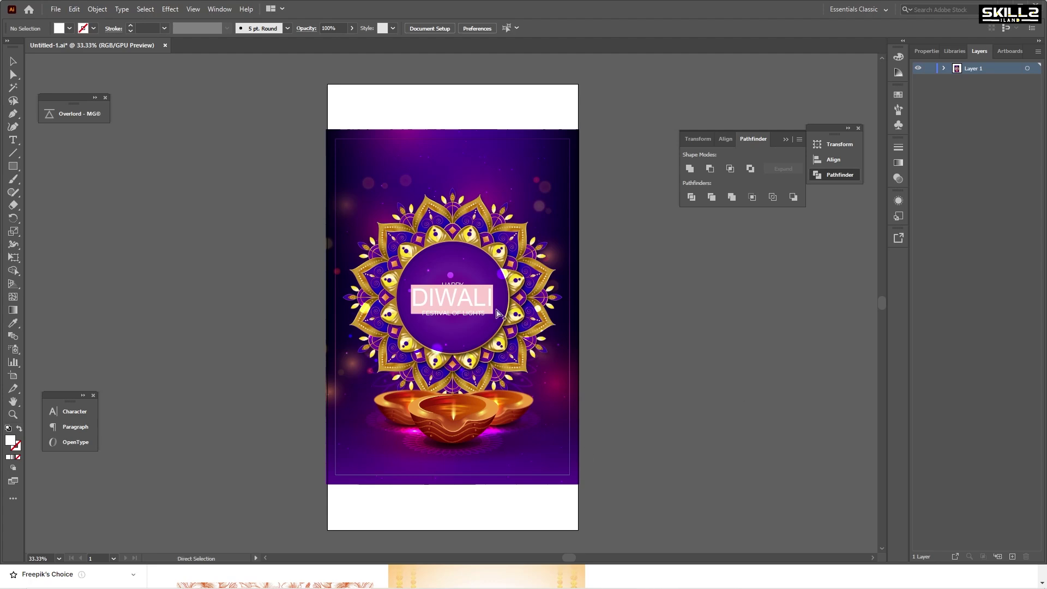
Step: Drill into the poster's BACKGROUND group to reach the purple gradient rectangle
scroll(483, 318, "up", 1)
scroll(483, 317, "up", 1)
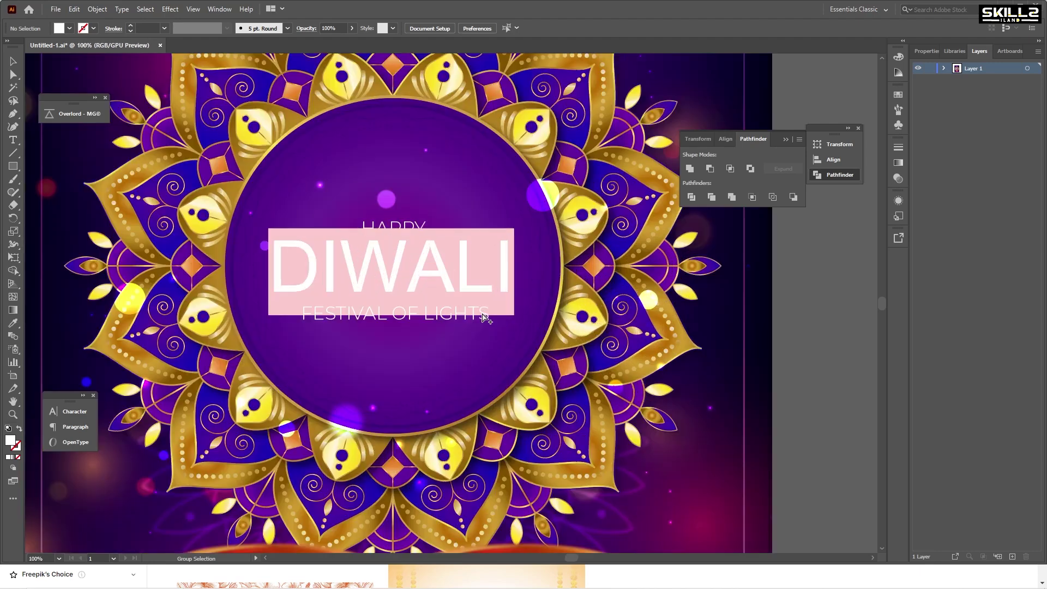
scroll(483, 317, "down", 1)
scroll(439, 185, "down", 1)
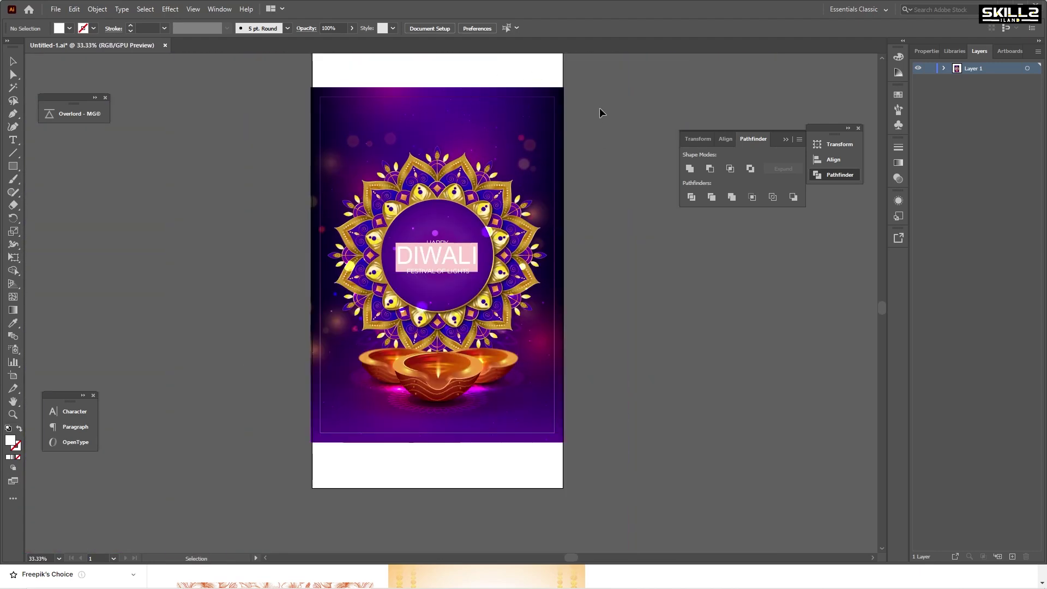
left_click(562, 98)
double_click(561, 98)
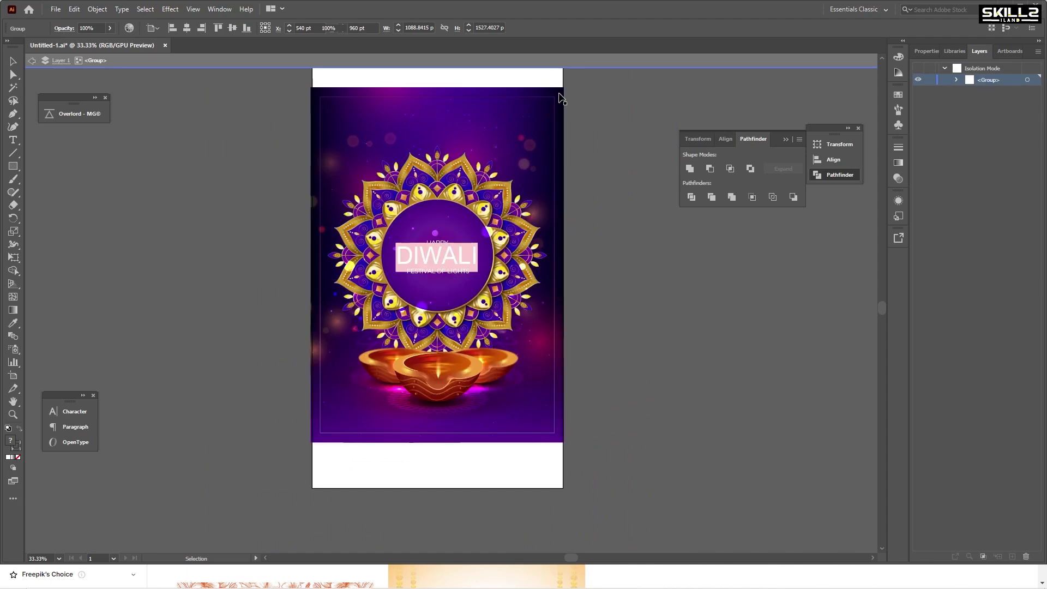
double_click(560, 99)
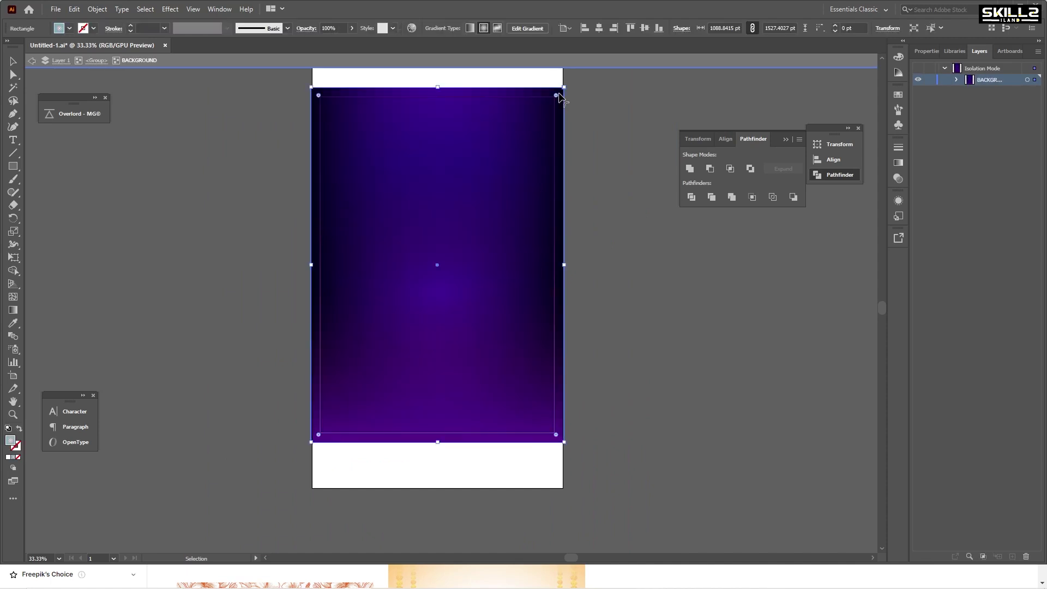
left_click(581, 119)
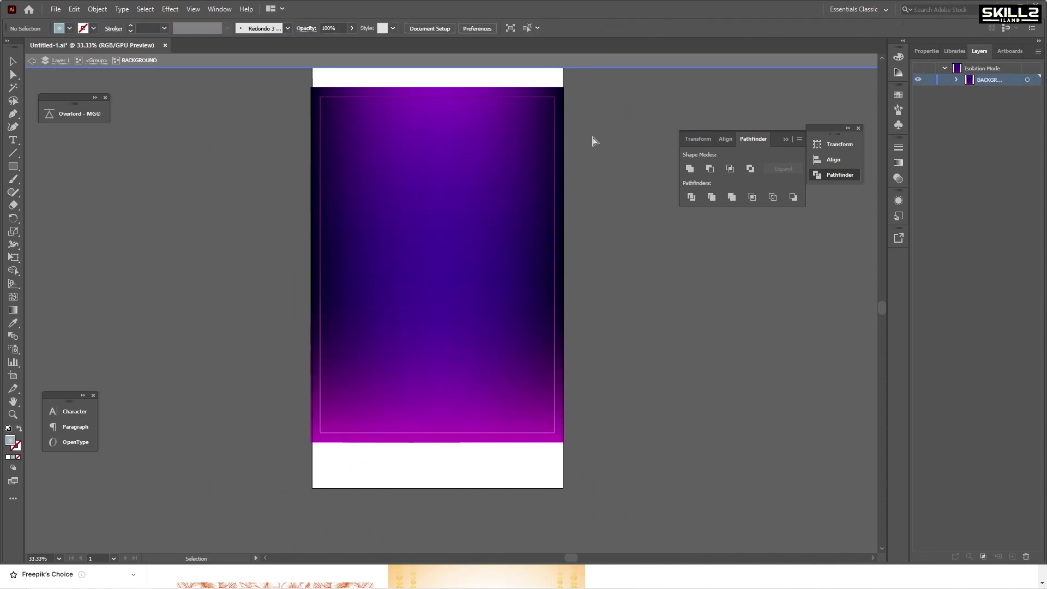
key("ctrl+z")
Step: Cut the purple gradient background and paste it in place on a new Layer 2
left_click(586, 78)
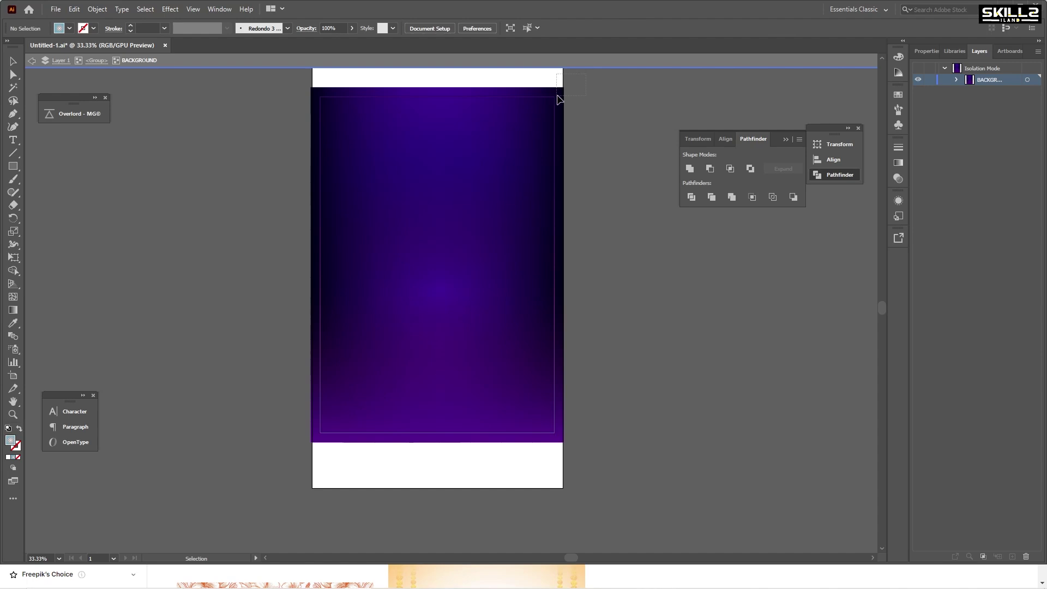
left_click_drag(557, 99, 657, 120)
key("ctrl+z")
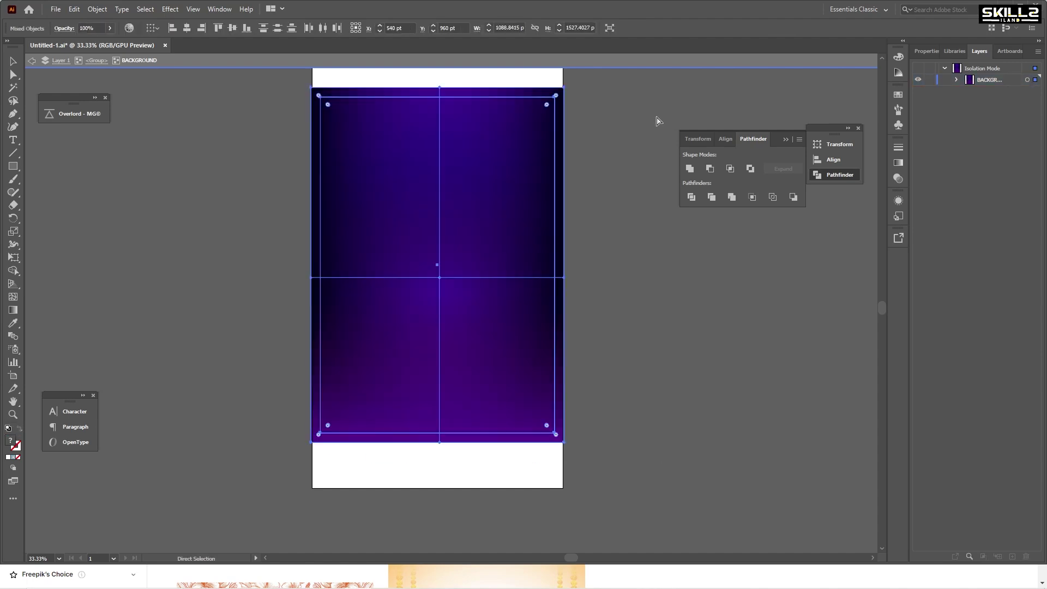
key("Delete")
key("Escape")
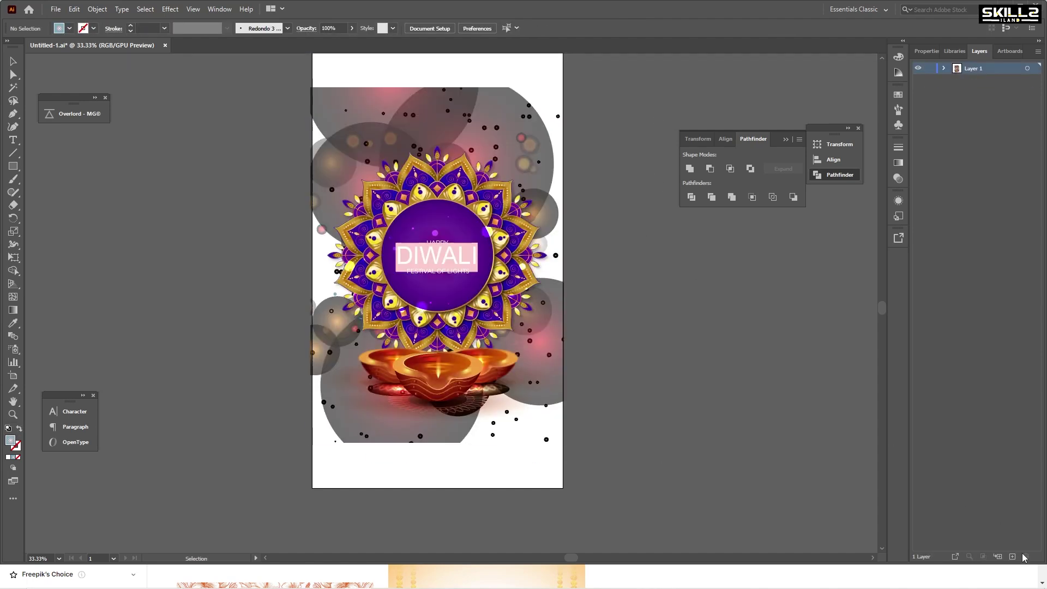
left_click(1012, 556)
key("ctrl+f")
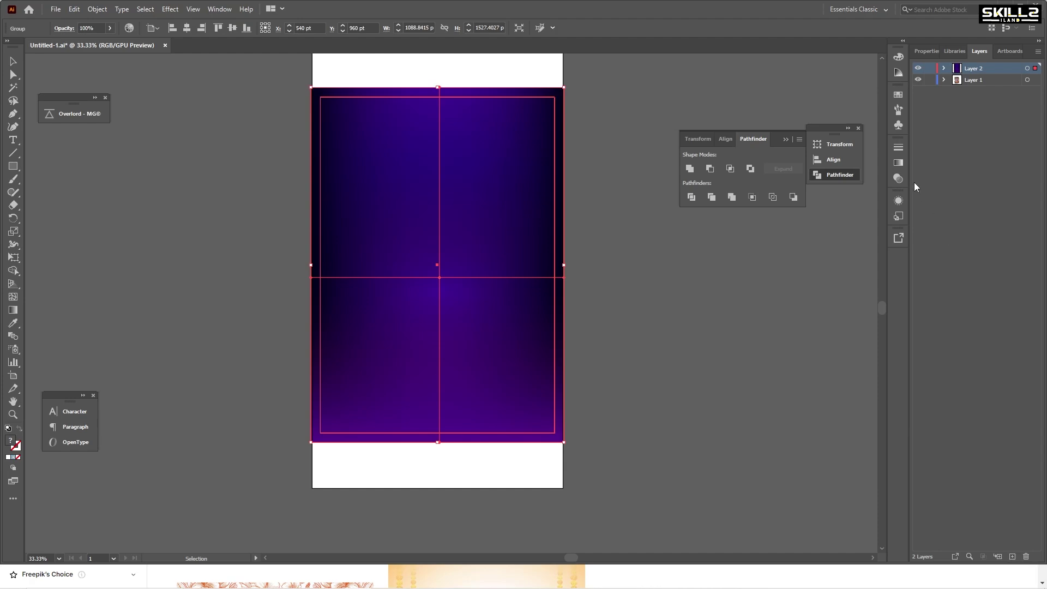
Step: Hide Layer 2 and drill into the mandala artwork's OBJECTS group
left_click(918, 68)
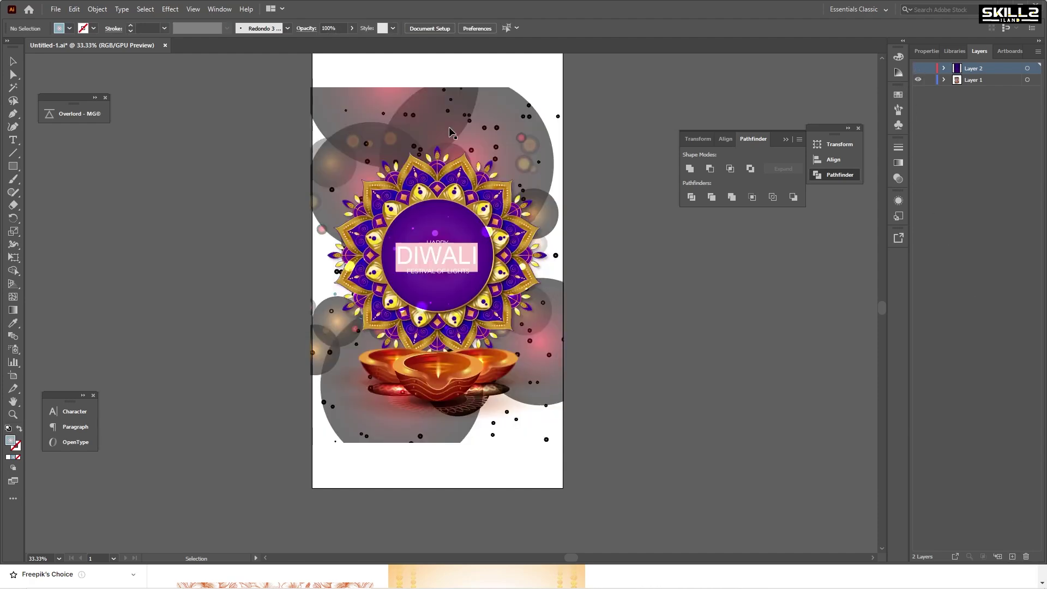
left_click(435, 129)
double_click(407, 120)
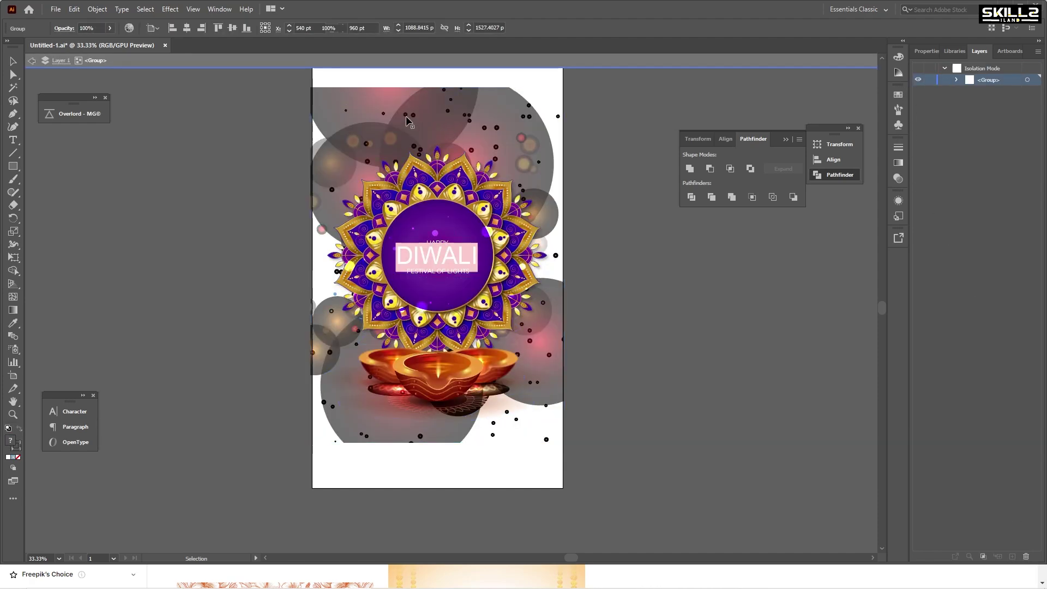
double_click(406, 120)
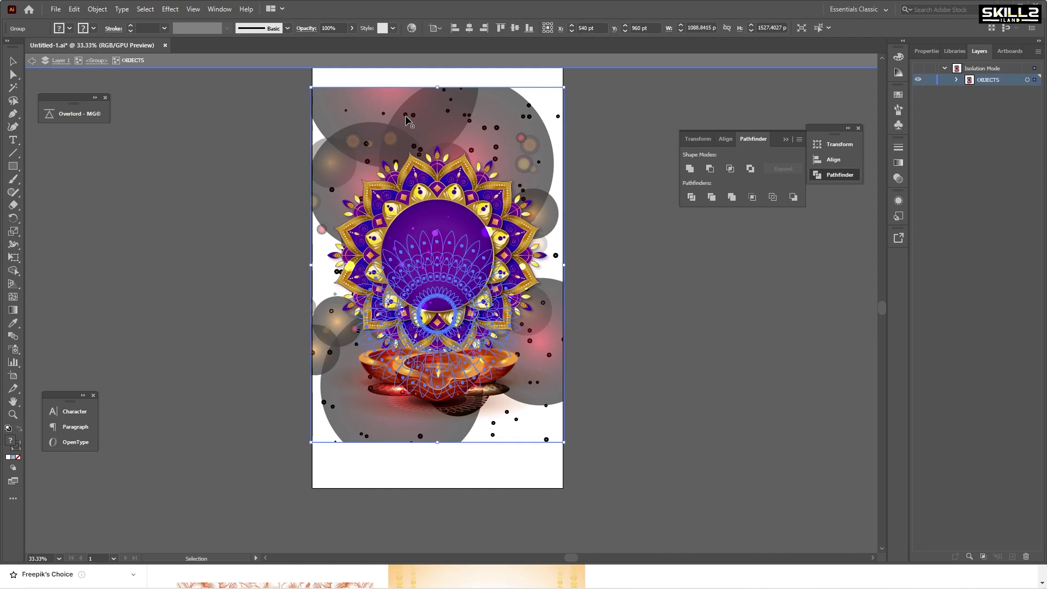
Step: Delete the grey bokeh circles and dots group, then exit isolation
key("Delete")
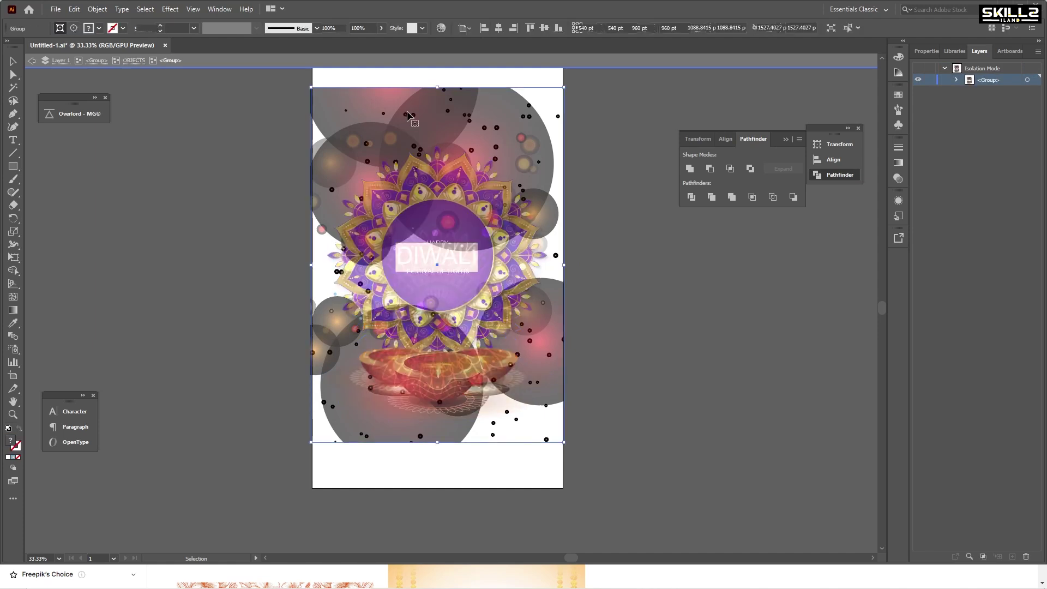
key("ctrl+z")
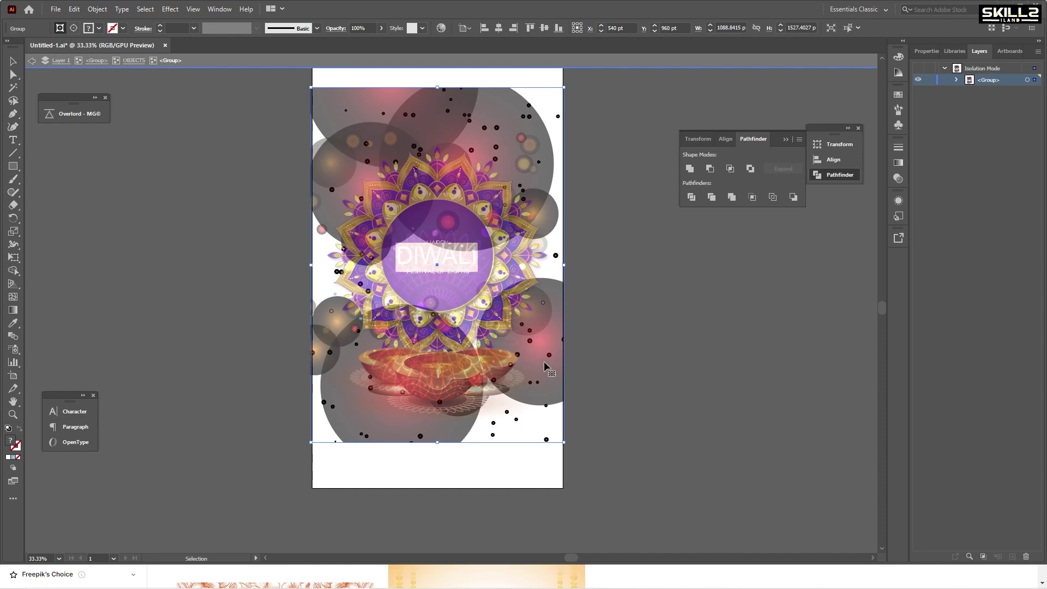
key("Delete")
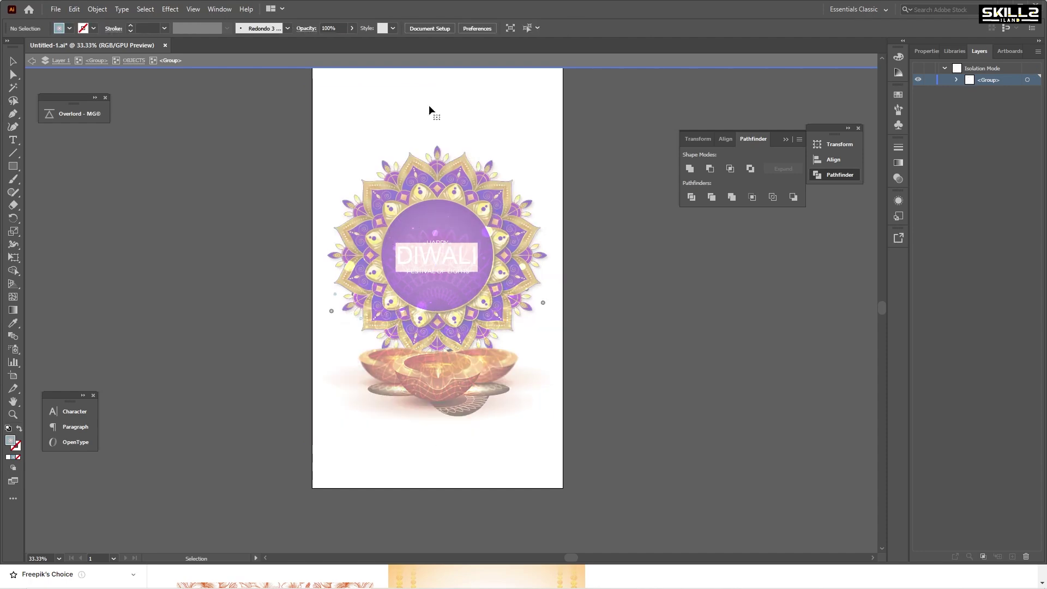
key("Escape")
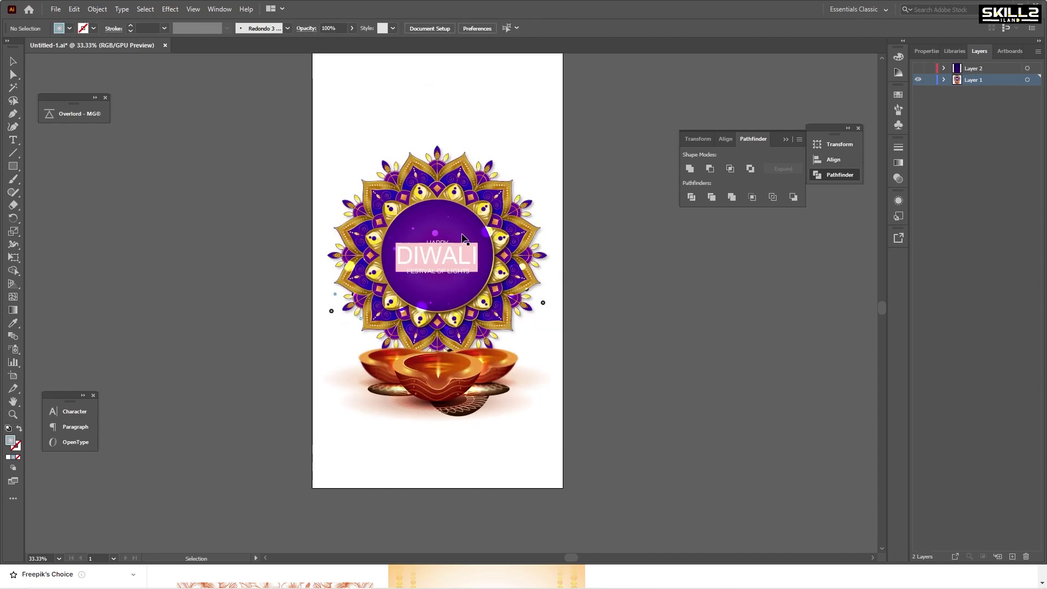
Step: Zoom to 50% and delete the purple bokeh dots from the OBJECTS group
key("ctrl+equal")
key("v")
left_click(429, 205)
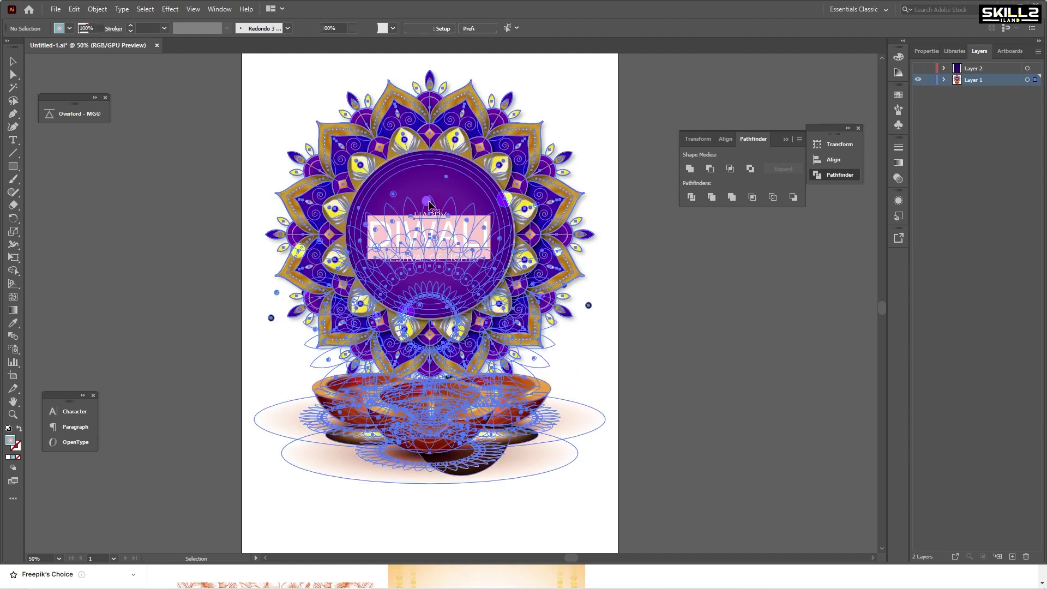
double_click(427, 204)
left_click(426, 203)
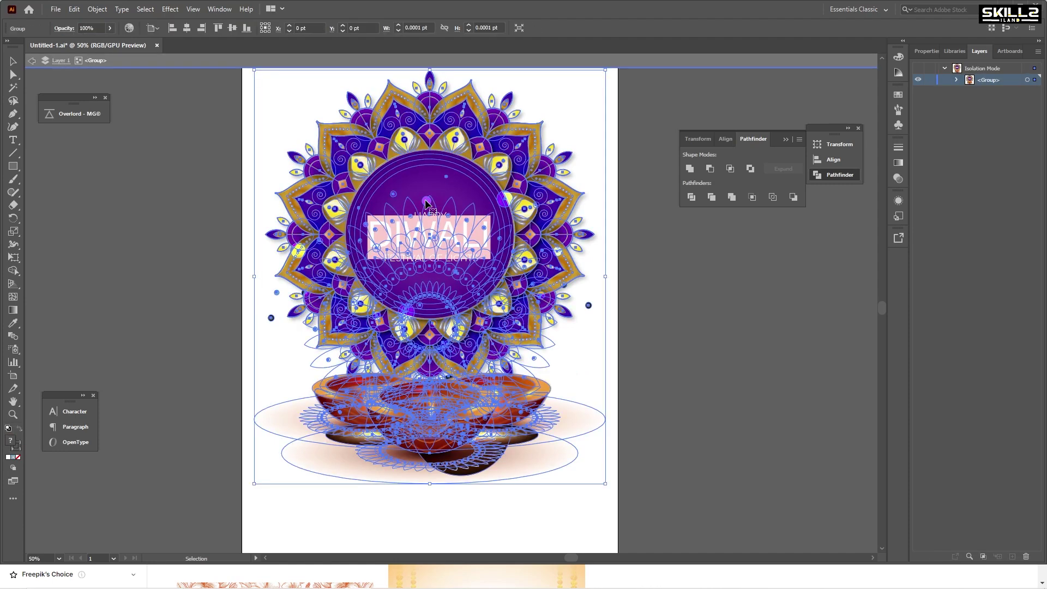
double_click(427, 203)
left_click(427, 204)
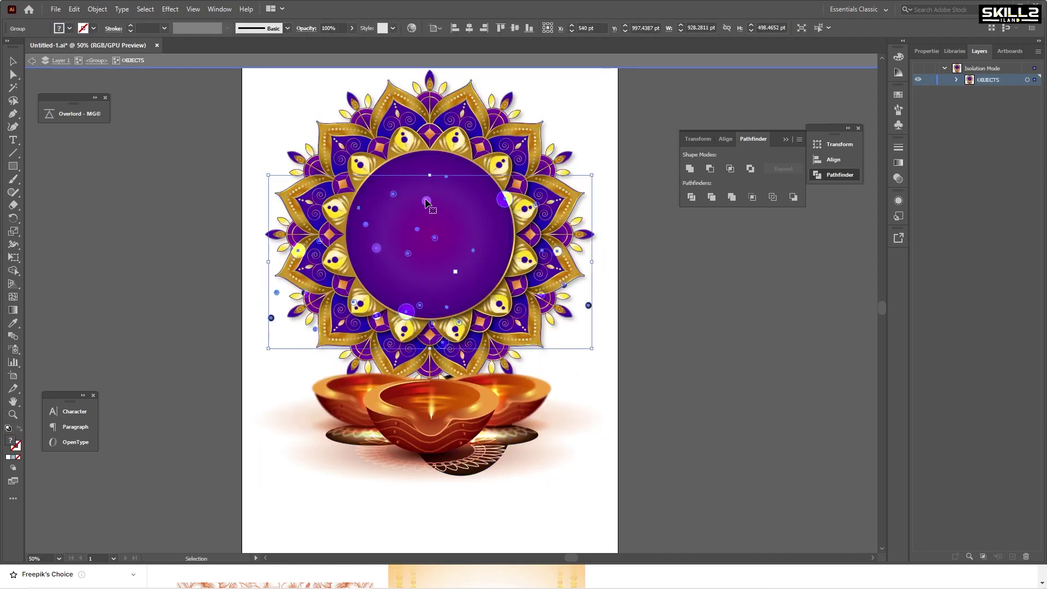
key("Delete")
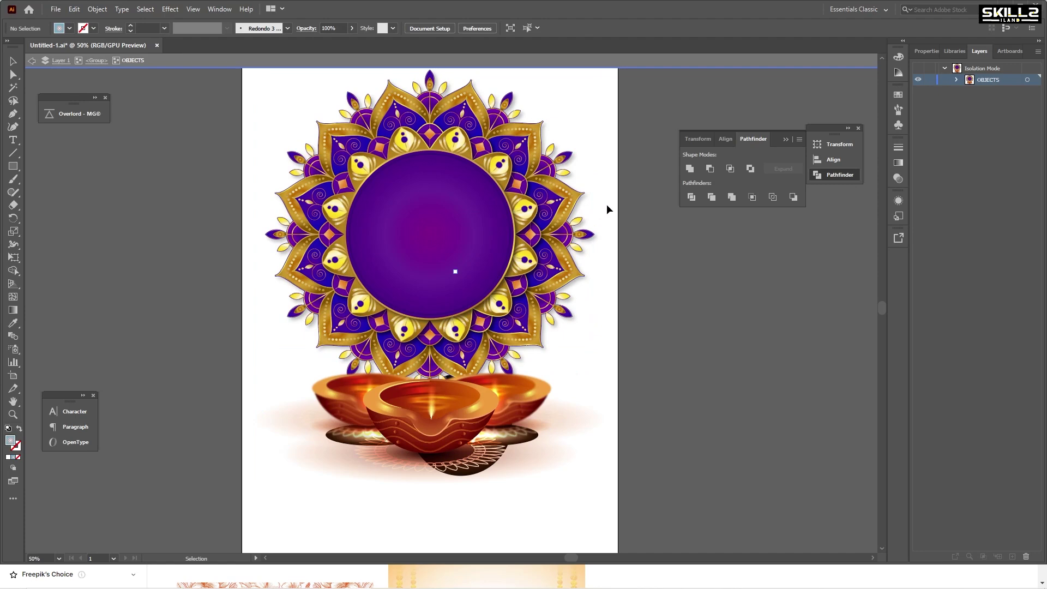
double_click(607, 205)
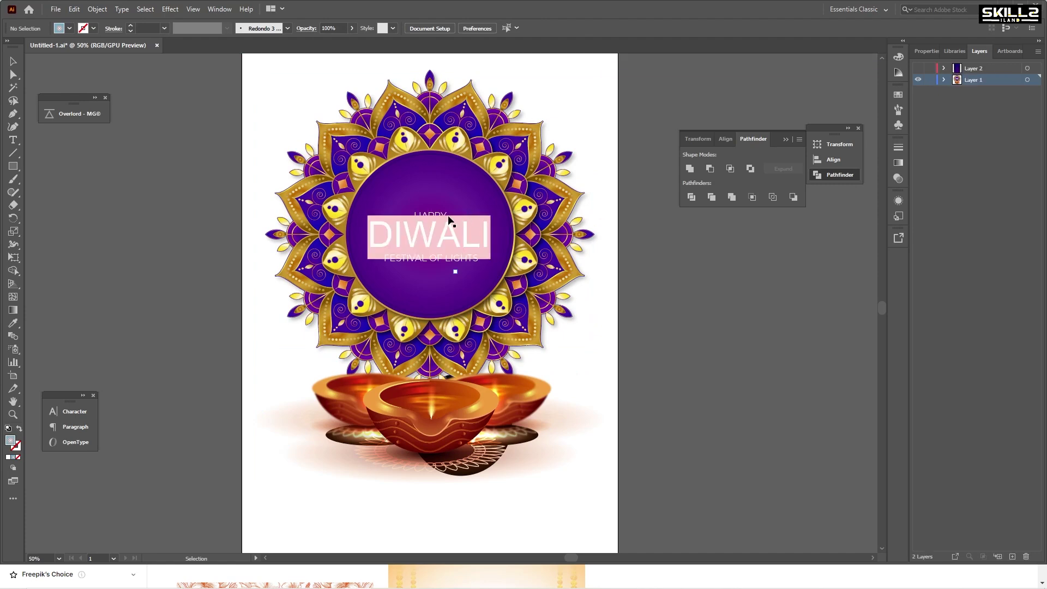
Step: Cut the HAPPY DIWALI text group and add a new Layer 3
double_click(441, 236)
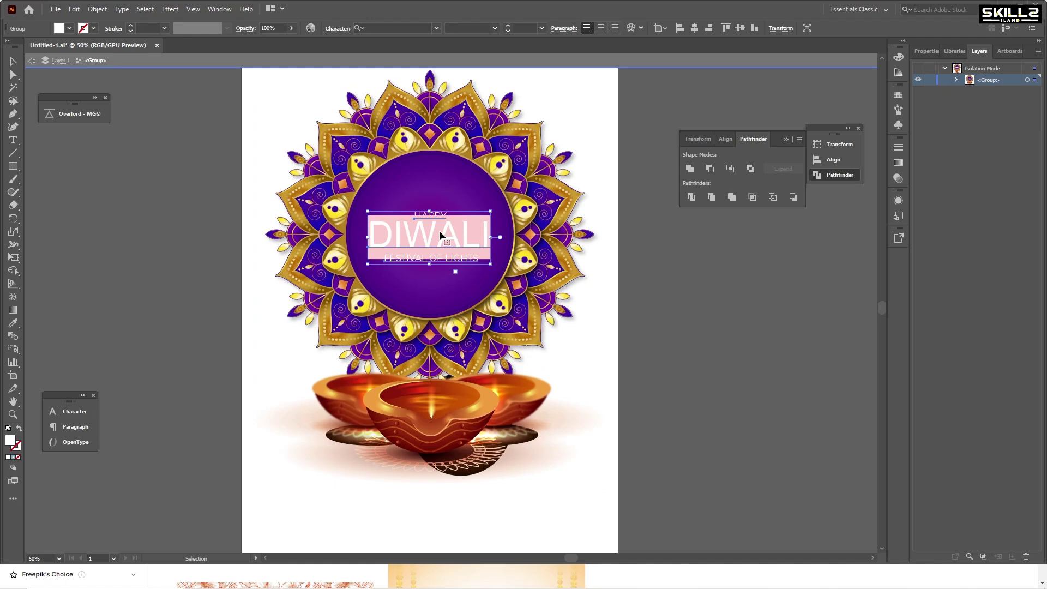
key("Delete")
double_click(657, 280)
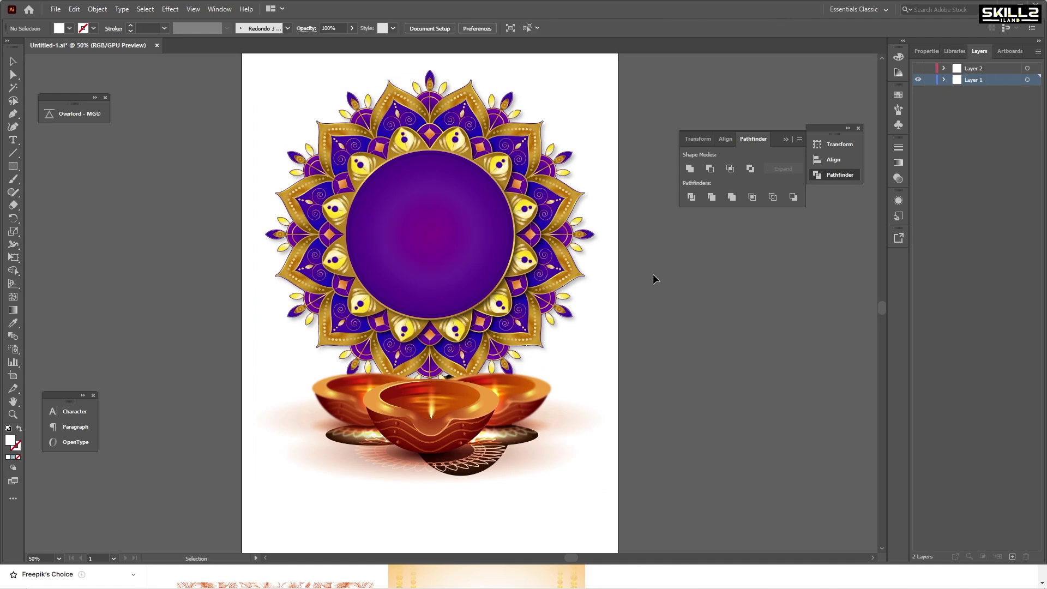
left_click(1012, 556)
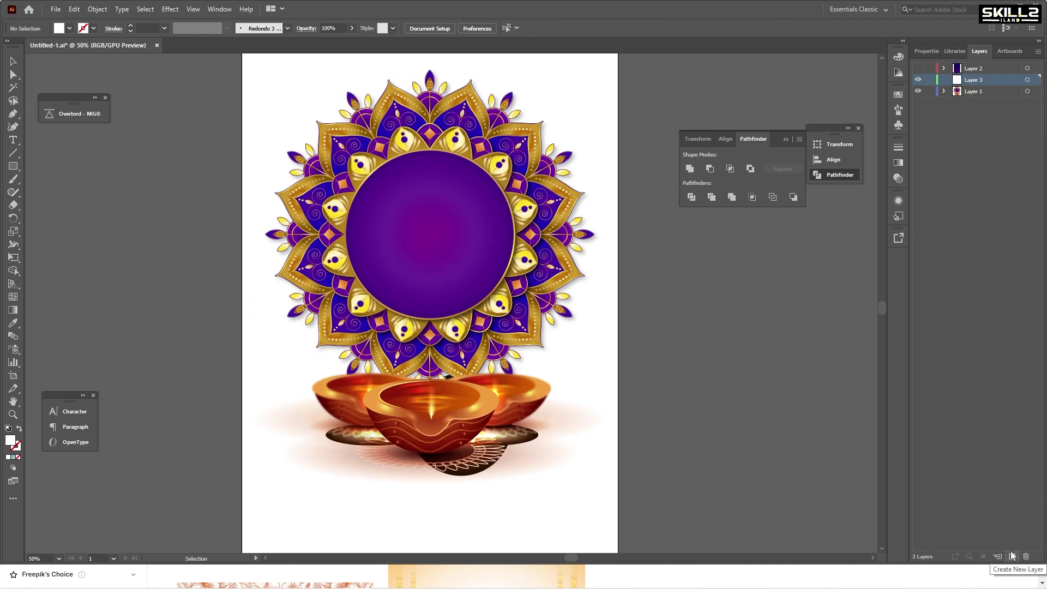
Step: Paste the DIWALI text in place on Layer 3, hide it, and drill into the mandala's inner groups
key("ctrl+f")
left_click(917, 81)
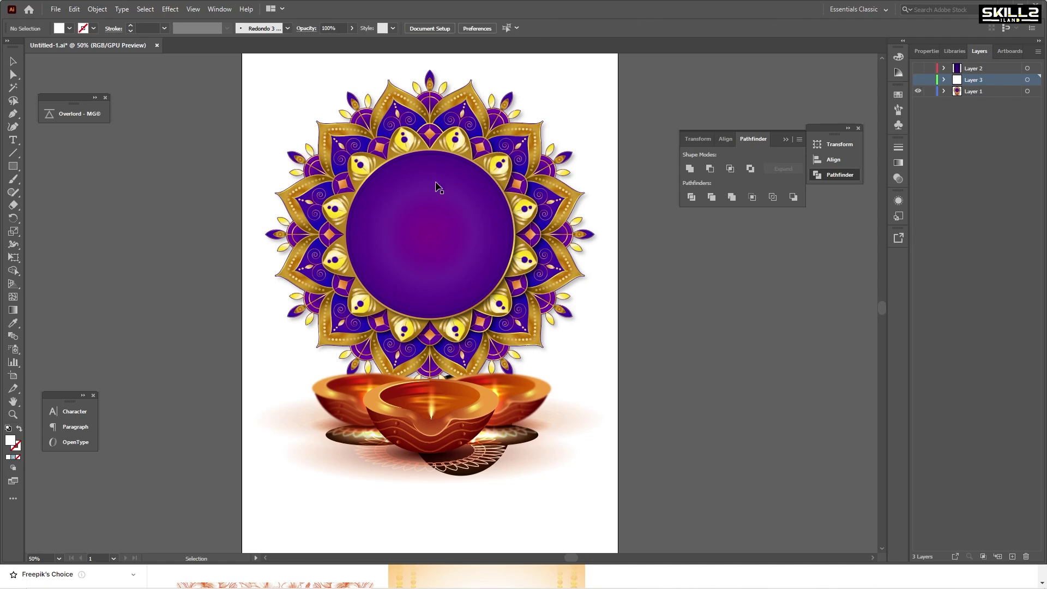
left_click(437, 184)
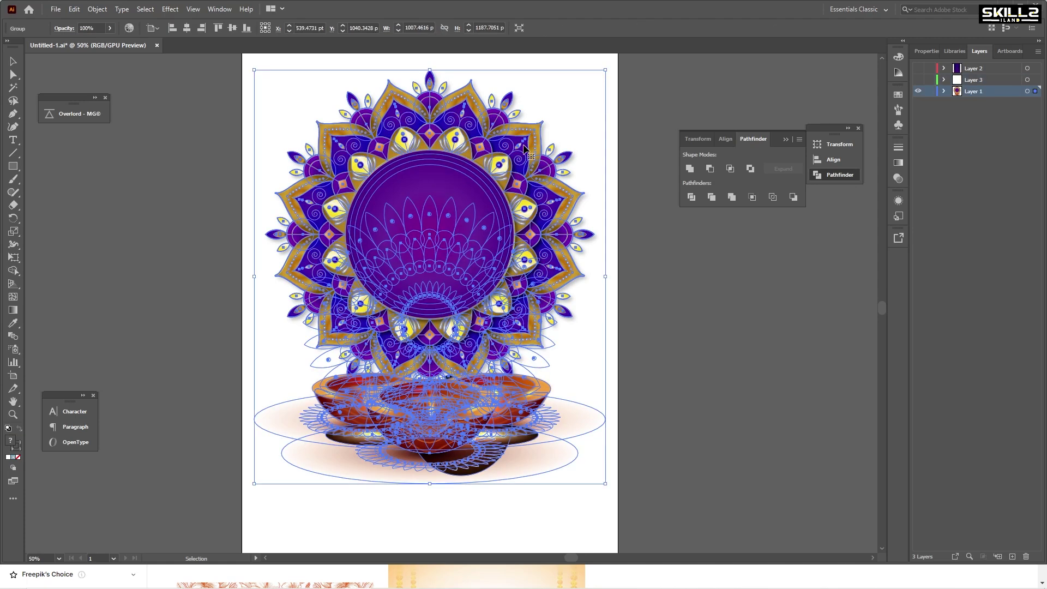
double_click(377, 104)
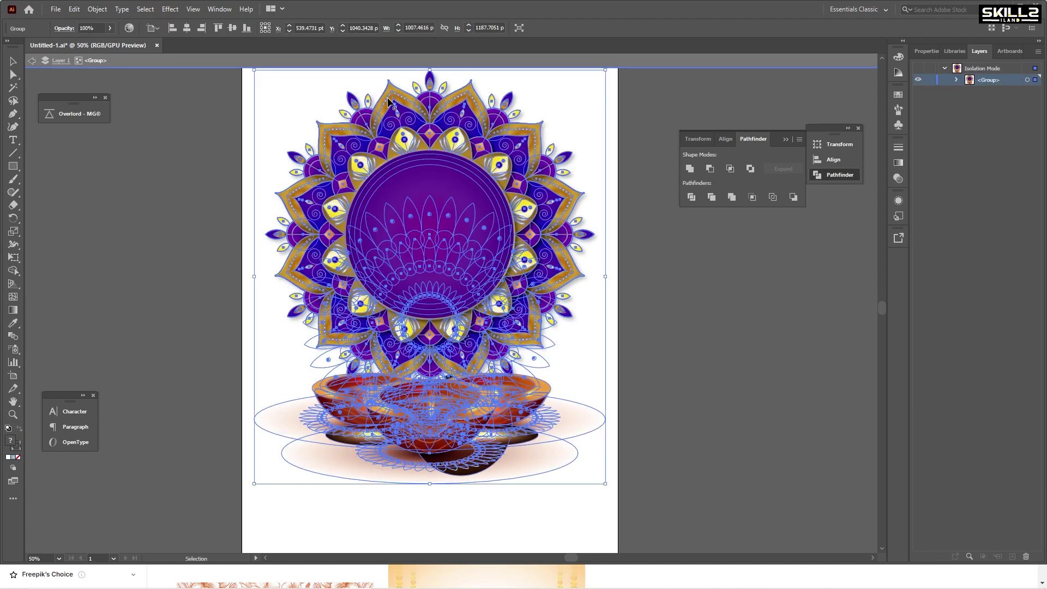
double_click(388, 101)
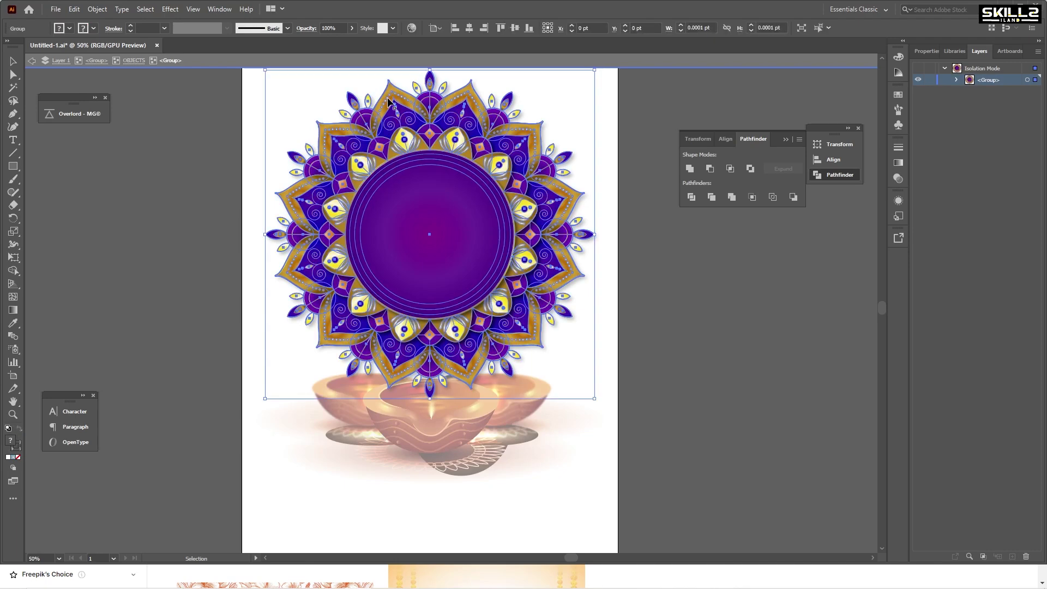
double_click(385, 101)
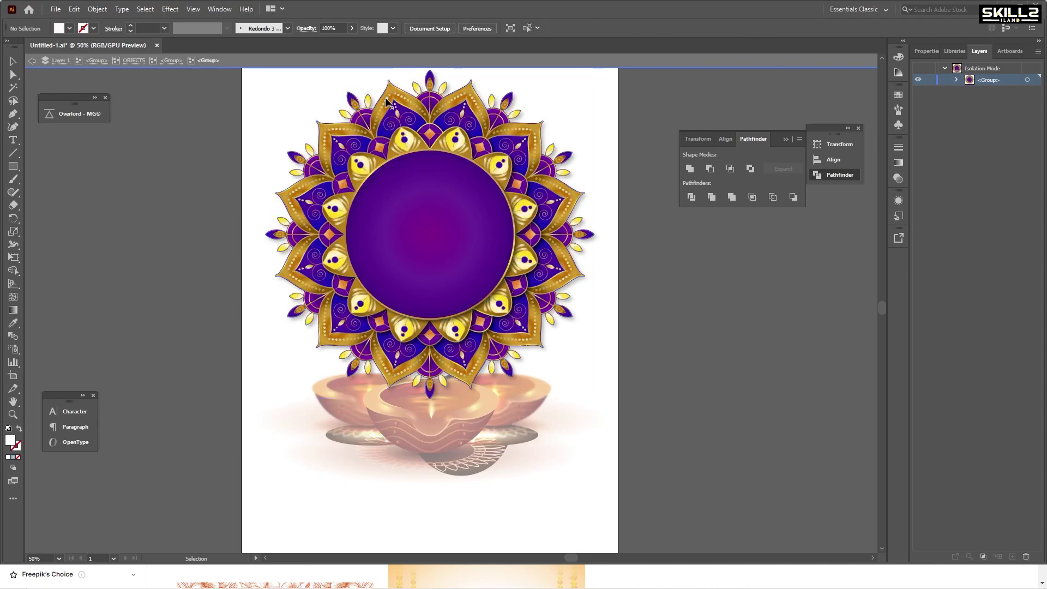
double_click(395, 175)
Step: Cut the purple central circle out of the mandala and fit the artboard in view
left_click(383, 174)
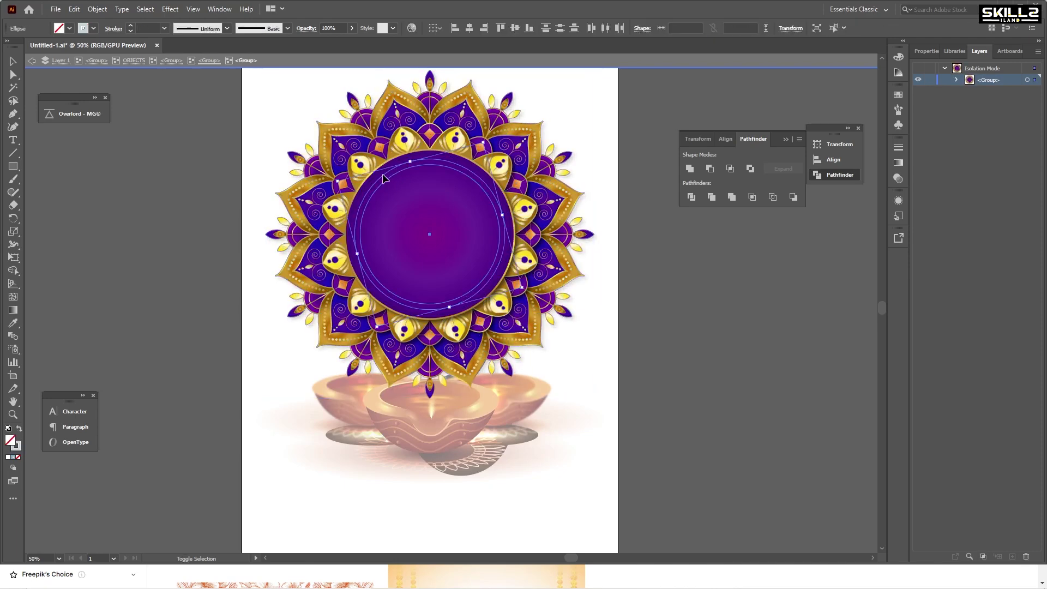
scroll(383, 176, "up", 5)
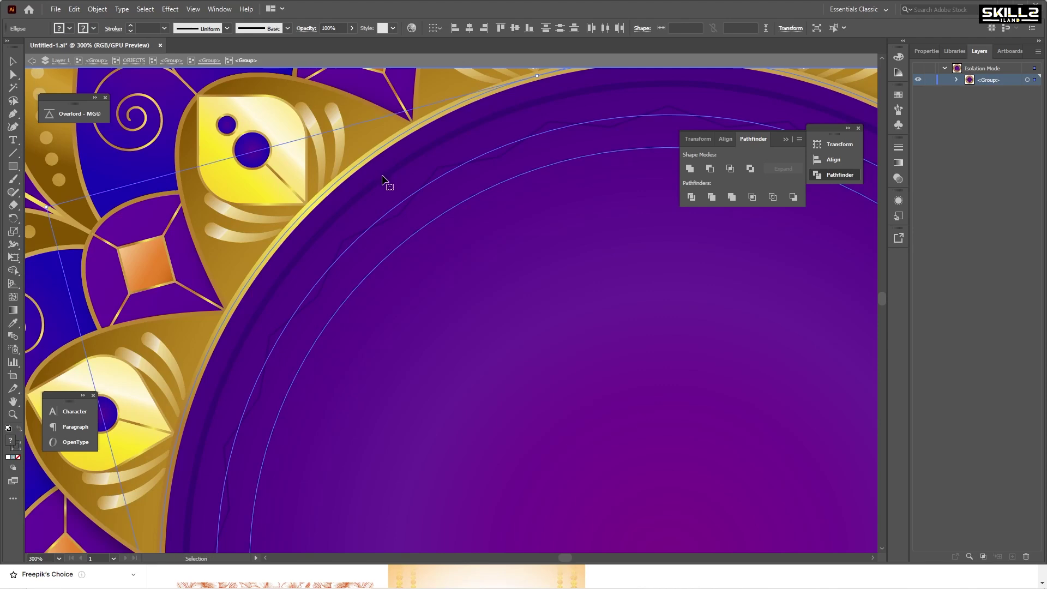
scroll(350, 171, "down", 3)
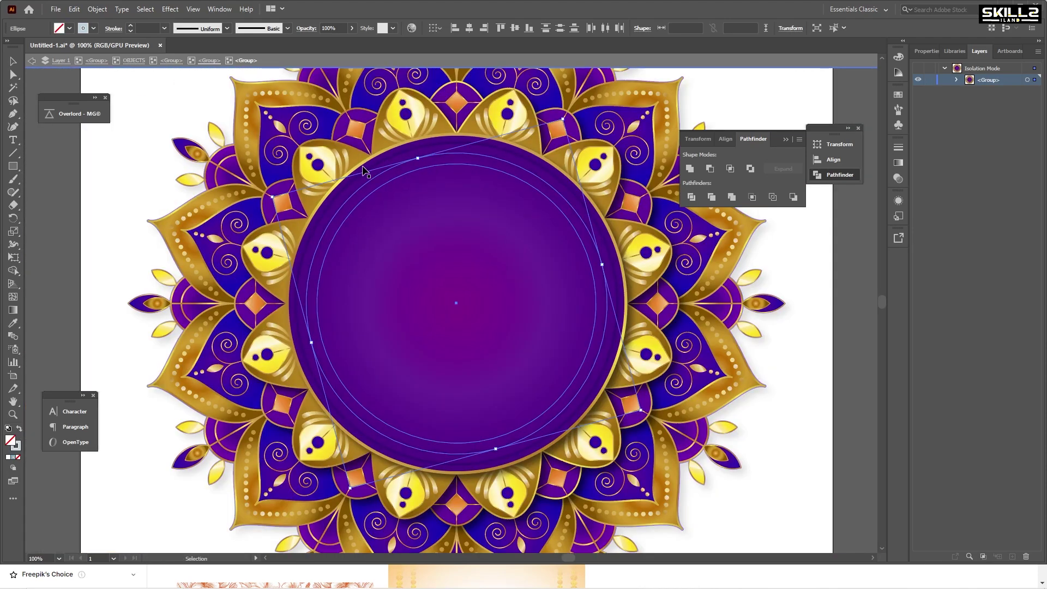
left_click(376, 170)
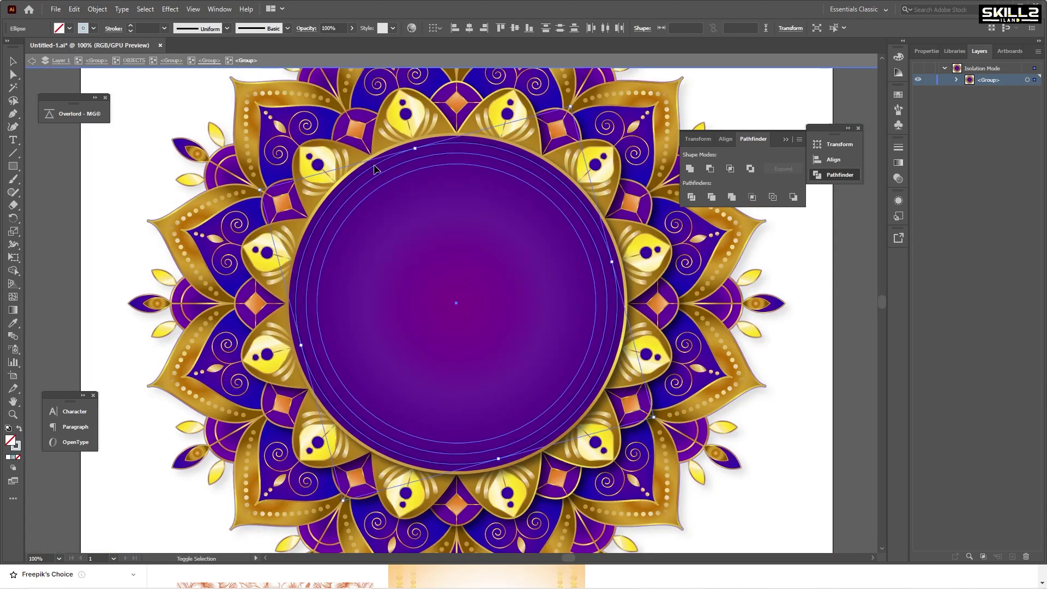
left_click_drag(373, 162, 501, 319)
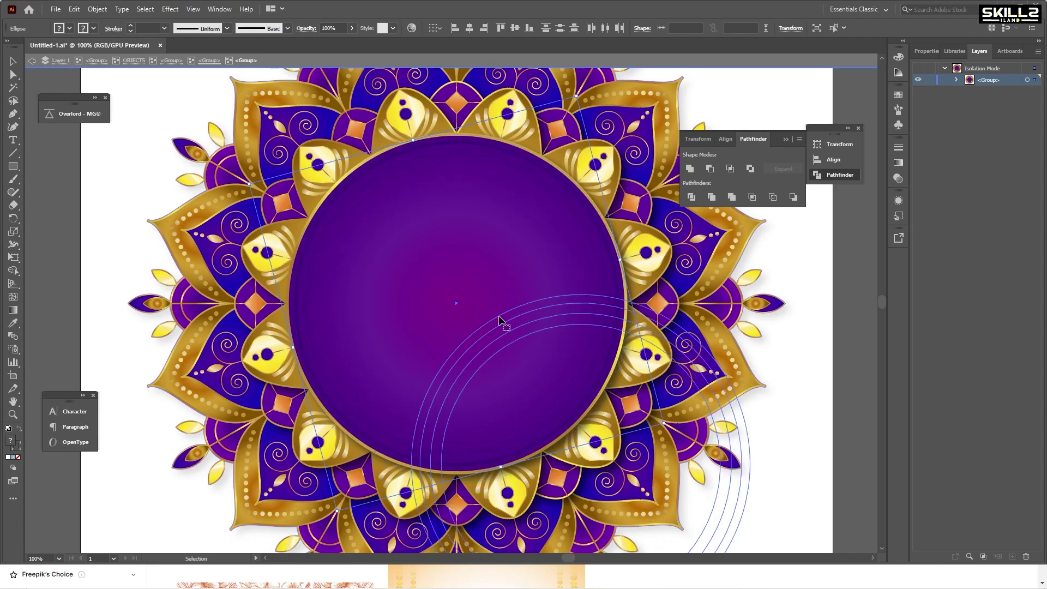
key("ctrl+z")
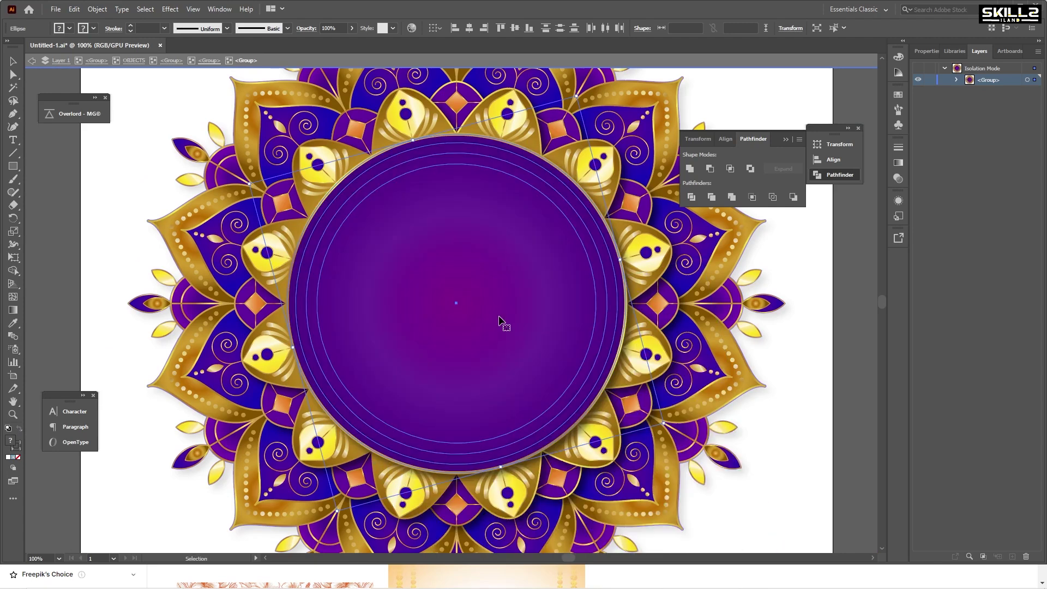
key("a")
key("Delete")
key("v")
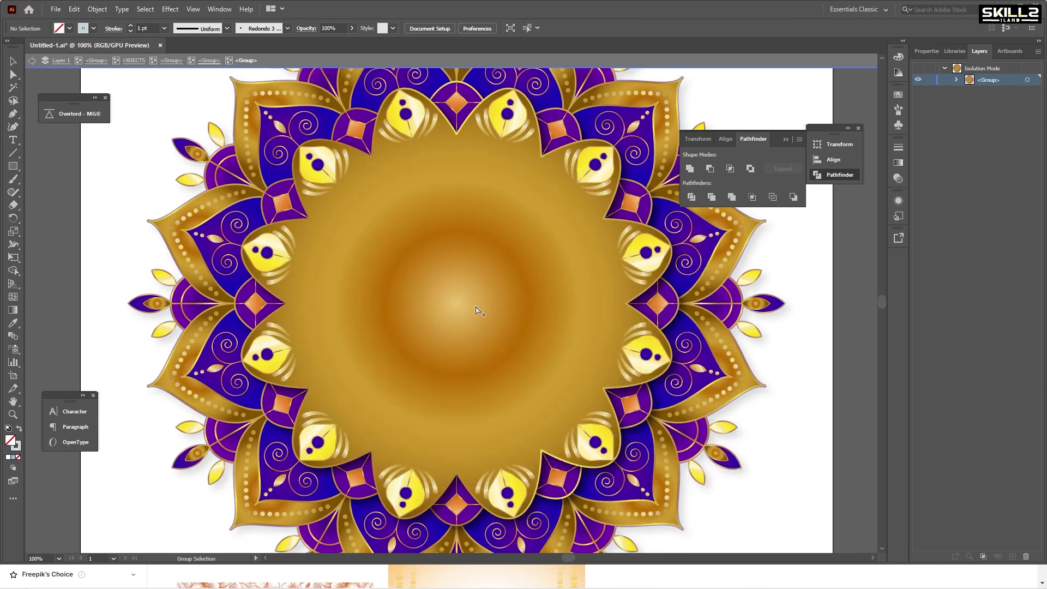
key("Escape")
key("ctrl+0")
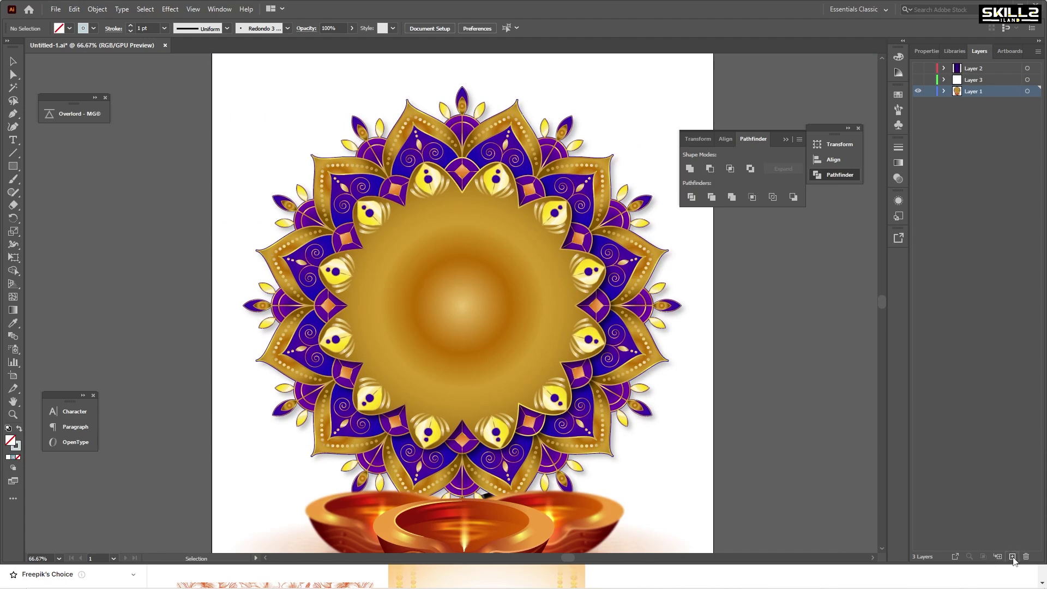
Step: Paste the purple circle in place on a new hidden Layer 4, then isolate the mandala group
left_click(1012, 557)
key("ctrl+f")
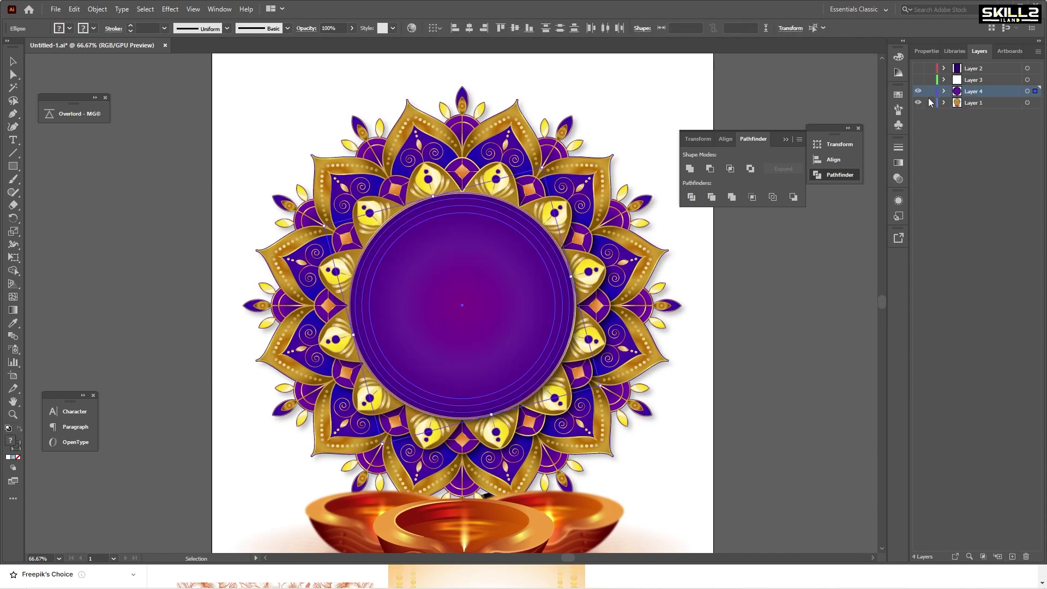
left_click(919, 92)
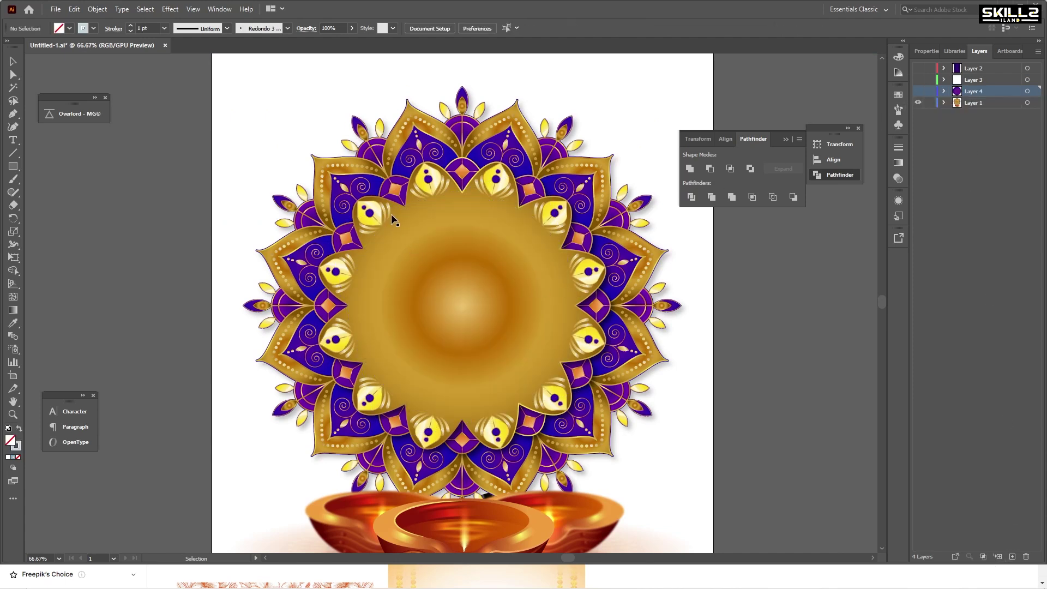
left_click(308, 216)
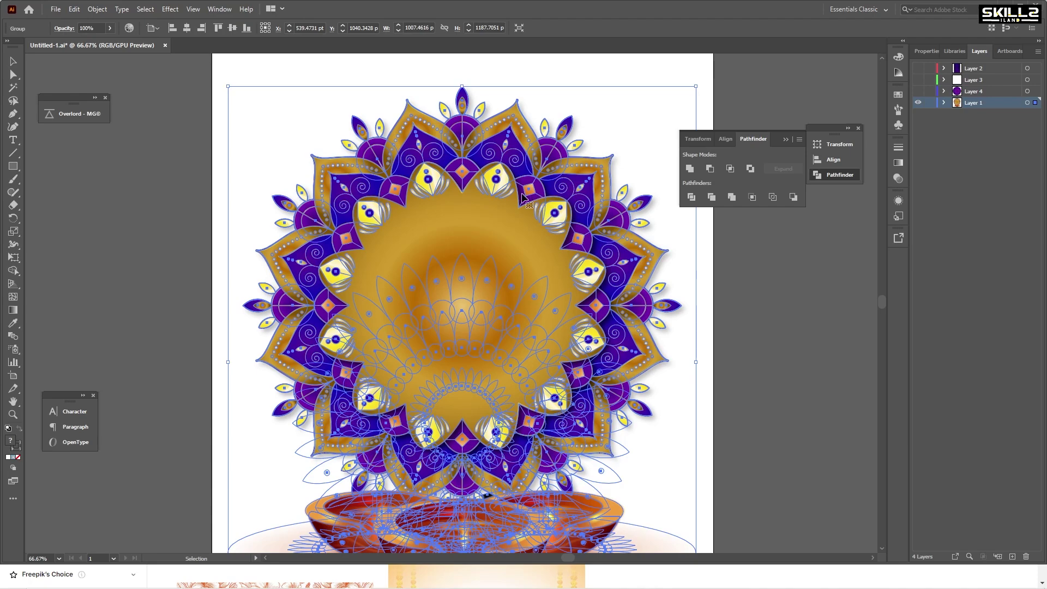
double_click(469, 187)
Step: Trial-move the gold inner mandala to check the selection, undoing each move
left_click_drag(379, 182, 455, 203)
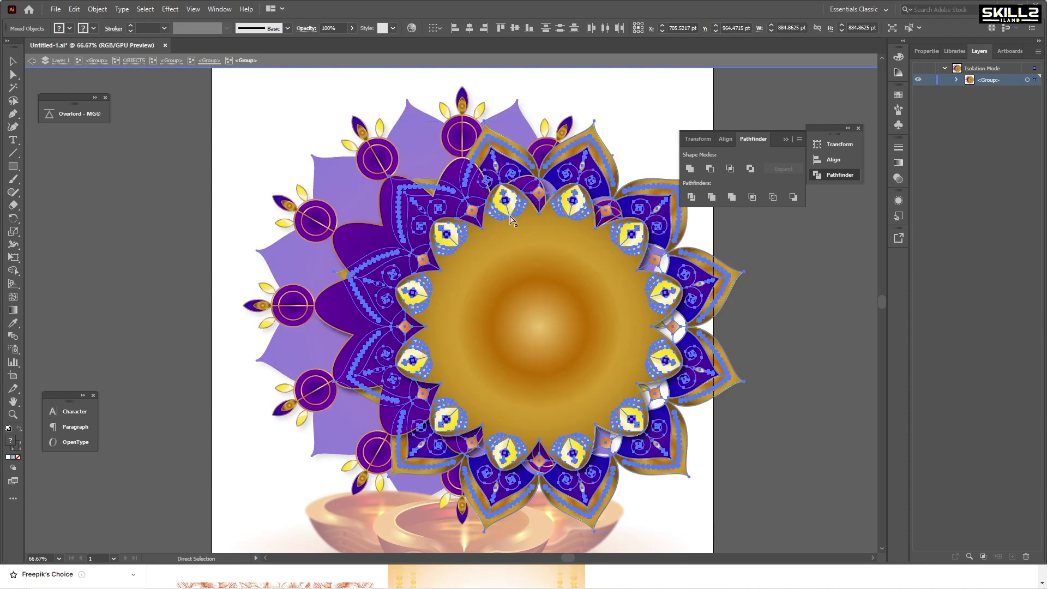
key("ctrl+z")
scroll(249, 149, "down", 1)
left_click_drag(343, 207, 626, 303)
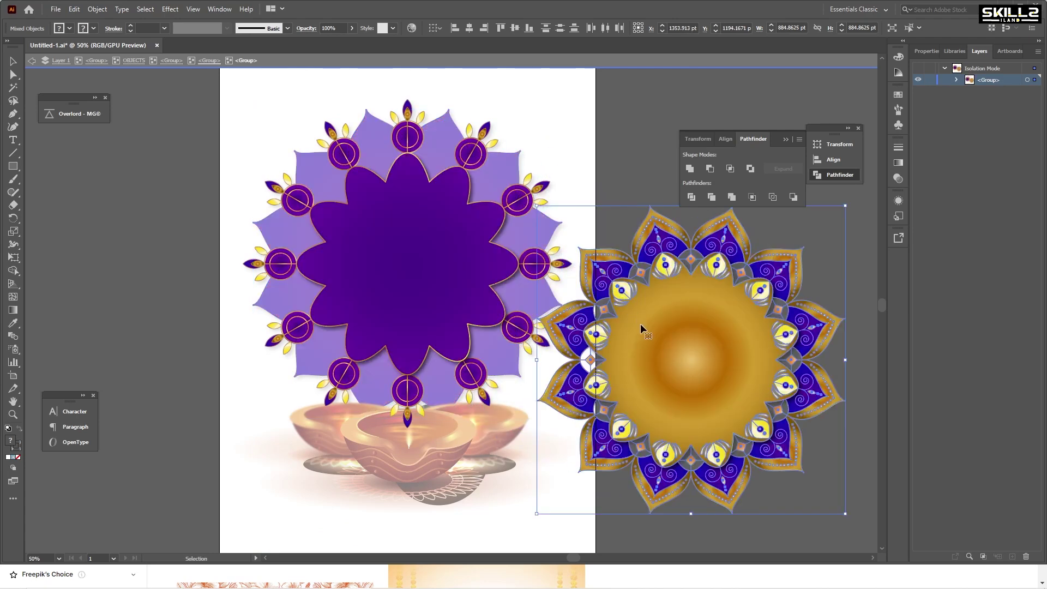
key("a")
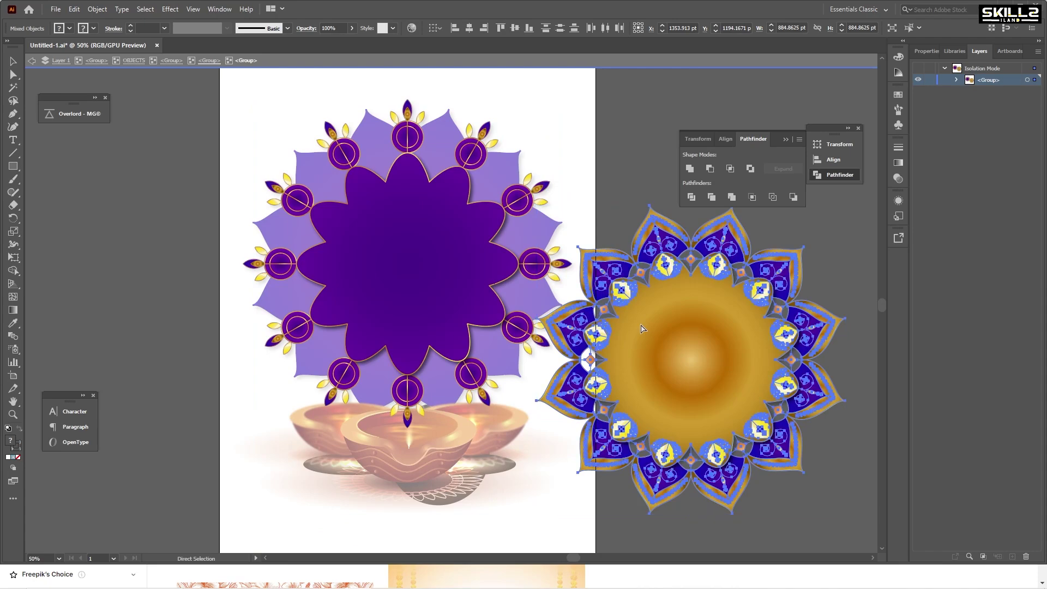
key("ctrl+z")
key("v")
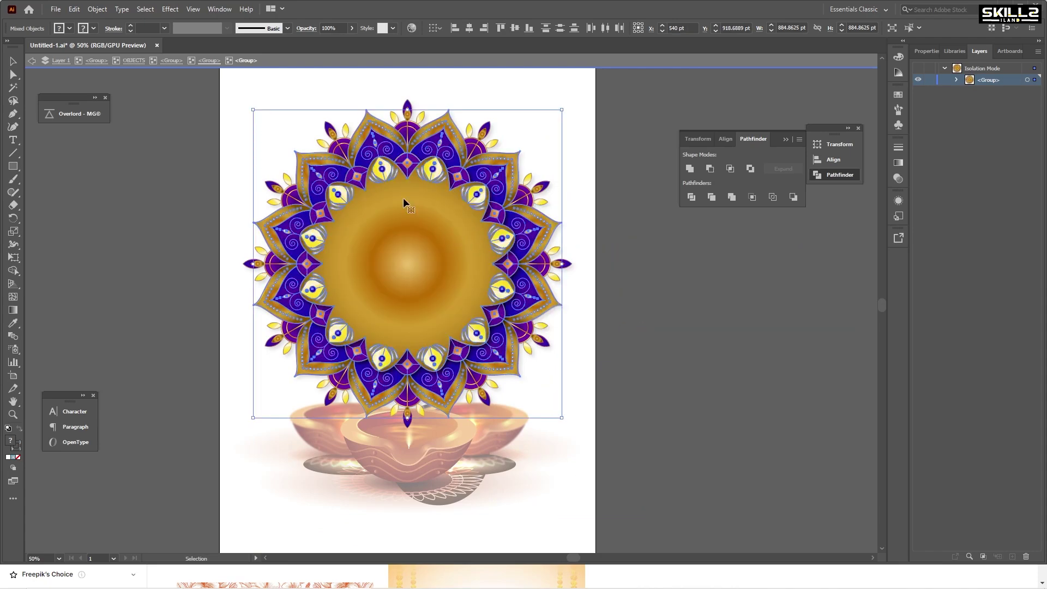
scroll(395, 169, "up", 5)
key("a")
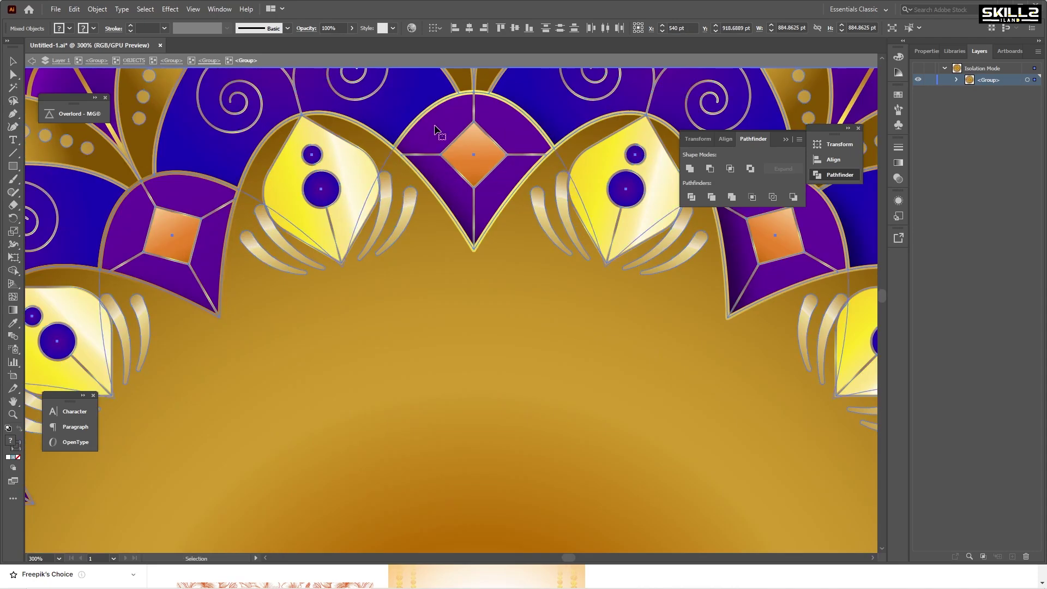
scroll(367, 155, "down", 3)
Step: Select and cut the gold inner mandala artwork
key("ctrl+minus")
key("v")
left_click_drag(486, 267, 760, 368)
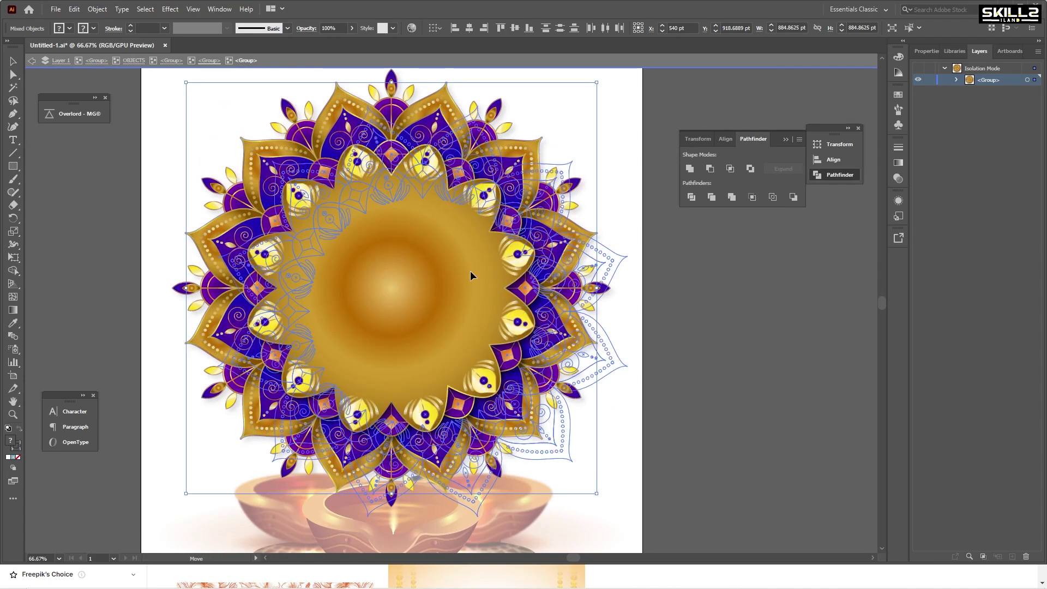
key("ctrl+minus")
key("a")
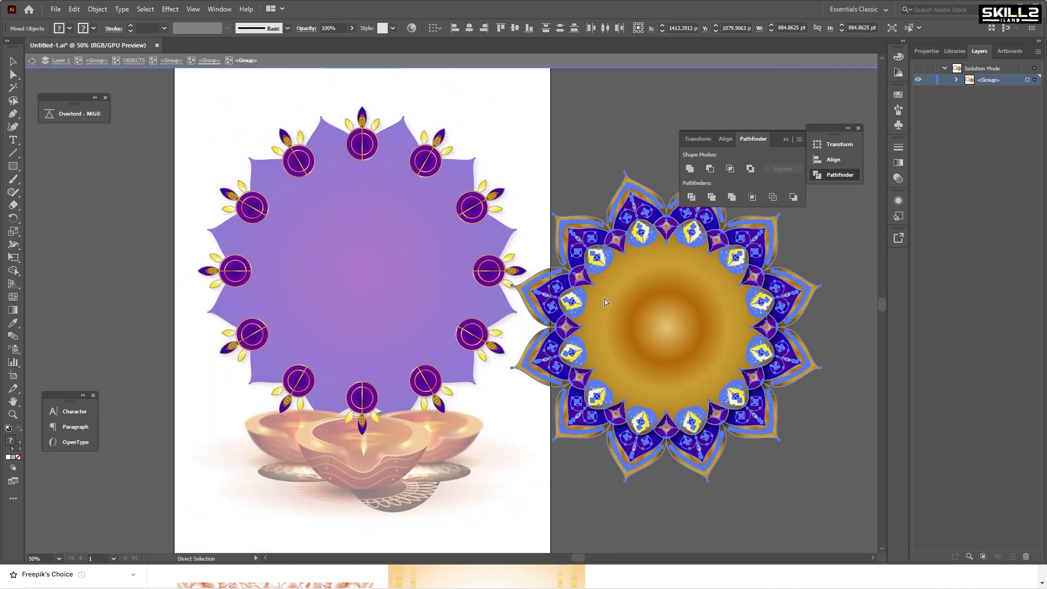
key("ctrl+z")
key("ctrl+plus")
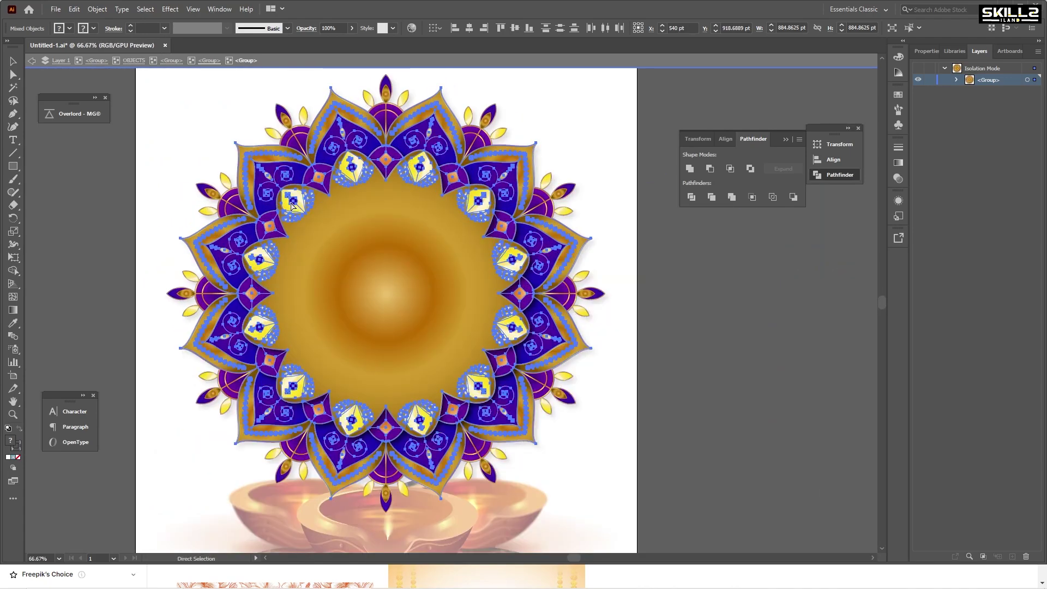
key("Delete")
key("v")
Step: Paste the gold mandala in place on a new Layer 5 and hide it
double_click(713, 333)
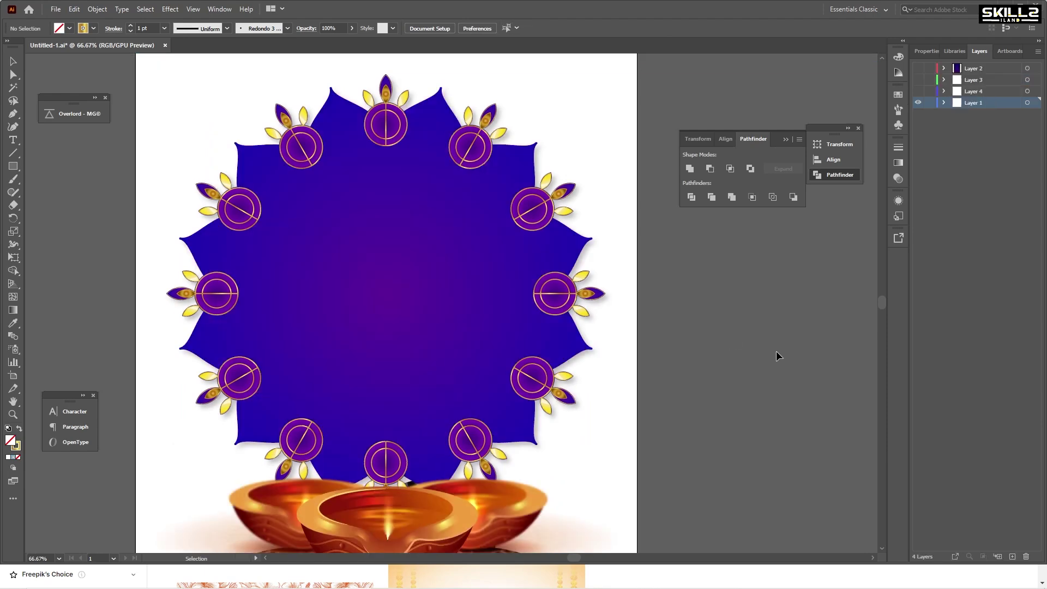
left_click(1012, 556)
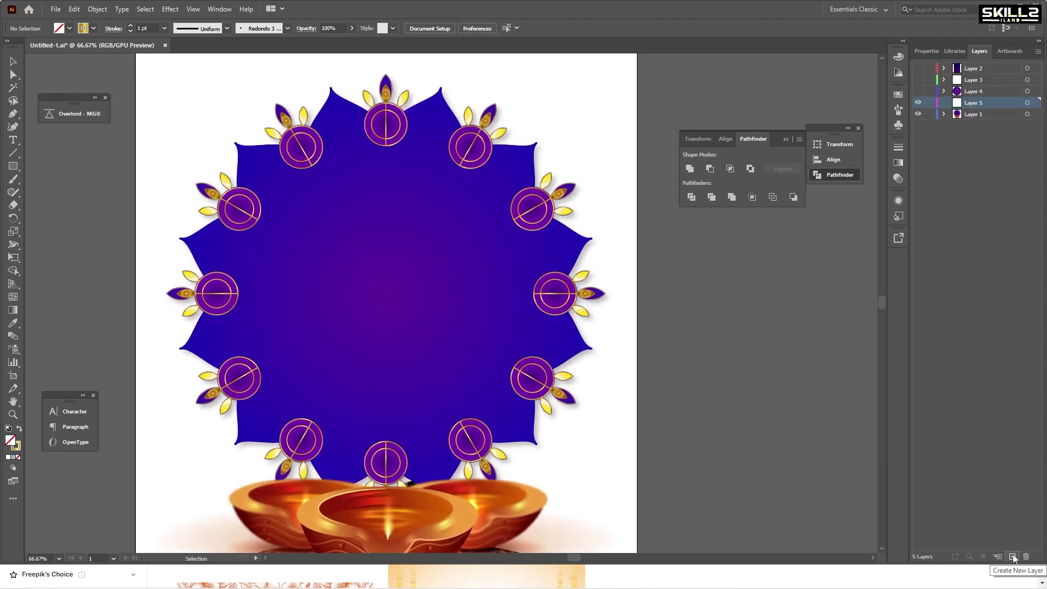
key("ctrl+f")
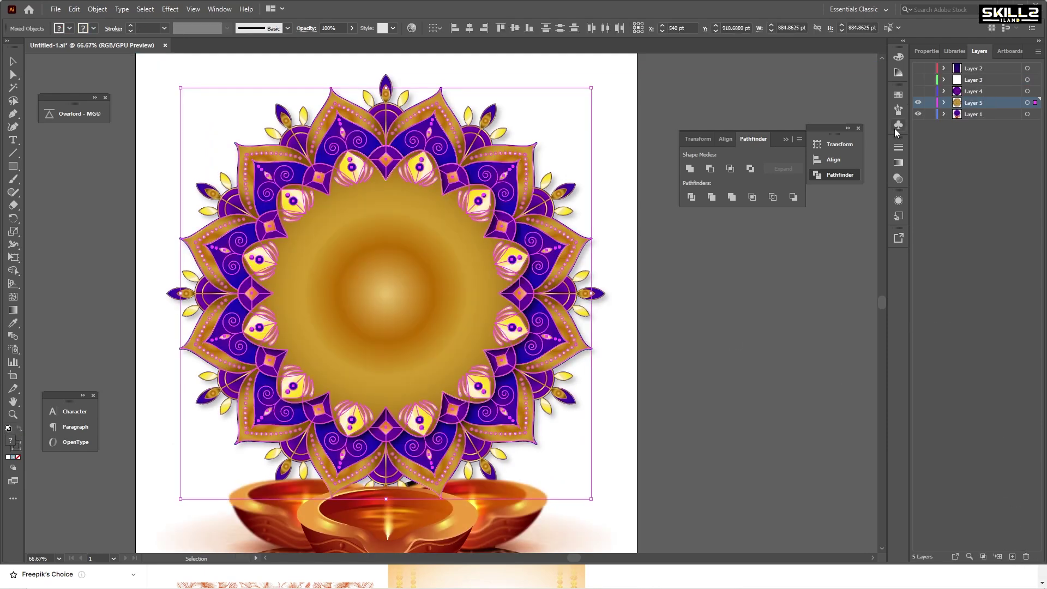
left_click(918, 103)
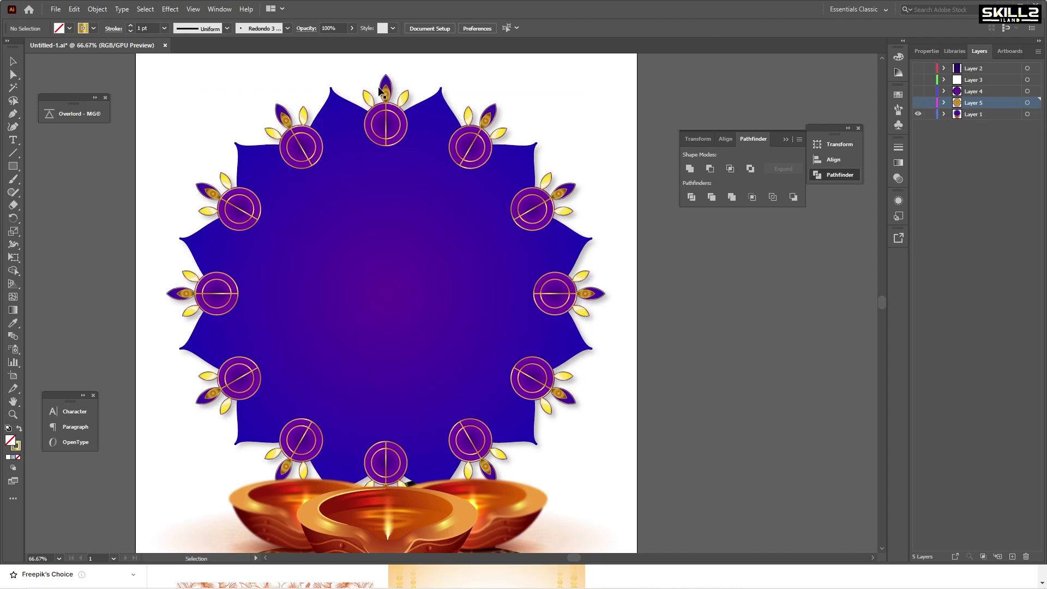
Step: Drill into the OBJECTS subgroup and cut the purple mandala base
left_click(353, 227)
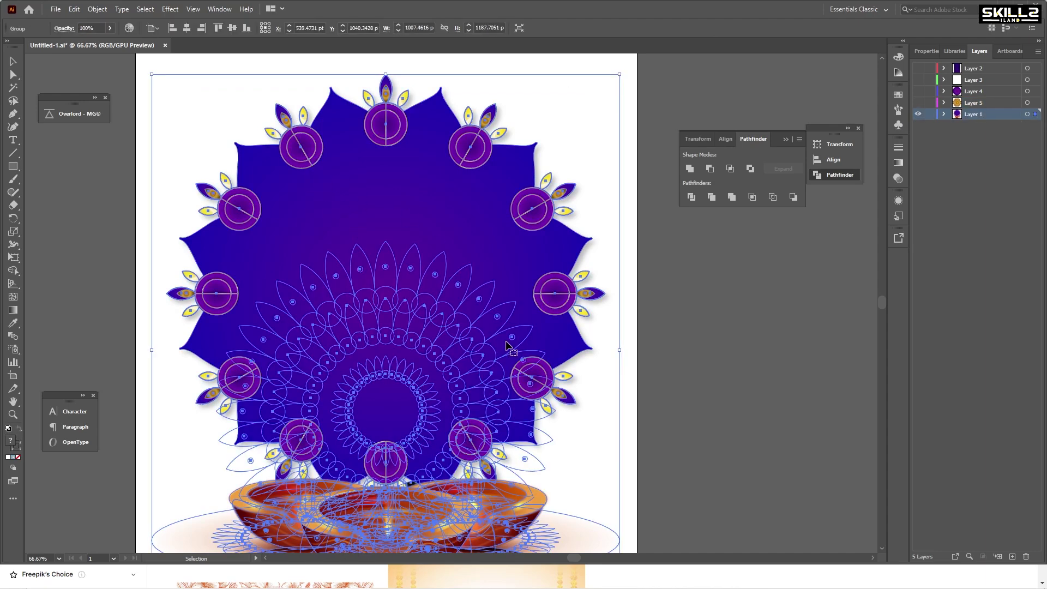
key("ctrl+h")
key("ctrl+z")
key("ctrl+z")
key("ctrl+z")
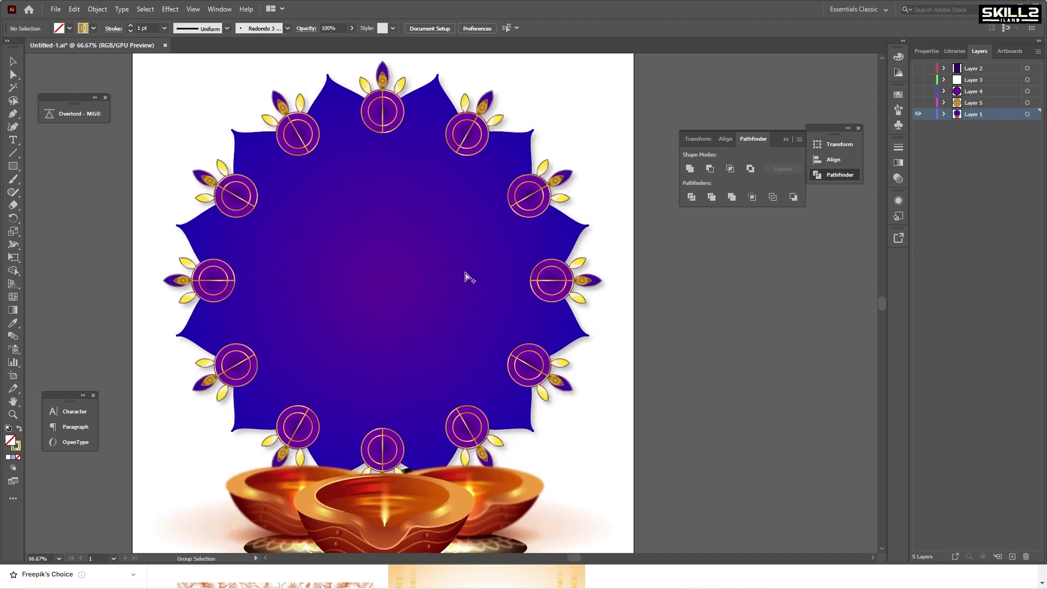
key("ctrl+z")
double_click(390, 148)
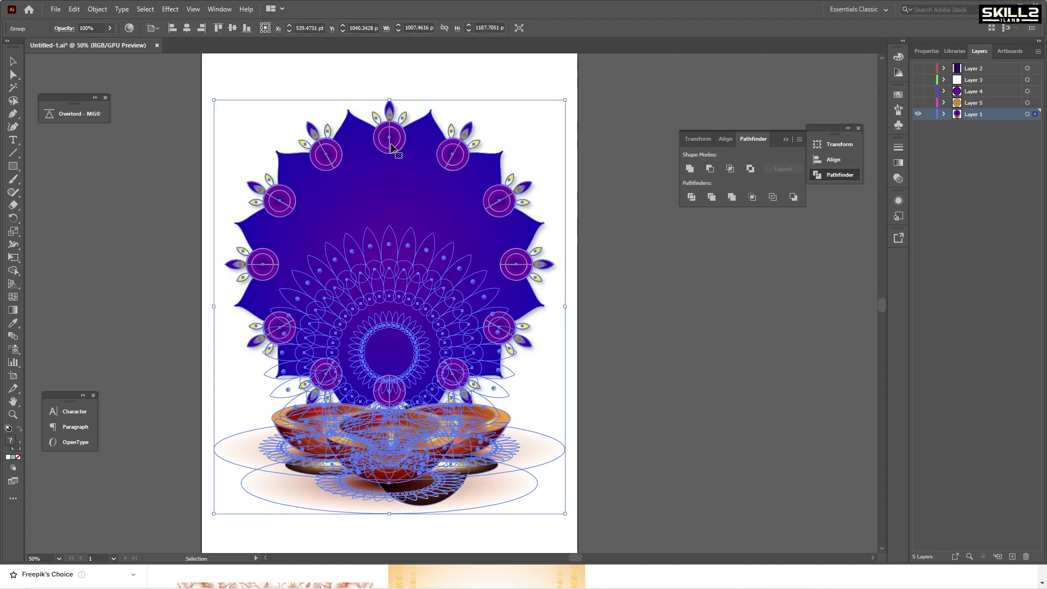
double_click(391, 147)
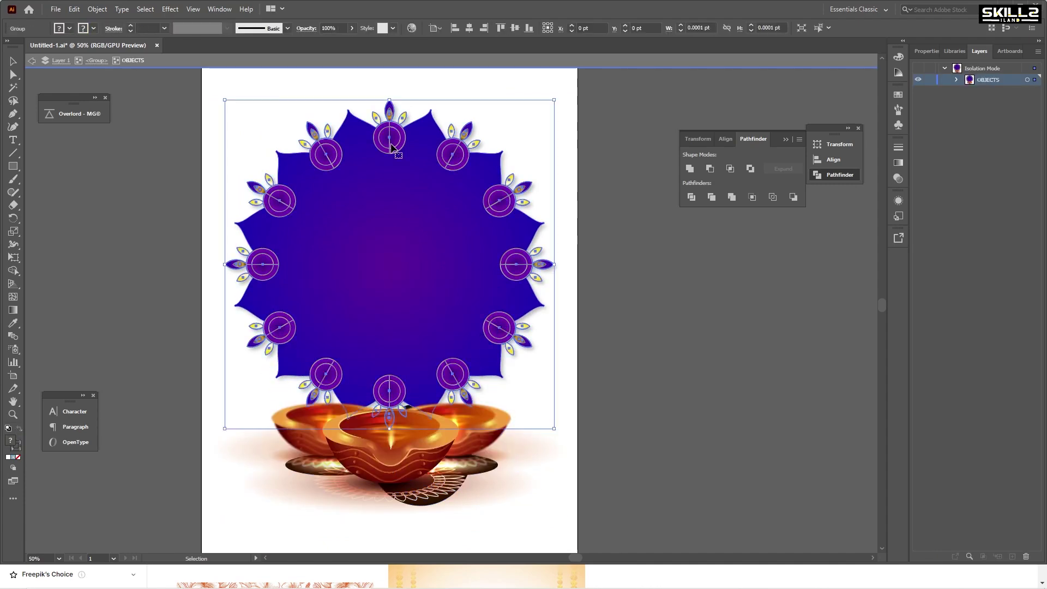
left_click_drag(391, 147, 525, 112)
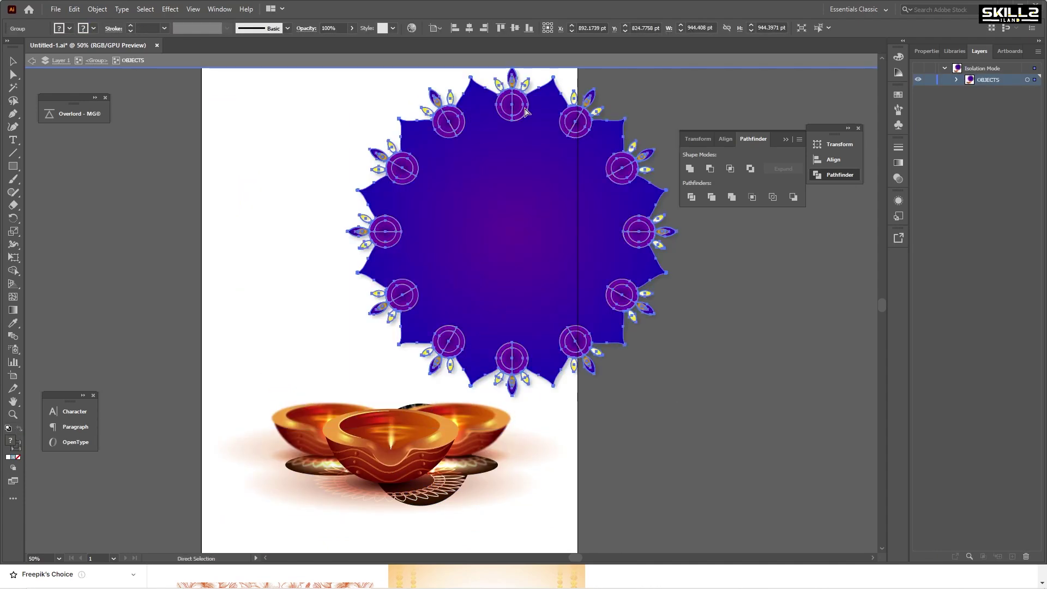
key("ctrl+z")
key("Delete")
key("Escape")
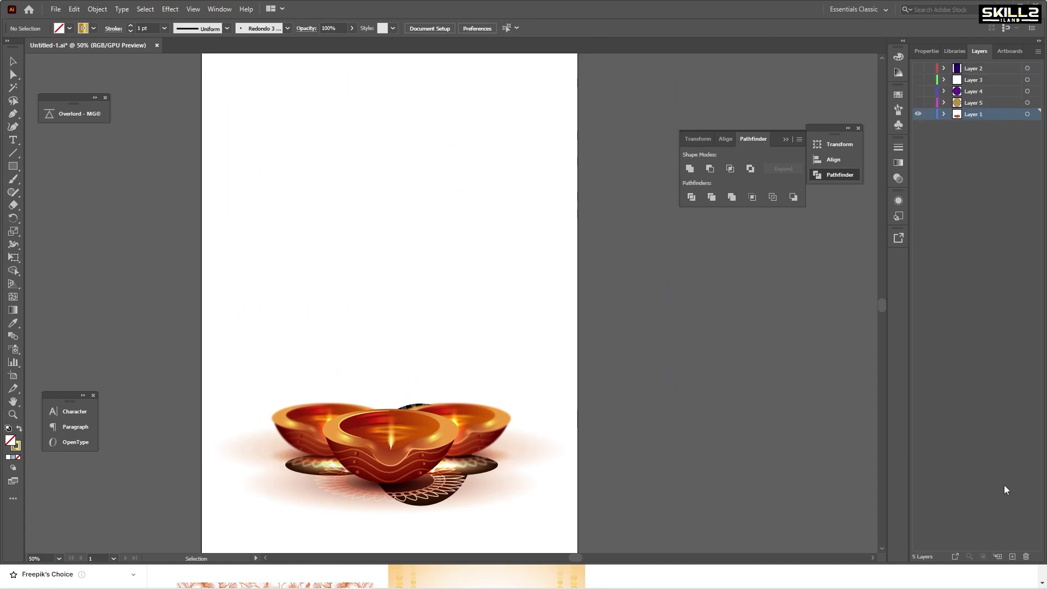
Step: Paste the purple base in place on a new hidden Layer 6, then isolate the diya group
left_click(1015, 554)
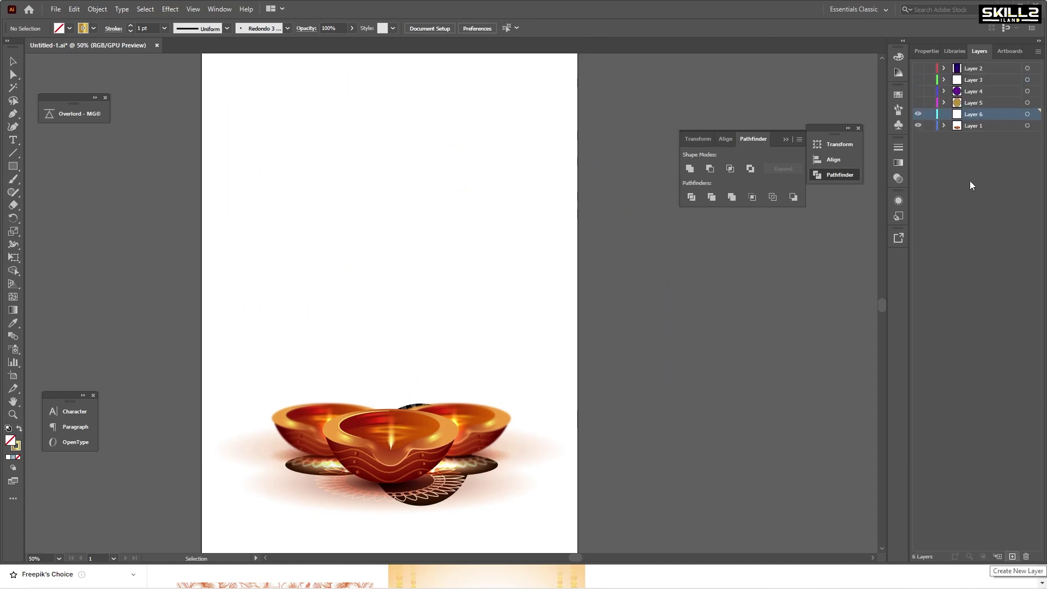
key("ctrl+f")
left_click(919, 114)
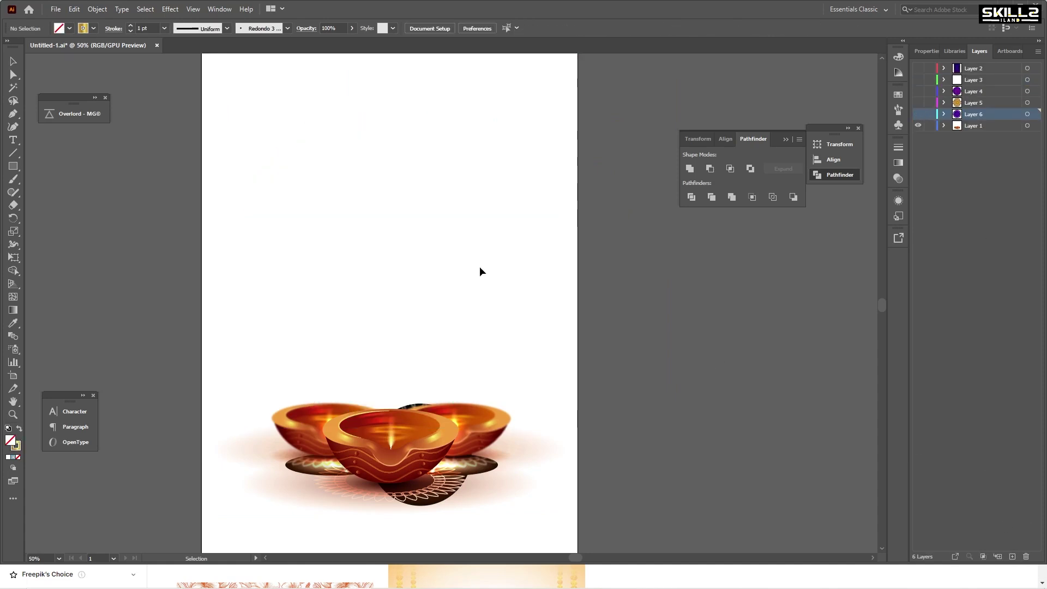
left_click(394, 299)
double_click(391, 320)
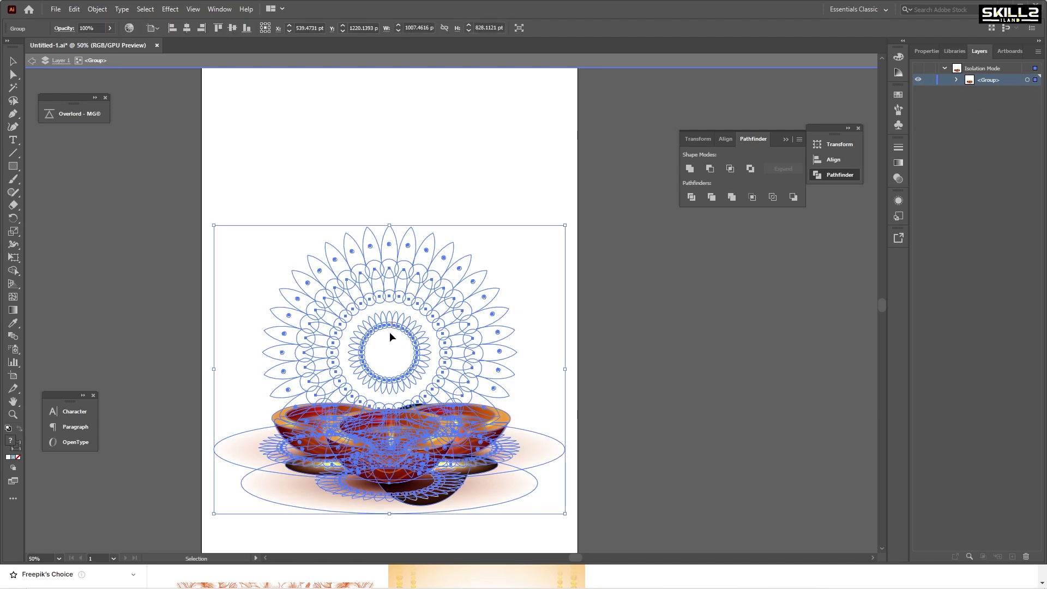
Step: Cut the white line mandala out of the lamp group and paste it in place on new Layer 7
double_click(390, 332)
left_click(398, 317)
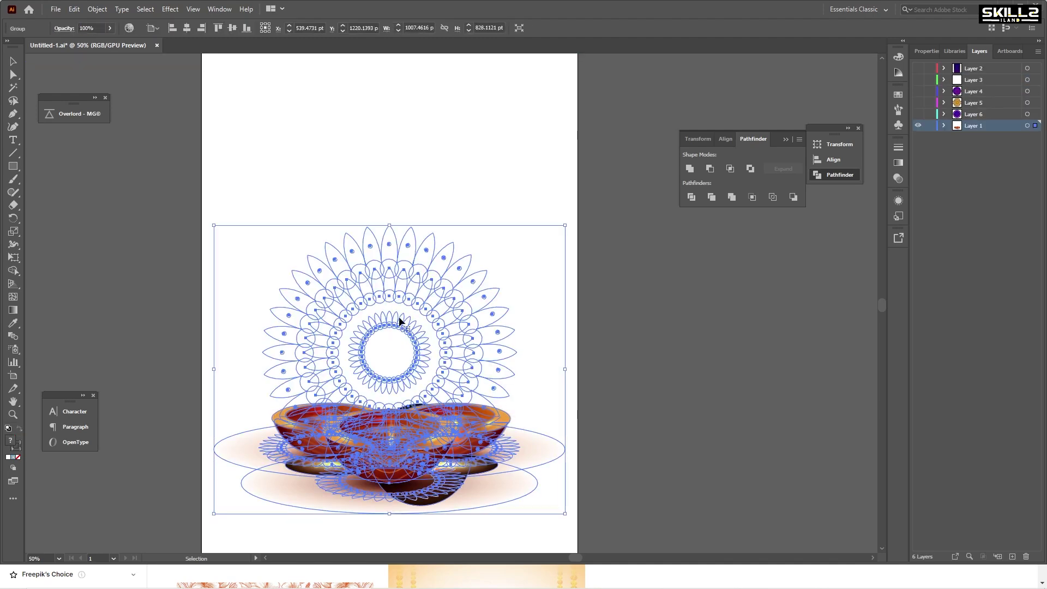
double_click(398, 319)
left_click(399, 319)
double_click(399, 319)
left_click(407, 309)
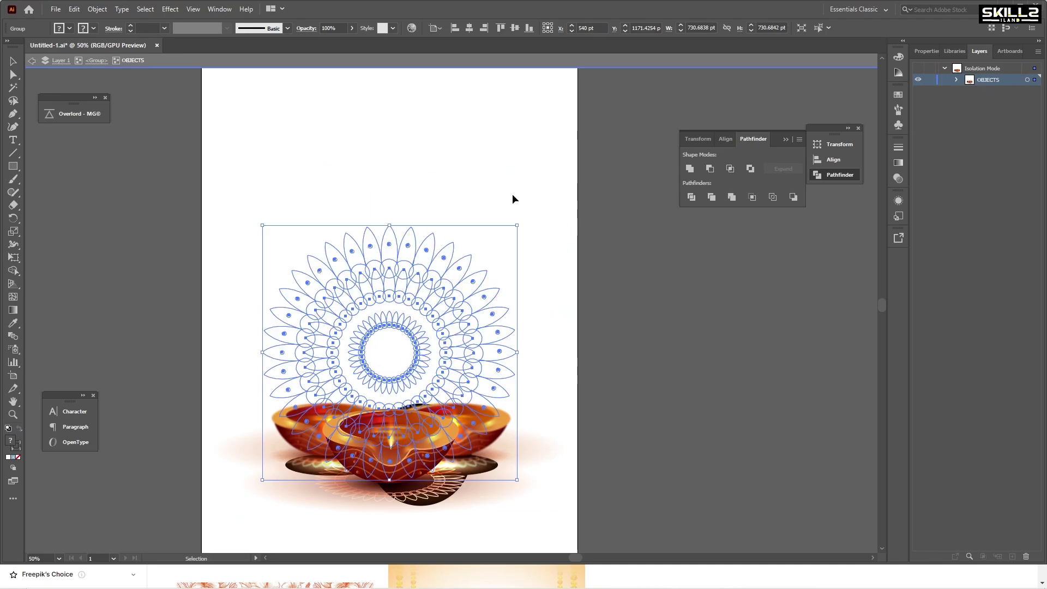
key("Delete")
key("Escape")
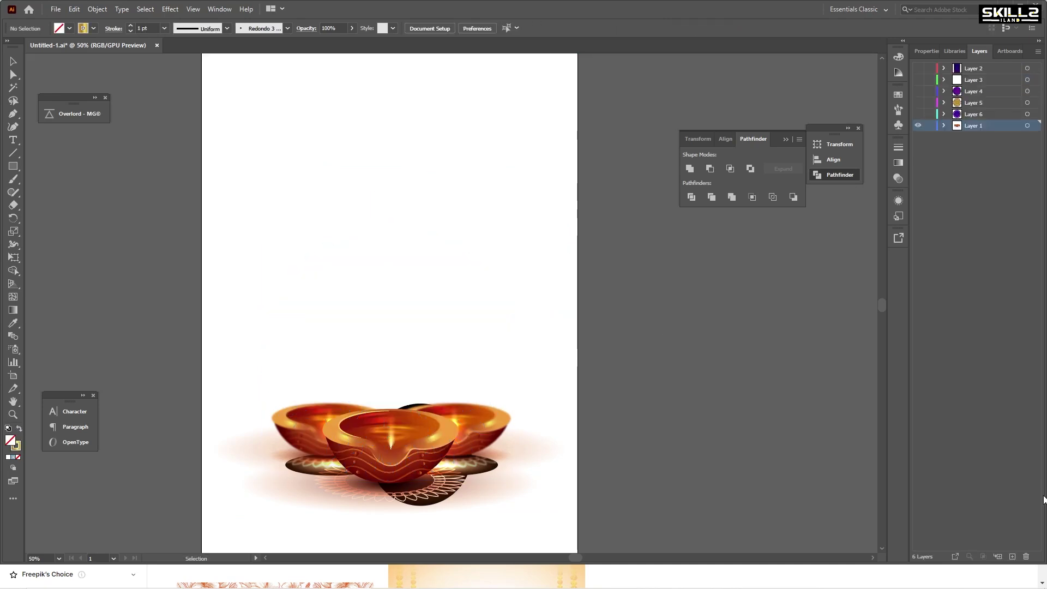
left_click(1012, 557)
key("ctrl+f")
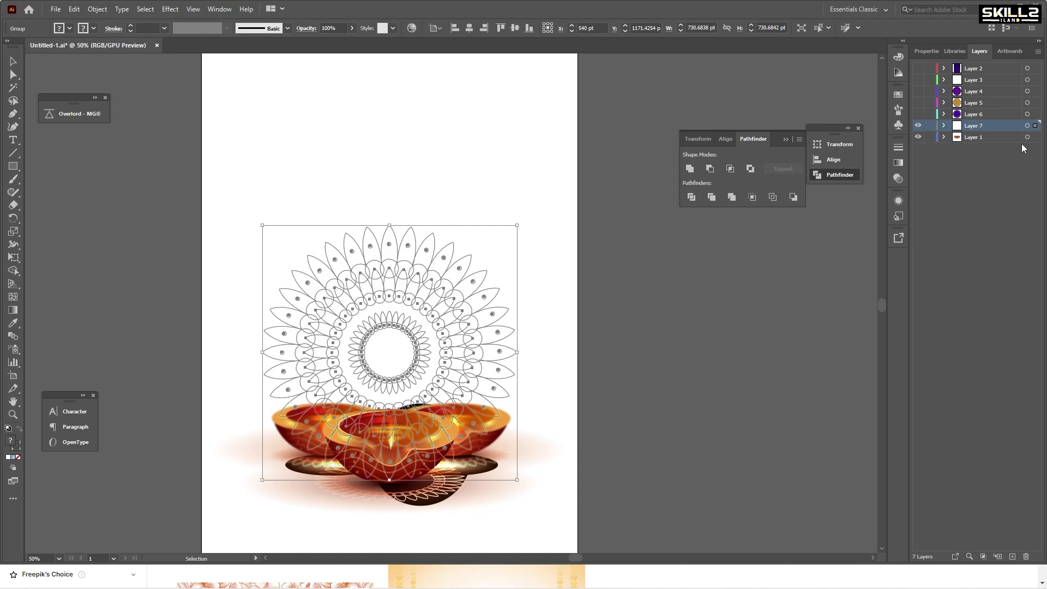
Step: Restore the mandala after a trial cut and open its group in the Transparency settings
left_click(898, 180)
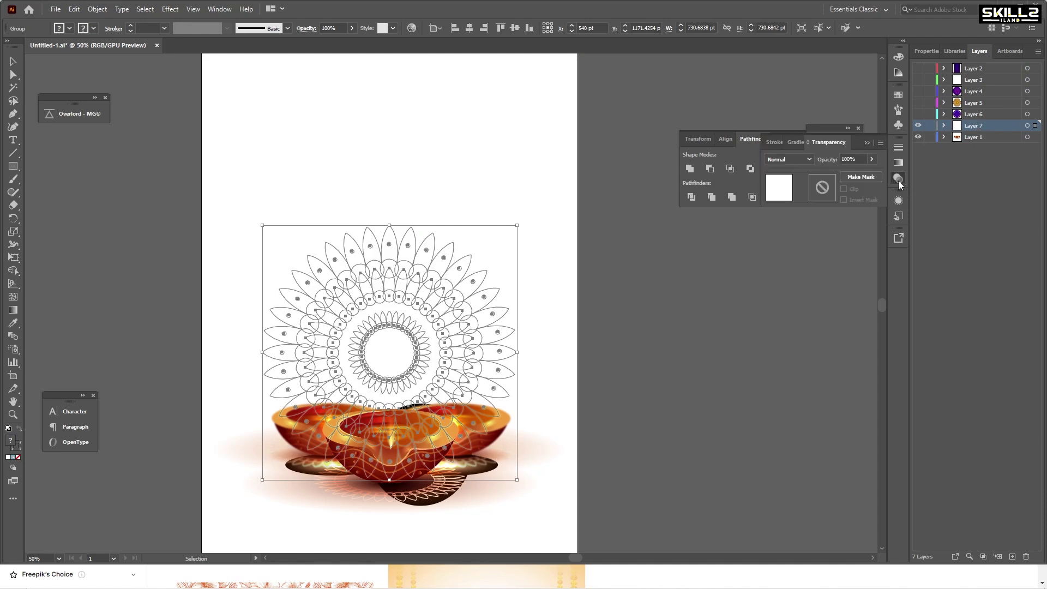
left_click(898, 181)
key("Delete")
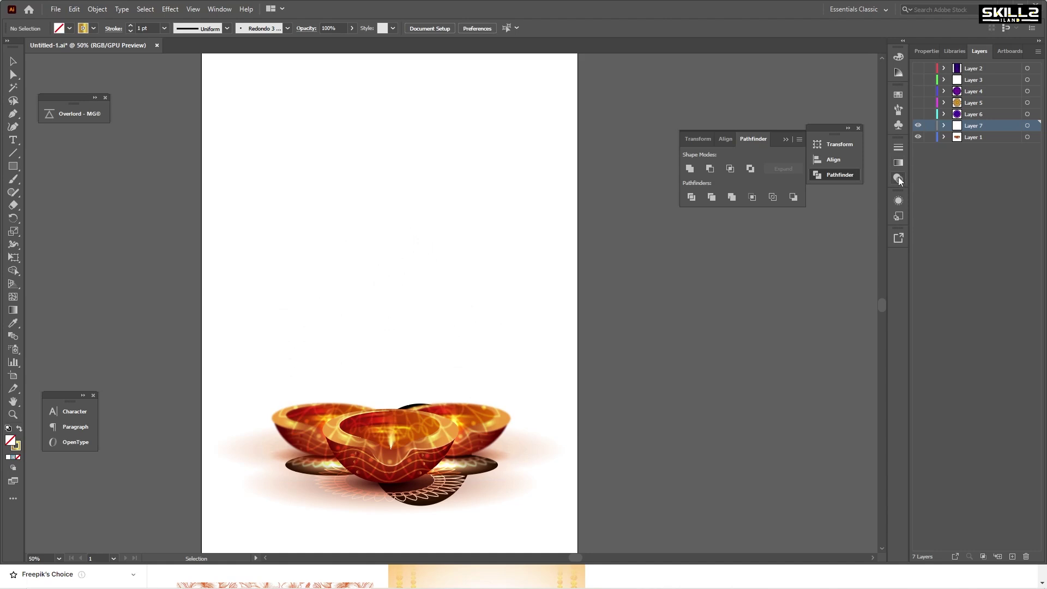
left_click(898, 179)
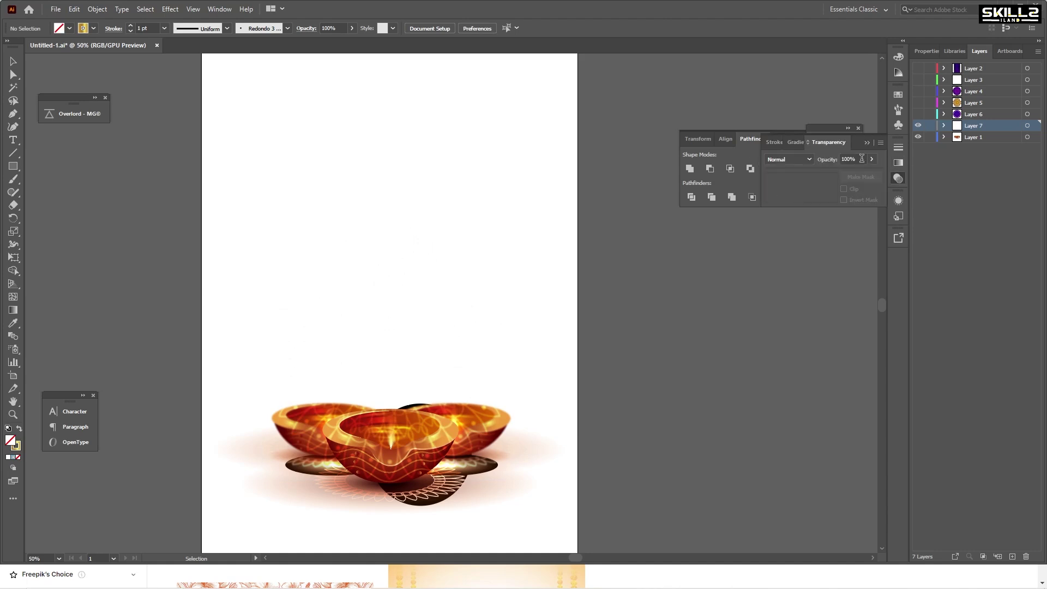
key("ctrl+z")
left_click(436, 314)
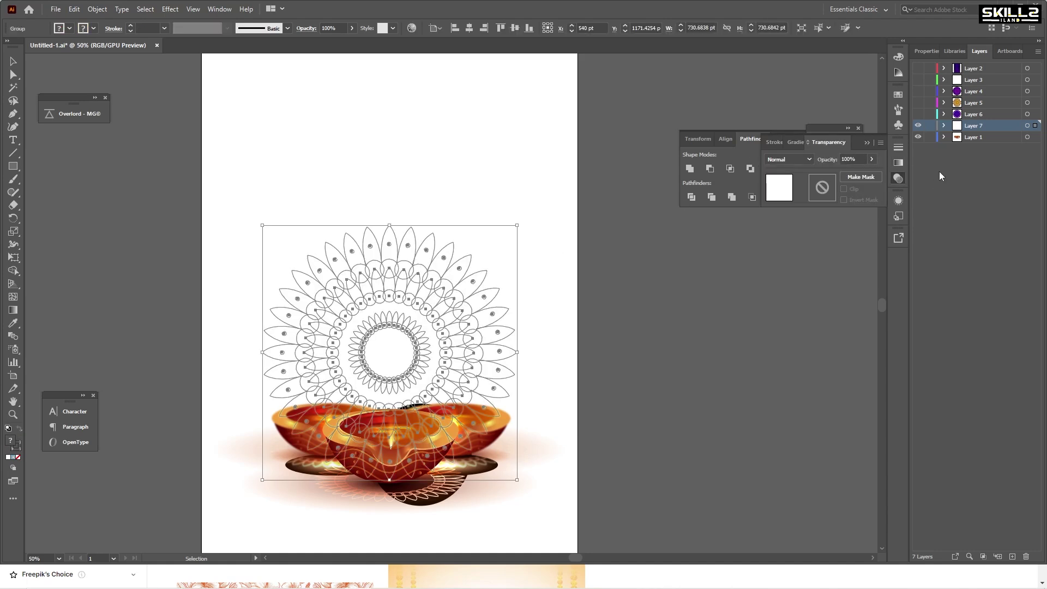
double_click(451, 305)
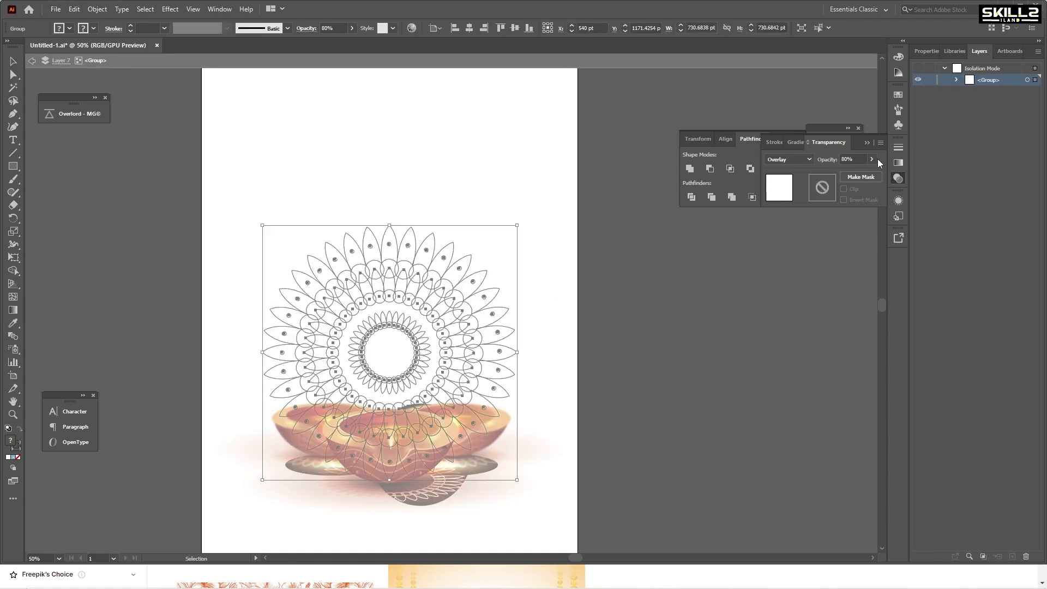
Step: Set the mandala's blend mode to Normal at 100% opacity, then cut it from Layer 7
left_click(787, 160)
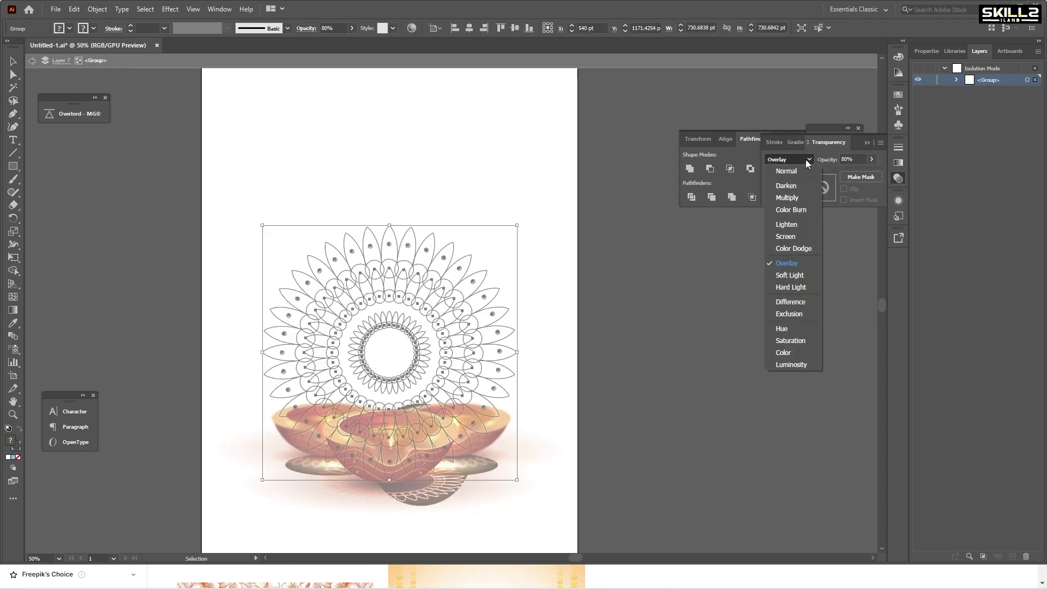
left_click(800, 169)
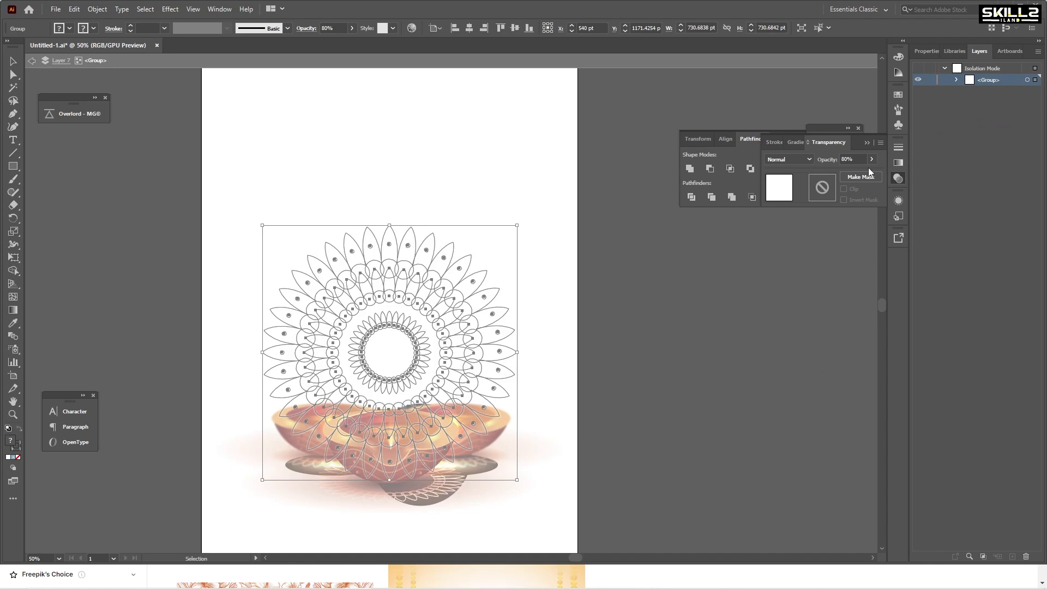
left_click(861, 220)
left_click_drag(507, 348, 833, 368)
key("ctrl+z")
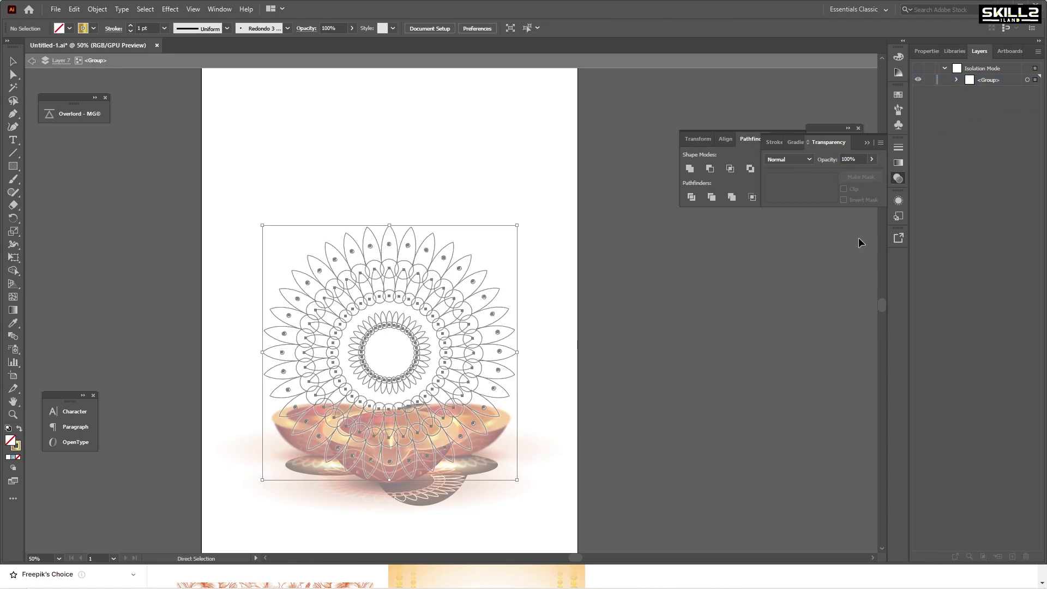
key("Delete")
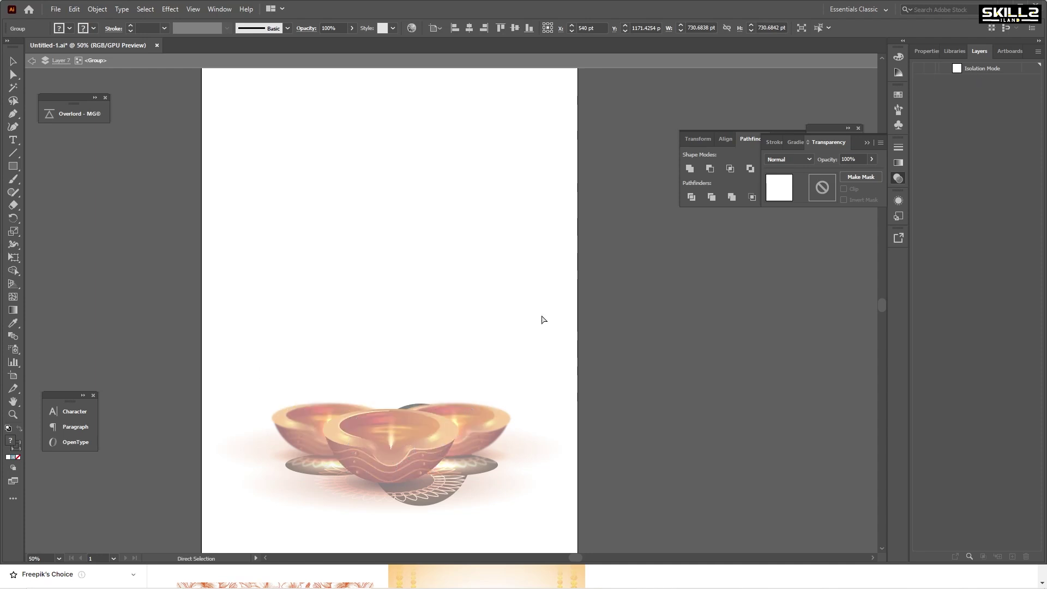
Step: Paste the mandala in place on a new Layer 8 and hide that layer
double_click(685, 331)
left_click(1012, 556)
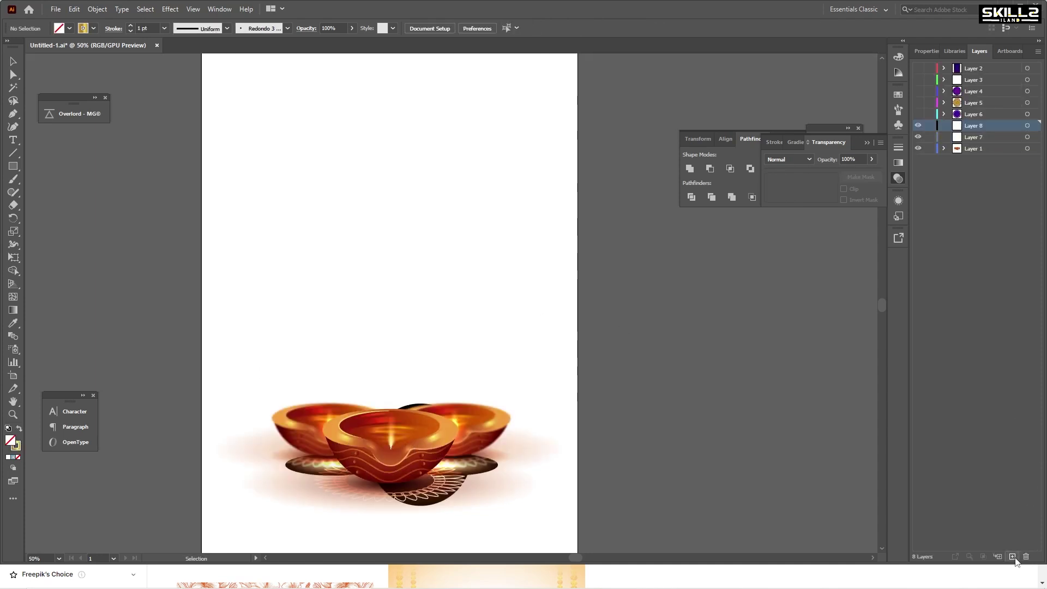
key("ctrl+f")
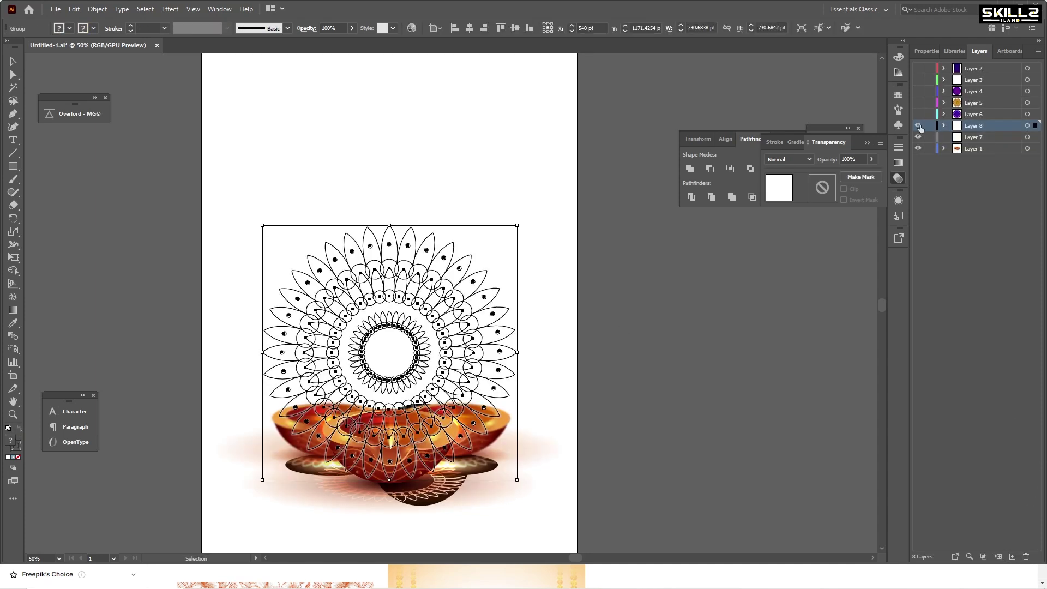
left_click(919, 125)
scroll(369, 472, "up", 1)
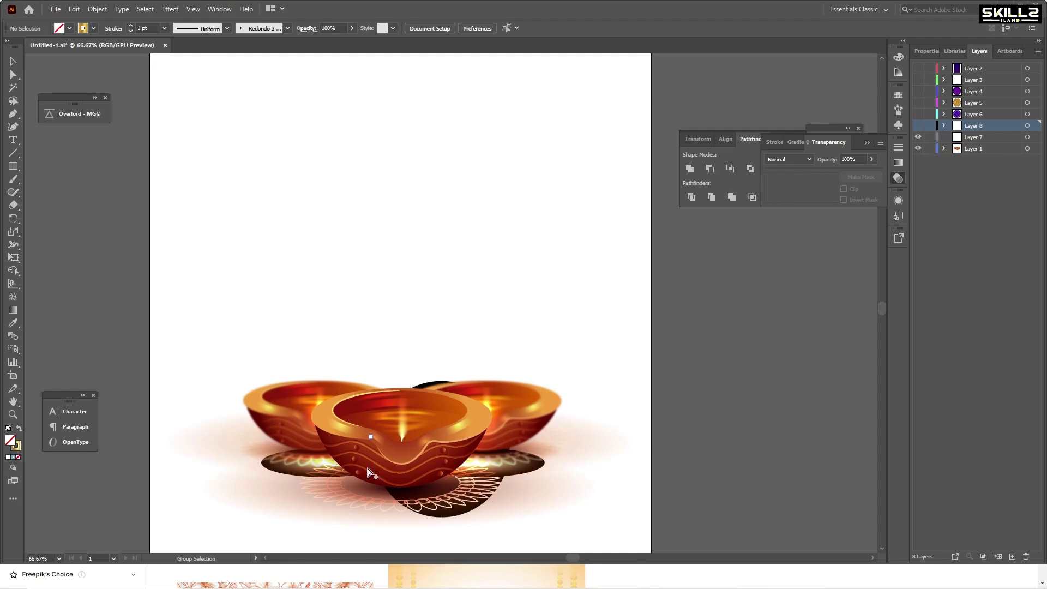
scroll(370, 472, "up", 1)
scroll(292, 404, "down", 1)
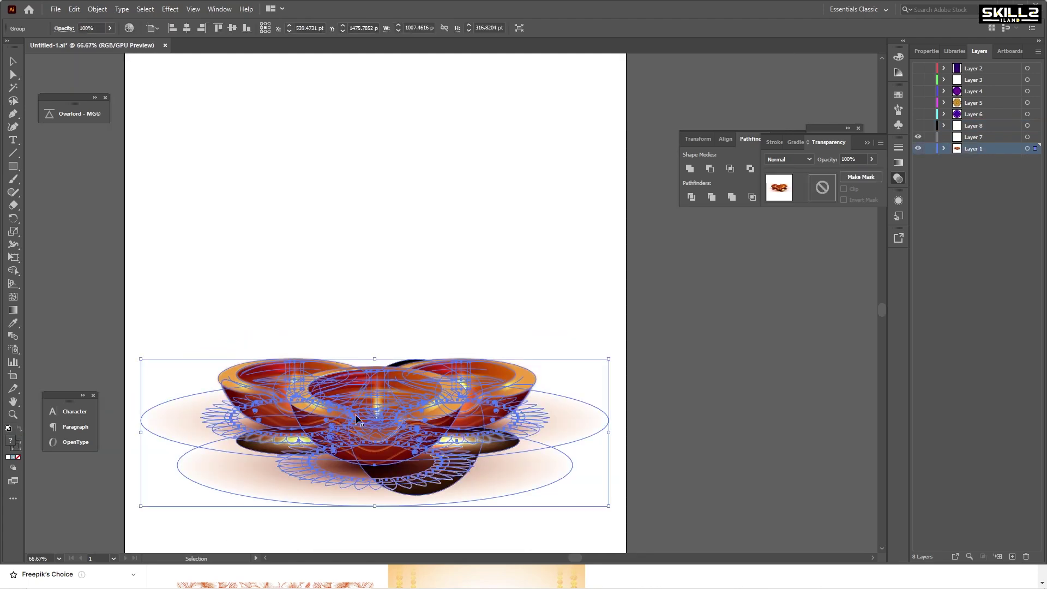
Step: Drill into the lamp group down to the centre lamp and the group beneath it
double_click(381, 413)
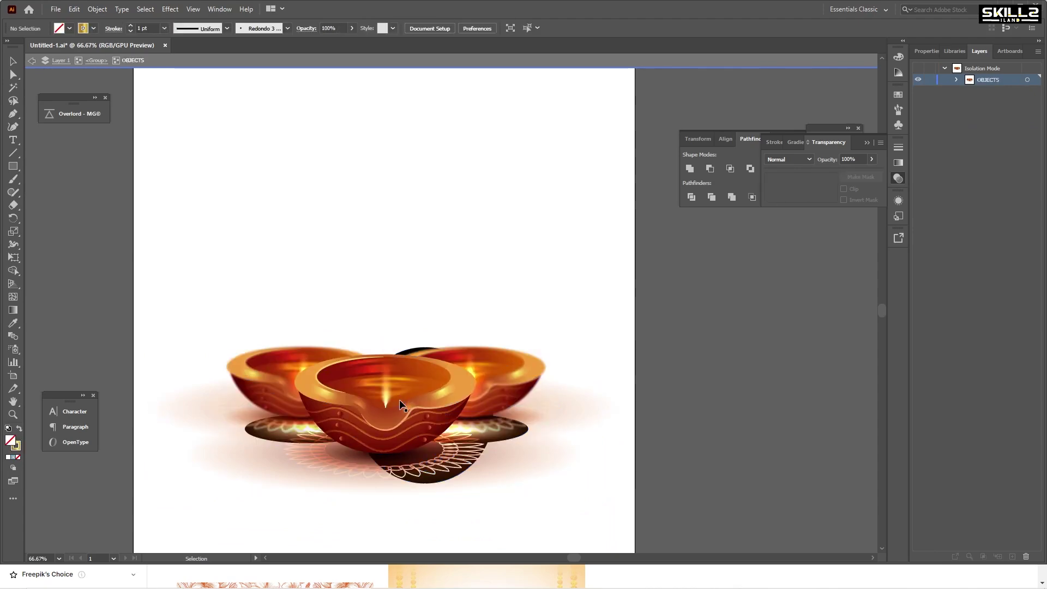
double_click(389, 407)
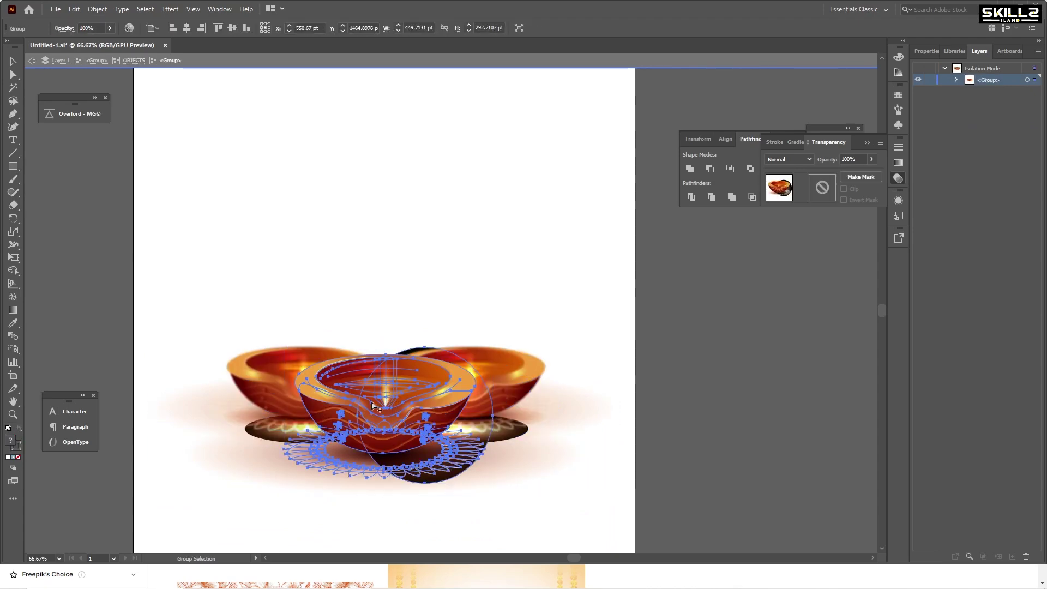
scroll(388, 407, "up", 2)
scroll(392, 385, "down", 1)
left_click(359, 477)
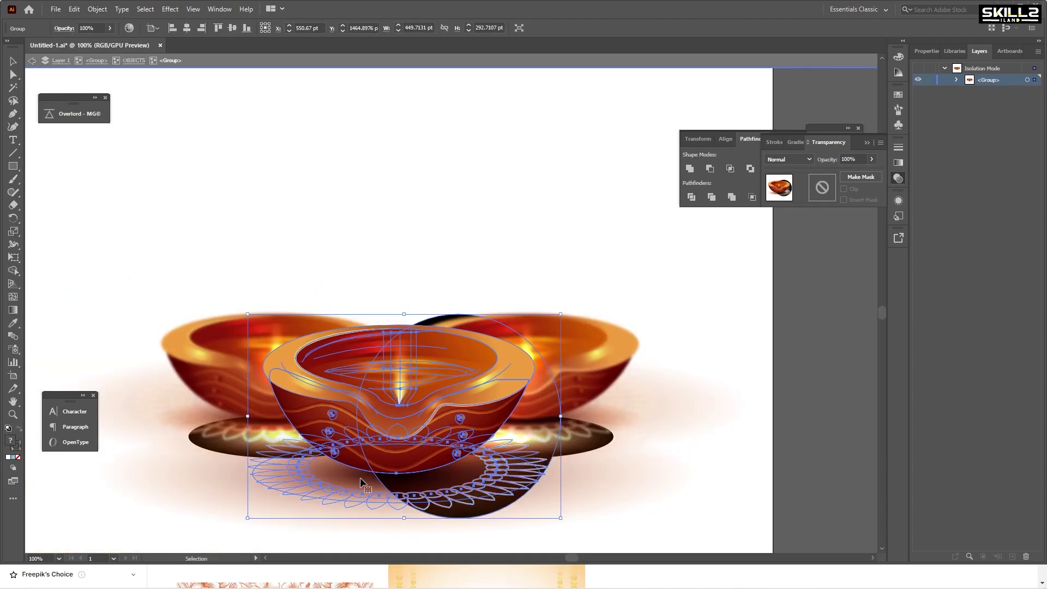
double_click(334, 494)
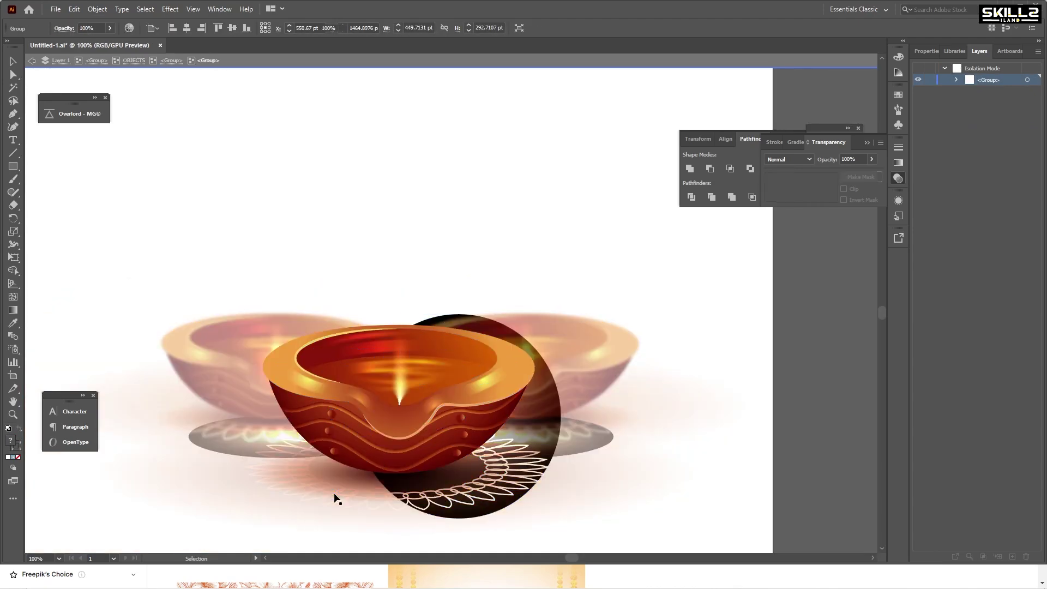
Step: Delete the Multiply shadow ellipse beneath the centre lamp's bowl
double_click(303, 487)
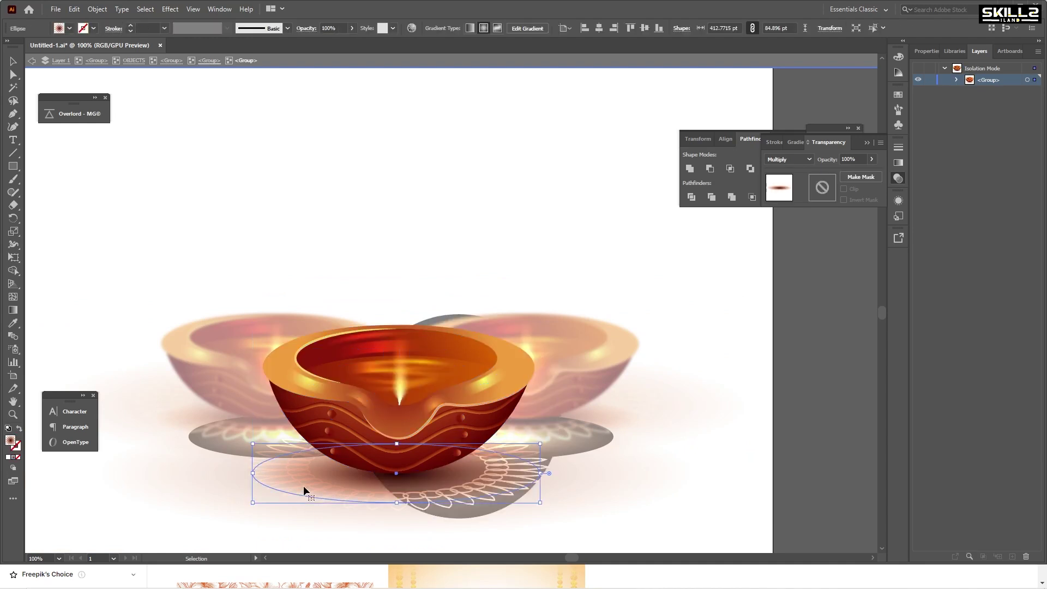
key("Delete")
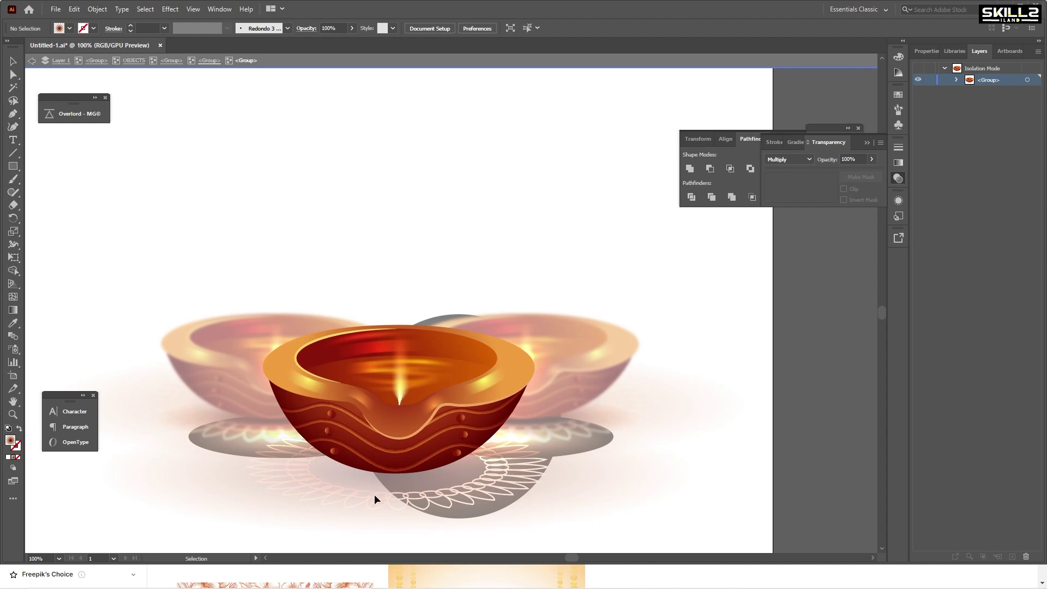
key("Escape")
Step: Zoom in on the centre bowl and move its flame glow mesh out of the way
double_click(413, 501)
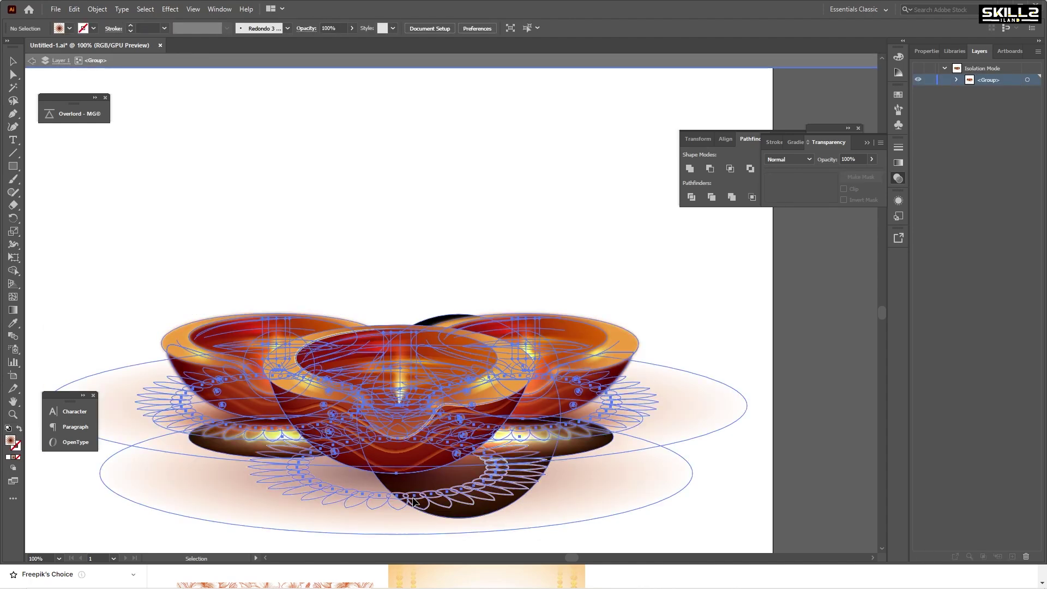
double_click(405, 421)
key("ctrl+equal")
key("ctrl+equal")
key("ctrl+equal")
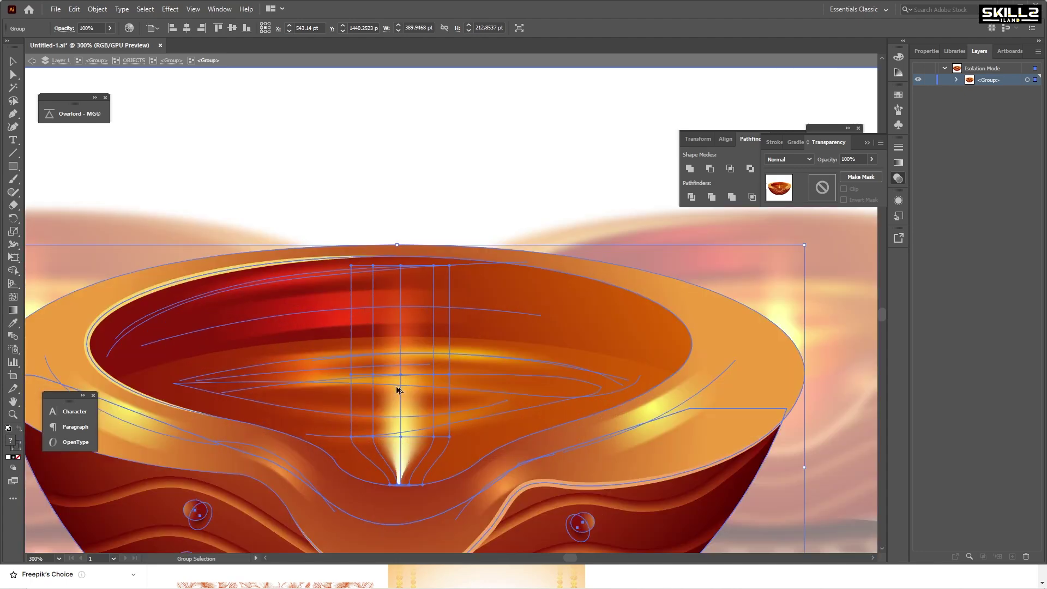
double_click(397, 429)
double_click(398, 430)
left_click_drag(402, 426, 473, 423)
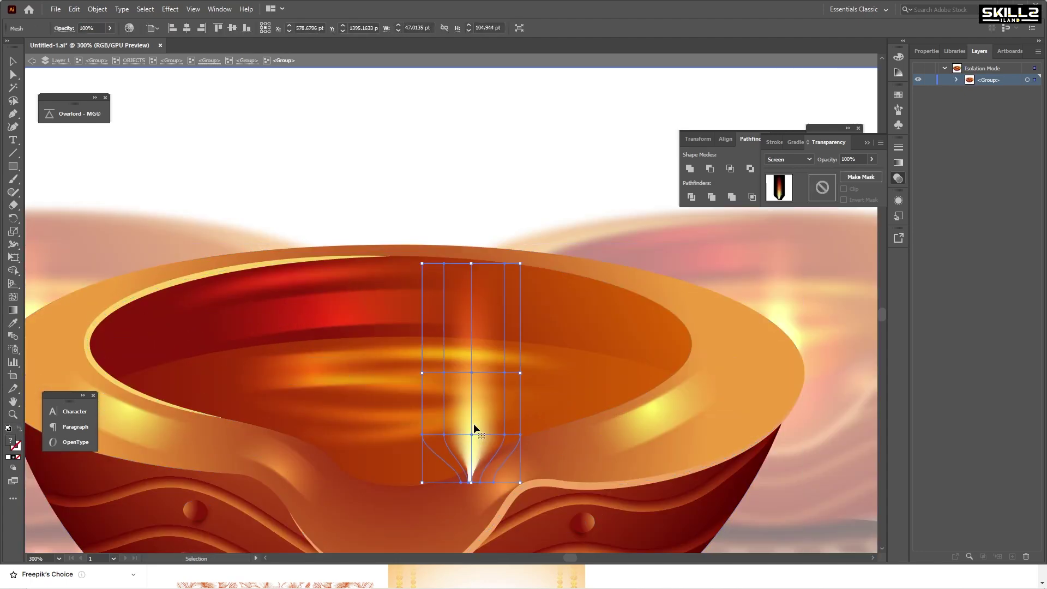
left_click(474, 423)
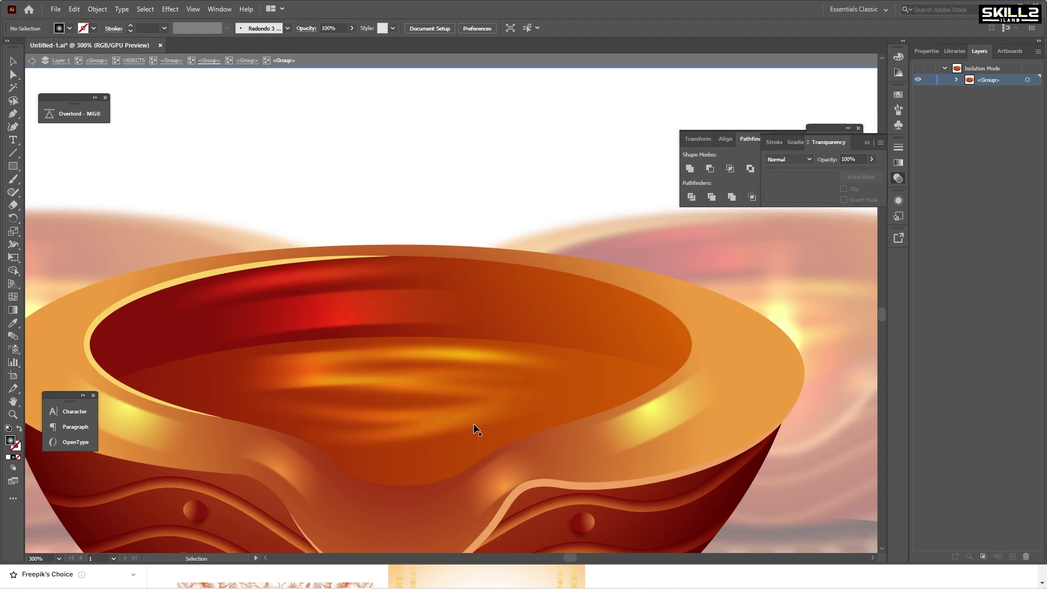
Step: Select the front lamp group and delete it from Layer 1
scroll(385, 334, "down", 2)
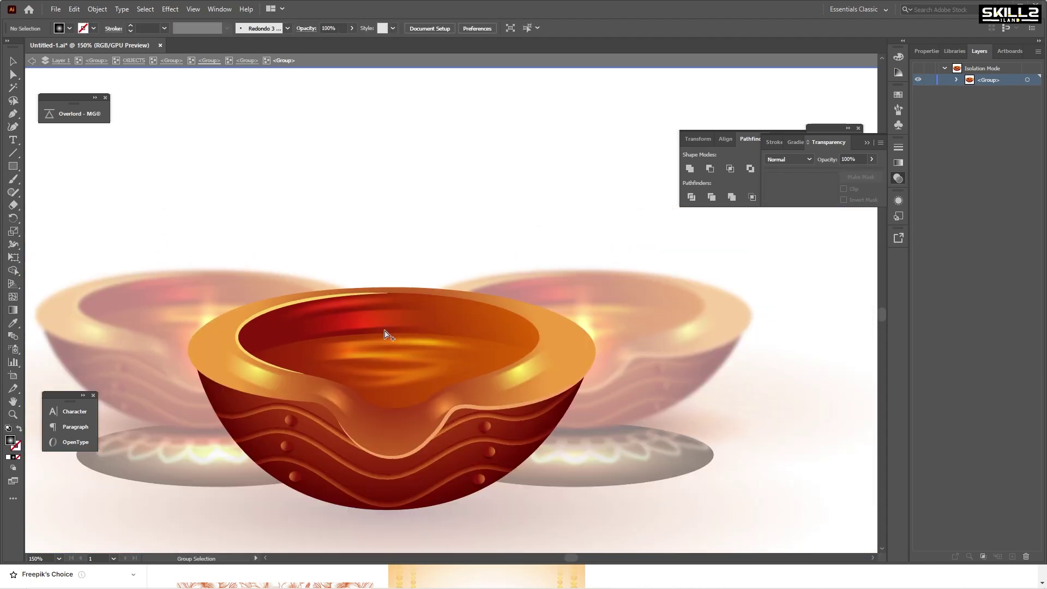
double_click(456, 505)
double_click(408, 440)
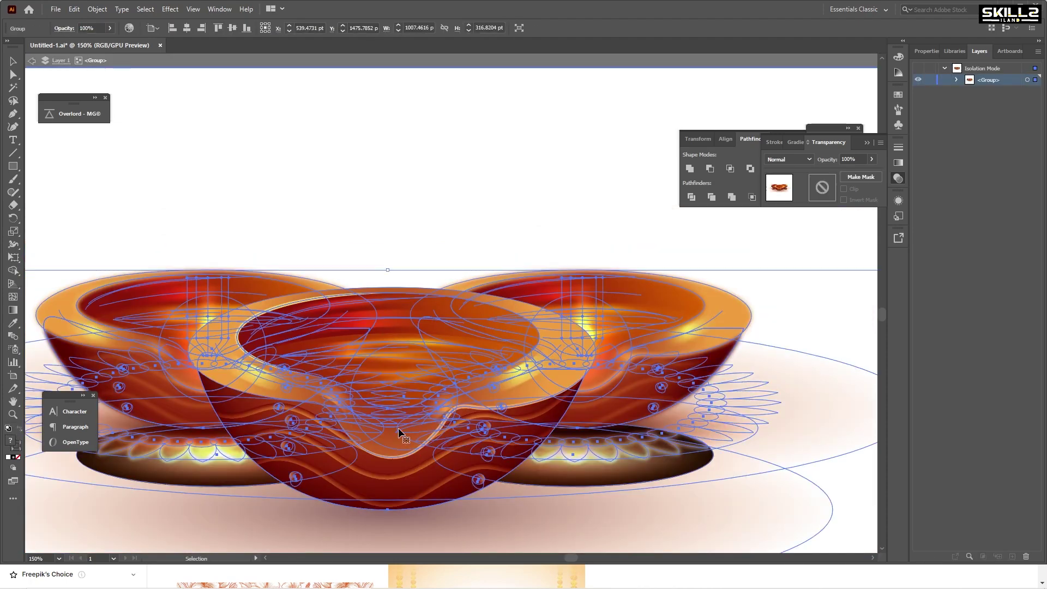
double_click(398, 428)
left_click(398, 427)
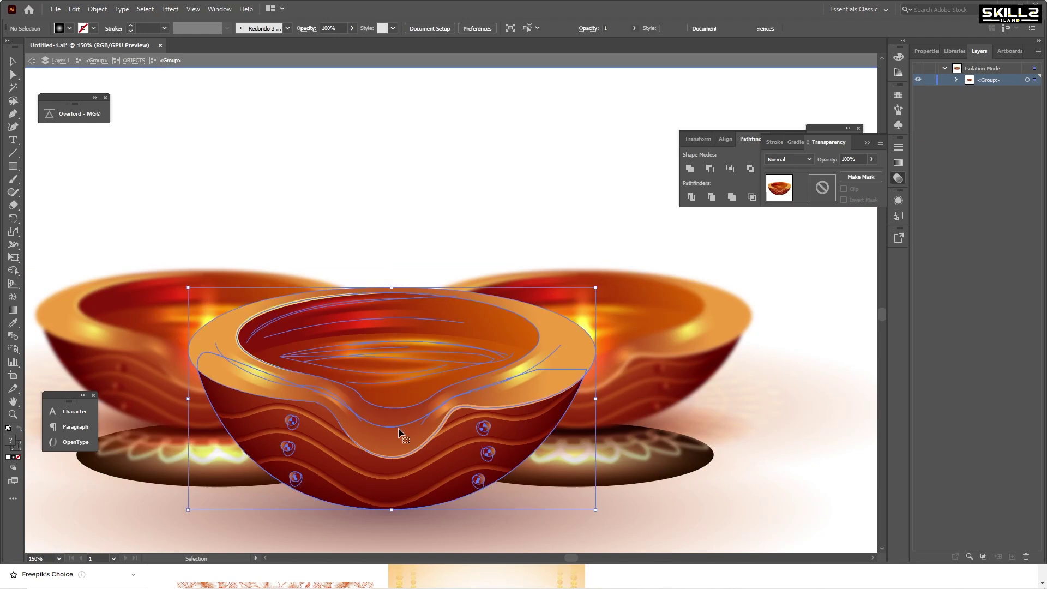
scroll(364, 351, "down", 3)
scroll(365, 349, "up", 1)
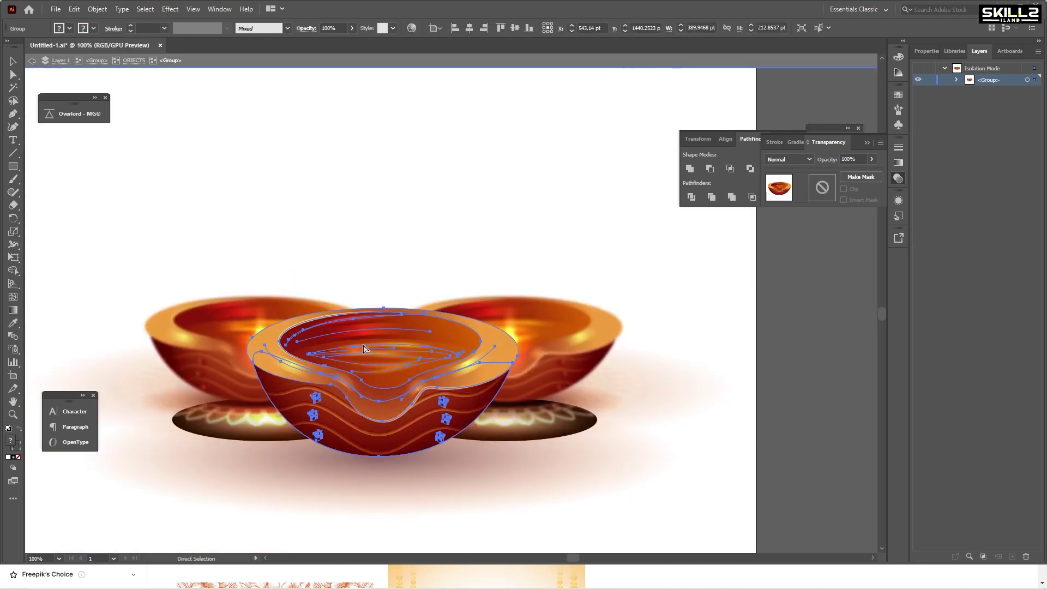
key("Delete")
Step: Exit isolation mode and Paste in Place the front lamp onto a new layer
double_click(728, 421)
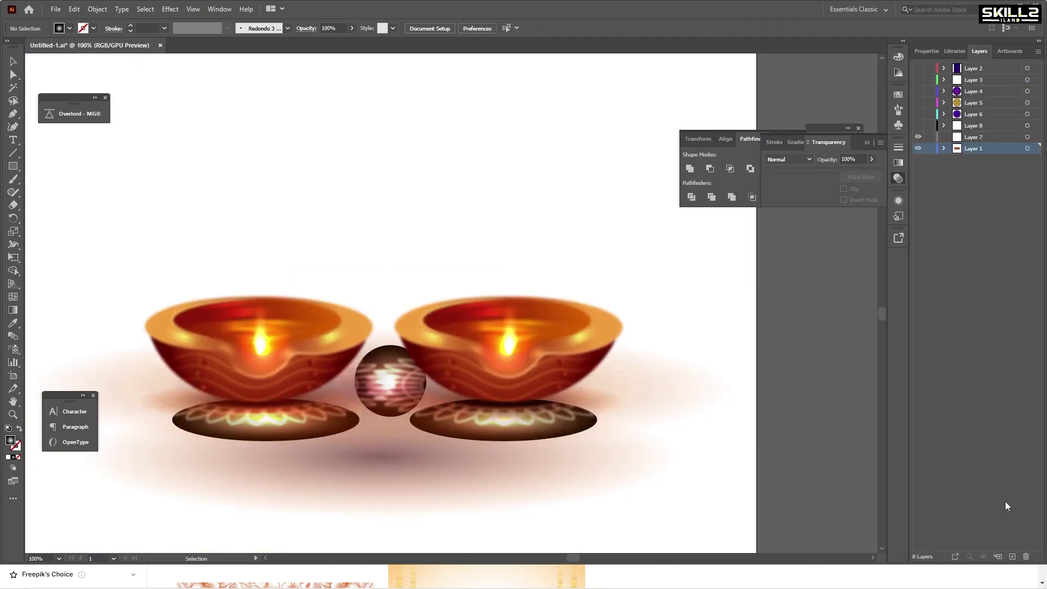
left_click(1012, 556)
key("ctrl+f")
scroll(428, 294, "down", 1)
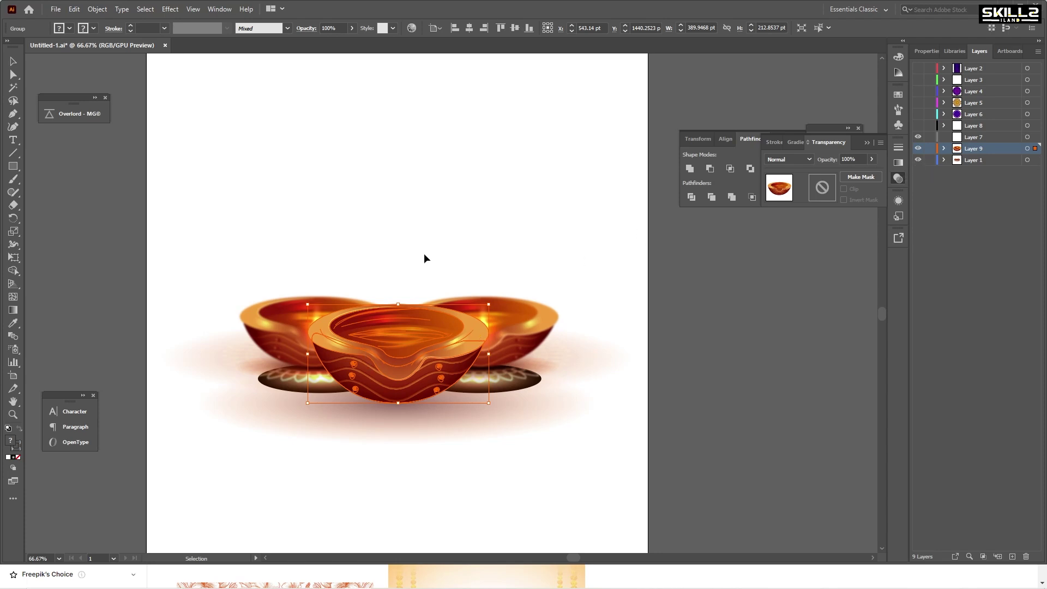
Step: Hide Layer 9, save the document with Ctrl+S and quit Illustrator
left_click(918, 148)
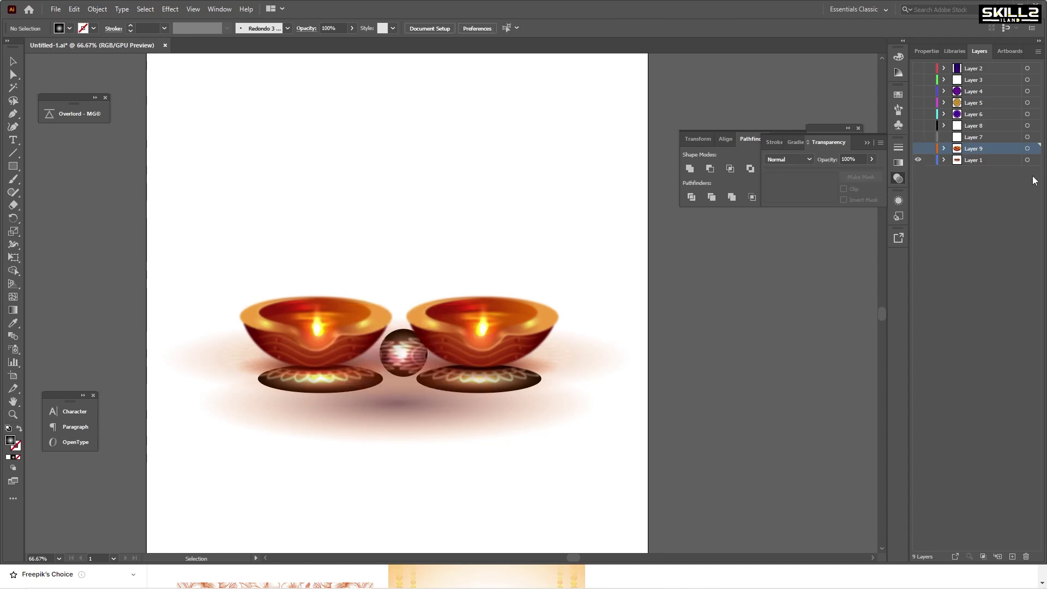
key("ctrl+s")
key("ctrl+q")
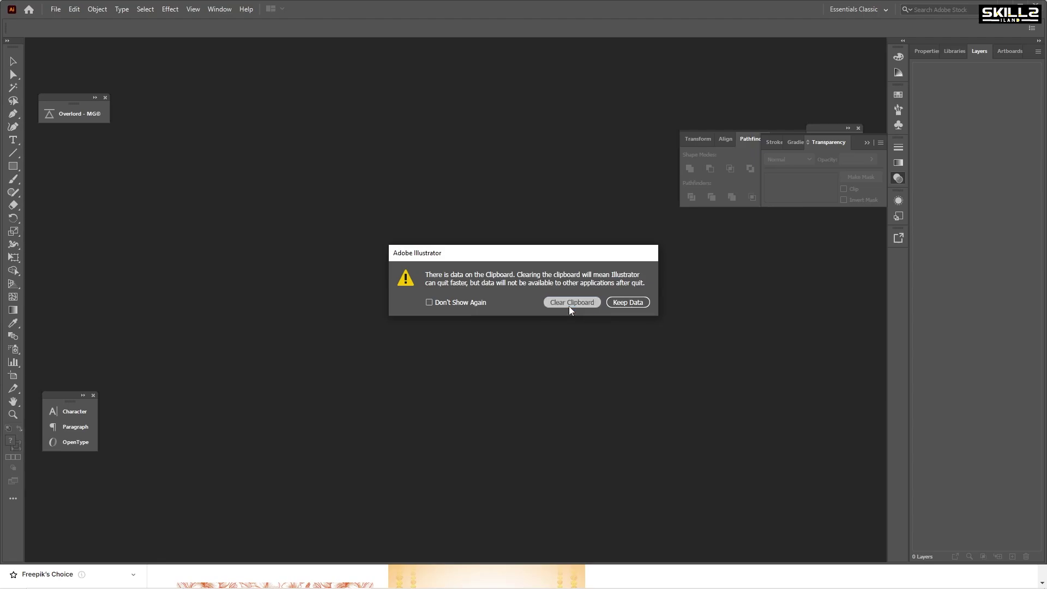
Step: Clear the clipboard so Illustrator quits, then fit the After Effects composition to the viewer
left_click(568, 306)
scroll(486, 202, "up", 2)
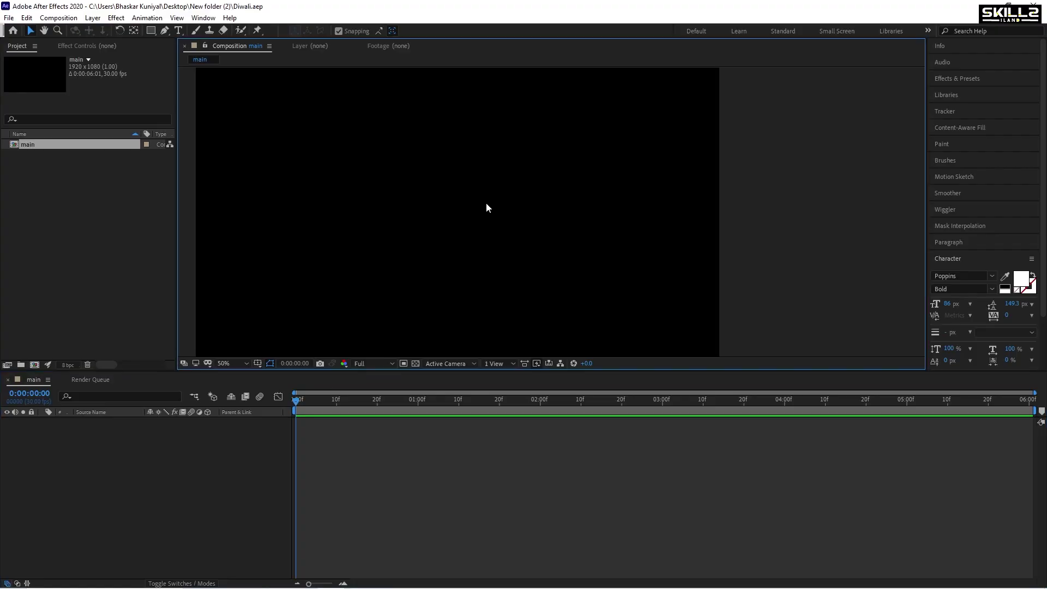
left_click(241, 363)
left_click(236, 375)
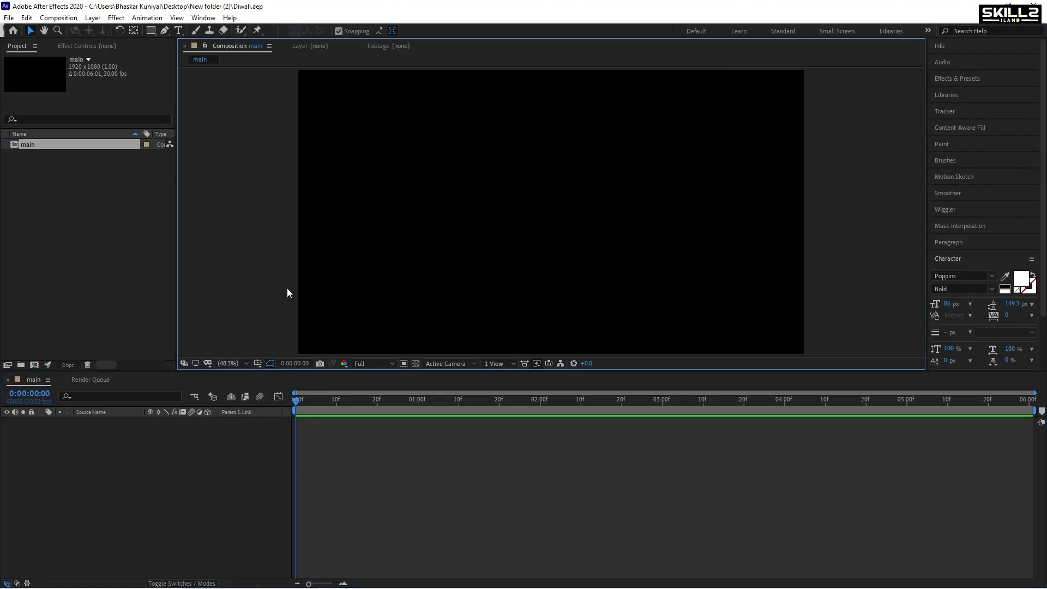
Step: Import Untitled-1.ai into the project as Composition - Retain Layer Sizes
right_click(49, 222)
mouse_move(92, 273)
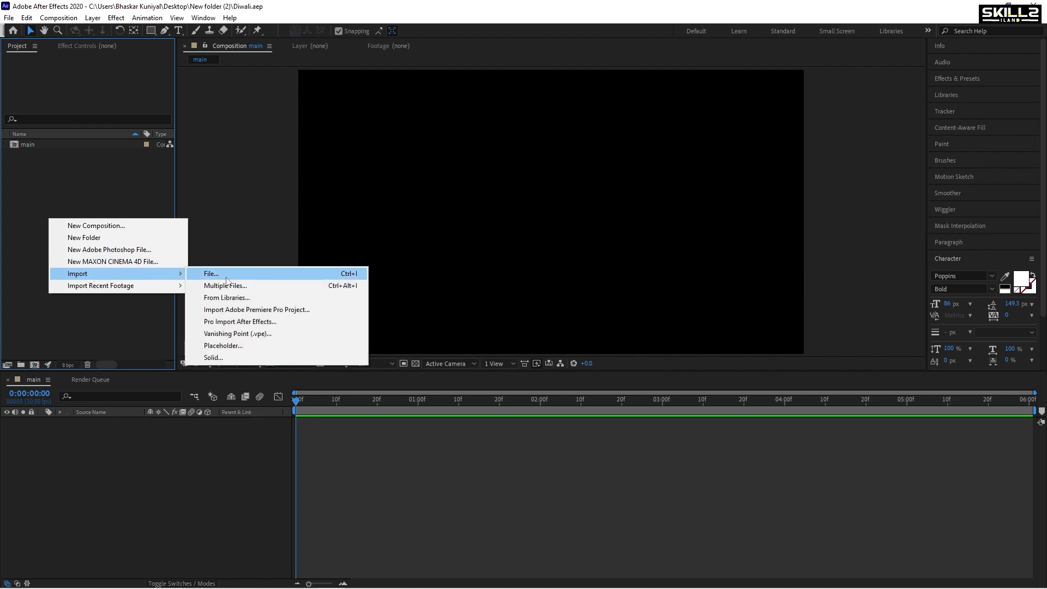
left_click(226, 277)
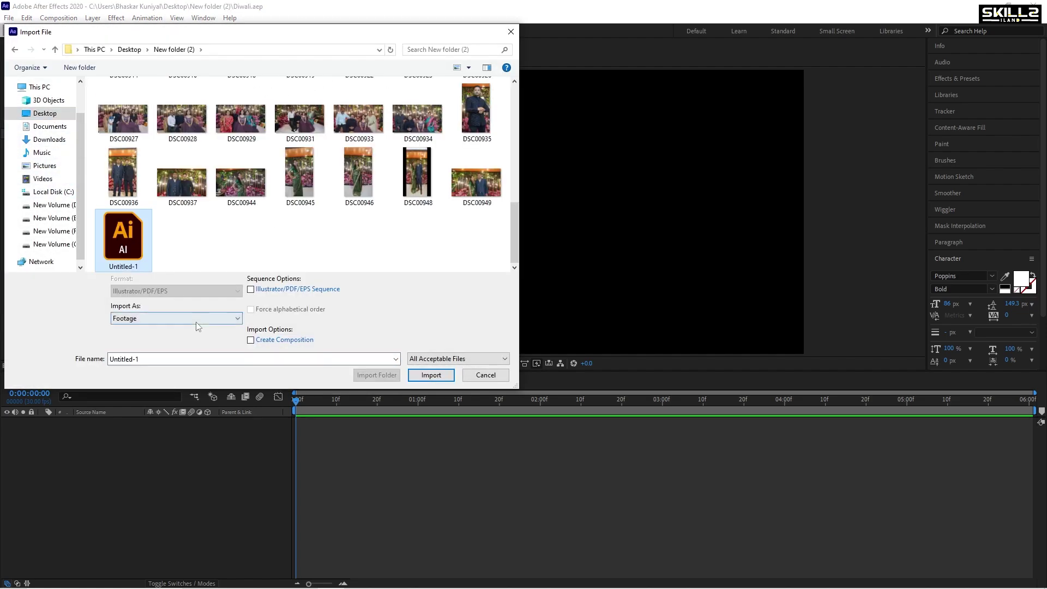
left_click(180, 319)
left_click(156, 338)
left_click(431, 374)
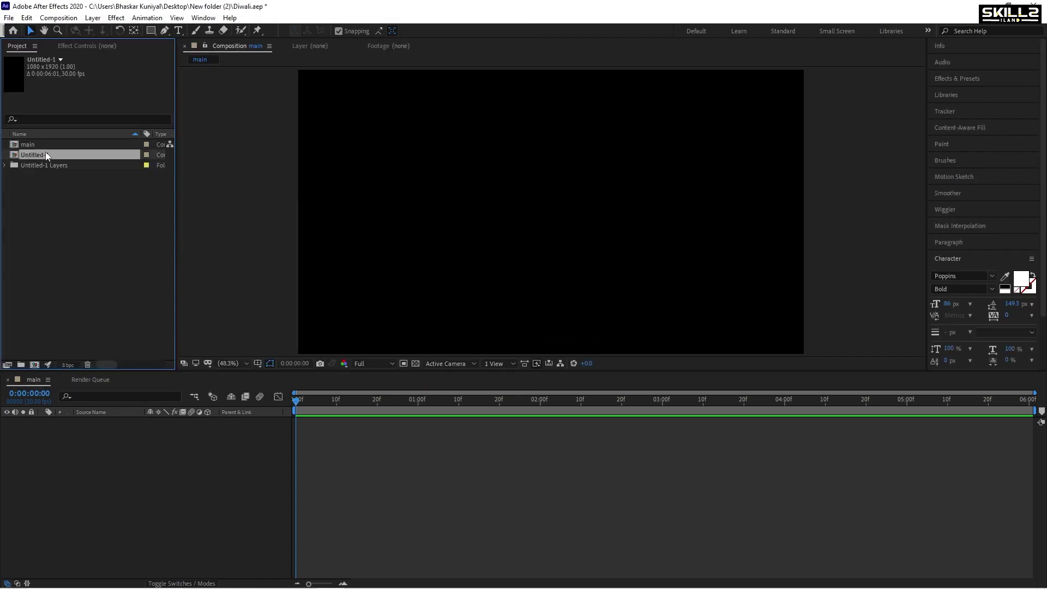
Step: Open the Untitled-1 composition and make Layers 2 through 9 visible
double_click(38, 156)
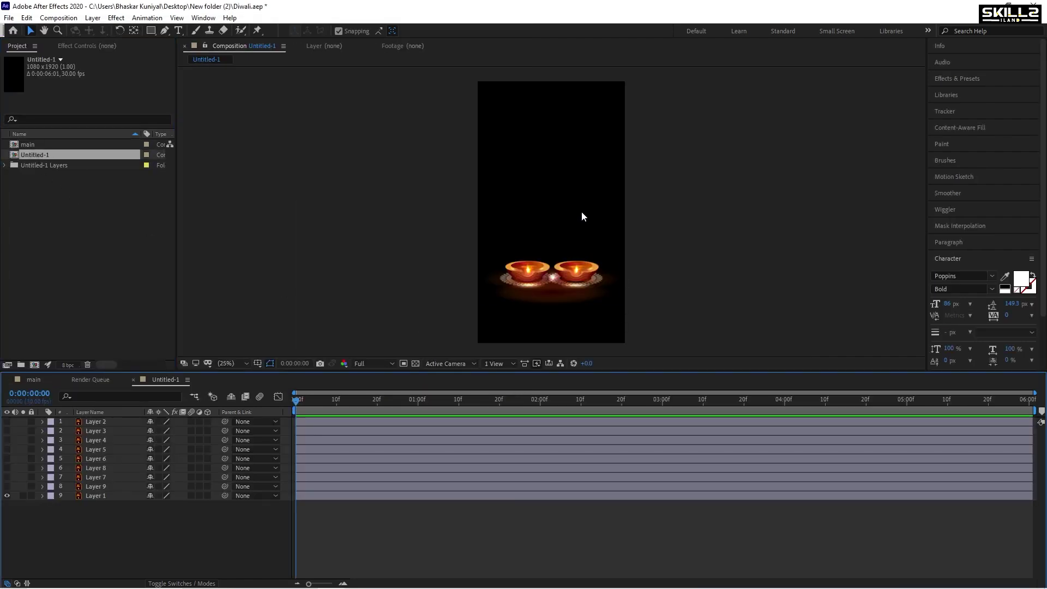
scroll(662, 228, "up", 2)
scroll(403, 210, "down", 2)
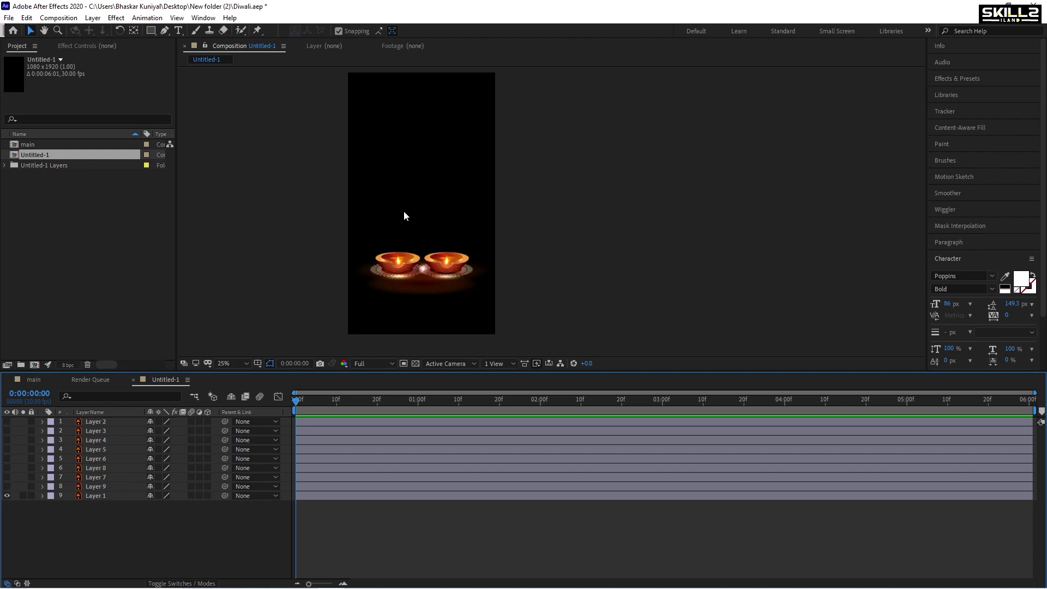
left_click(431, 279)
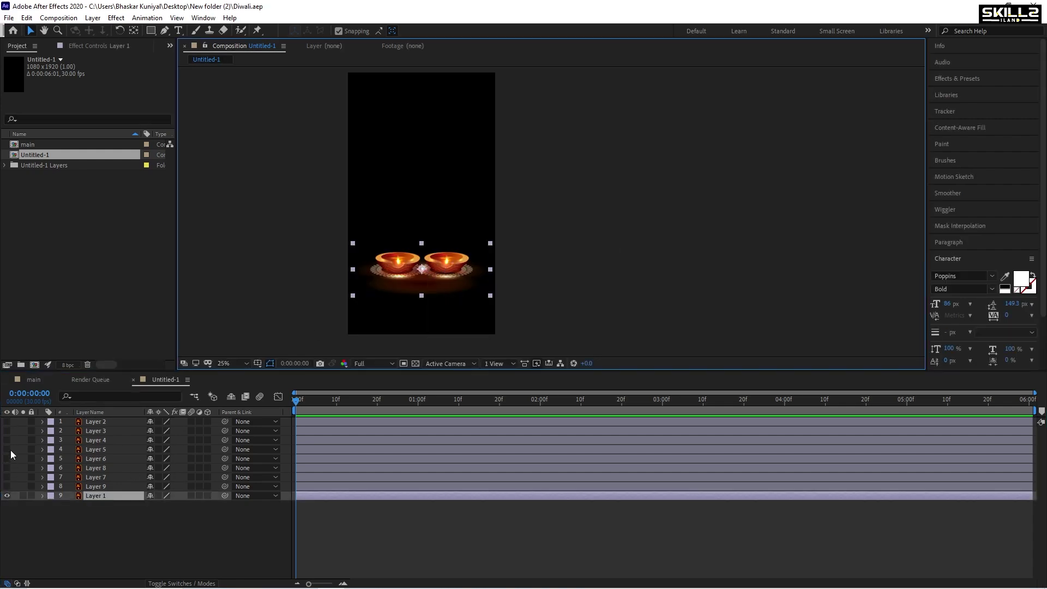
left_click_drag(7, 423, 7, 487)
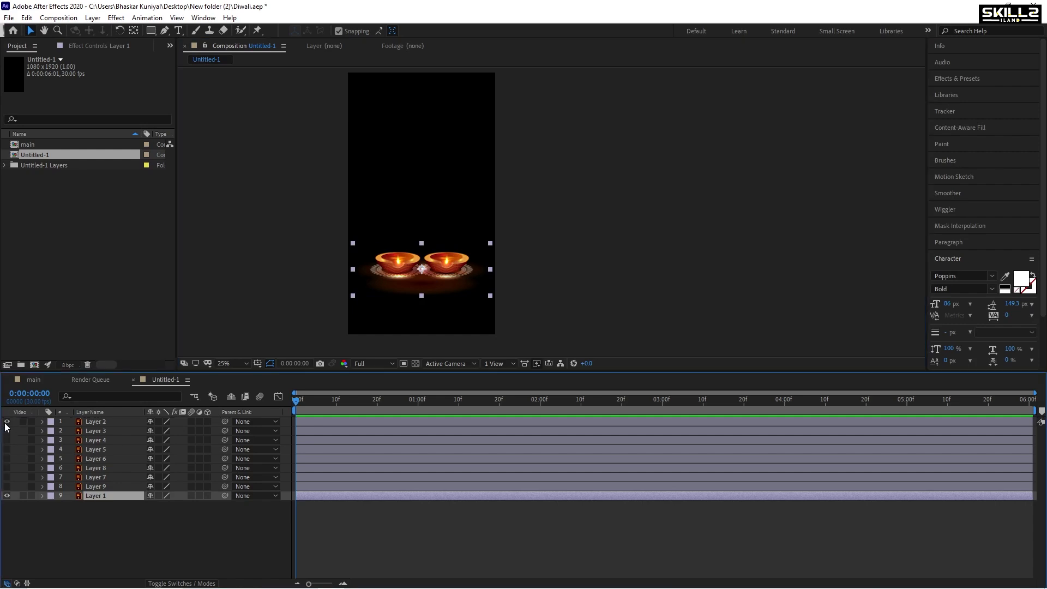
left_click(94, 522)
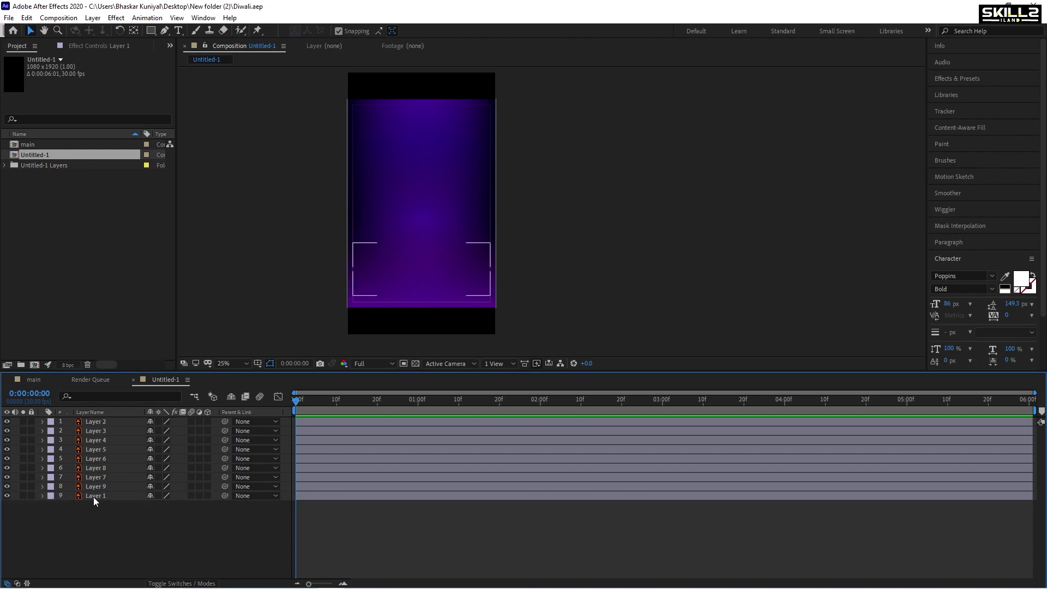
left_click(94, 496)
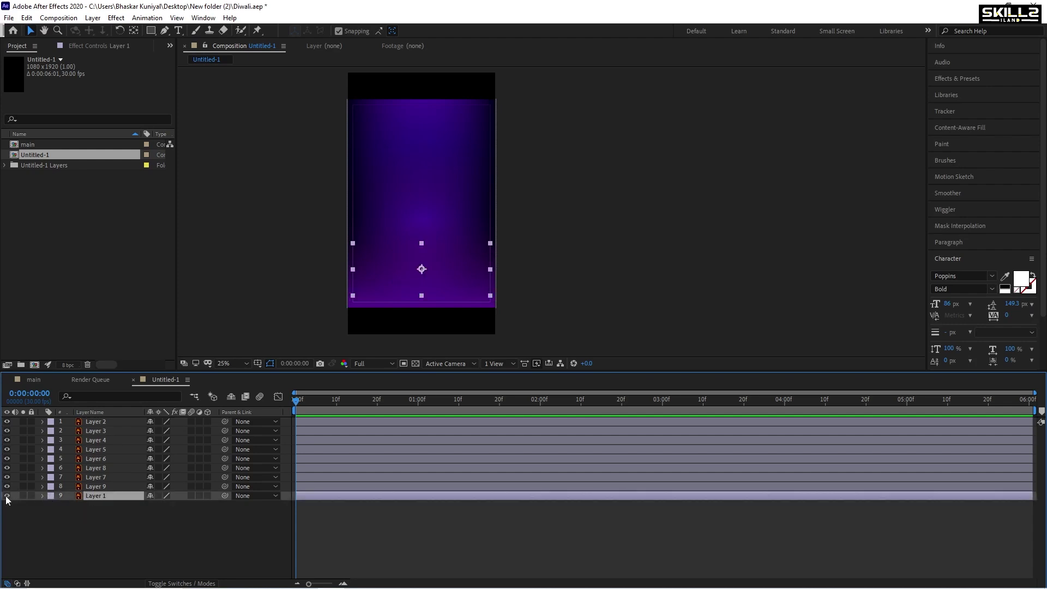
Step: Move the Layer 2 purple background to the bottom of the stack and solo it
left_click_drag(102, 422, 97, 506)
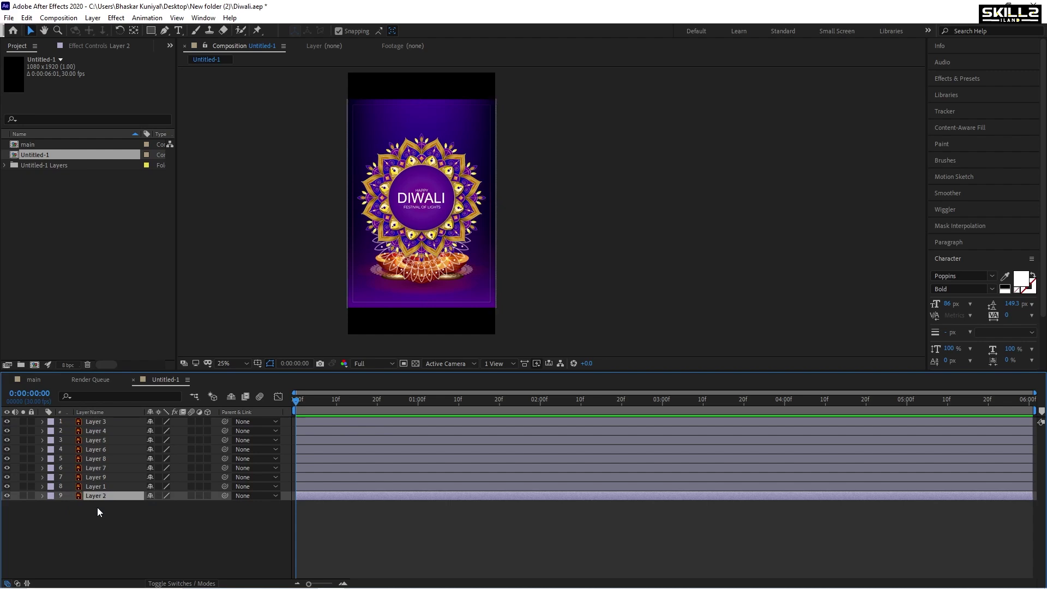
left_click(97, 495)
scroll(399, 91, "up", 2)
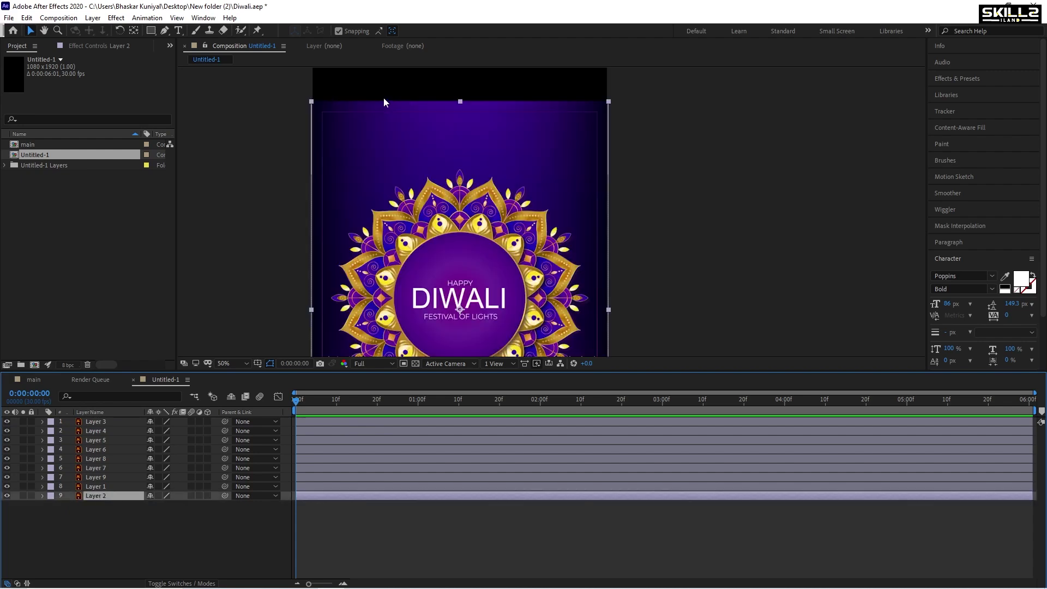
scroll(384, 97, "up", 2)
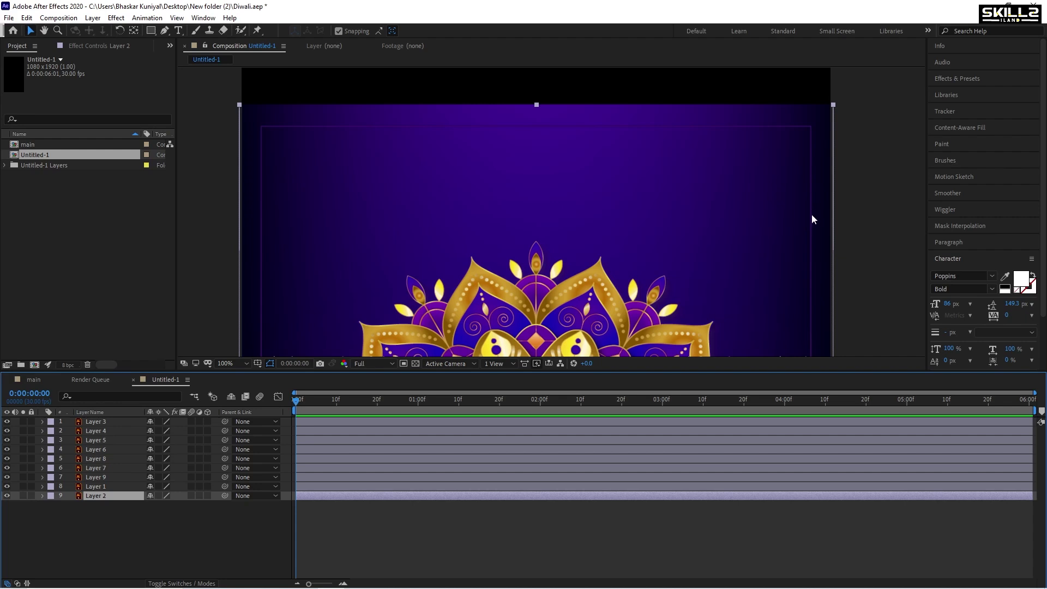
left_click(6, 495)
left_click(6, 495)
left_click(22, 495)
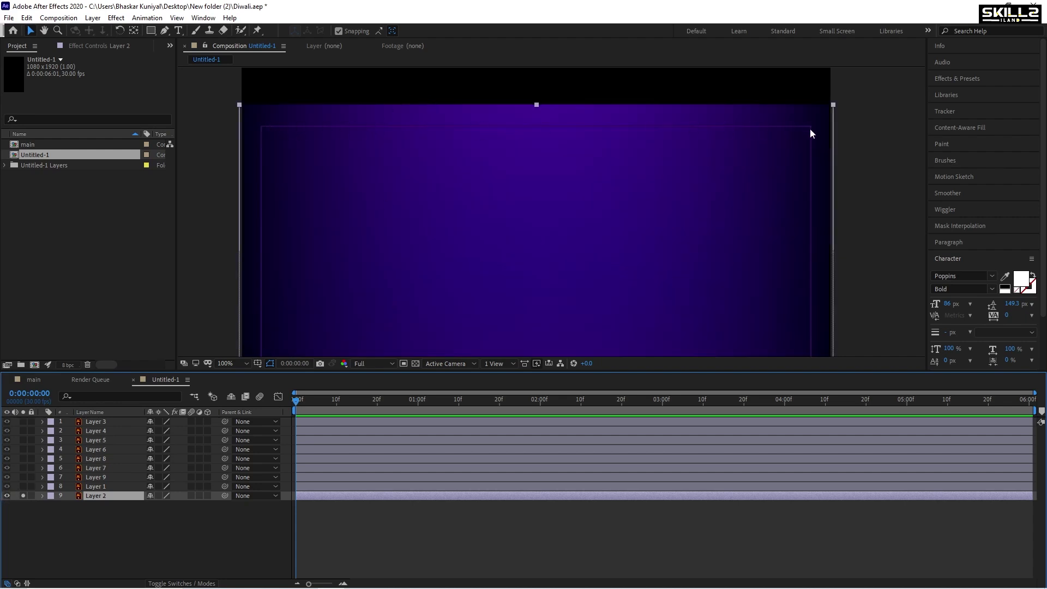
scroll(384, 126, "down", 4)
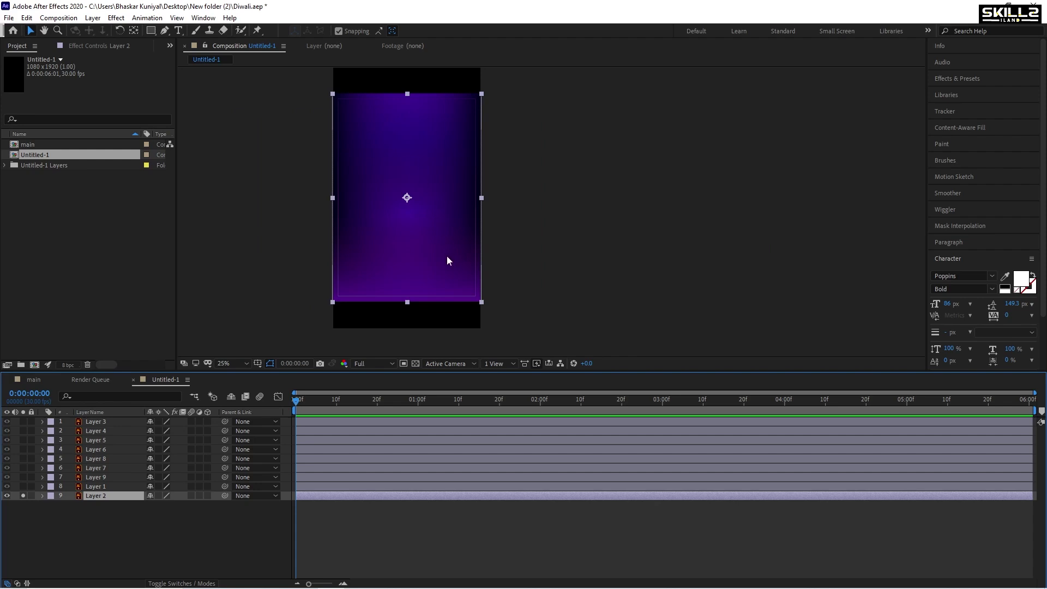
scroll(418, 313, "down", 2)
scroll(388, 283, "up", 2)
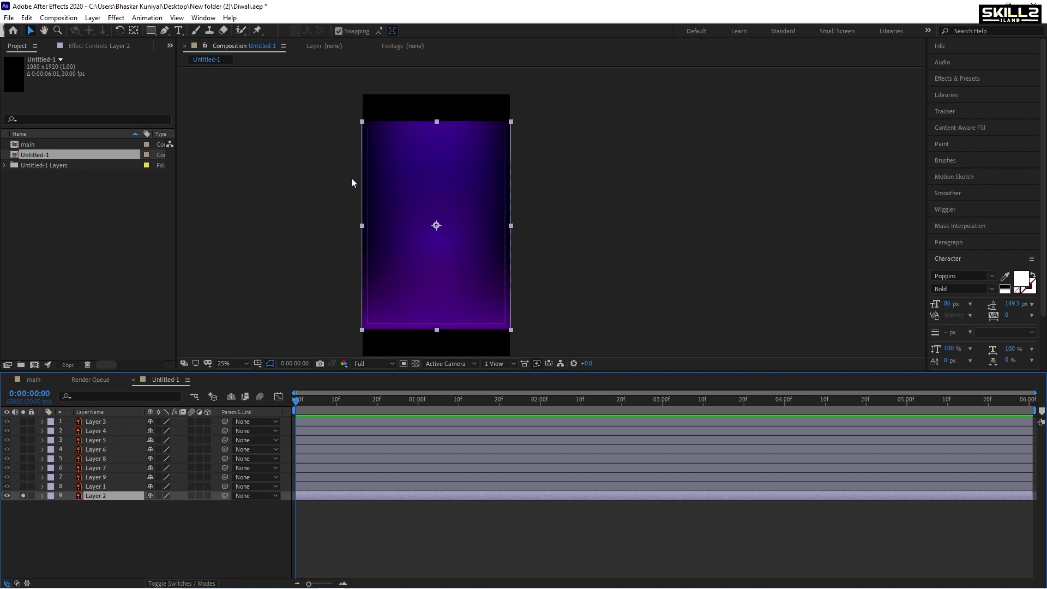
Step: Delete the Untitled-1 composition and its Untitled-1 Layers folder from the project
left_click(27, 165)
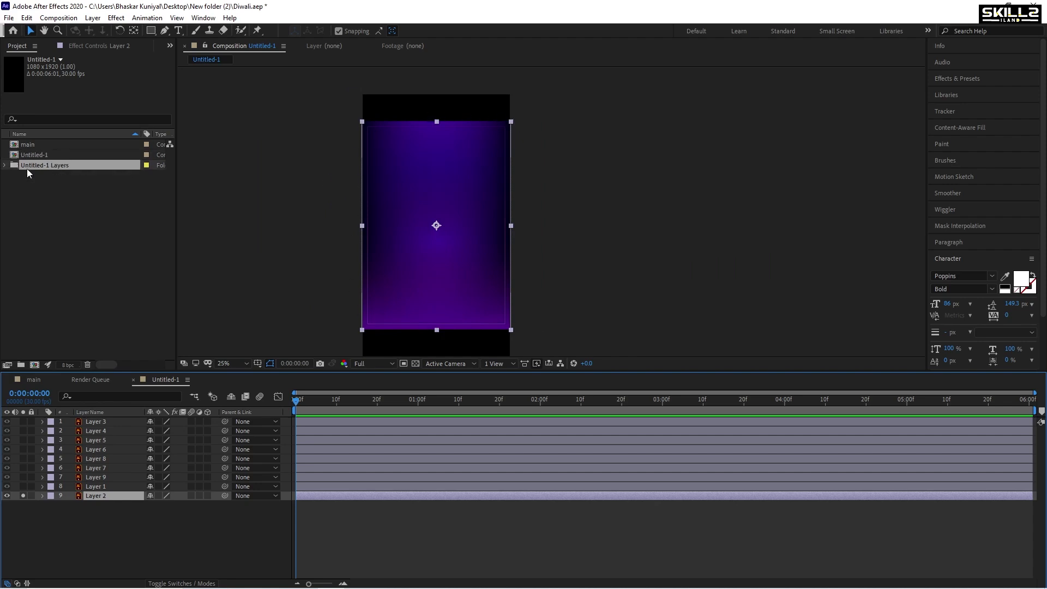
left_click(38, 155, "ctrl")
key("Delete")
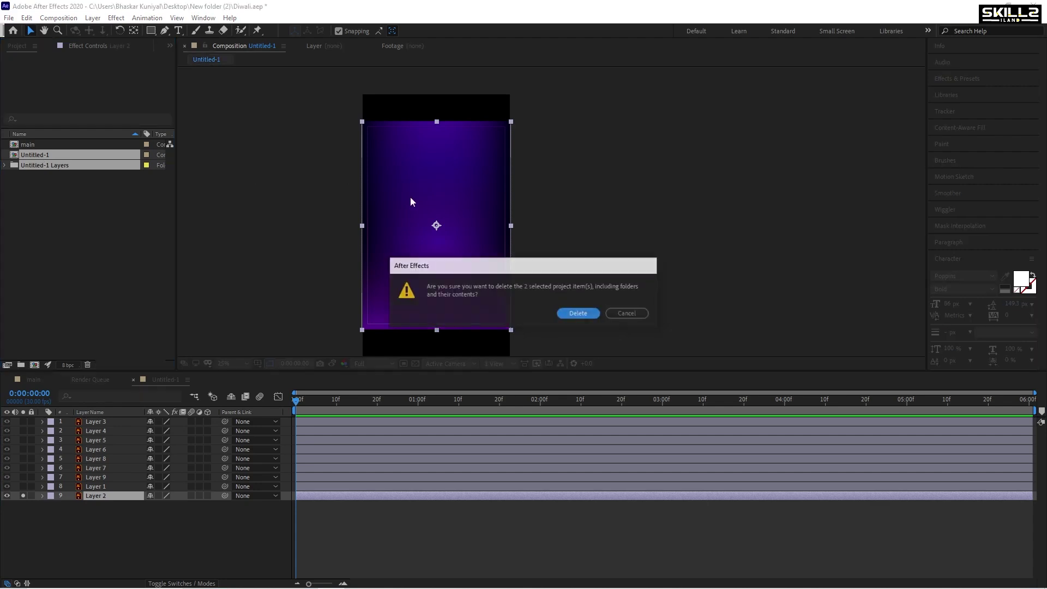
left_click(576, 311)
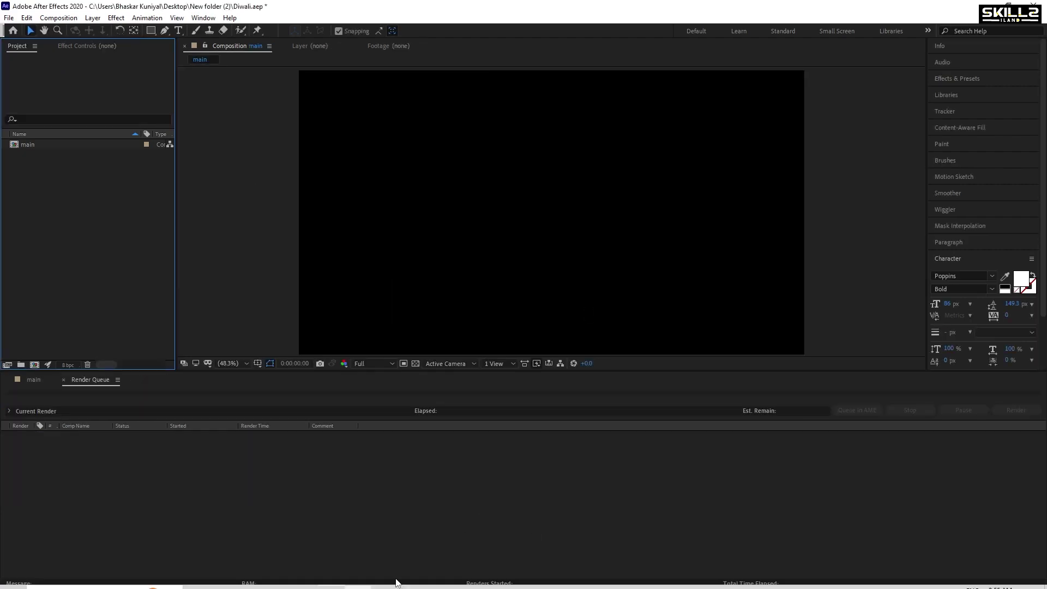
Step: In Illustrator, show Layer 2's purple gradient background and inspect the BACKGROUND group in isolation
left_click(356, 578)
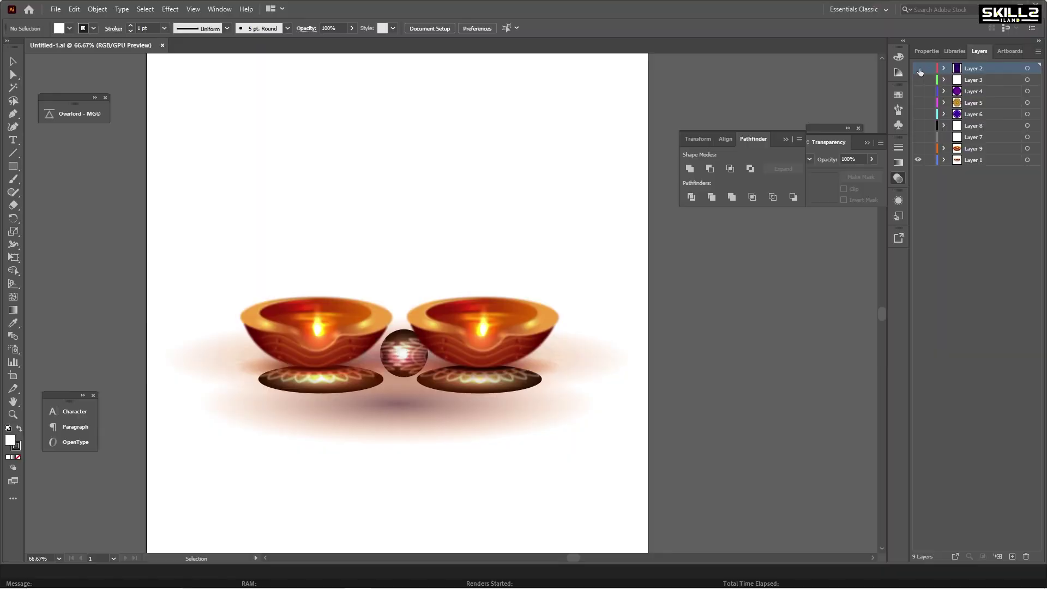
left_click(918, 69)
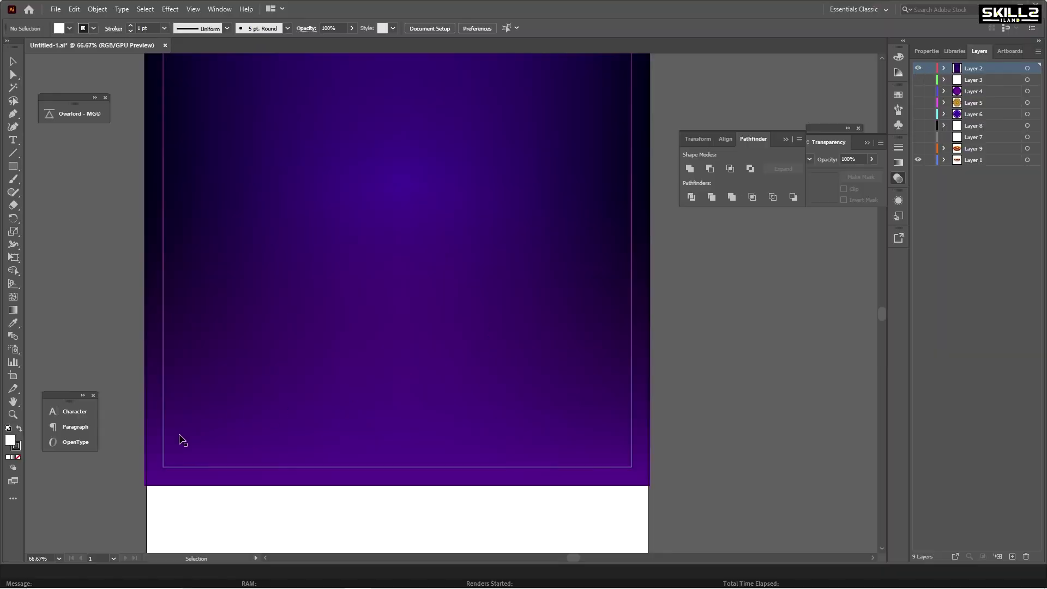
double_click(167, 447)
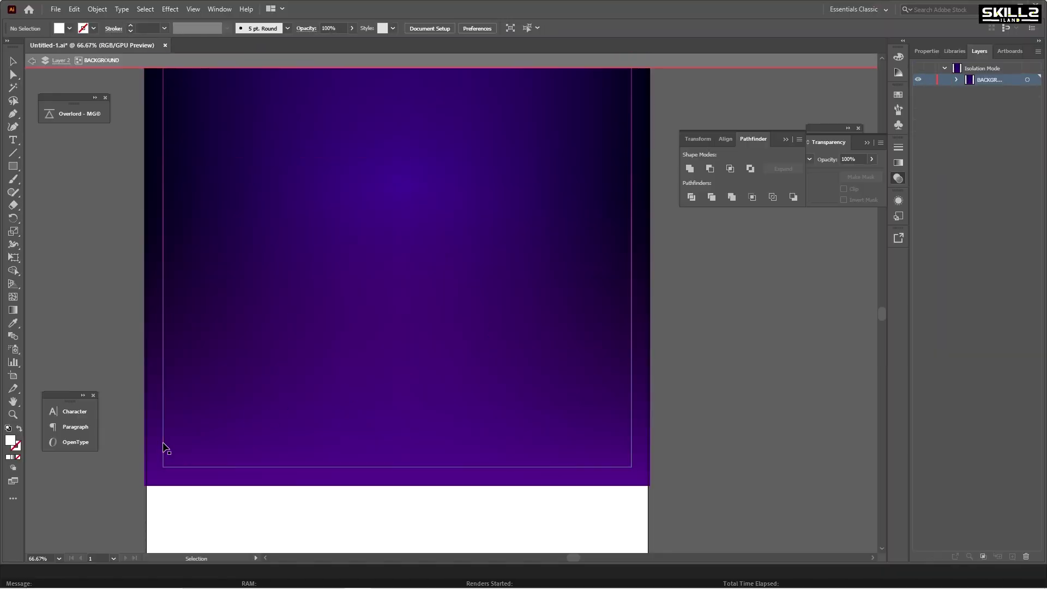
double_click(163, 446)
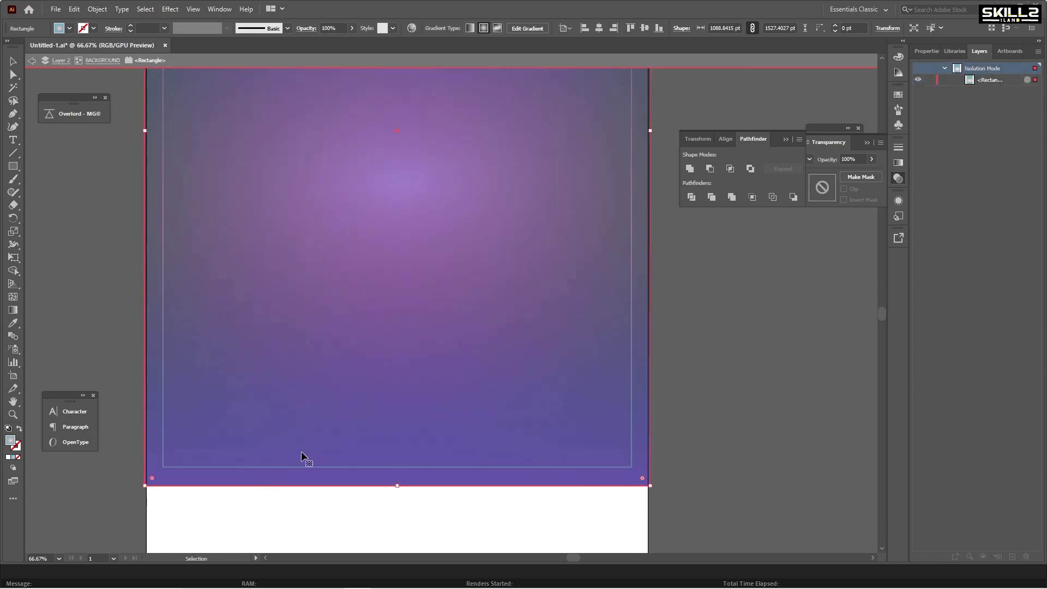
scroll(712, 442, "down", 1, "alt")
scroll(709, 442, "up", 1, "alt")
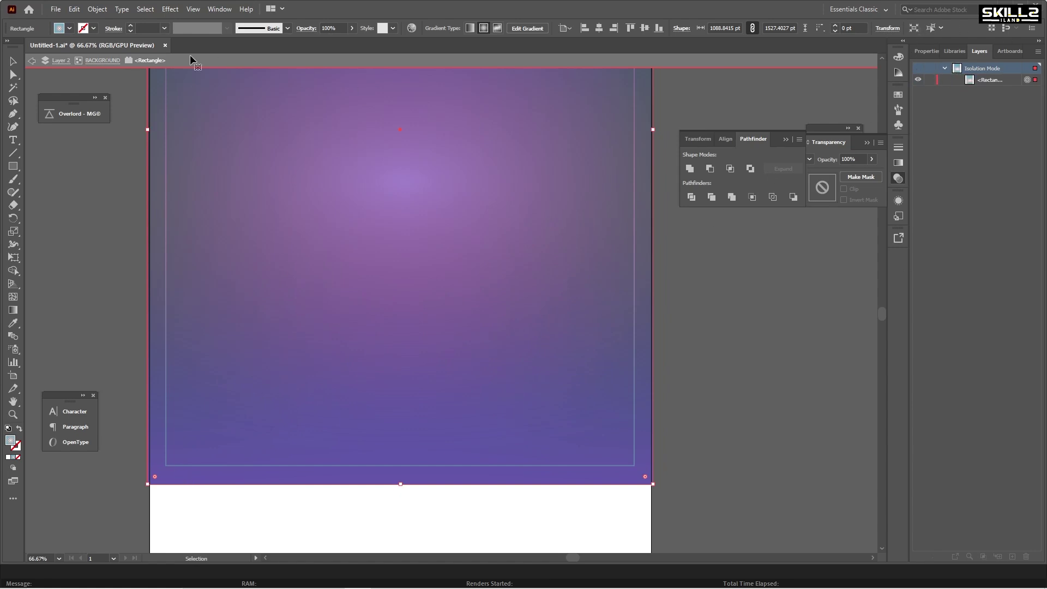
left_click(107, 60)
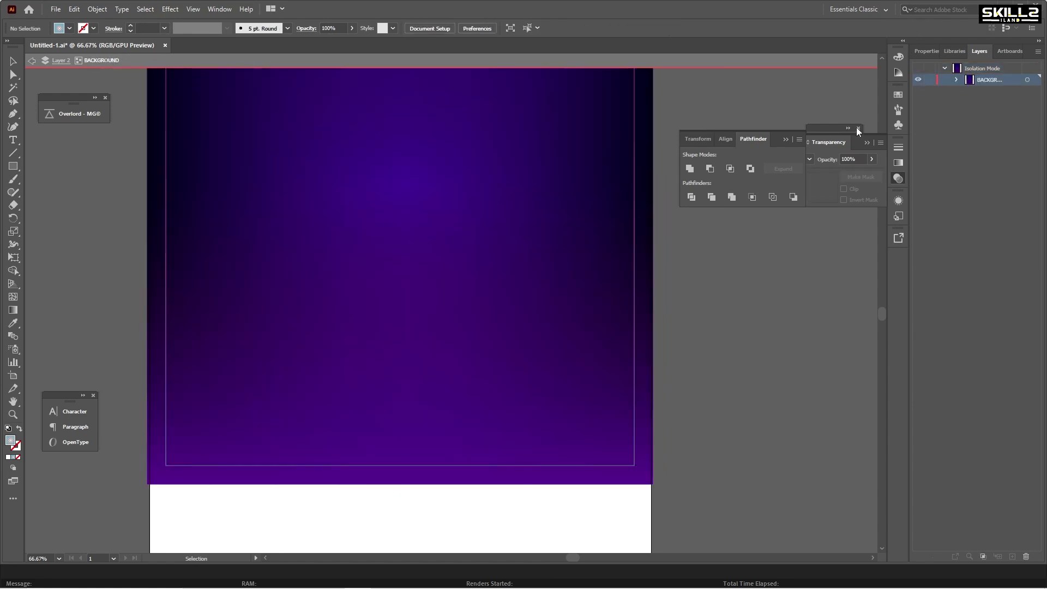
Step: Hide the radial gradient sublayer and copy the inner gradient rectangle, then exit isolation
left_click(958, 81)
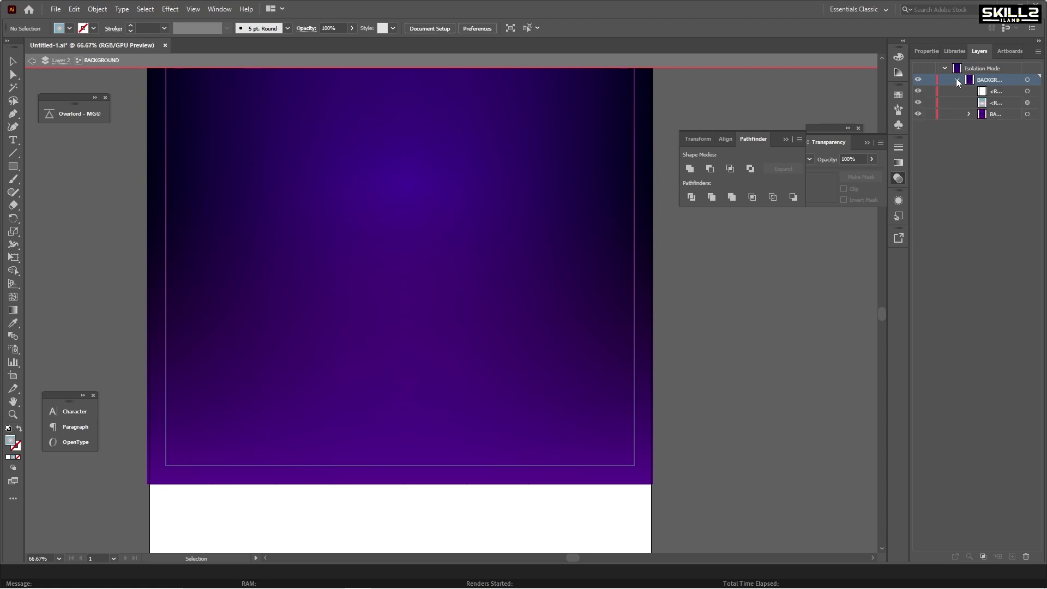
left_click(917, 102)
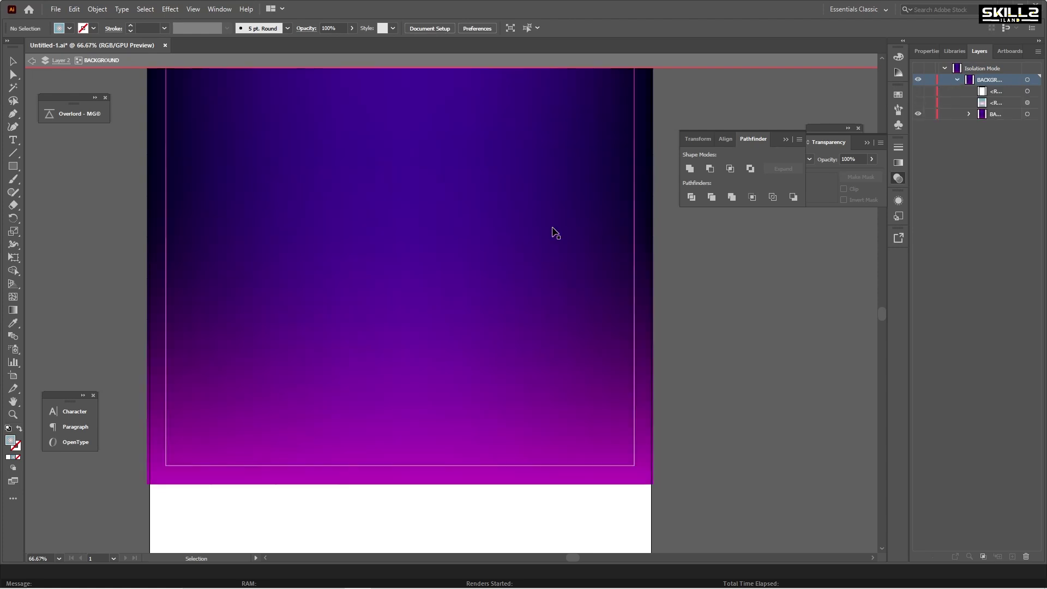
left_click(165, 420)
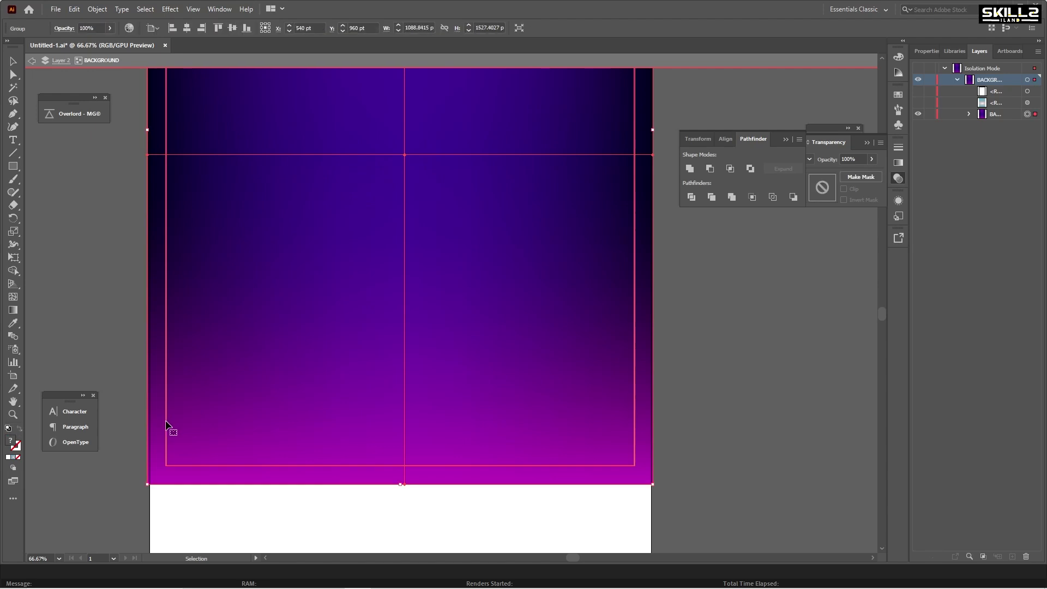
double_click(166, 425)
left_click(166, 425)
key("a")
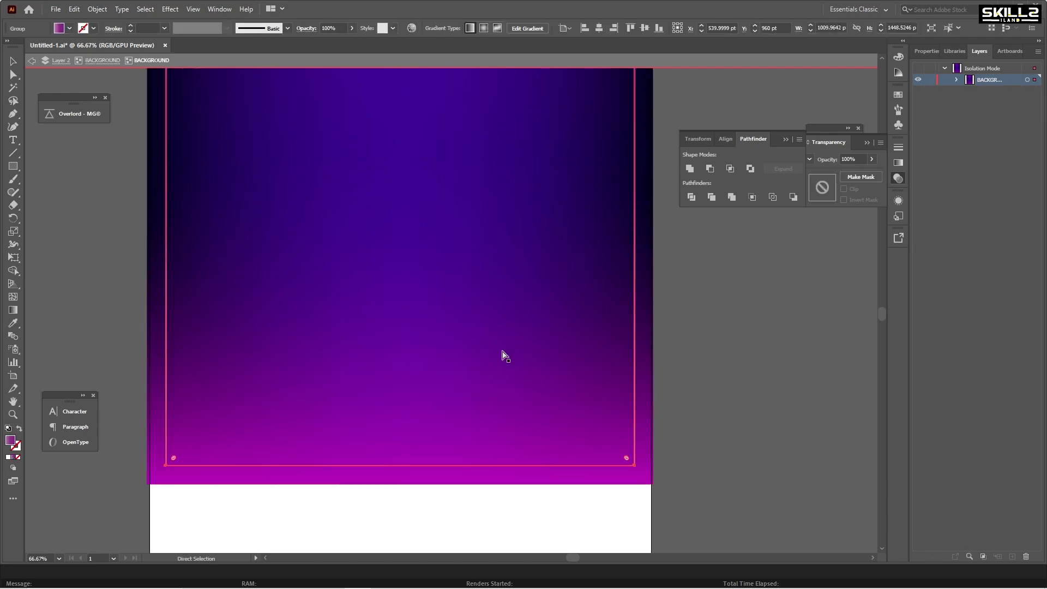
scroll(420, 367, "down", 2)
key("ctrl+shift+a")
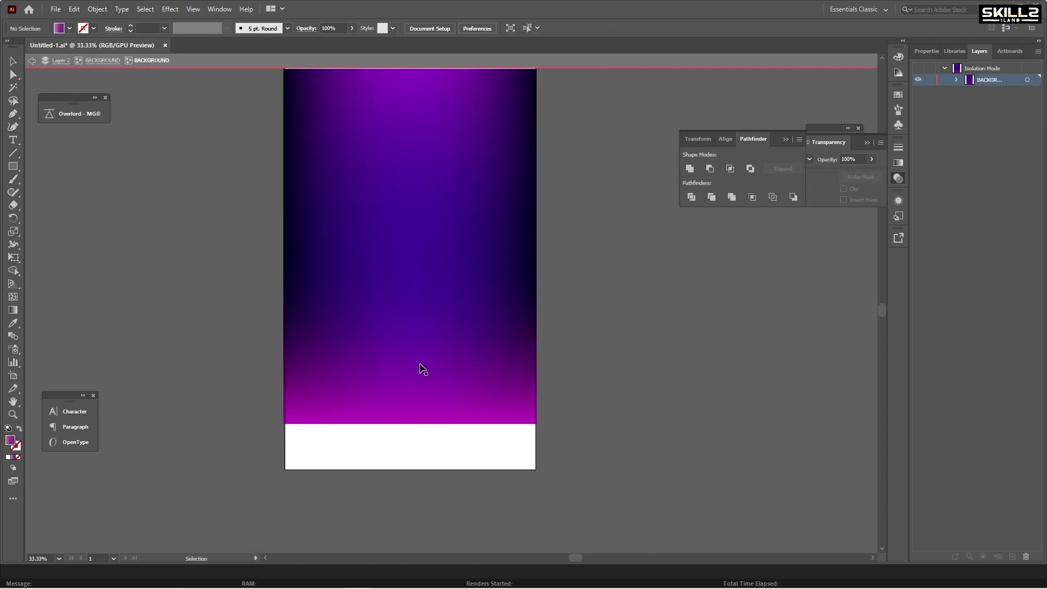
double_click(641, 359)
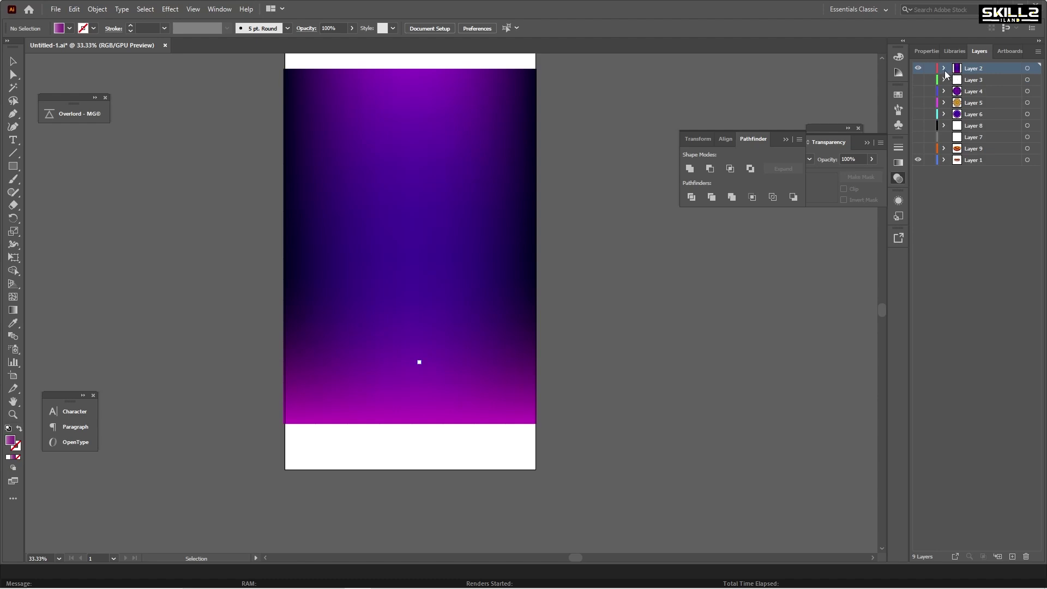
Step: Turn off the magenta glow sublayer in Layer 2 and create new Layer 10
left_click(943, 69)
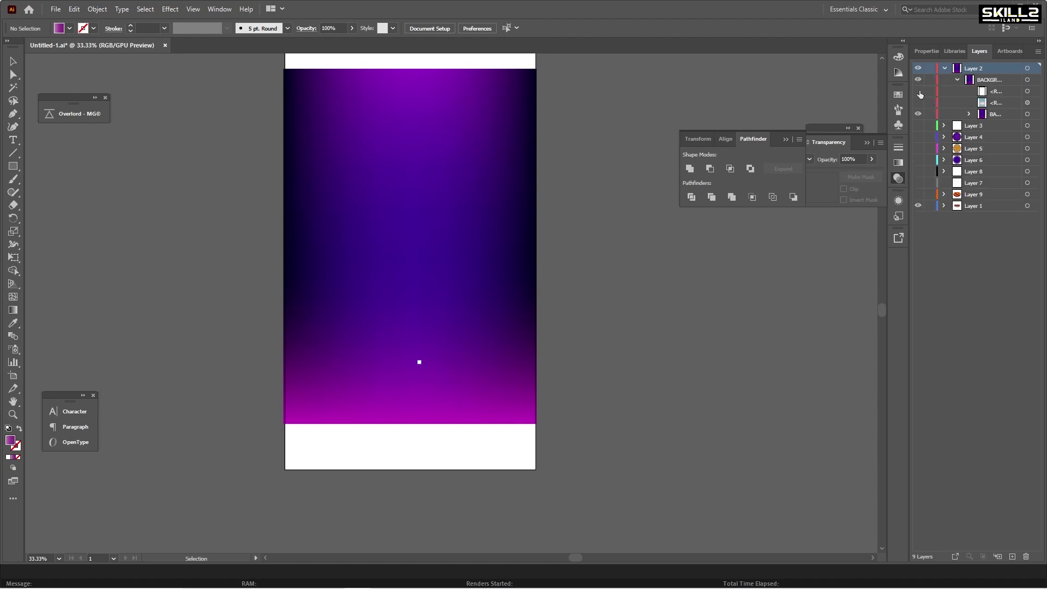
left_click(918, 103)
left_click(943, 68)
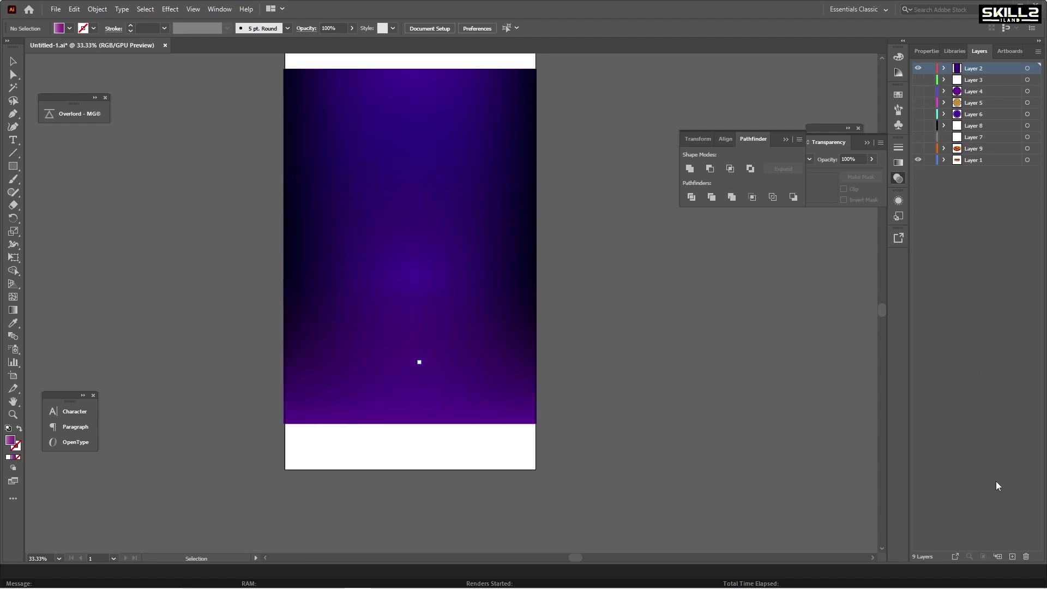
left_click(1011, 555)
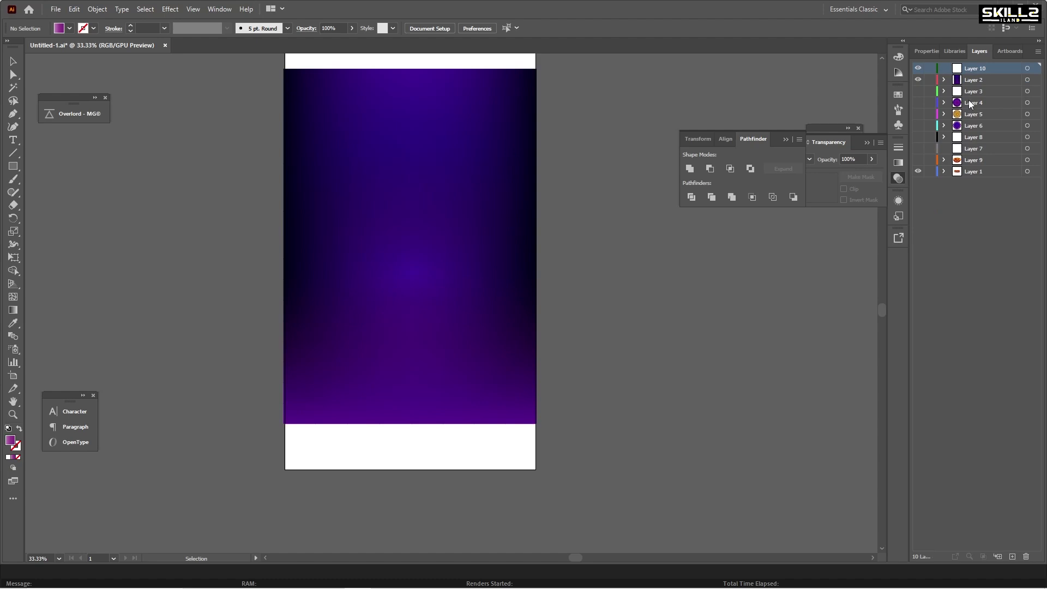
Step: Paste the gradient rectangle in place on Layer 10 and stretch it to the artboard's top and bottom edges
key("ctrl+f")
scroll(375, 310, "down", 1)
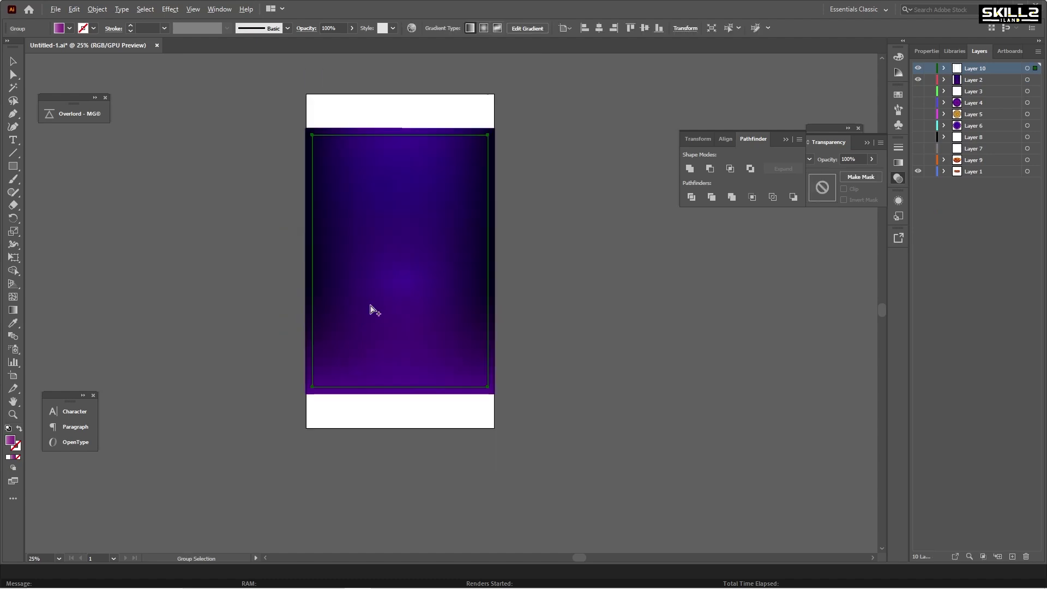
key("v")
scroll(380, 96, "up", 1)
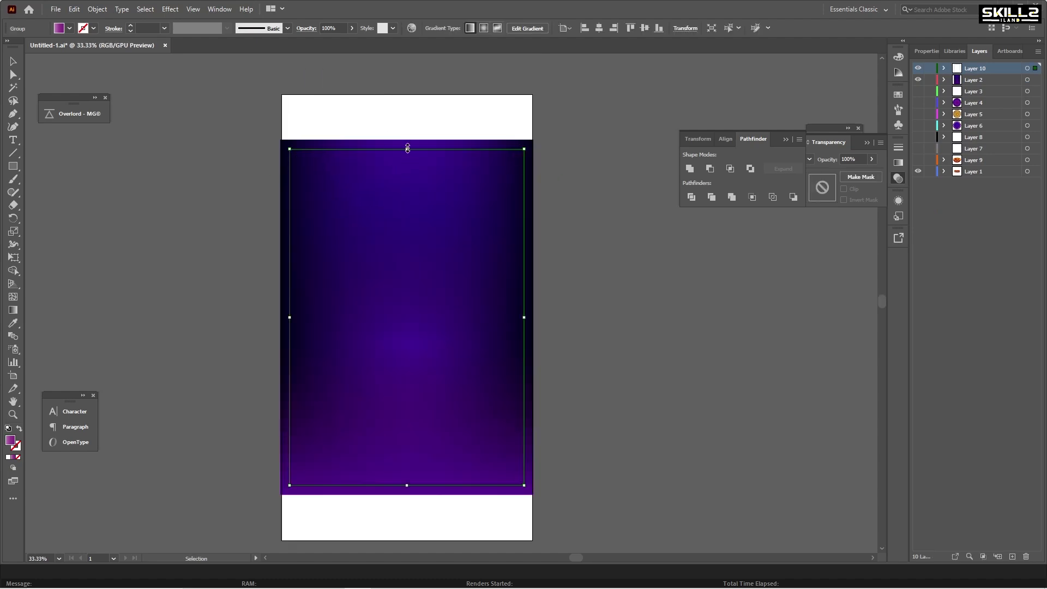
left_click_drag(407, 148, 411, 104)
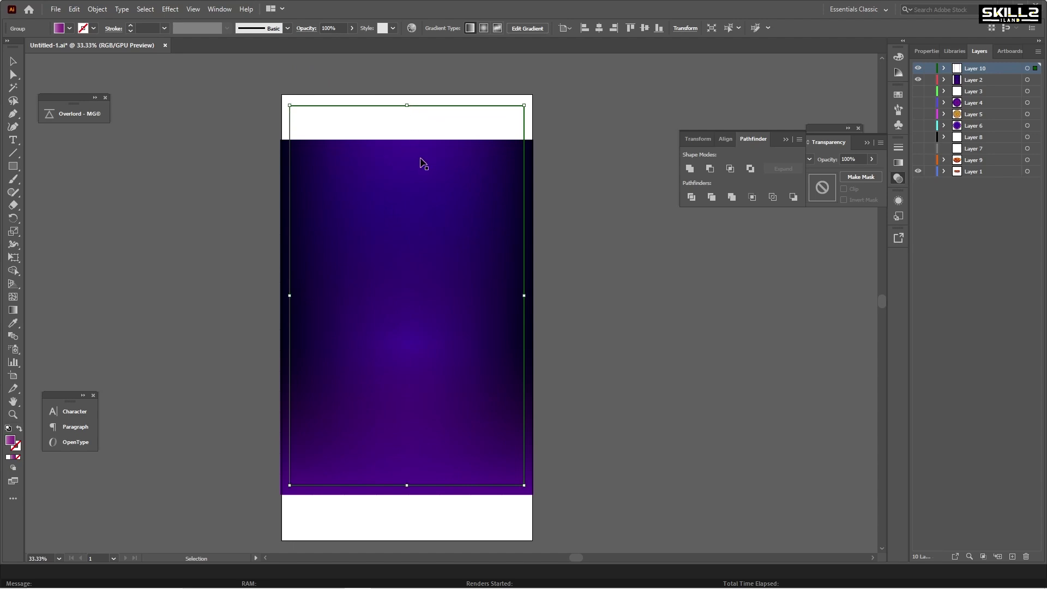
scroll(423, 163, "down", 1)
scroll(426, 420, "up", 1)
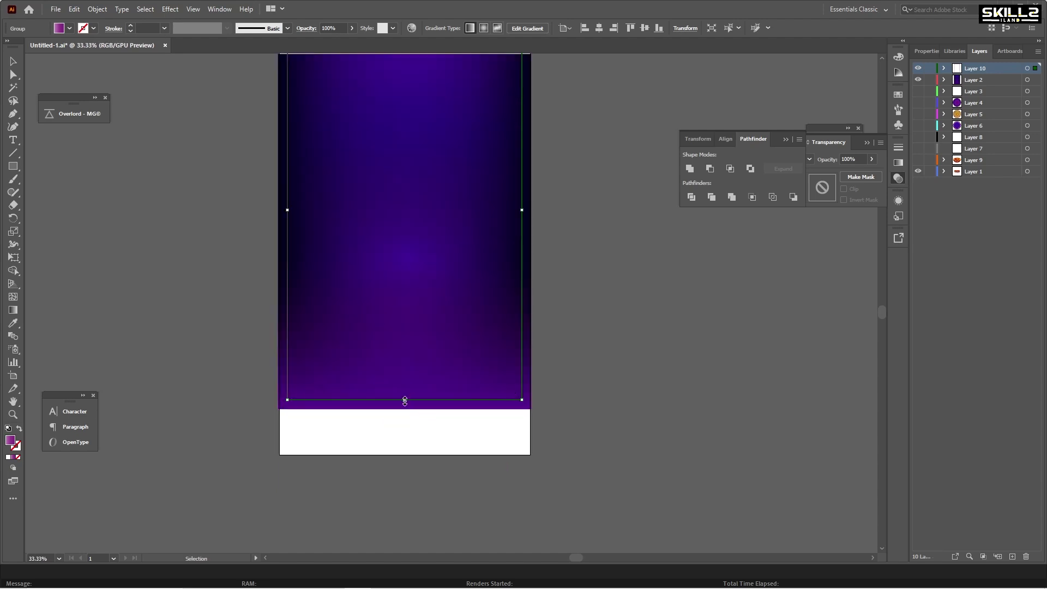
left_click_drag(405, 401, 404, 447)
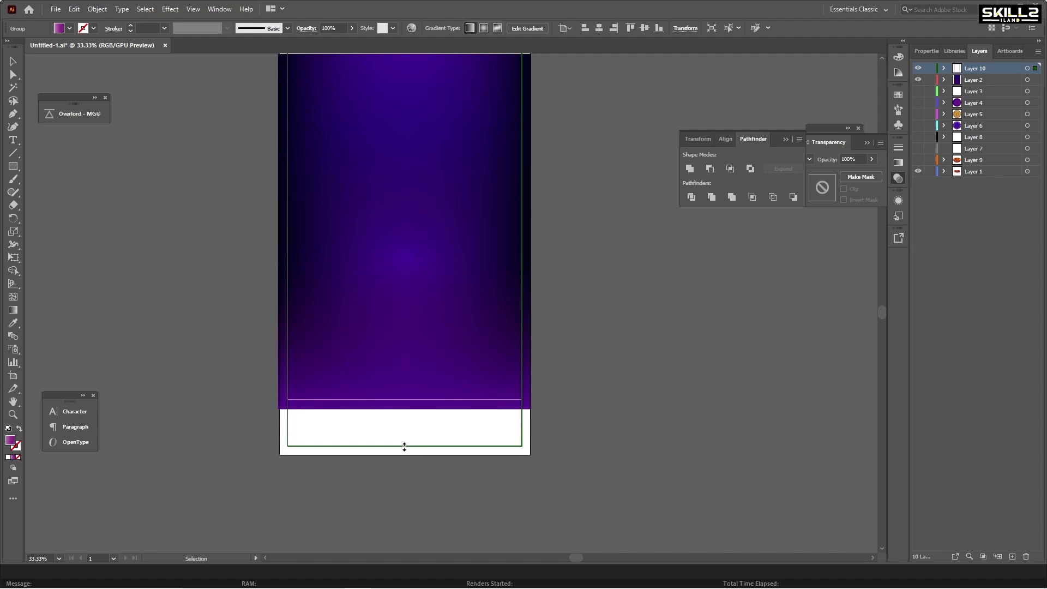
left_click(597, 391)
Step: Zoom out to see the whole artboard and save Untitled-1.ai
key("ctrl+minus")
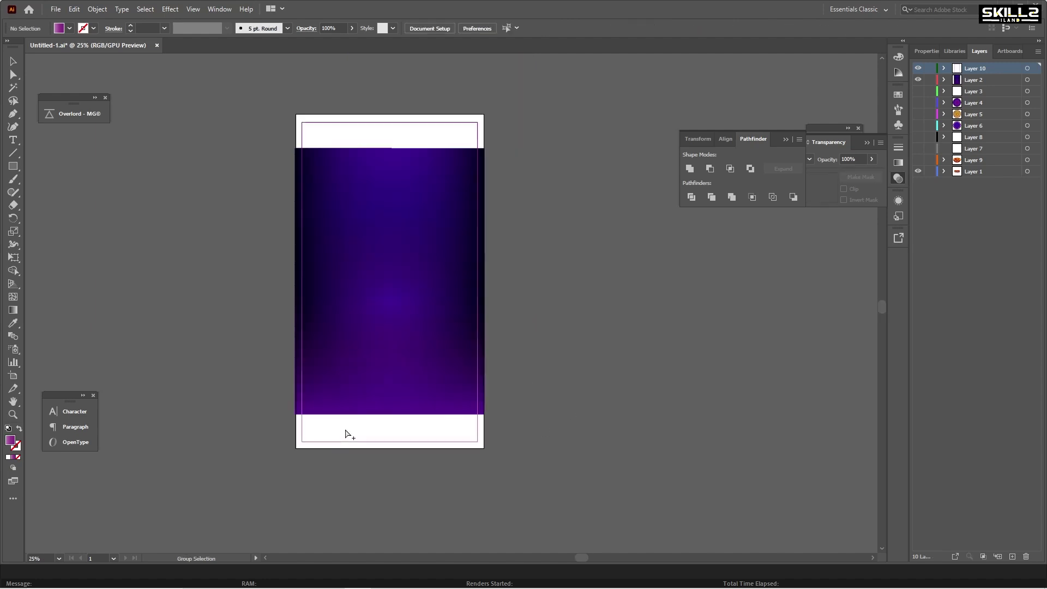
key("a")
key("ctrl+s")
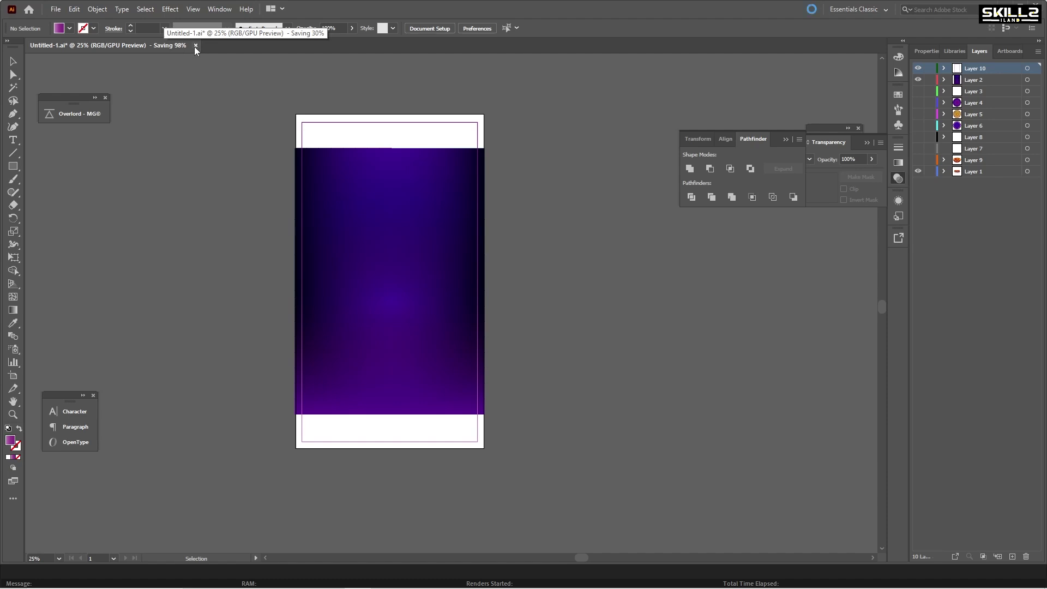
Step: Quit Illustrator clearing the clipboard, then import Untitled-1.ai as Composition - Retain Layer Sizes
left_click(1035, 3)
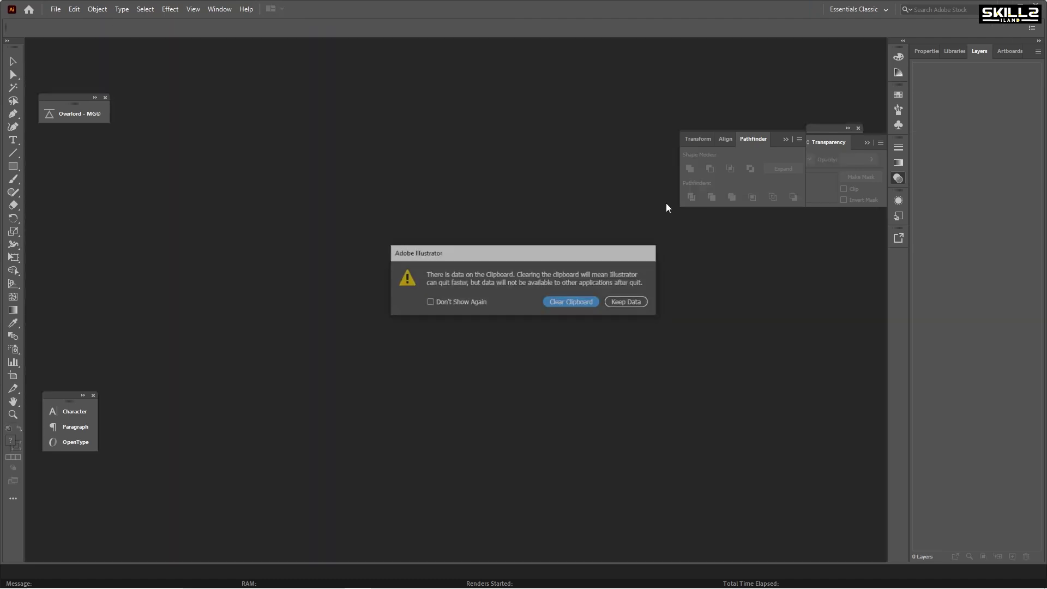
left_click(567, 305)
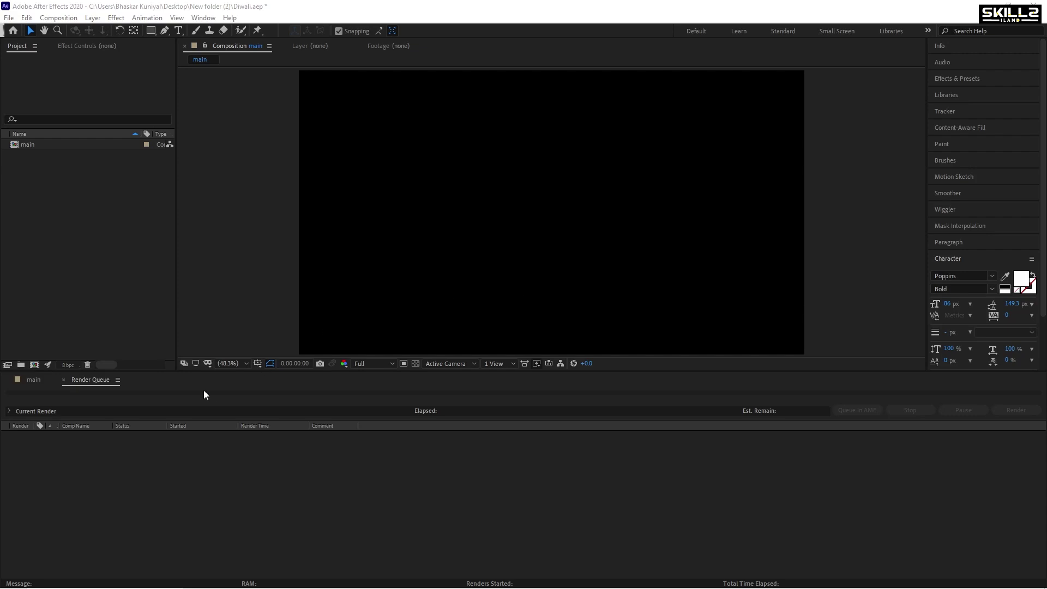
right_click(20, 203)
mouse_move(59, 261)
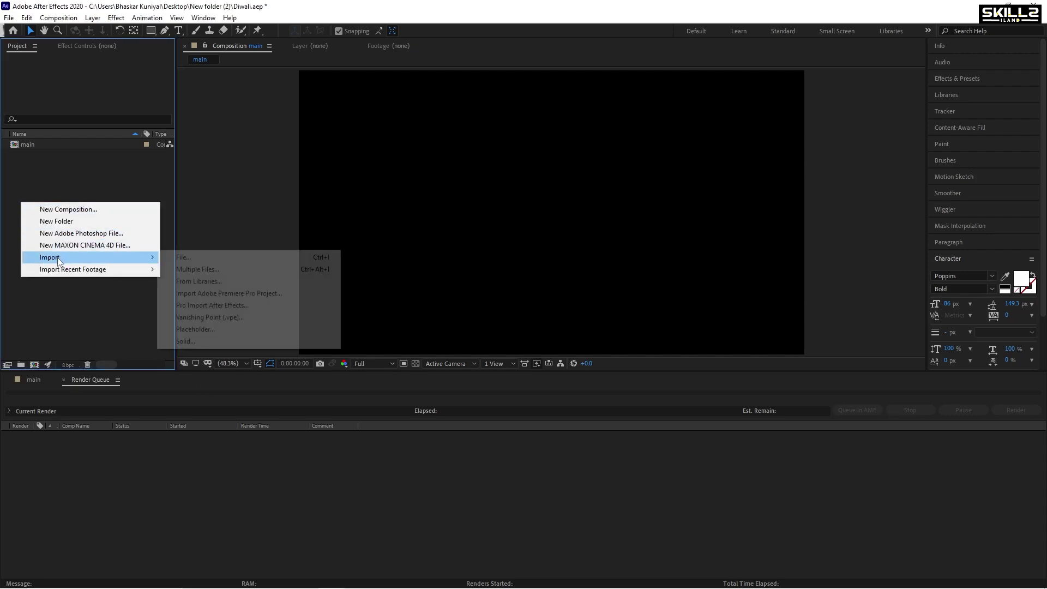
left_click(225, 258)
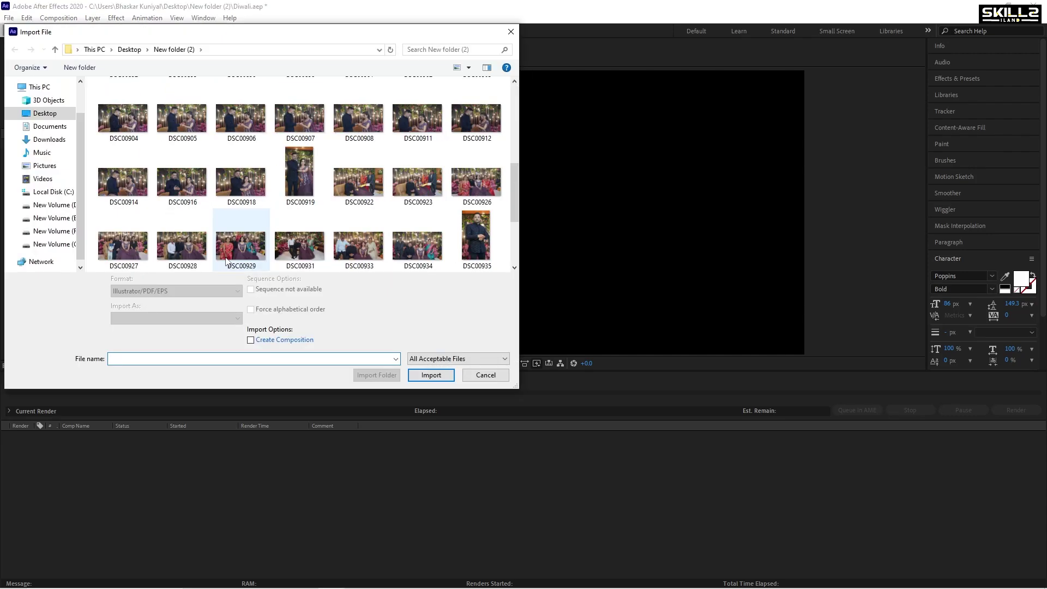
scroll(226, 261, "down", 2)
left_click(124, 238)
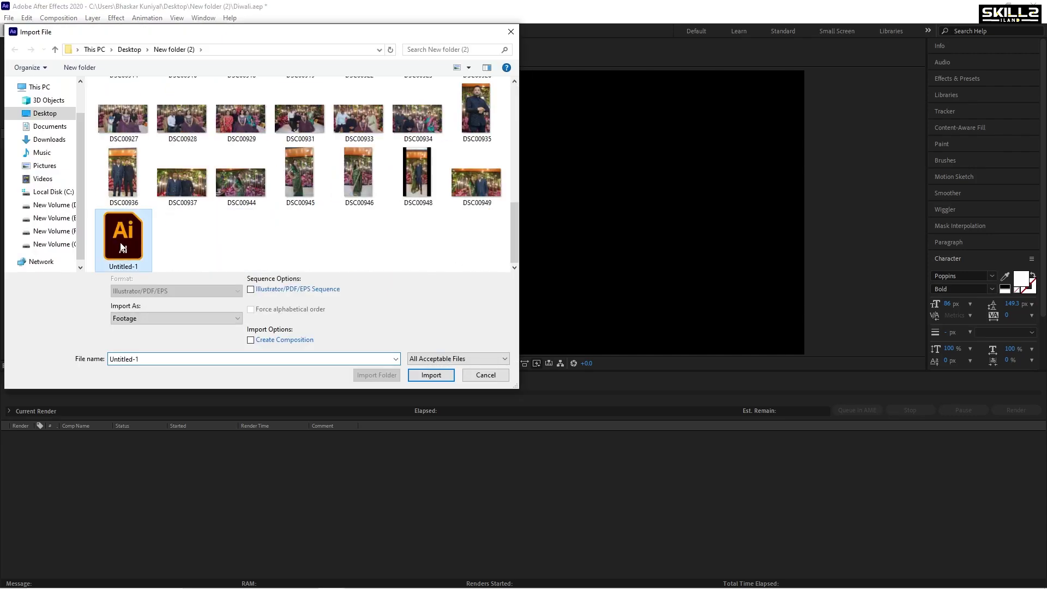
left_click(198, 323)
left_click(192, 337)
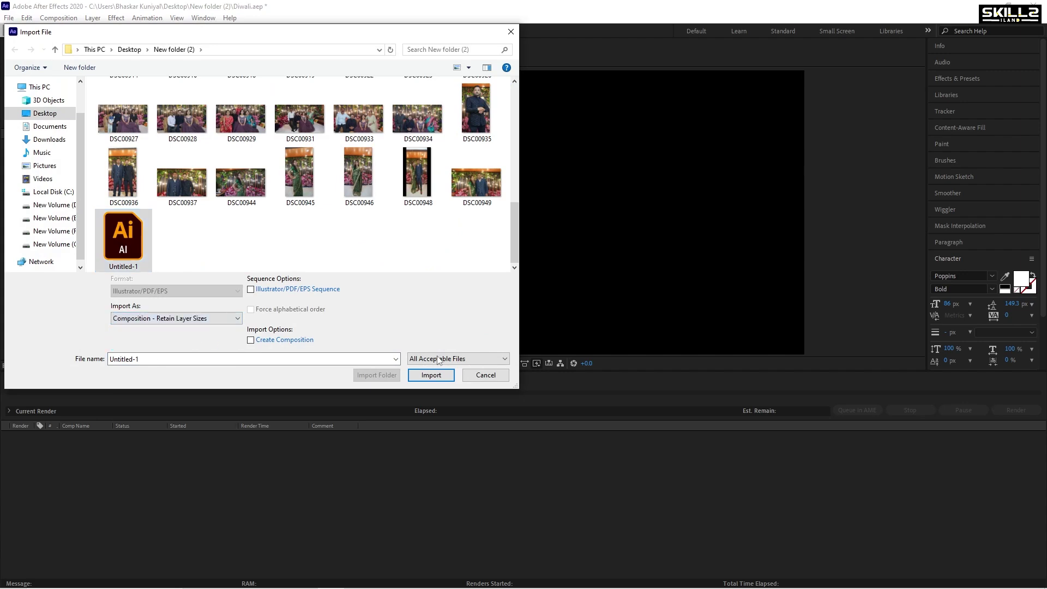
left_click(431, 375)
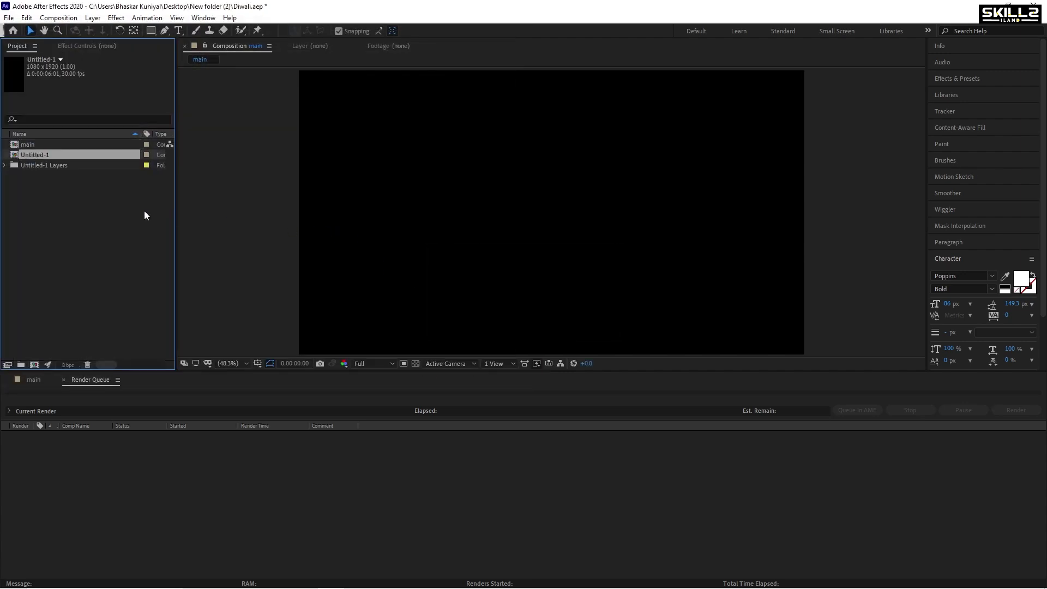
Step: Open Untitled-1, show all ten layers, and move Layers 10 and 2 to the bottom of the stack
double_click(24, 154)
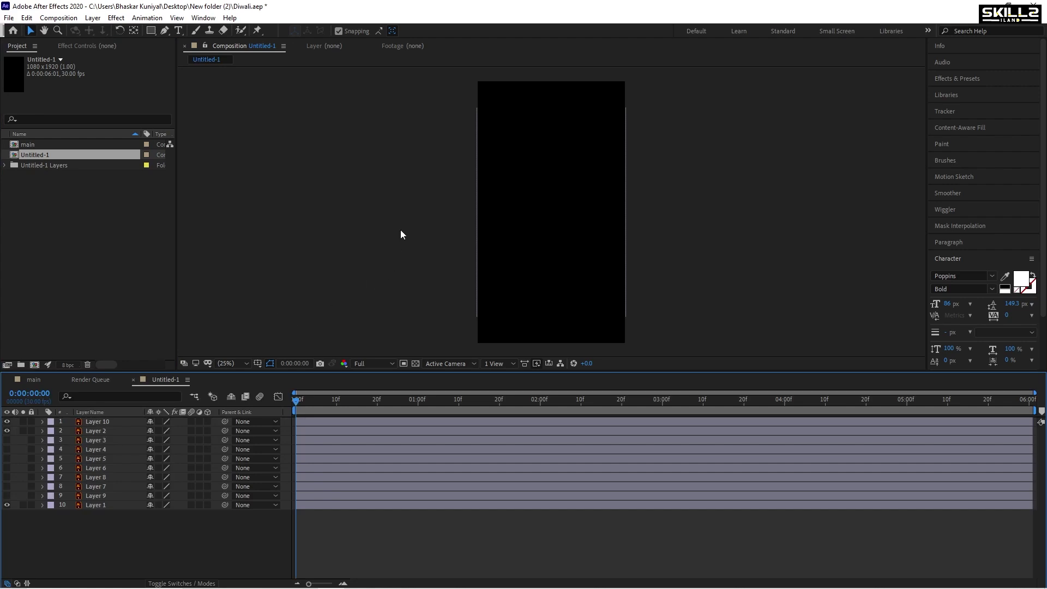
left_click_drag(6, 440, 6, 495)
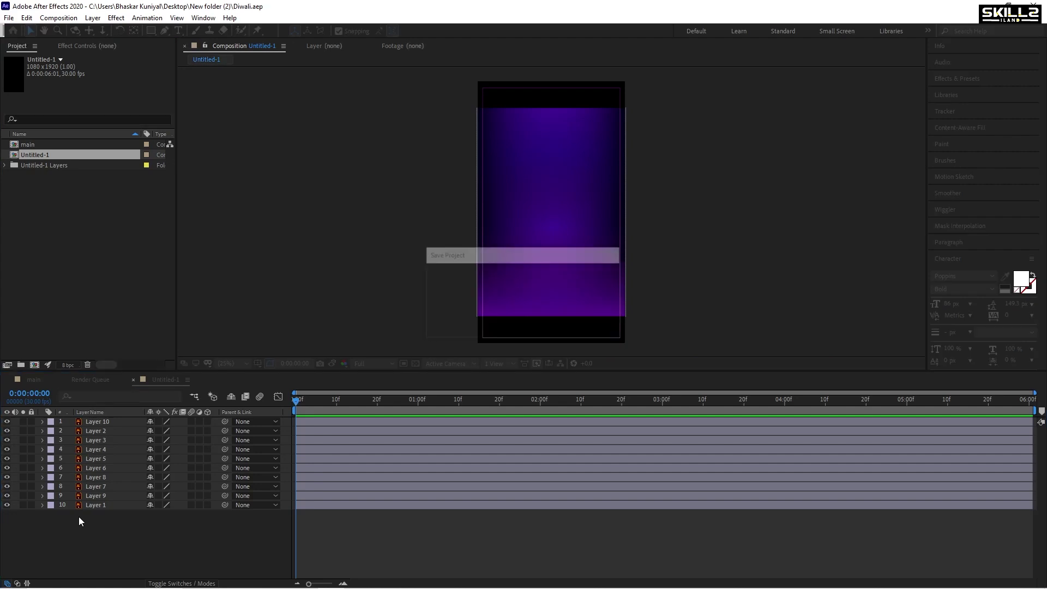
left_click(102, 503)
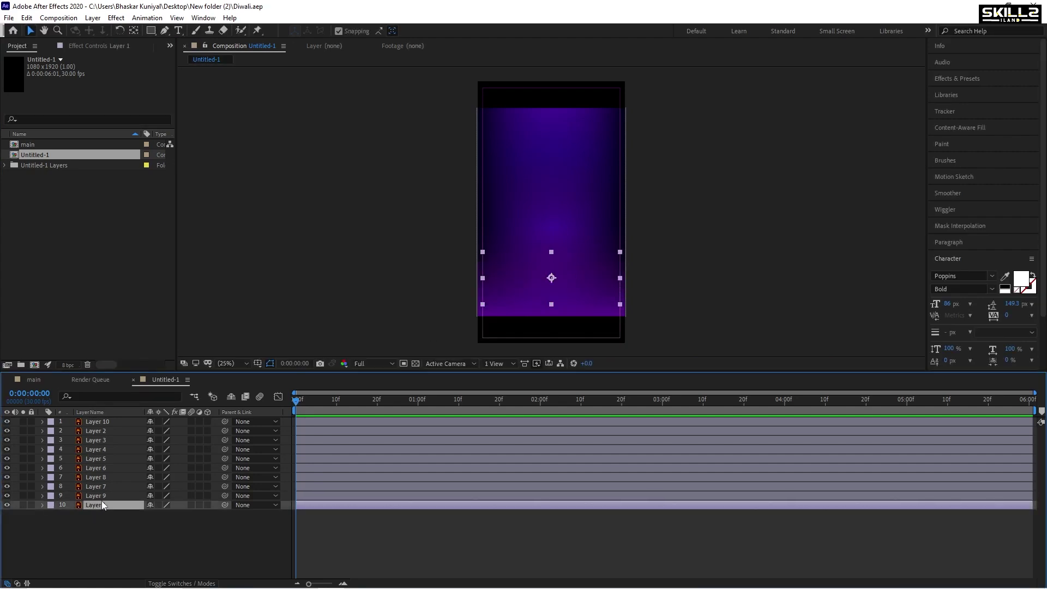
left_click(106, 421)
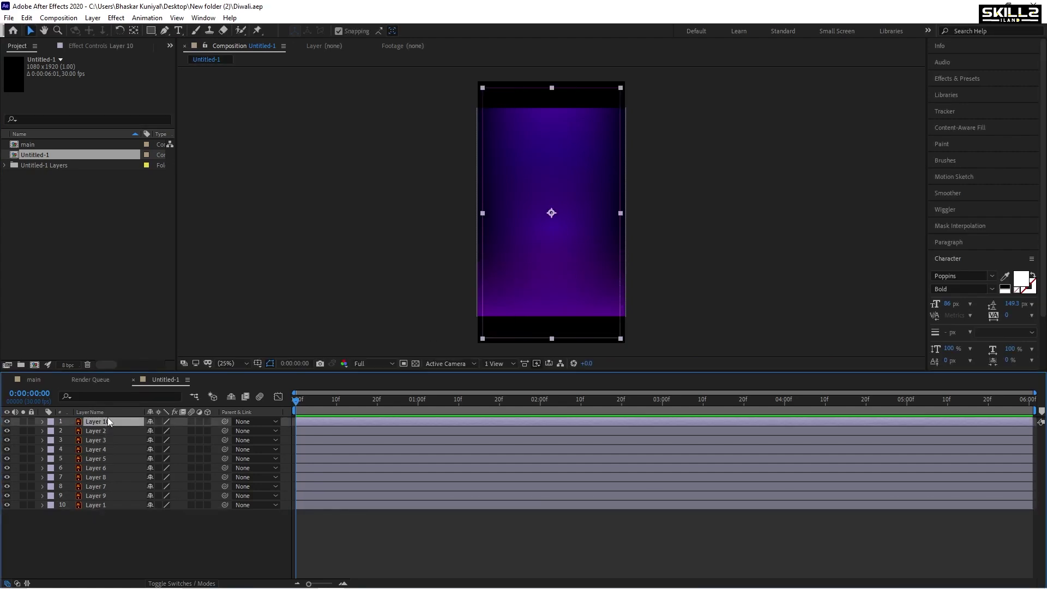
left_click(95, 431, "ctrl")
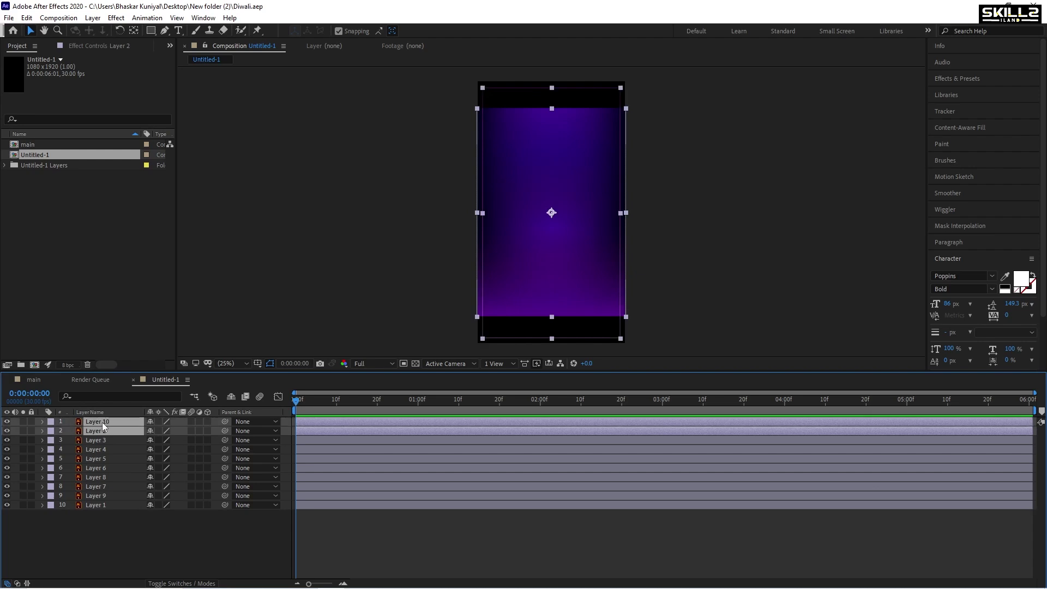
left_click_drag(102, 422, 103, 535)
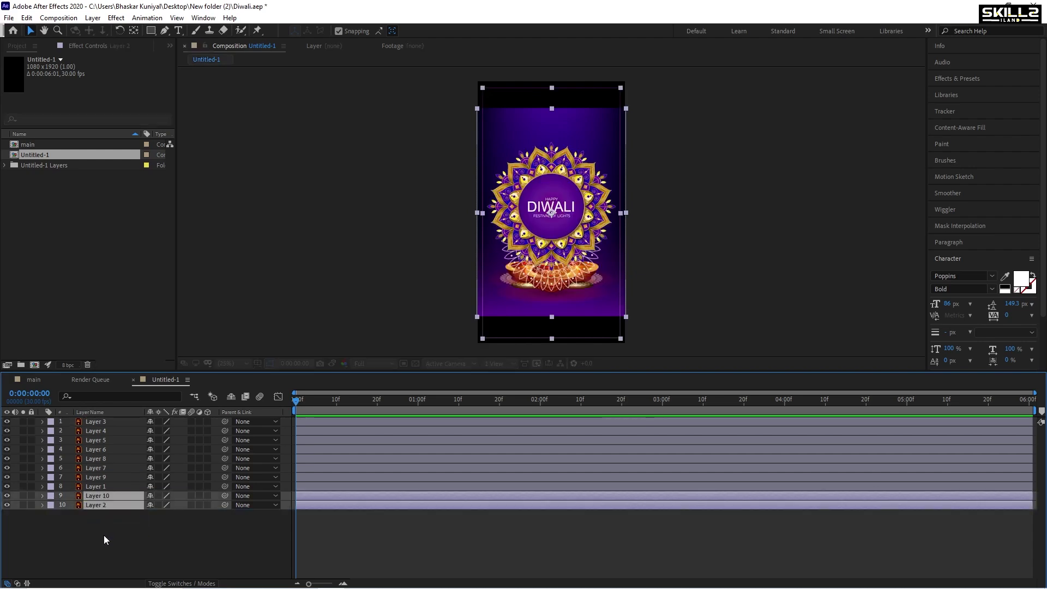
Step: Unlink Layer 2's scale and stretch it to 100 × 128% to fill the frame
left_click(104, 528)
left_click(100, 508)
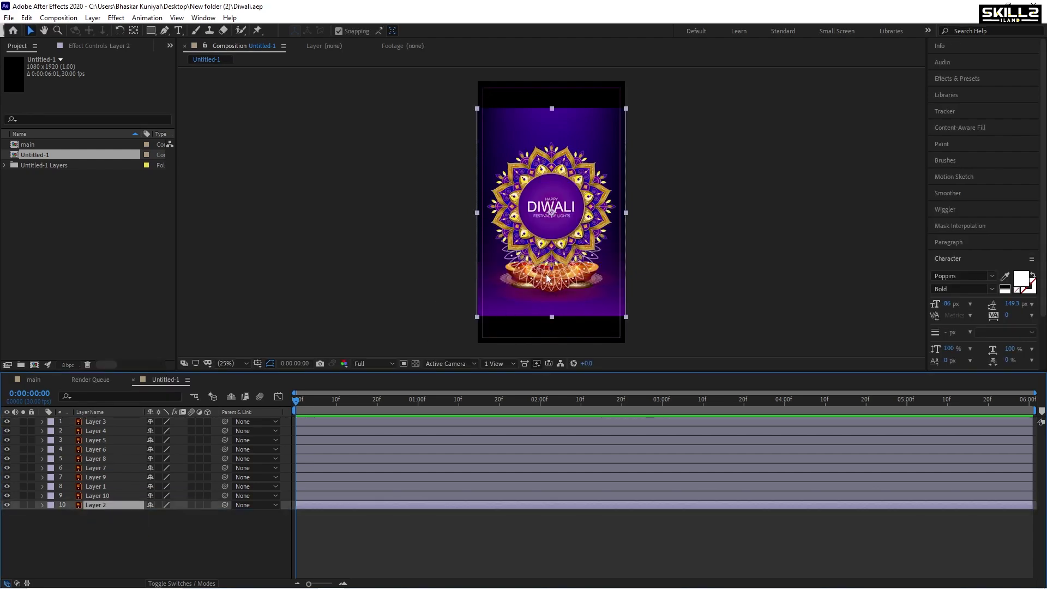
left_click_drag(587, 262, 490, 264)
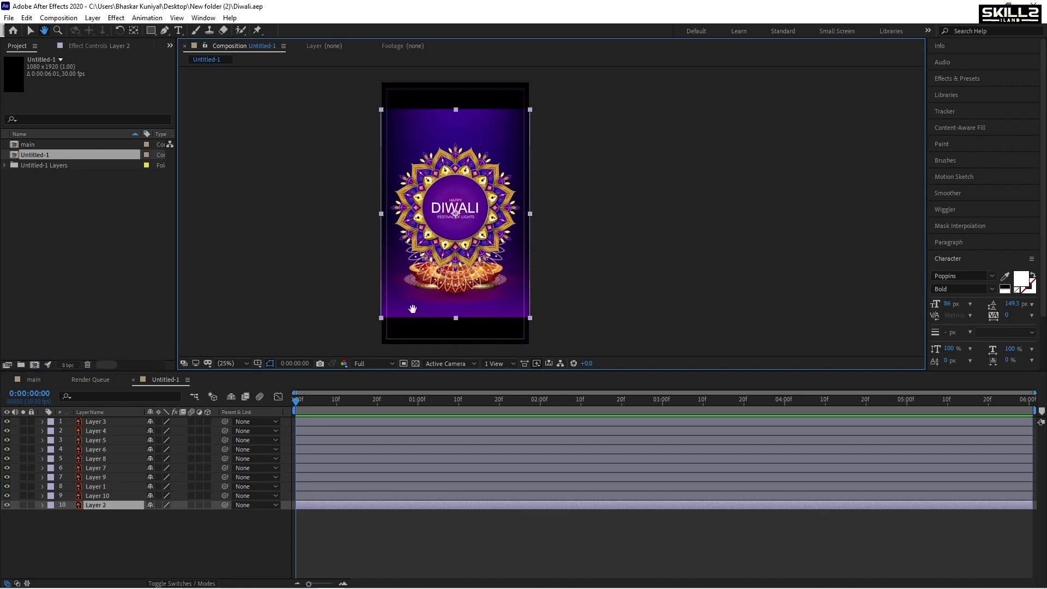
left_click(96, 525)
left_click(99, 505)
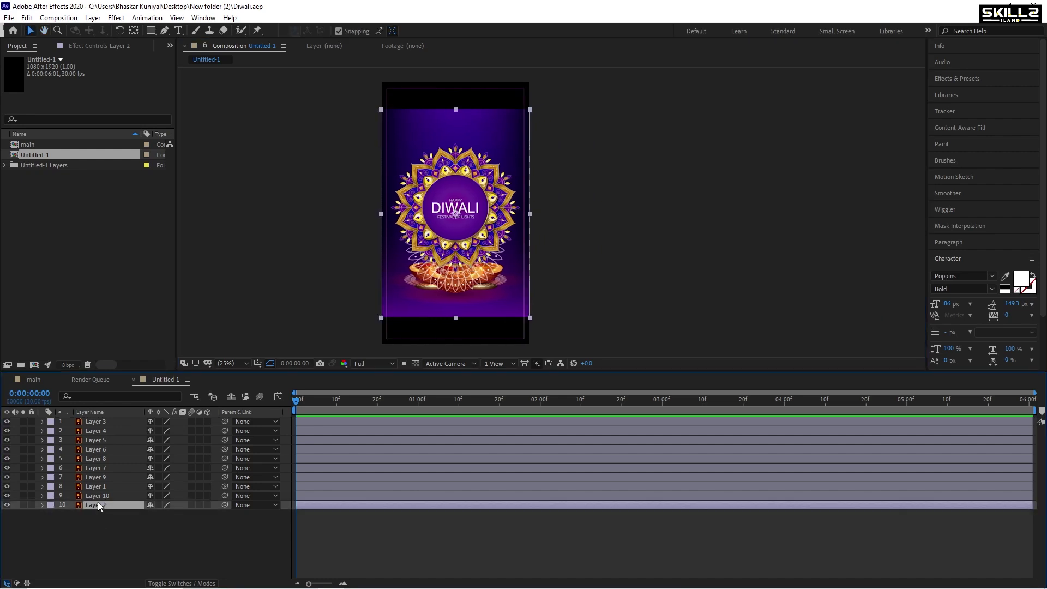
key("s")
left_click(150, 514)
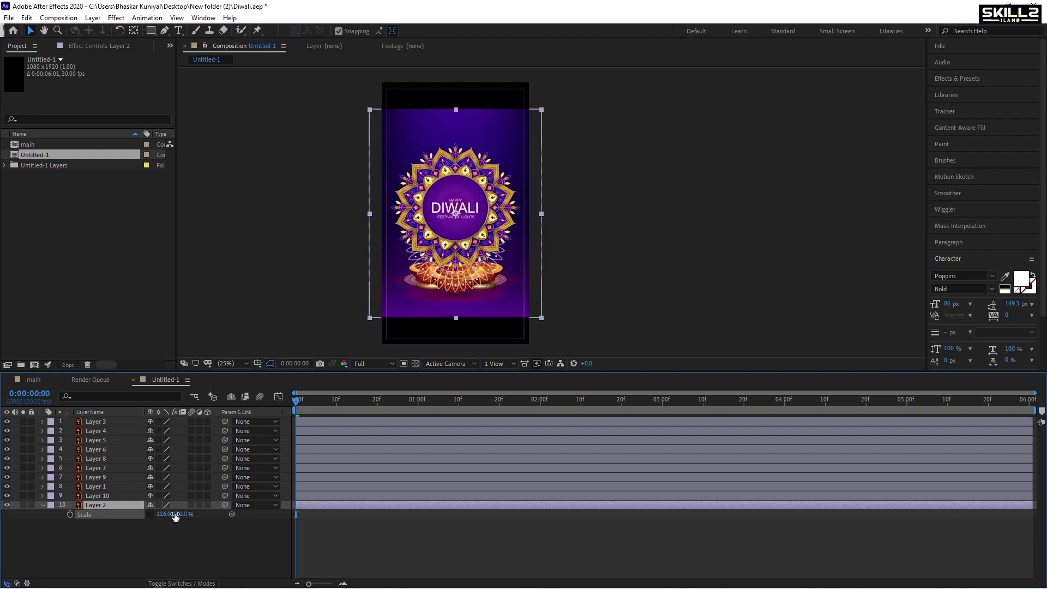
left_click_drag(182, 514, 197, 513)
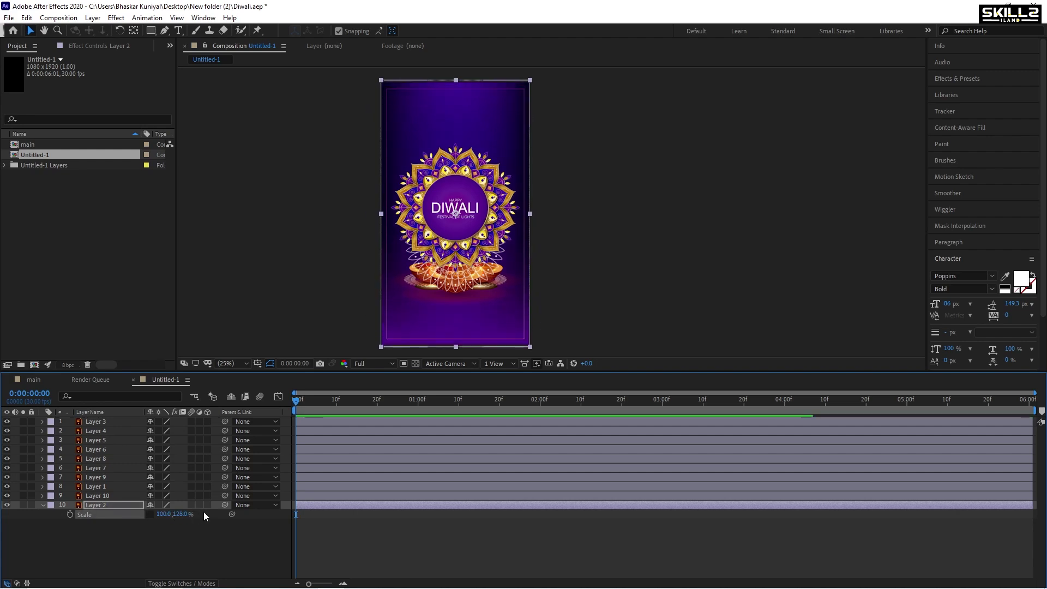
Step: Save the project and lock Layer 2
key("ctrl+s")
left_click(44, 505)
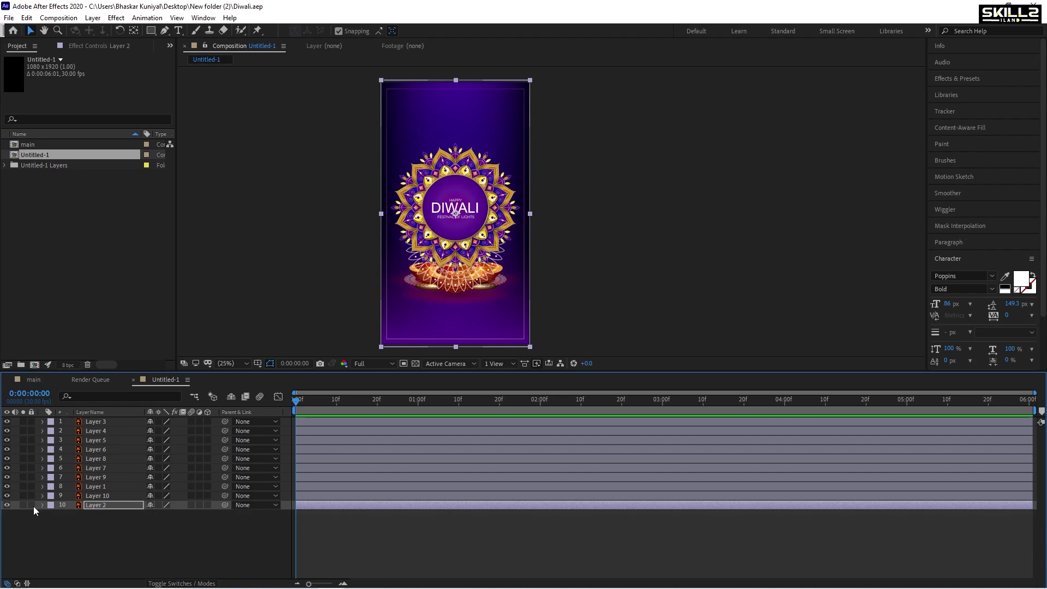
left_click(33, 506)
left_click(81, 496)
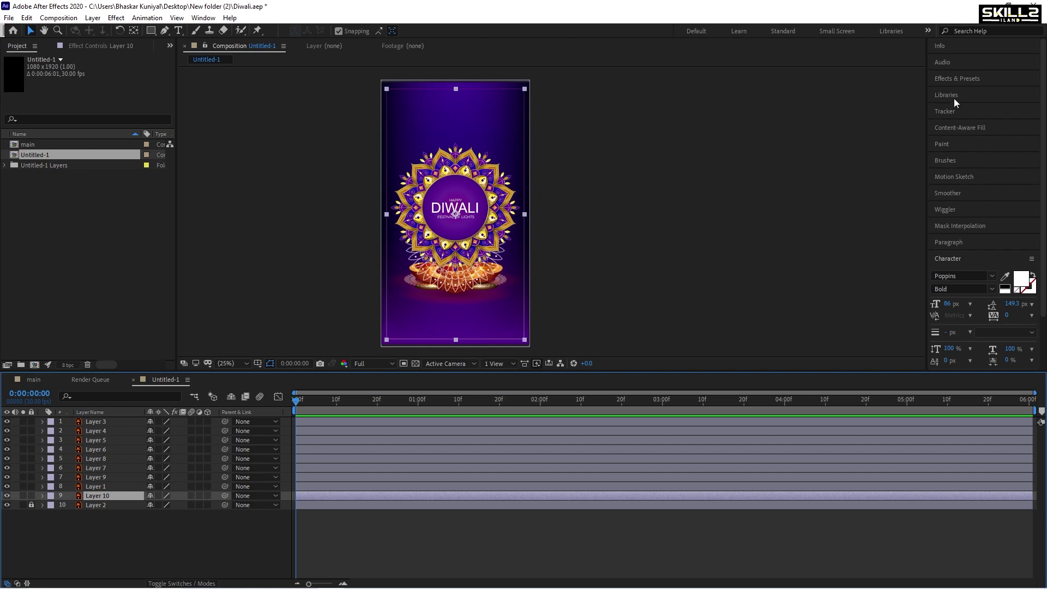
Step: Align Layer 10 to the composition's vertical centre
scroll(953, 97, "down", 2)
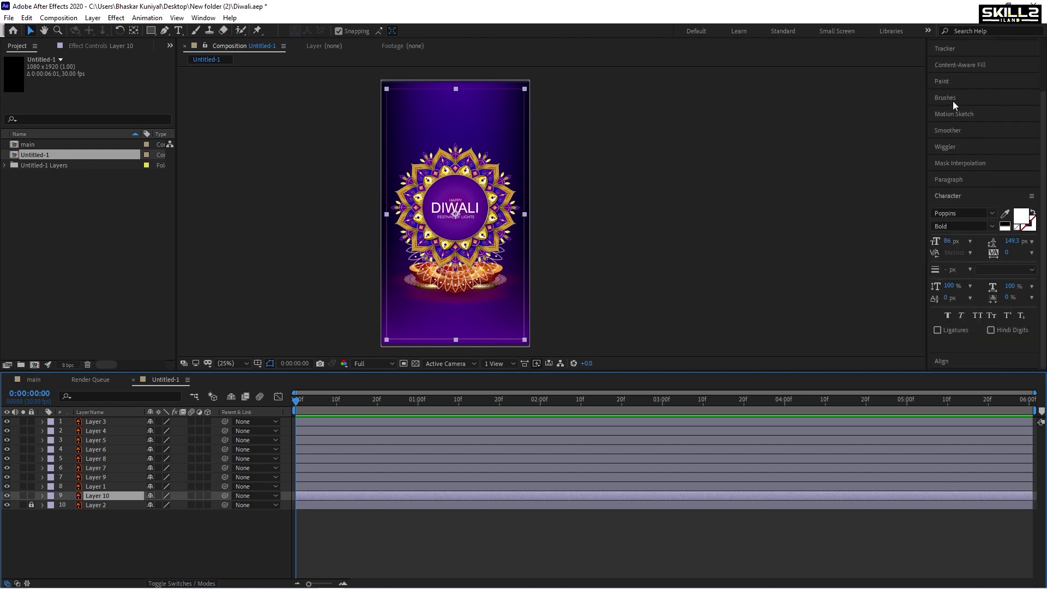
left_click(964, 345)
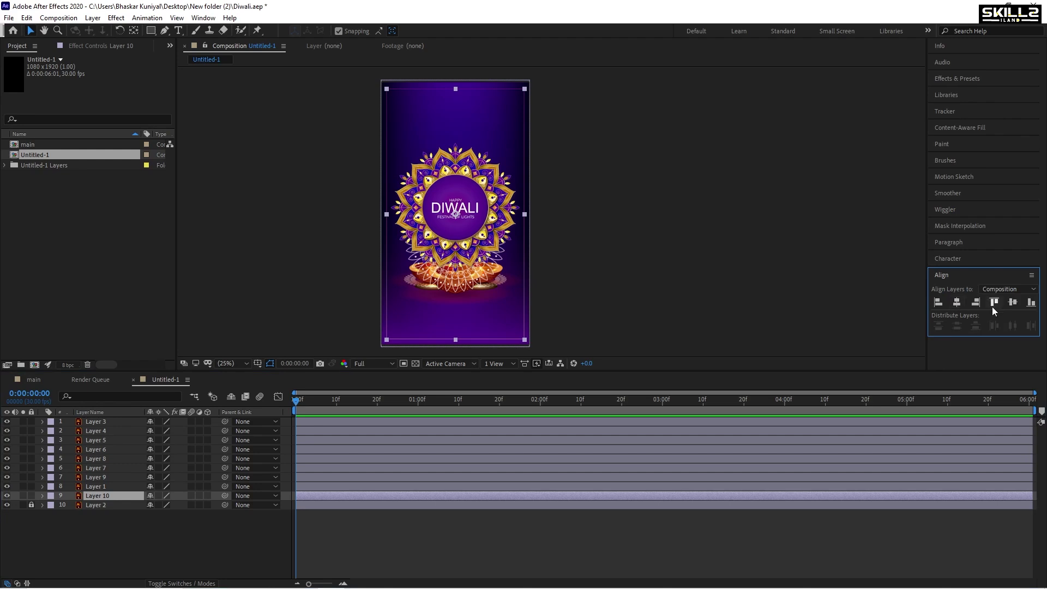
left_click(1015, 305)
Step: Set Layer 10's opacity to 50% and lock the layer
left_click(90, 495)
key("t")
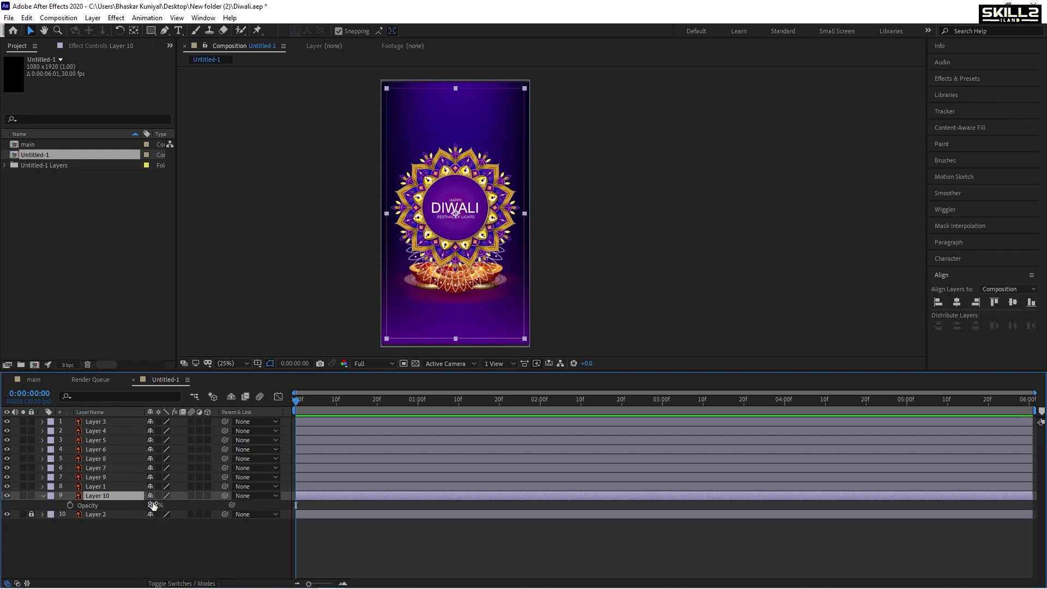
left_click(153, 505)
type("50")
key("Return")
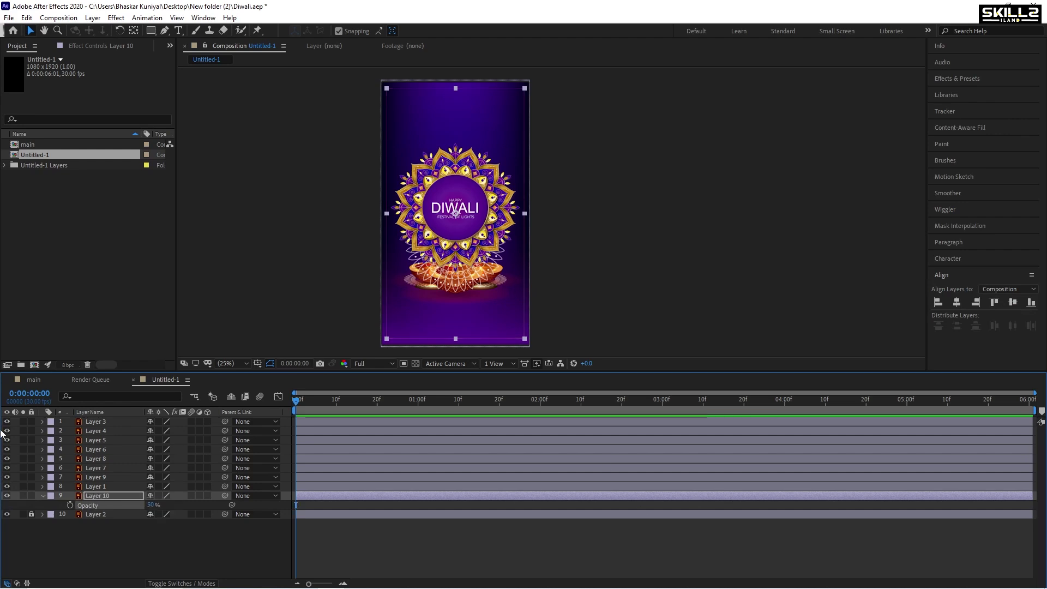
left_click(42, 495)
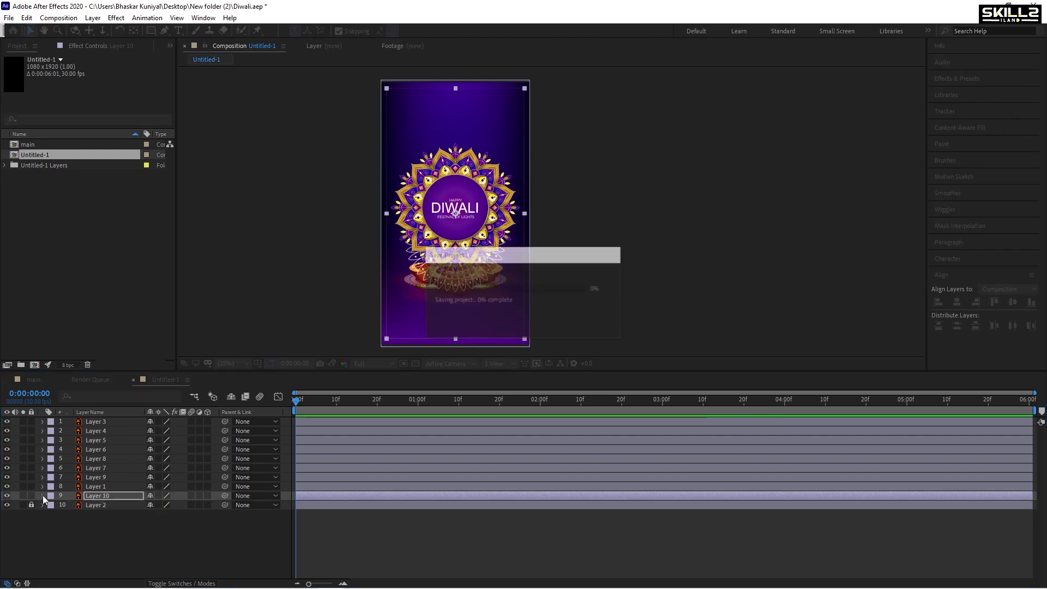
left_click(30, 495)
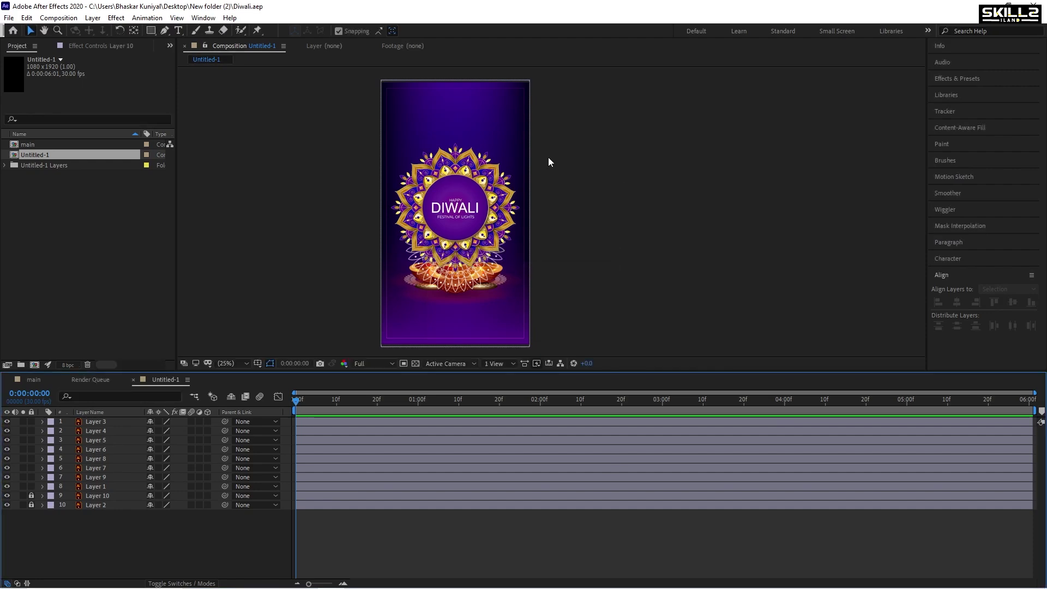
Step: Inspect Layers 3, 4 and 5 by selecting each one in the timeline
scroll(438, 153, "up", 4)
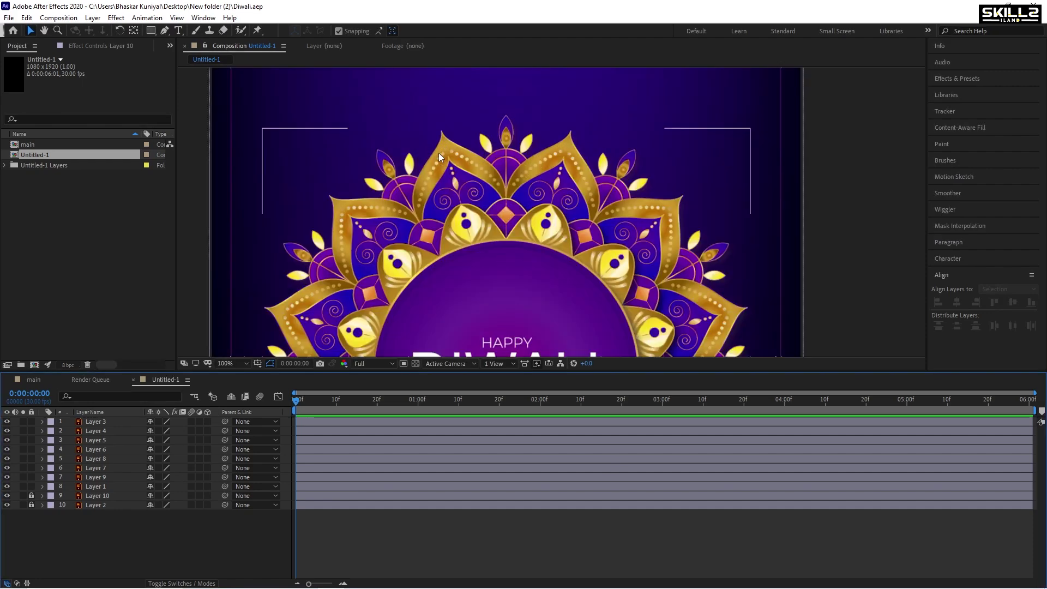
scroll(438, 153, "down", 4)
scroll(438, 157, "up", 1)
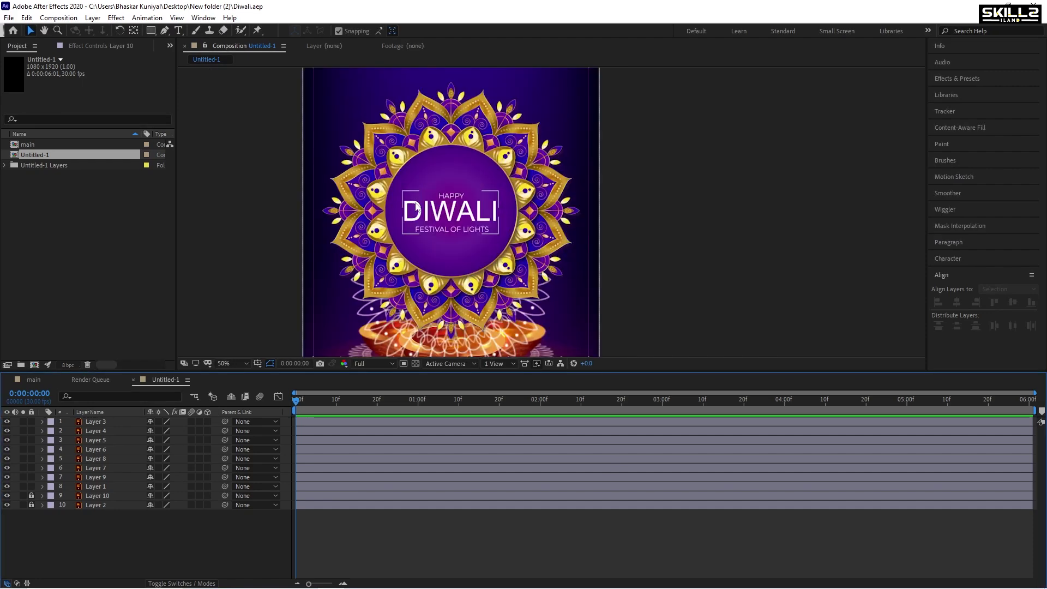
scroll(436, 155, "down", 1)
scroll(433, 194, "up", 1)
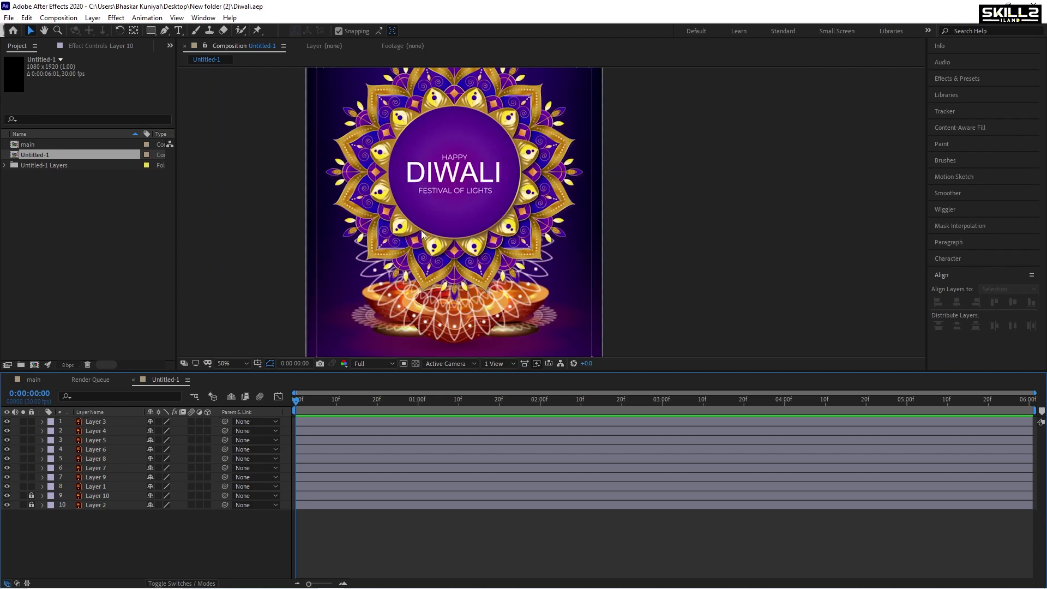
left_click(98, 422)
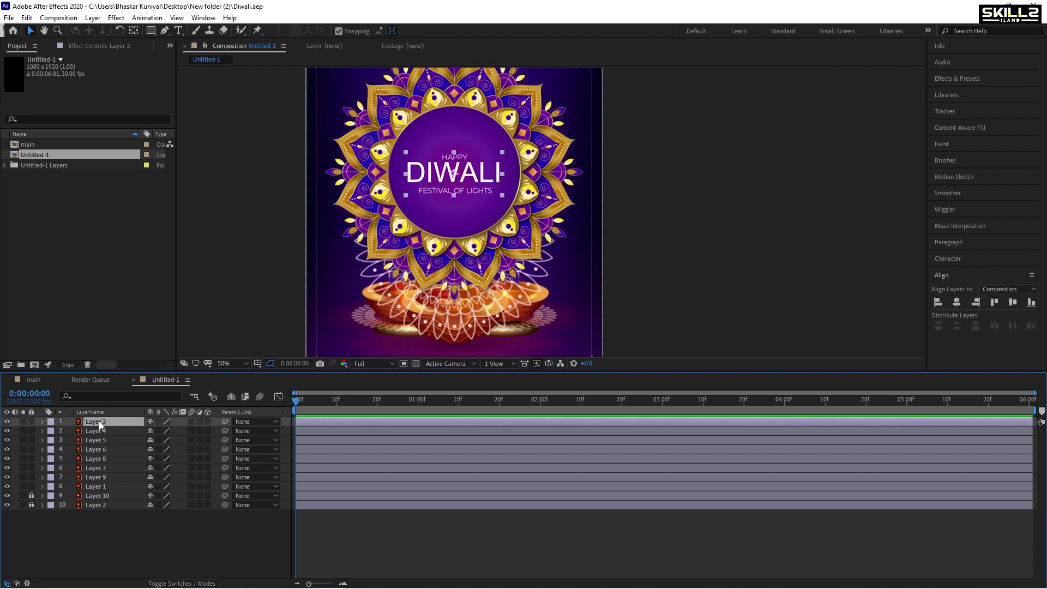
left_click(97, 430)
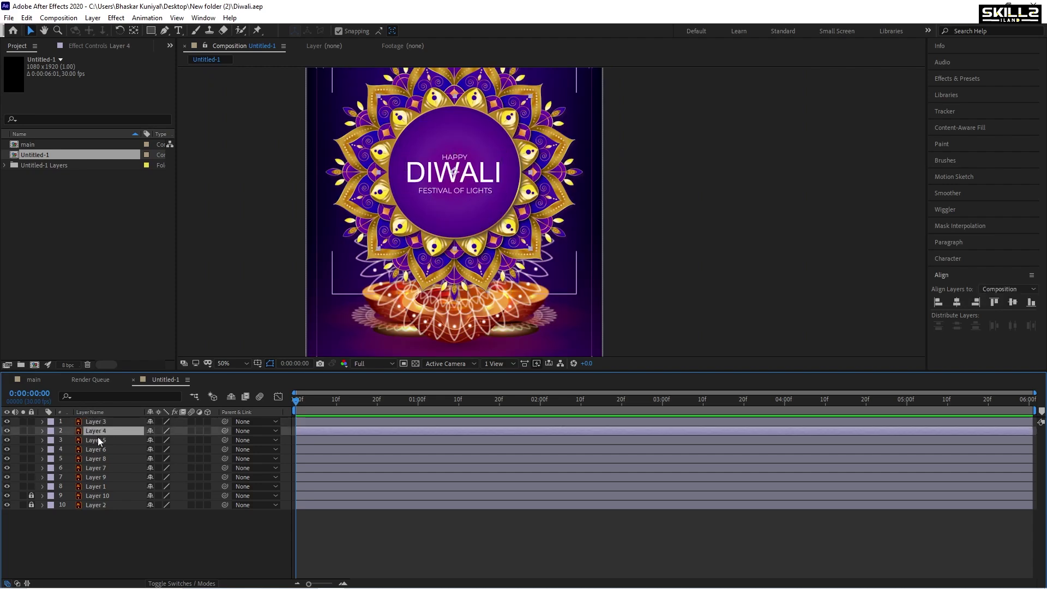
left_click(99, 439)
left_click(100, 430)
Step: Hide the greeting text, purple circle, gold ornament and star backdrop, then select Layers 3–6
left_click(9, 431)
left_click(9, 430)
left_click(8, 438)
left_click(8, 430)
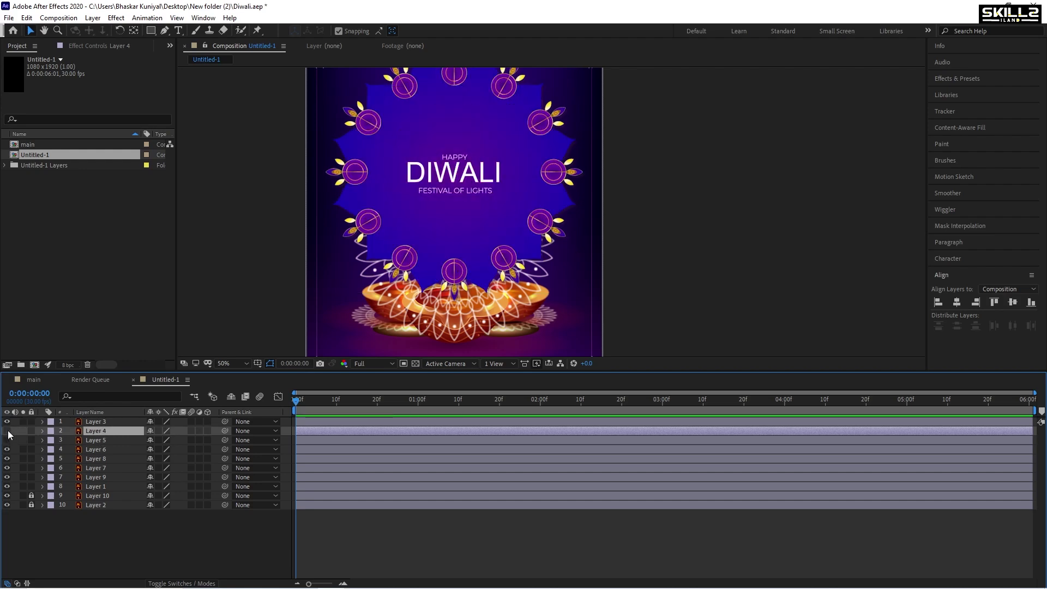
left_click(6, 449)
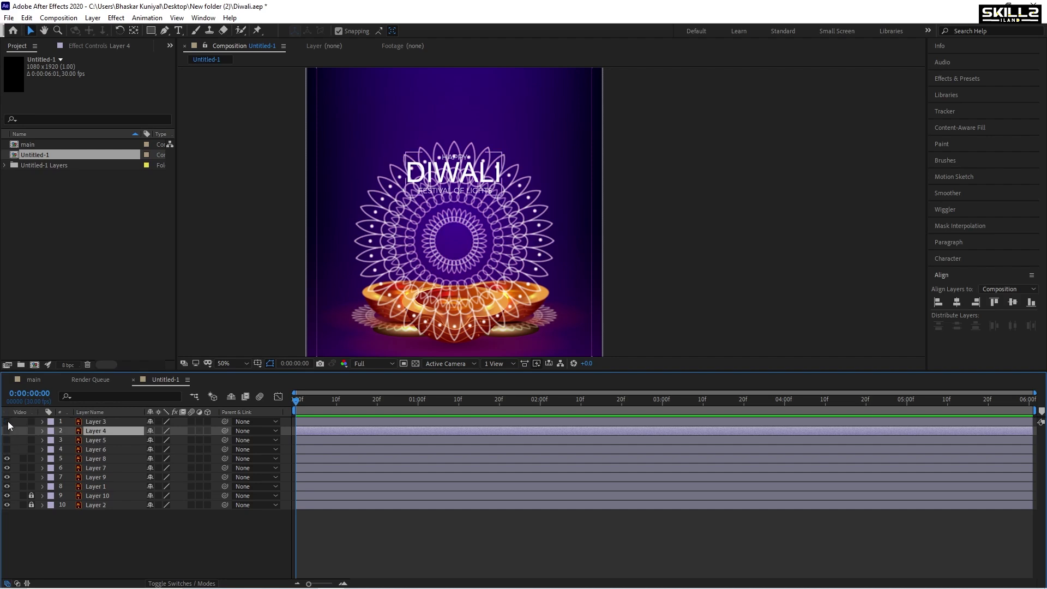
left_click(7, 421)
left_click(7, 421)
left_click(7, 421)
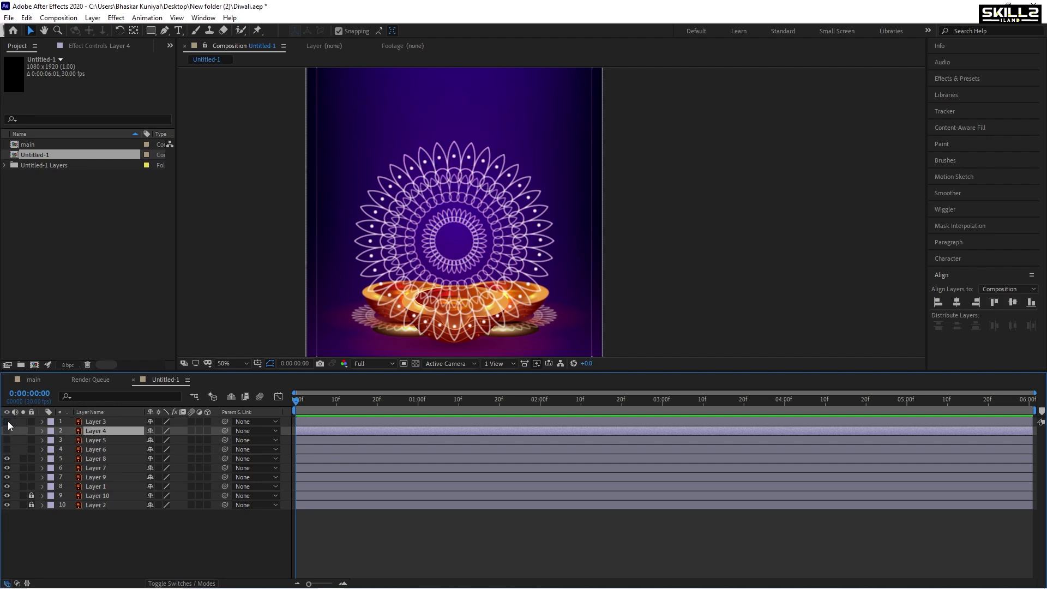
left_click(107, 420)
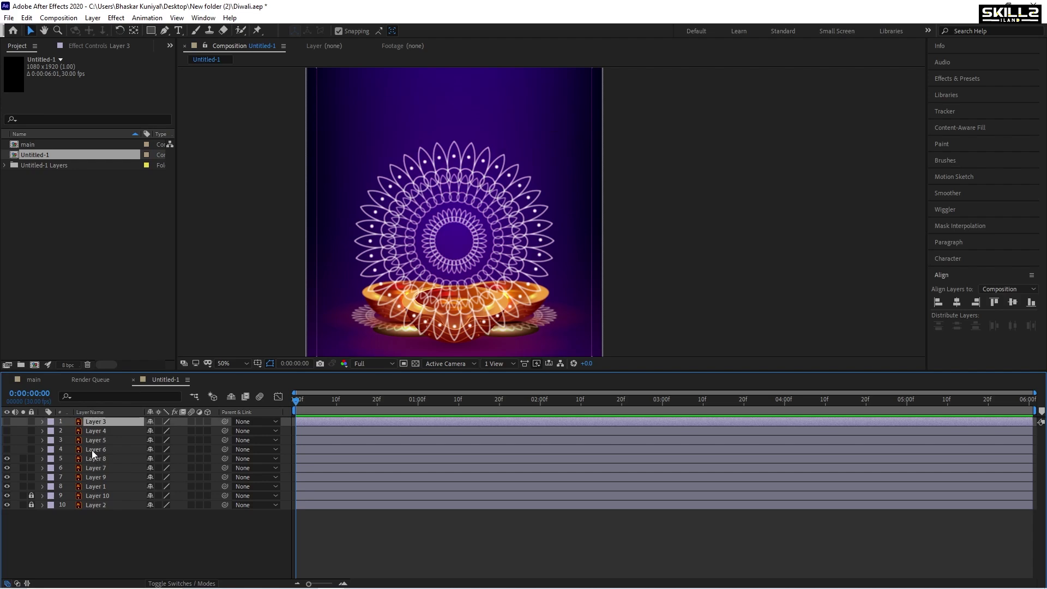
left_click(92, 449, "shift")
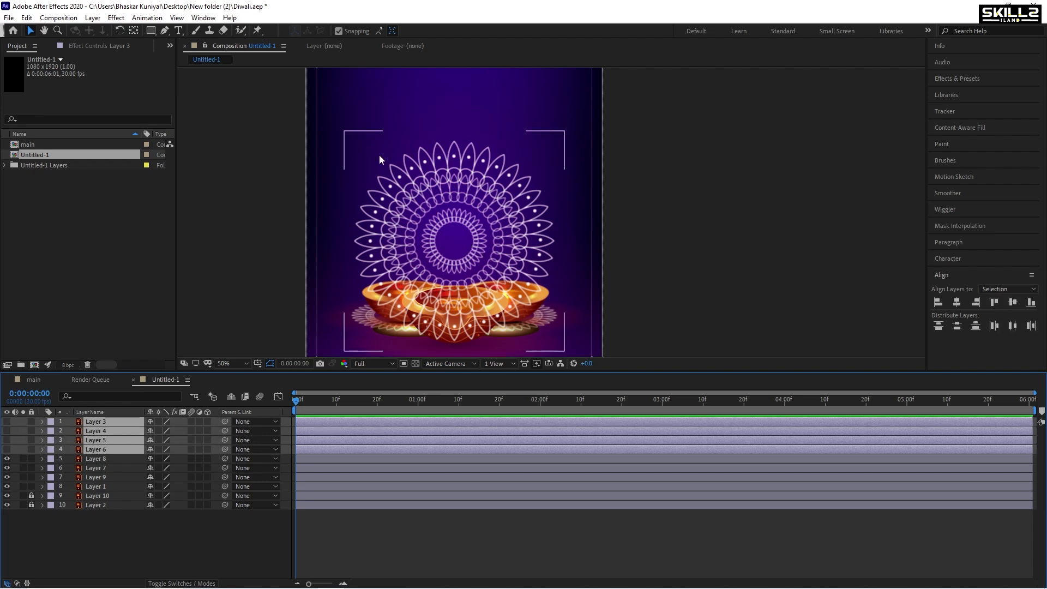
Step: Pre-compose the selected Layers 3–6 into a new composition named 'circle'
right_click(96, 441)
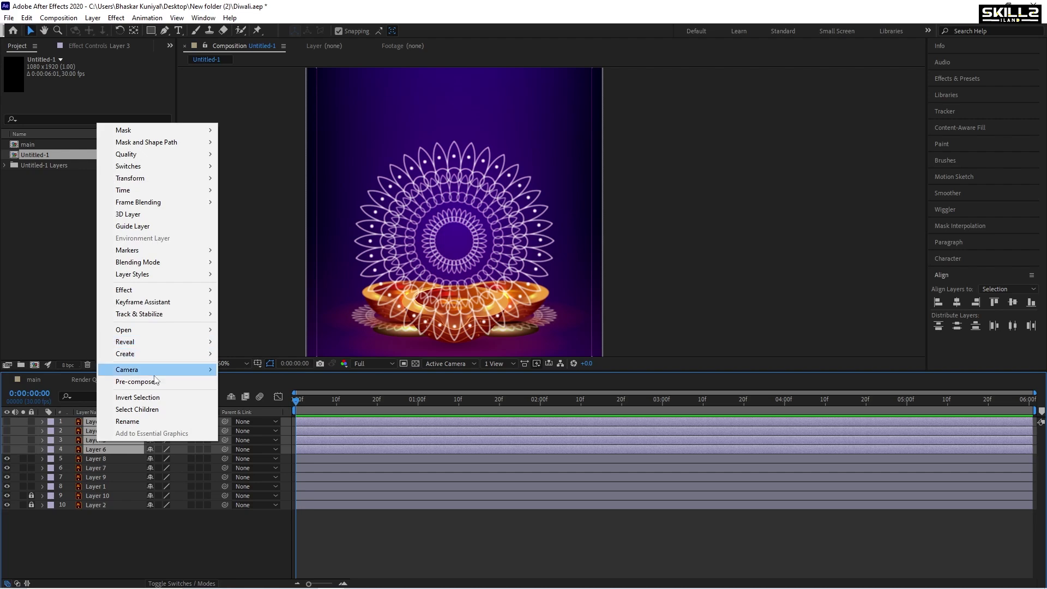
left_click(126, 382)
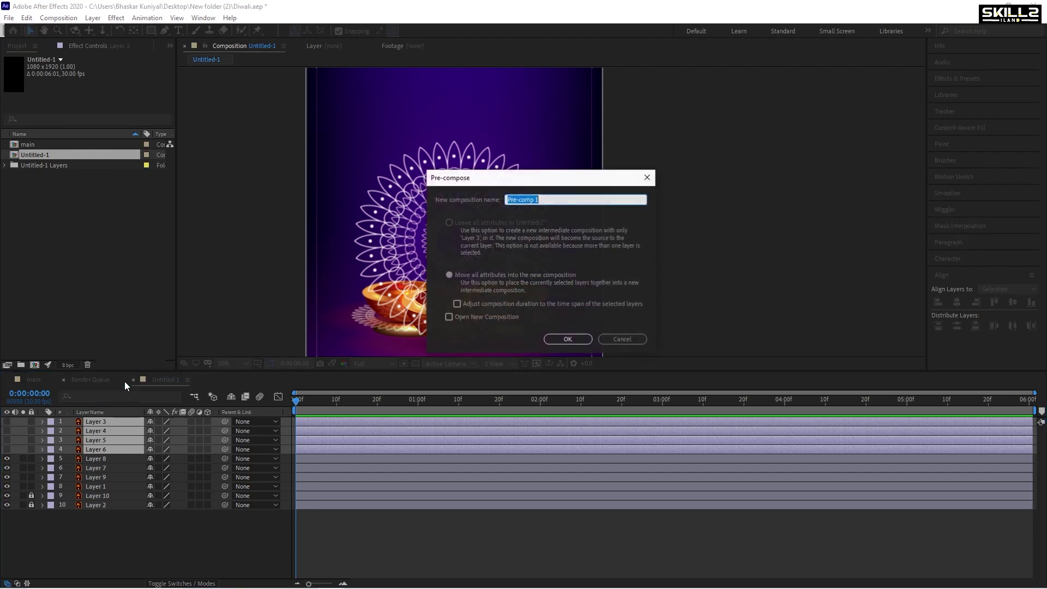
type("circle")
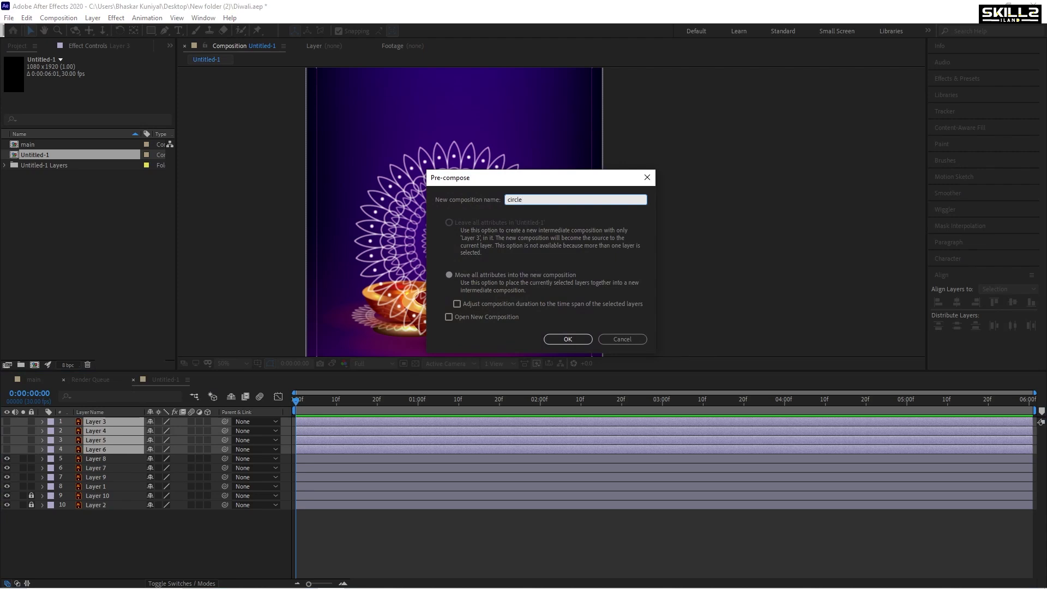
key("Return")
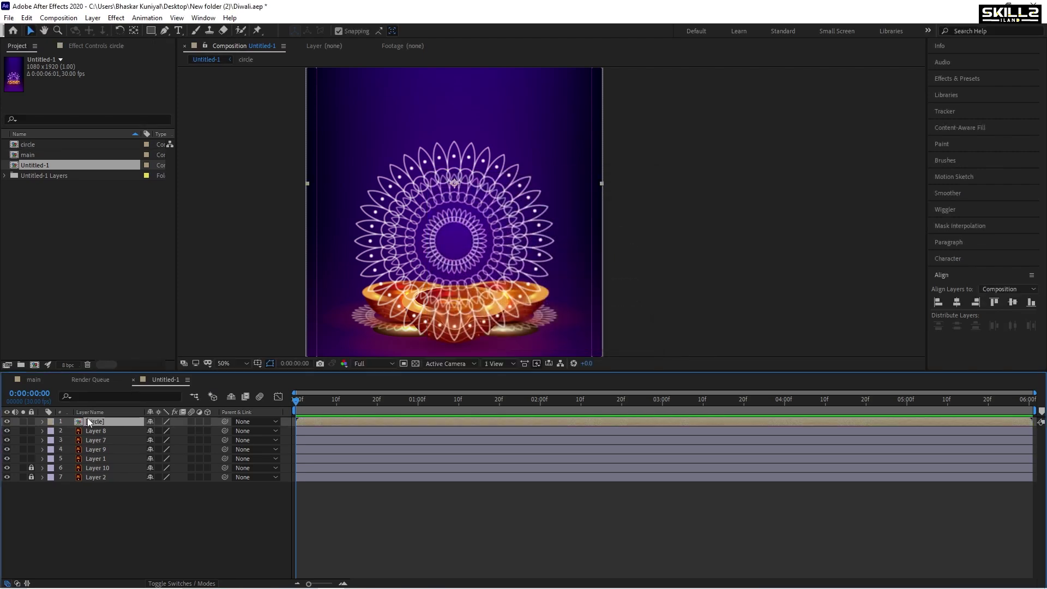
double_click(89, 422)
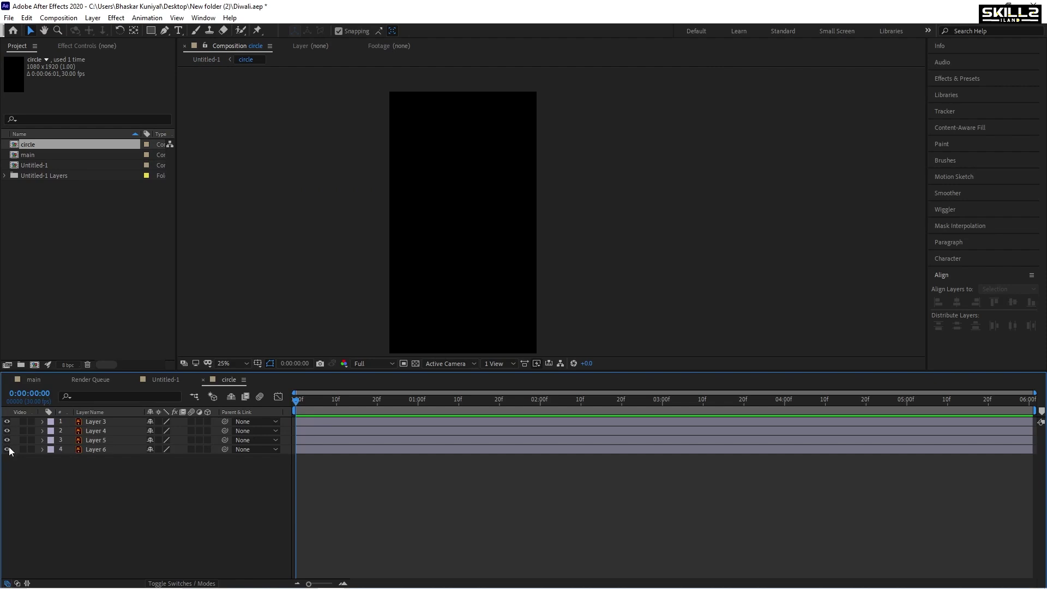
left_click_drag(8, 439, 9, 447)
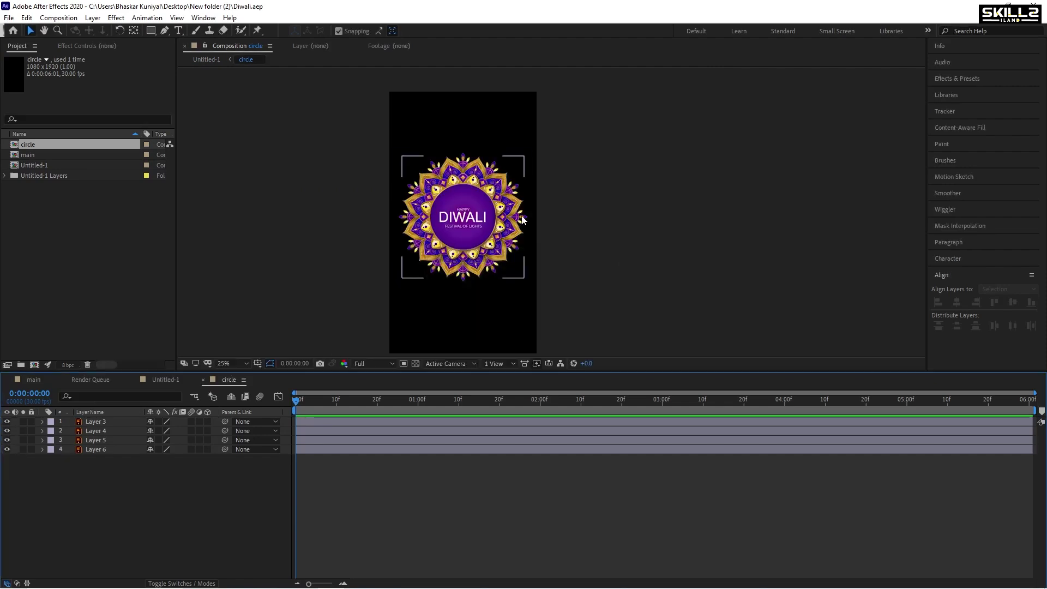
left_click(59, 18)
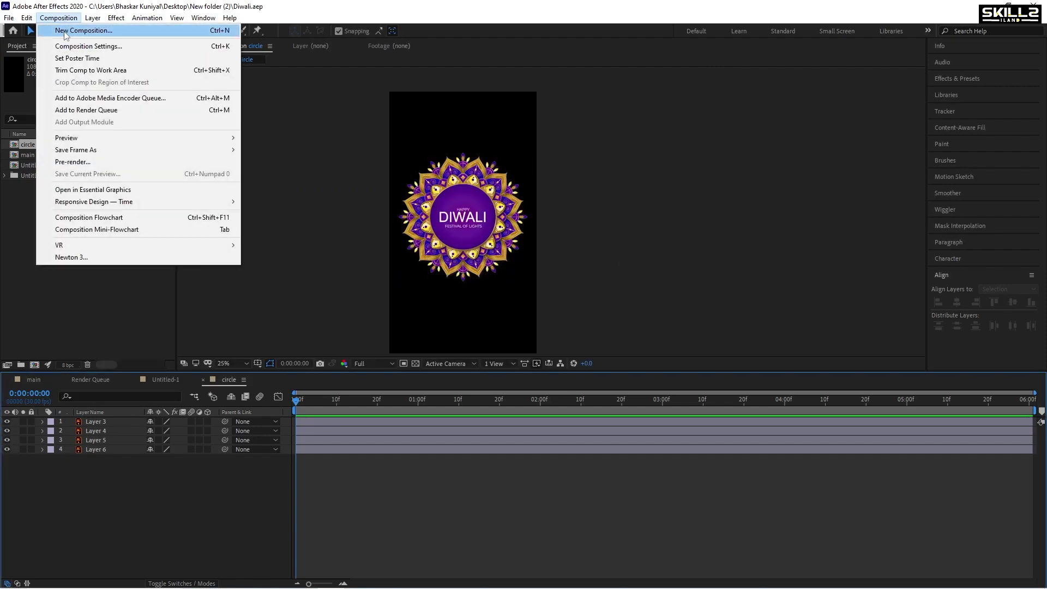
left_click(74, 47)
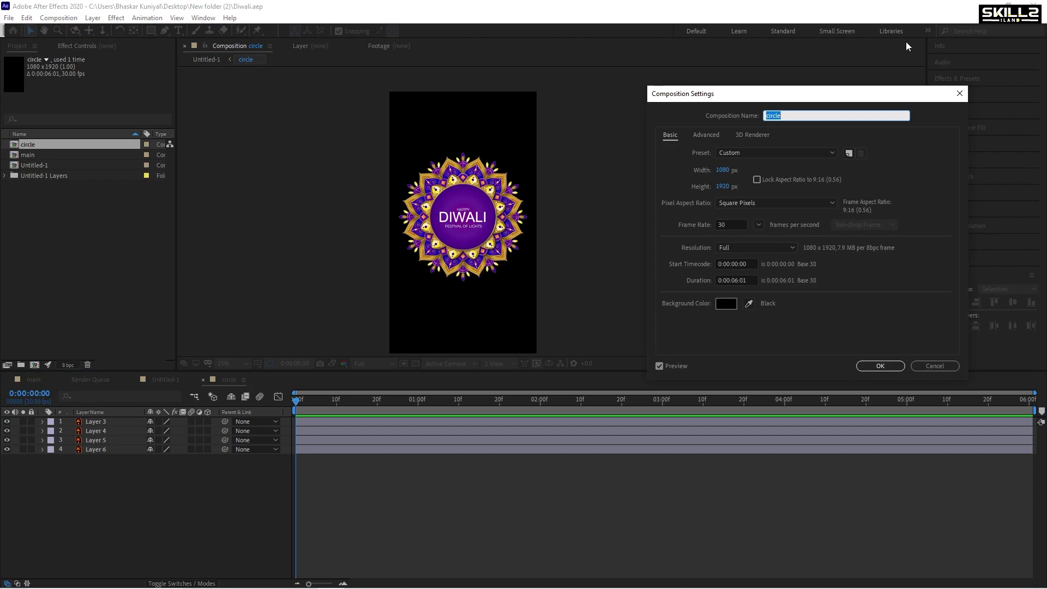
left_click(880, 365)
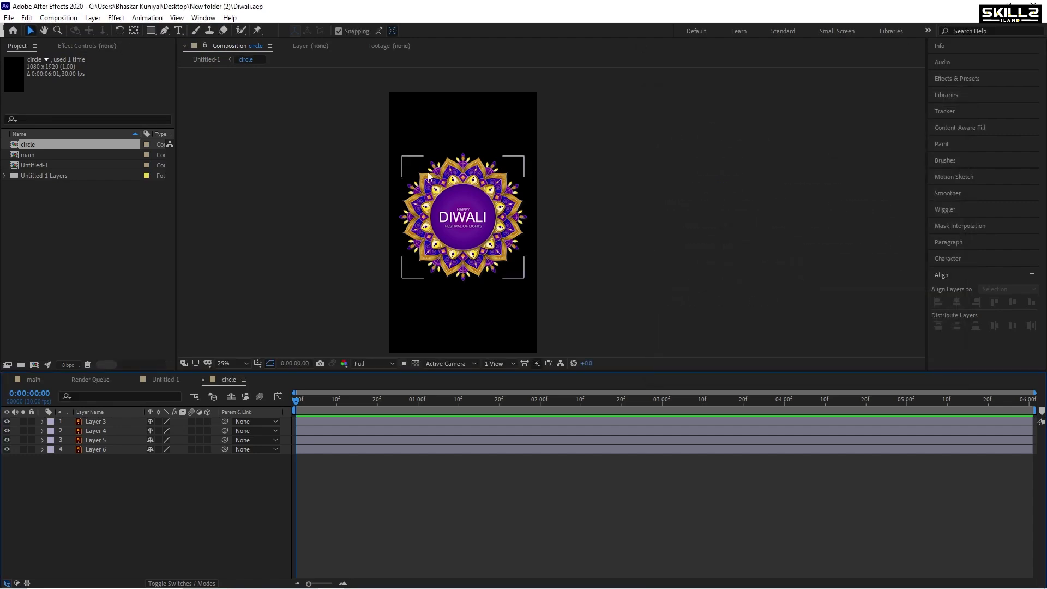
scroll(462, 223, "up", 1)
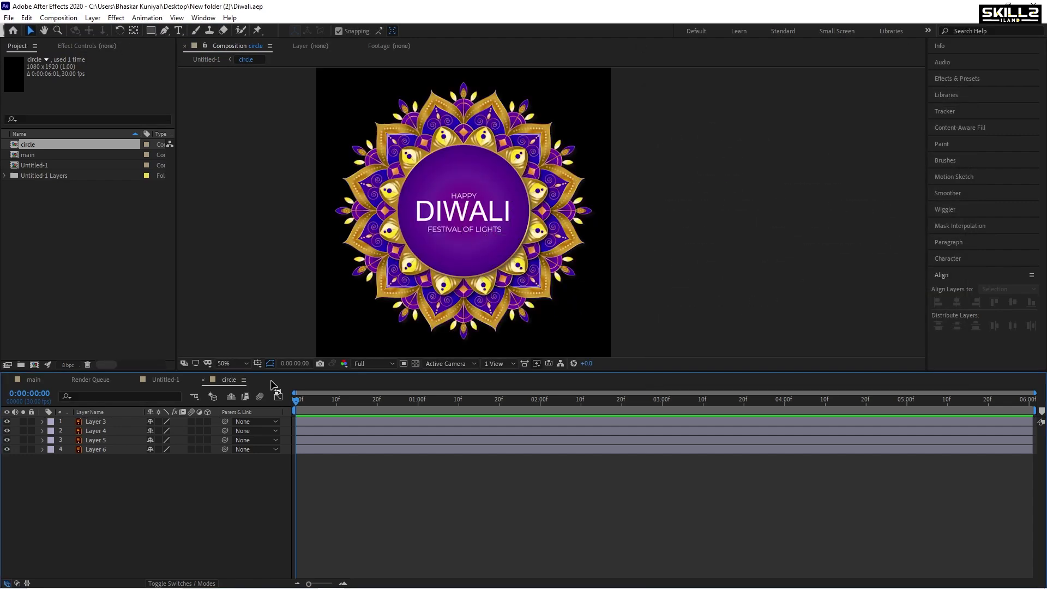
left_click(97, 450)
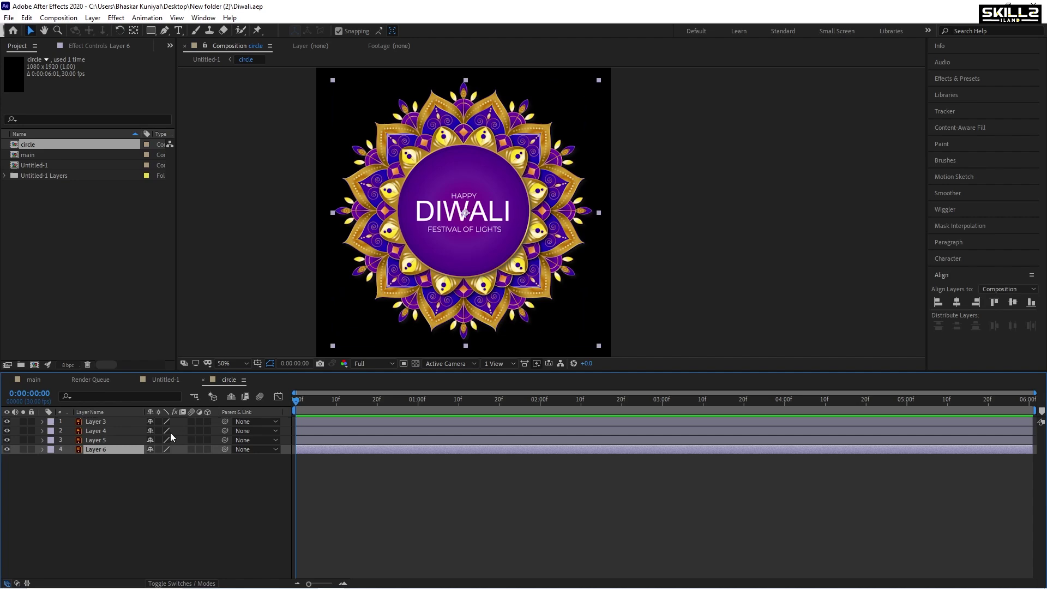
left_click(89, 456)
left_click(89, 451)
left_click(103, 420, "shift")
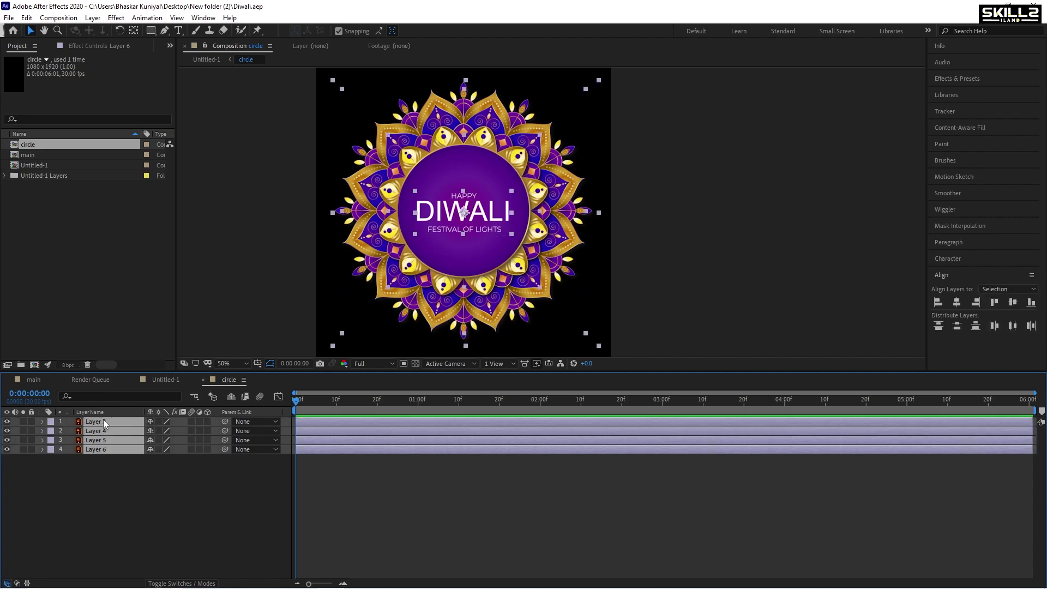
left_click(134, 30)
left_click(85, 478)
left_click(100, 450)
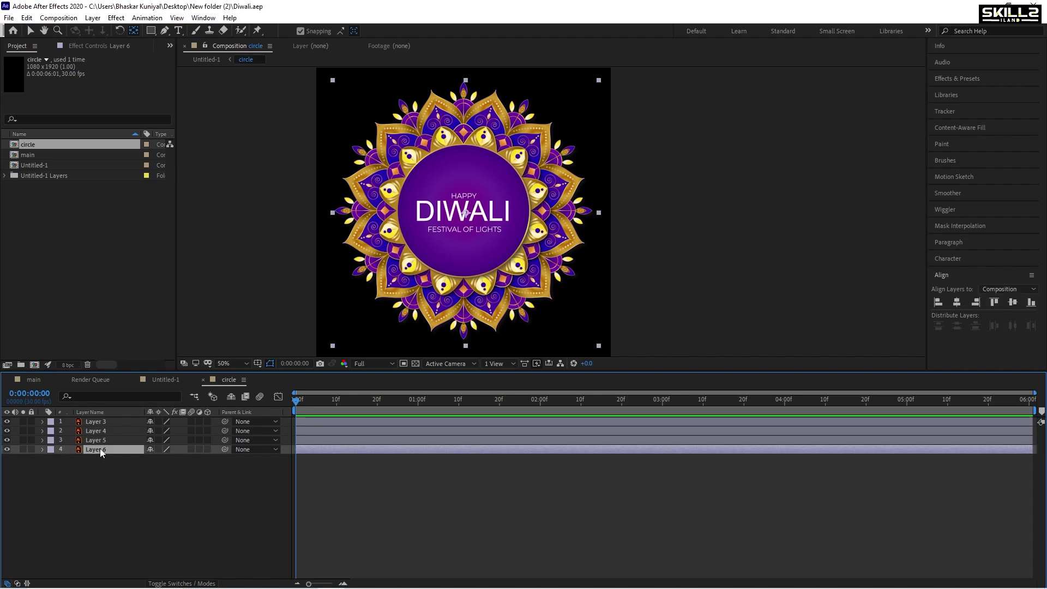
left_click(8, 449)
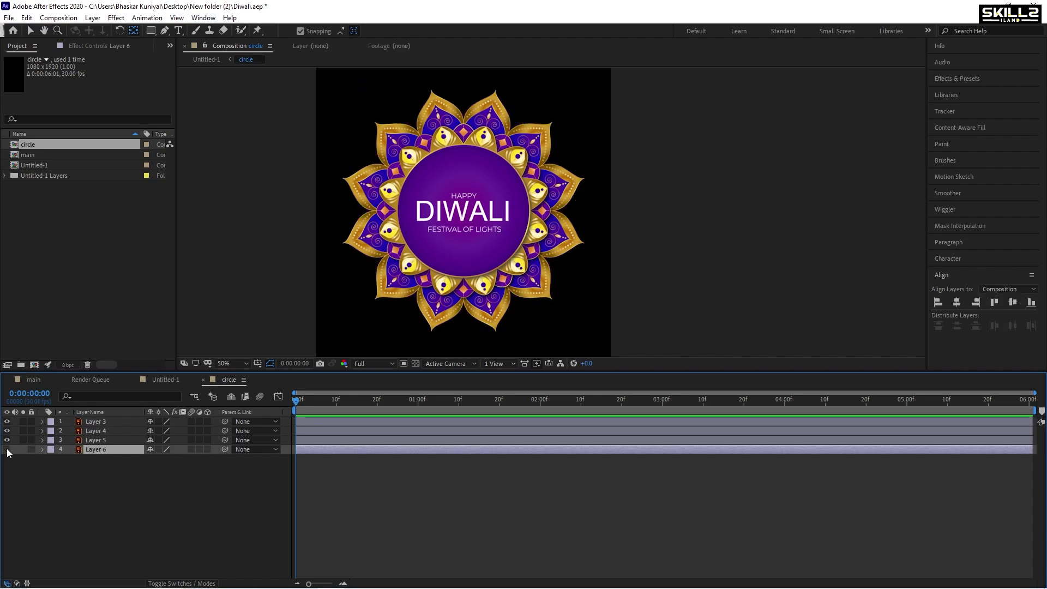
left_click(7, 449)
left_click(7, 439)
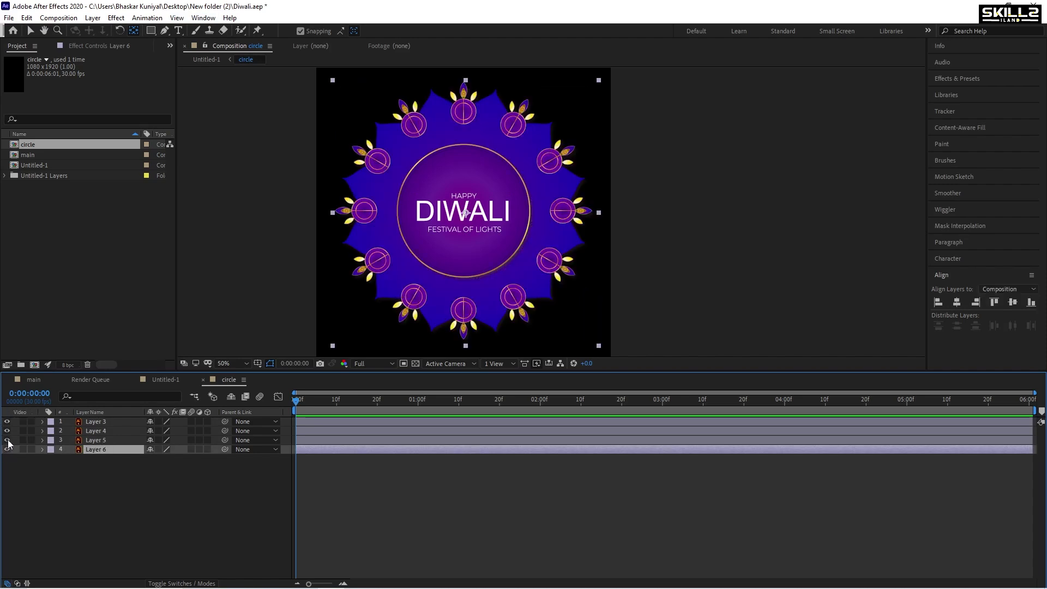
left_click(7, 440)
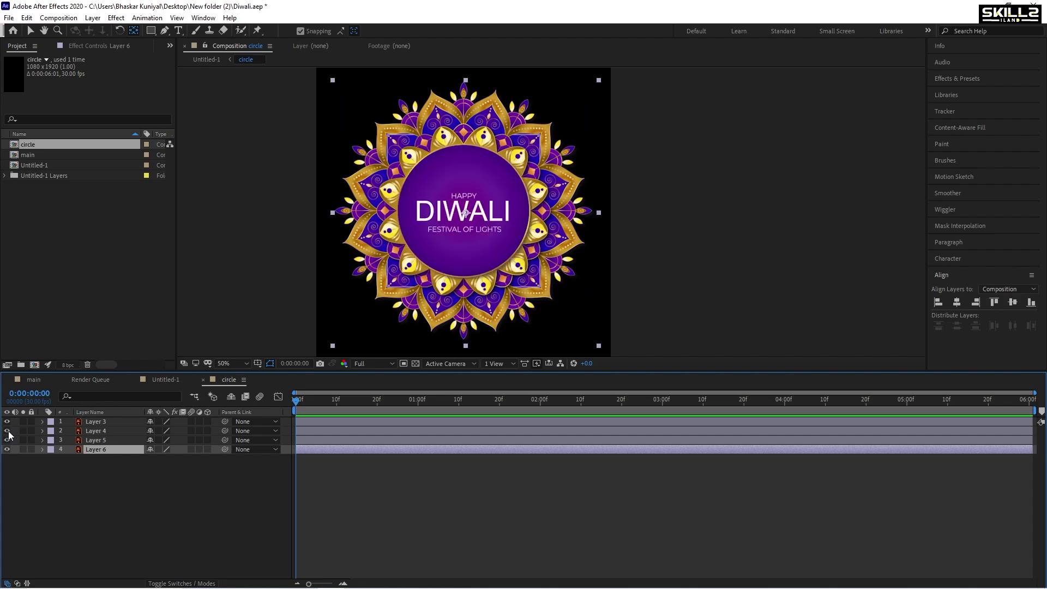
left_click(99, 431, "shift")
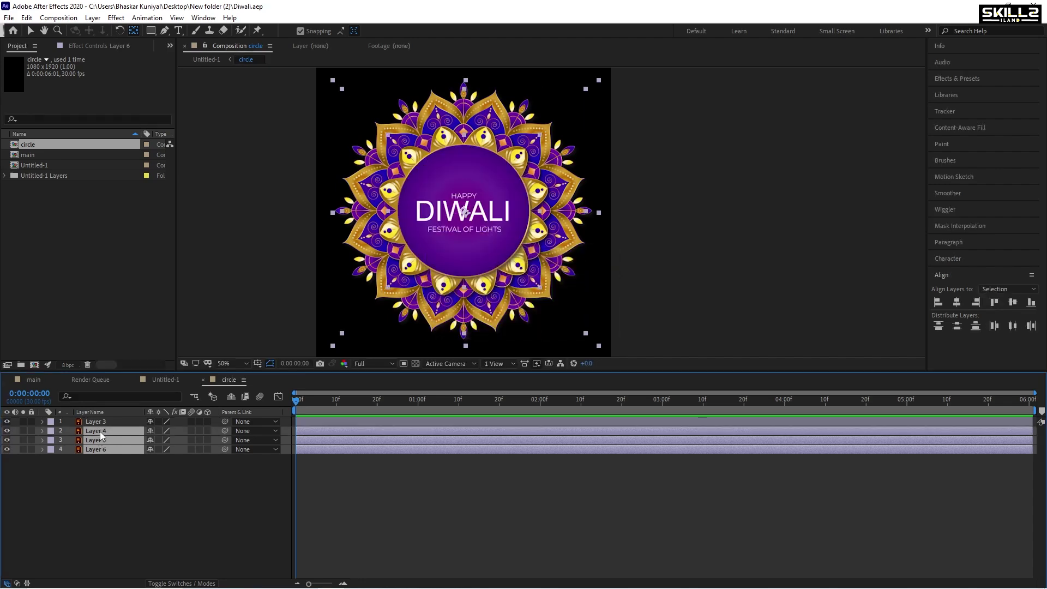
Step: Keyframe Scale on Layers 4–6 from 0% at frame 0 to 100% at 20f
key("alt+shift+s")
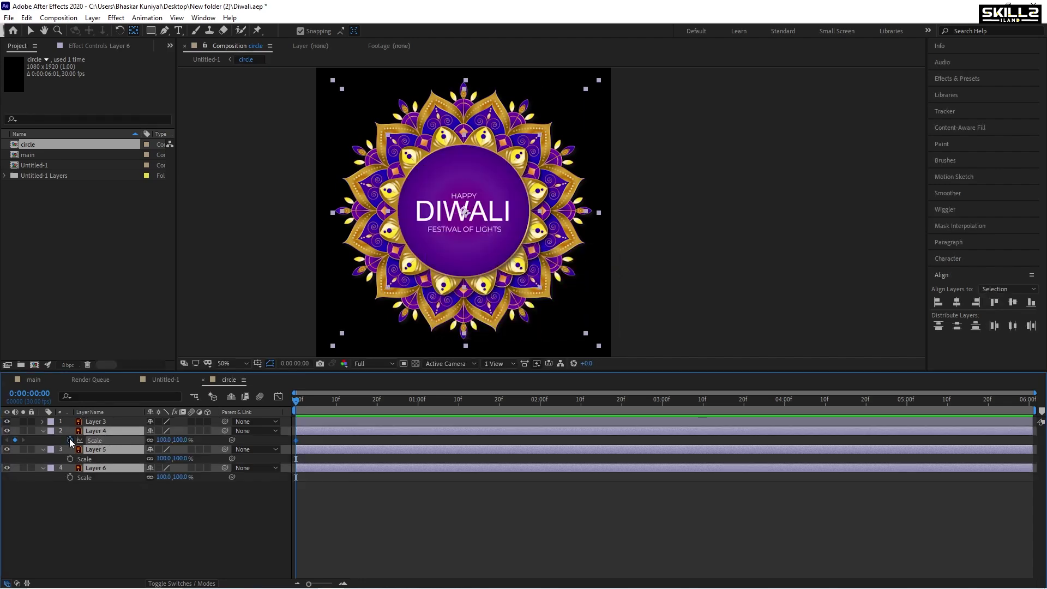
left_click_drag(308, 398, 376, 408)
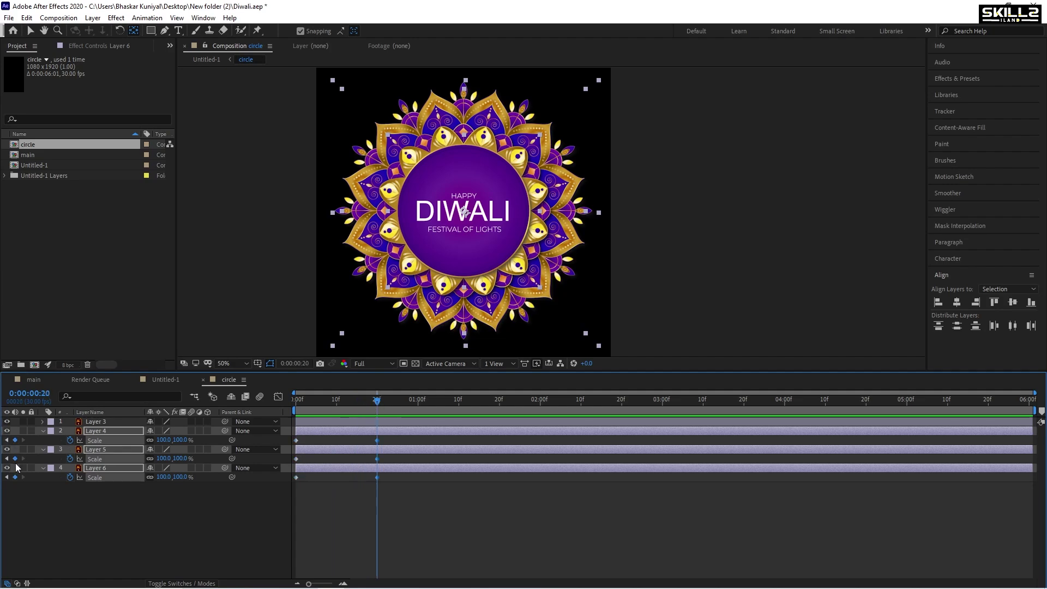
left_click(7, 440)
left_click(164, 439)
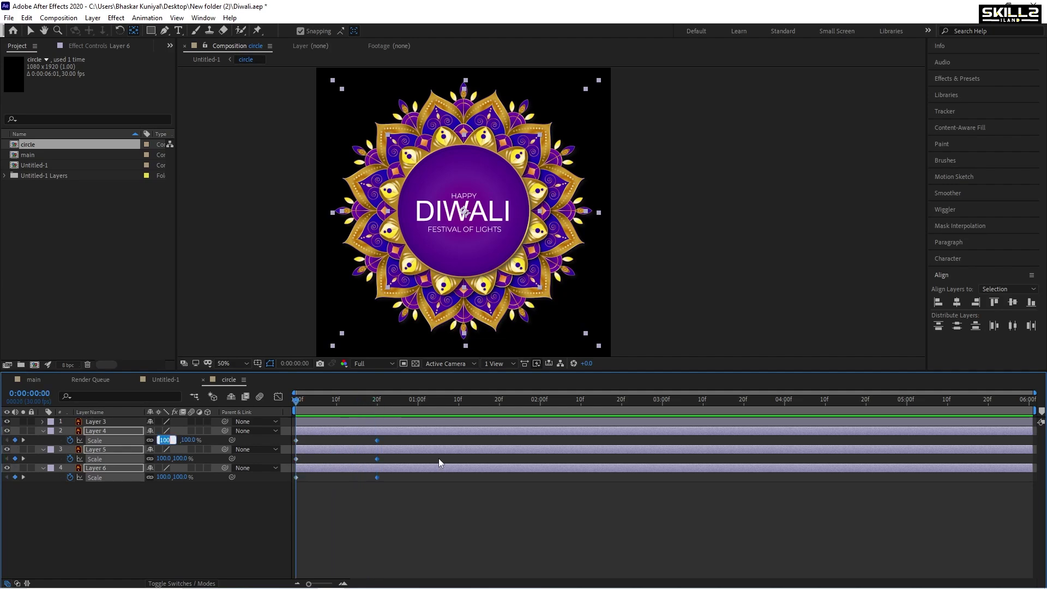
type("0")
key("Return")
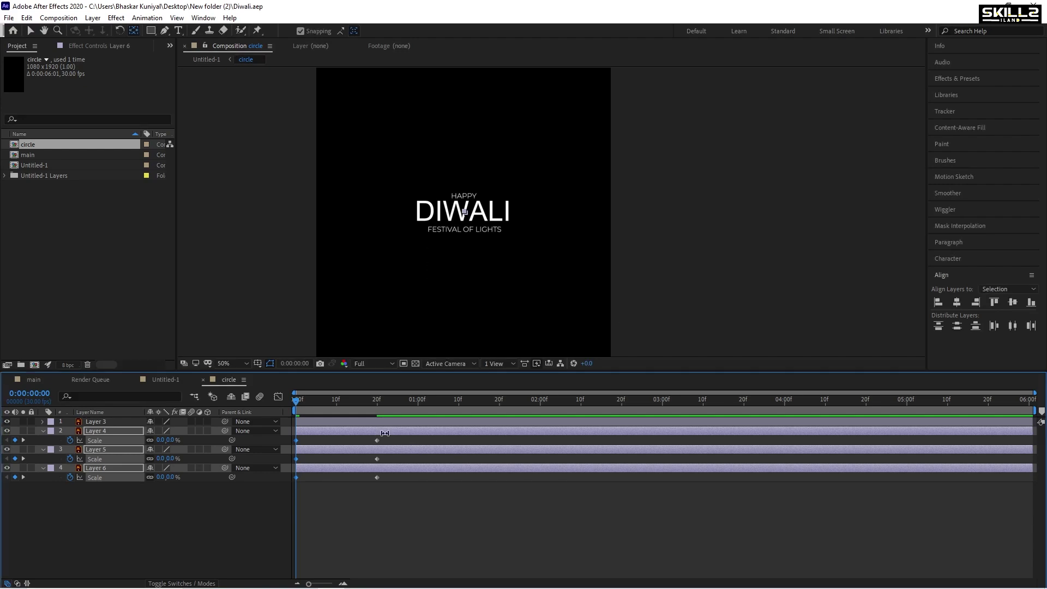
Step: Easy-ease the Scale keyframes and refine the speed curve in the Graph Editor
left_click_drag(386, 437, 275, 486)
key("F9")
left_click(278, 397)
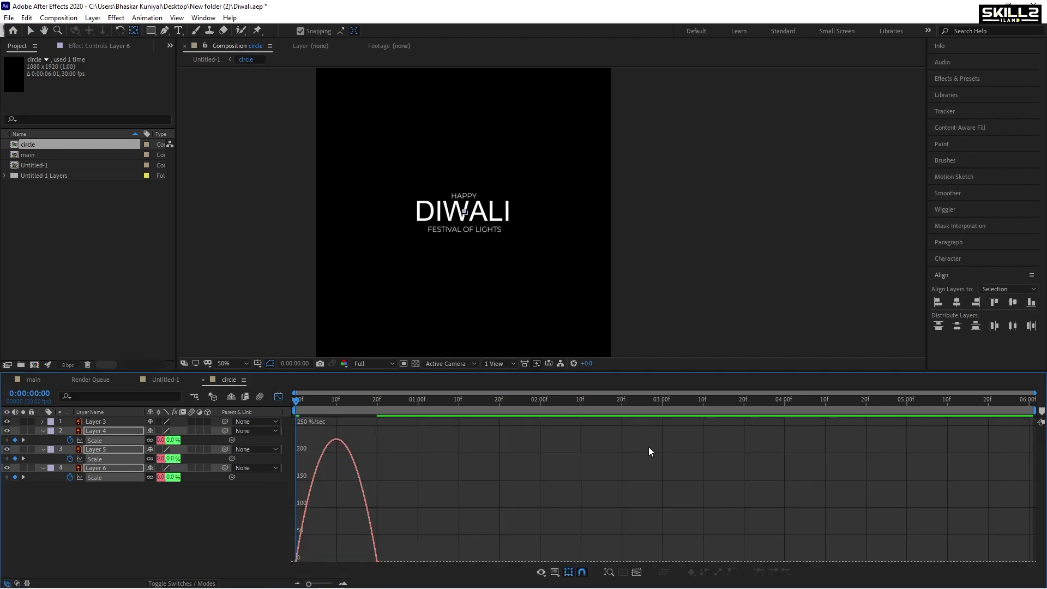
mouse_move(407, 490)
left_mouse_down()
mouse_move(364, 551)
mouse_move(289, 540)
left_mouse_up()
left_click(296, 540)
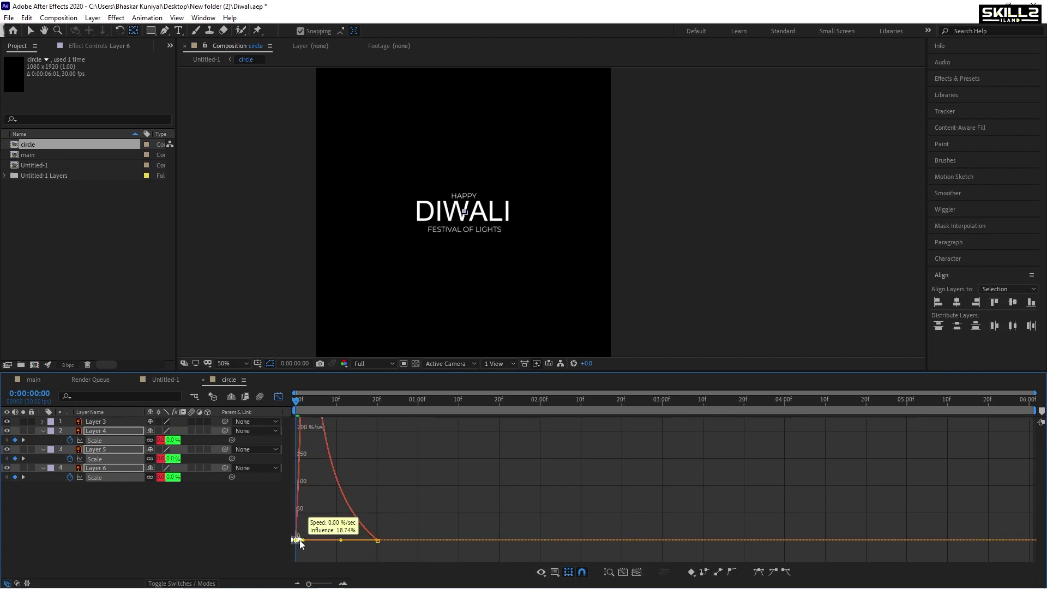
left_click(278, 398)
Step: Preview the scale-in, save the project, and bring the Freepik browser window forward
key("space")
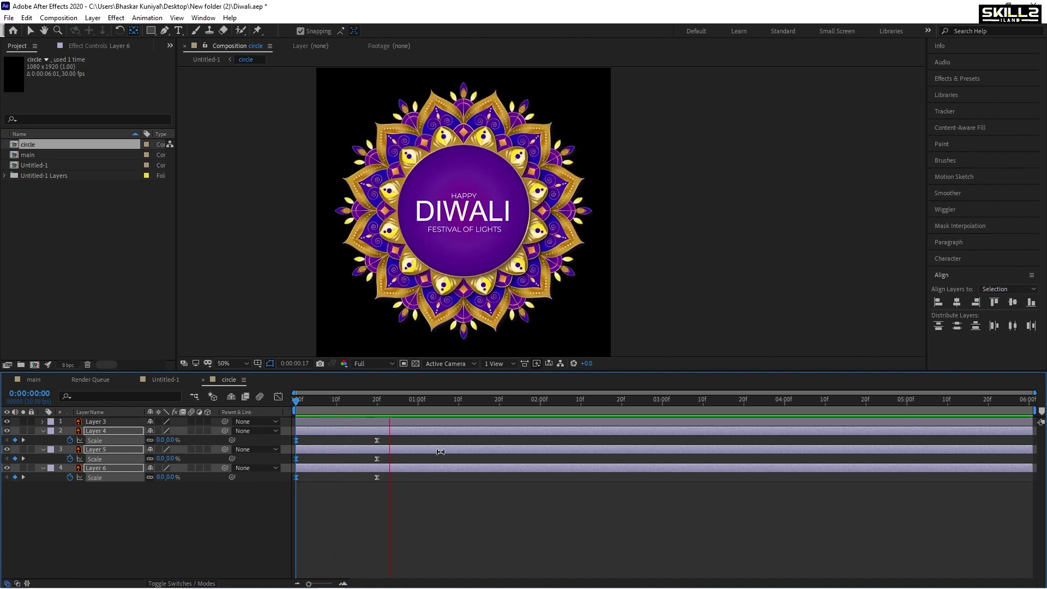
key("ctrl+s")
key("alt+Tab")
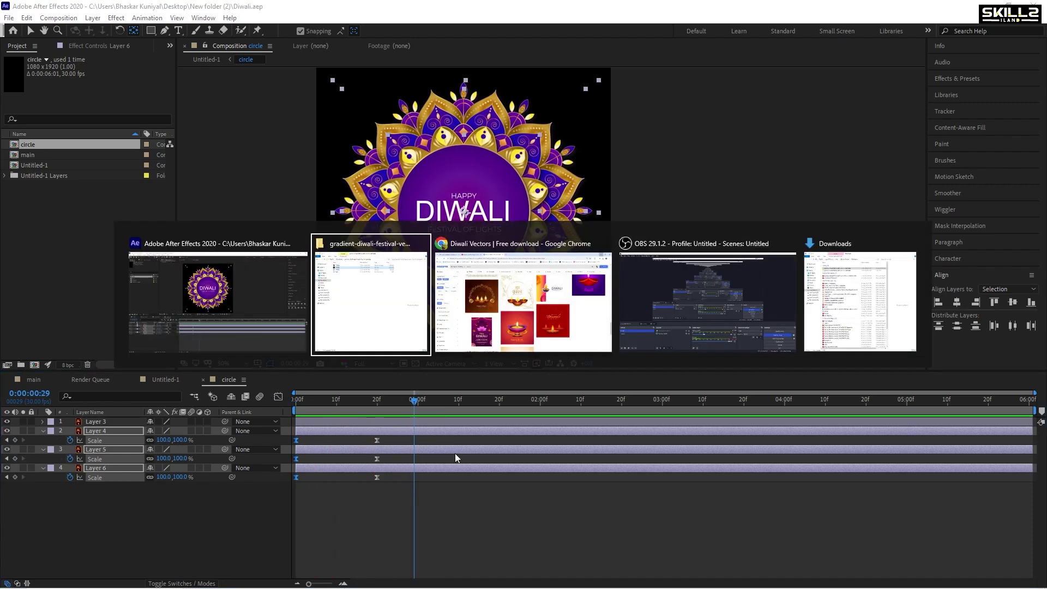
left_click(212, 301)
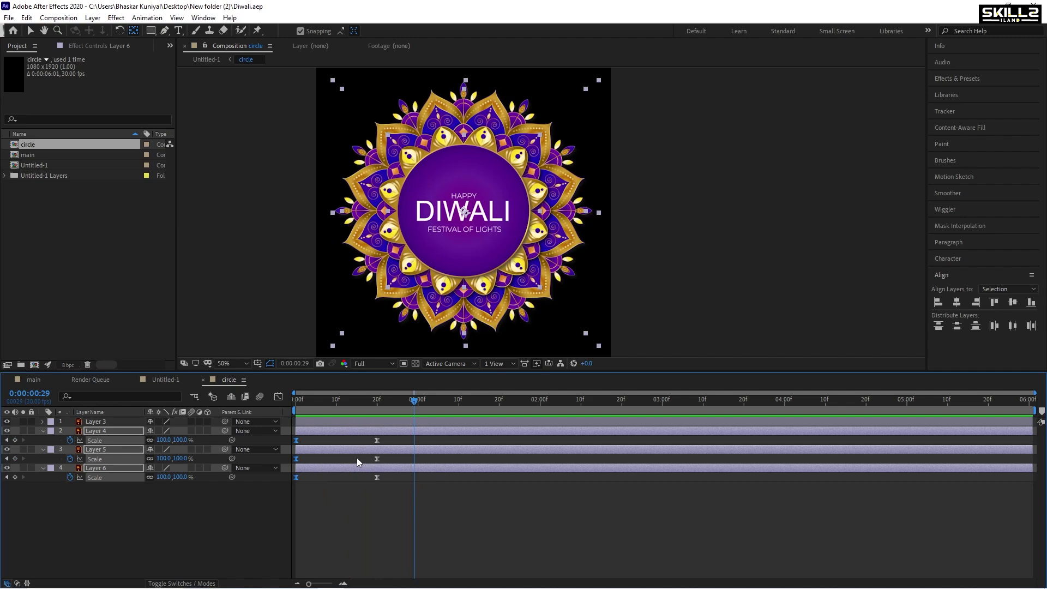
left_click(301, 578)
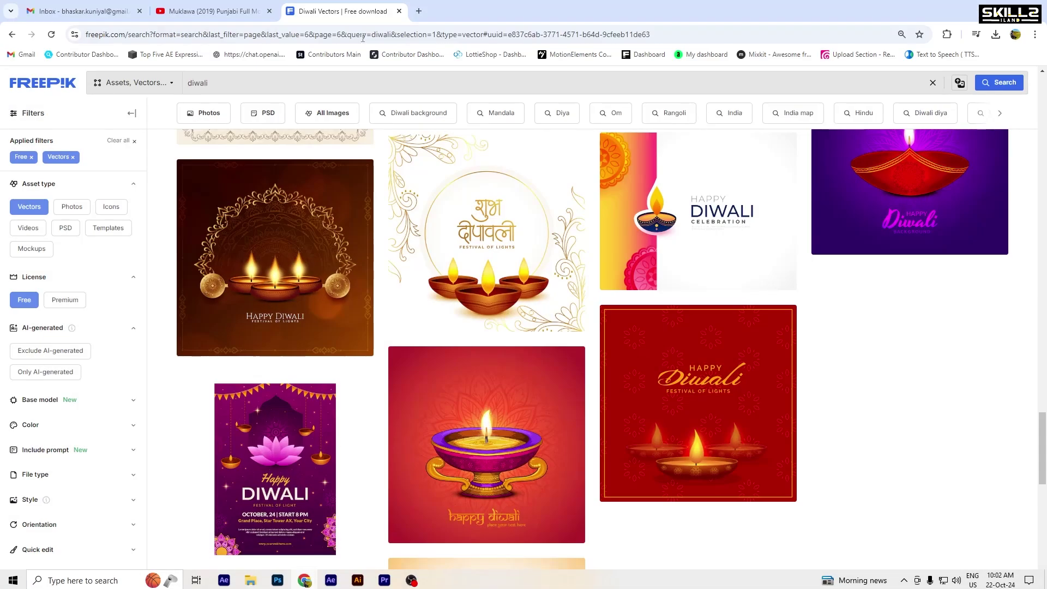
Step: Load skillsiland.com in a new browser tab and go to its Expressions page
left_click(418, 11)
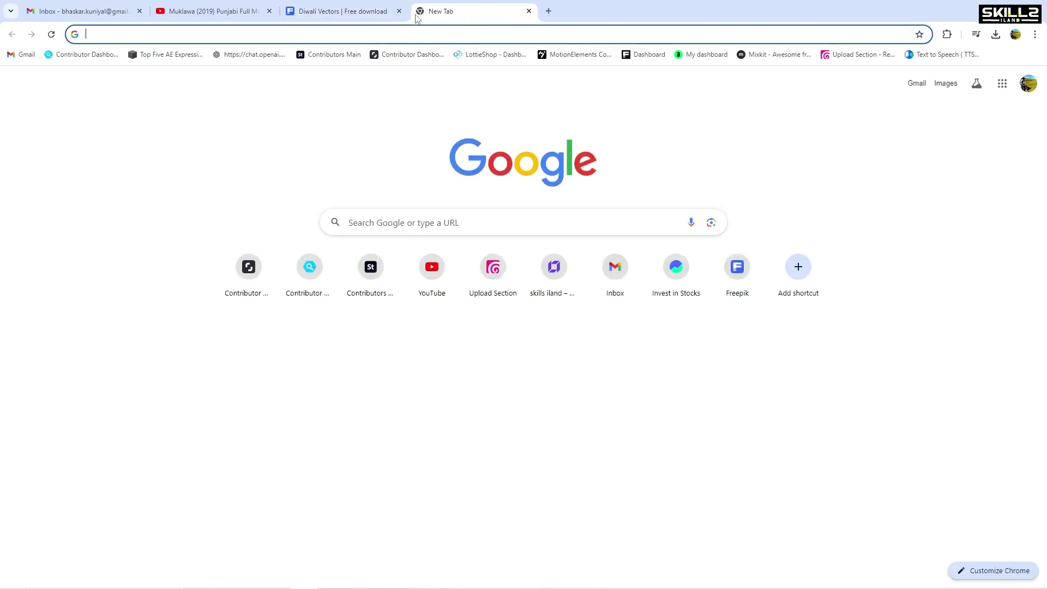
type("skills")
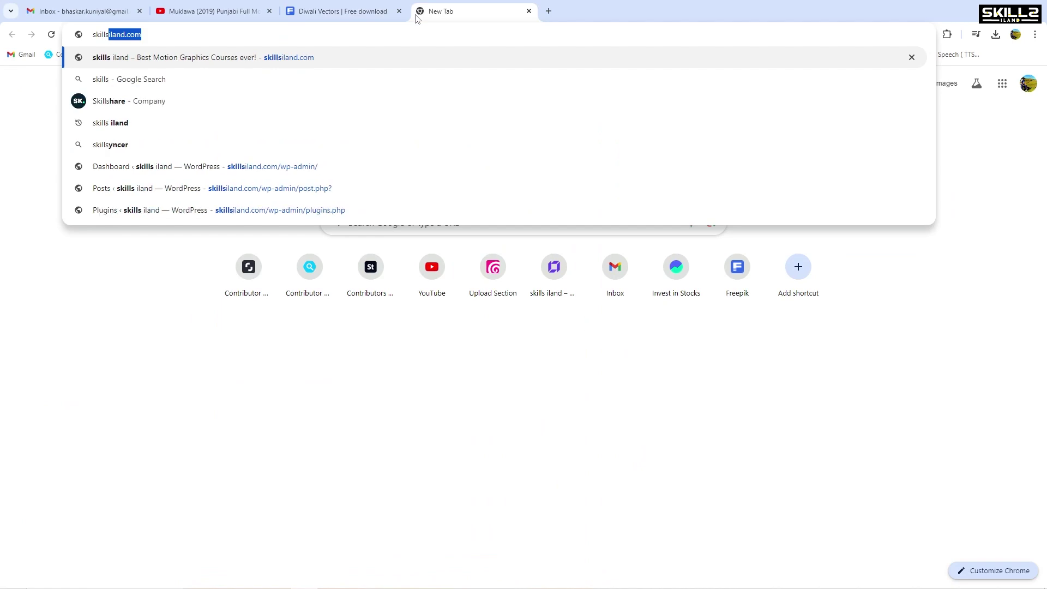
key("Return")
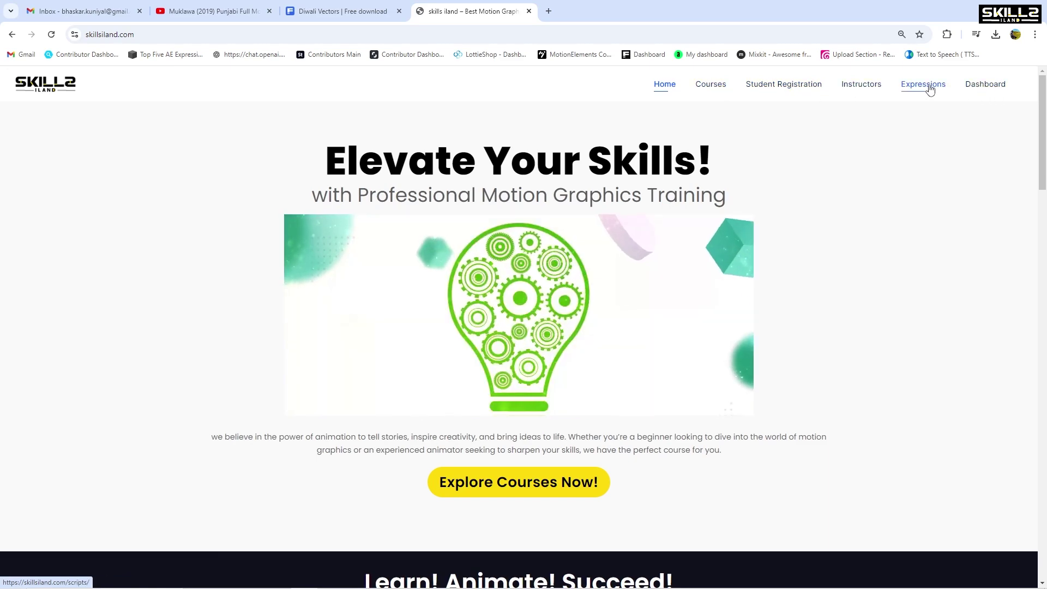
left_click(930, 89)
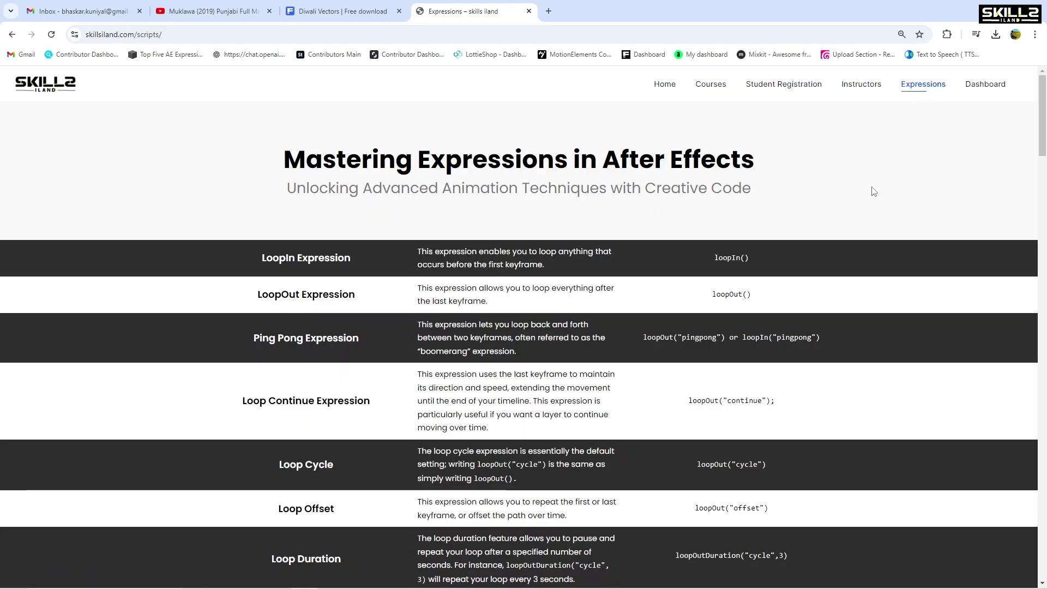
Step: Copy the Inertial Bounce Expression code and return to After Effects
scroll(617, 303, "down", 2)
scroll(617, 304, "down", 2)
scroll(708, 220, "down", 6)
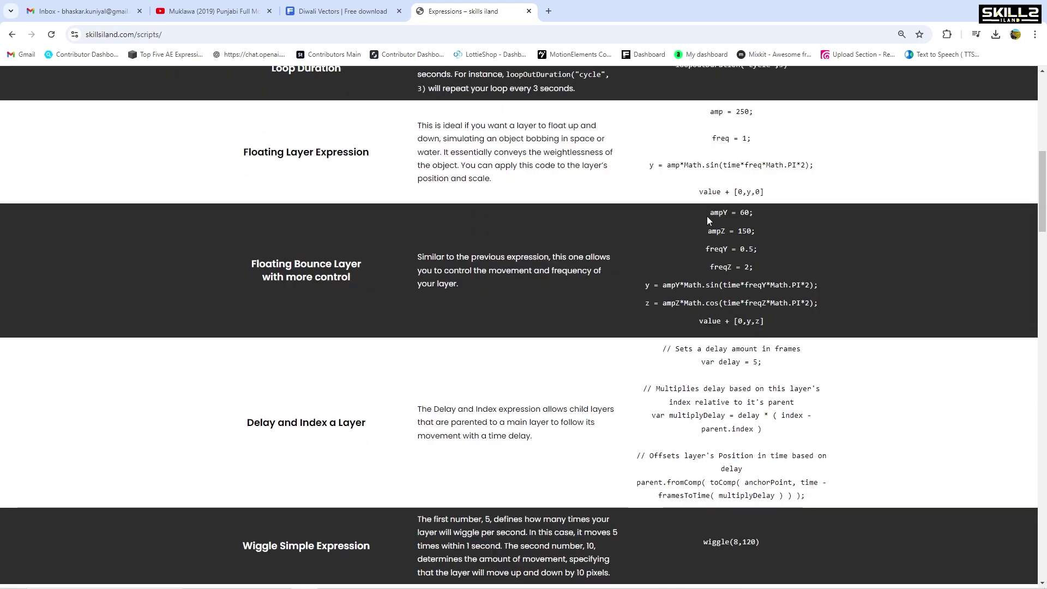
scroll(709, 220, "down", 2)
scroll(709, 221, "down", 4)
scroll(709, 220, "down", 5)
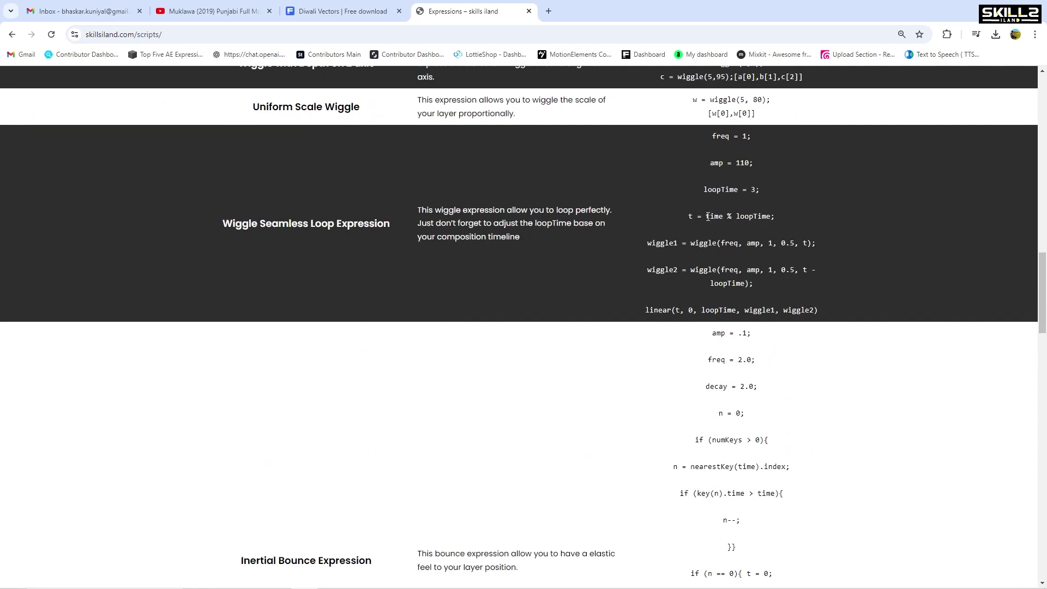
scroll(709, 220, "down", 2)
scroll(708, 218, "down", 5)
scroll(709, 216, "up", 2)
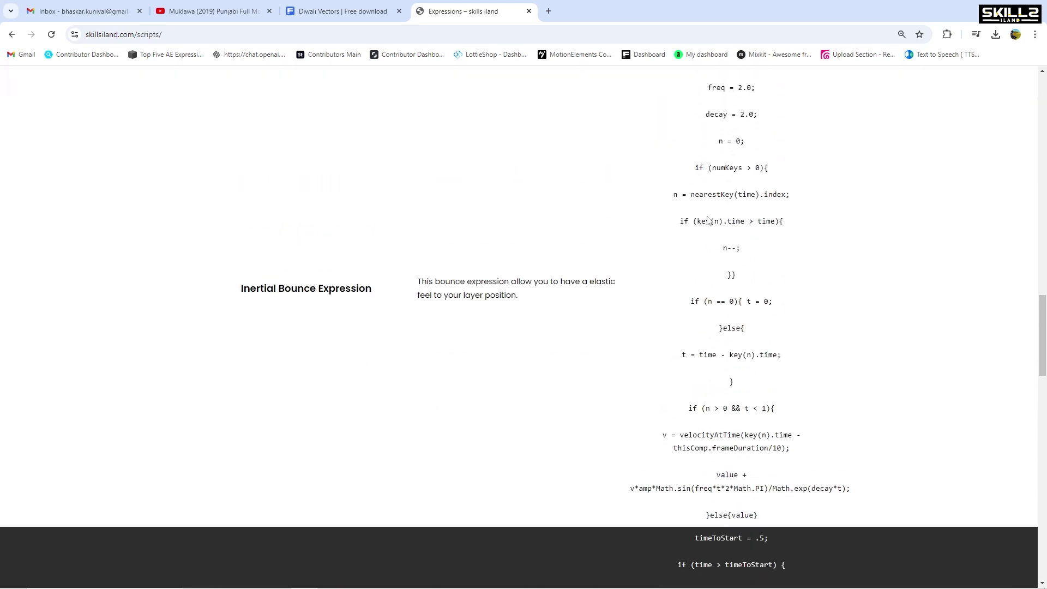
scroll(709, 211, "up", 2)
left_click_drag(714, 172, 778, 388)
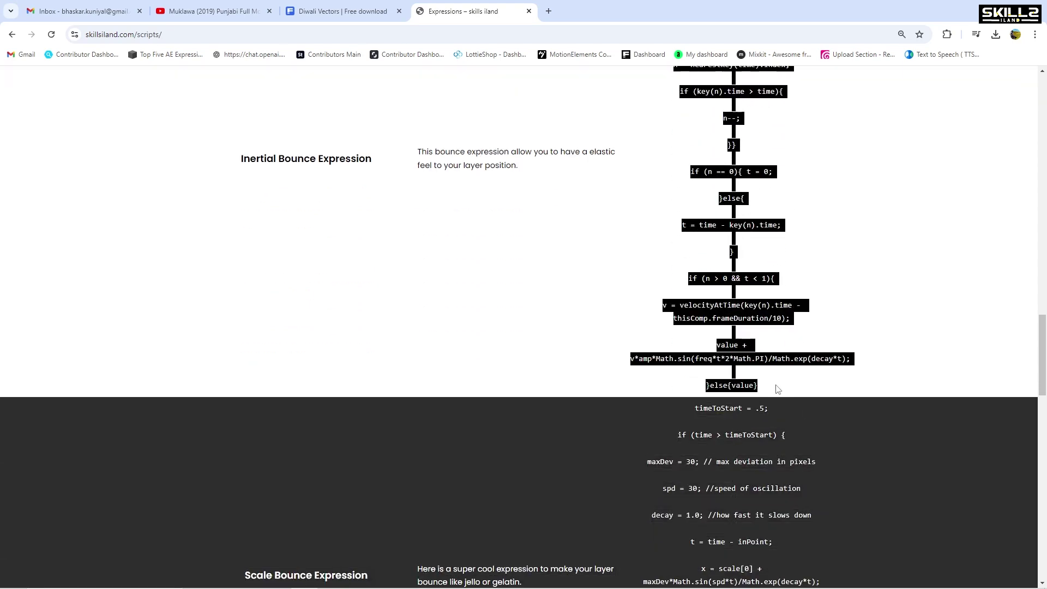
key("alt+Tab")
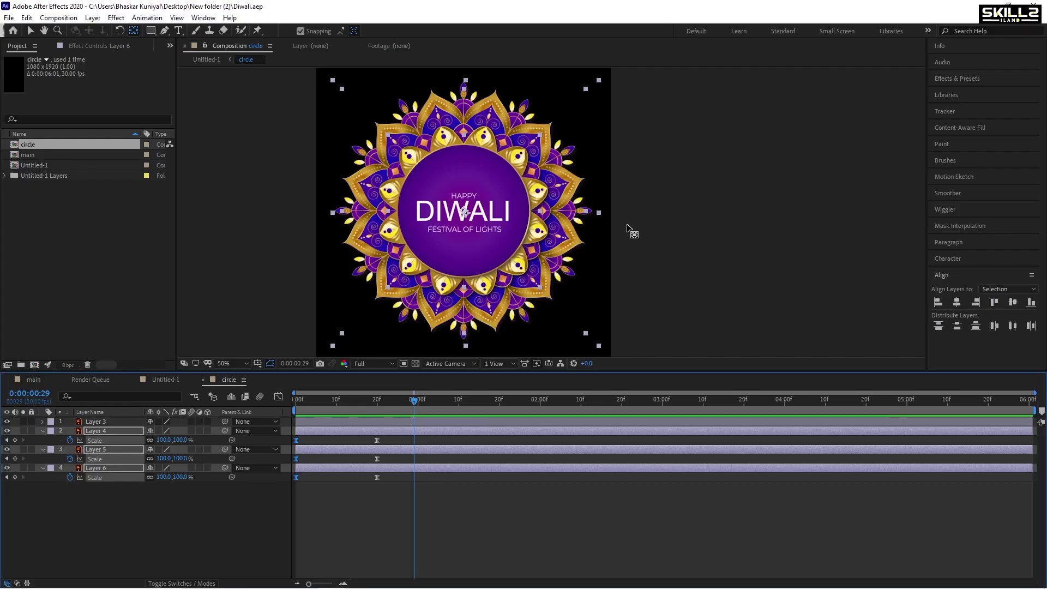
Step: Paste the Inertial Bounce expression into the Scale property of Layers 6, 5 and 4
left_click(63, 482)
left_click(70, 476, "alt")
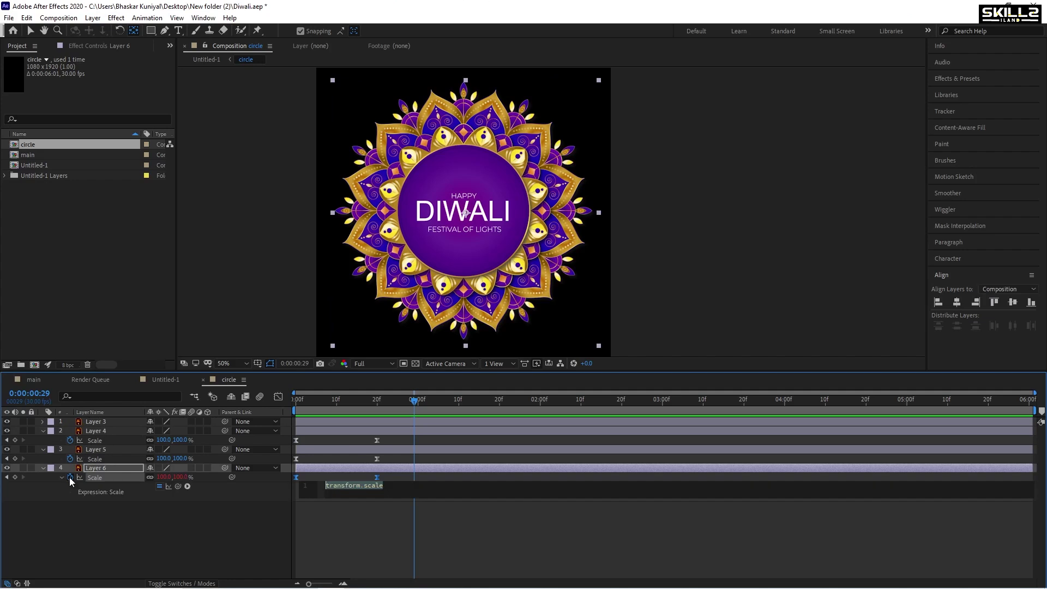
key("ctrl+v")
left_click(70, 458, "alt")
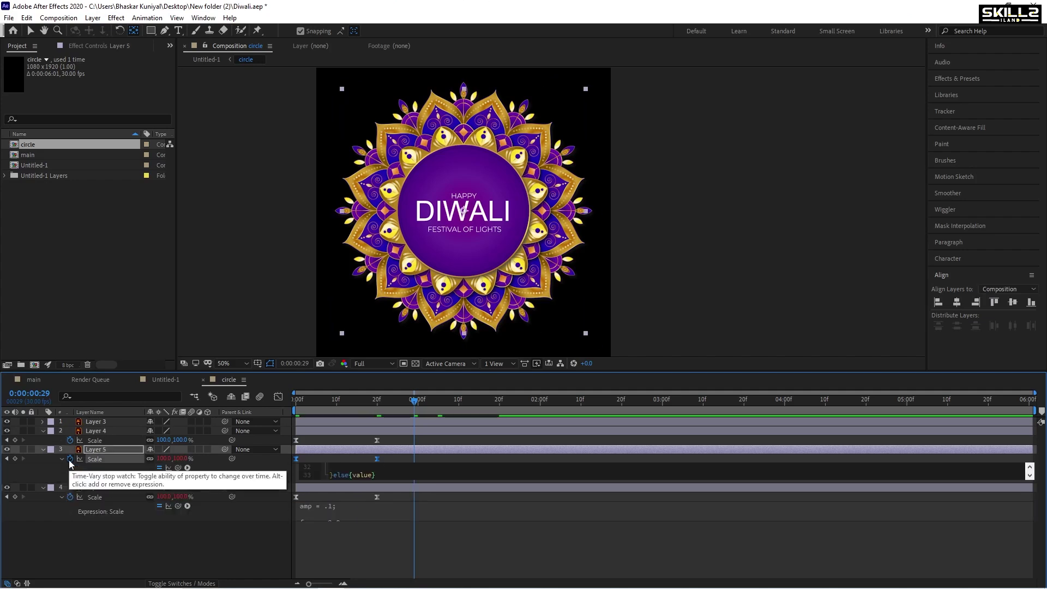
key("ctrl+v")
left_click(96, 430)
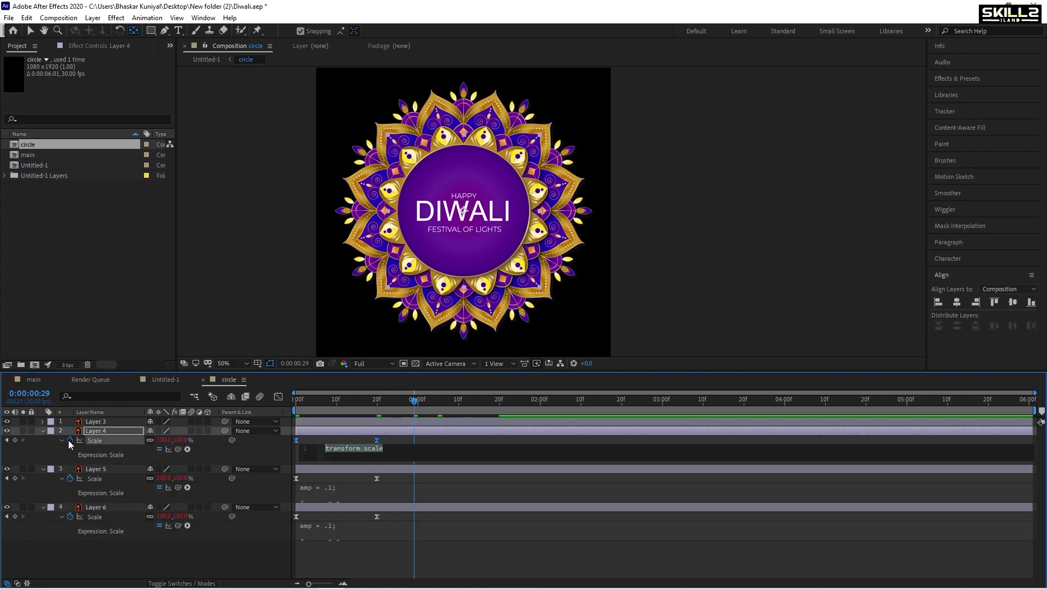
left_click(69, 439, "alt")
key("ctrl+v")
Step: Preview the bounce, then make the three 20f Scale keyframes linear
left_click(297, 398)
key("space")
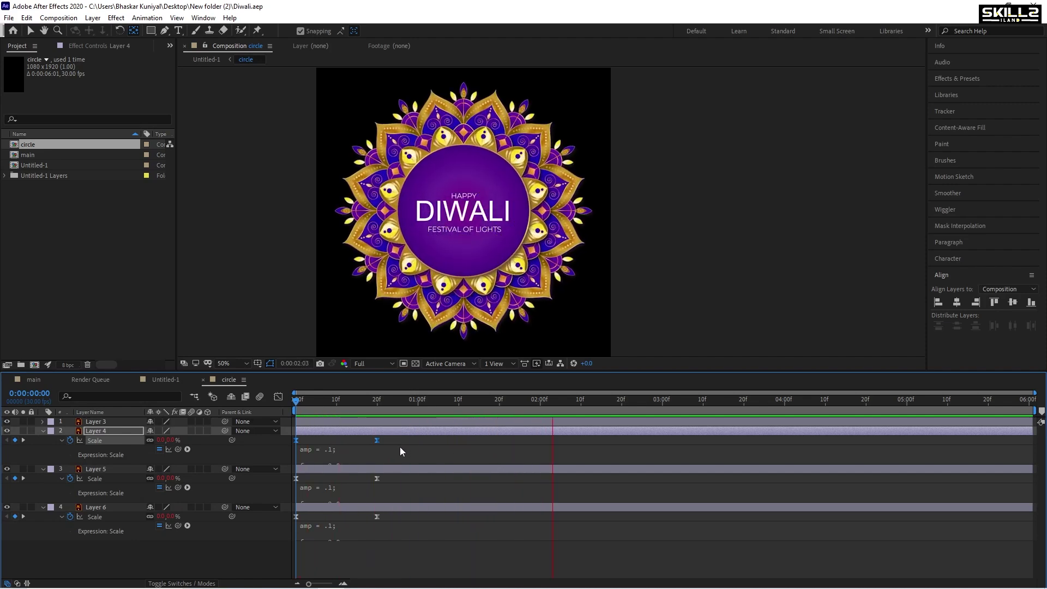
left_click_drag(391, 437, 370, 531)
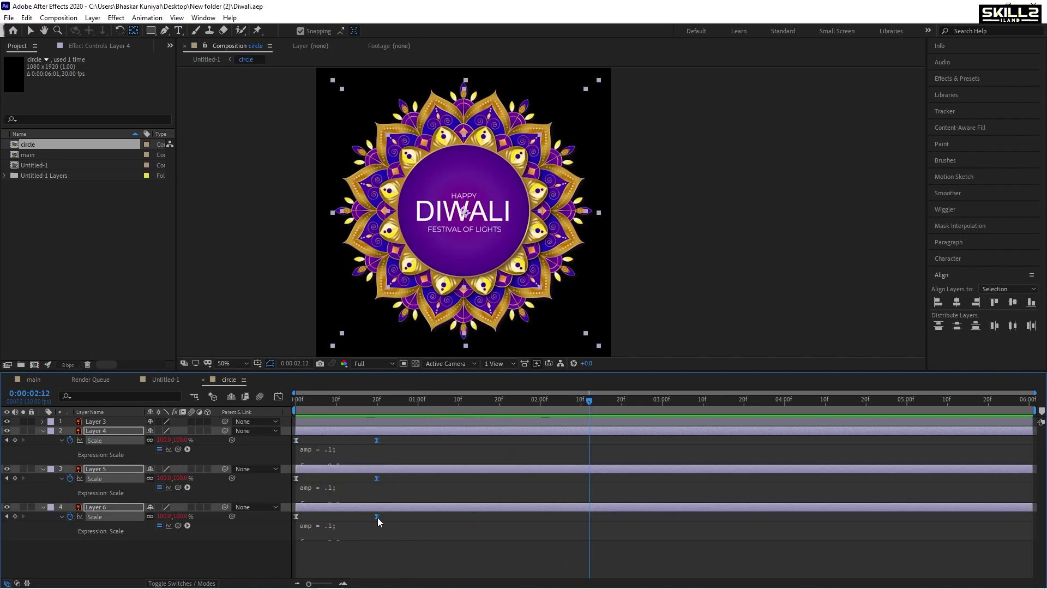
mouse_move(377, 518)
left_click(377, 516, "ctrl")
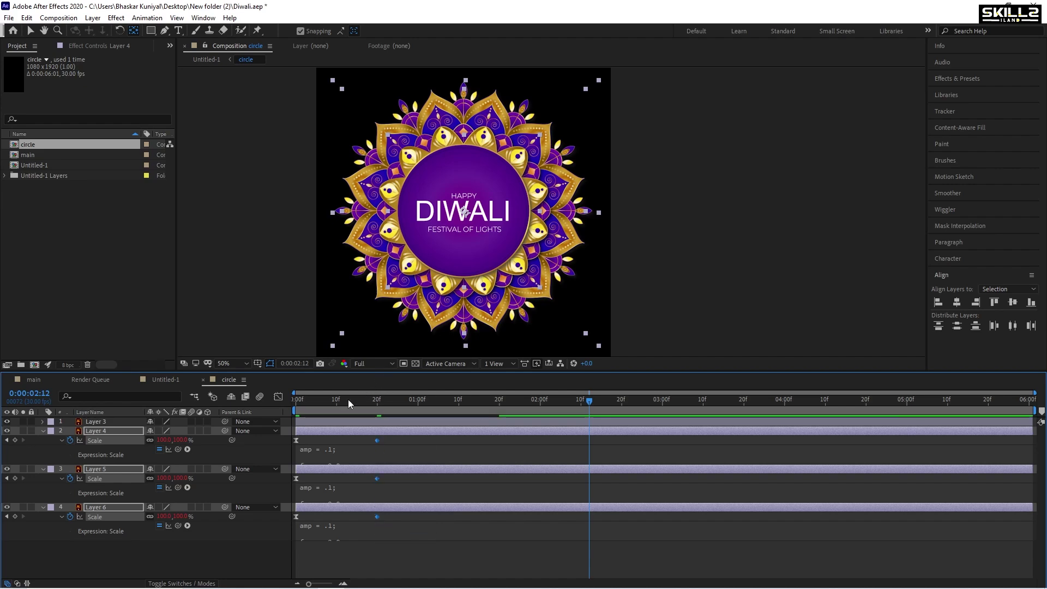
Step: Preview the bounce, nudge the Scale keyframes earlier, and reveal only animated Scale properties
left_click_drag(347, 399, 247, 407)
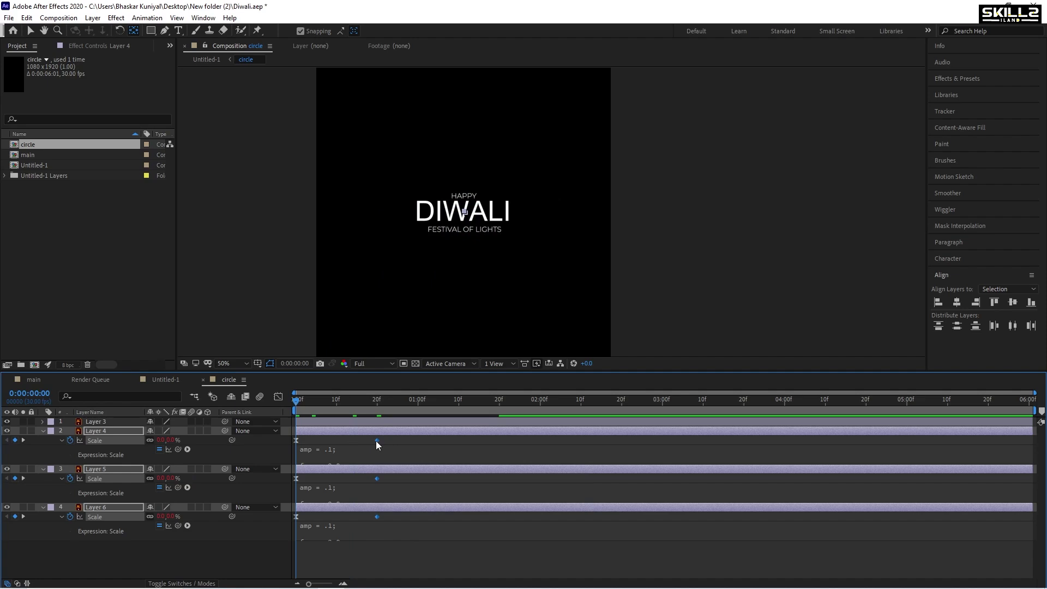
key("space")
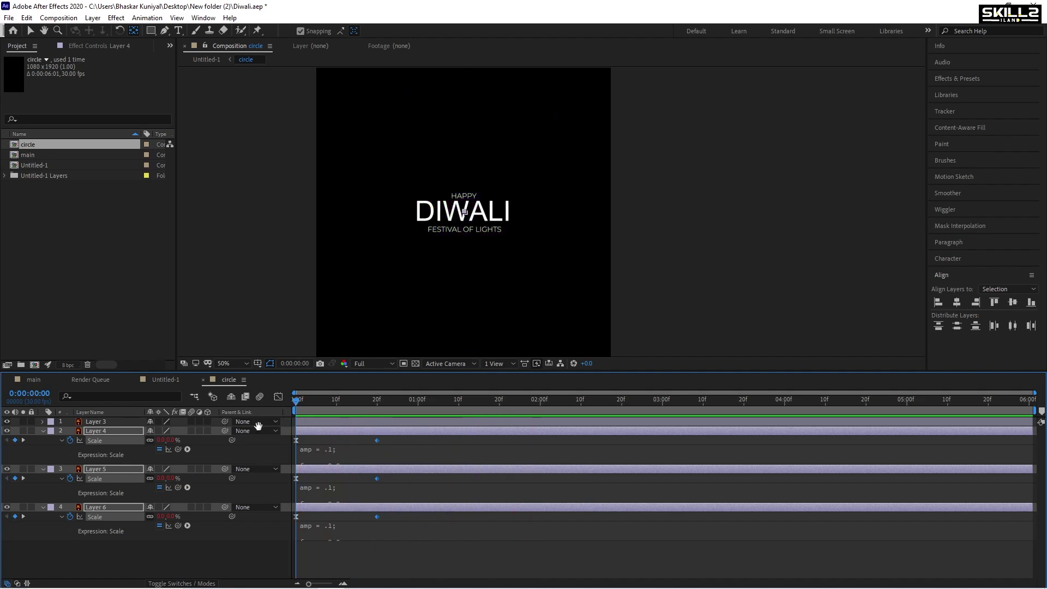
mouse_move(394, 439)
left_mouse_down()
mouse_move(365, 524)
mouse_move(349, 516)
left_mouse_up()
key("Home")
key("space")
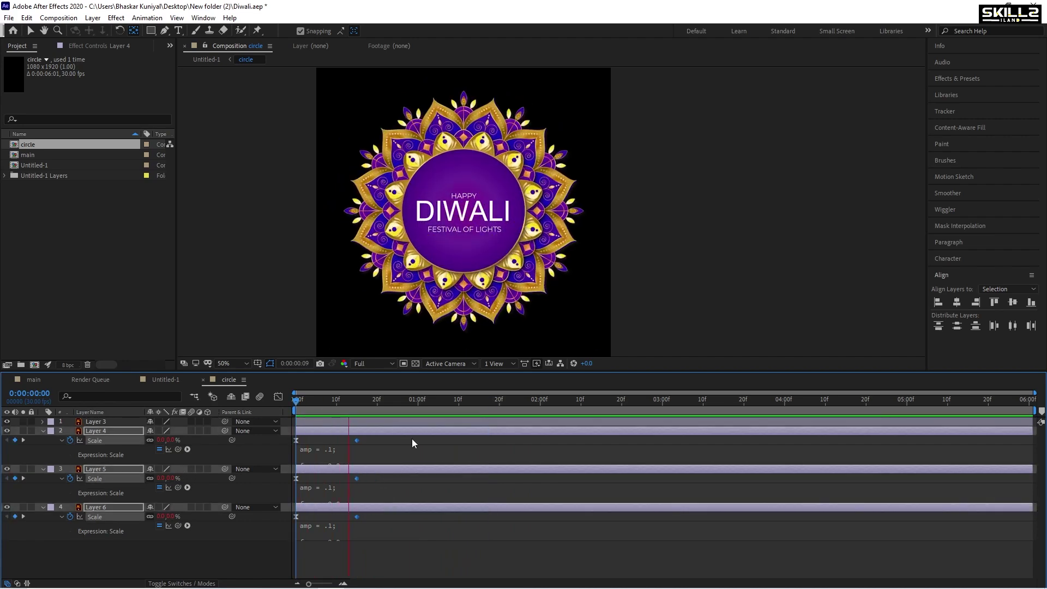
key("space")
key("ctrl+a")
left_click(43, 430)
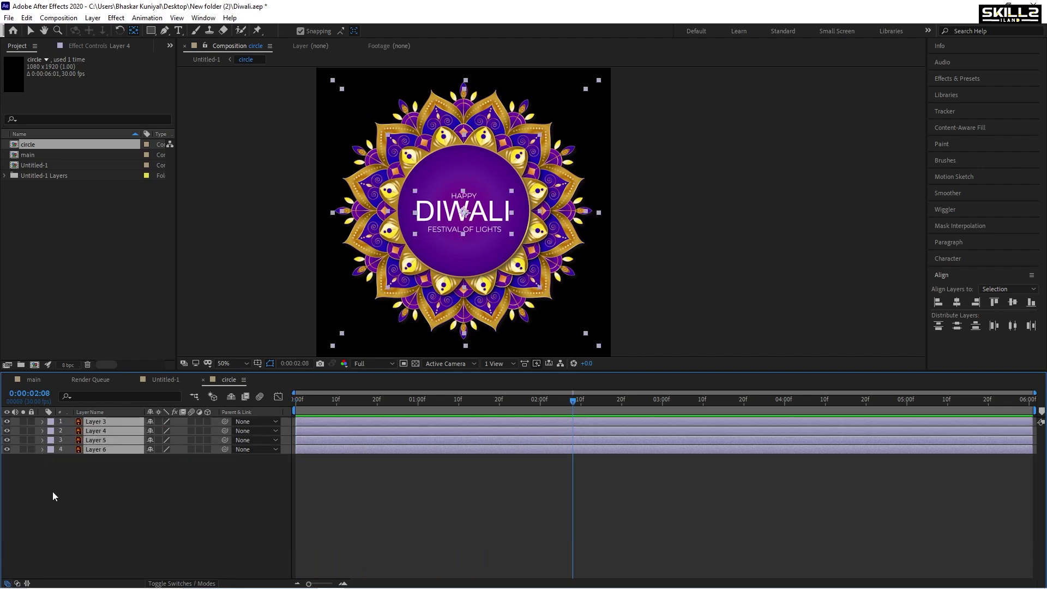
key("u")
left_click(86, 489)
key("Home")
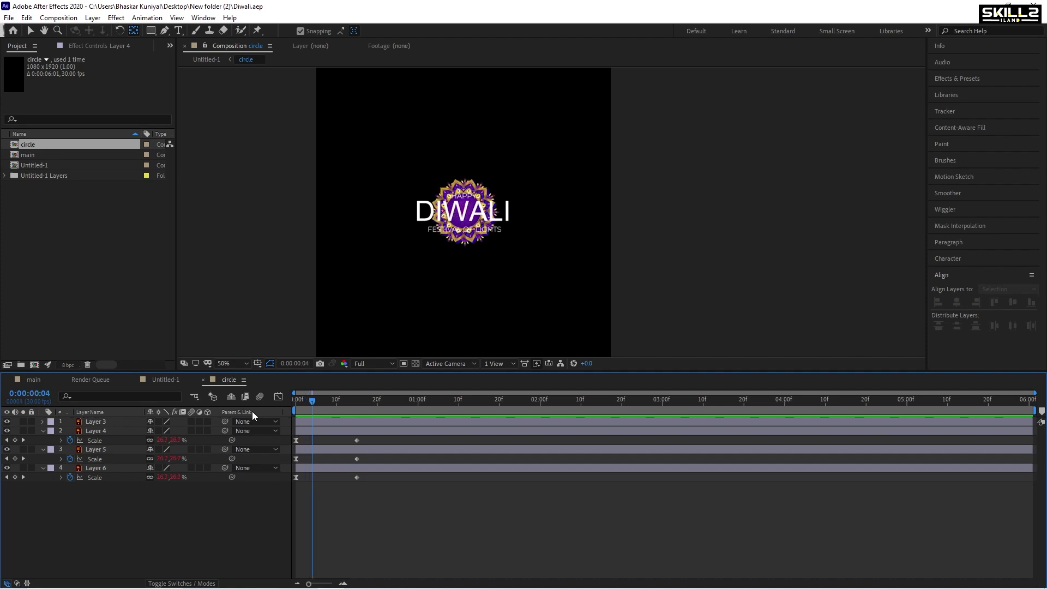
Step: Offset Layer 5's Scale keyframes to frame 5 and Layer 4's to 10f, then preview
mouse_move(378, 463)
left_mouse_down()
mouse_move(293, 455)
mouse_move(317, 464)
left_mouse_up()
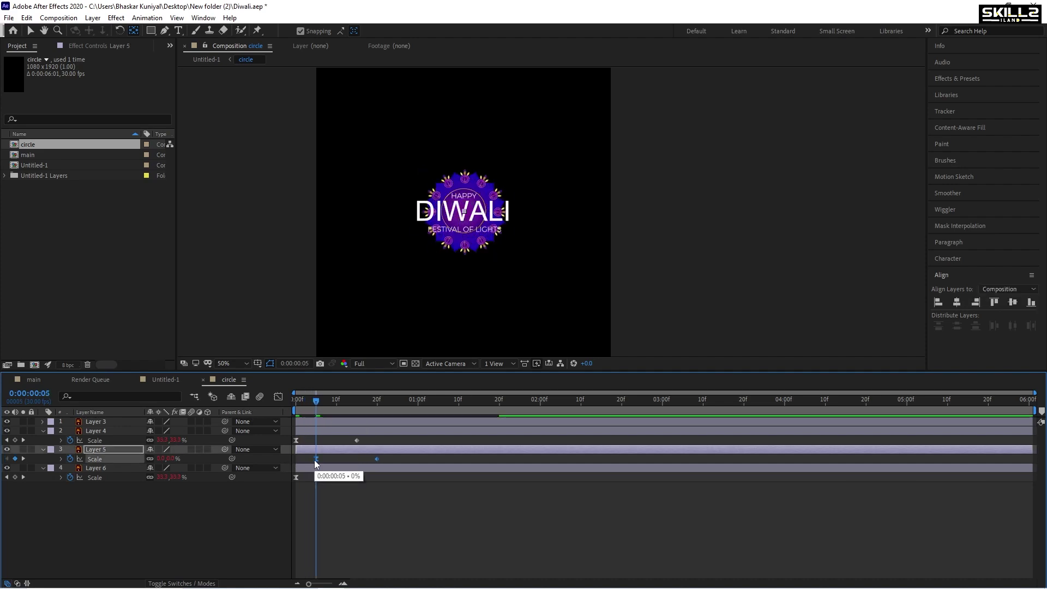
key("space")
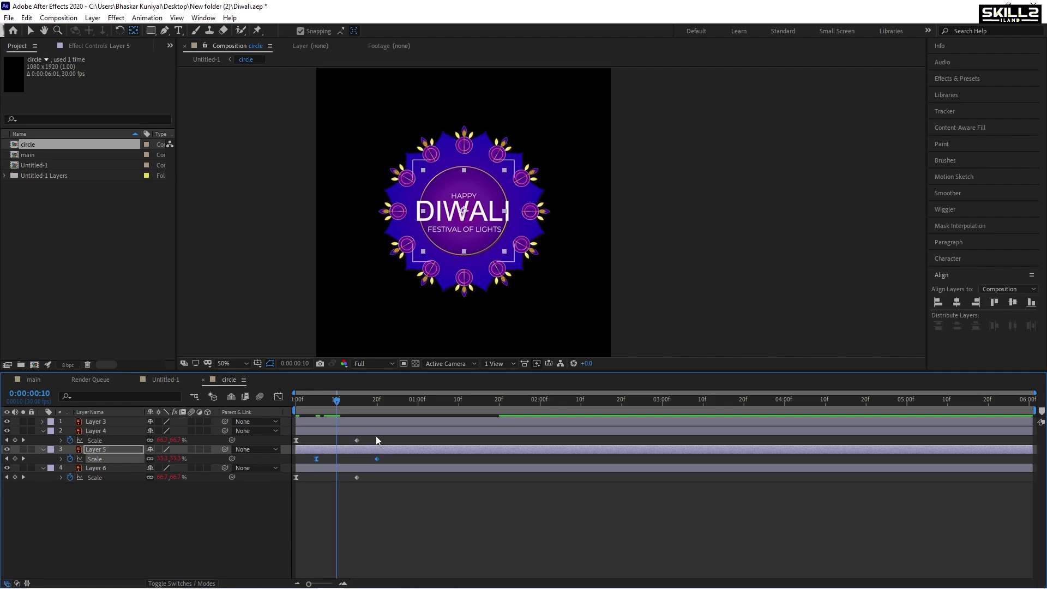
mouse_move(377, 440)
left_mouse_down()
mouse_move(287, 447)
mouse_move(338, 444)
left_mouse_up()
key("Home")
key("space")
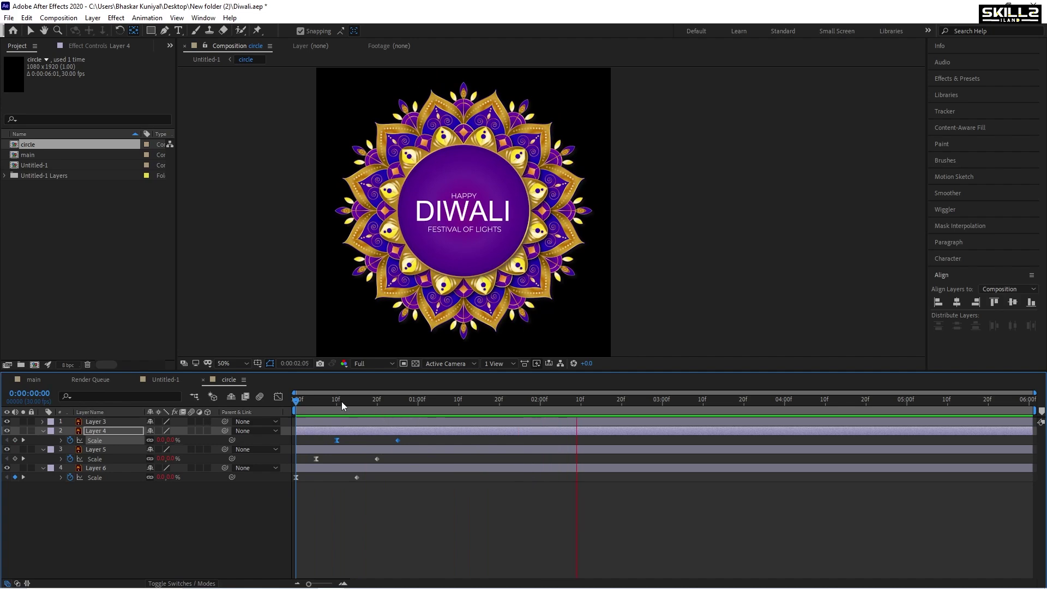
key("space")
key("space")
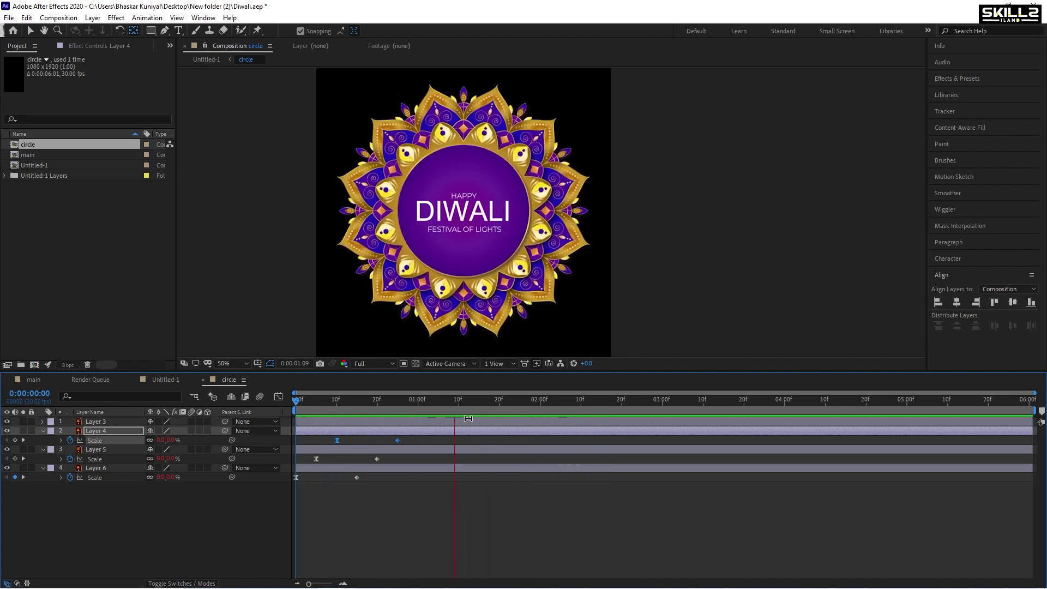
Step: Collapse the Scale rows and add a new text layer reading HAPPY
left_click(42, 432)
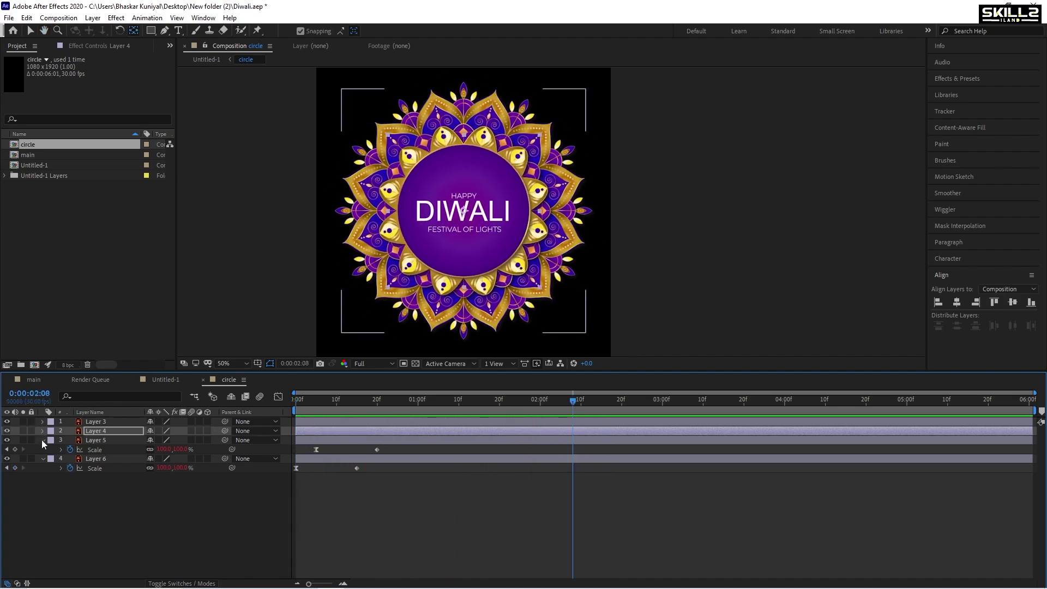
left_click(42, 439)
left_click(42, 449)
left_click(97, 421)
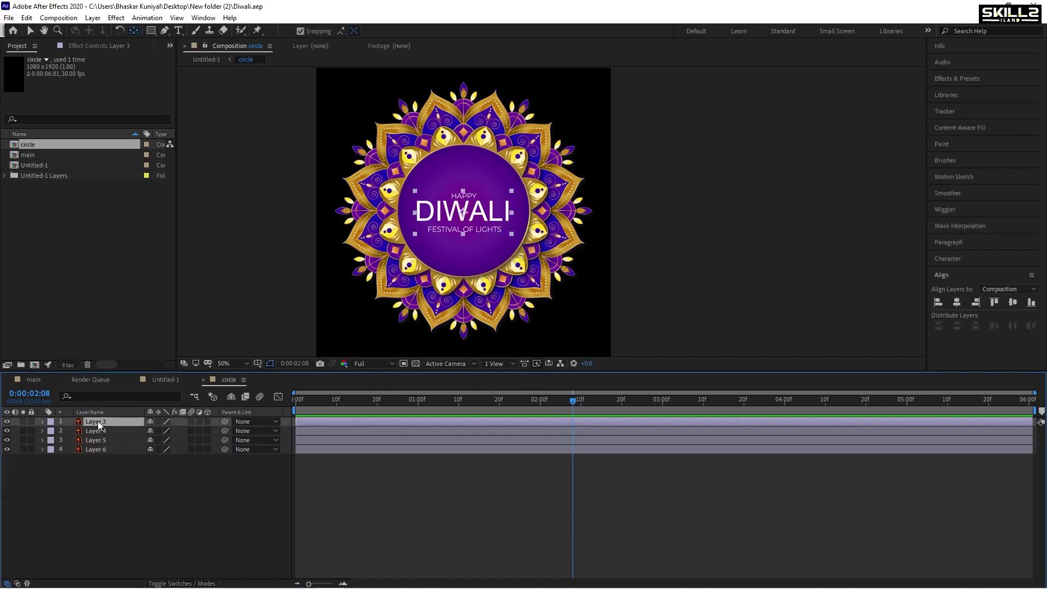
right_click(83, 479)
mouse_move(137, 359)
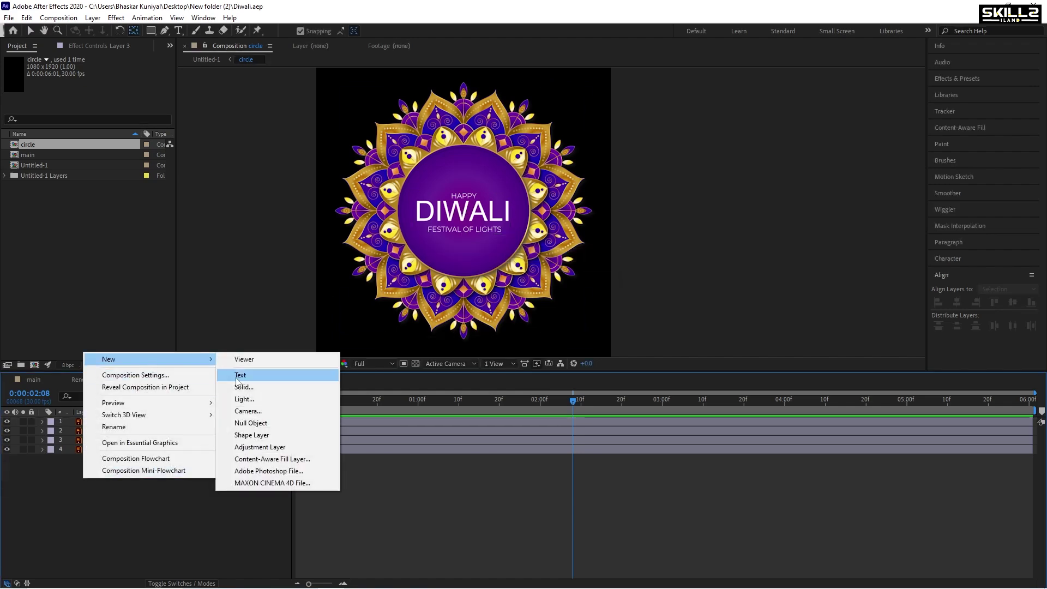
left_click(240, 375)
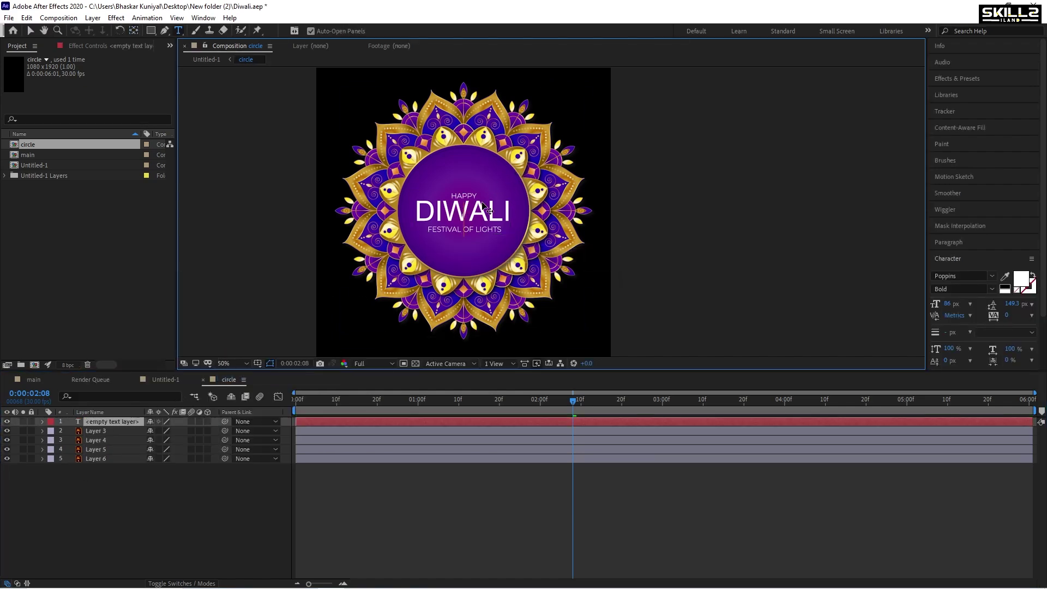
scroll(483, 207, "up", 2)
type("H")
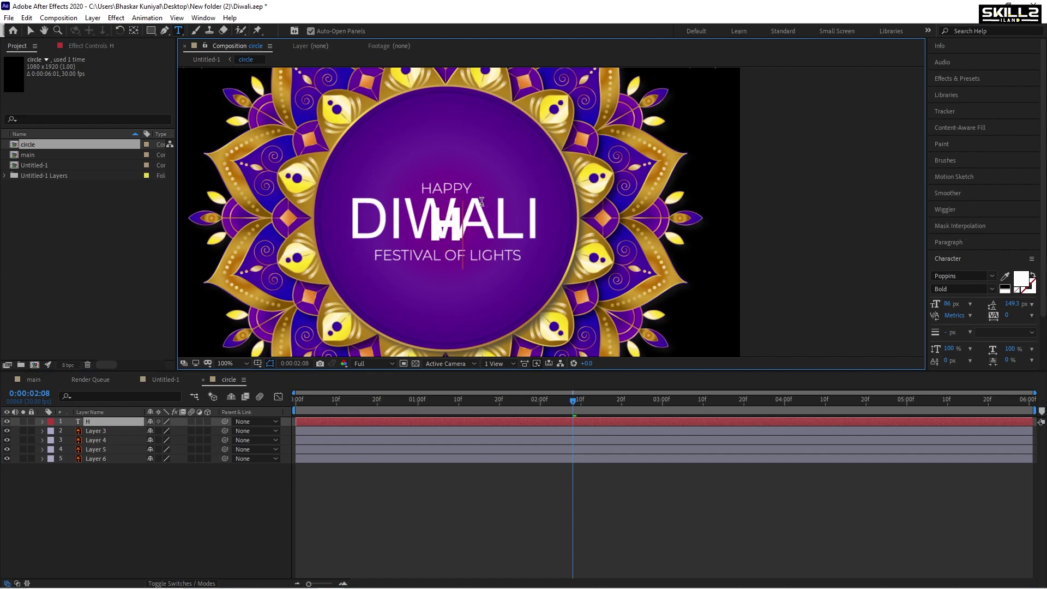
type("APPY")
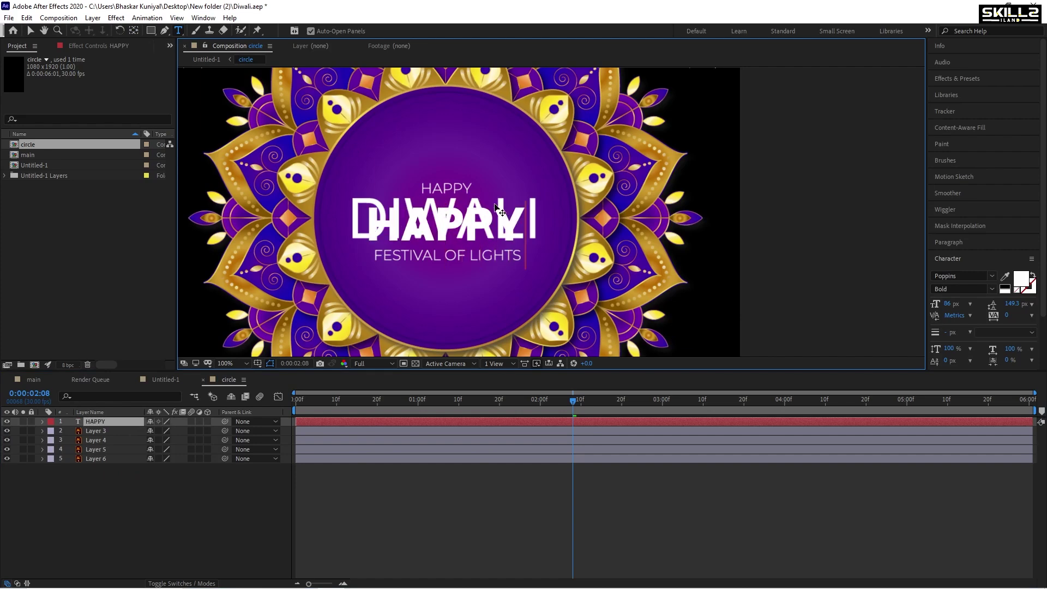
left_click(105, 421)
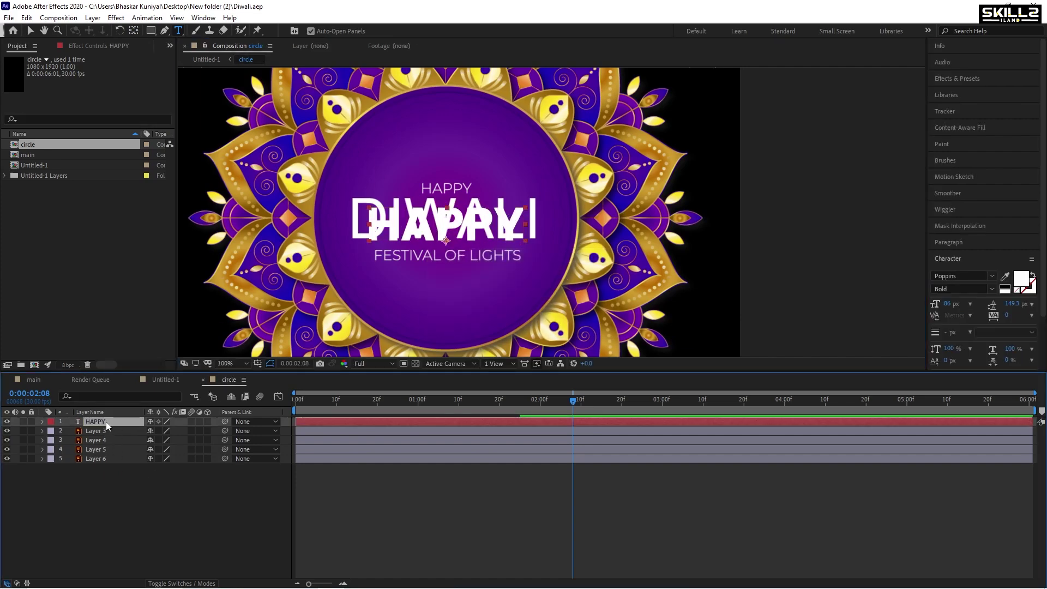
Step: Position HAPPY above DIWALI and set it to Poppins Regular at 36 px
key("shift+Up")
key("shift+Up")
key("shift+Up")
key("shift+Up")
key("shift+Up")
key("shift+Up")
key("shift+Up")
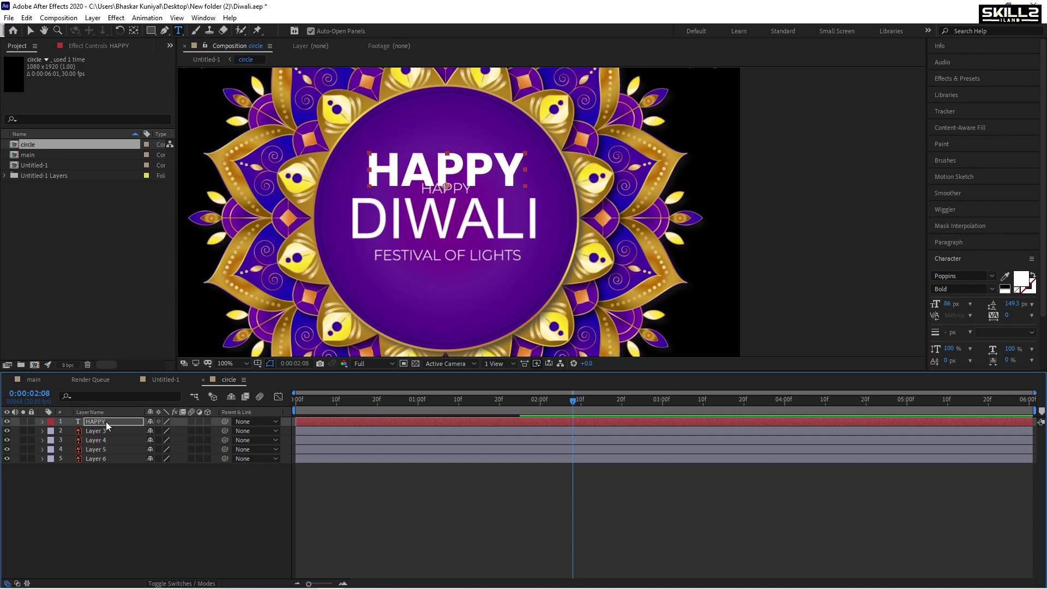
key("shift+Down")
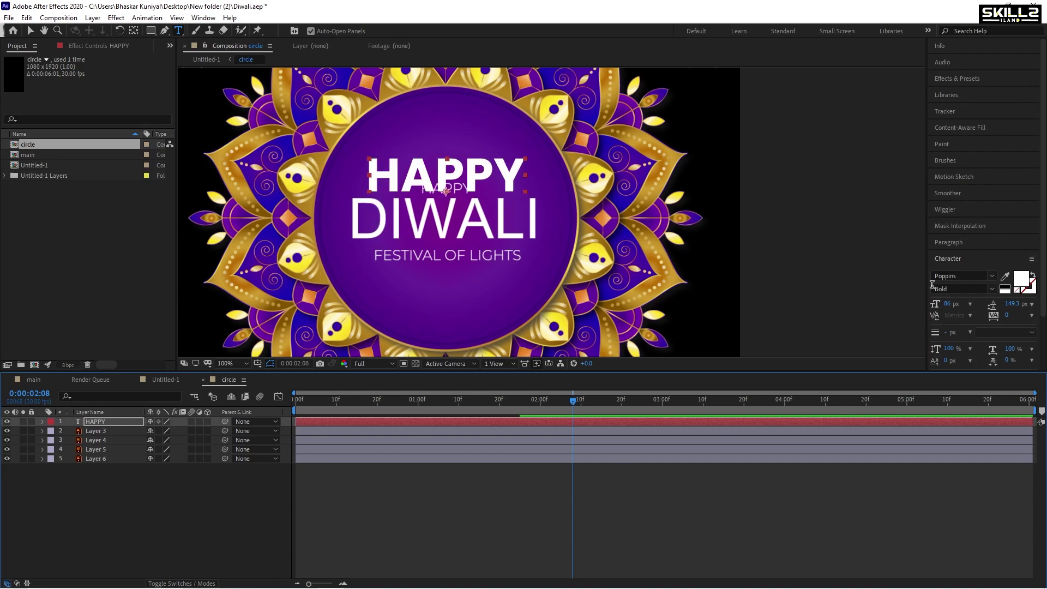
left_click(992, 289)
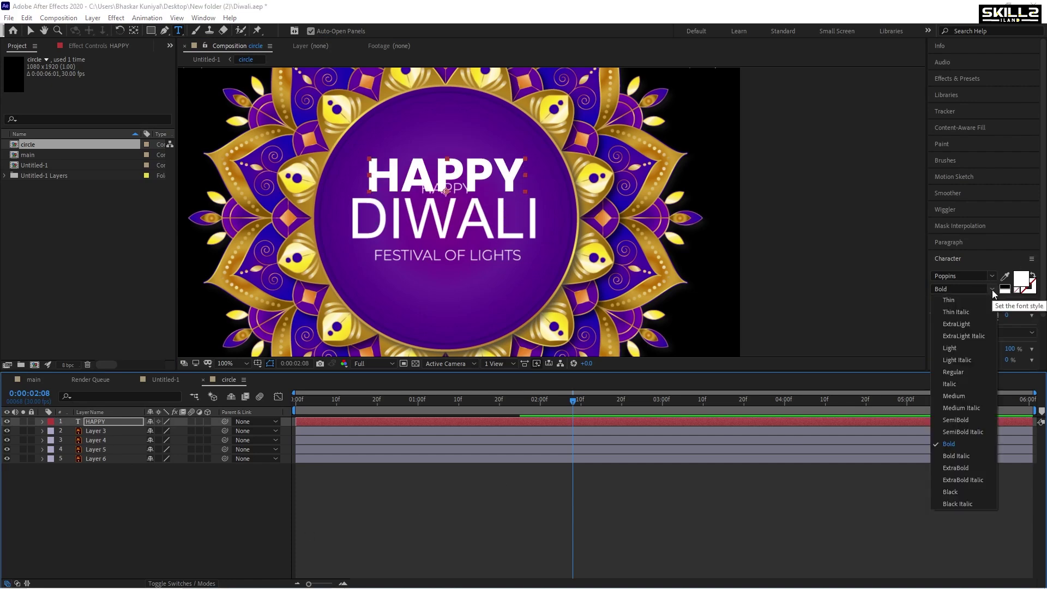
left_click(960, 373)
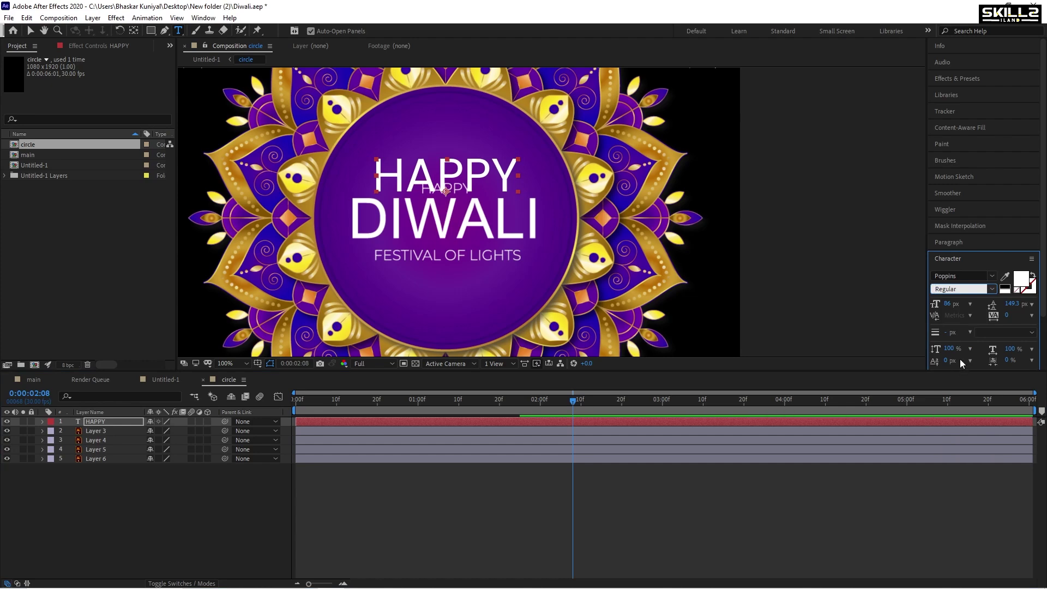
left_click_drag(952, 307, 927, 309)
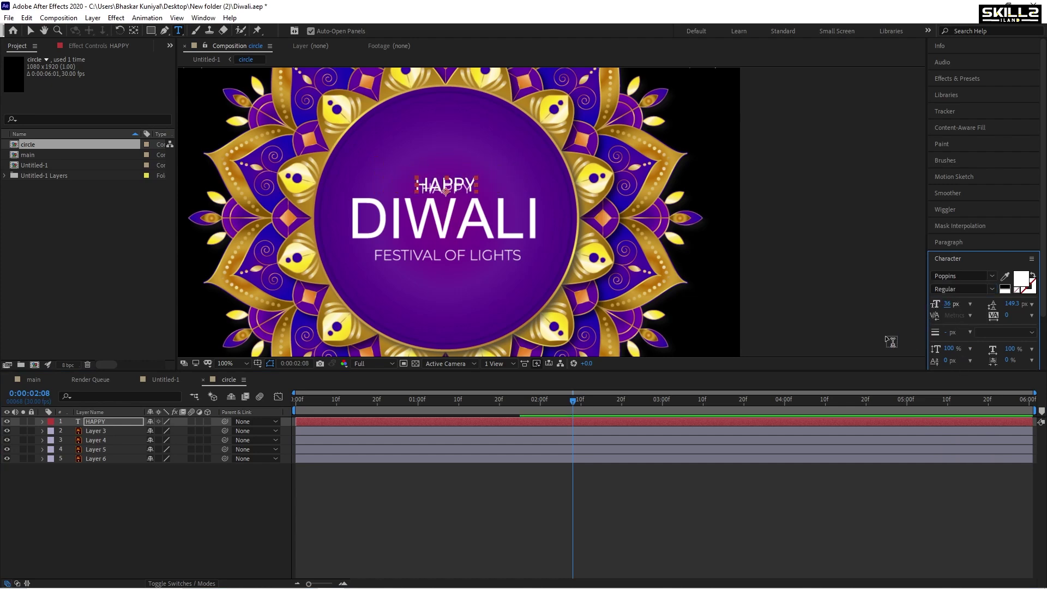
left_click(101, 541)
left_click(107, 421)
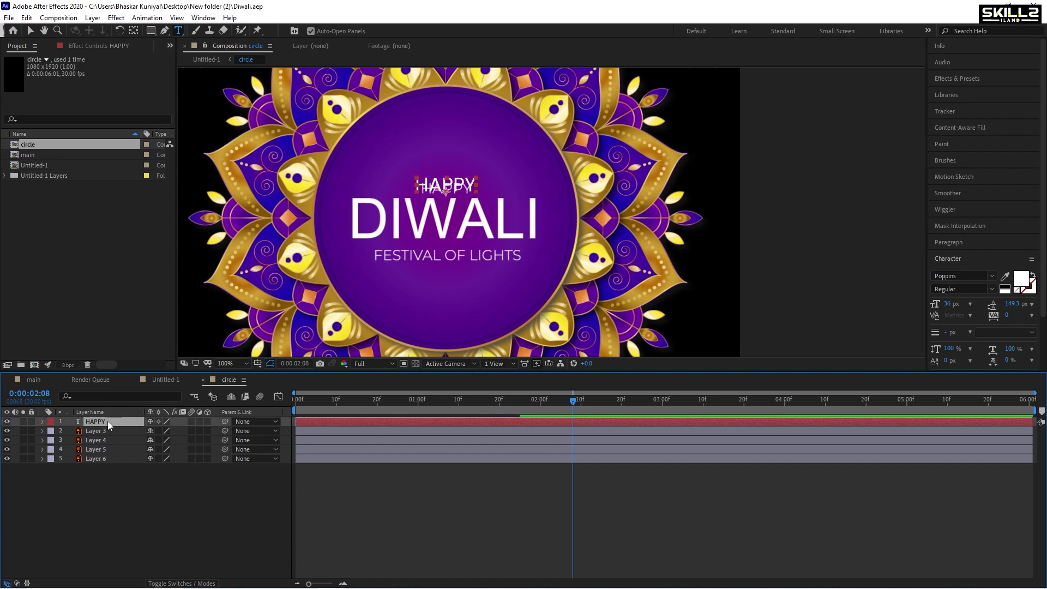
Step: Duplicate HAPPY, move the copy down, retype it as DIWALI in Poppins Bold, about 98 px
key("ctrl+d")
key("Return")
key("shift+Down")
key("shift+Down")
key("shift+Down")
key("shift+Down")
key("shift+Down")
key("shift+Down")
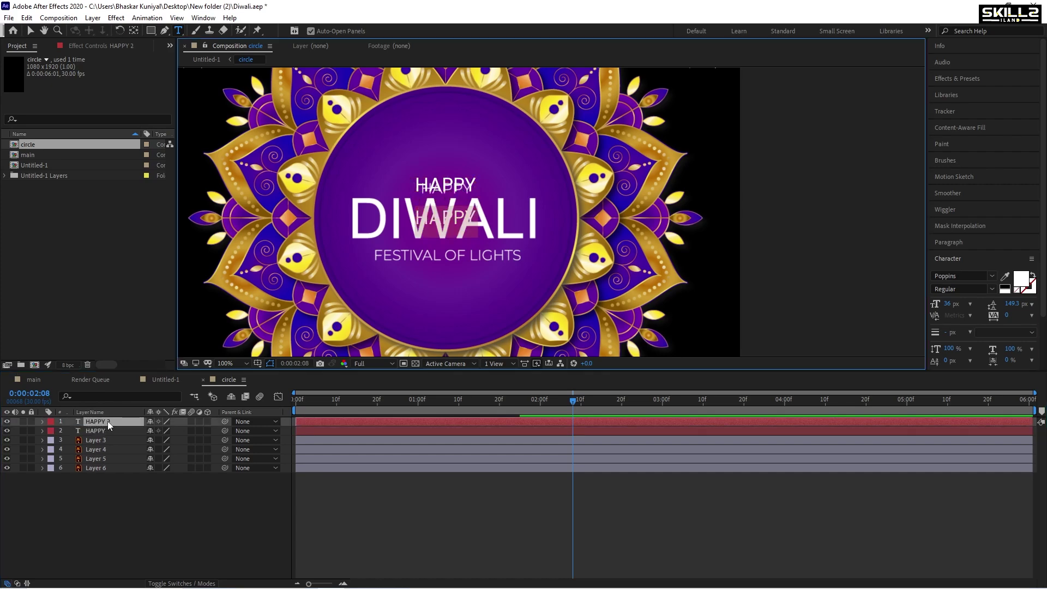
type("DIWALI")
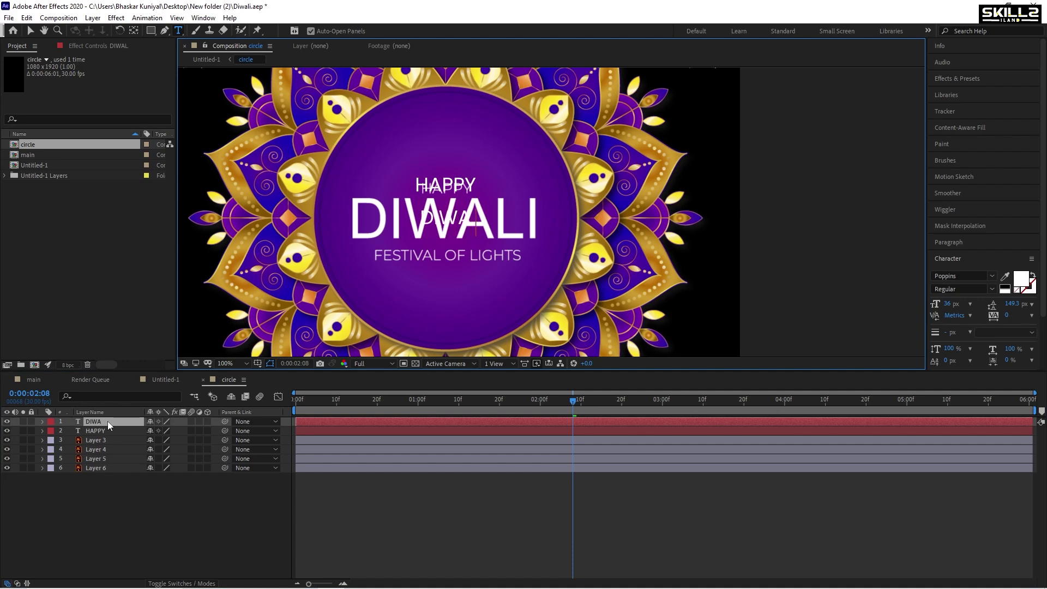
left_click(103, 423)
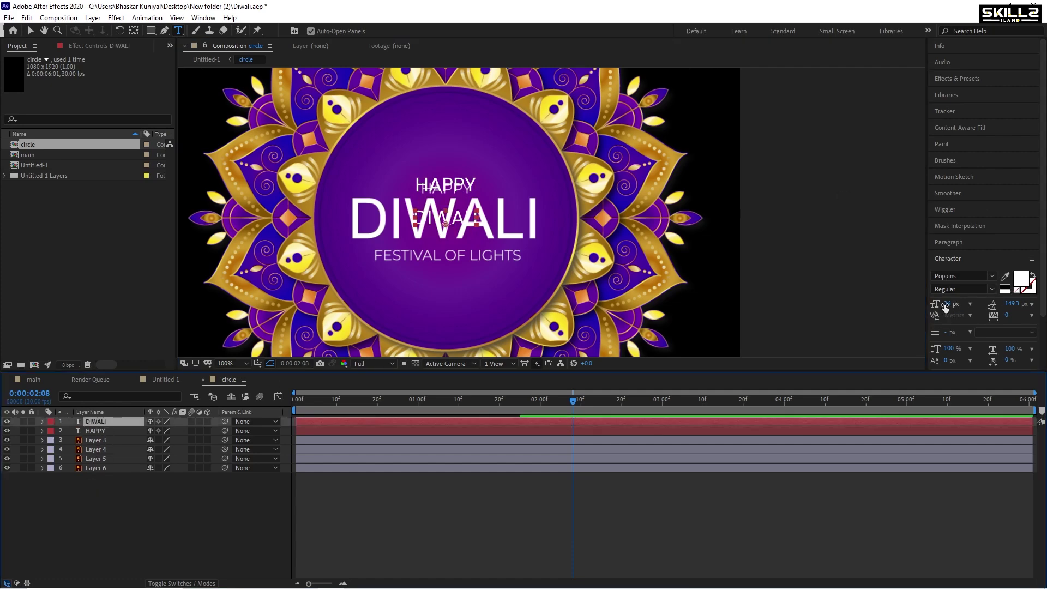
left_click(991, 288)
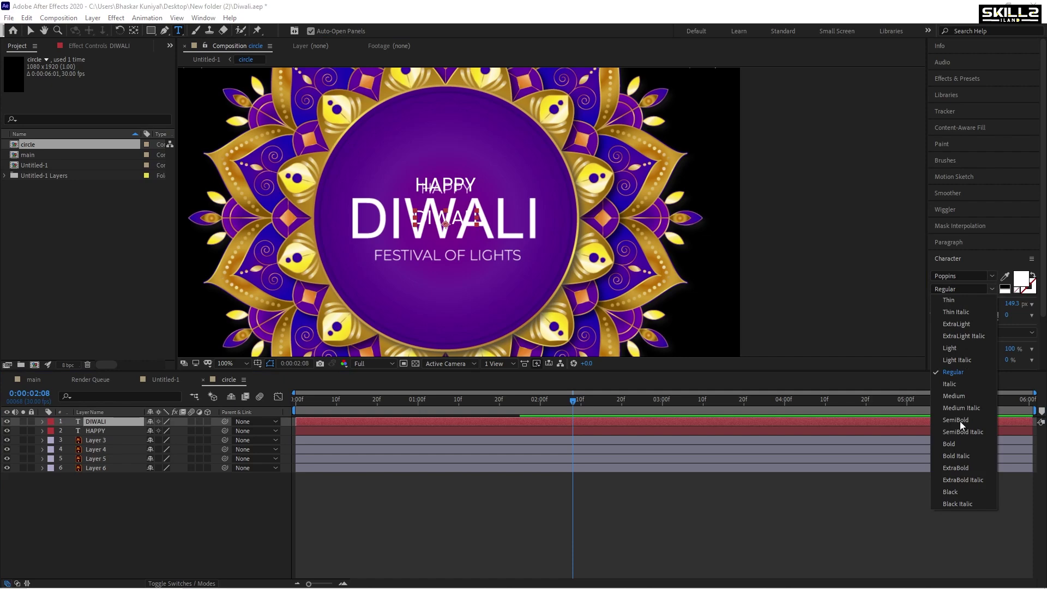
left_click(956, 444)
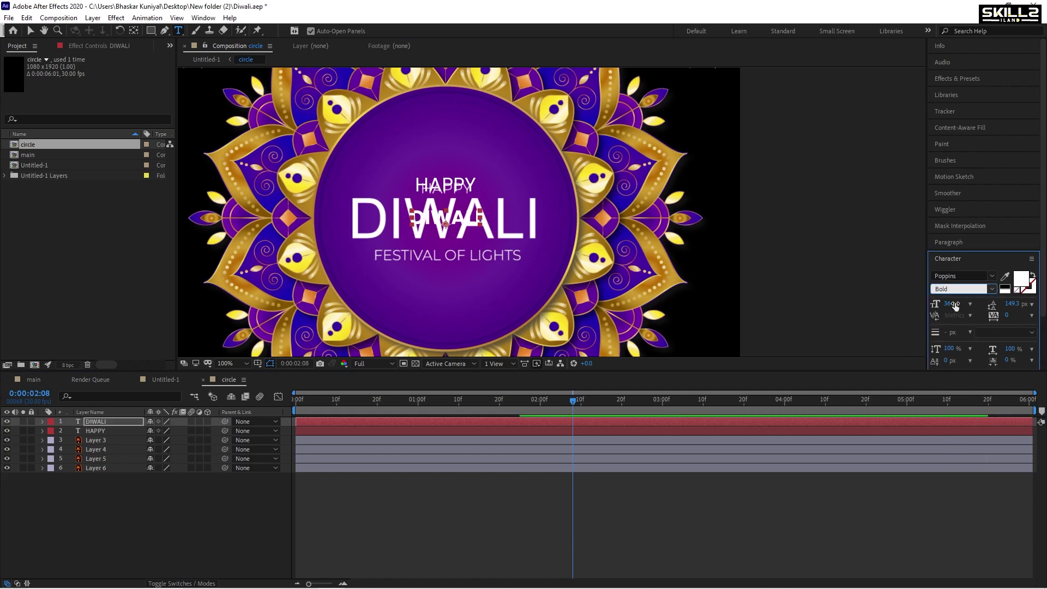
left_click_drag(955, 307, 980, 304)
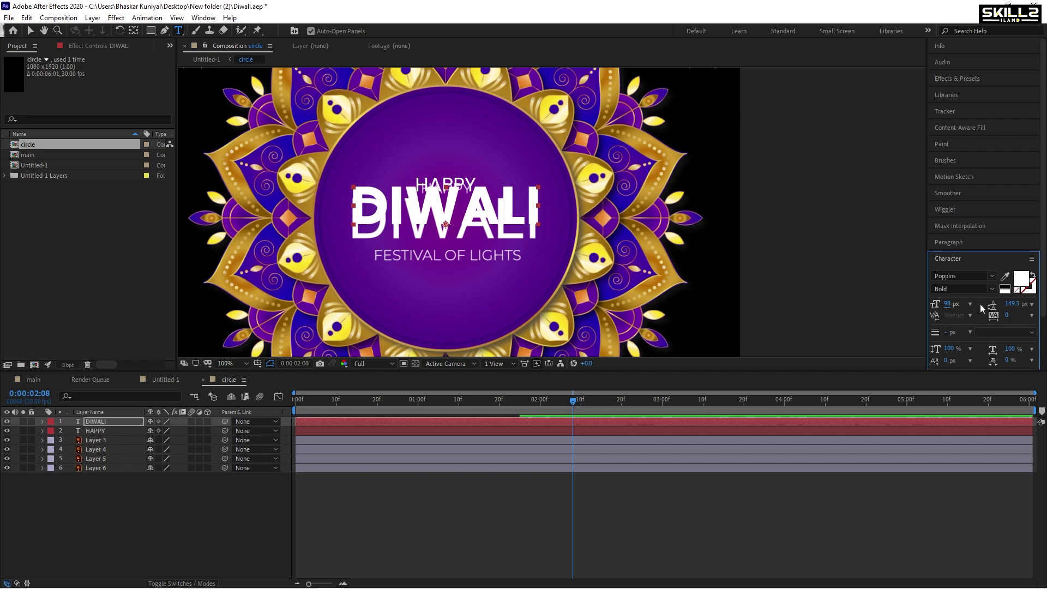
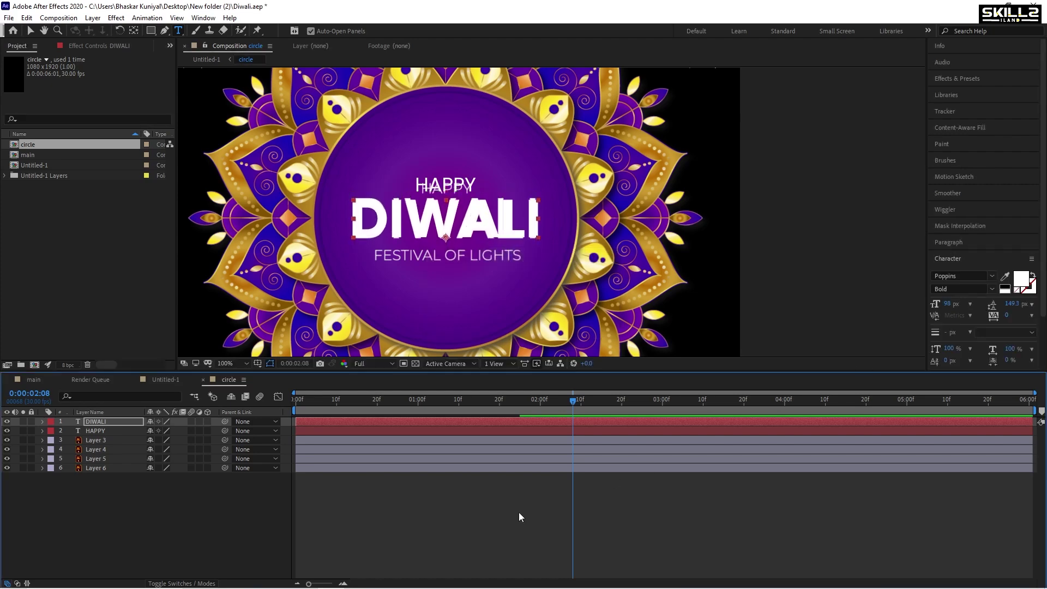
Step: Duplicate the HAPPY layer, move the copy to the top and retype it as FESTIVAL OF LIGHTS
left_click(99, 430)
key("ctrl+d")
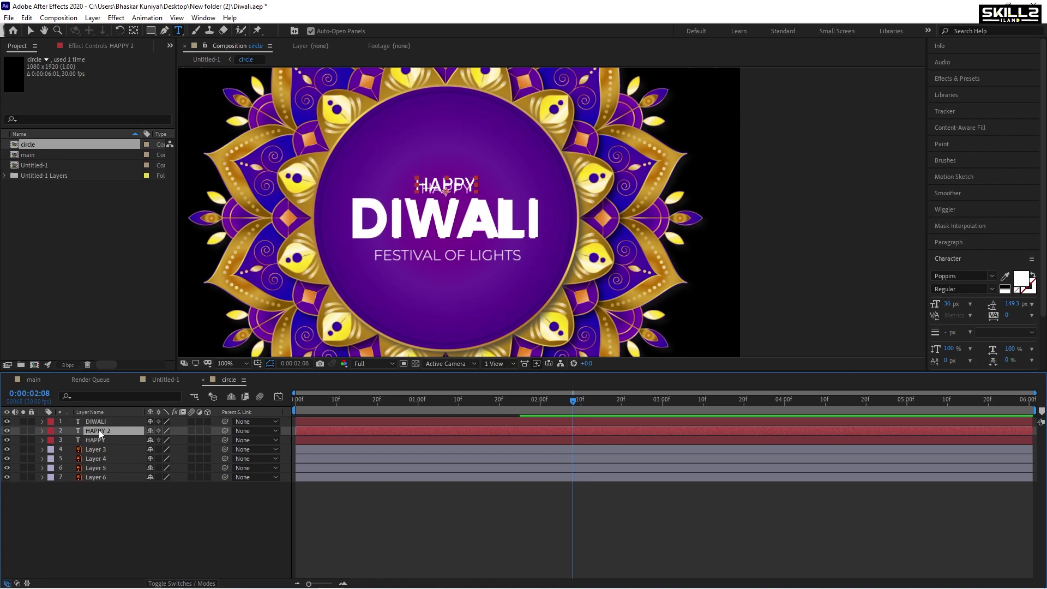
key("shift+Down")
key("shift+Down")
key("shift+Down")
key("shift+Down")
key("shift+Down")
key("shift+Down")
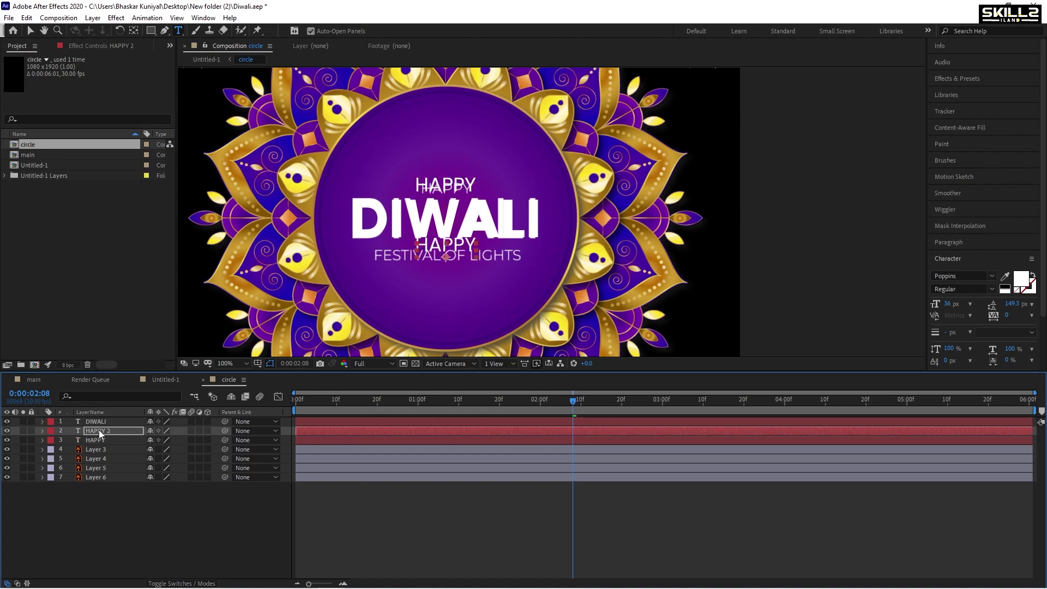
key("shift+Down")
key("shift+Down")
key("shift+Down")
key("shift+Down")
key("shift+Down")
key("shift+Down")
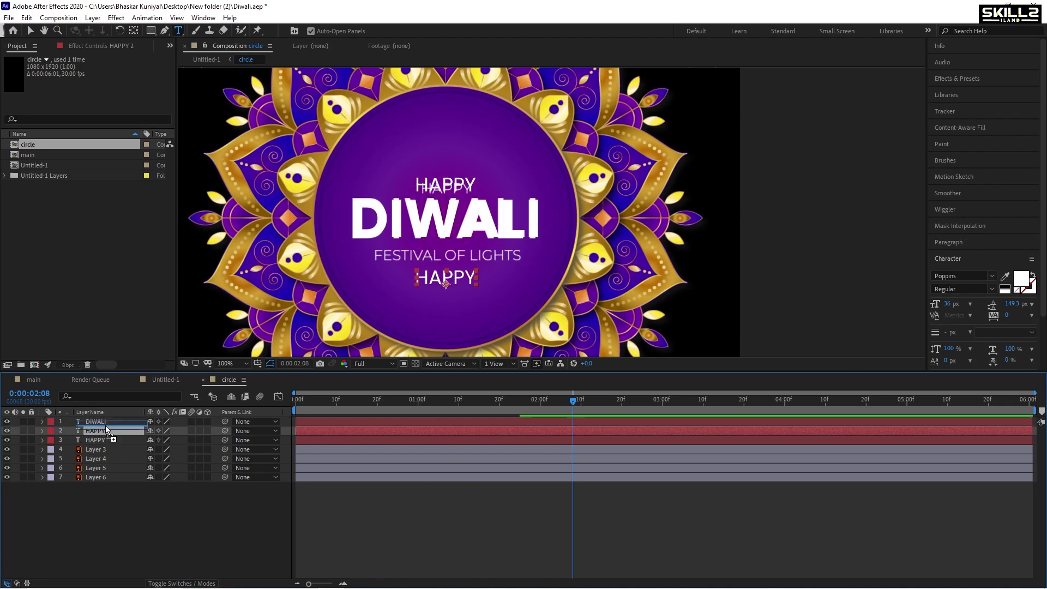
left_click_drag(106, 425, 106, 420)
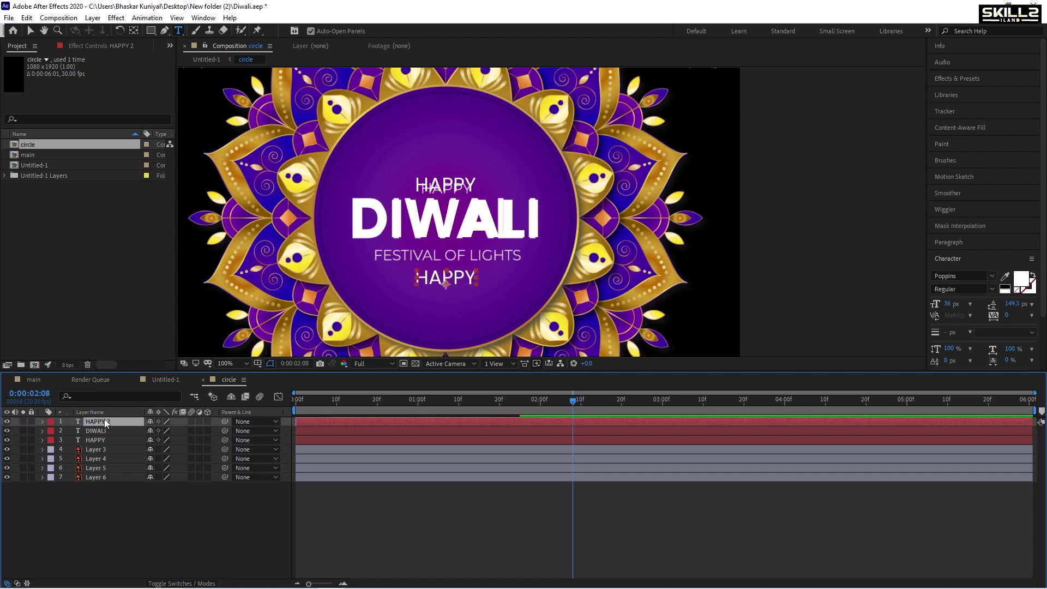
double_click(105, 421)
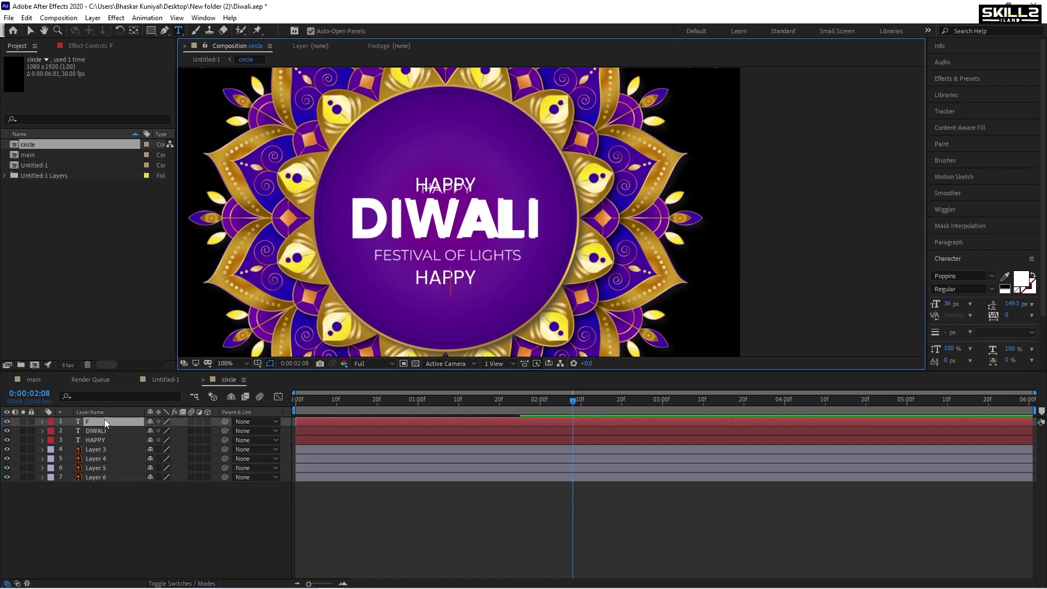
type("FESTIVAL ")
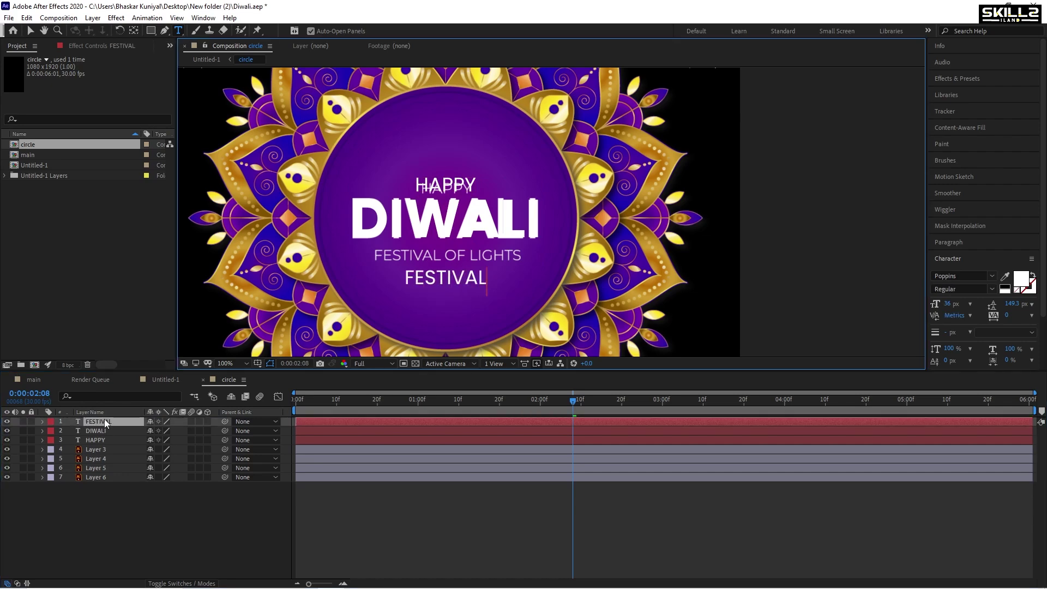
type("OF")
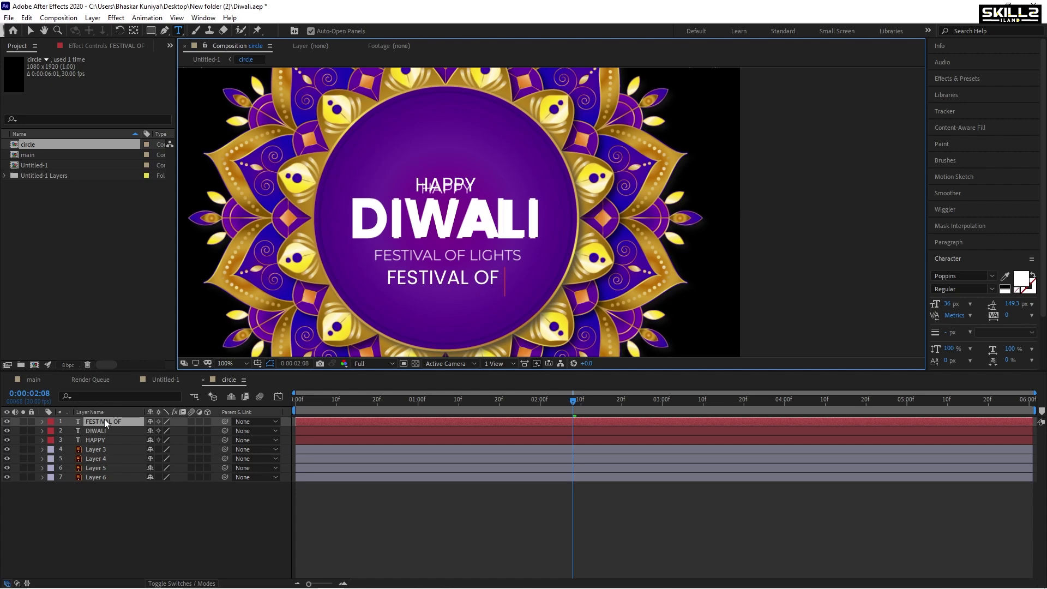
type(" LIGHTS")
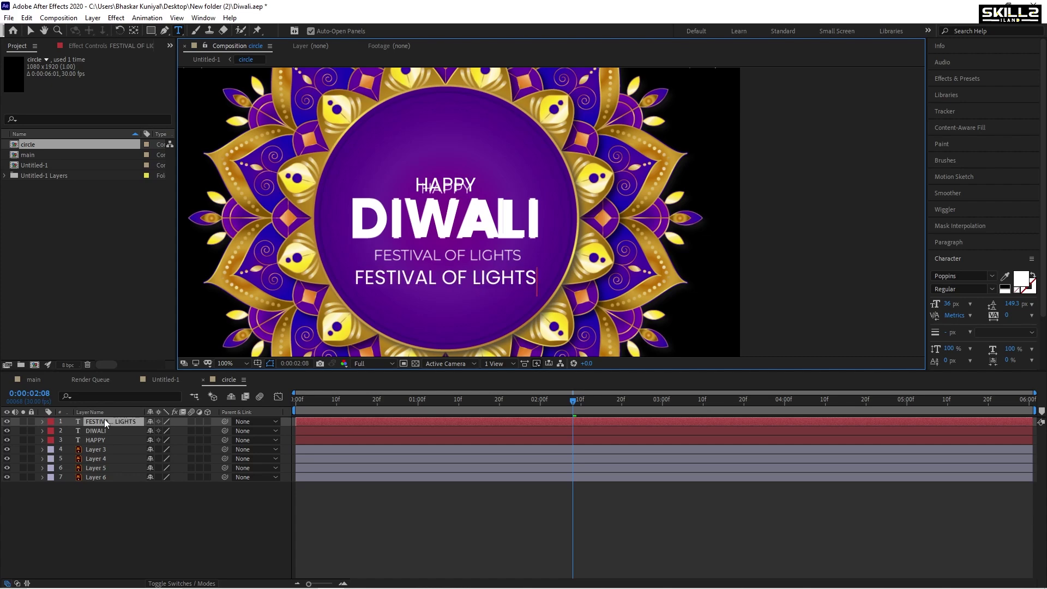
left_click(80, 491)
Step: Set the new tagline to 32 px, nudge it up over the original, and save
left_click(125, 421)
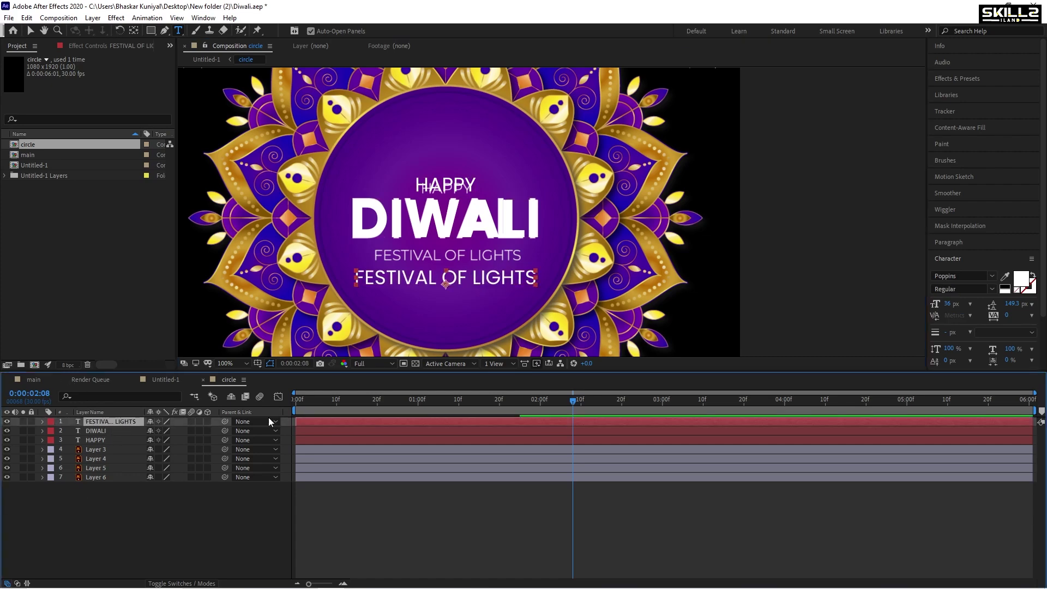
left_click(948, 307)
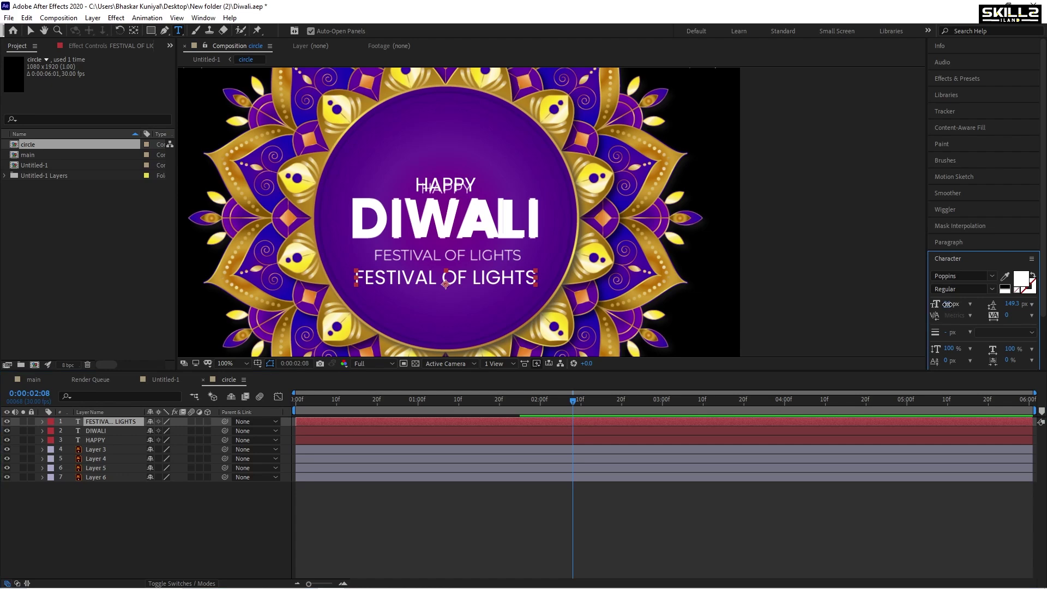
left_click_drag(947, 303, 947, 309)
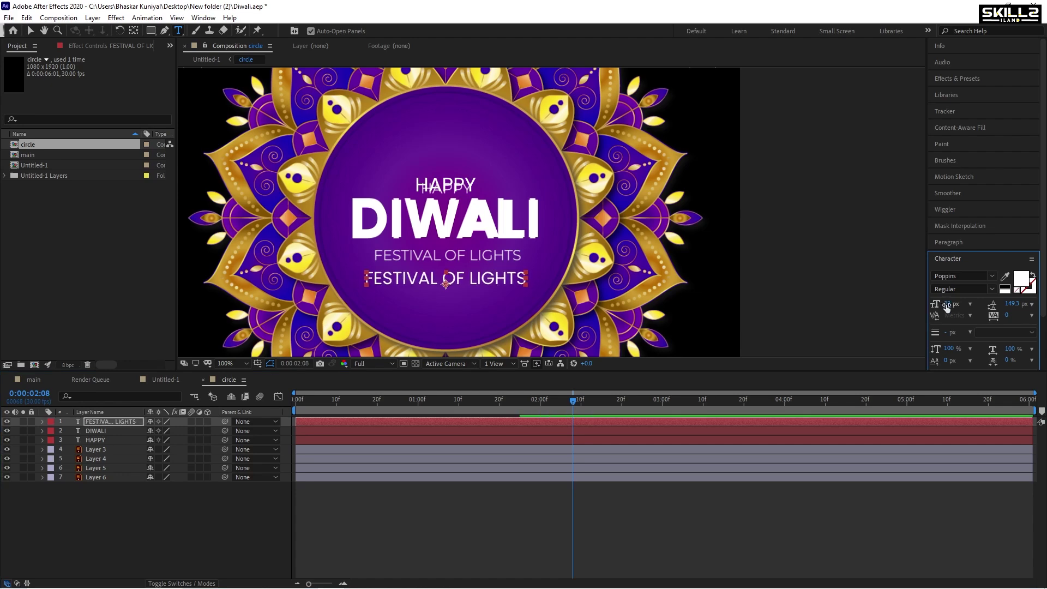
key("shift+Up")
key("shift+Up")
key("shift+Up")
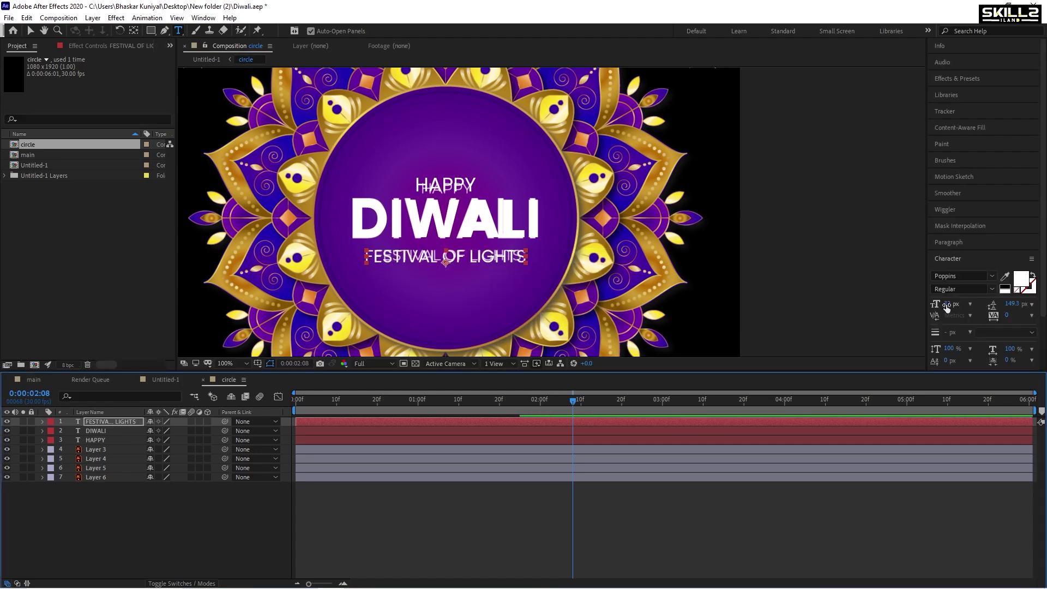
left_click_drag(946, 309, 949, 309)
key("ctrl+s")
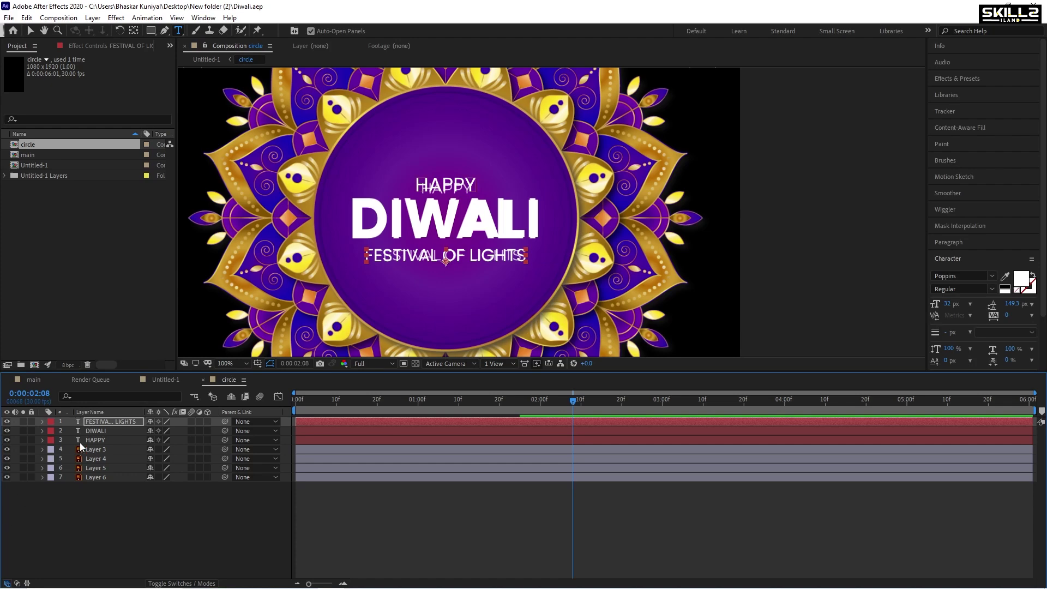
Step: Hide Layer 3's reference text and preview the composition from the start
left_click(92, 449)
left_click(7, 449)
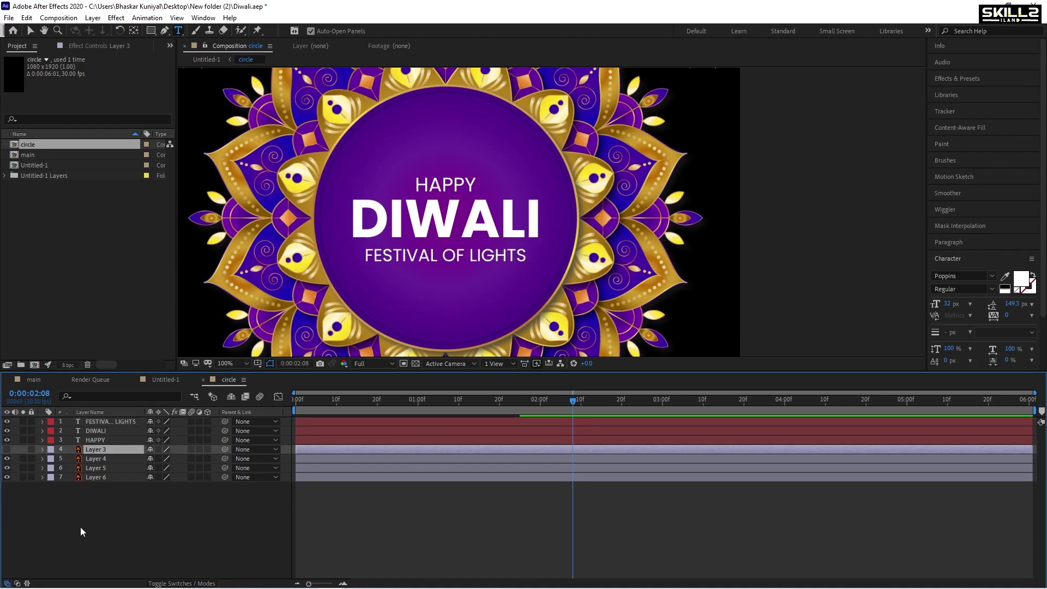
left_click(94, 518)
left_click_drag(317, 400, 296, 400)
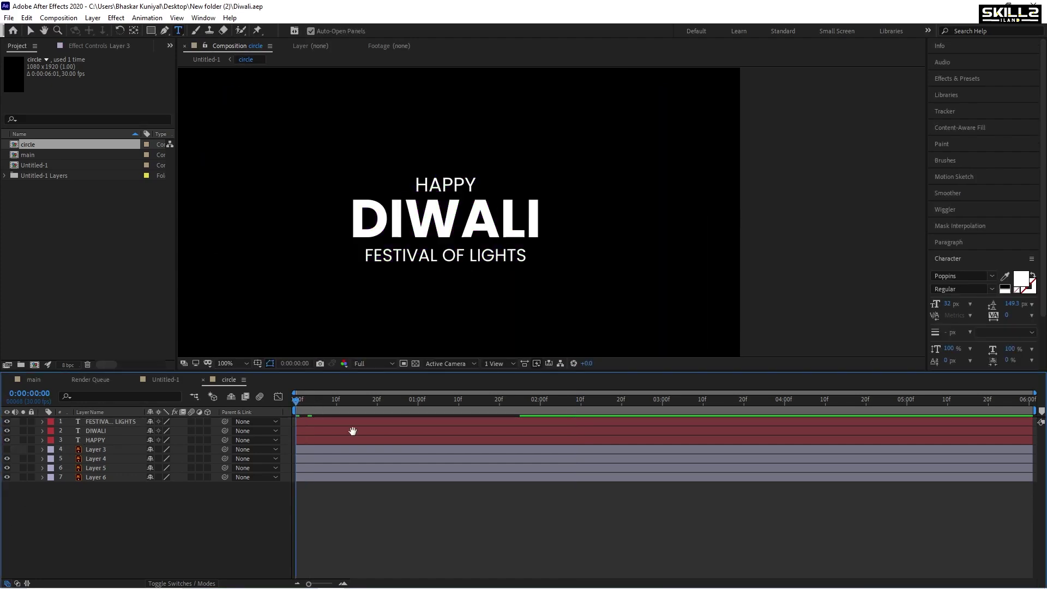
key("space")
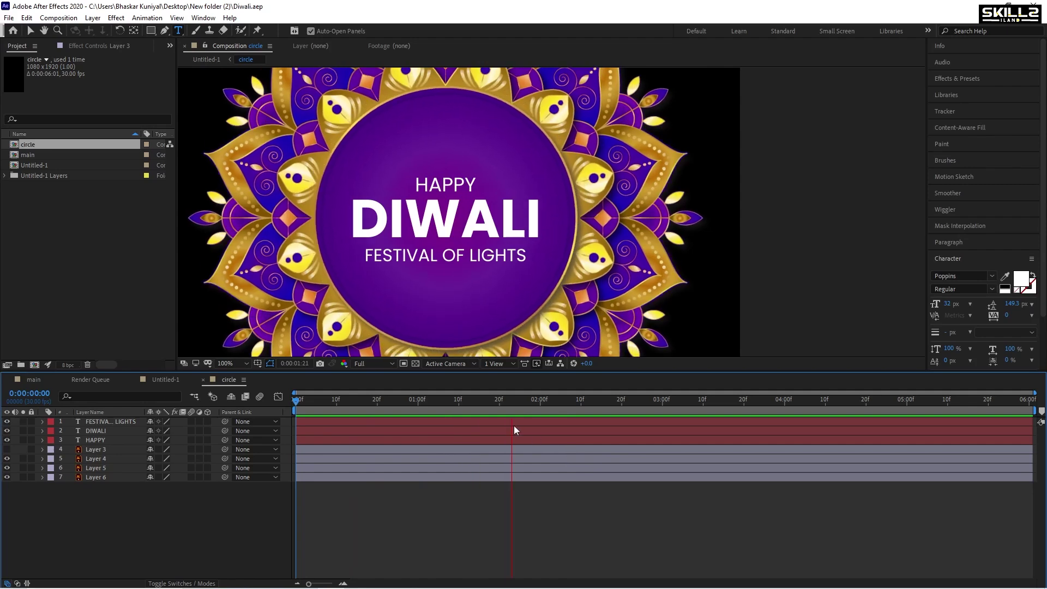
left_click(299, 403)
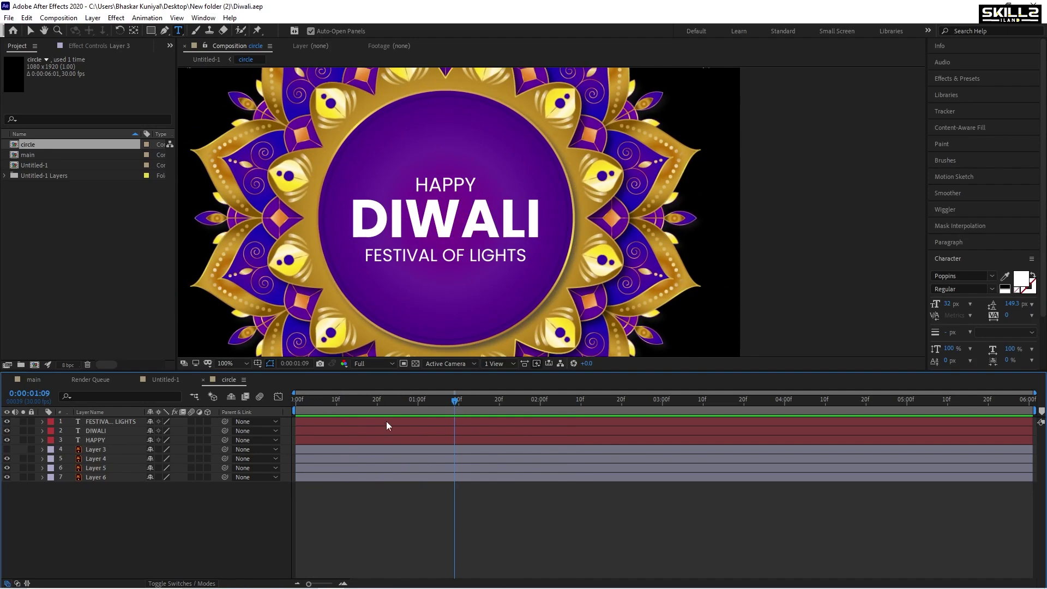
Step: Centre the anchor points of the three text layers with Ctrl+Alt+Home
left_click(343, 422)
left_click(339, 439, "shift")
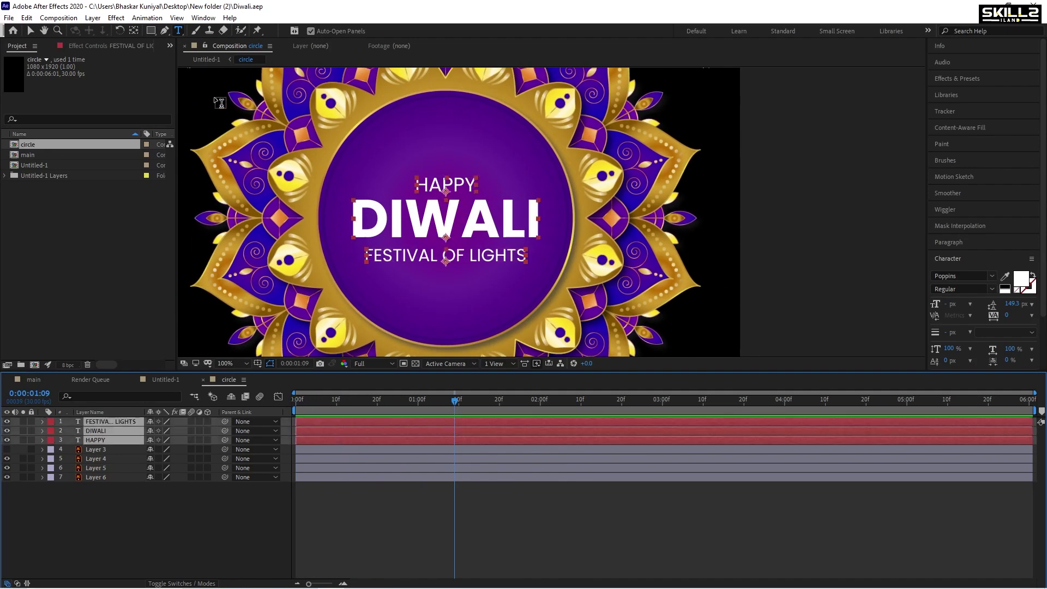
left_click(136, 31)
key("ctrl+alt+Home")
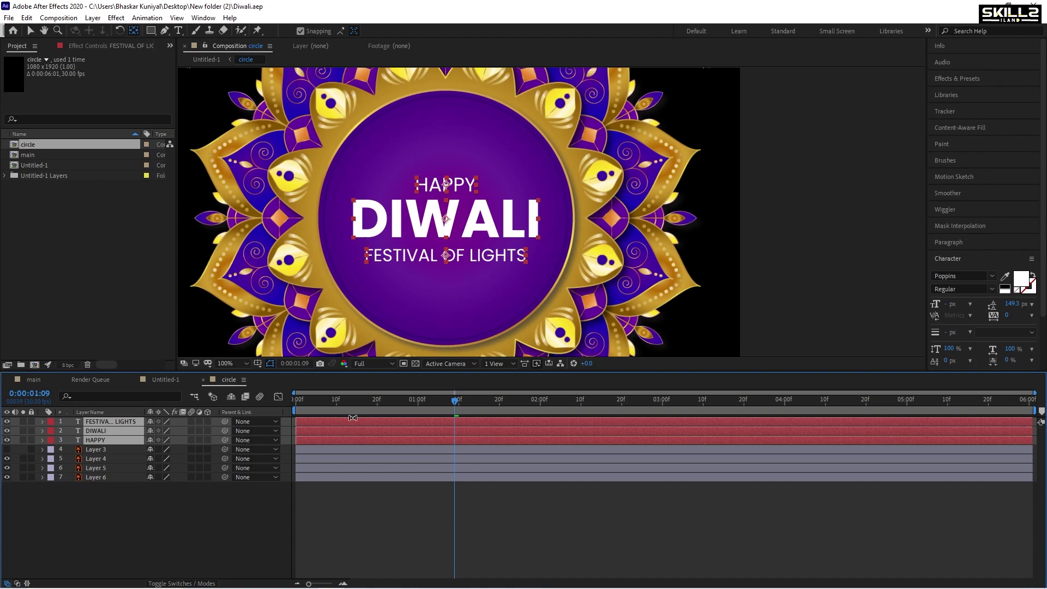
left_click_drag(365, 404, 405, 406)
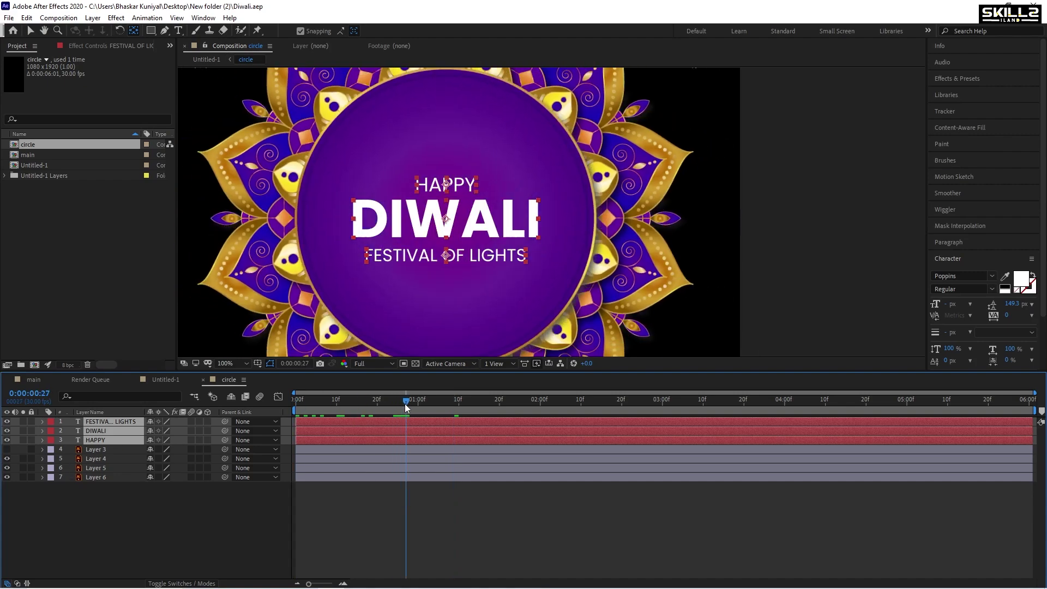
Step: Expand the full Effects & Presets list and put the playhead at 3:00
left_click(960, 81)
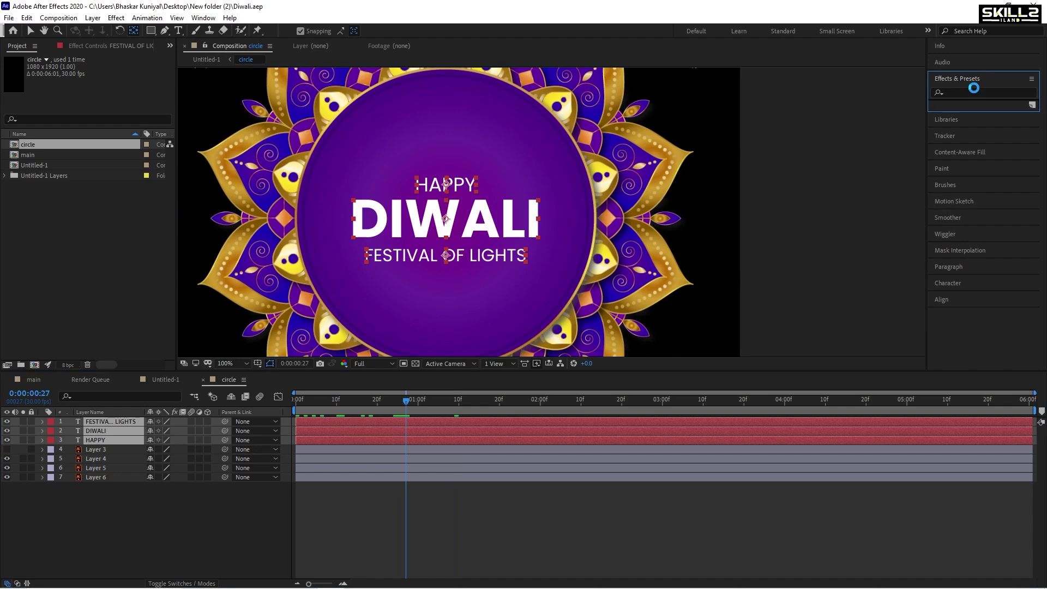
left_click(974, 87)
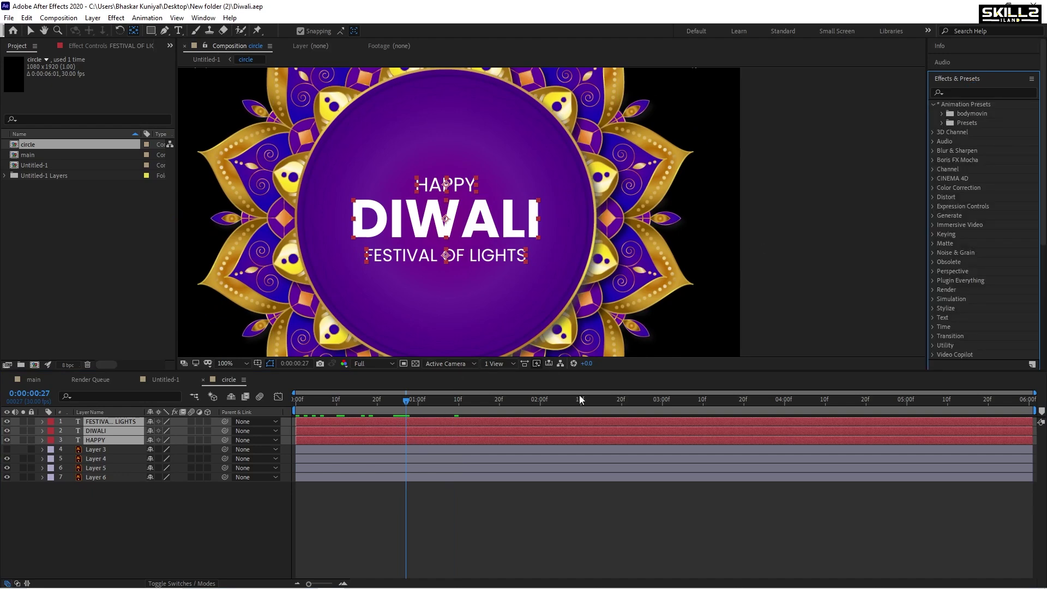
left_click(662, 402)
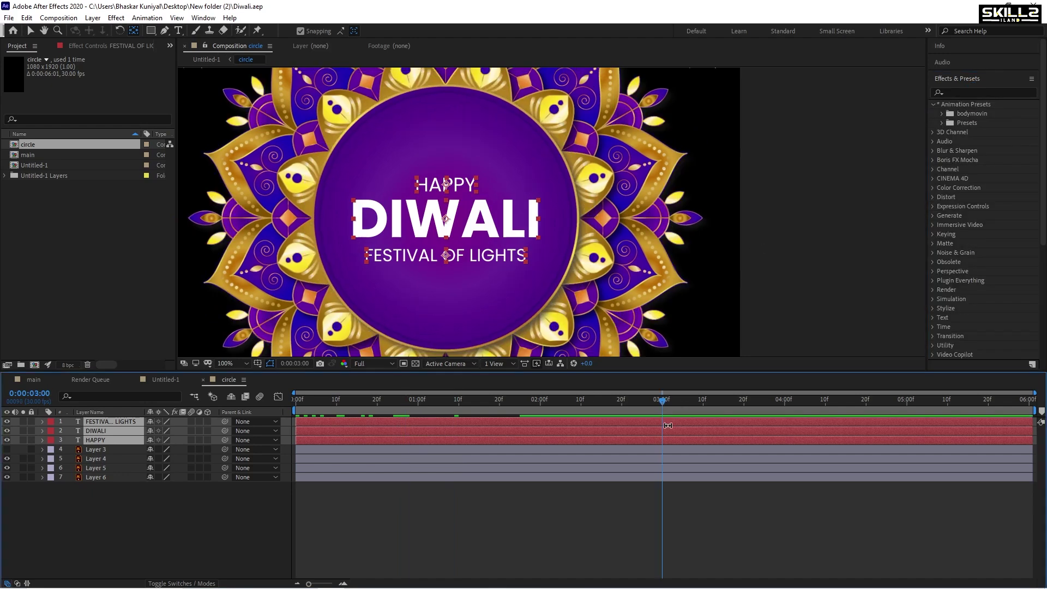
Step: Split the three text layers at 3:00, group the '2' copies at the top, and select the first halves
key("ctrl+shift+d")
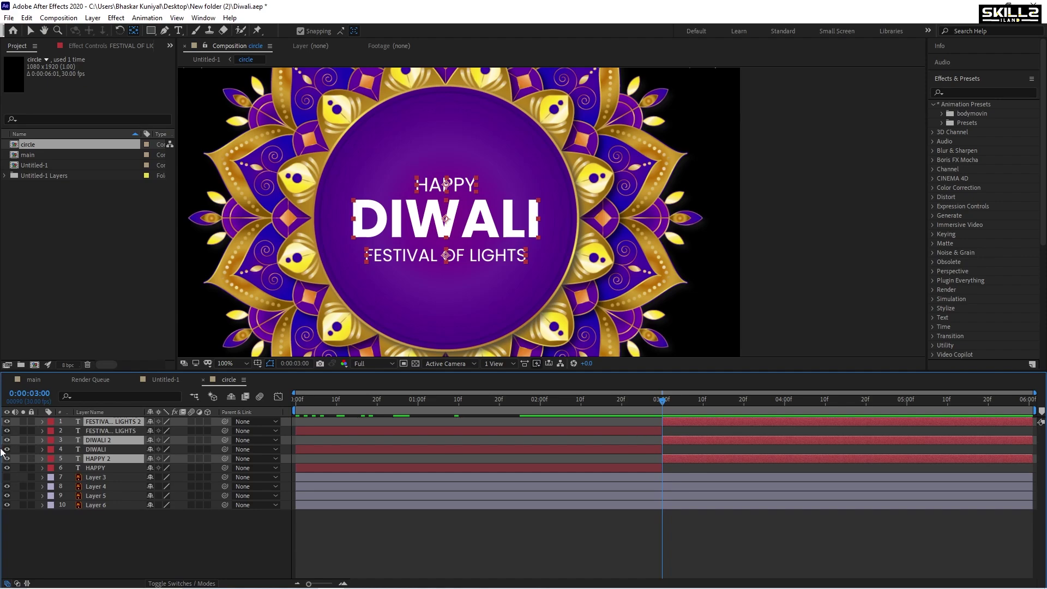
left_click_drag(110, 440, 109, 427)
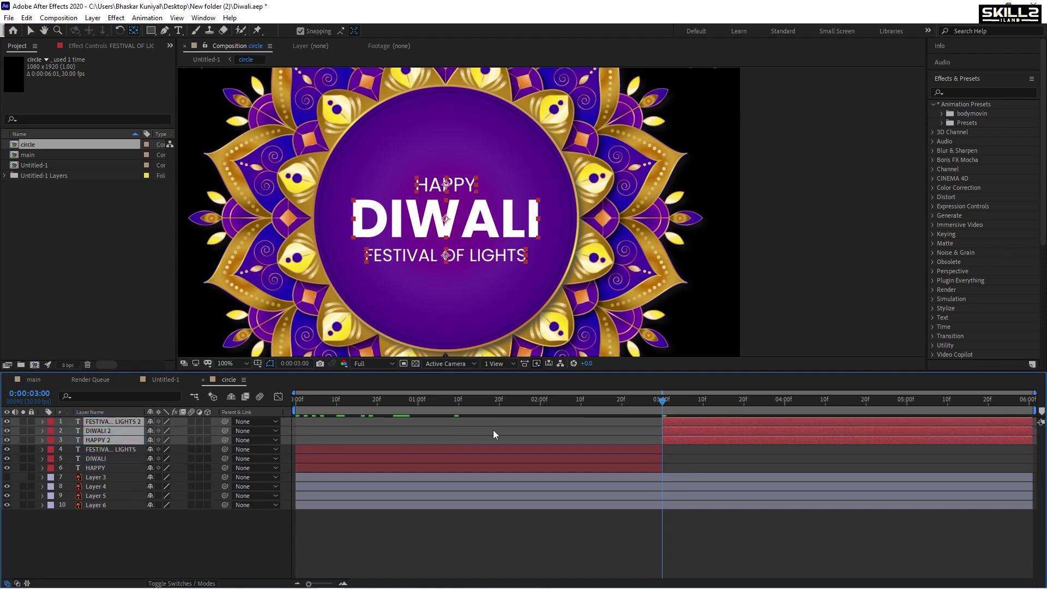
left_click_drag(417, 403, 385, 402)
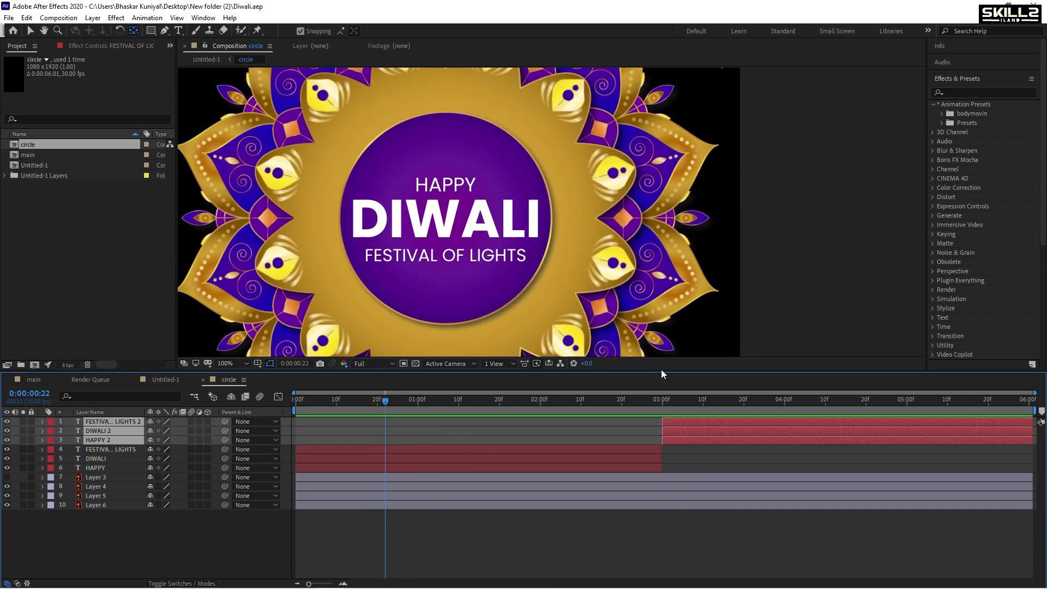
left_click(410, 452)
left_click(402, 467, "shift")
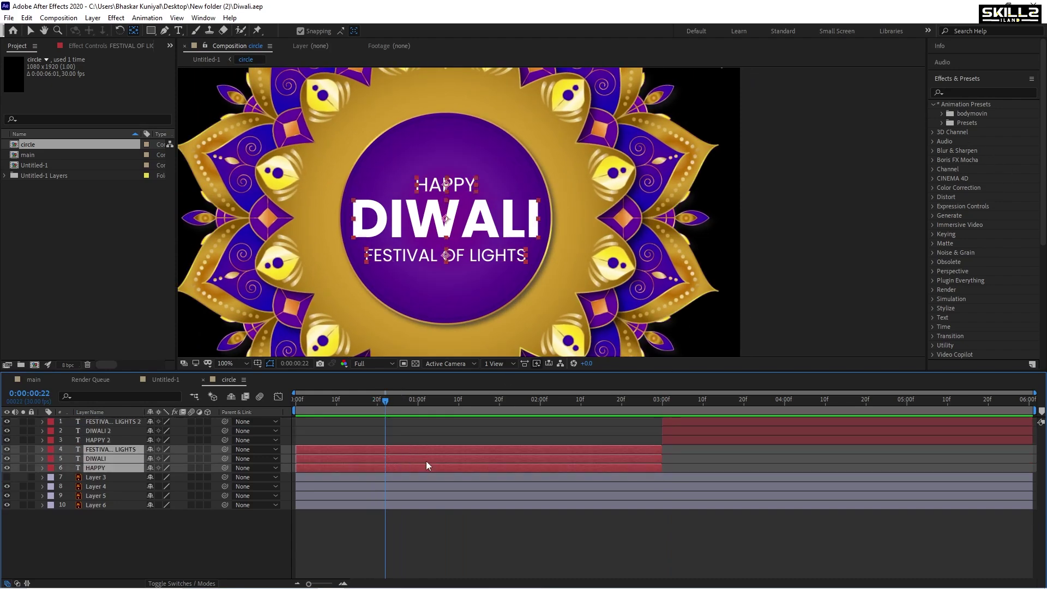
left_click(965, 81)
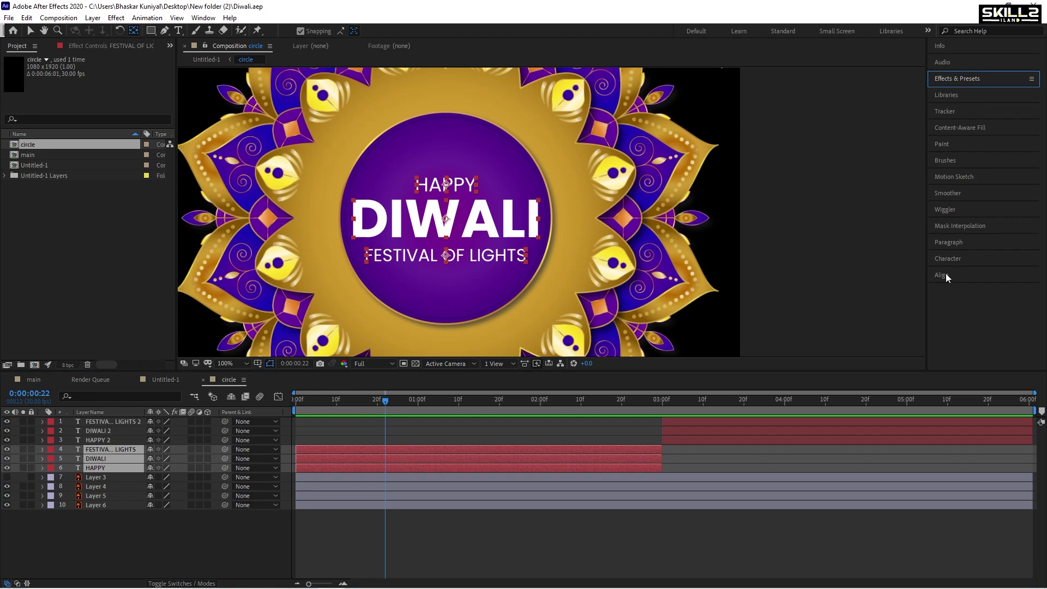
Step: Browse Animation Presets down to the Text > 3D Text folder
left_click(950, 79)
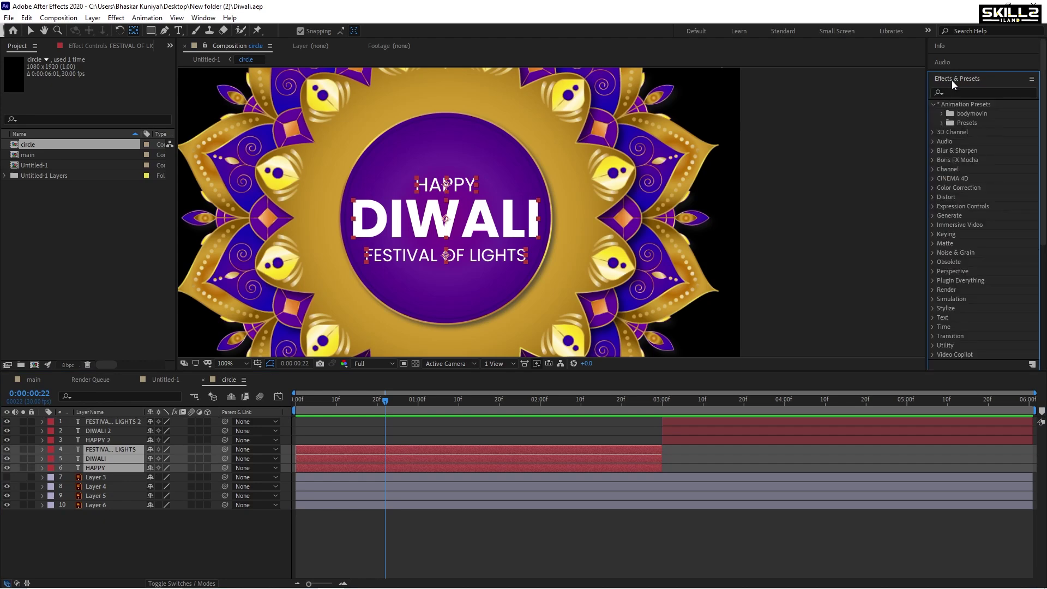
left_click(942, 123)
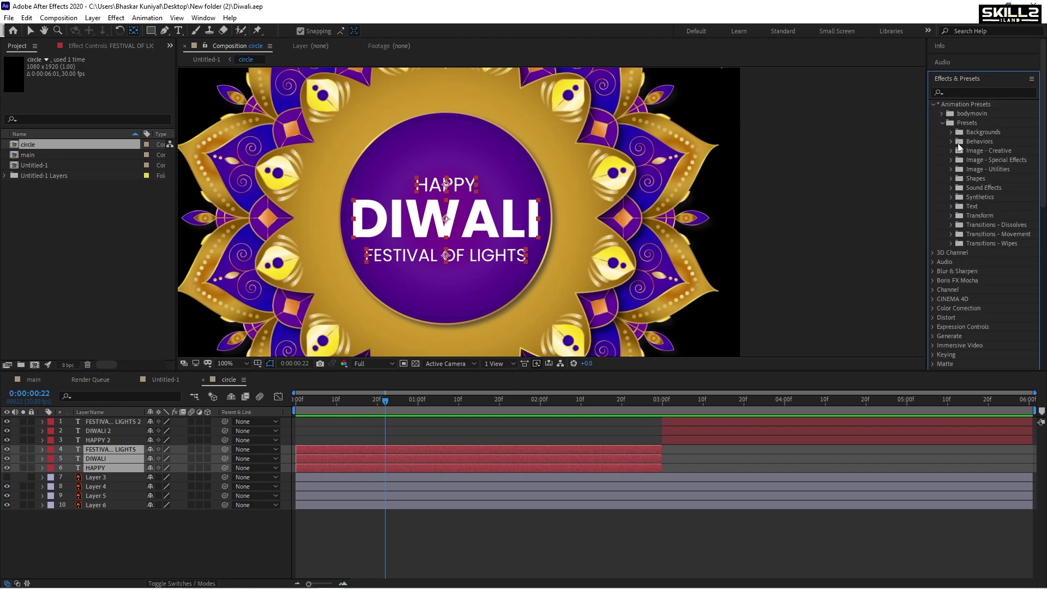
left_click(950, 207)
scroll(551, 234, "down", 6)
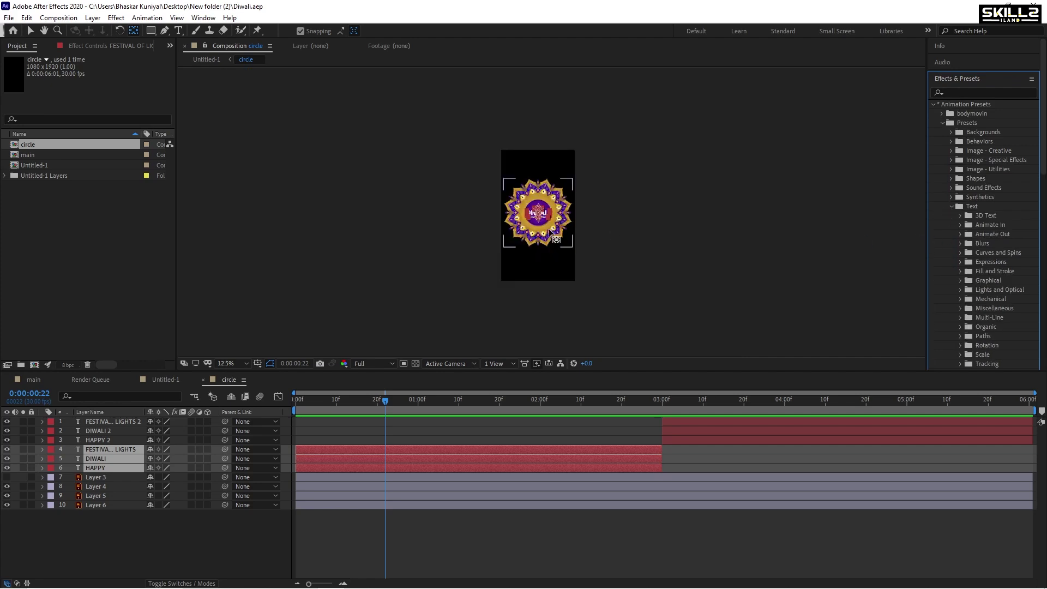
scroll(582, 226, "up", 4)
scroll(582, 226, "up", 2)
scroll(941, 217, "down", 2)
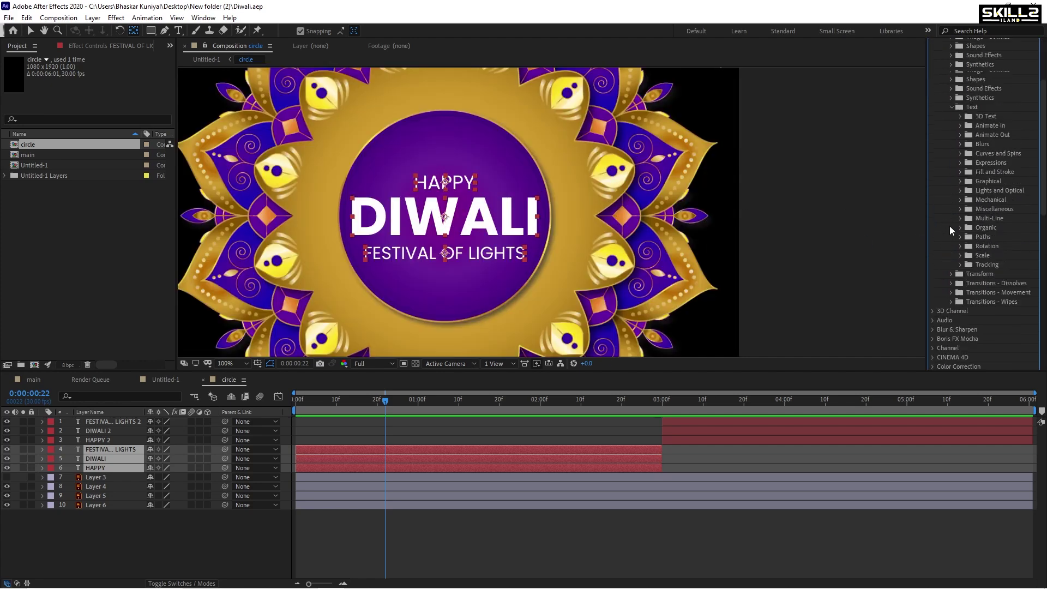
left_click(961, 186)
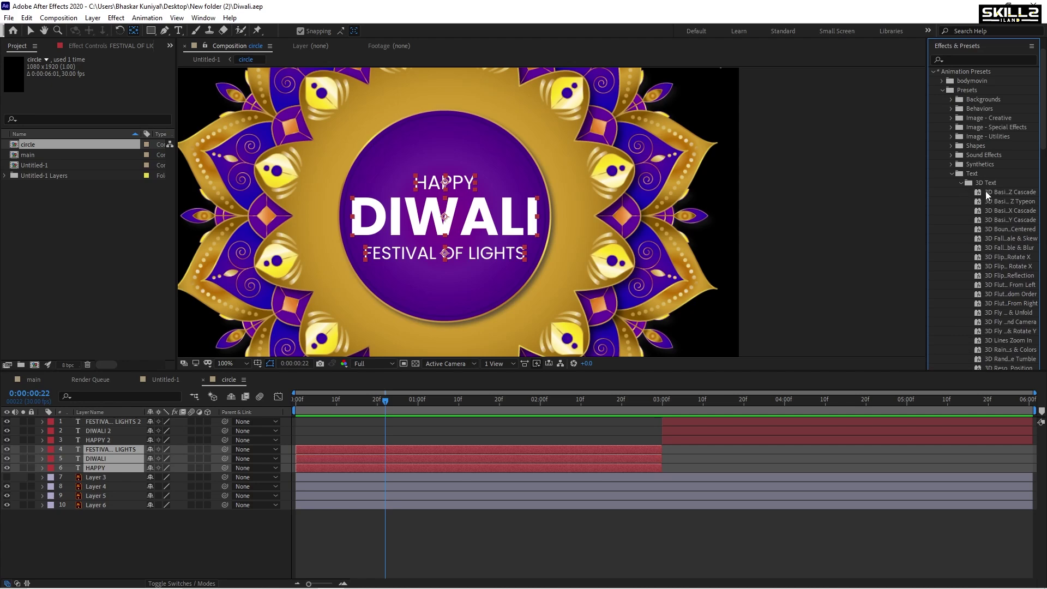
scroll(954, 183, "down", 2)
Step: Try cascading and type-on 3D presets, then keep the 3D fly-in preset and preview it
double_click(997, 126)
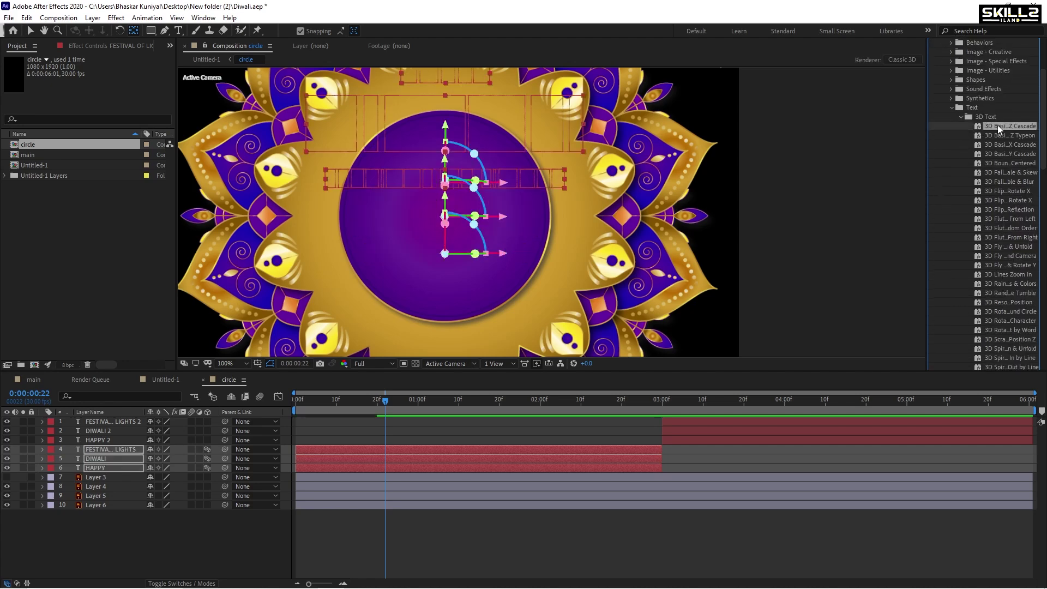
key("space")
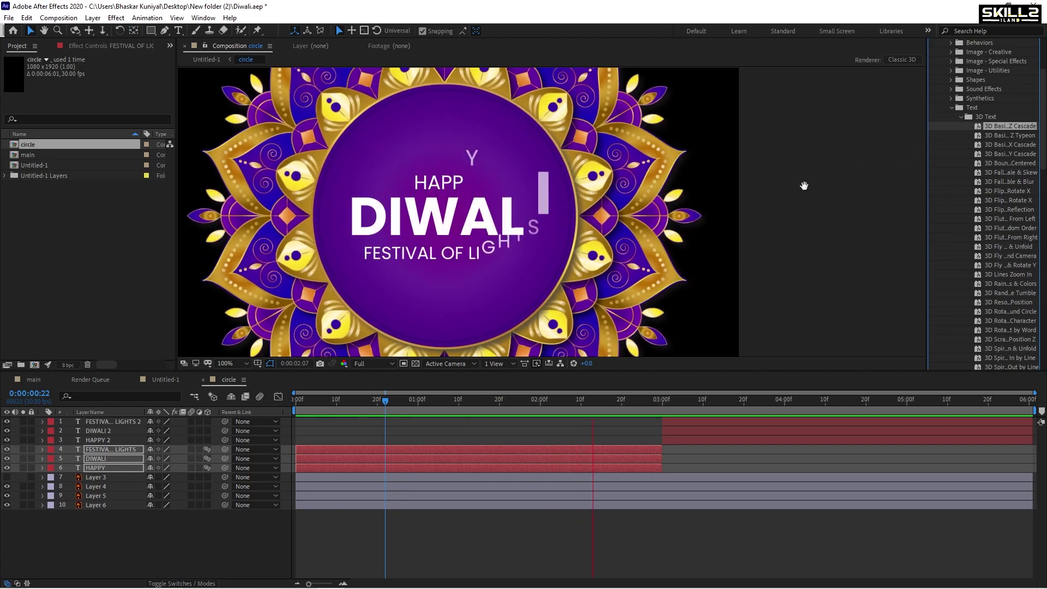
key("space")
double_click(1005, 135)
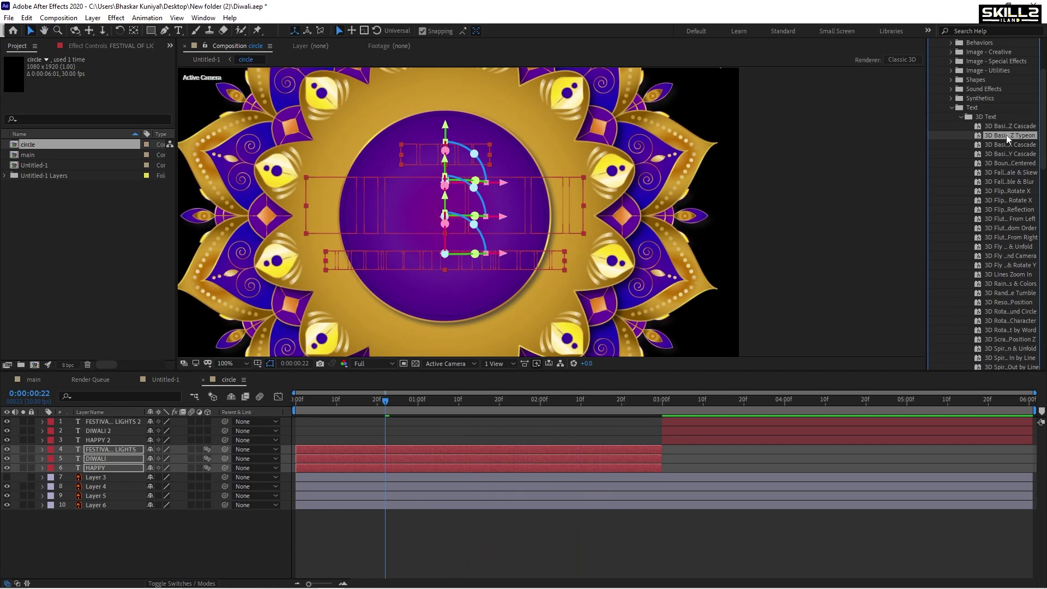
key("space")
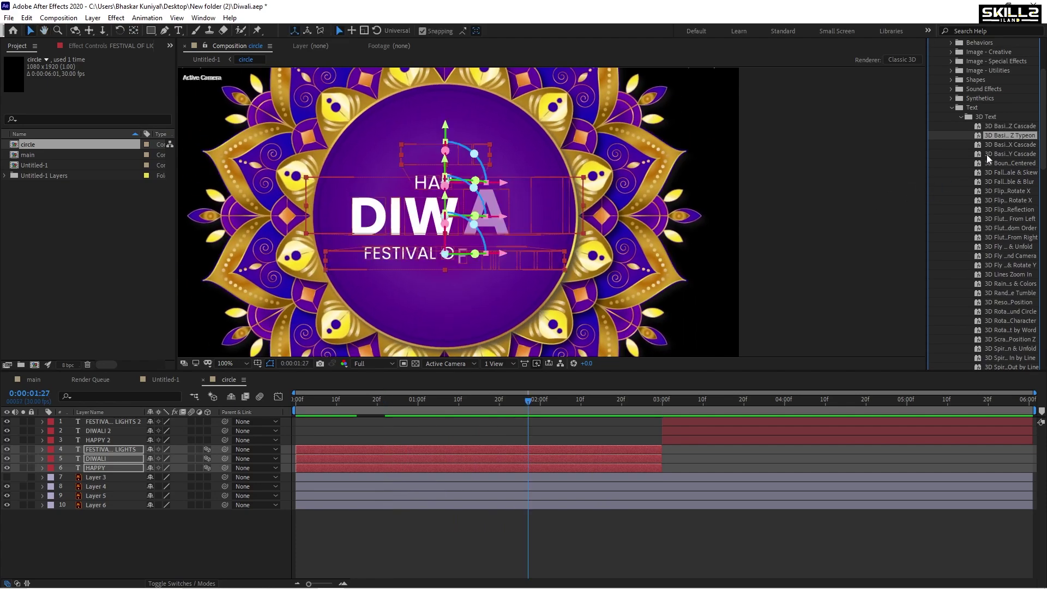
scroll(996, 145, "down", 5)
double_click(1009, 189)
key("space")
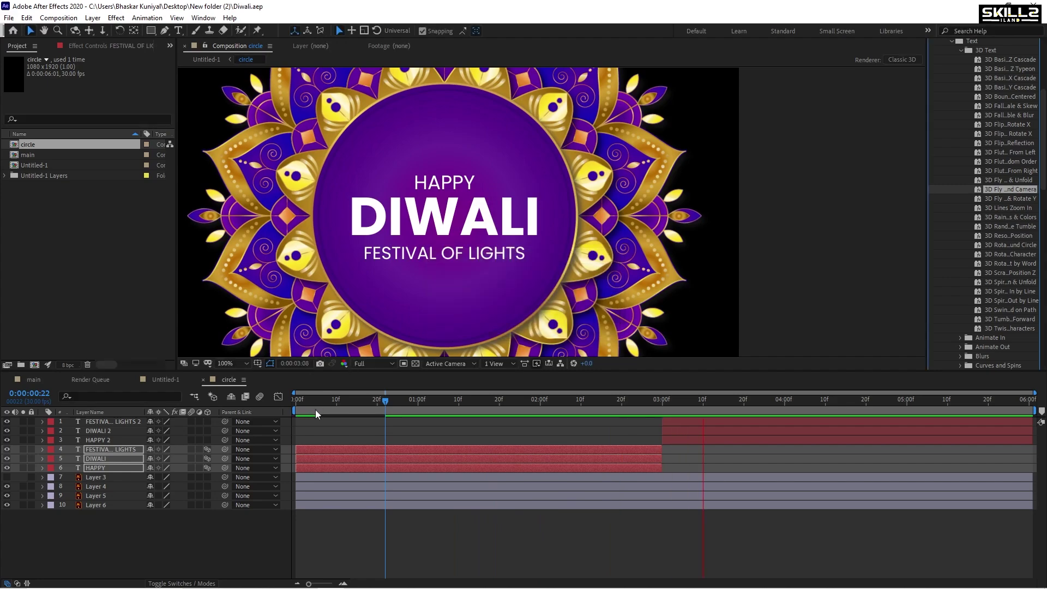
left_click(373, 405)
key("space")
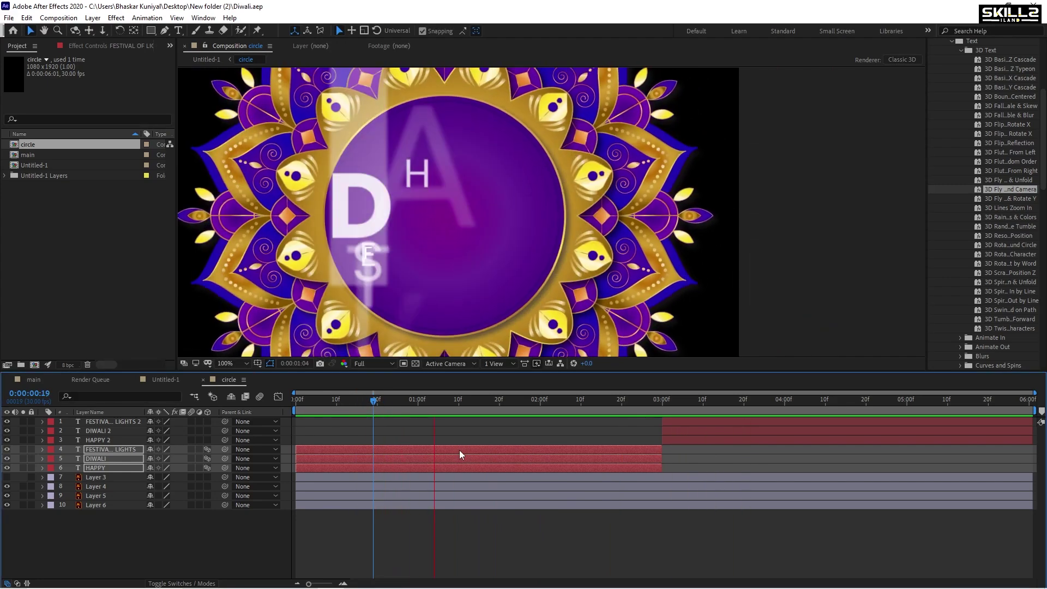
key("space")
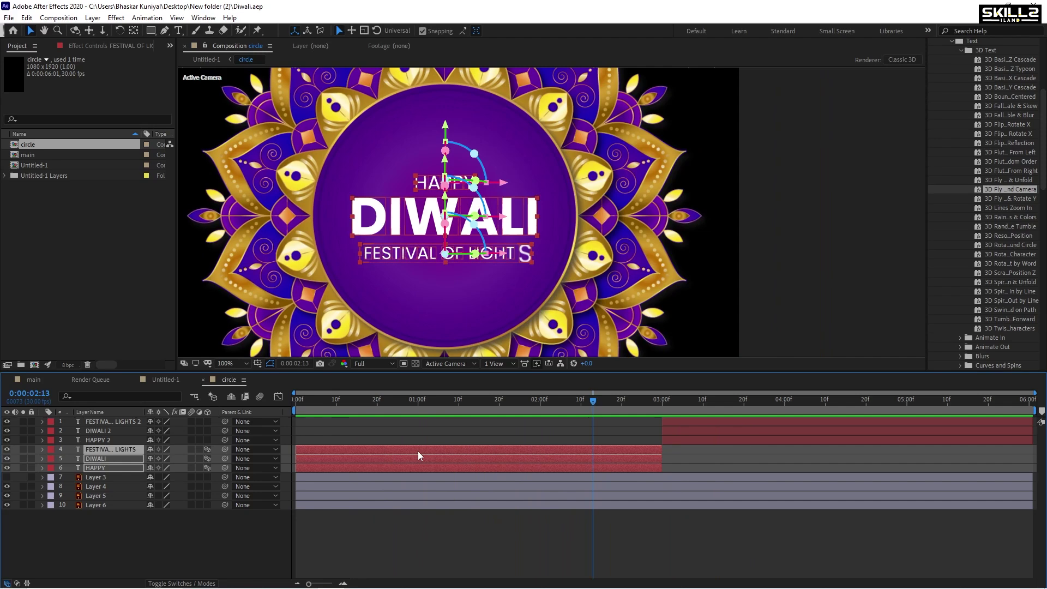
Step: Shorten the three fly-ins by moving their Offset keyframes so they end at 0:00:01:22
key("u")
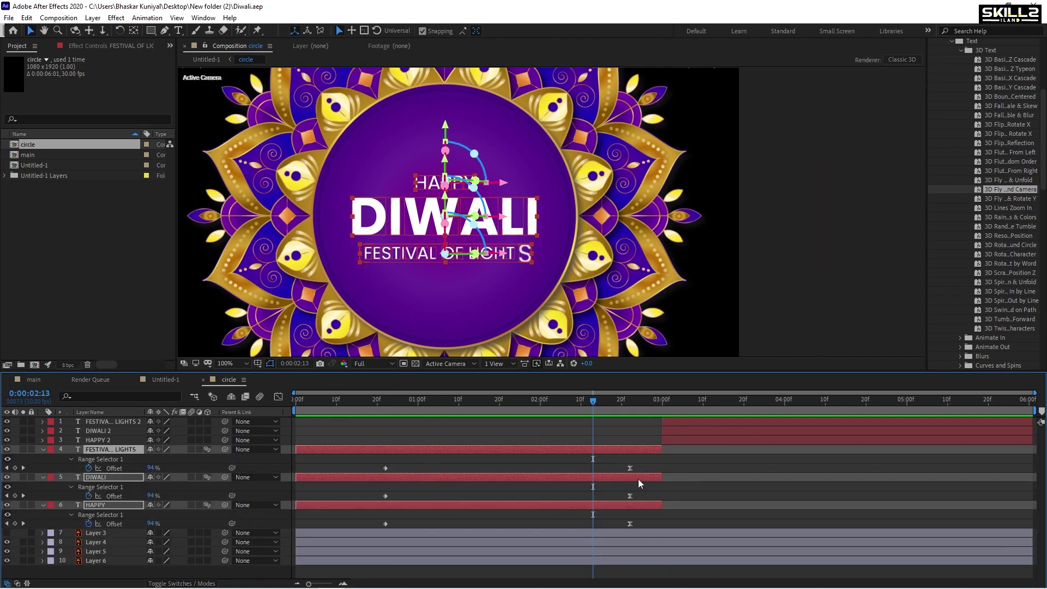
left_click_drag(641, 465, 627, 527)
key("alt+shift+Left")
key("alt+shift+Left")
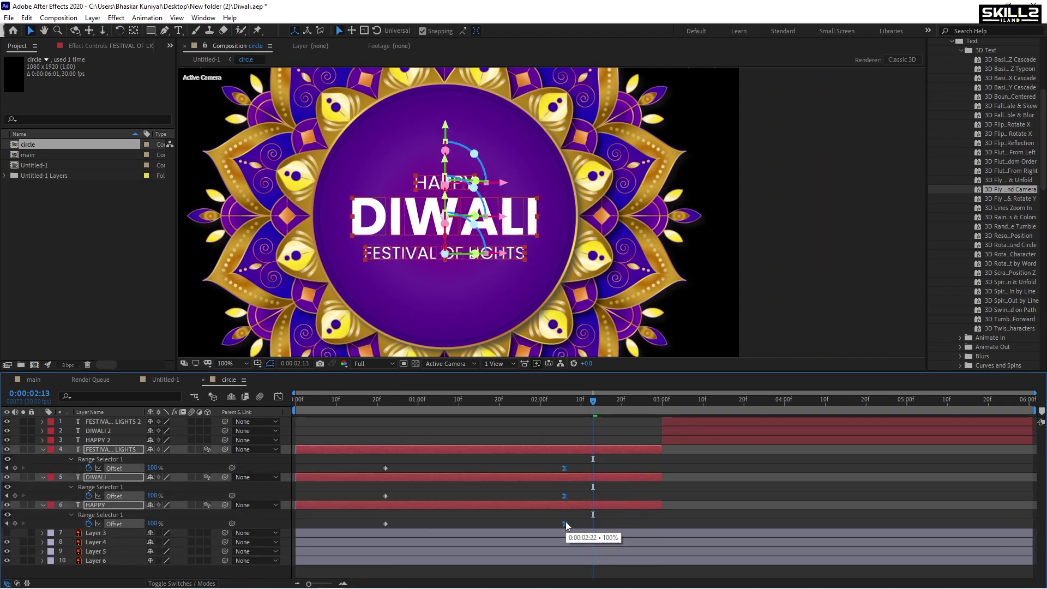
mouse_move(352, 407)
left_mouse_down()
mouse_move(399, 407)
mouse_move(365, 407)
left_mouse_up()
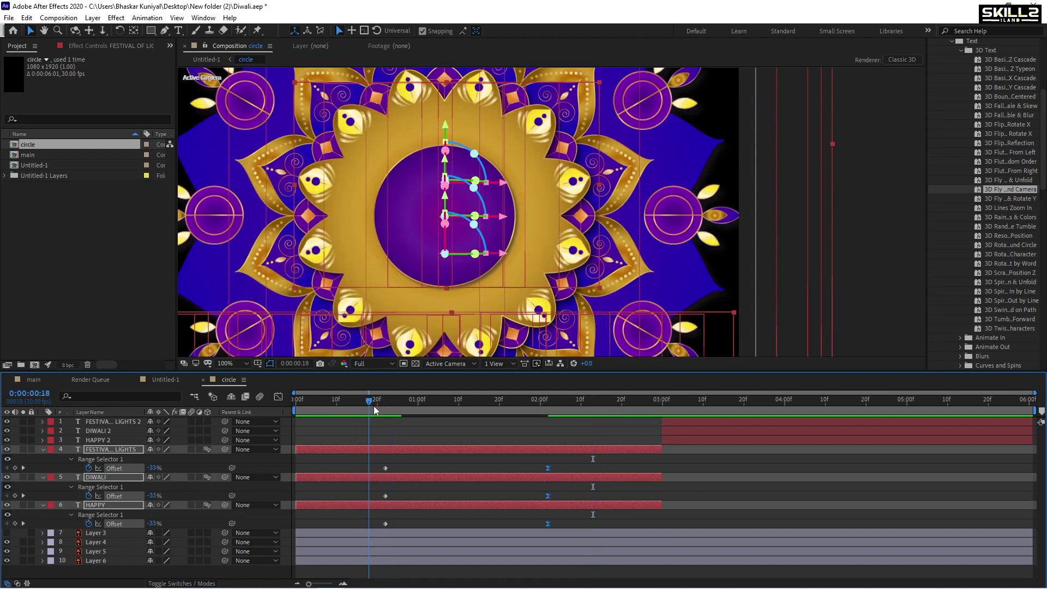
left_click_drag(397, 459, 378, 525)
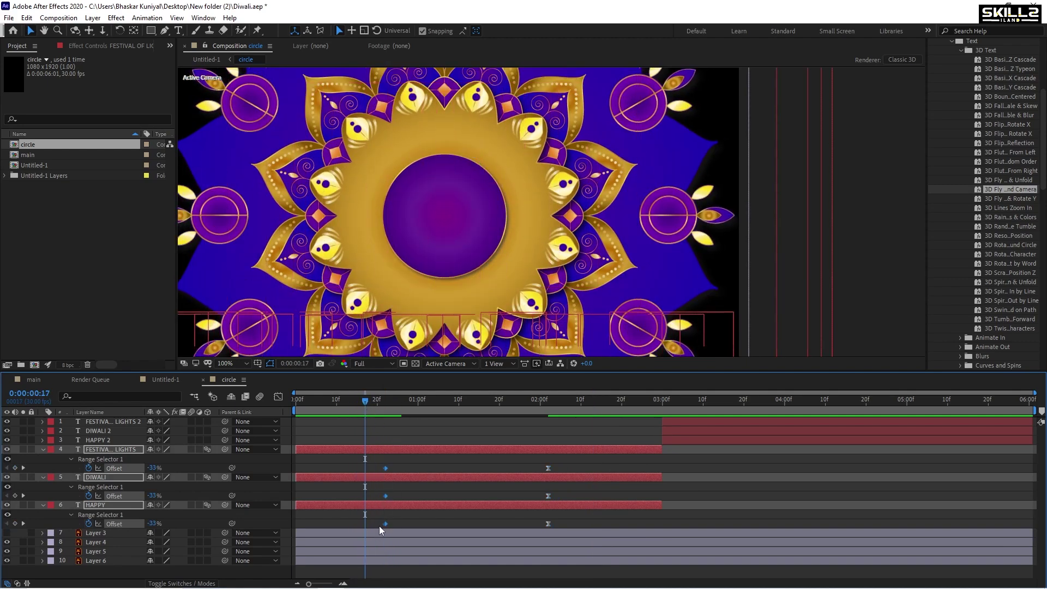
key("alt+Left")
key("alt+Left")
key("alt+Left")
key("alt+Left")
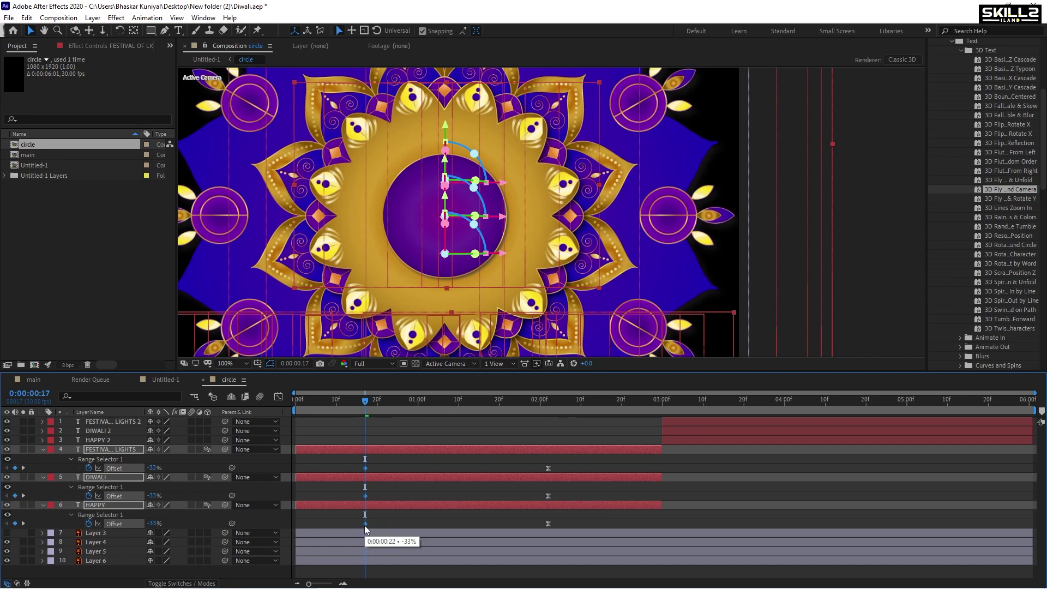
mouse_move(570, 464)
left_mouse_down()
mouse_move(541, 525)
mouse_move(528, 524)
left_mouse_up()
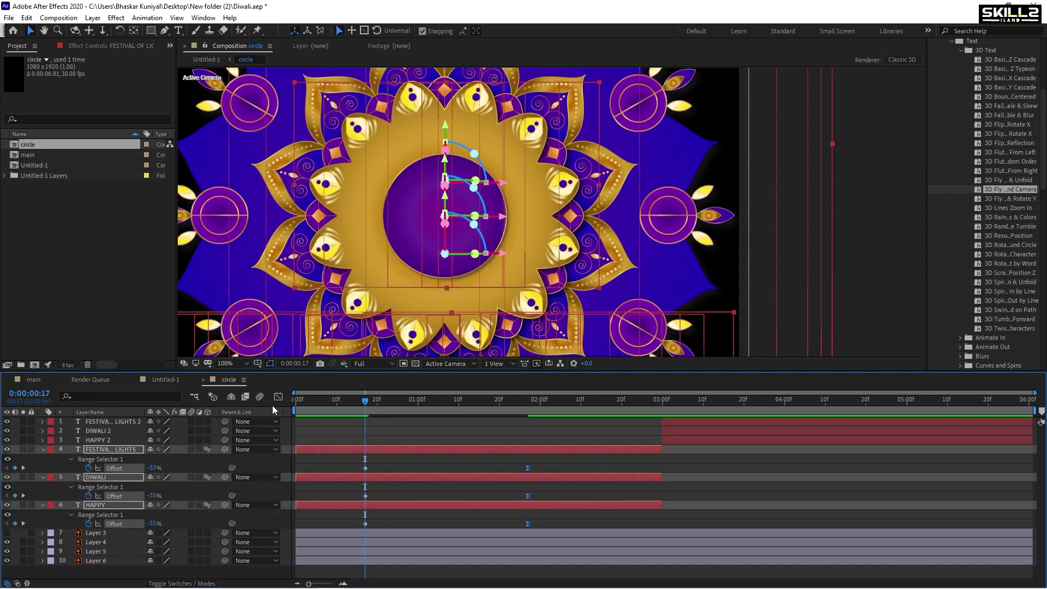
left_click(295, 404)
key("space")
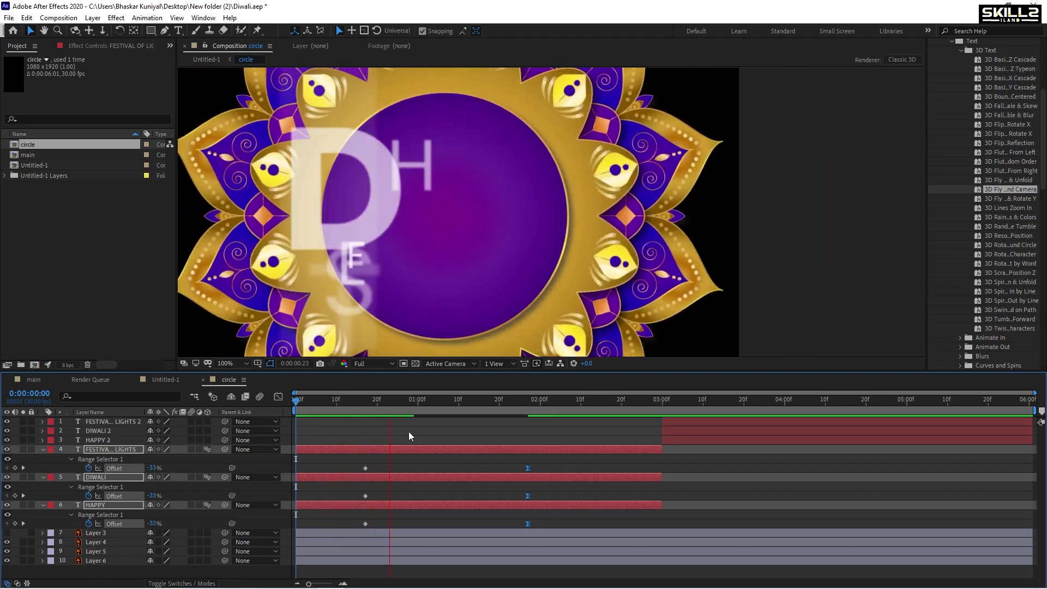
key("space")
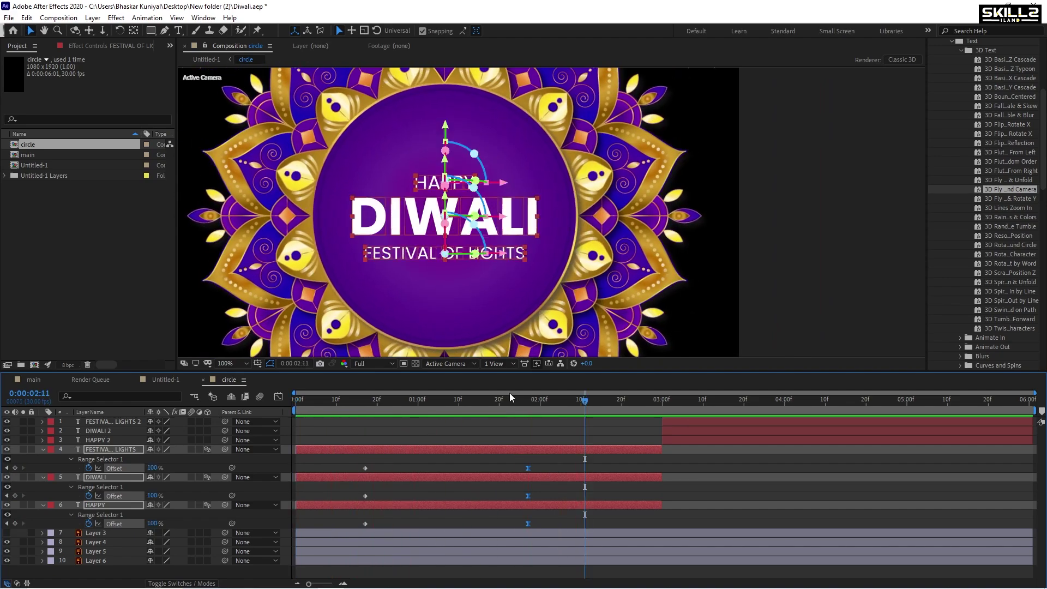
left_click(507, 401)
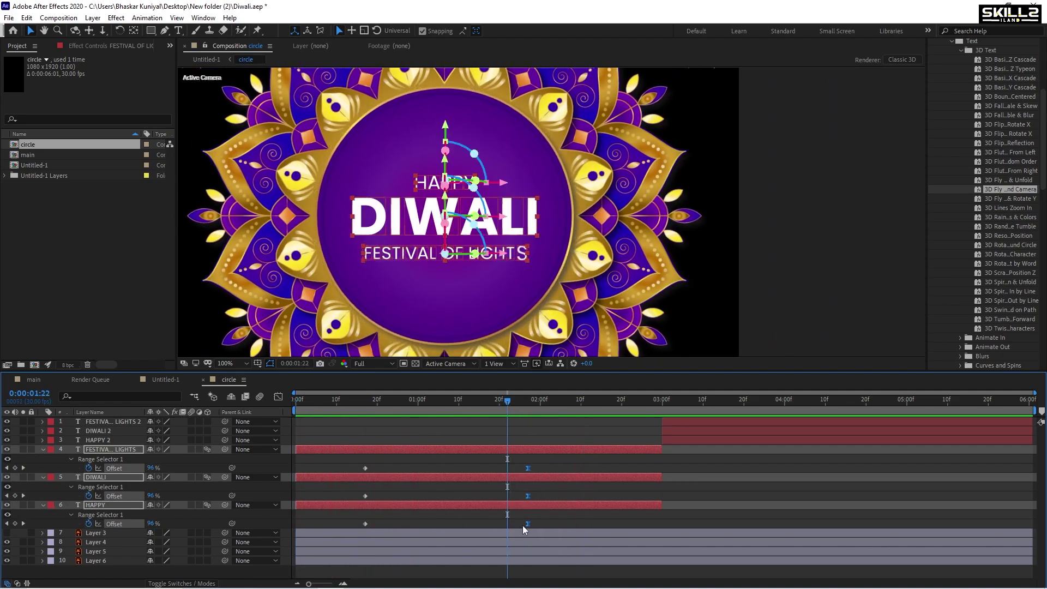
left_click_drag(527, 523, 509, 526)
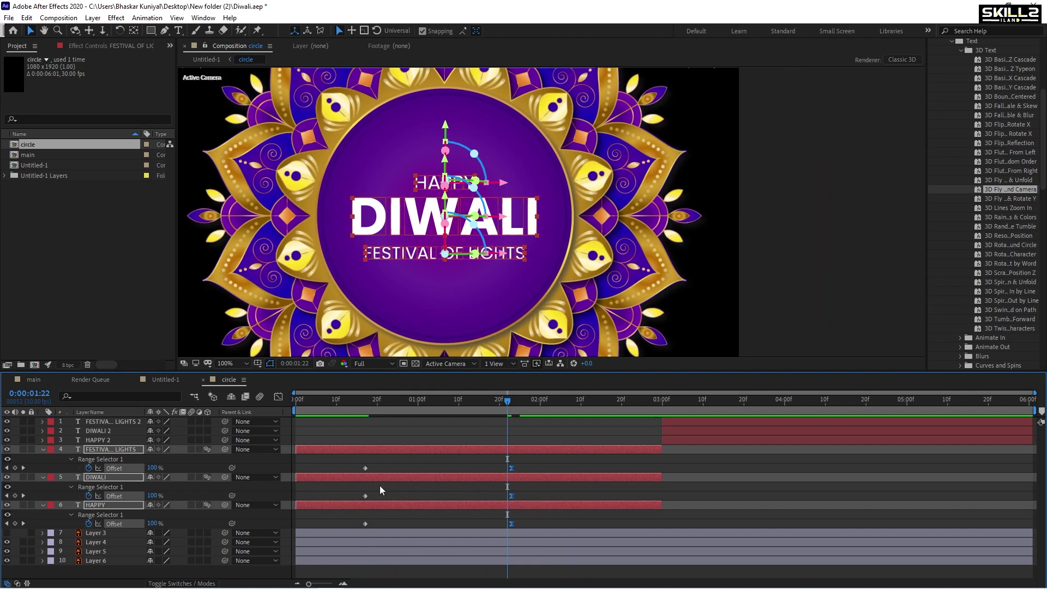
Step: Stagger DIWALI to start after HAPPY, and FESTIVAL OF LIGHTS after DIWALI
left_click_drag(546, 489, 407, 507)
left_click_drag(348, 503, 349, 501)
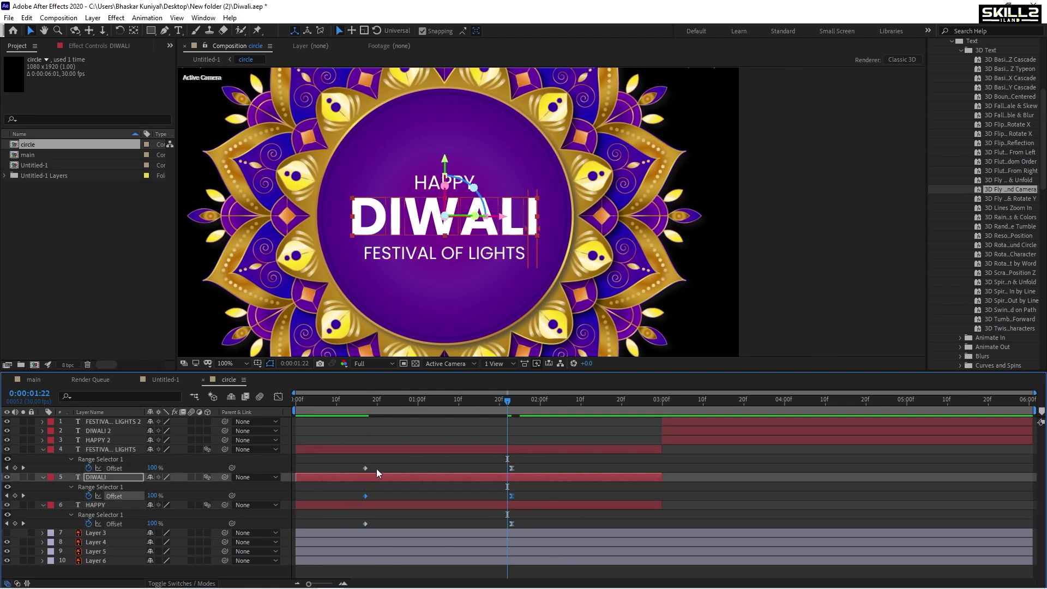
left_click(388, 505)
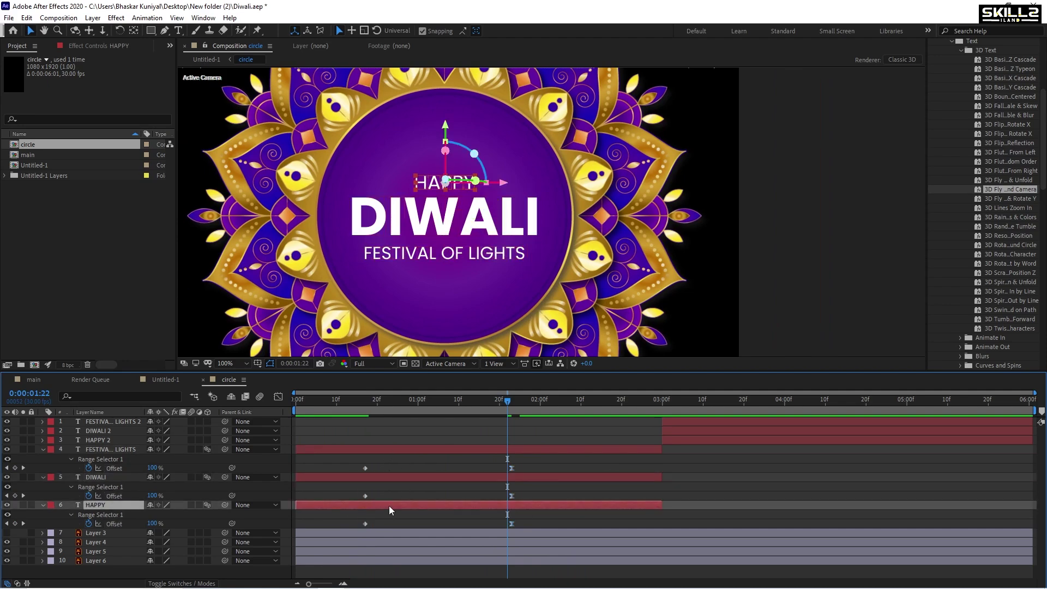
left_click(387, 479)
mouse_move(548, 496)
left_mouse_down()
mouse_move(358, 501)
mouse_move(401, 496)
left_mouse_up()
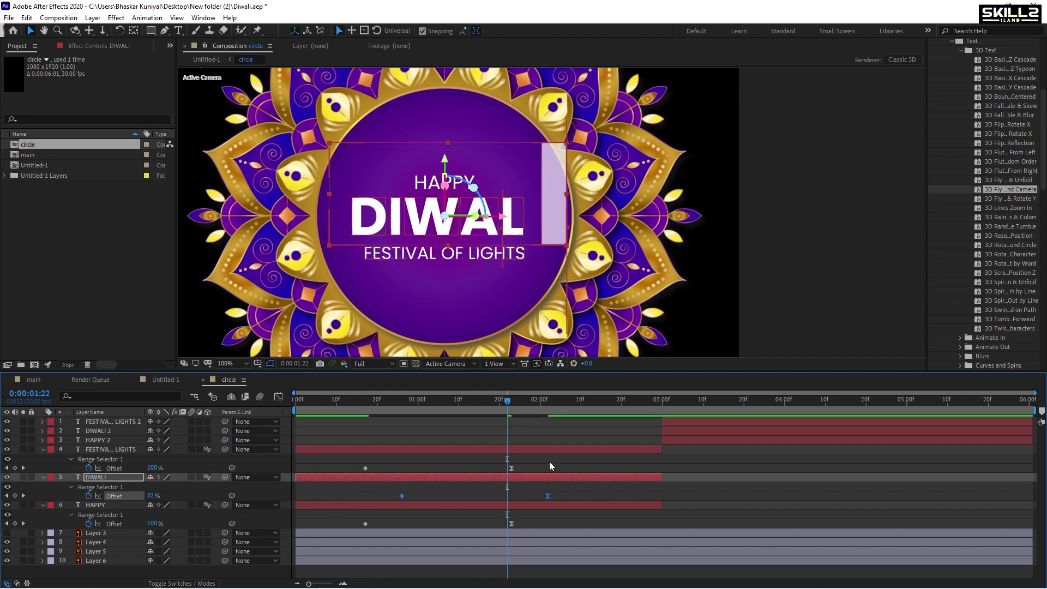
mouse_move(551, 463)
left_mouse_down()
mouse_move(309, 465)
mouse_move(453, 476)
mouse_move(456, 465)
left_mouse_up()
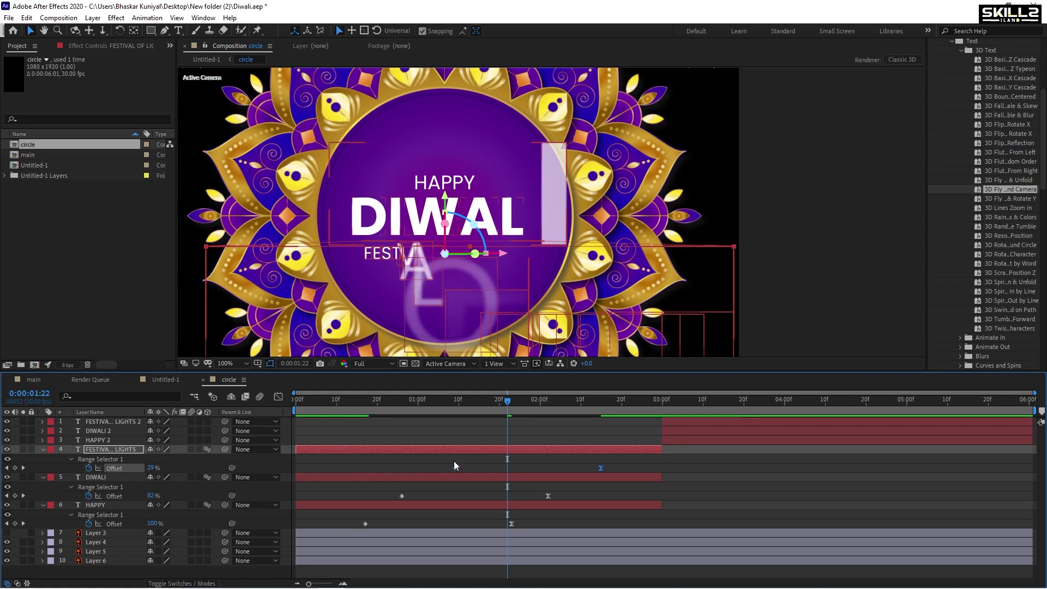
key("space")
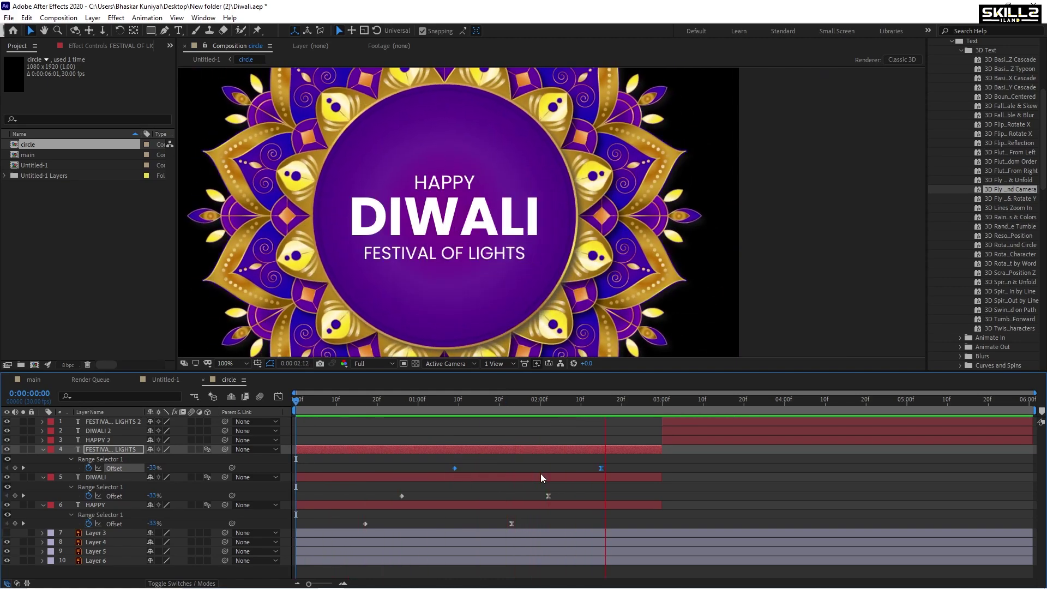
key("space")
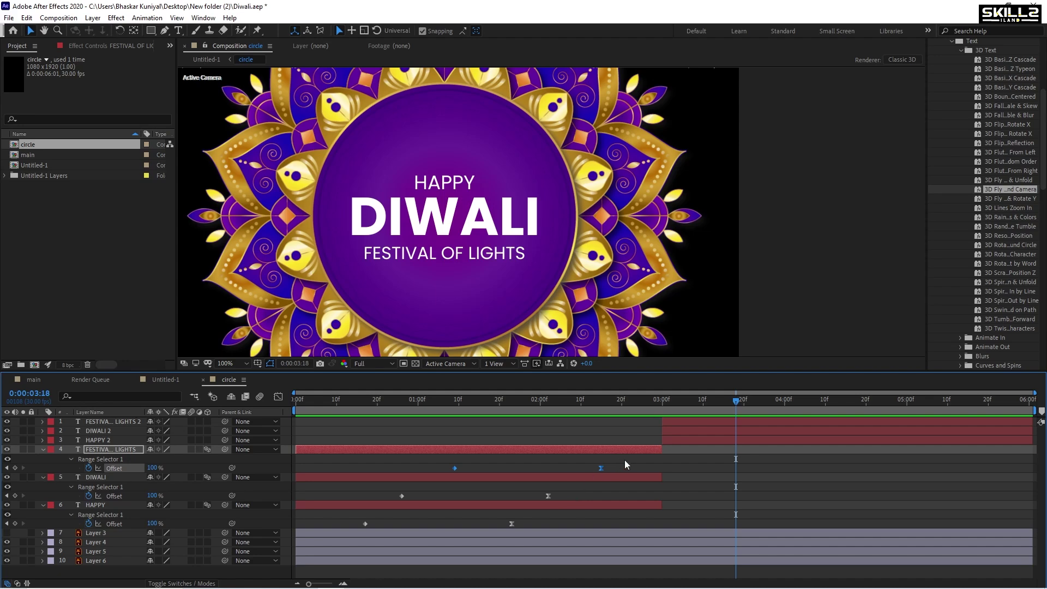
Step: Compress all three fly-ins to play faster, delay FESTIVAL OF LIGHTS slightly, and preview
left_click_drag(624, 459, 304, 567)
mouse_move(601, 468)
left_mouse_down("alt")
mouse_move(392, 503)
mouse_move(418, 498)
left_mouse_up("alt")
mouse_move(581, 462)
left_mouse_down()
mouse_move(442, 475)
mouse_move(486, 467)
left_mouse_up()
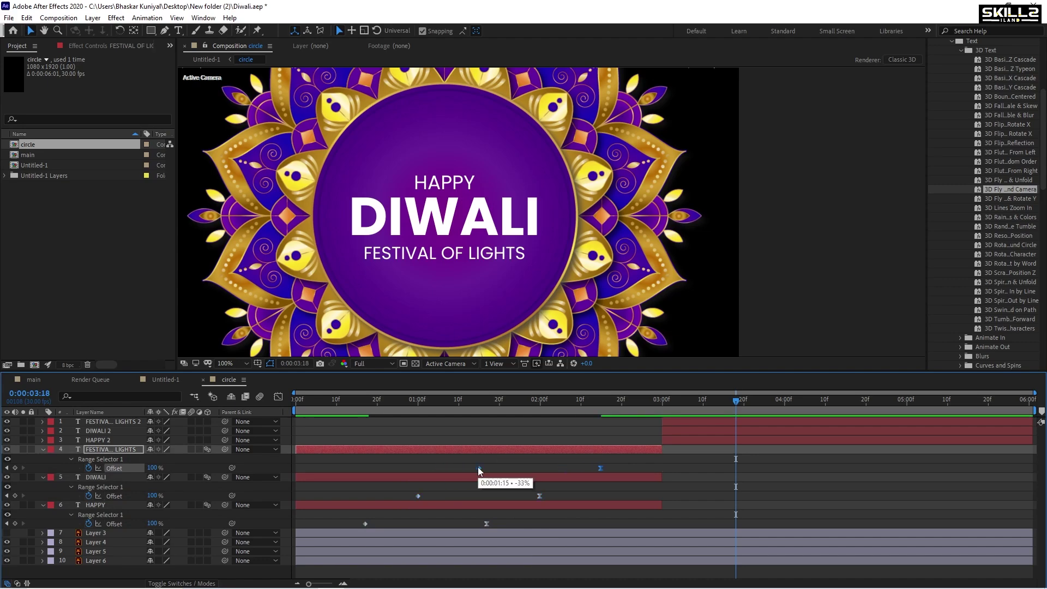
key("Home")
key("space")
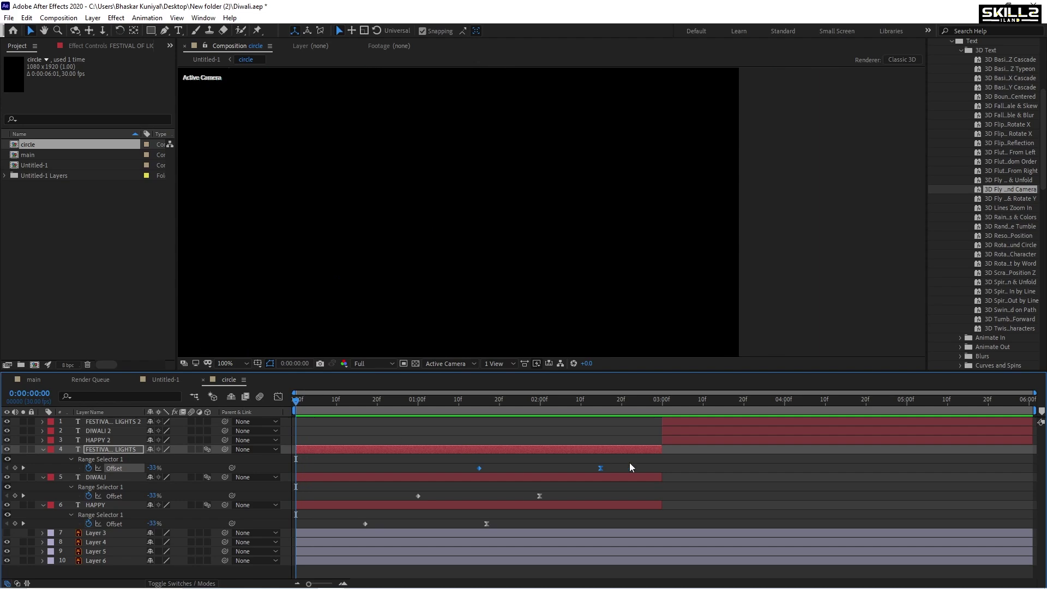
key("space")
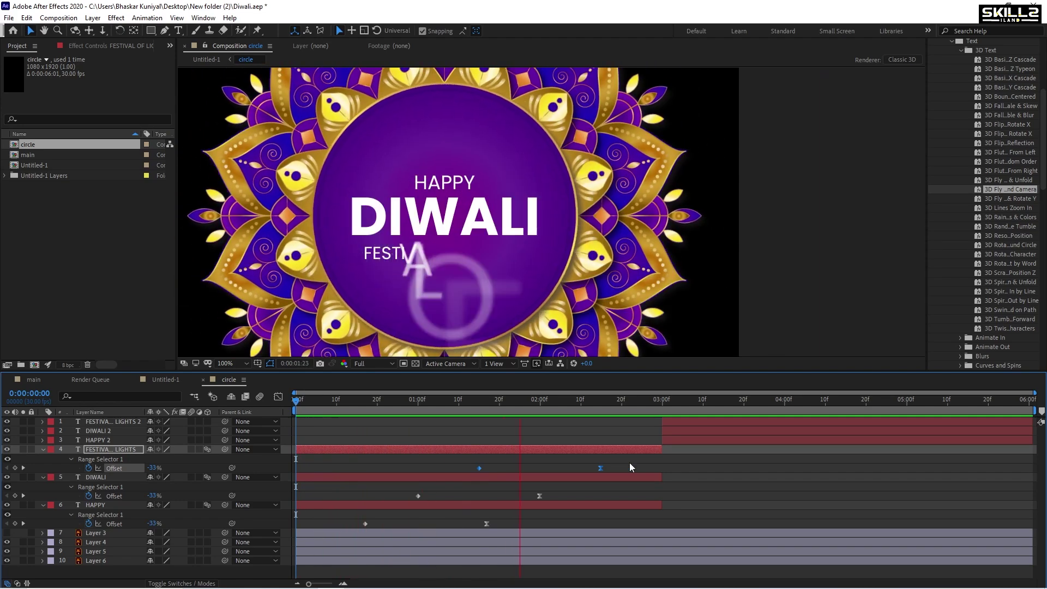
key("space")
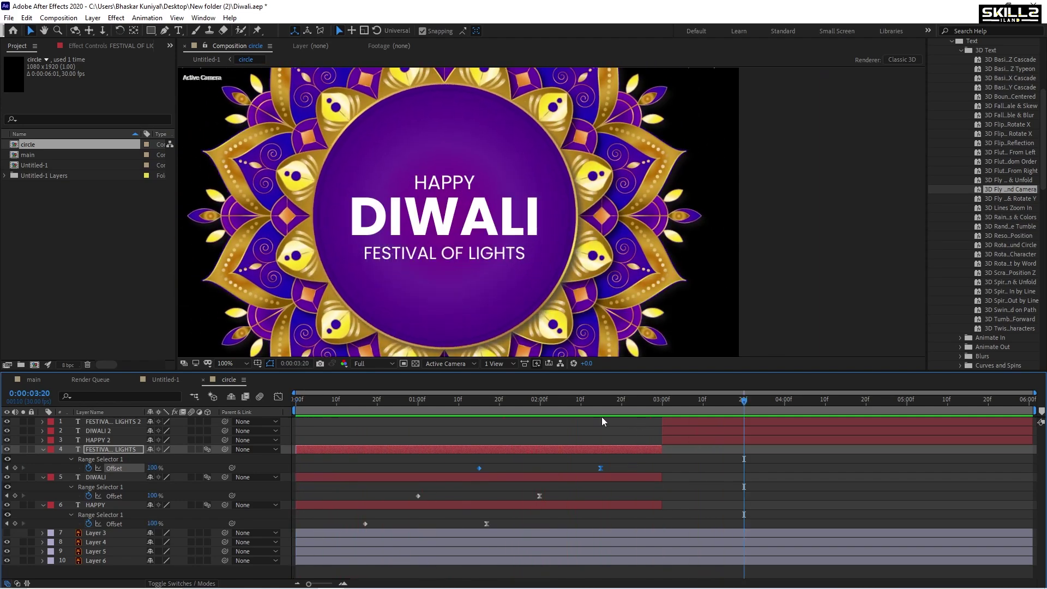
key("ctrl+a")
left_click(42, 449)
Step: Save, then select the HAPPY 2, DIWALI 2 and FESTIVAL OF LIGHTS 2 layers at about 0:00:03:04
left_click(100, 516)
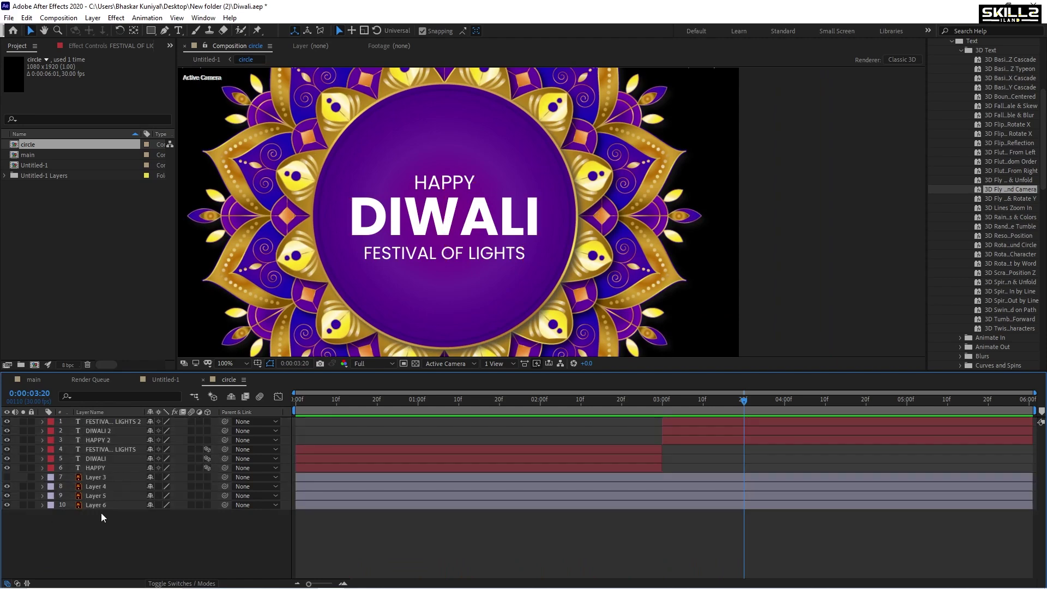
key("ctrl+s")
mouse_move(657, 407)
left_mouse_down()
mouse_move(679, 409)
mouse_move(642, 400)
left_mouse_up()
scroll(712, 458, "up", 1)
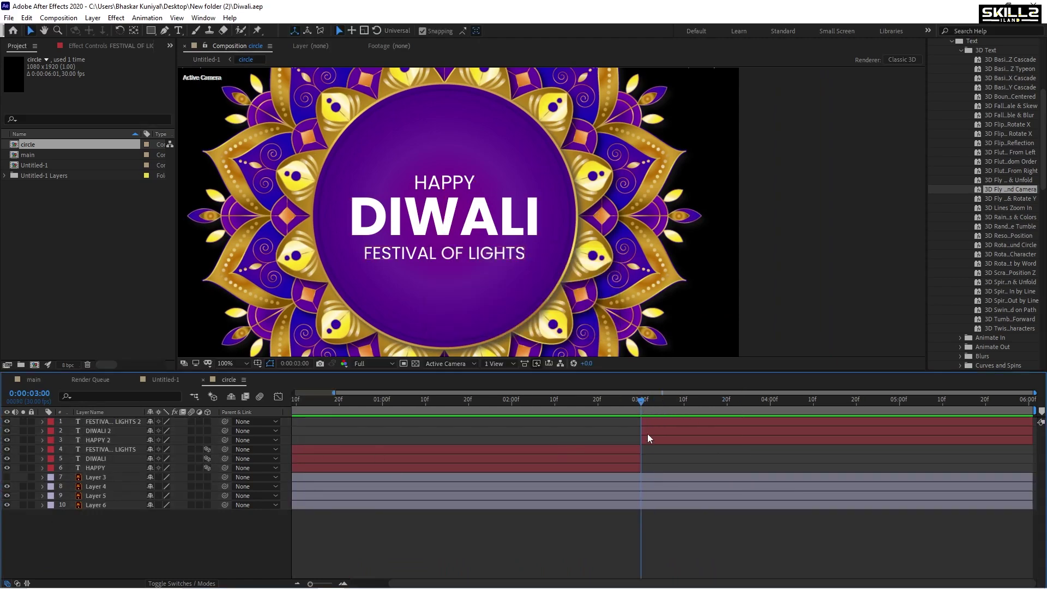
left_click(649, 439)
left_click(654, 422, "shift")
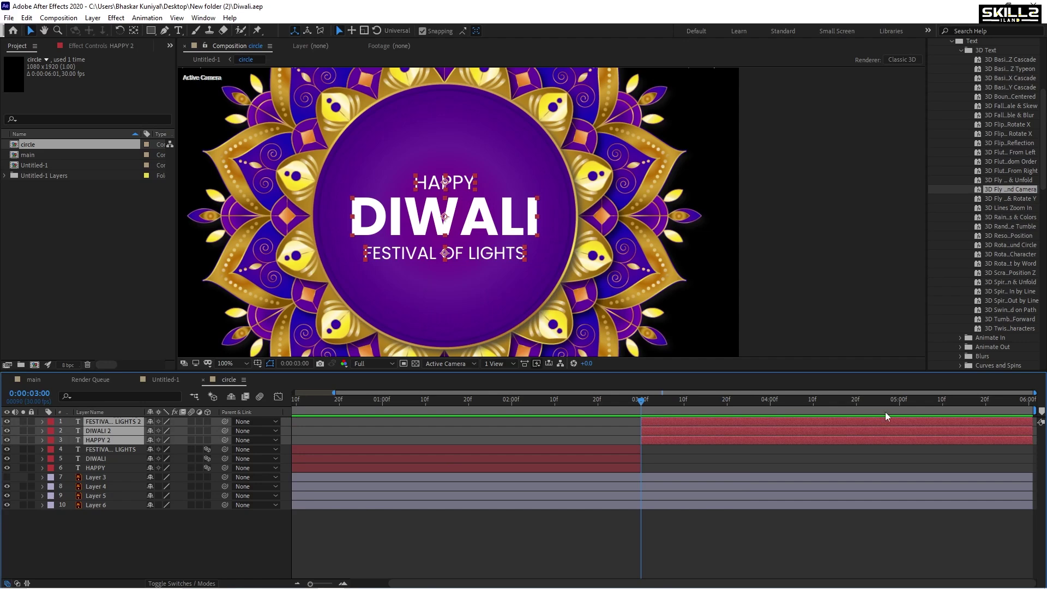
Step: Apply the Contract, Decrease Tracking and then Extend tracking text presets to the titles
left_click(960, 50)
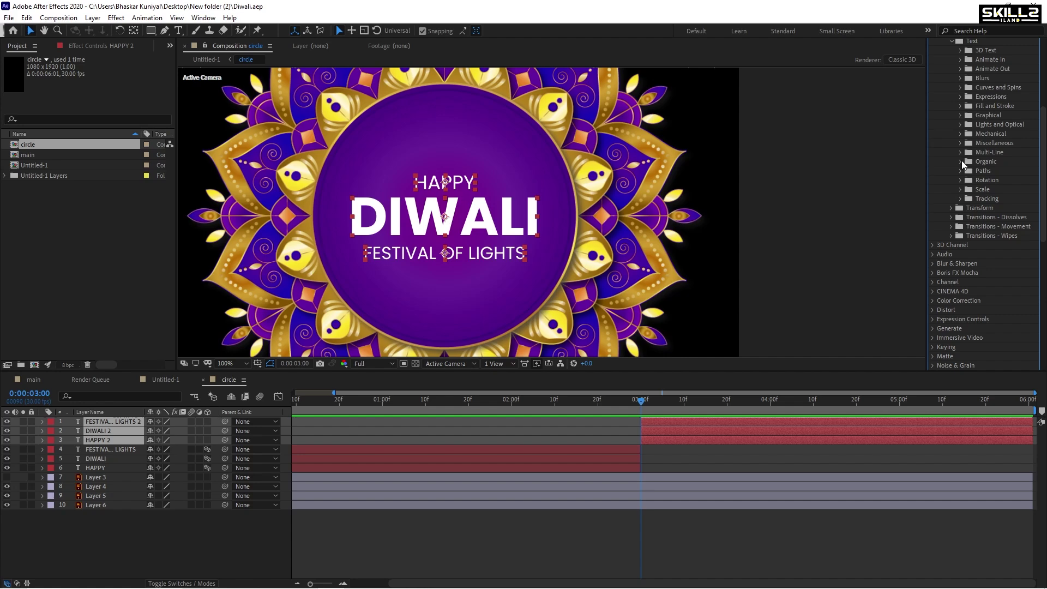
left_click(963, 200)
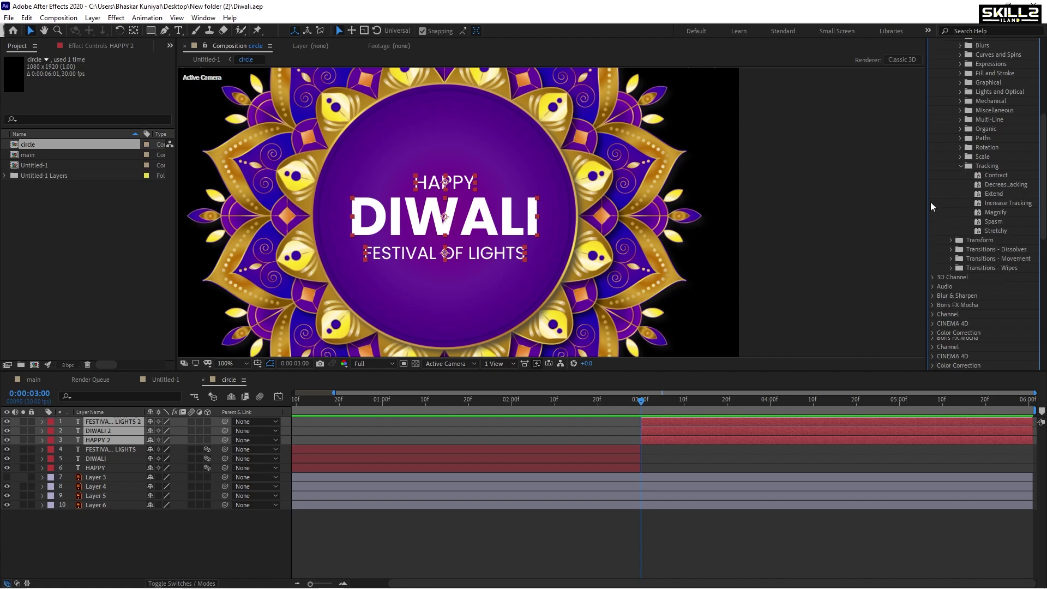
double_click(1005, 173)
key("space")
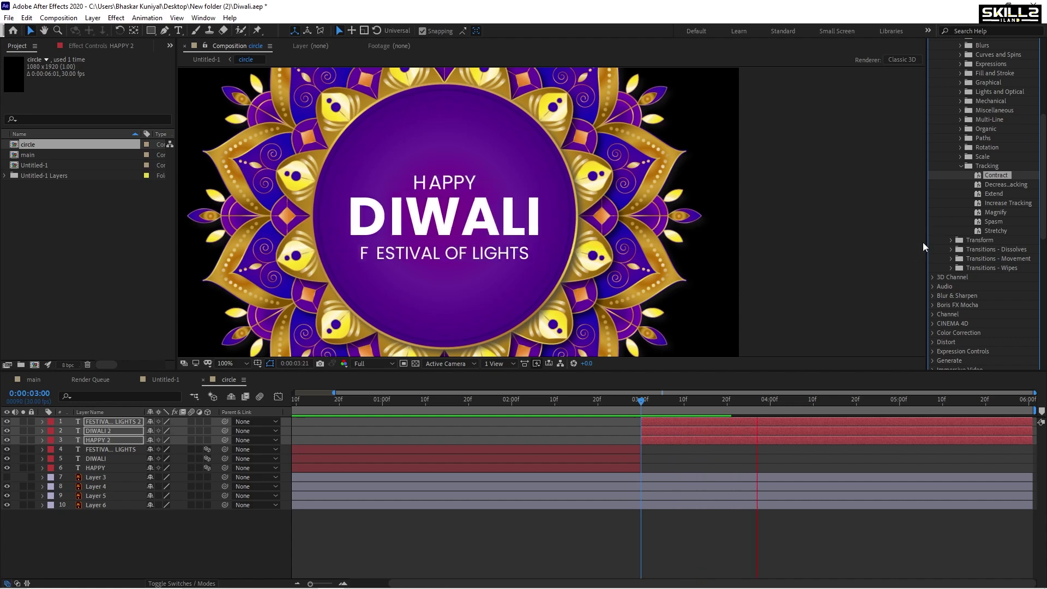
double_click(999, 184)
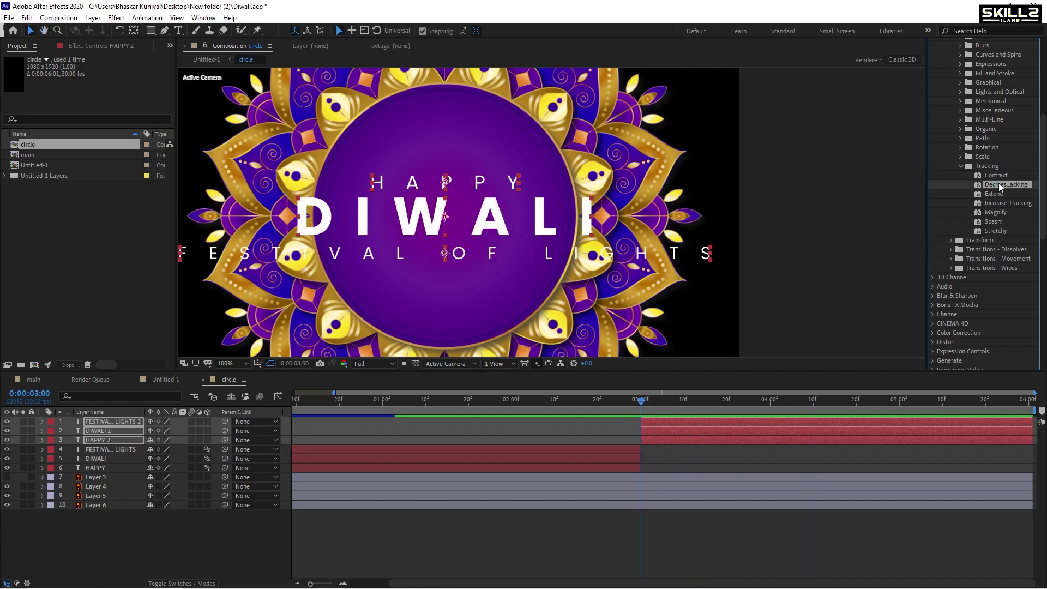
double_click(996, 192)
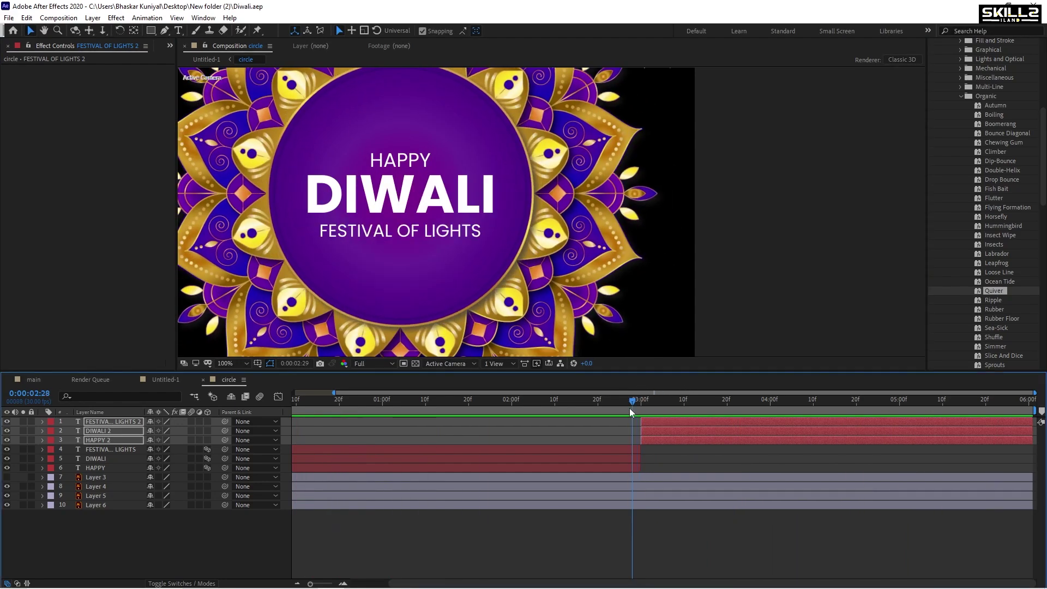
Step: Preview the full greeting animation from the beginning
left_click(629, 407)
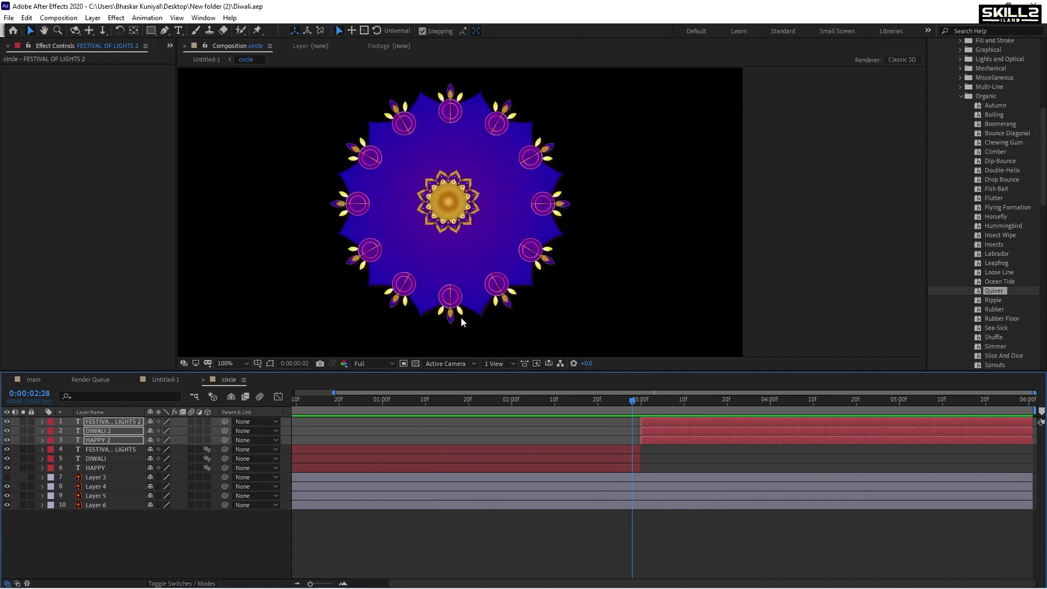
key("space")
left_click(122, 525)
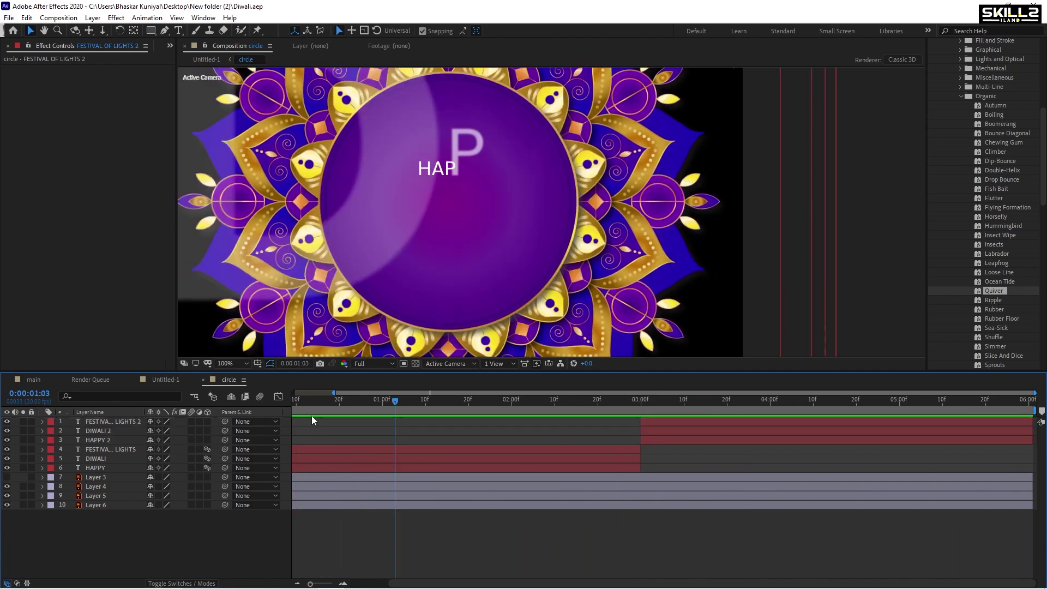
left_click(305, 400)
key("Home")
key("space")
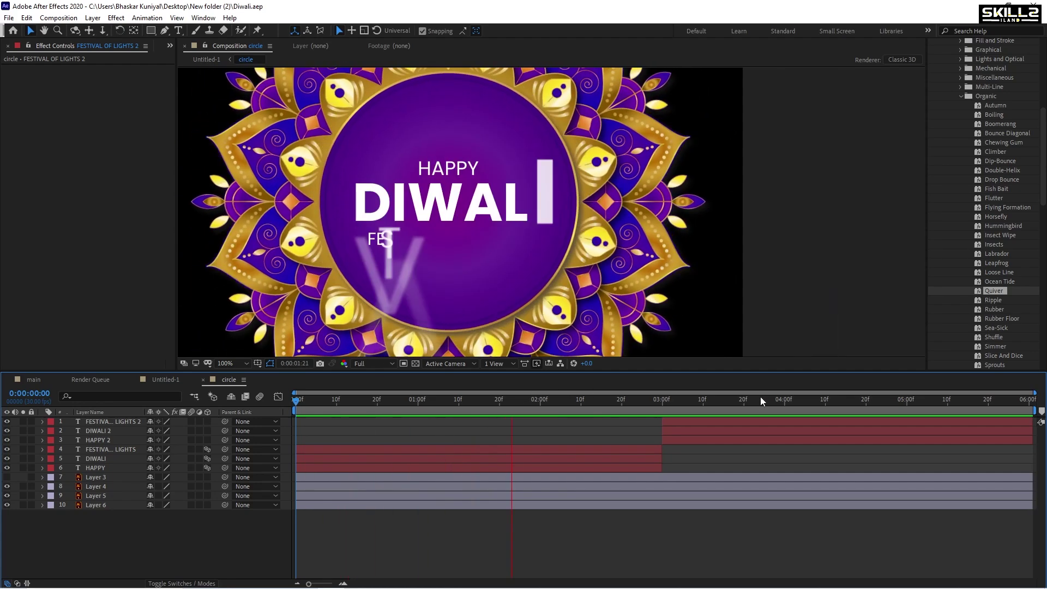
left_click(764, 400)
Step: Give Layer 6's Rotation the expression time*10 and preview the spin
left_click(359, 506)
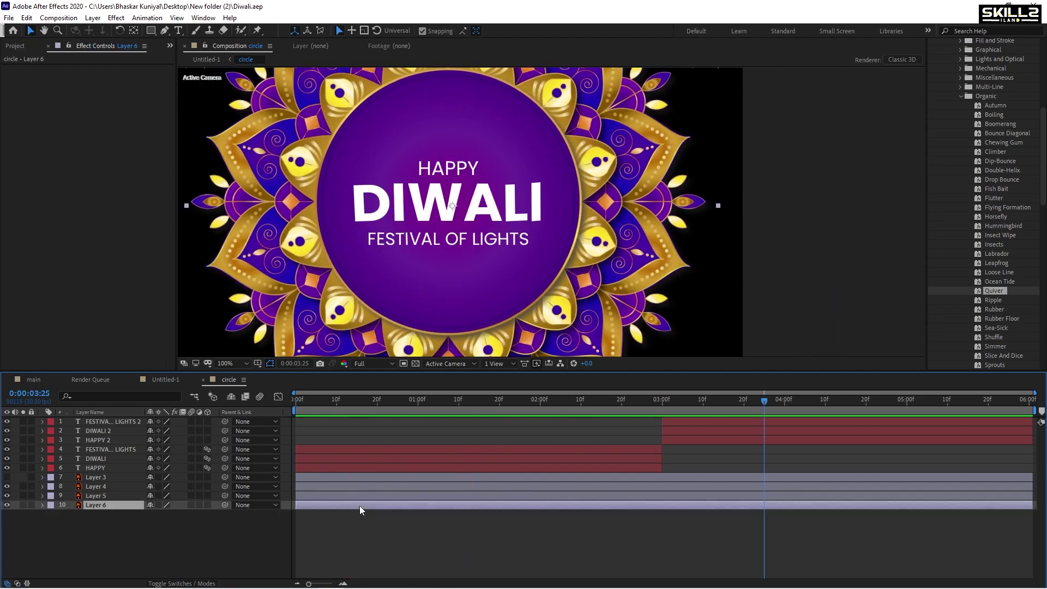
scroll(454, 246, "down", 2)
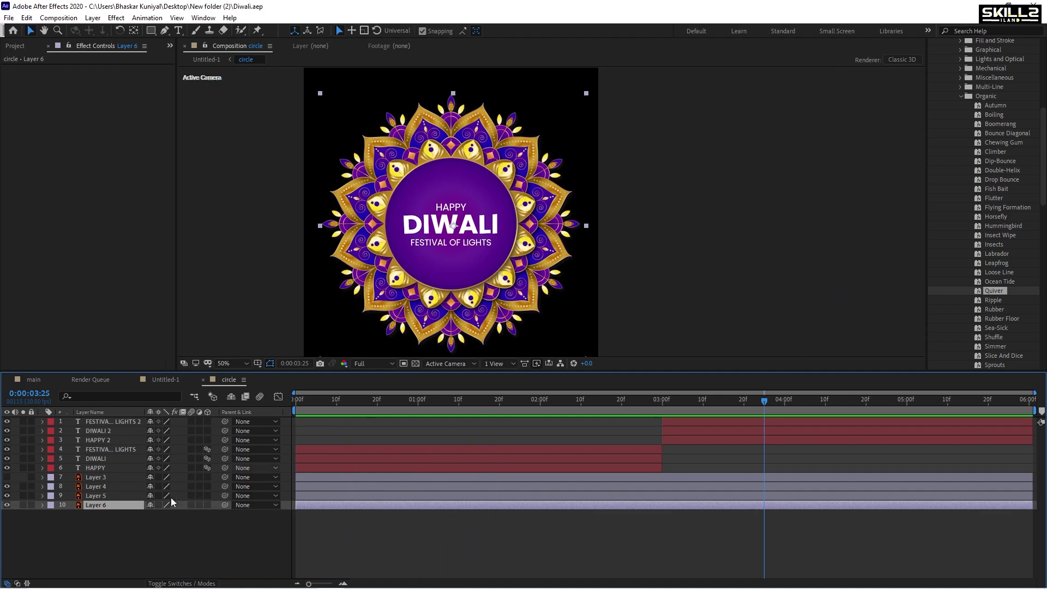
key("r")
left_click(70, 515, "alt")
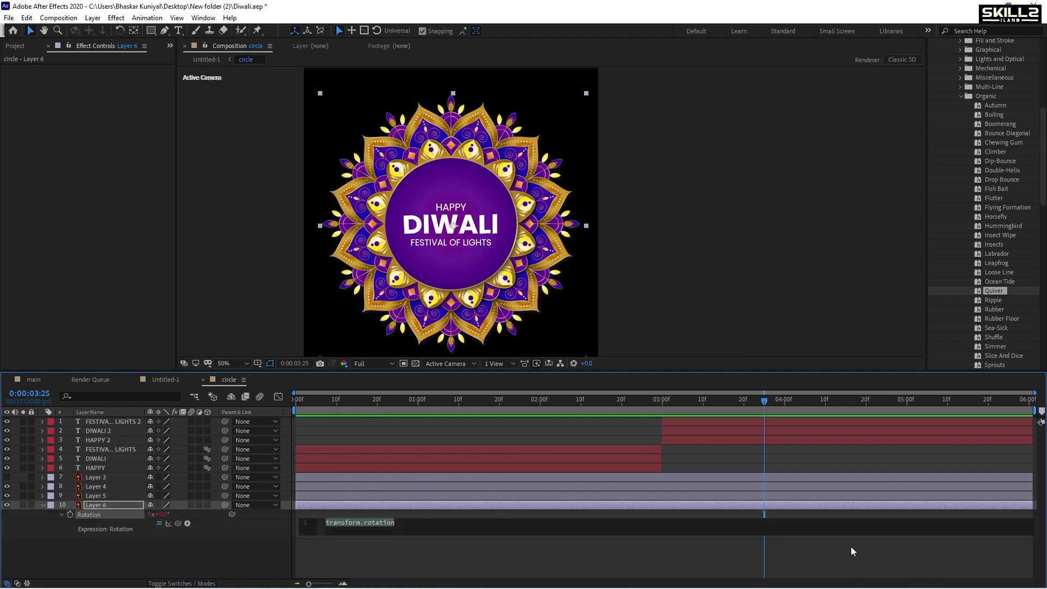
type("loop")
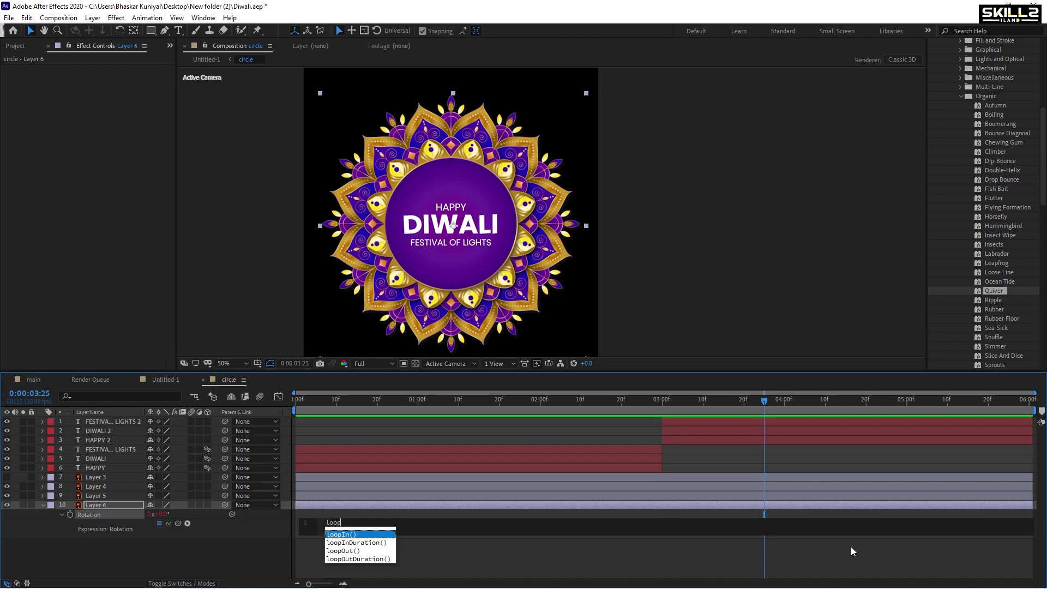
type("O")
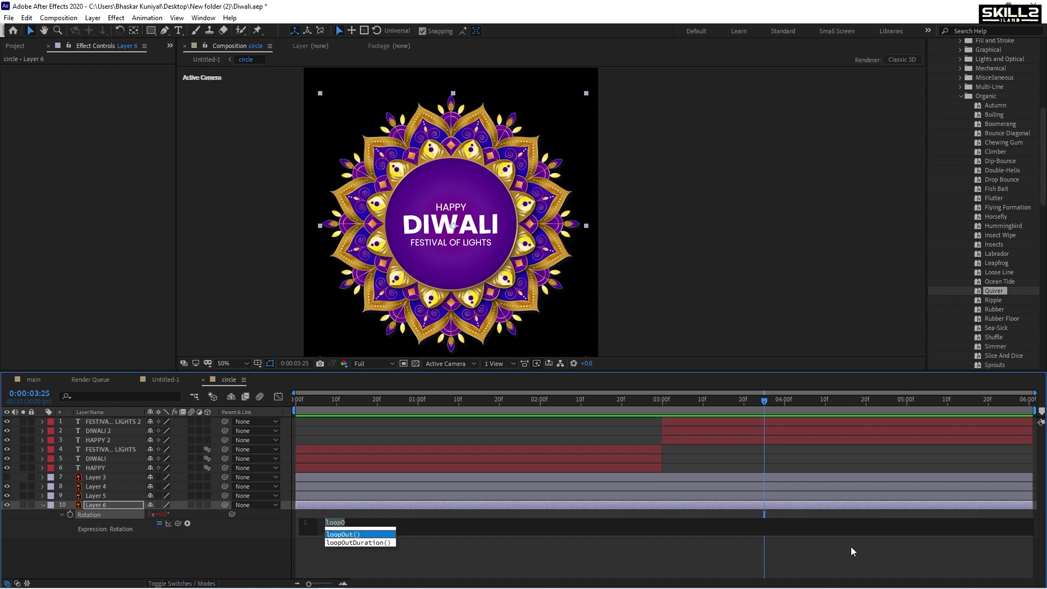
type("time")
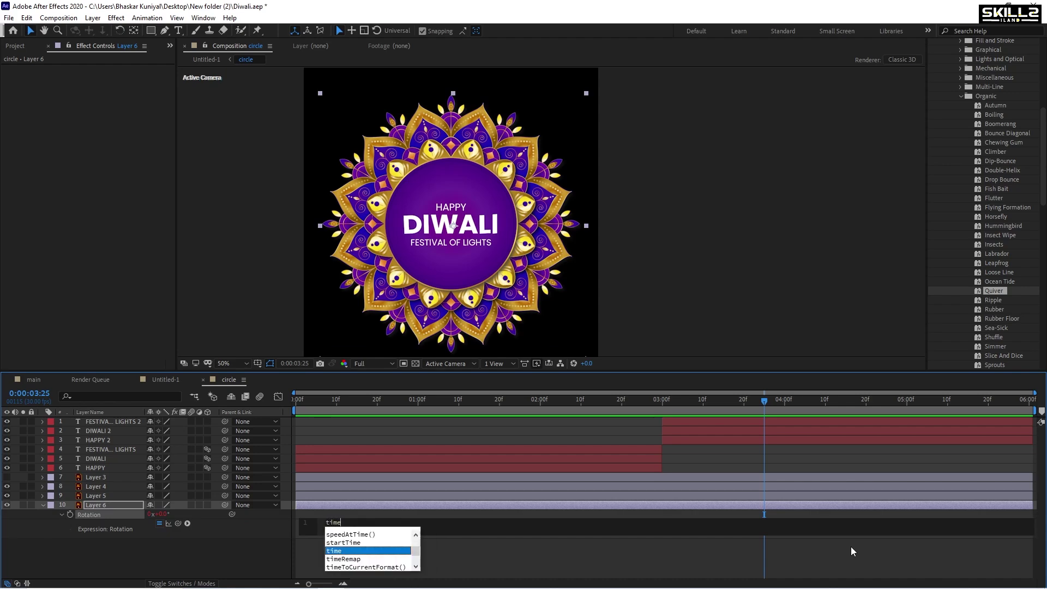
type("*")
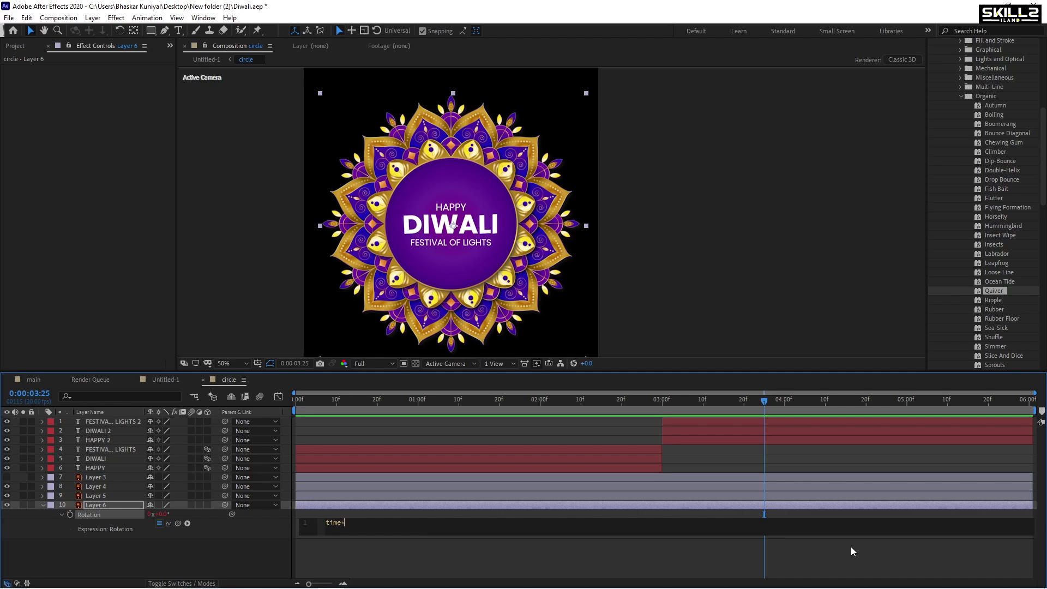
left_click(850, 546)
key("space")
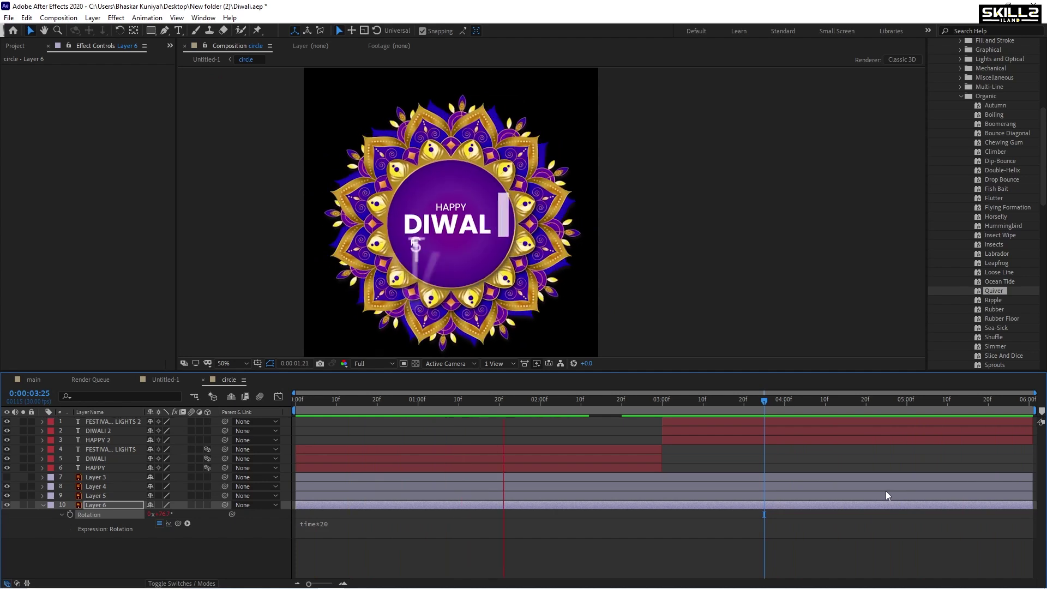
left_click(381, 527)
left_click(501, 533)
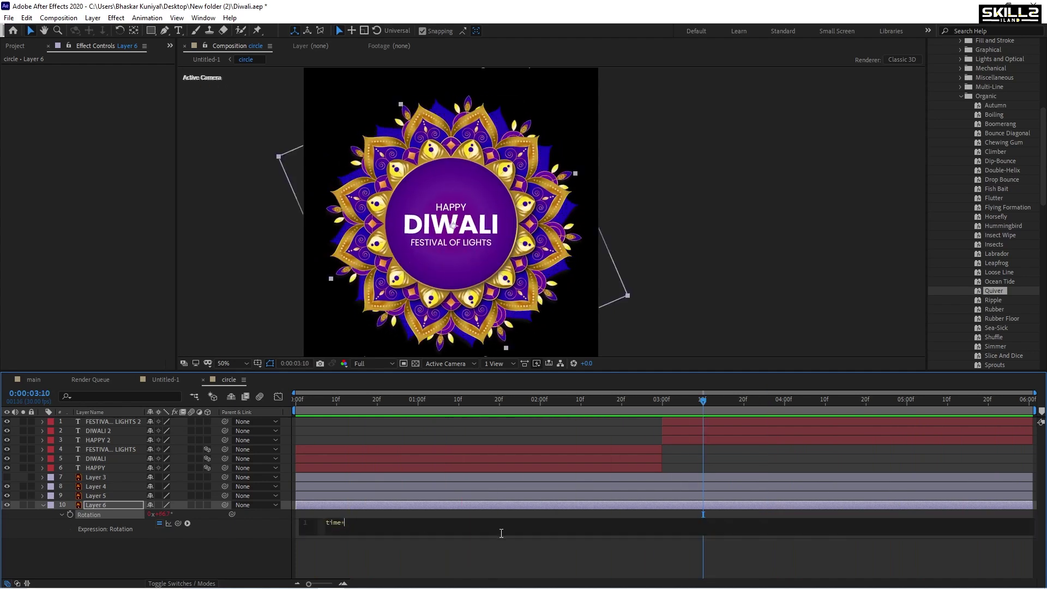
type("10")
key("KP_Enter")
key("space")
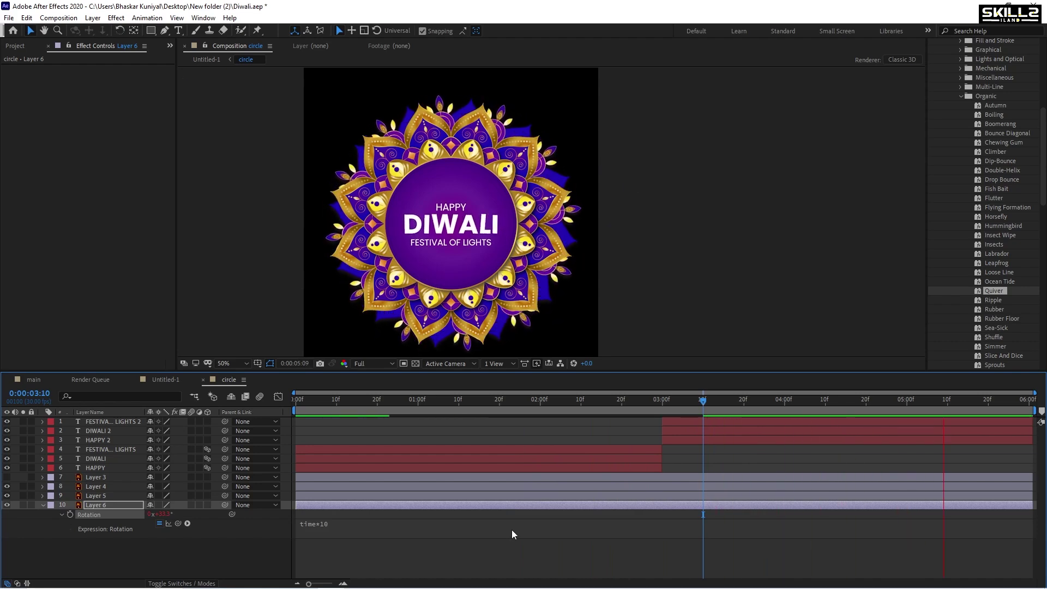
key("space")
left_click(42, 504)
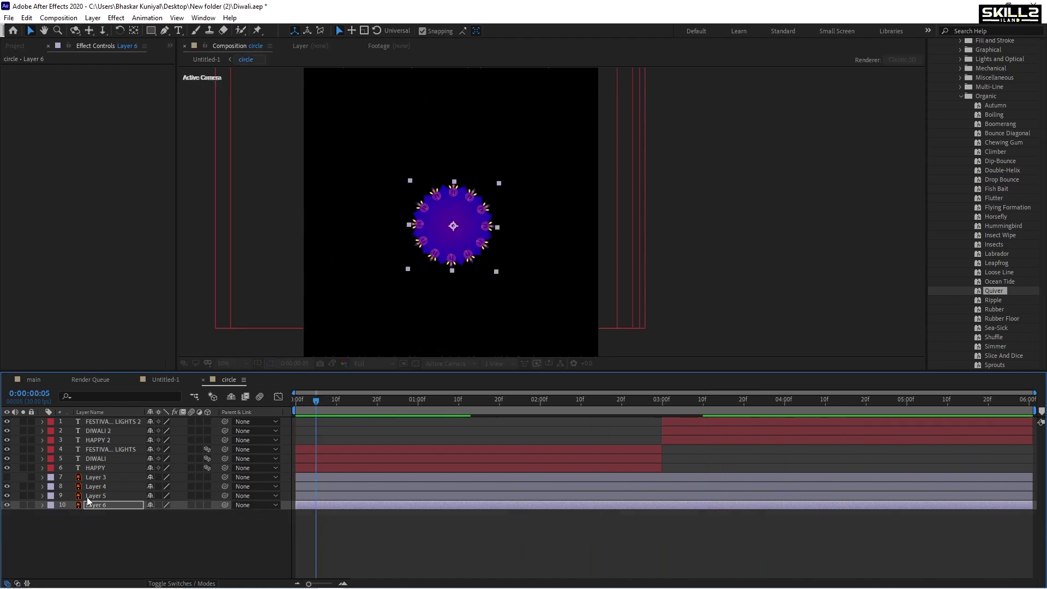
Step: Give Layer 5's Rotation the counter-rotating expression time*-10 and save
left_click(96, 496)
left_click_drag(690, 405, 794, 413)
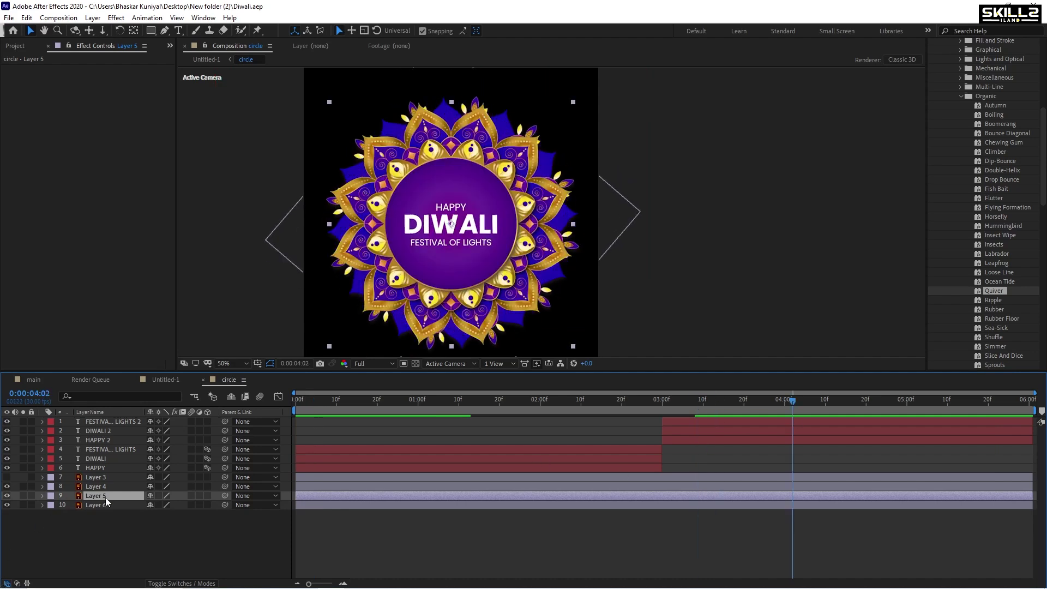
key("r")
left_click(70, 505, "alt")
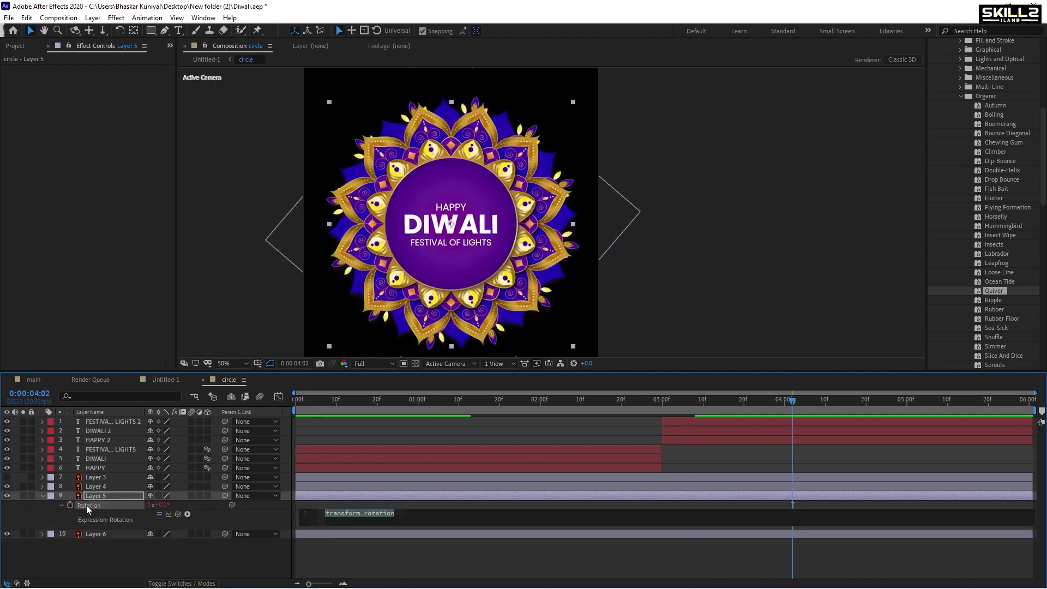
type("tim")
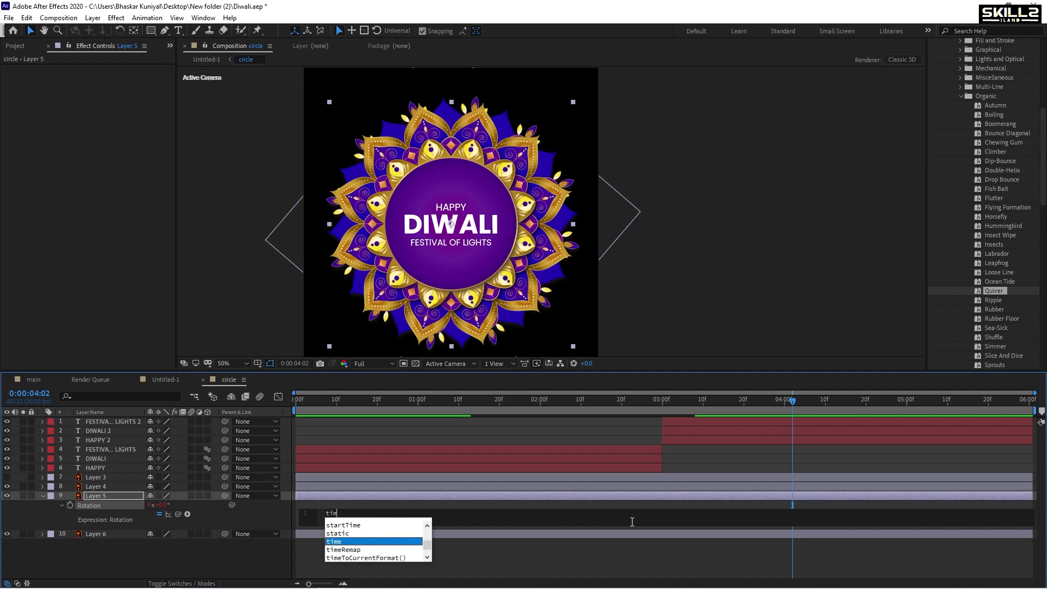
type("e*")
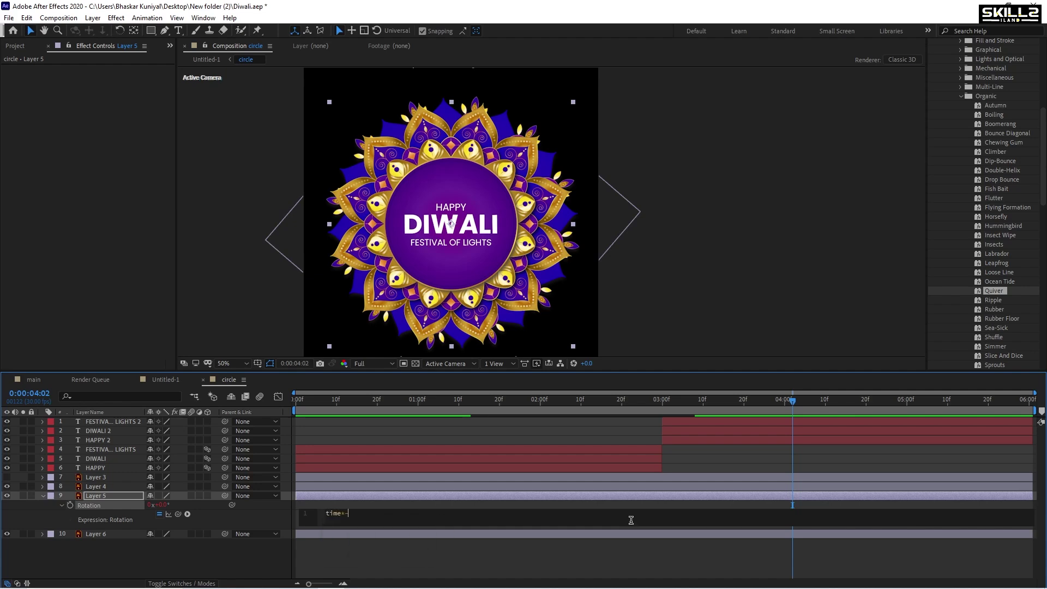
type("10")
key("KP_Enter")
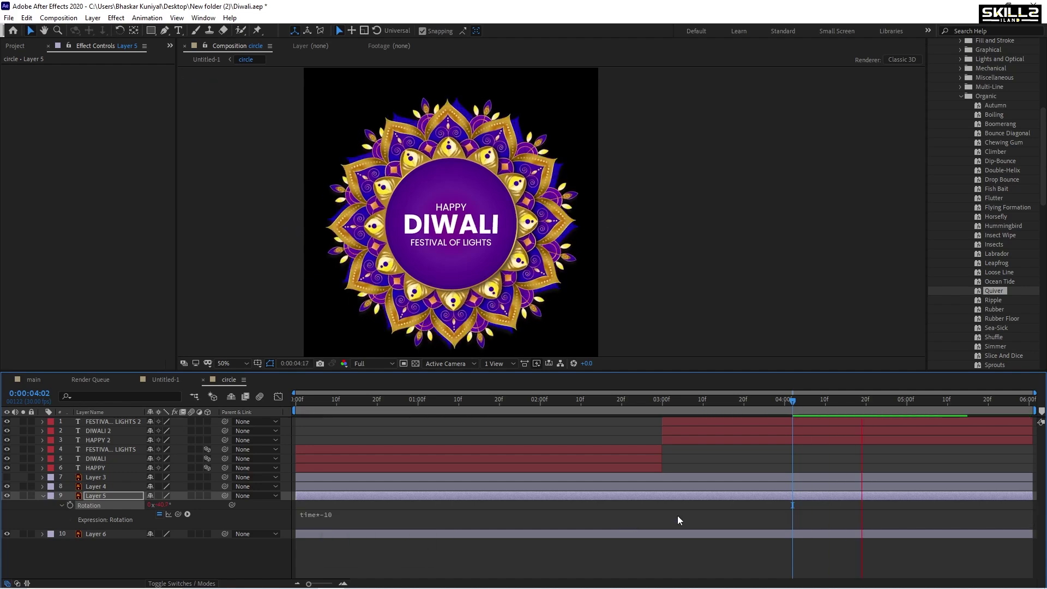
key("ctrl+s")
key("space")
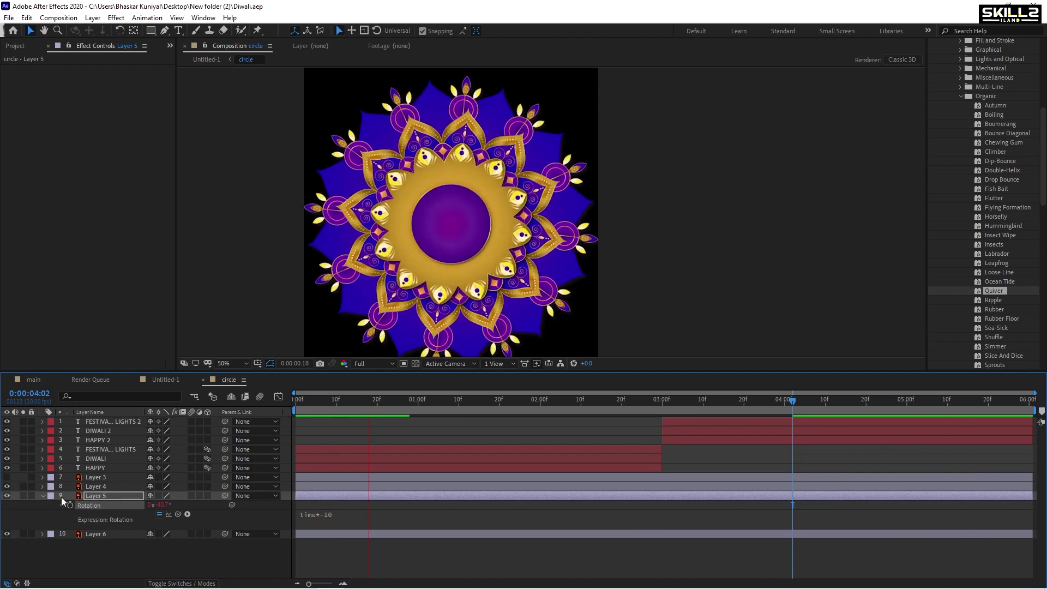
left_click(43, 495)
Step: Parent all six HAPPY, DIWALI and FESTIVAL OF LIGHTS text layers to Layer 4
left_click(90, 485)
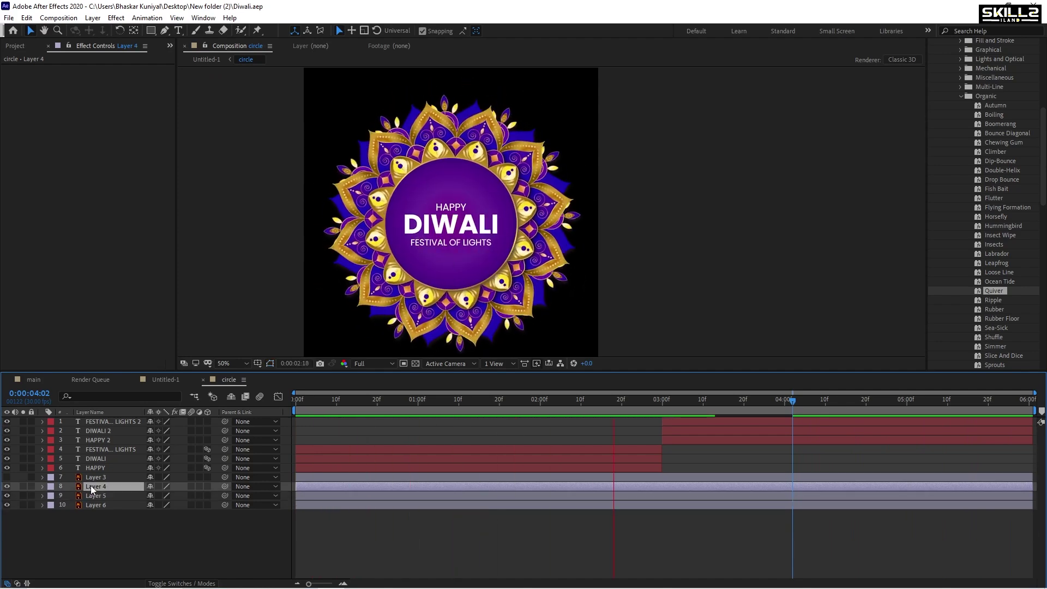
left_click(102, 477)
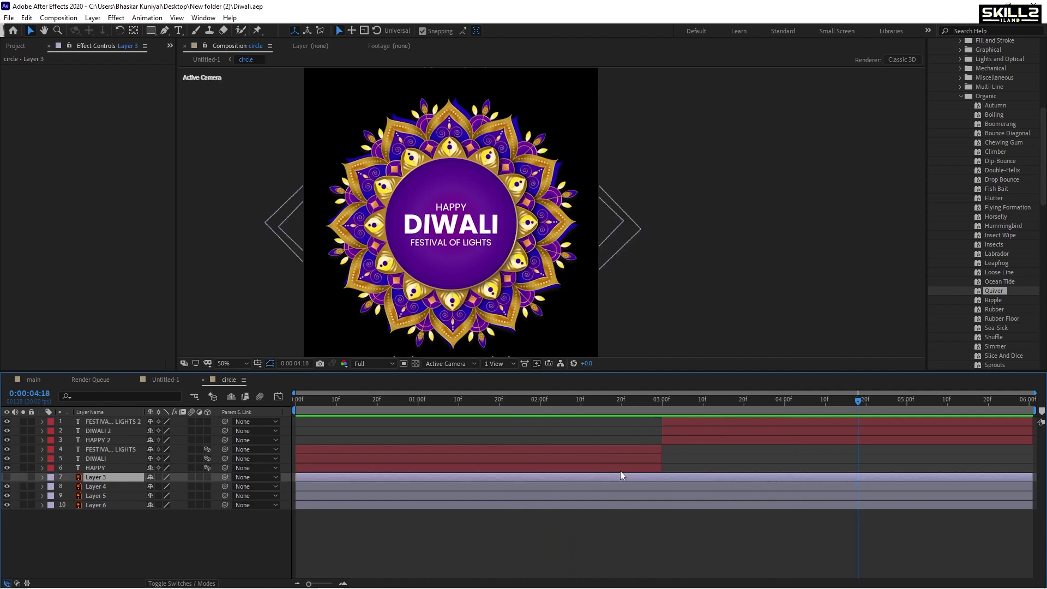
left_click_drag(620, 470, 688, 421)
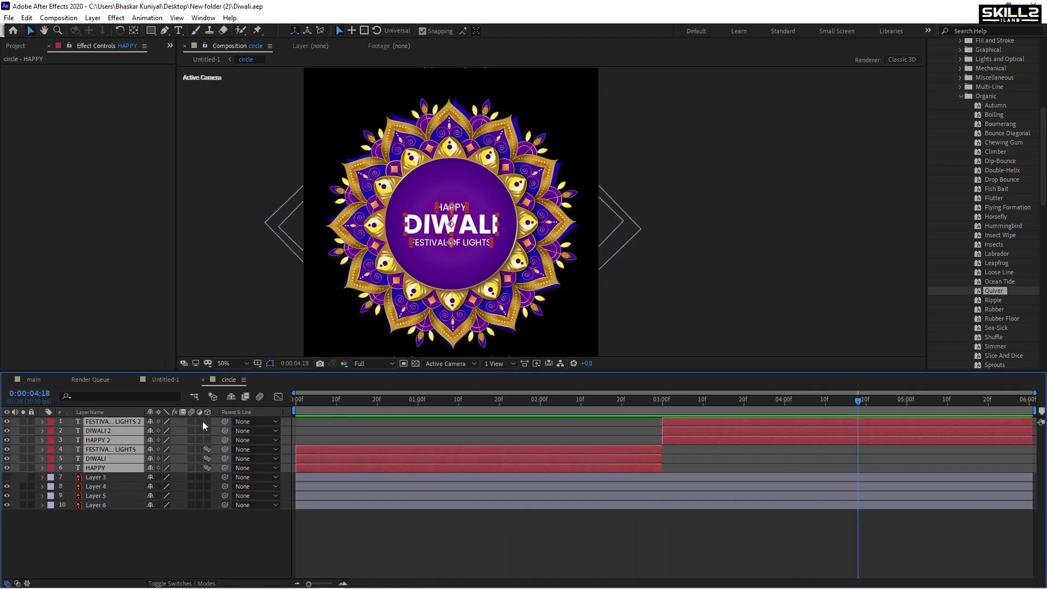
mouse_move(223, 459)
left_mouse_down()
mouse_move(89, 477)
mouse_move(97, 488)
left_mouse_up()
left_click(99, 479)
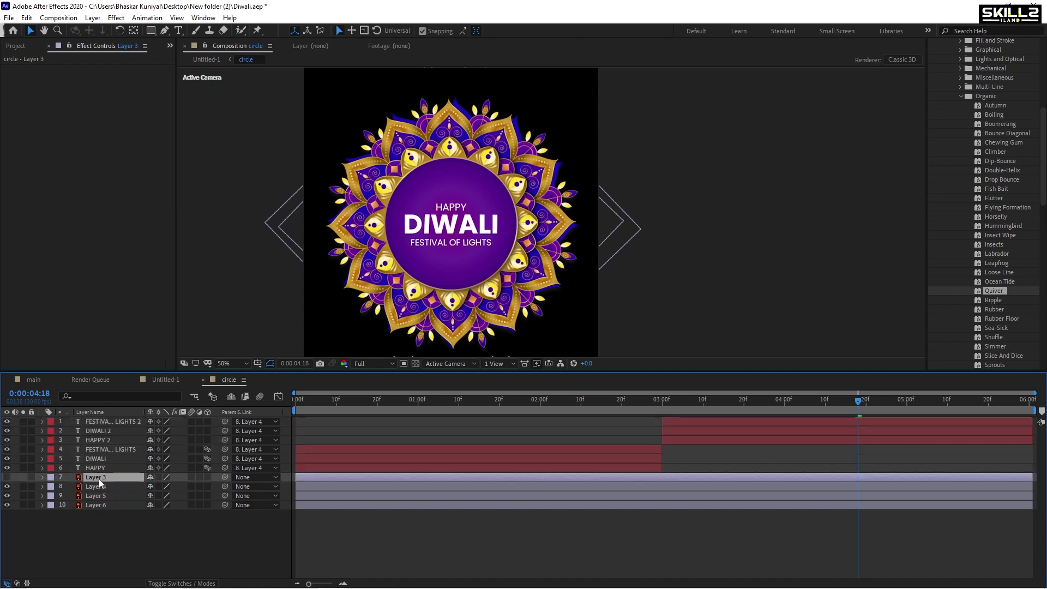
Step: Delete the spare Layer 3 and reveal Layer 4's keyframed Scale
key("Delete")
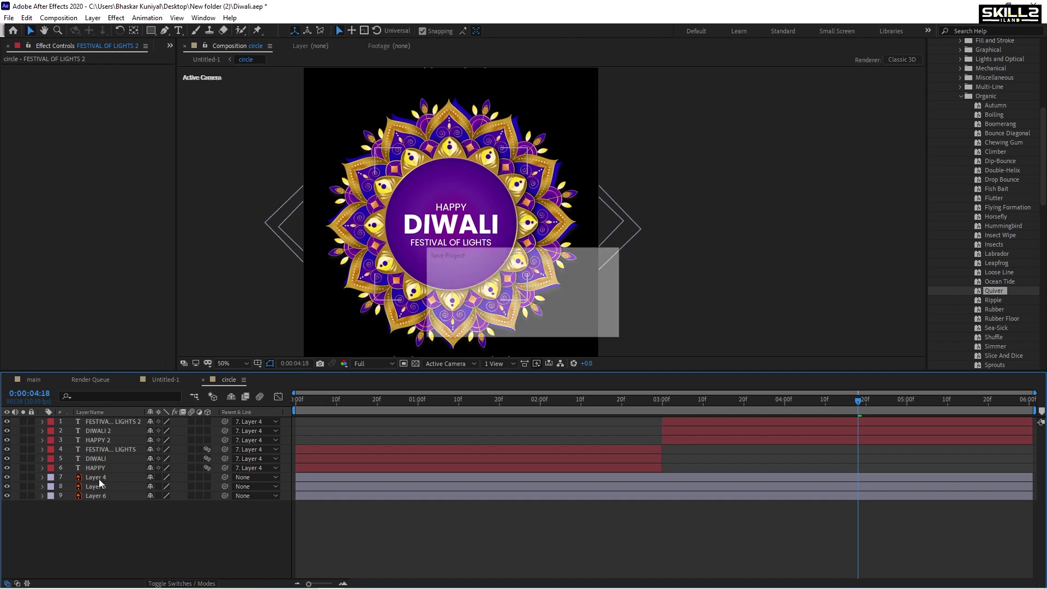
left_click(99, 478)
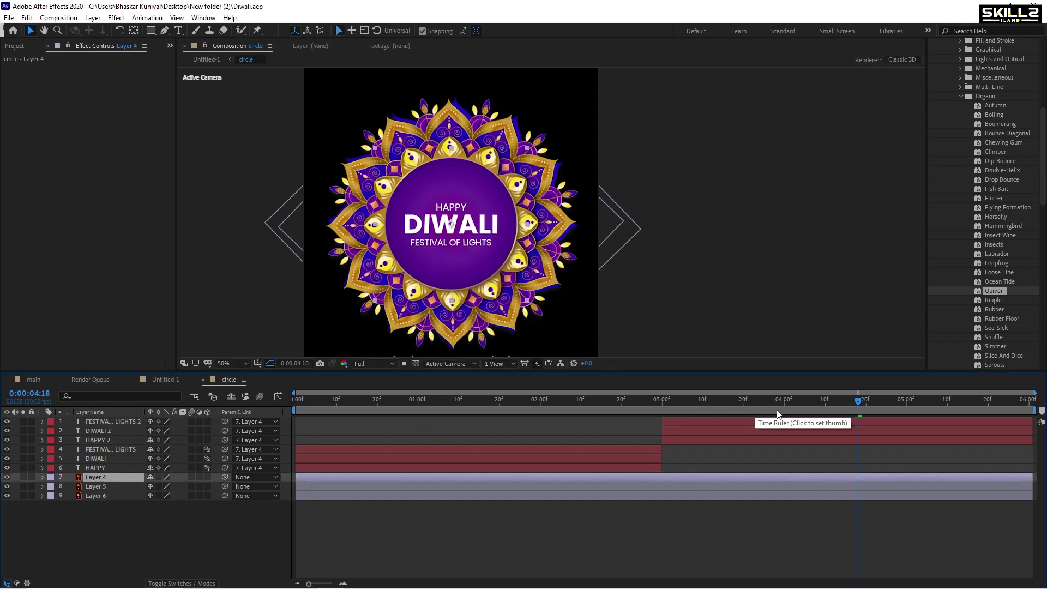
key("s")
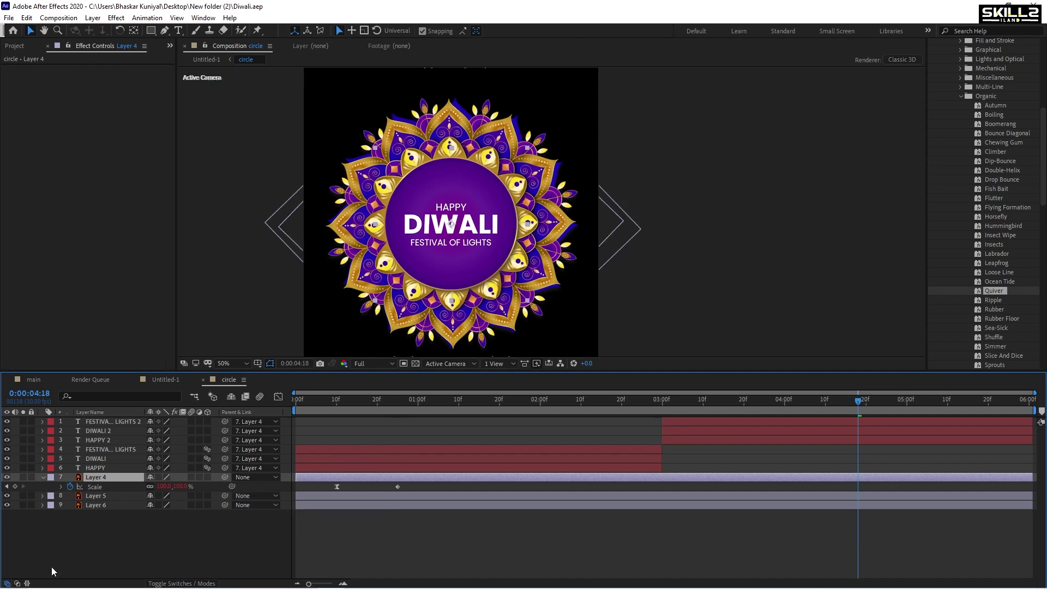
Step: Add a Null 1 layer, parent Layer 4 to it, and save the project
right_click(79, 533)
mouse_move(125, 415)
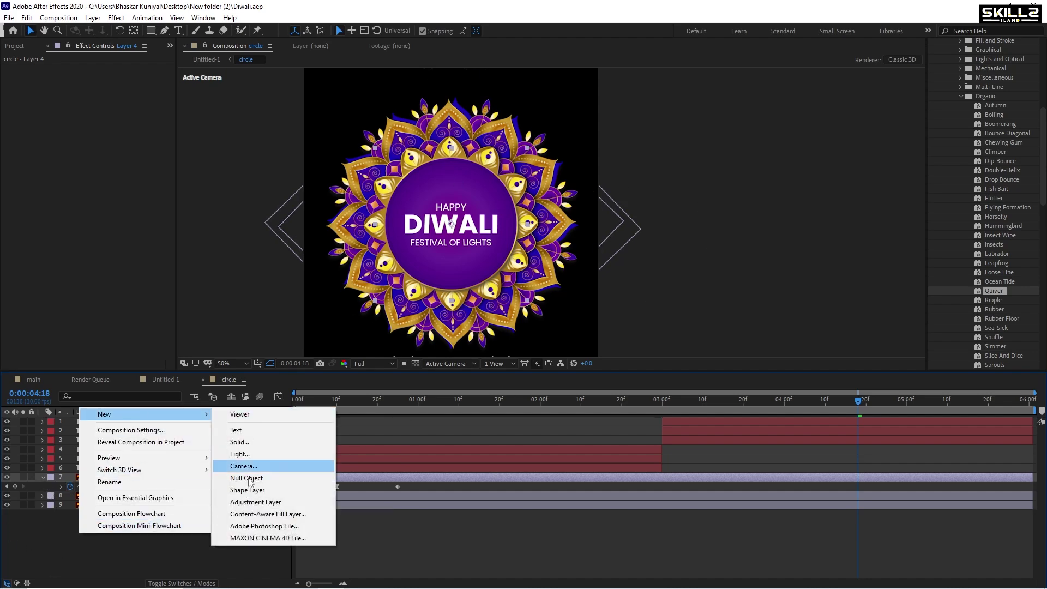
left_click(248, 480)
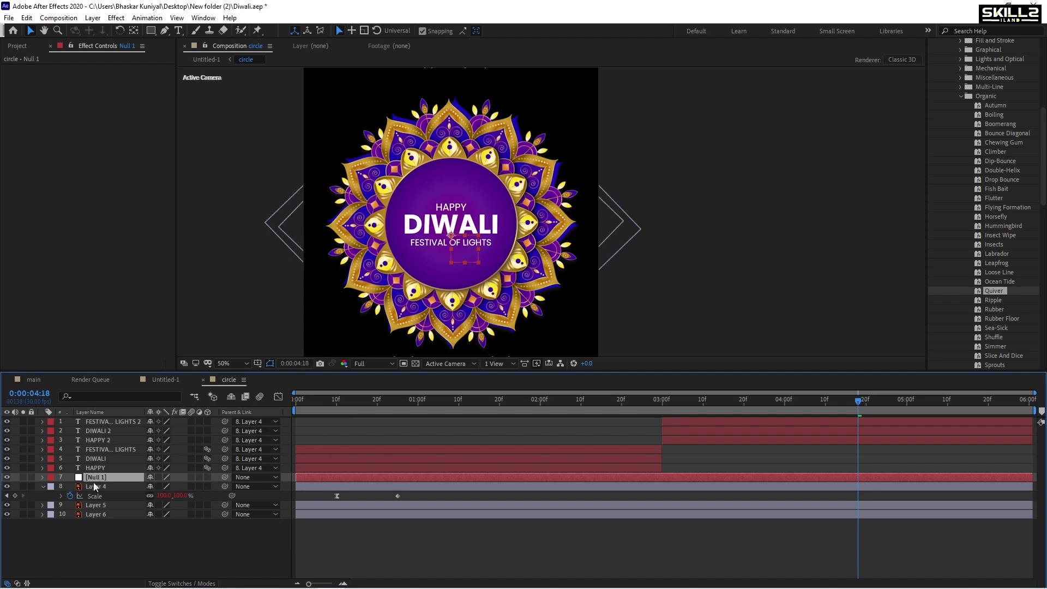
left_click(94, 486)
left_click_drag(223, 487, 93, 479)
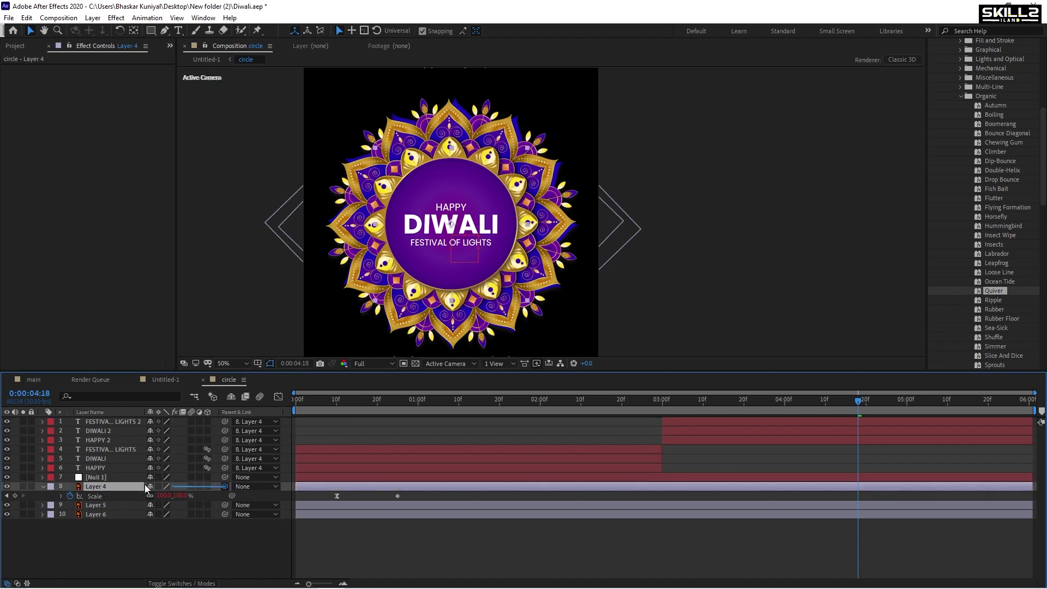
key("ctrl+s")
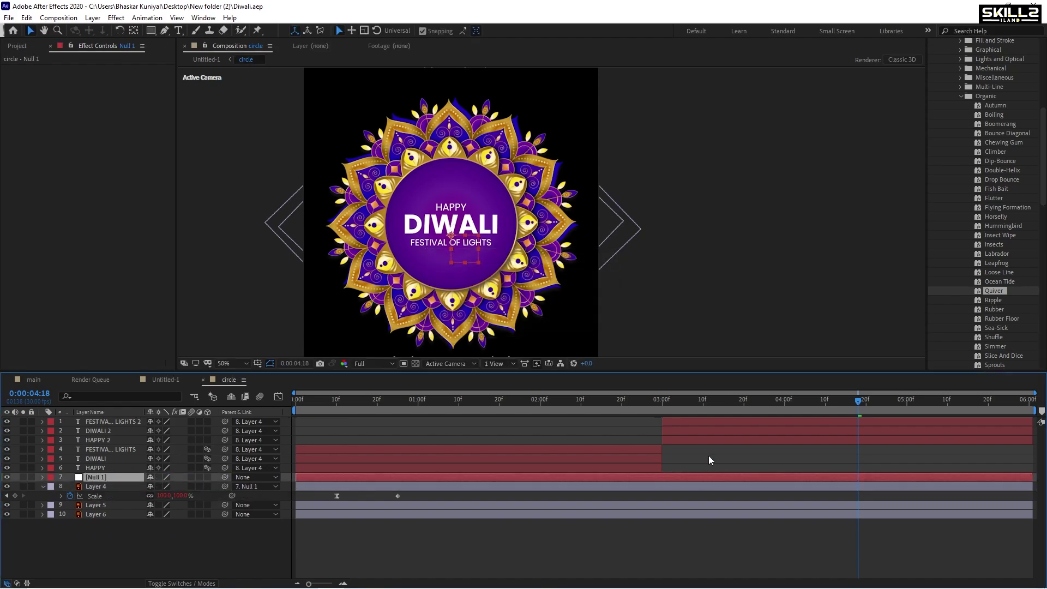
Step: Show rulers and place vertical and horizontal guides crossing at the composition centre
left_click(98, 486)
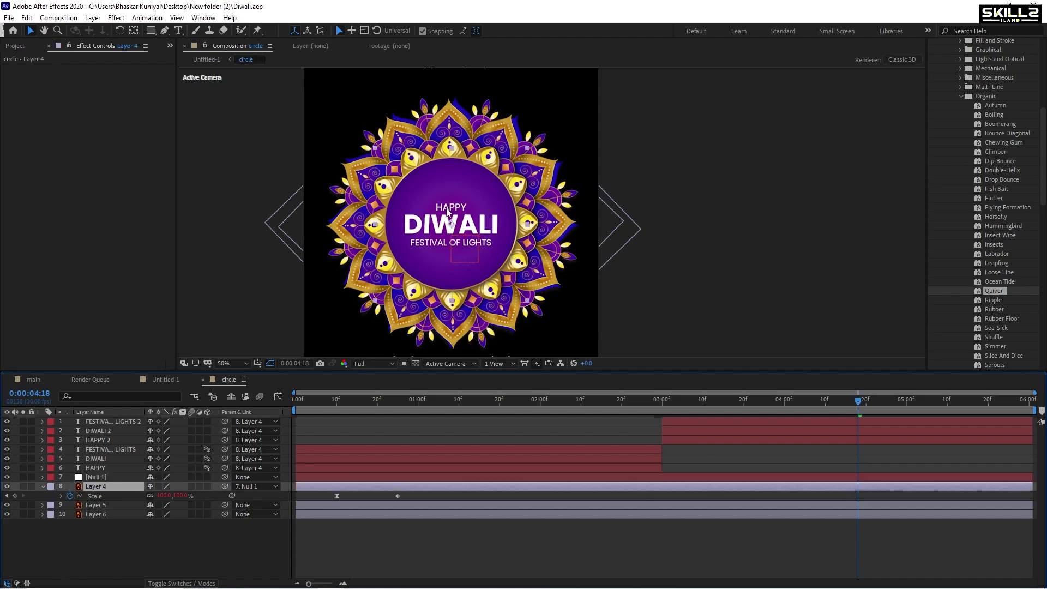
scroll(450, 226, "up", 3)
scroll(451, 226, "up", 2)
scroll(451, 226, "up", 2)
scroll(450, 226, "down", 2)
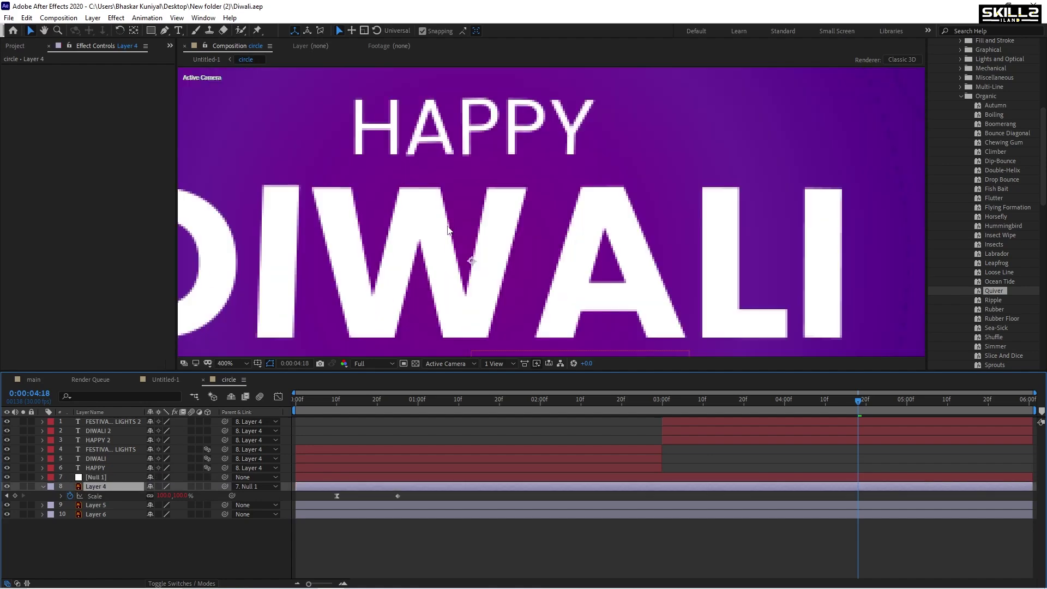
key("ctrl+r")
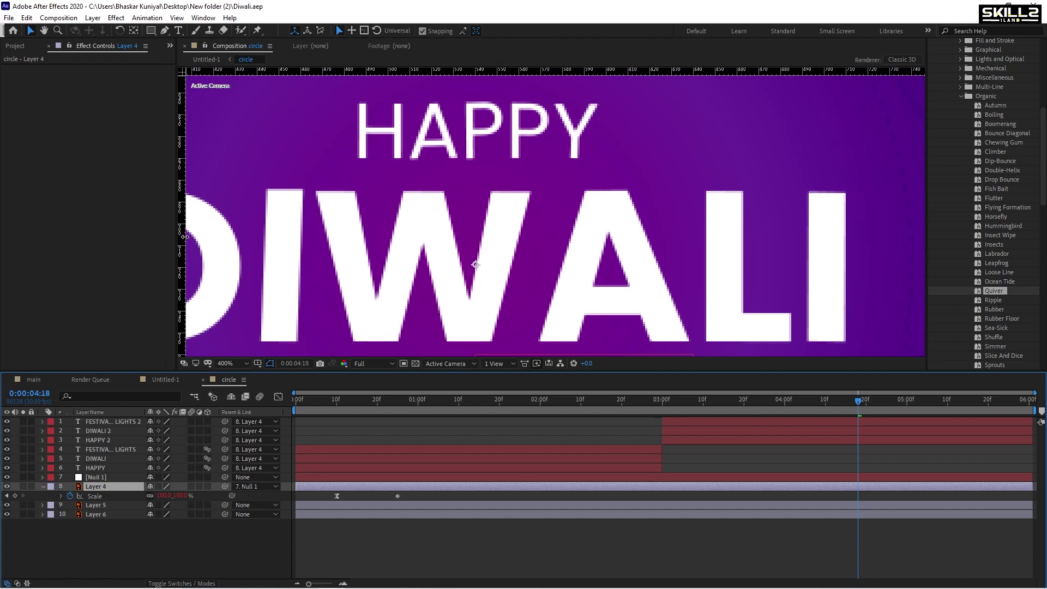
left_click_drag(185, 236, 475, 240)
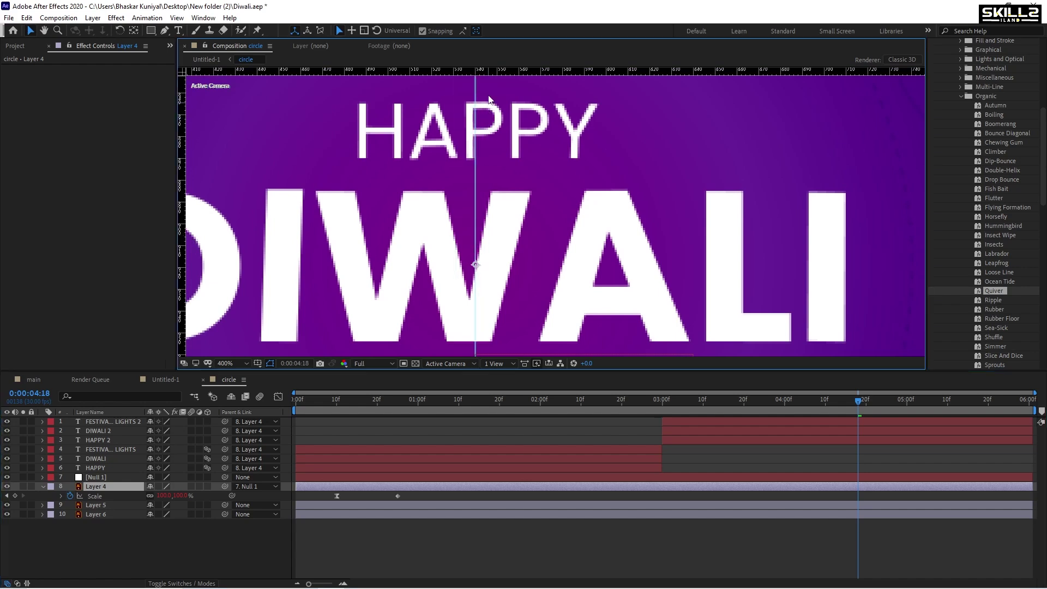
left_click_drag(490, 72, 504, 265)
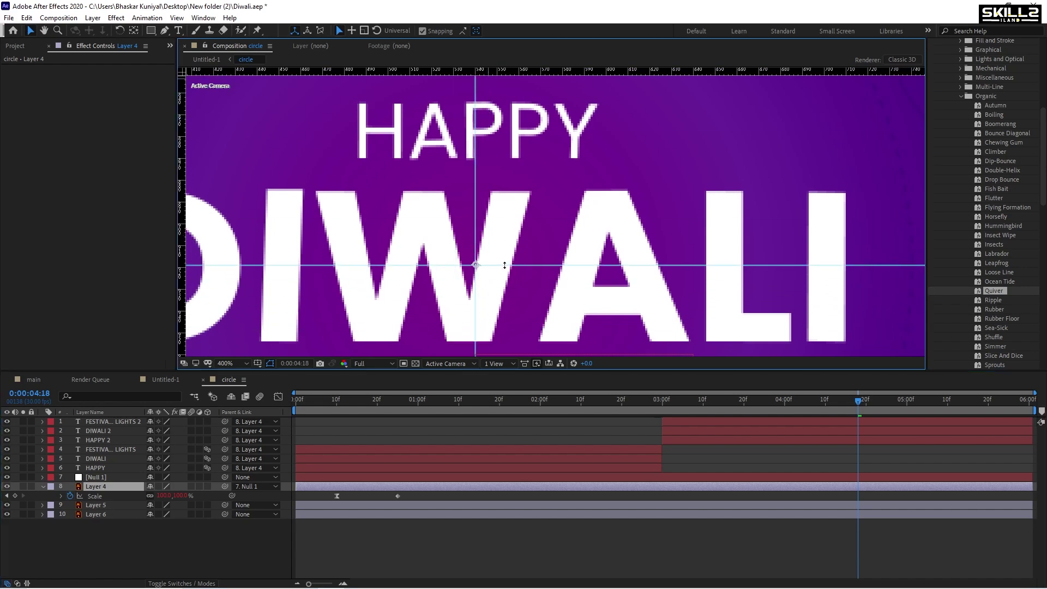
Step: Move Null 1's anchor point to the guides' crossing with the Pan Behind tool
left_click(96, 478)
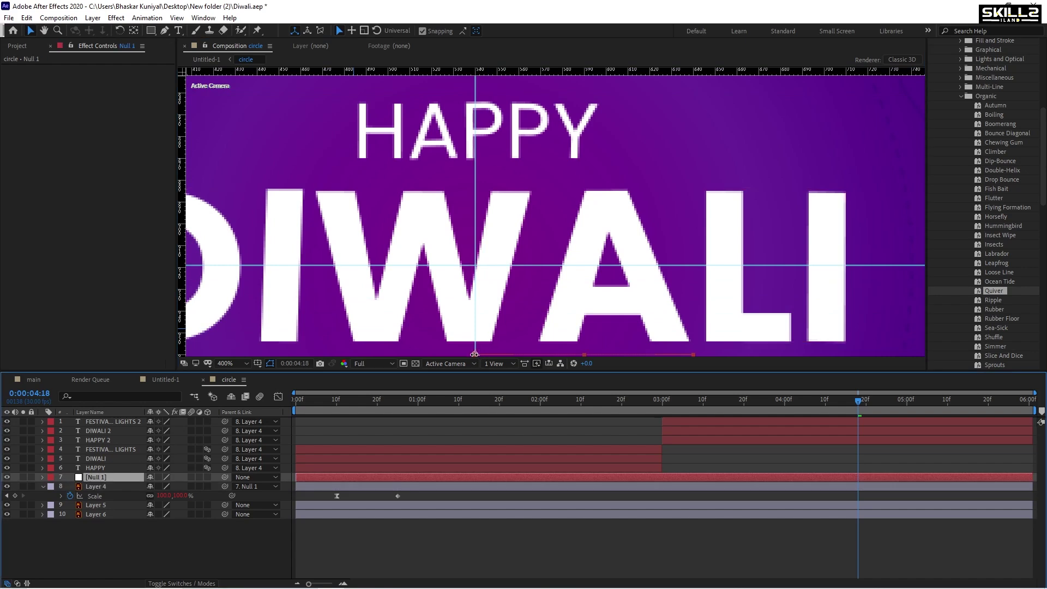
key("y")
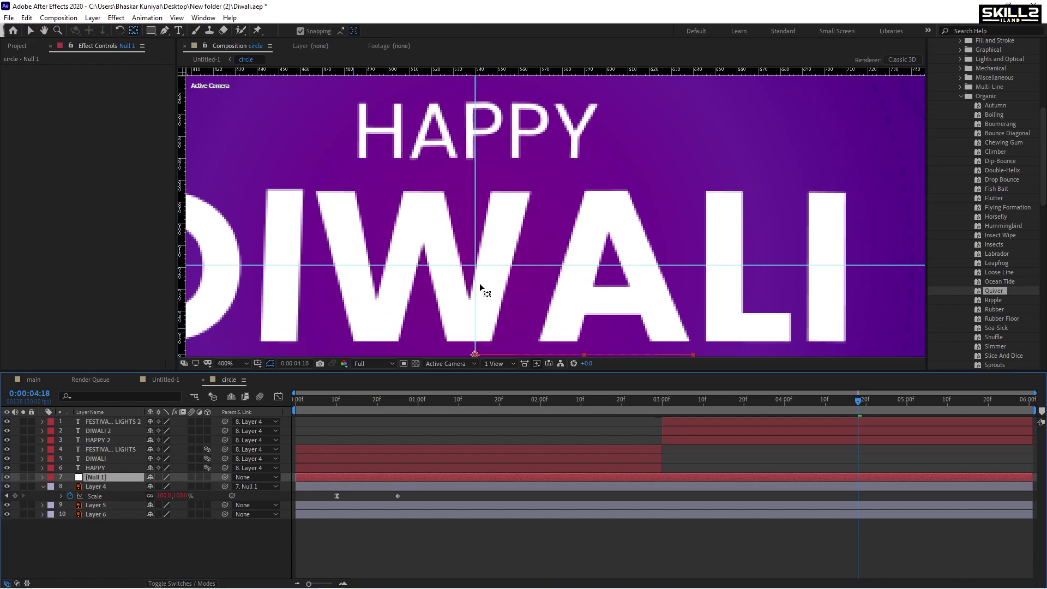
left_click(480, 281)
scroll(483, 305, "down", 1)
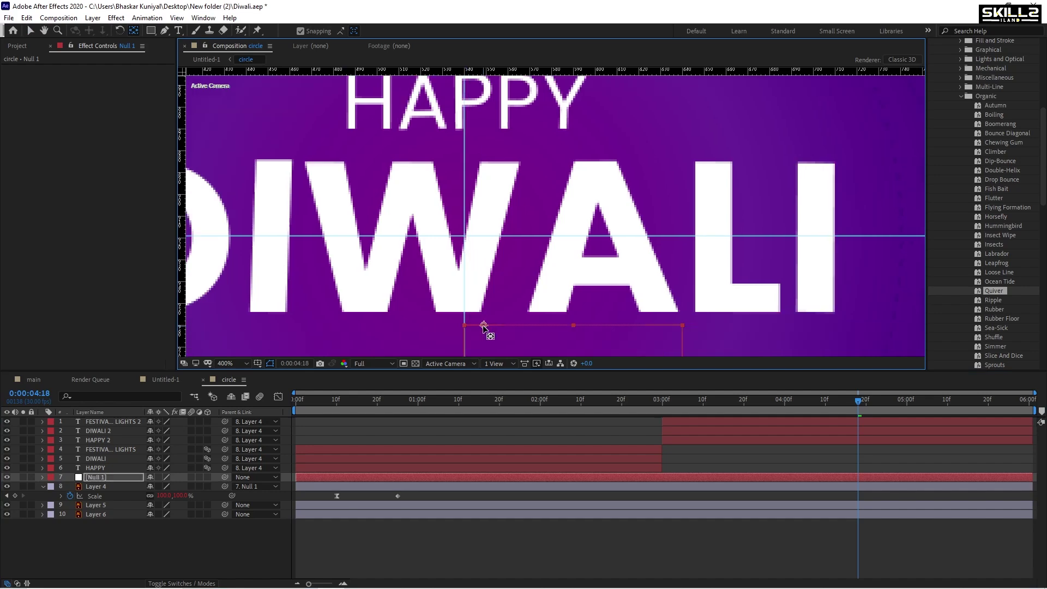
left_click_drag(464, 325, 464, 235)
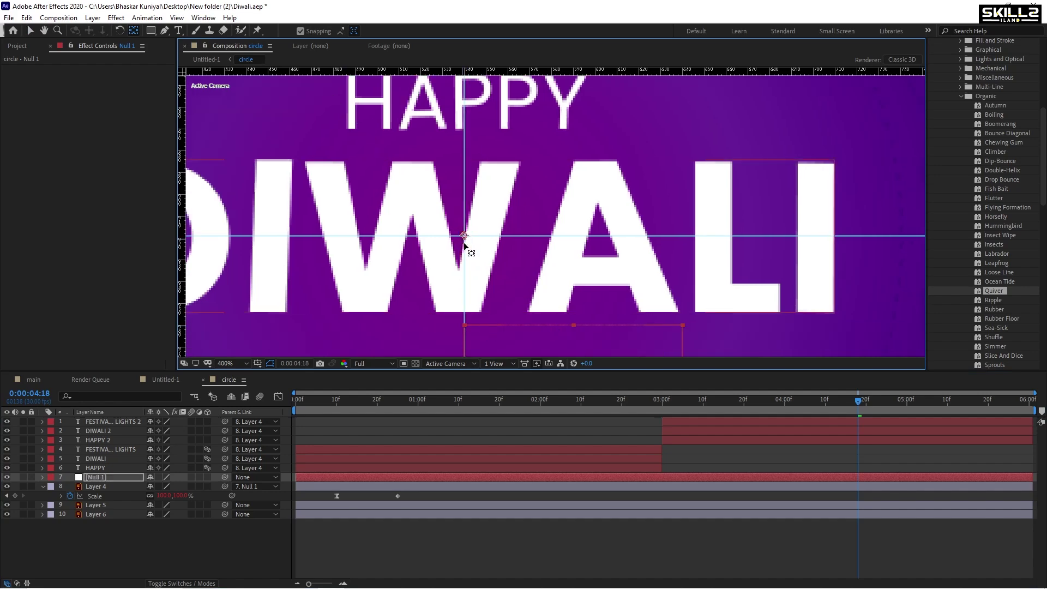
scroll(449, 196, "down", 2)
scroll(463, 224, "down", 1)
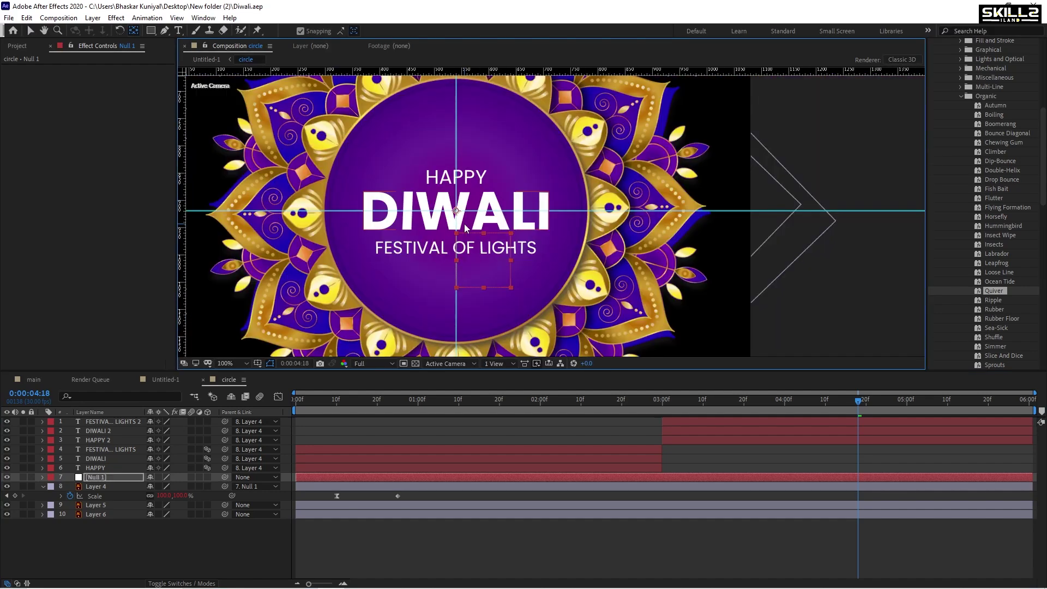
scroll(463, 224, "down", 1)
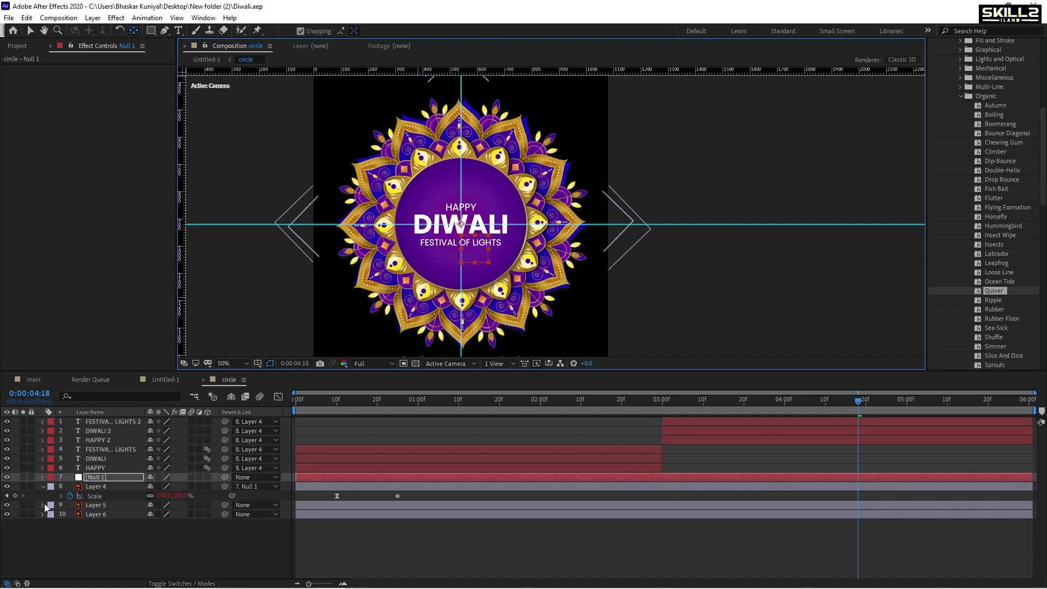
Step: Keyframe Null 1's Scale at 100%, then 108.1%, then back to 100%
left_click(43, 487)
left_click(104, 476)
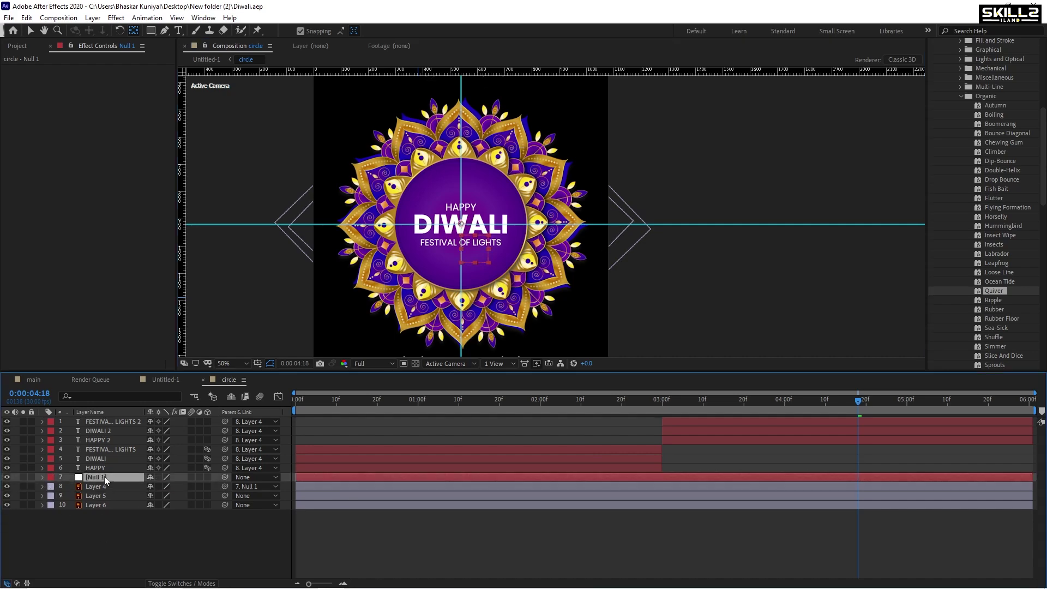
key("s")
left_click(70, 486)
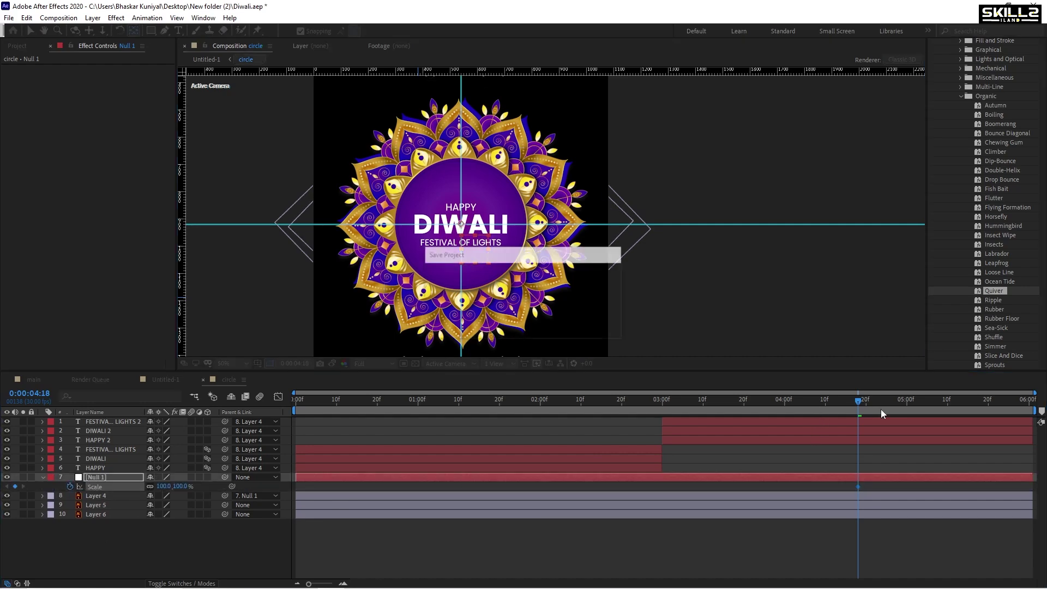
left_click_drag(878, 404, 907, 408)
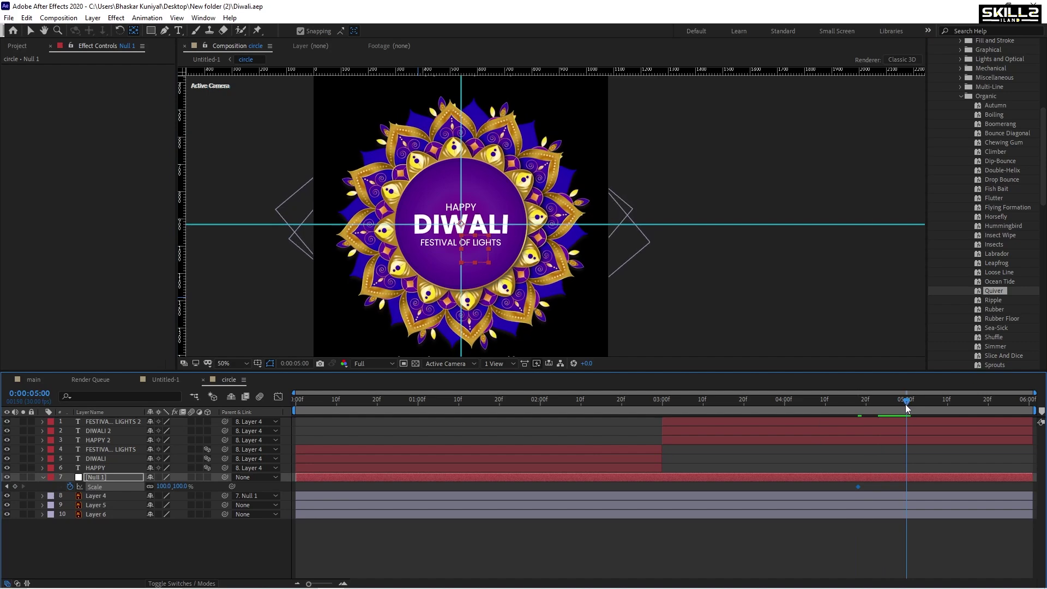
left_click_drag(167, 486, 205, 484)
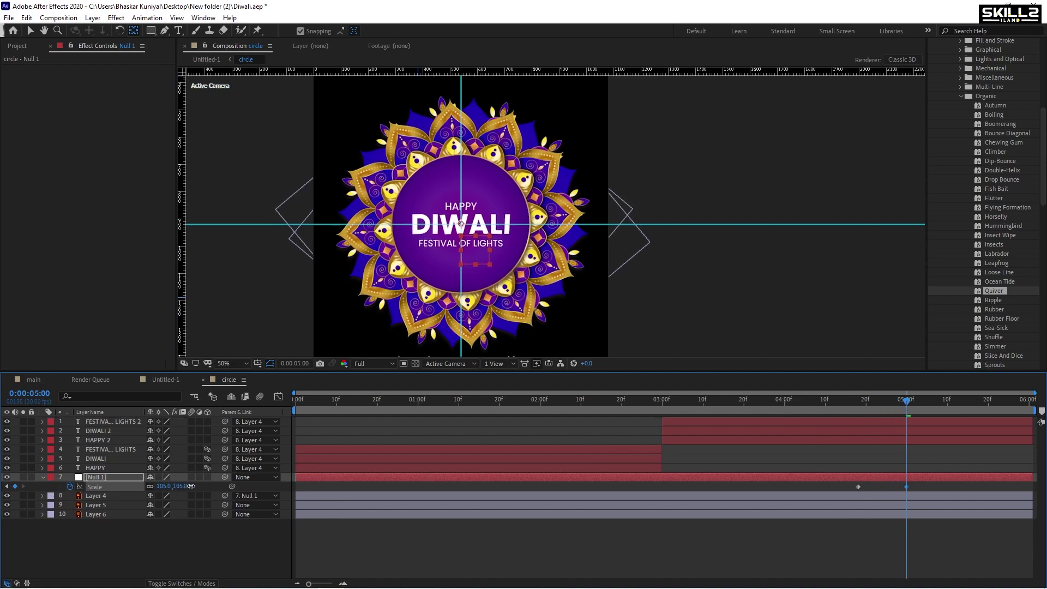
left_click_drag(927, 406, 955, 406)
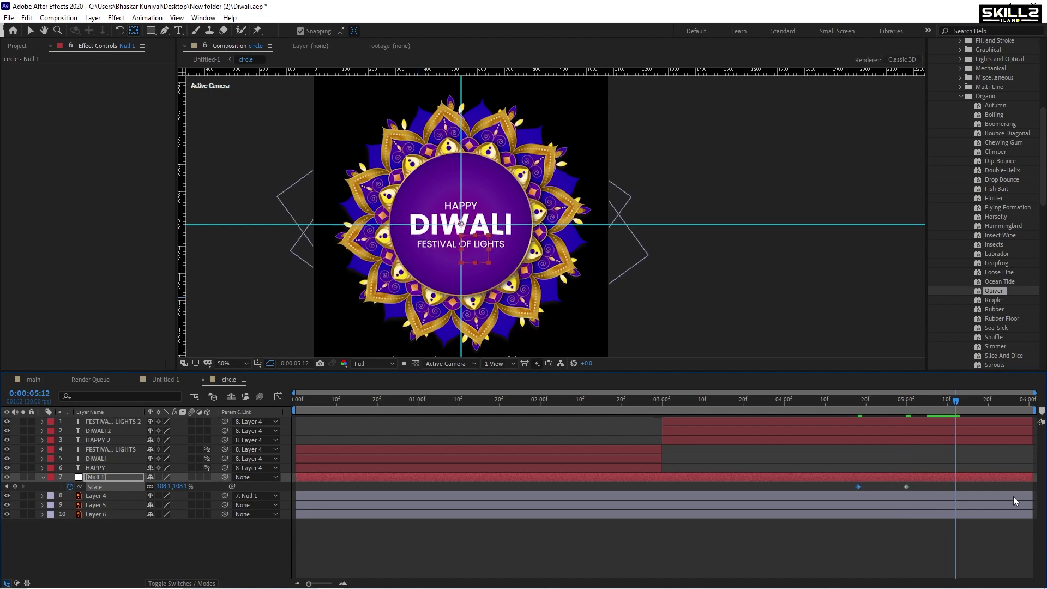
key("ctrl+v")
left_click_drag(970, 483, 787, 499)
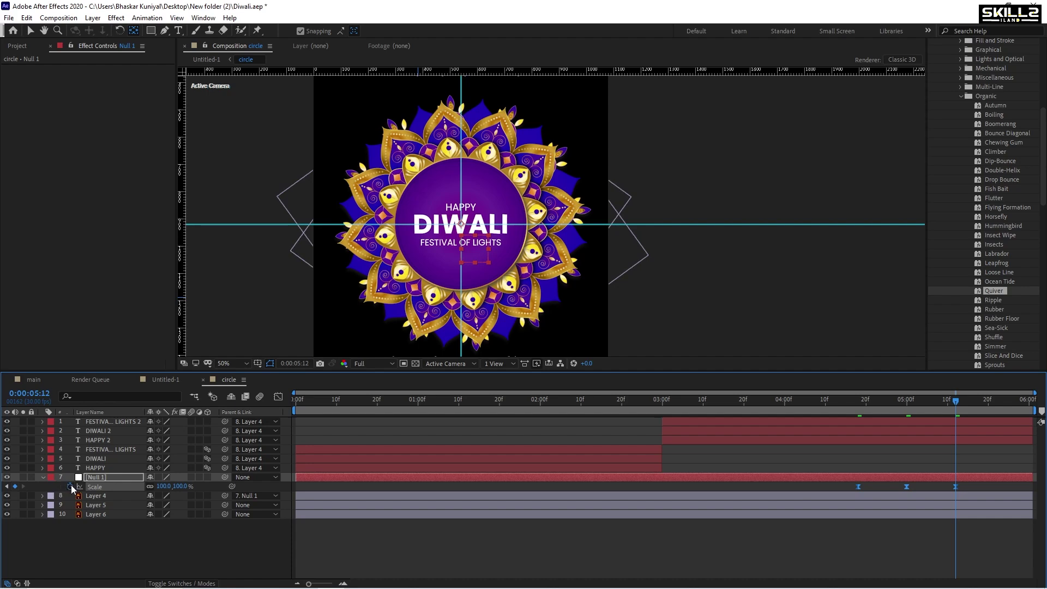
Step: Add a loopOut() expression to Null 1's Scale and preview the repeating pulse
left_click(70, 486, "alt")
type("loop")
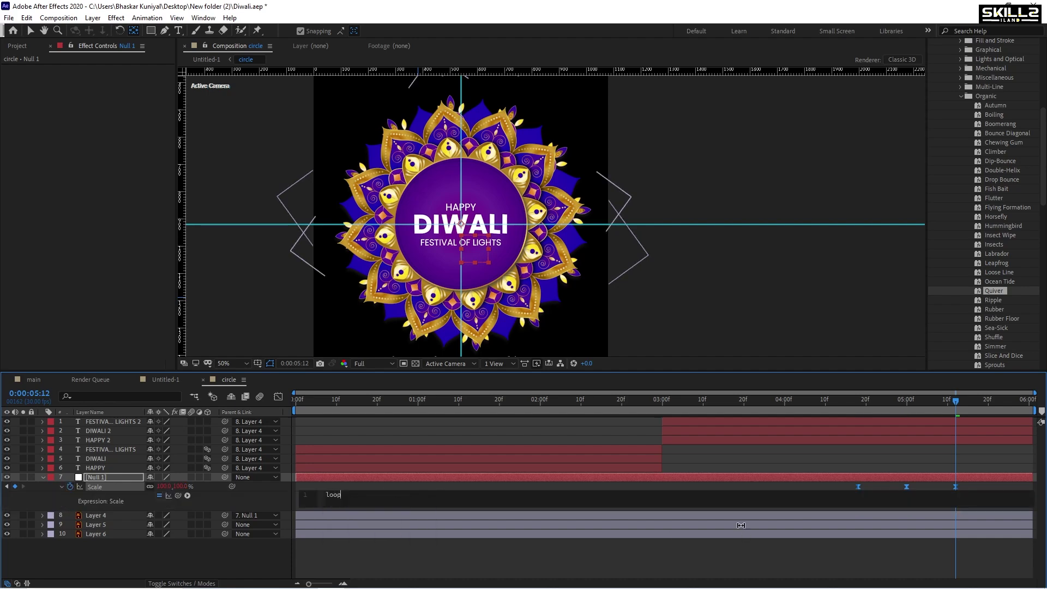
type("Out")
key("Return")
key("ctrl+a")
left_click(780, 403)
mouse_move(1006, 484)
left_mouse_down()
mouse_move(819, 489)
mouse_move(836, 488)
left_mouse_up()
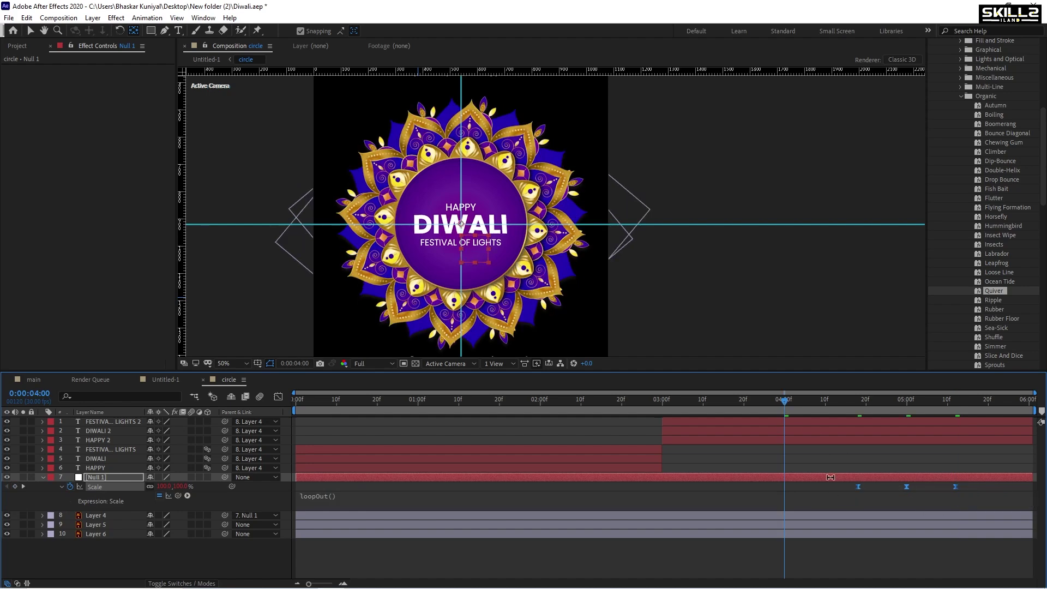
left_click_drag(371, 402, 205, 417)
key("space")
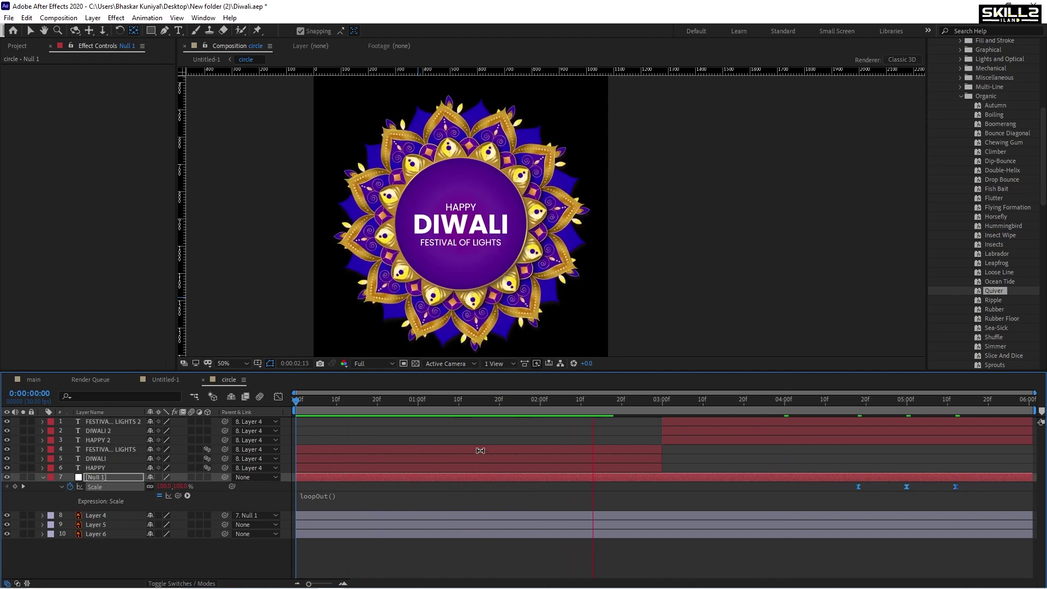
Step: Shift the Scale pulse keyframes earlier and preview from the start
left_click(467, 400)
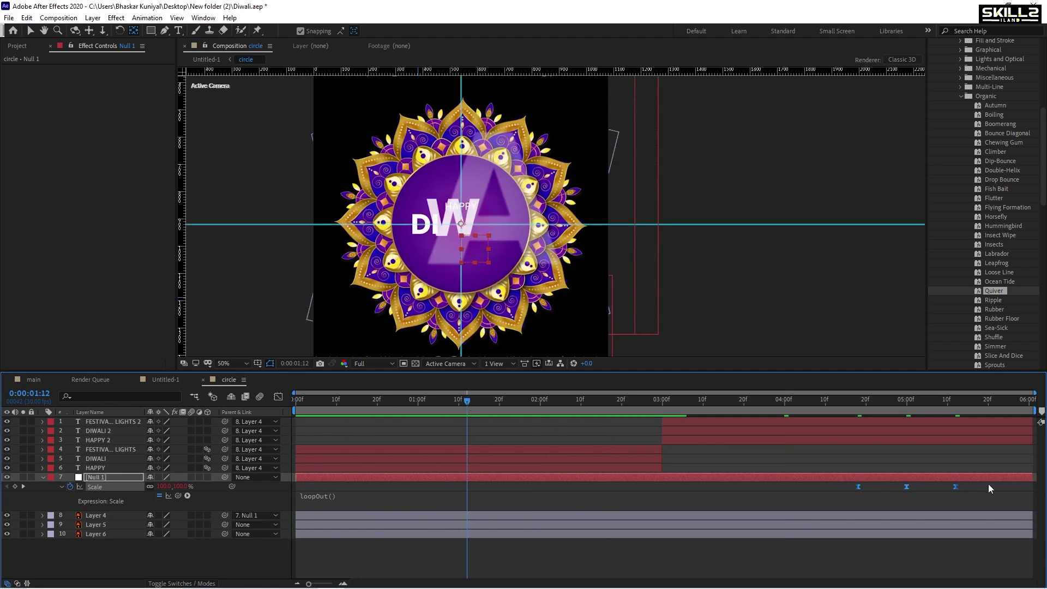
left_click_drag(988, 487, 467, 485)
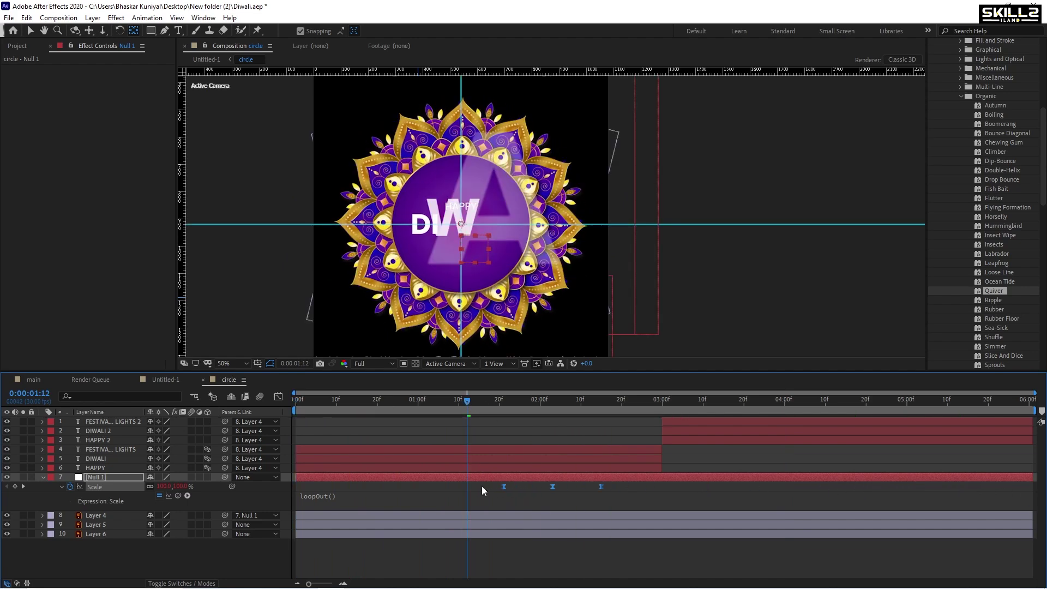
key("space")
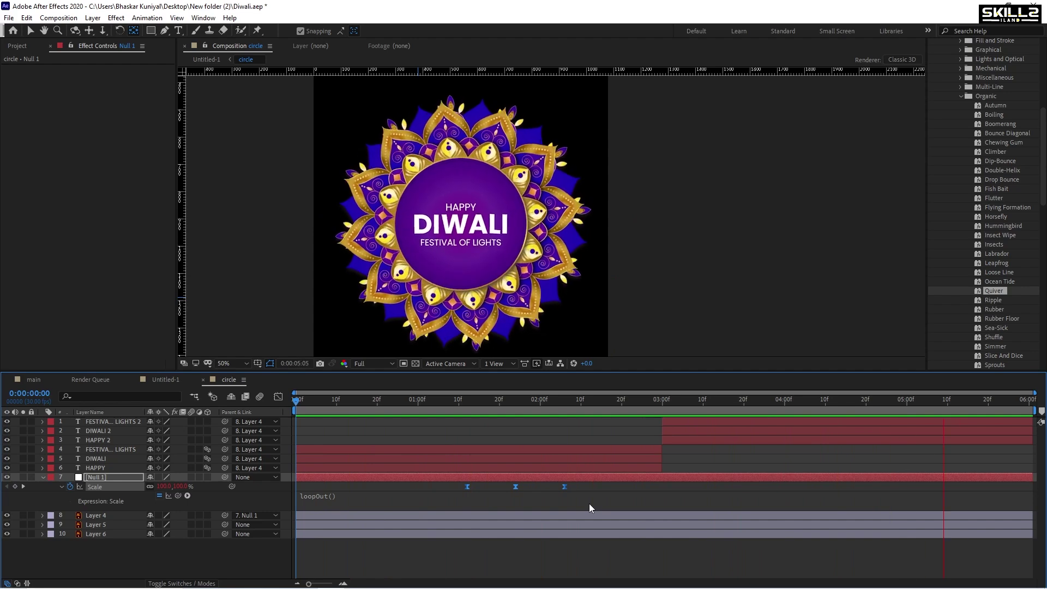
Step: End the original text layers at 2:11 and start HAPPY 2, DIWALI 2, FESTIVAL OF LIGHTS 2 there
left_click(591, 470)
key("alt+bracketright")
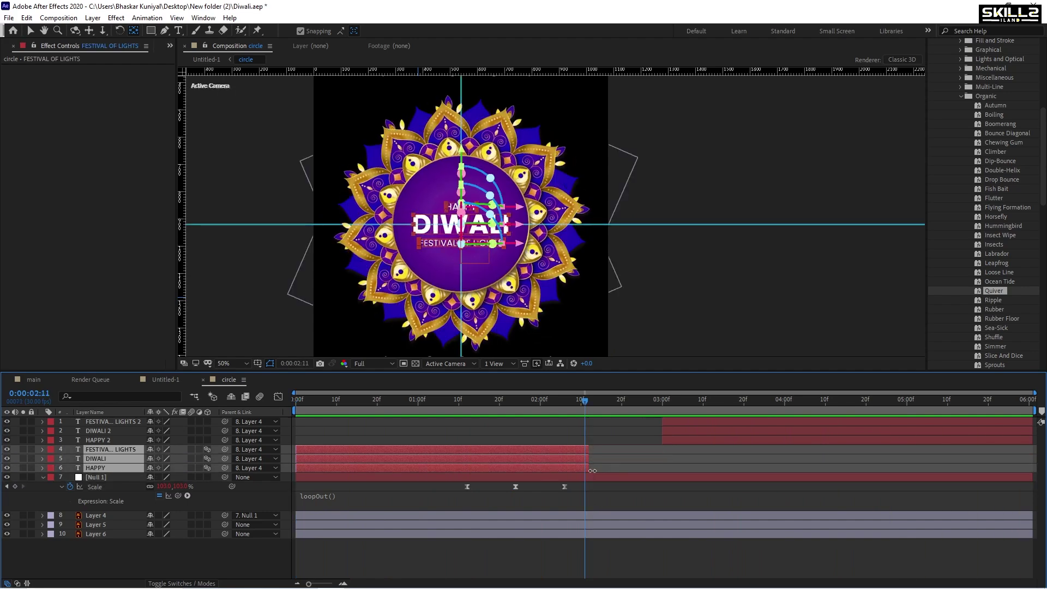
left_click(673, 422)
left_click(675, 439, "shift")
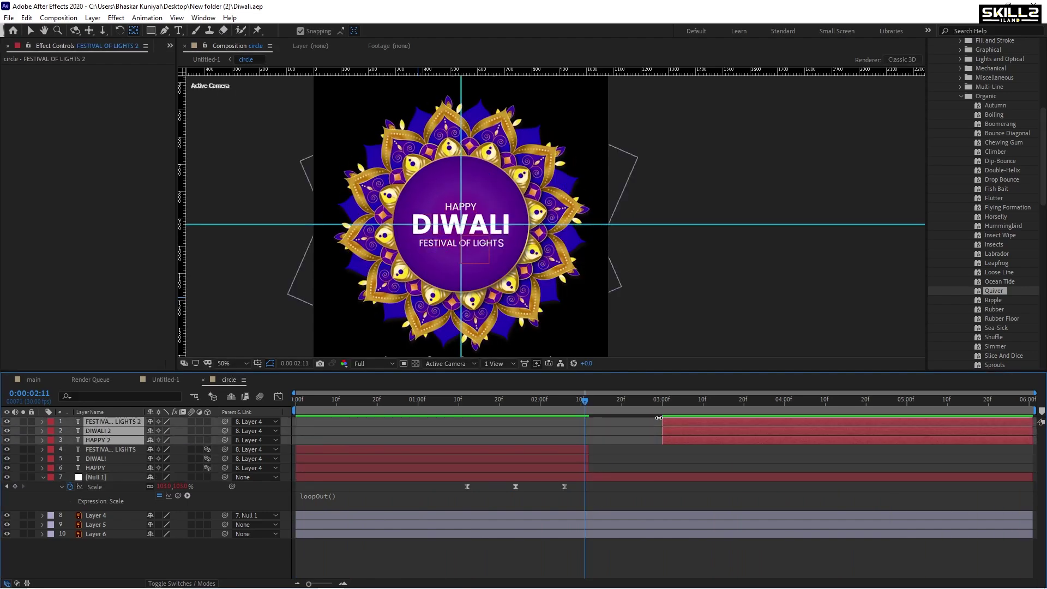
left_click_drag(655, 420, 589, 421)
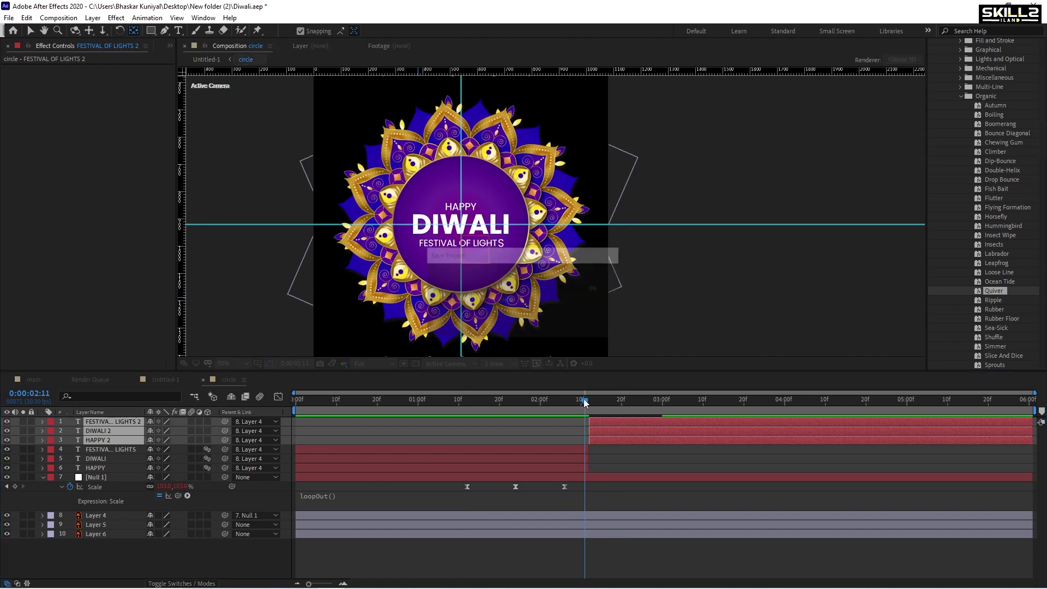
key("space")
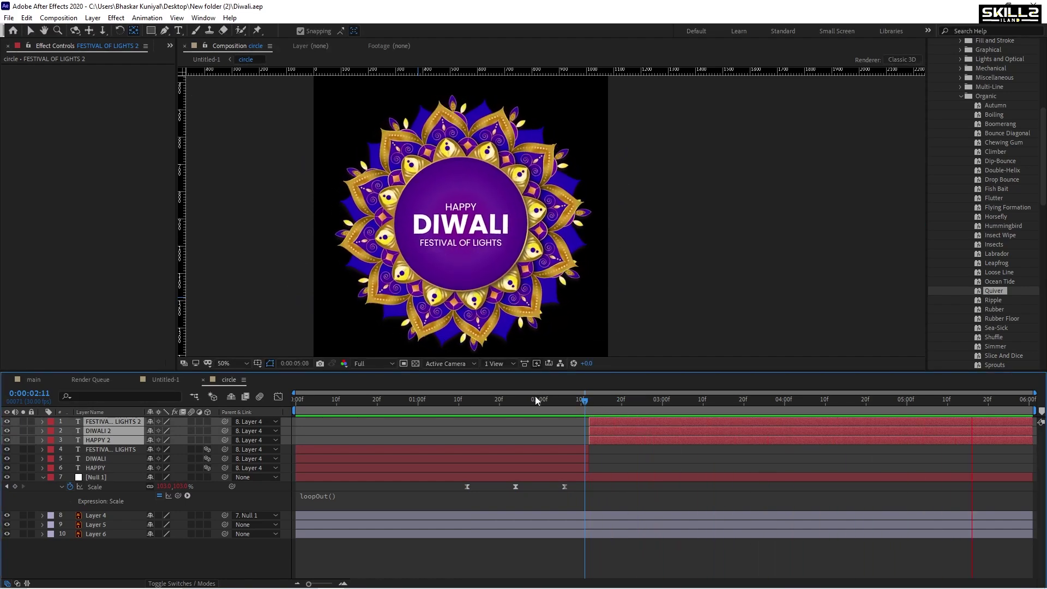
key("space")
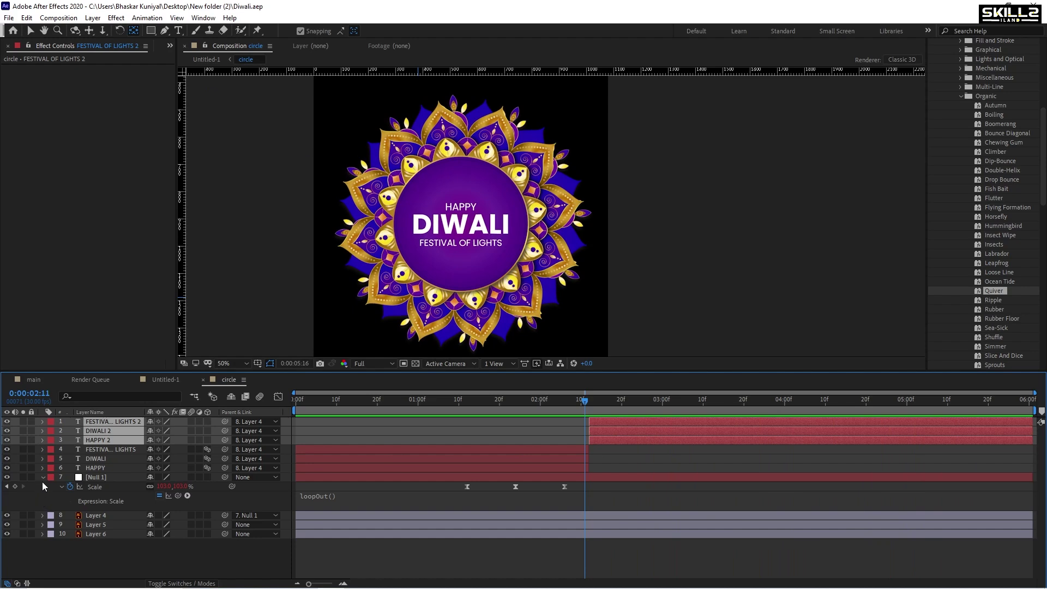
Step: Collapse Null 1's Scale and replay the animation from the beginning
left_click(43, 477)
key("Home")
key("space")
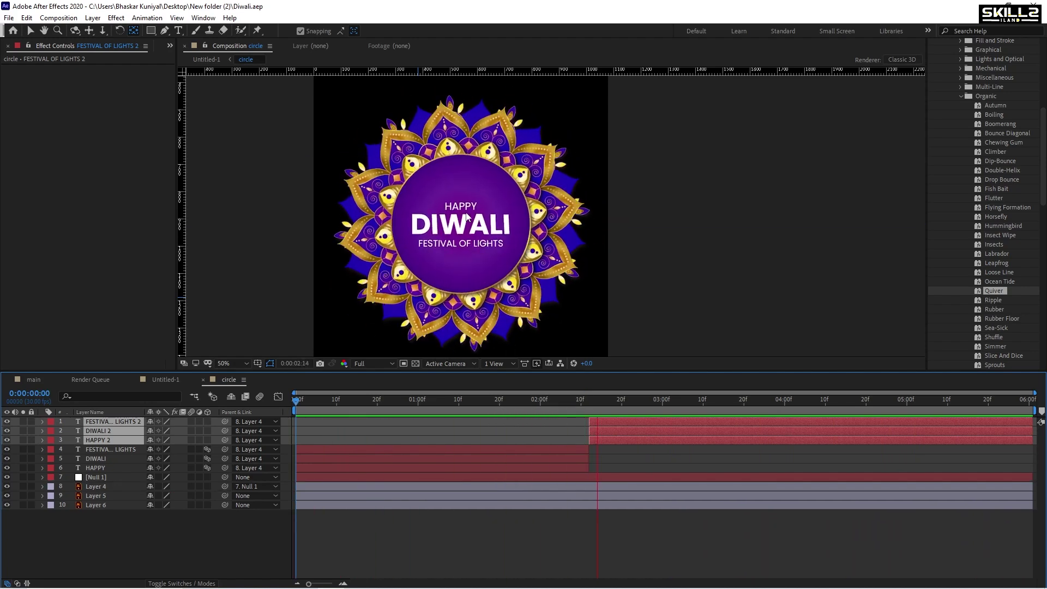
scroll(472, 215, "down", 1)
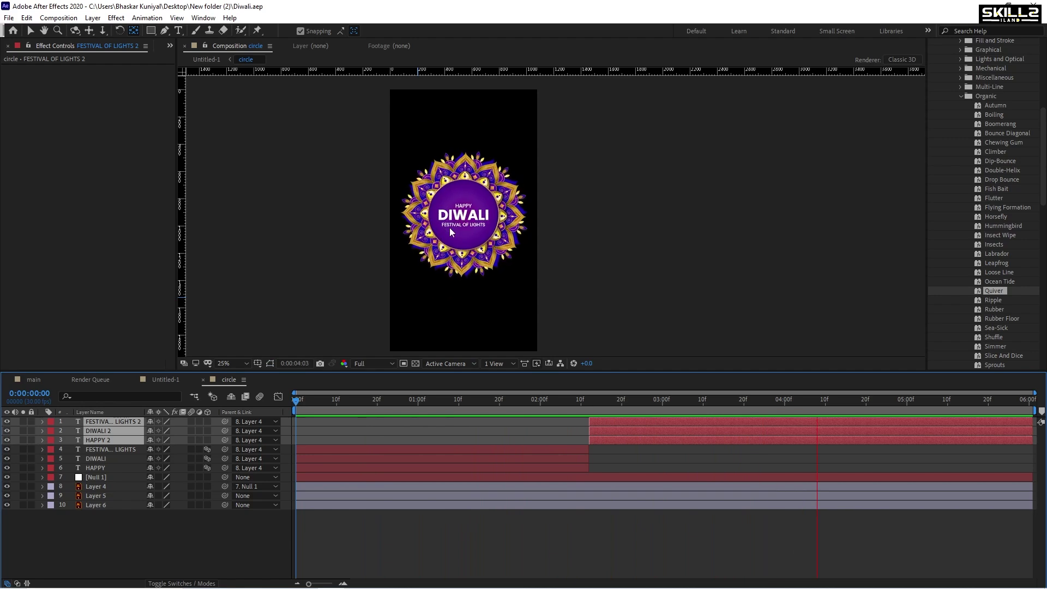
Step: Switch to the Untitled-1 composition and hide the [circle] layer
key("space")
left_click(166, 380)
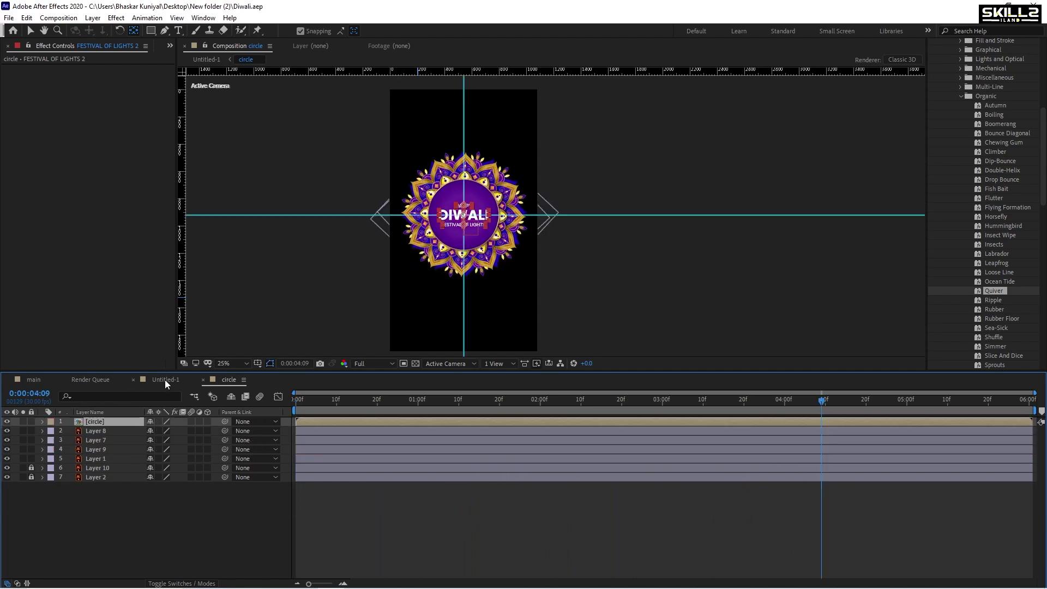
scroll(497, 237, "down", 2)
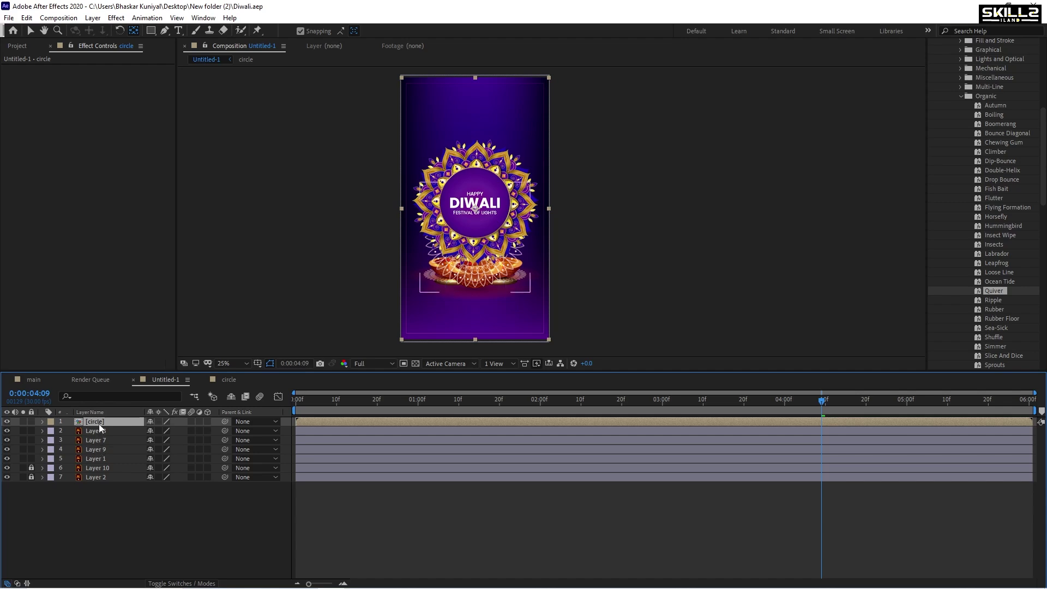
left_click(7, 422)
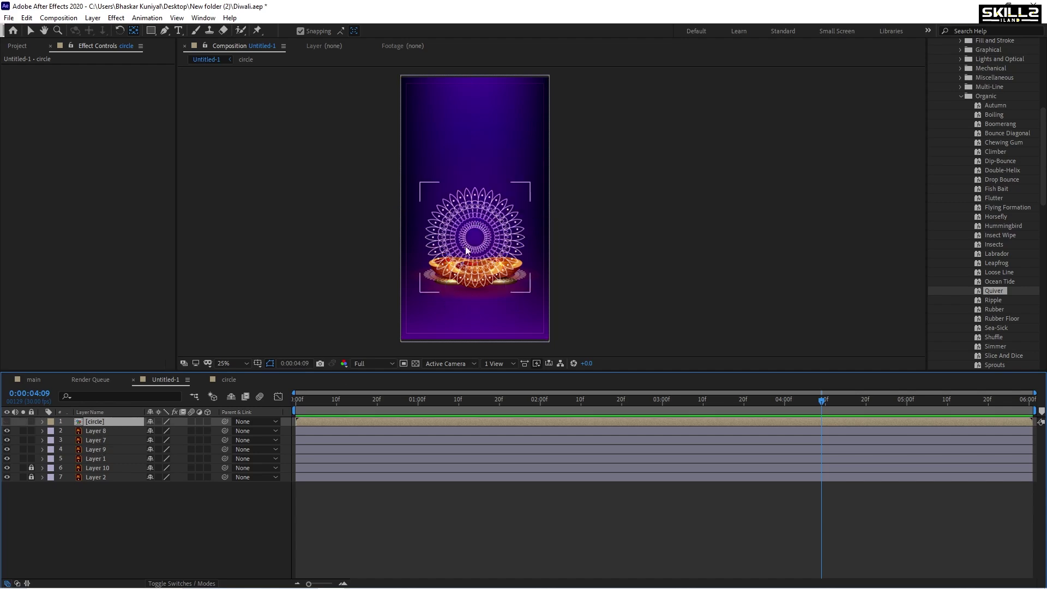
scroll(468, 261, "up", 2)
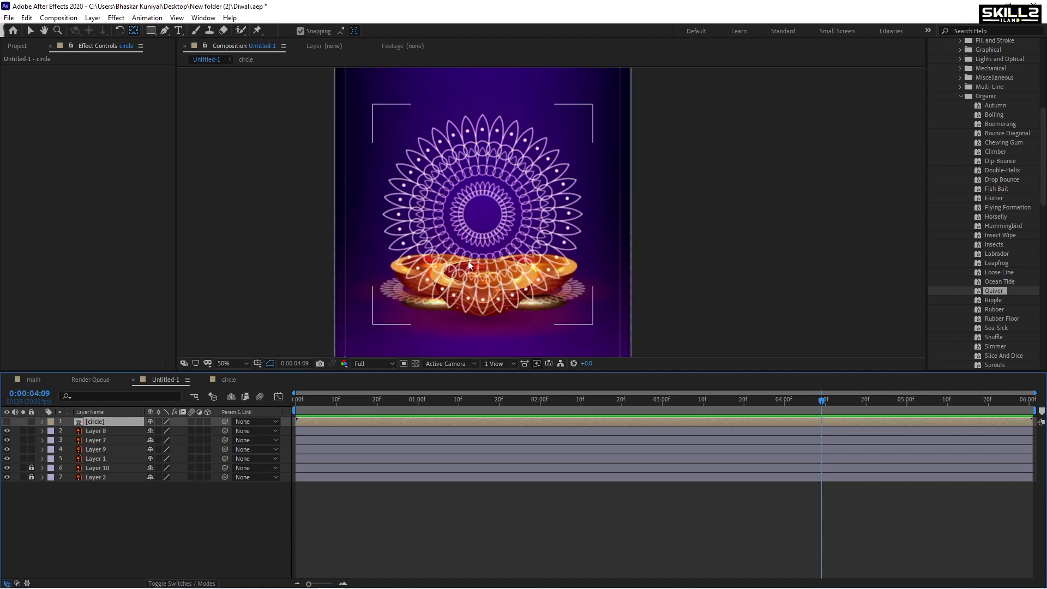
Step: Move Layer 9, the diya, to the top of the layer stack
left_click(102, 430)
left_click(101, 440)
left_click(100, 449)
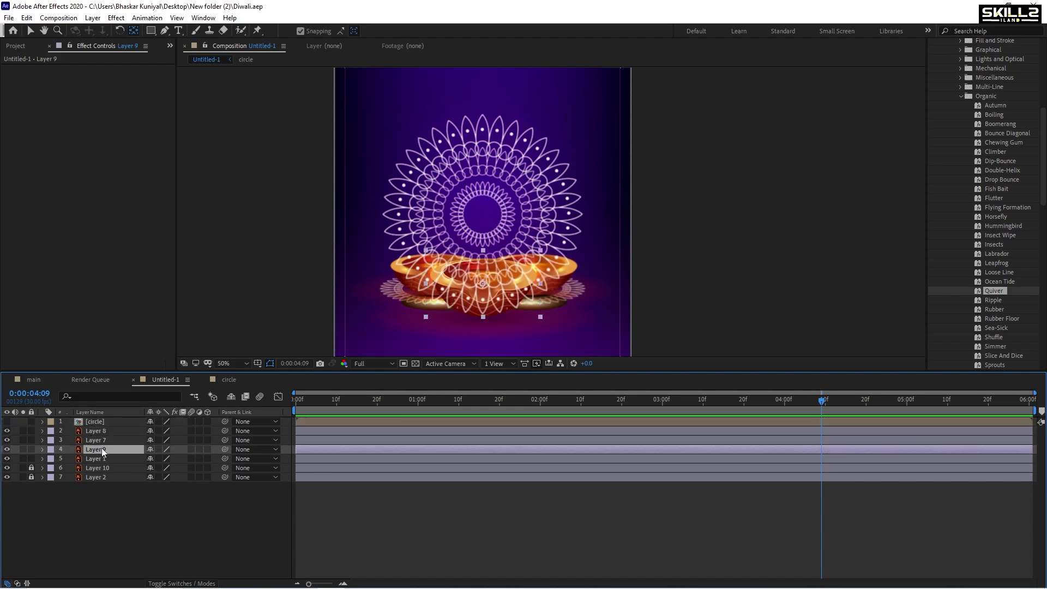
left_click_drag(101, 449, 107, 421)
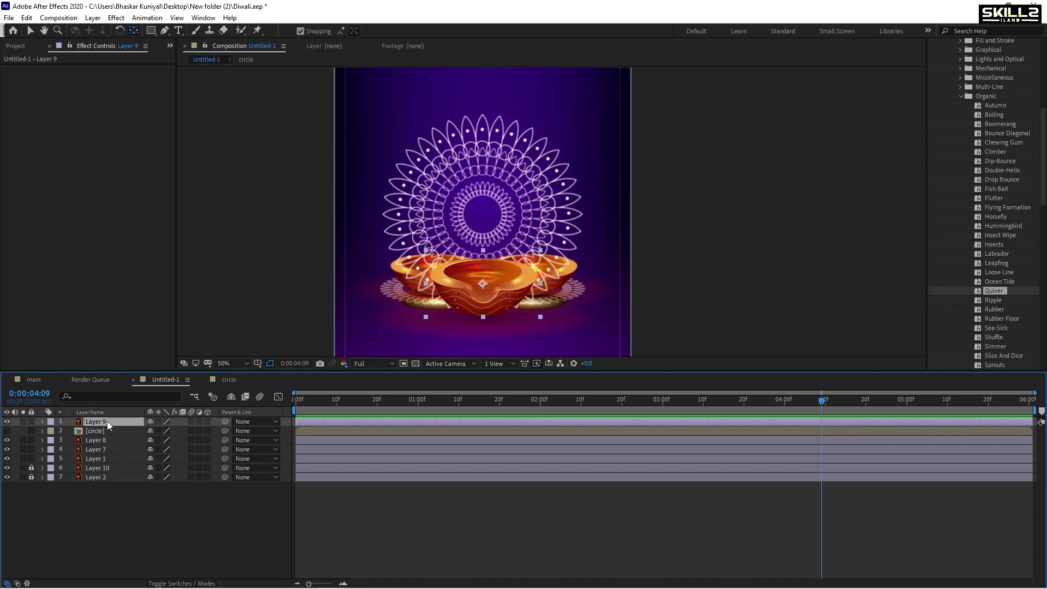
left_click(96, 520)
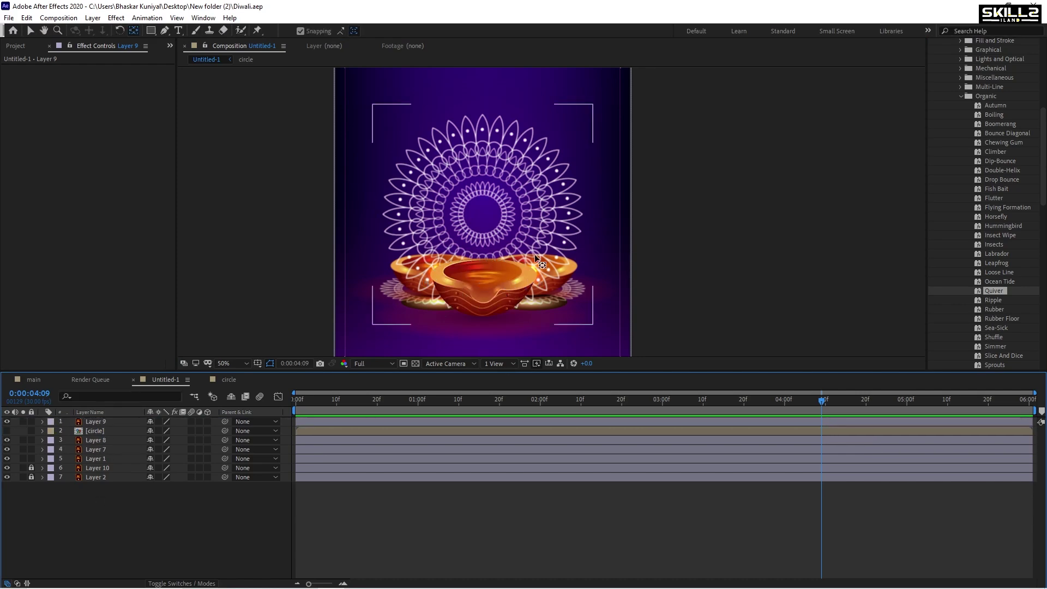
scroll(490, 291, "up", 2)
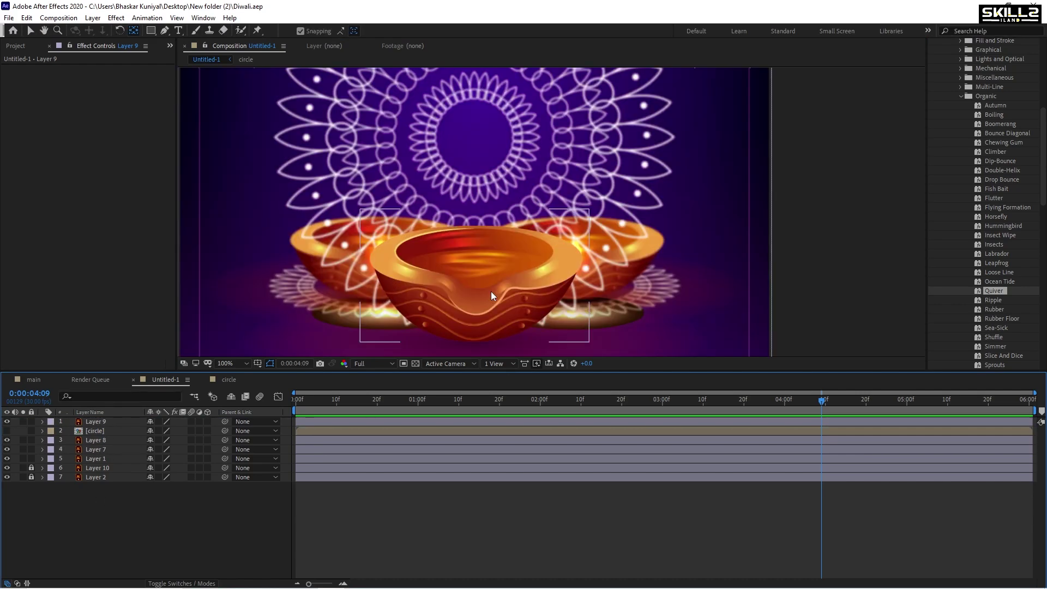
Step: Create a new shape layer and draw a curved pen path on the diya's wick
right_click(105, 512)
mouse_move(141, 397)
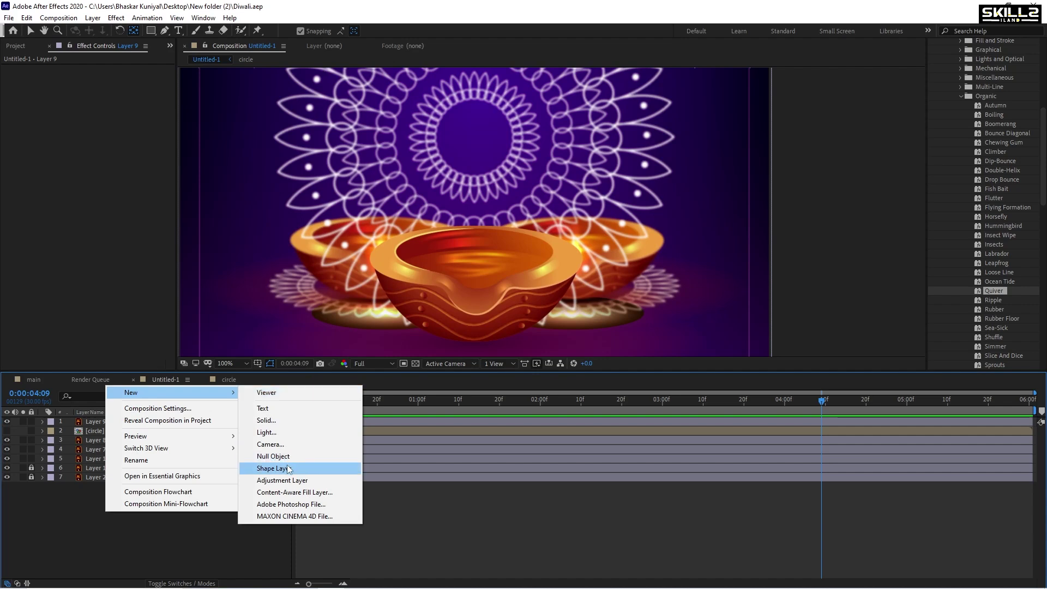
left_click(288, 469)
key("q")
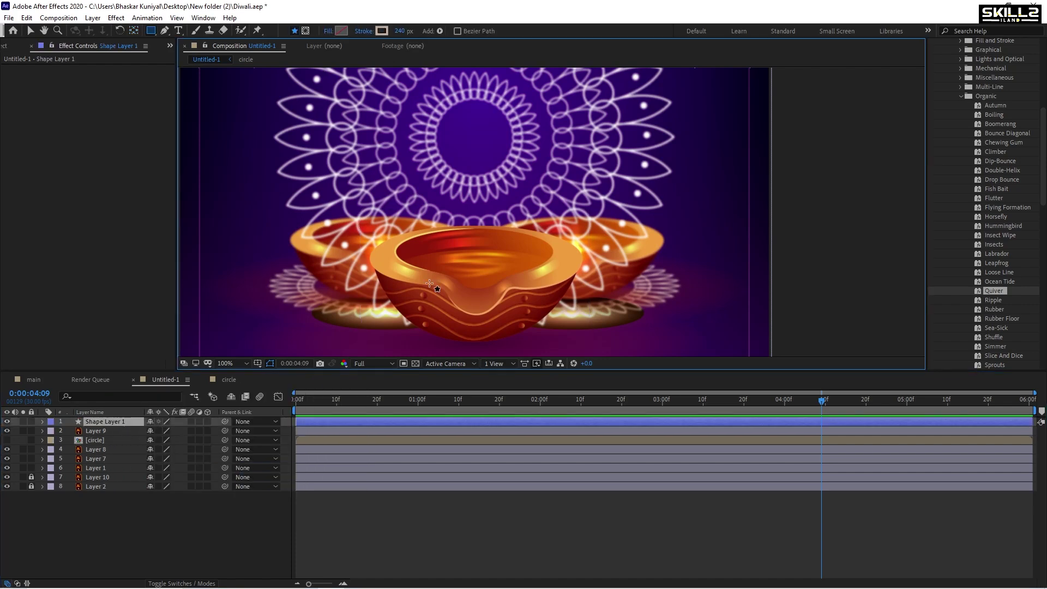
left_click(164, 31)
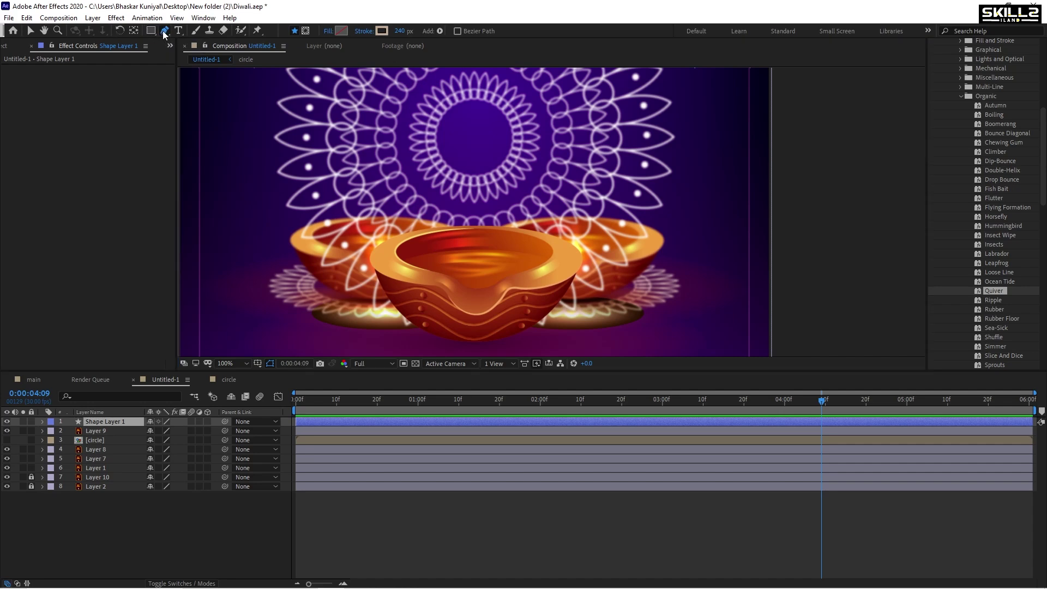
scroll(495, 281, "up", 1)
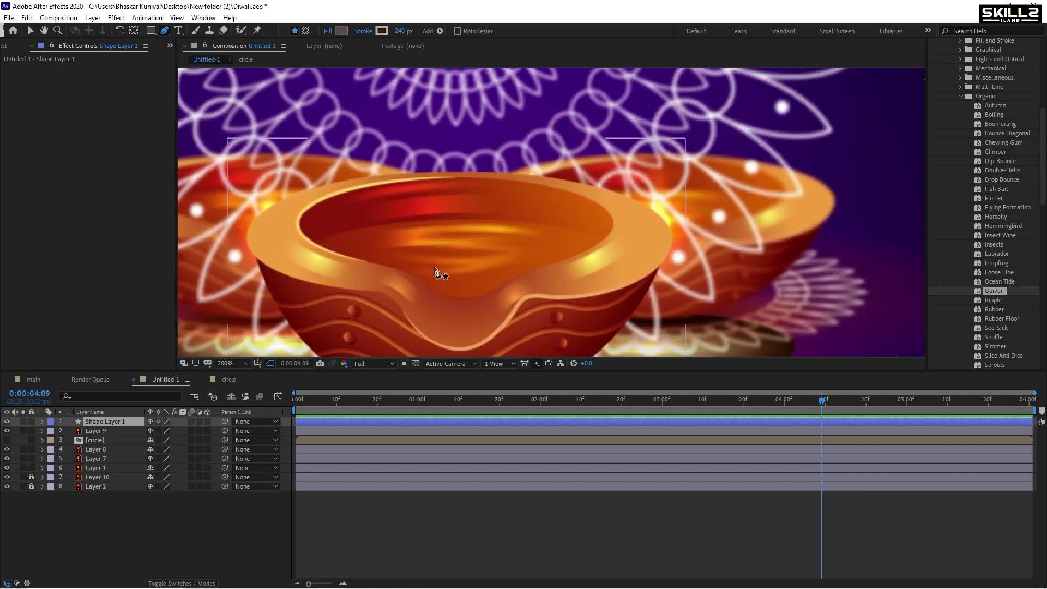
mouse_move(431, 267)
left_mouse_down()
mouse_move(436, 279)
mouse_move(487, 261)
mouse_move(435, 251)
left_mouse_up()
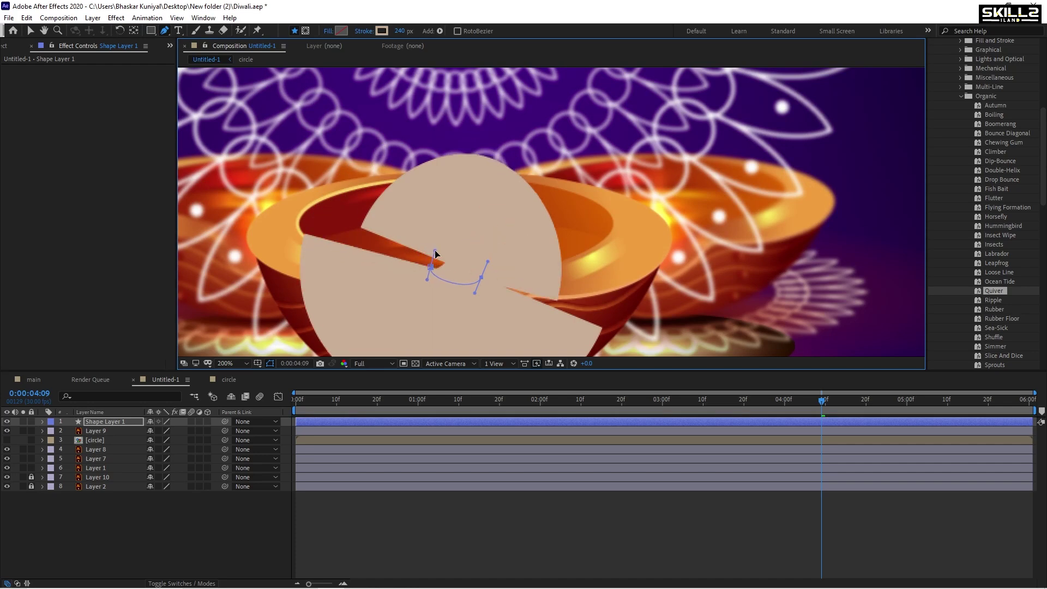
Step: Set the shape's fill to bright yellow FFEA00
left_click(399, 30)
type("0")
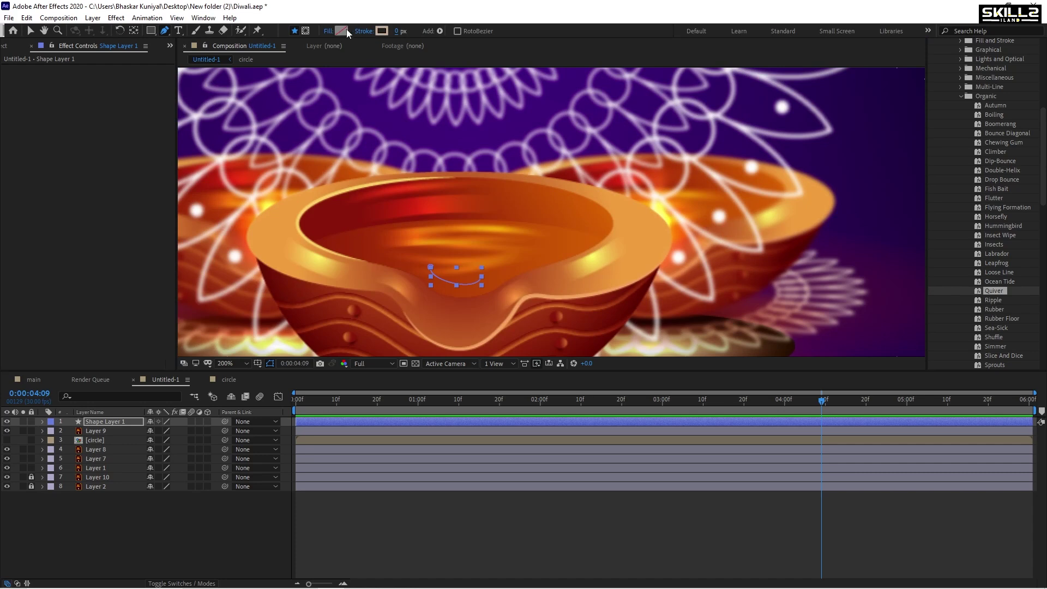
left_click(347, 31)
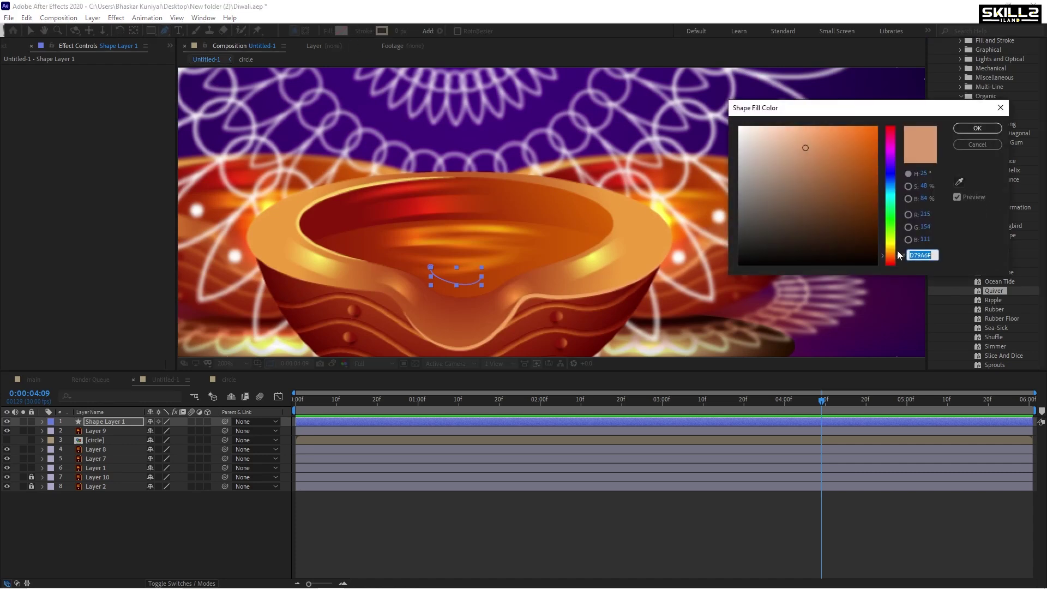
left_click_drag(898, 252, 892, 244)
left_click_drag(867, 151, 876, 127)
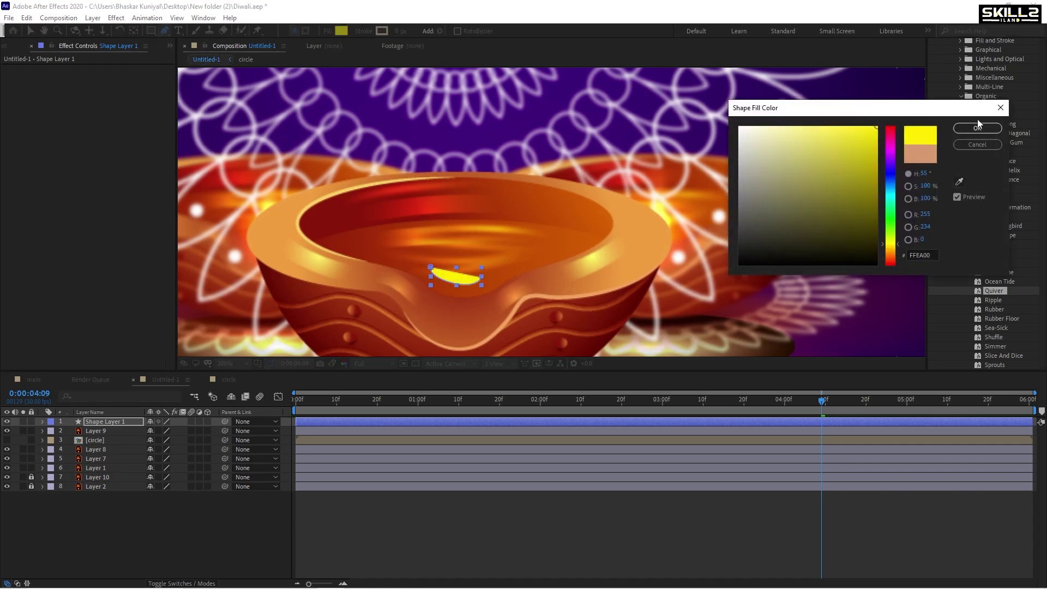
left_click(977, 128)
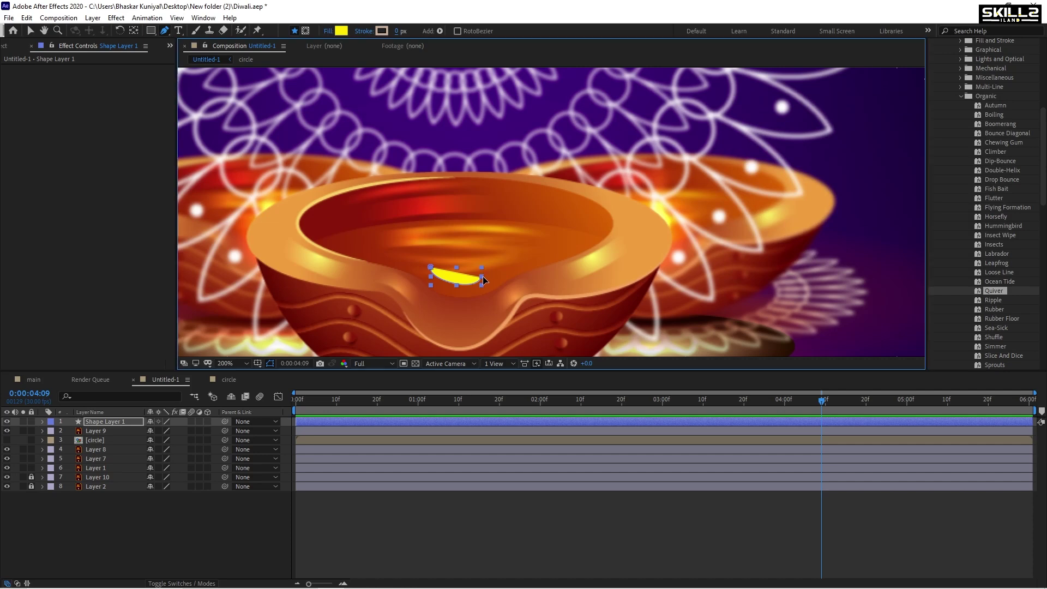
Step: Add a top point to the yellow path and close it back at the wick
left_click(482, 276)
left_click(473, 176)
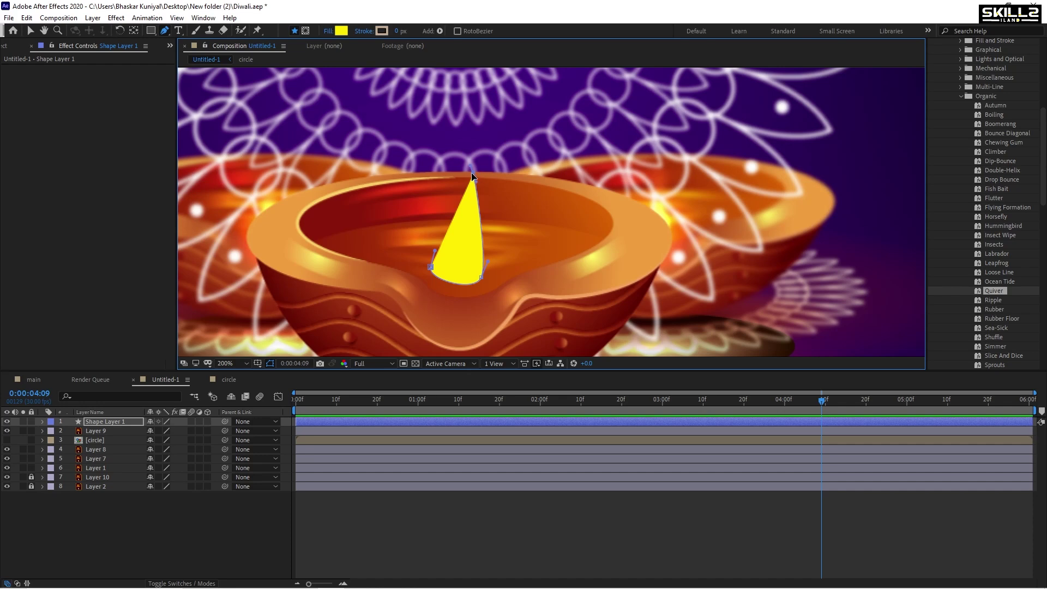
left_click_drag(472, 174, 463, 173)
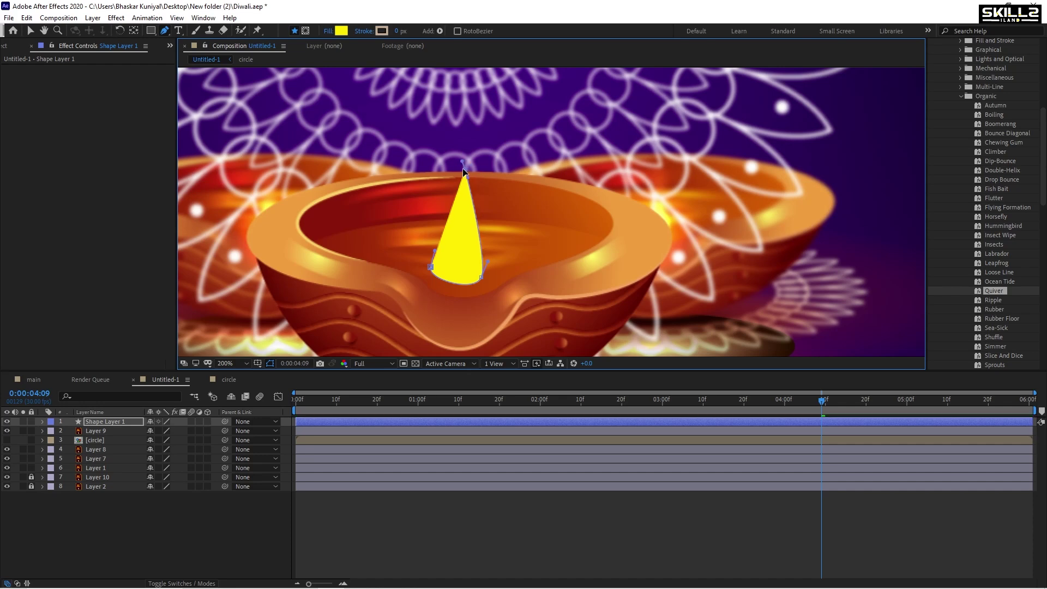
left_click(431, 268)
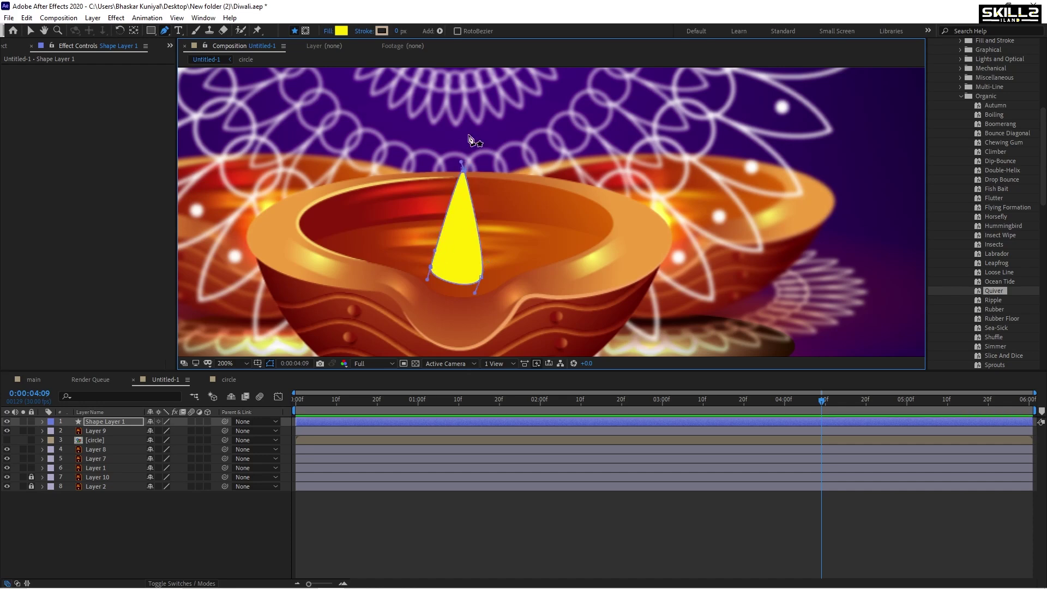
scroll(466, 274, "up", 2)
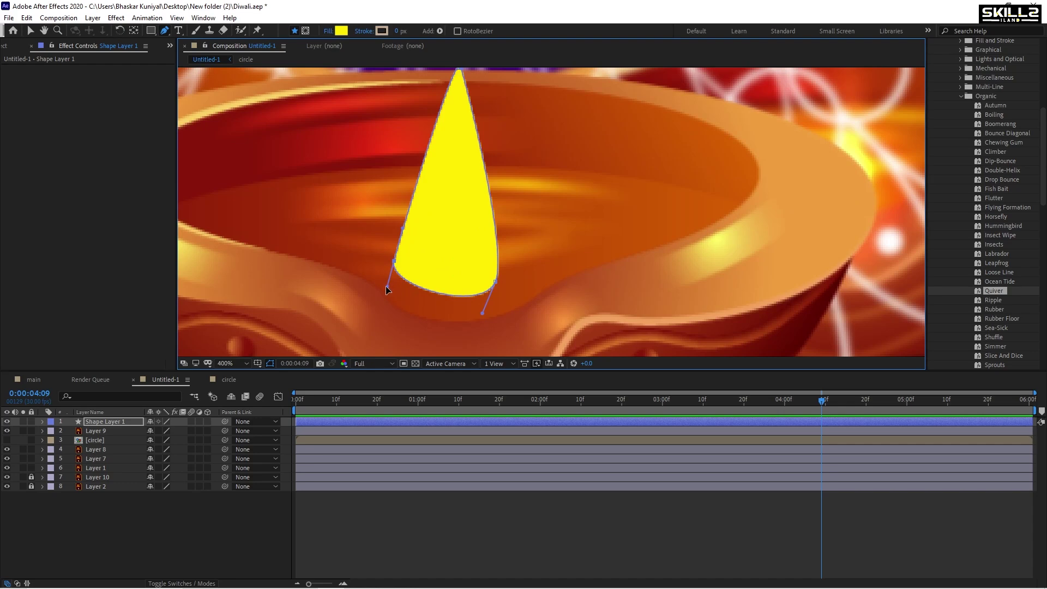
Step: Reshape the base and tip into a pointed teardrop flame and save the project
left_click_drag(386, 289, 387, 288)
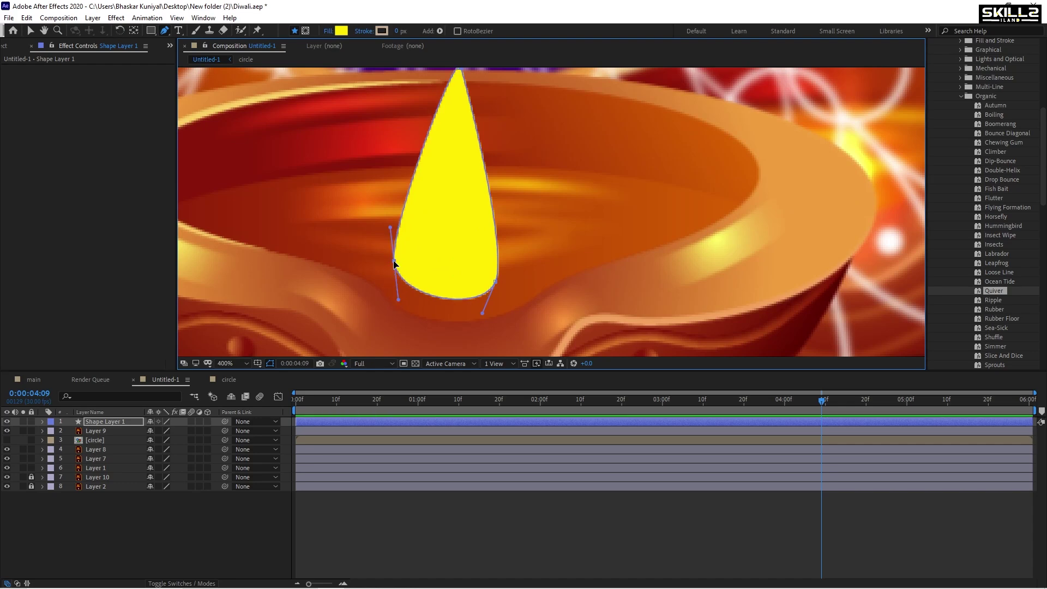
left_click_drag(396, 264, 395, 277)
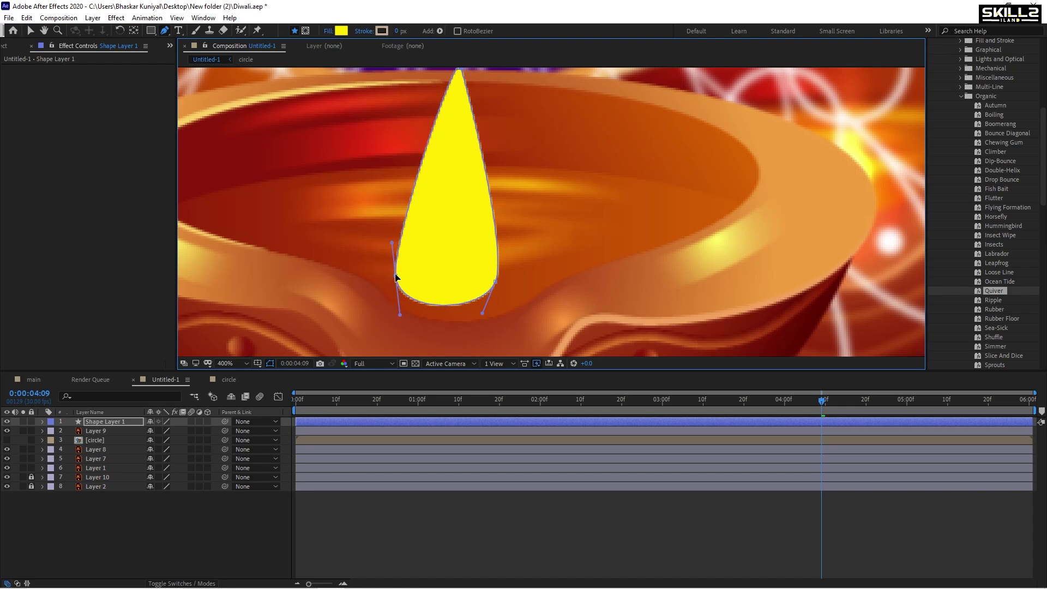
scroll(445, 243, "down", 5)
scroll(448, 162, "up", 5)
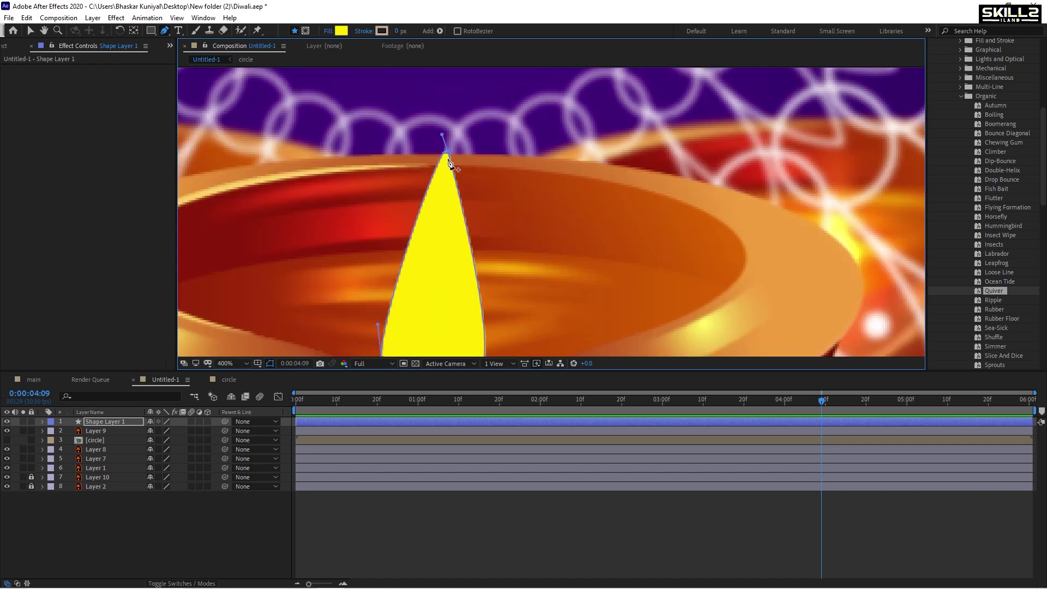
left_click_drag(445, 156, 436, 147)
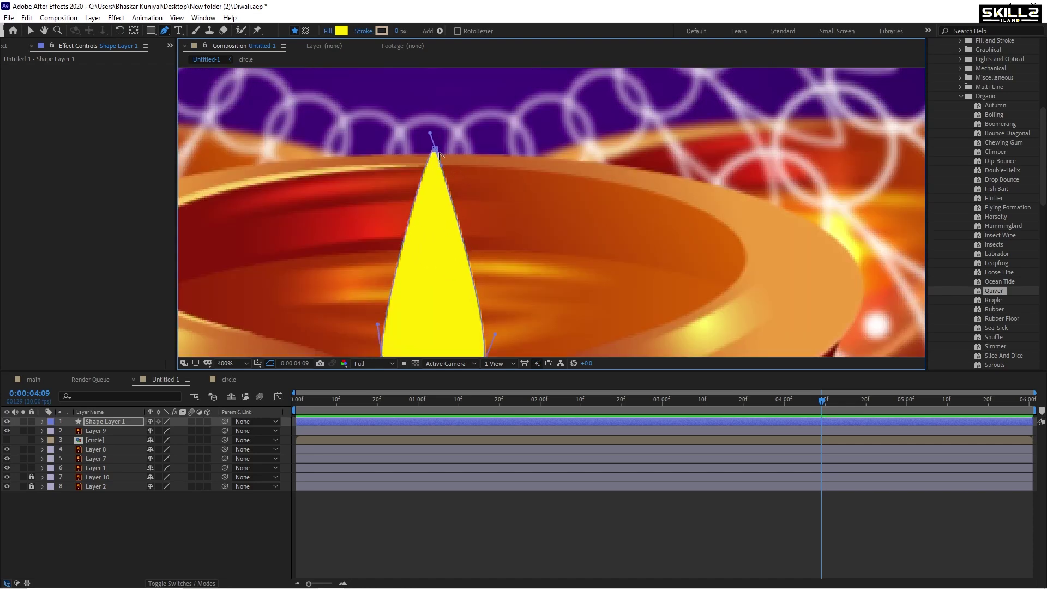
scroll(439, 154, "down", 4)
scroll(439, 154, "up", 2)
key("ctrl+s")
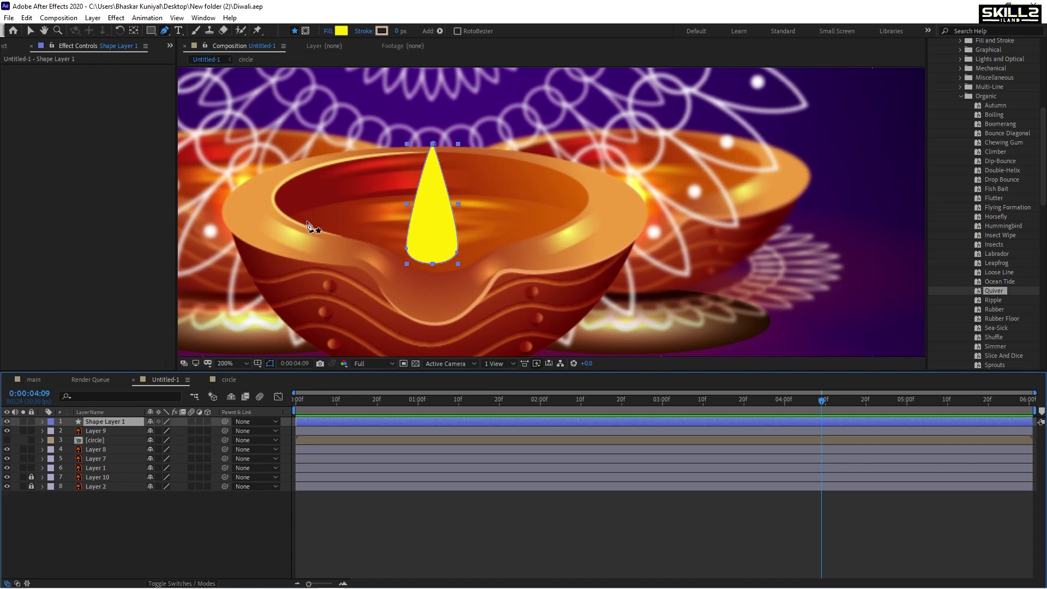
Step: Move the flame's anchor point down to its base with Pan Behind
key("v")
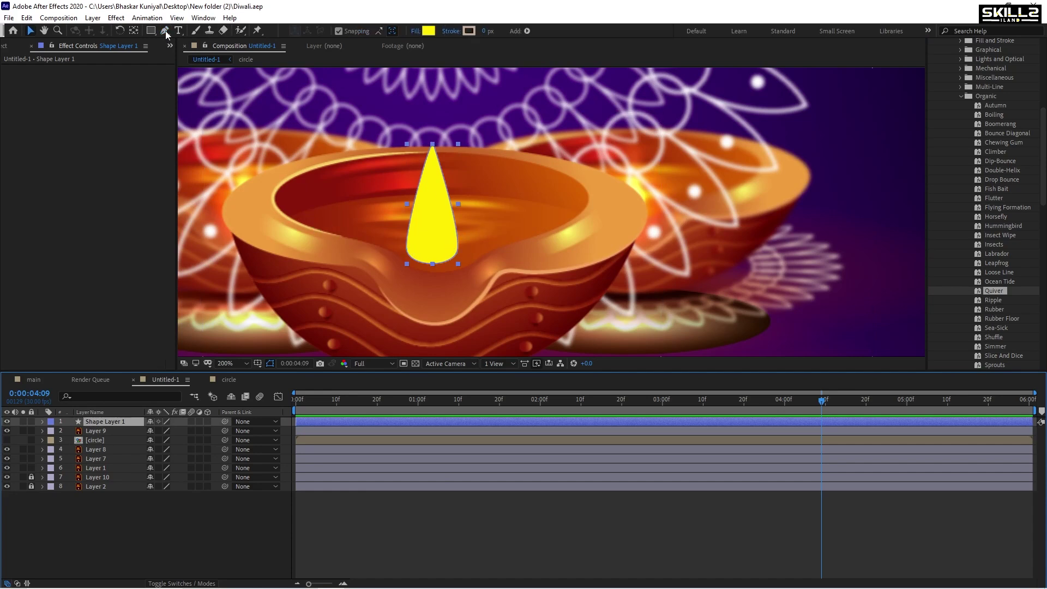
left_click(133, 31)
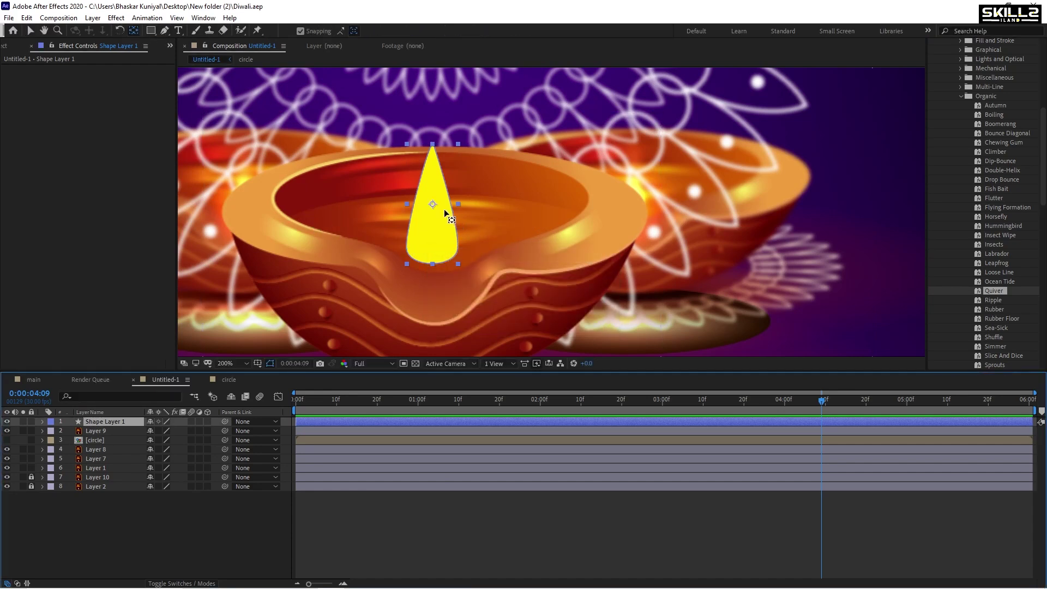
left_click_drag(432, 203, 431, 264)
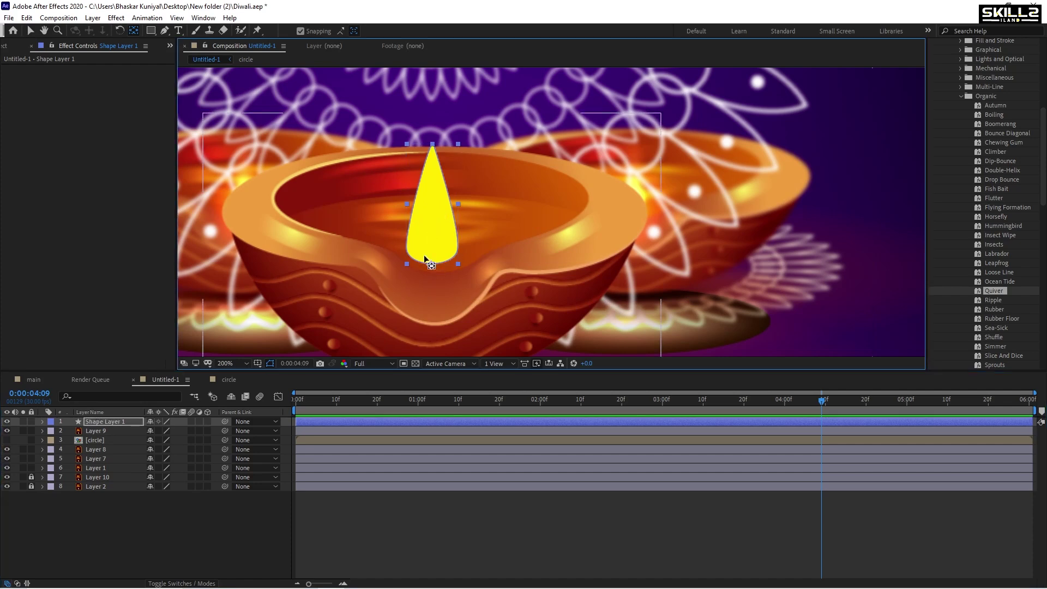
Step: Add a wiggle(2,10) expression to the flame's Scale, preview it, and save
key("s")
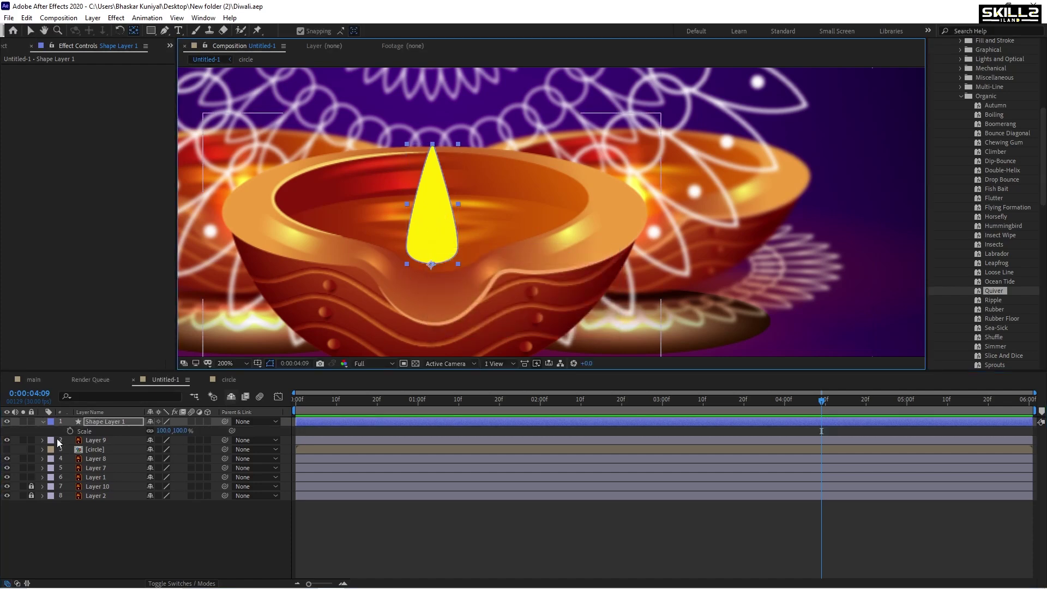
left_click(70, 431, "alt")
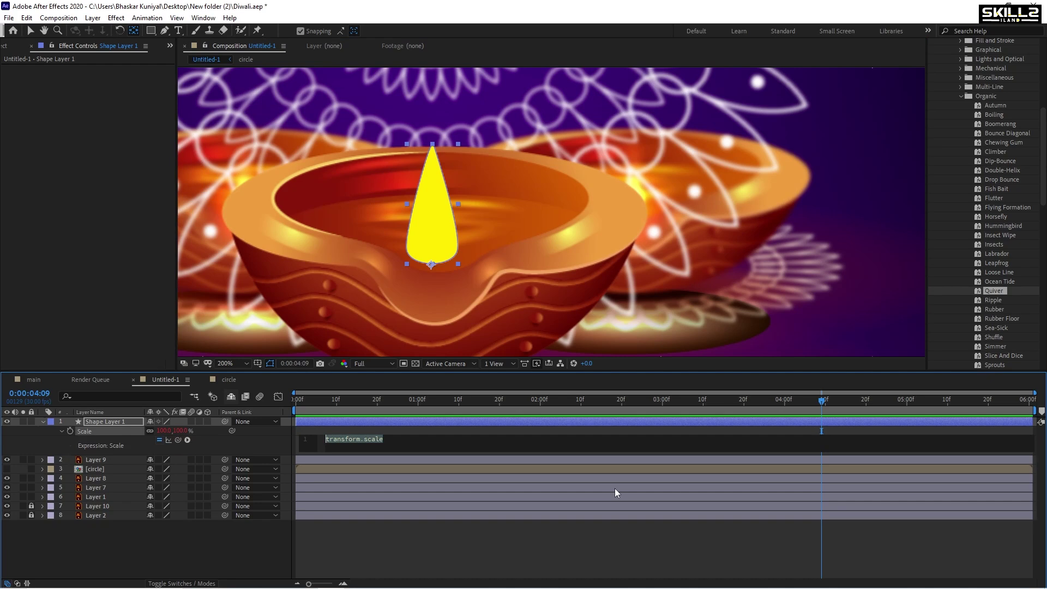
type("wiggle")
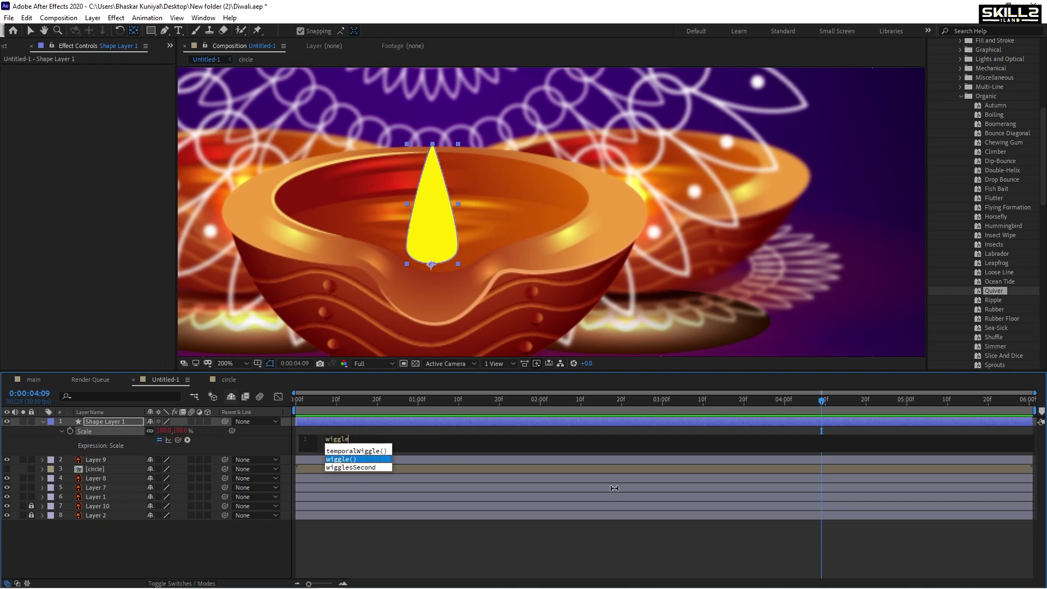
key("Return")
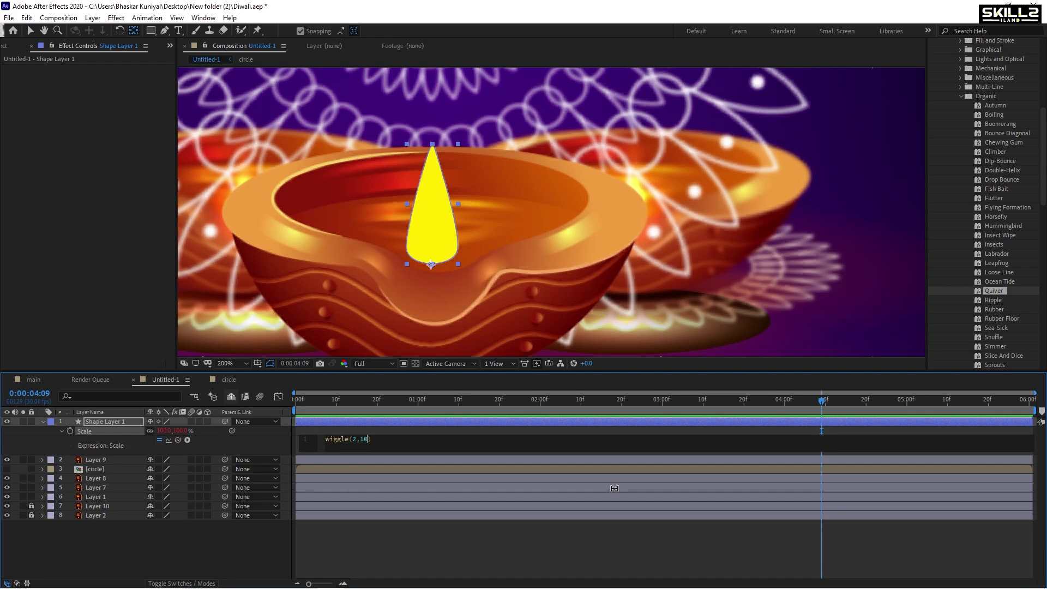
key("KP_Enter")
key("space")
key("ctrl+s")
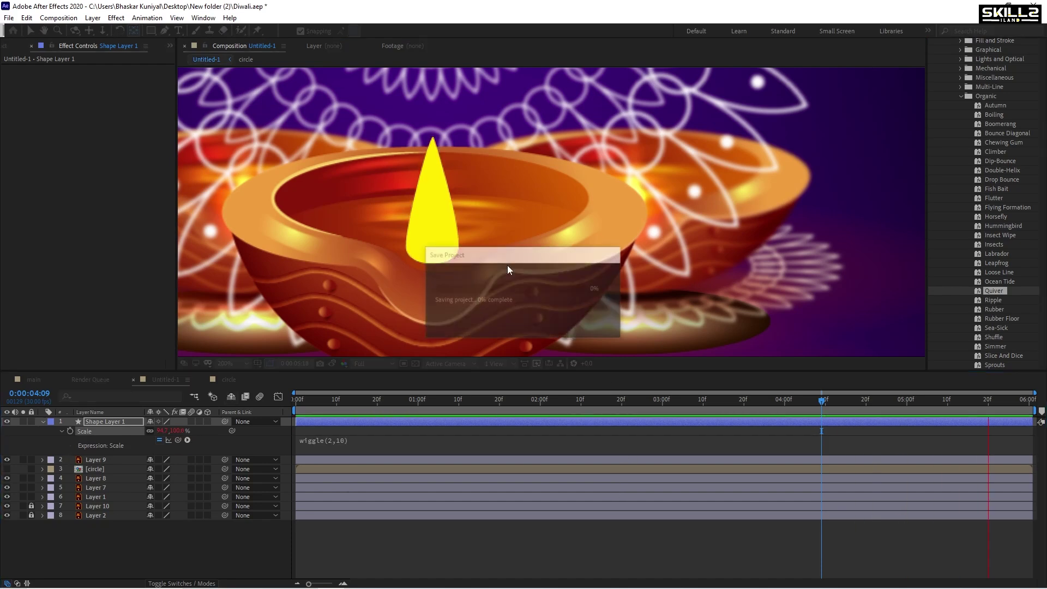
scroll(444, 236, "down", 2)
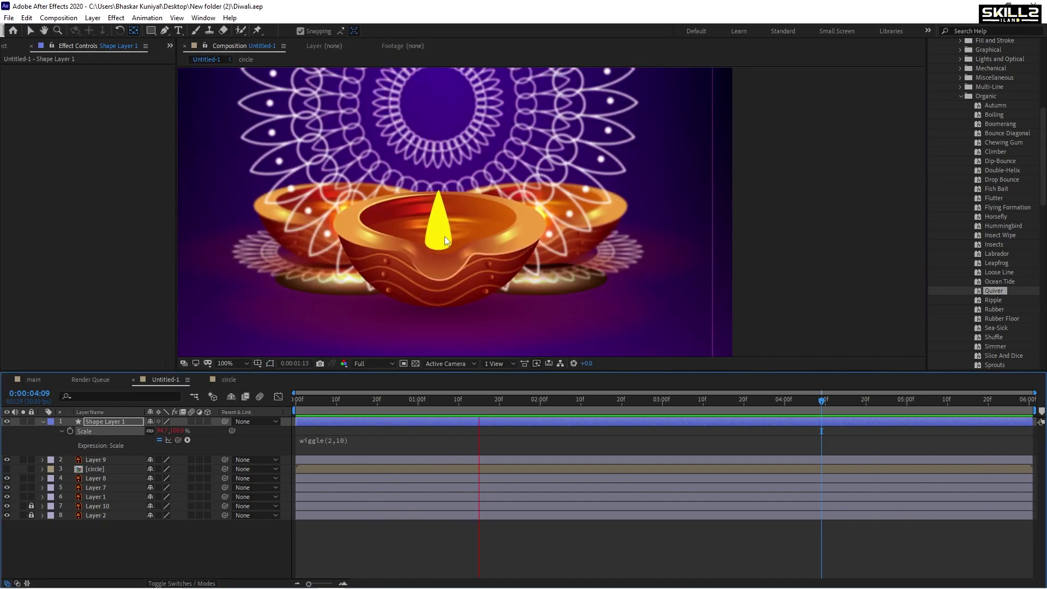
scroll(444, 237, "up", 2)
Step: Duplicate the flame layer and scale the copy down to about 75.9, 72.9%
key("u")
key("ctrl+d")
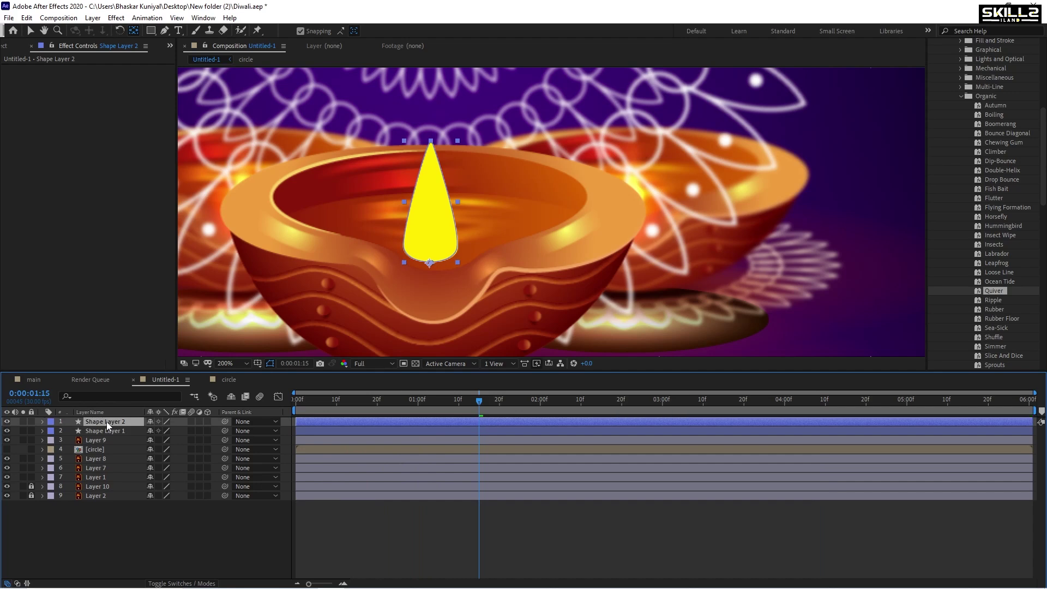
key("u")
mouse_move(166, 432)
left_mouse_down()
mouse_move(46, 458)
mouse_move(60, 455)
left_mouse_up()
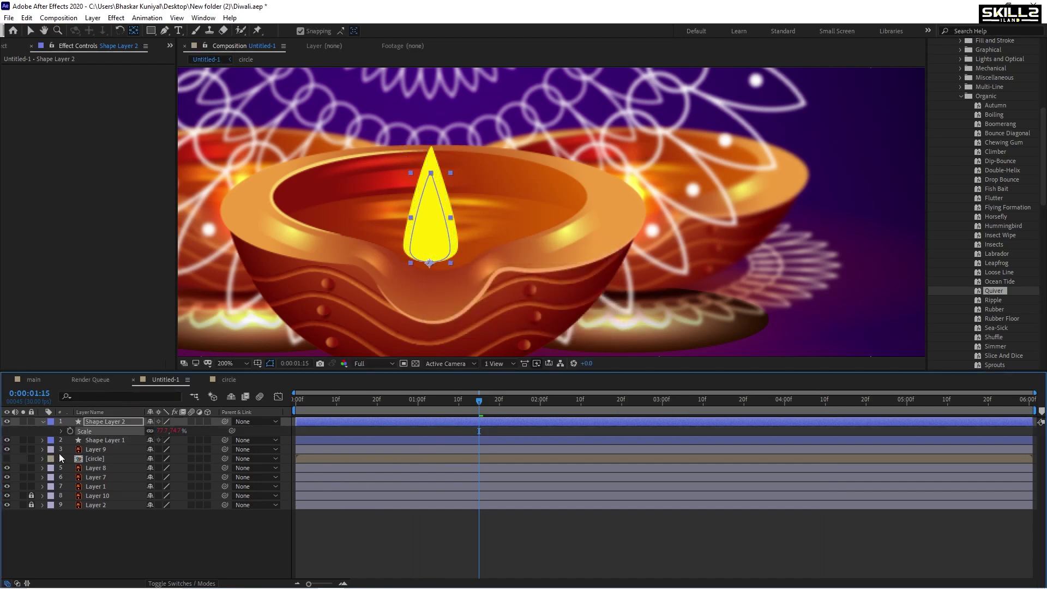
left_click_drag(156, 429, 153, 430)
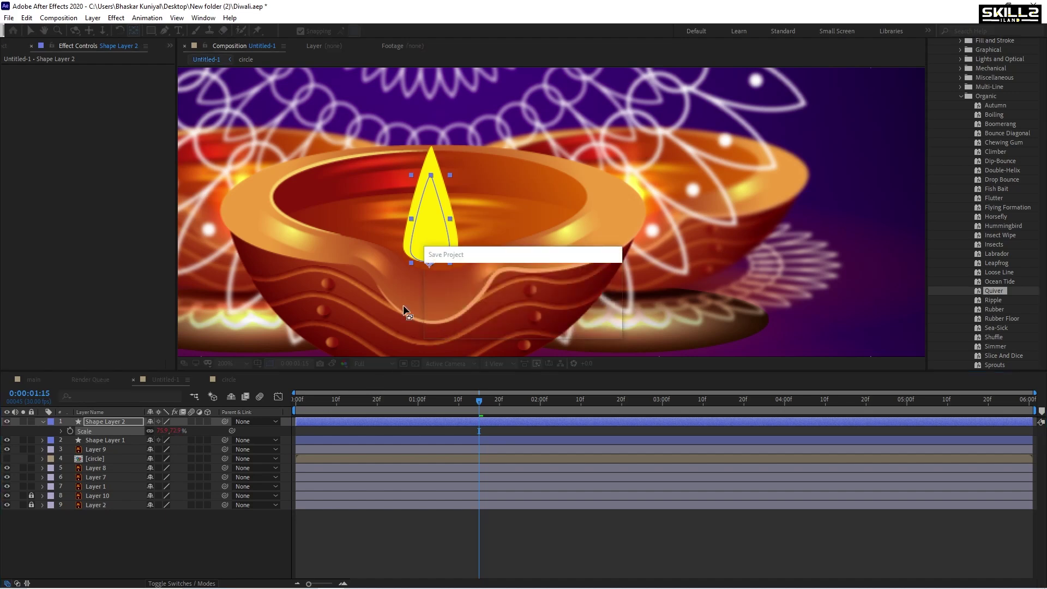
scroll(450, 194, "up", 2)
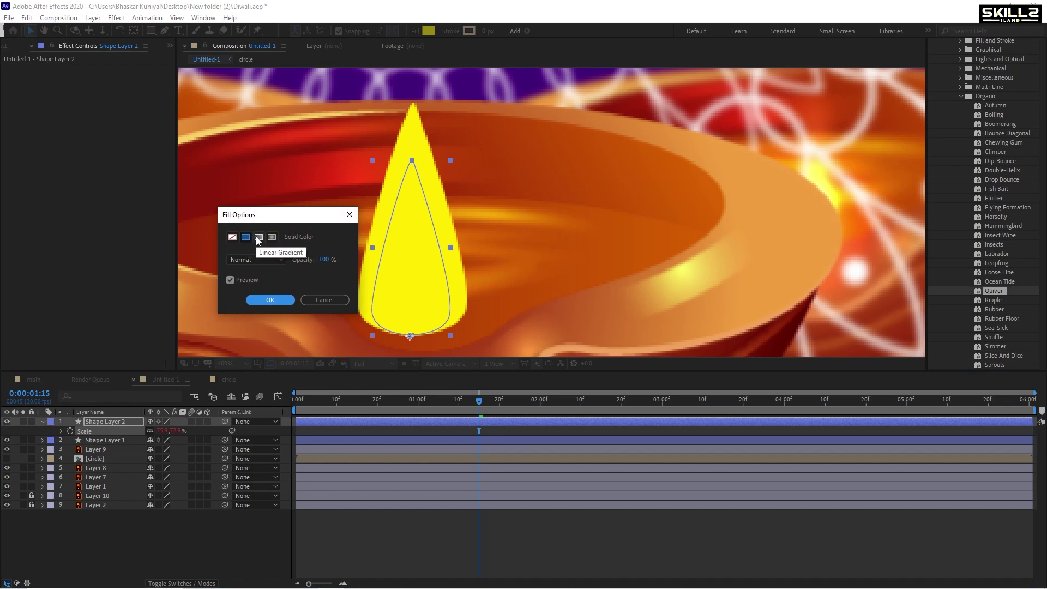
Step: Give the inner flame a radial gradient fill with both stops sampled as yellow FFEA00
left_click(258, 237)
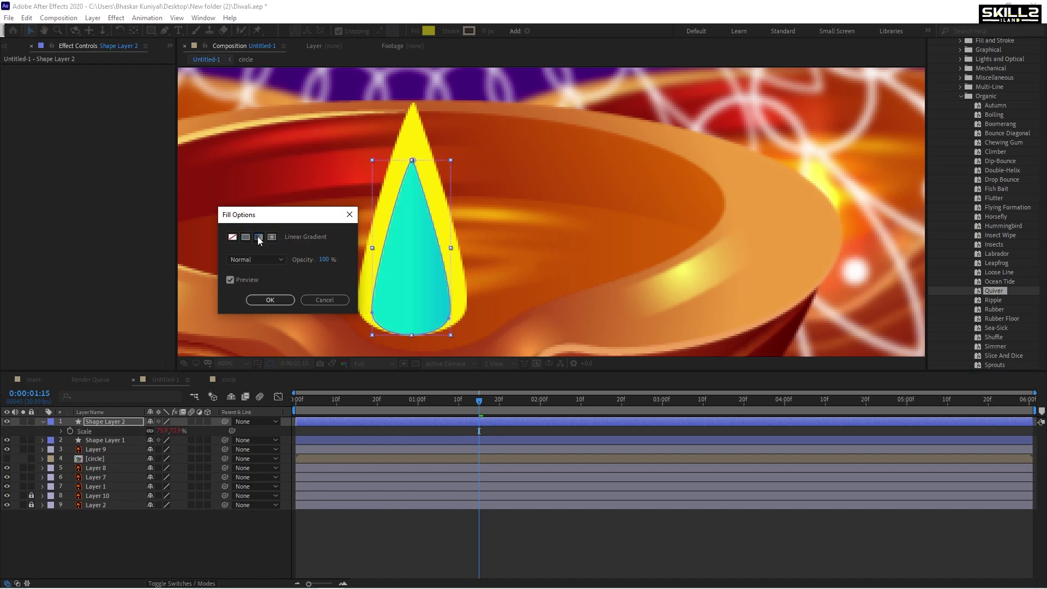
left_click(270, 300)
left_click(566, 107)
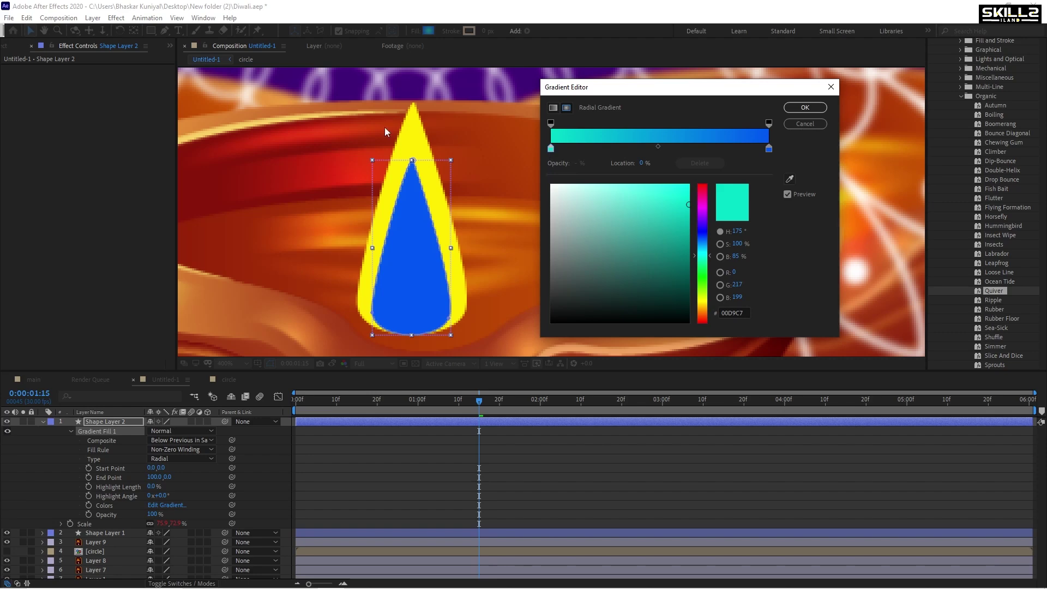
left_click(788, 179)
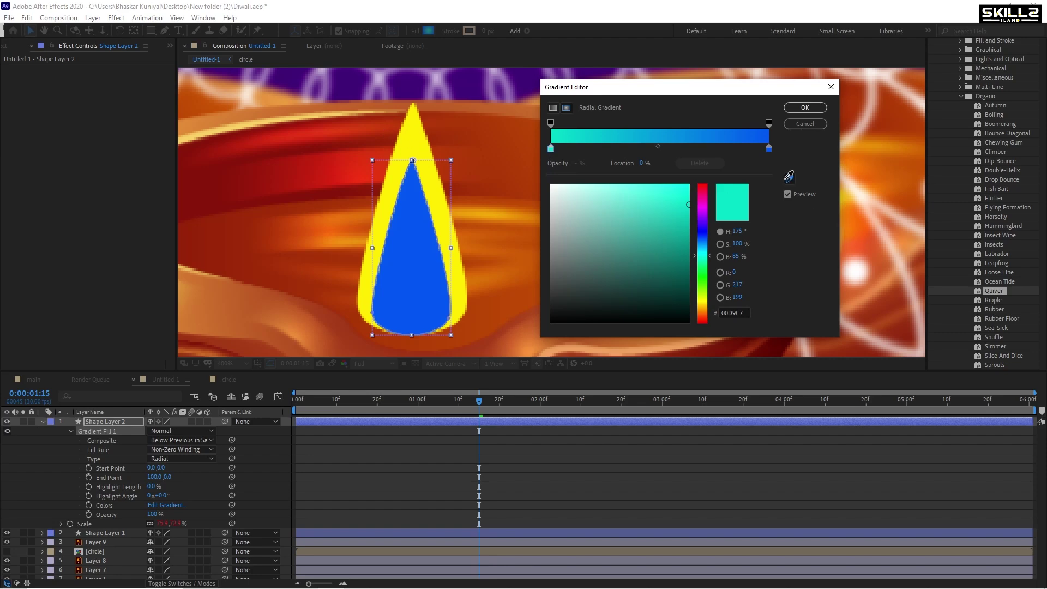
left_click(411, 133)
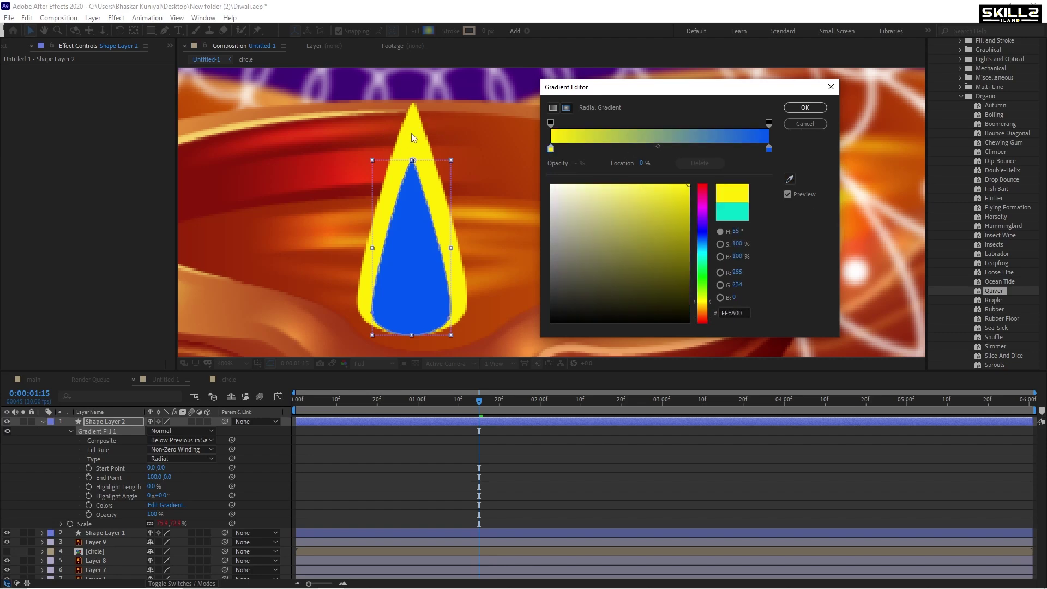
left_click(769, 148)
left_click(789, 179)
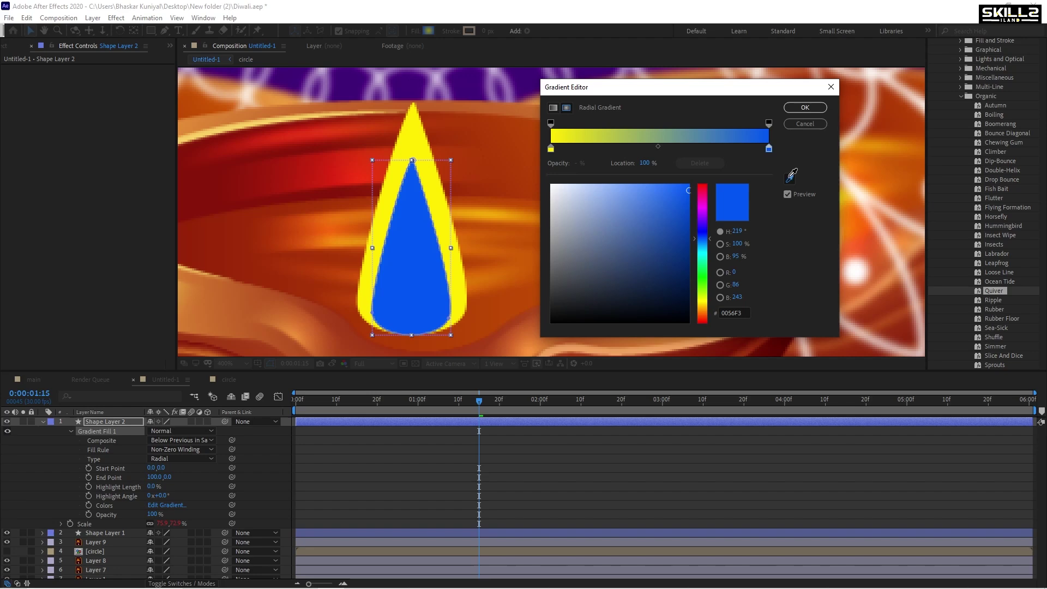
left_click(409, 136)
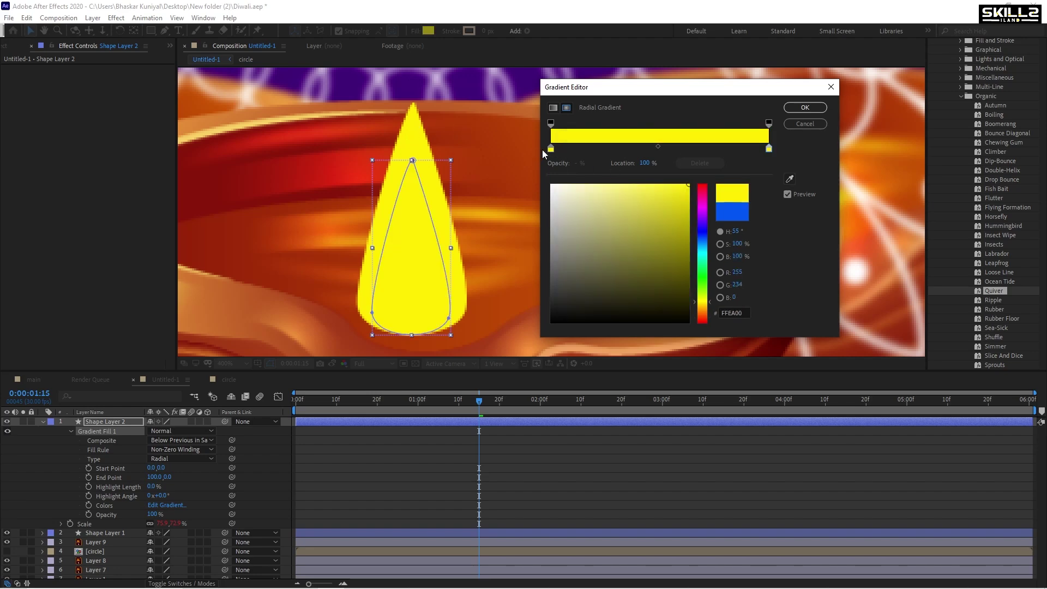
left_click(805, 108)
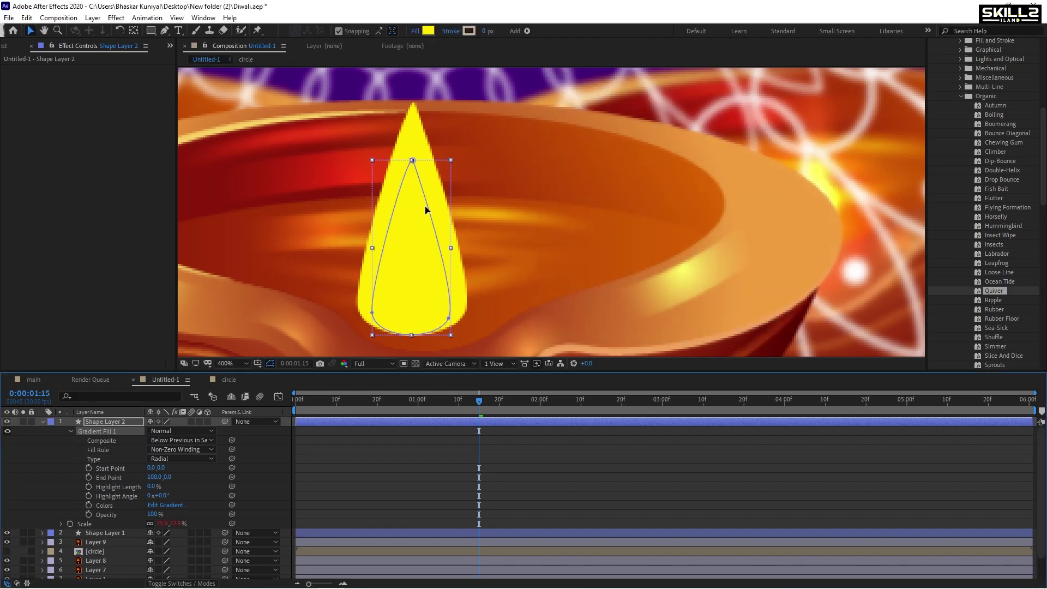
scroll(421, 191, "down", 3)
Step: Place the gradient start at the flame's base (0.7, 478.0) and end at its tip (1.5, 366.1)
scroll(421, 192, "down", 5)
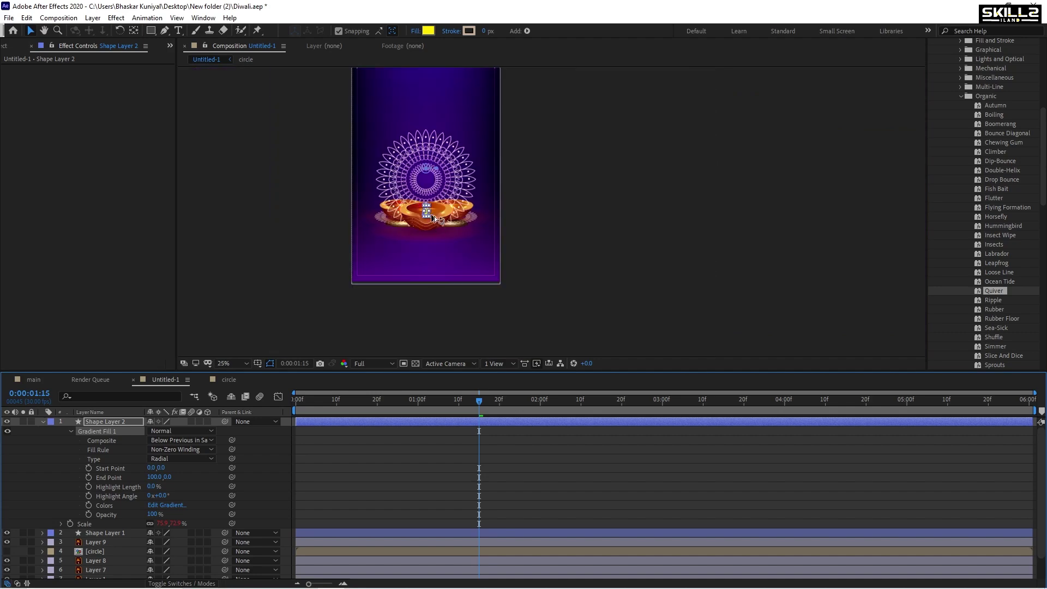
scroll(434, 216, "up", 4)
scroll(436, 229, "down", 3)
scroll(440, 181, "up", 2)
scroll(441, 181, "up", 3)
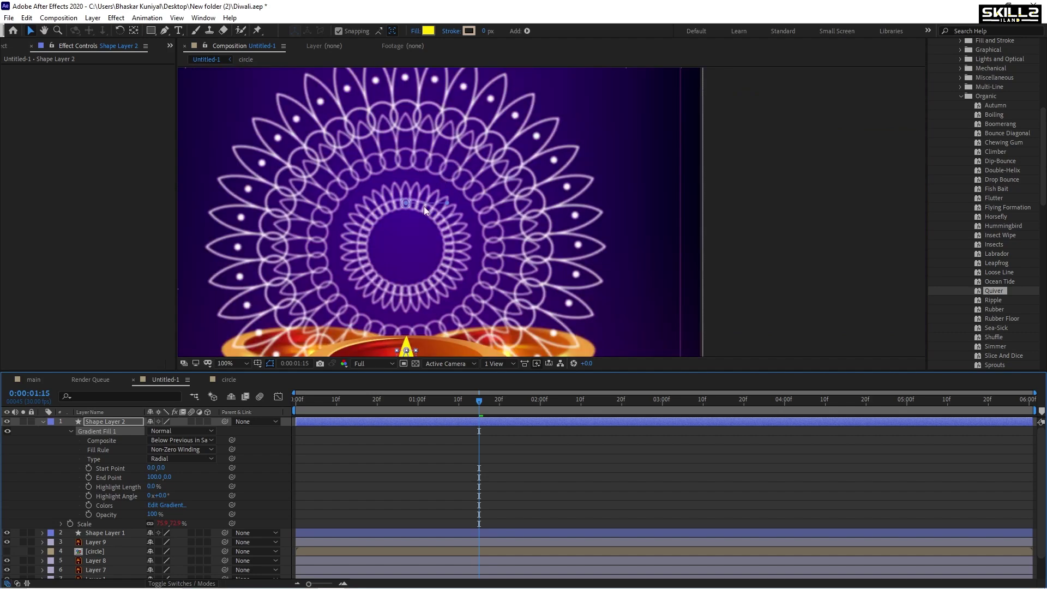
scroll(443, 178, "down", 2)
left_click_drag(423, 201, 425, 281)
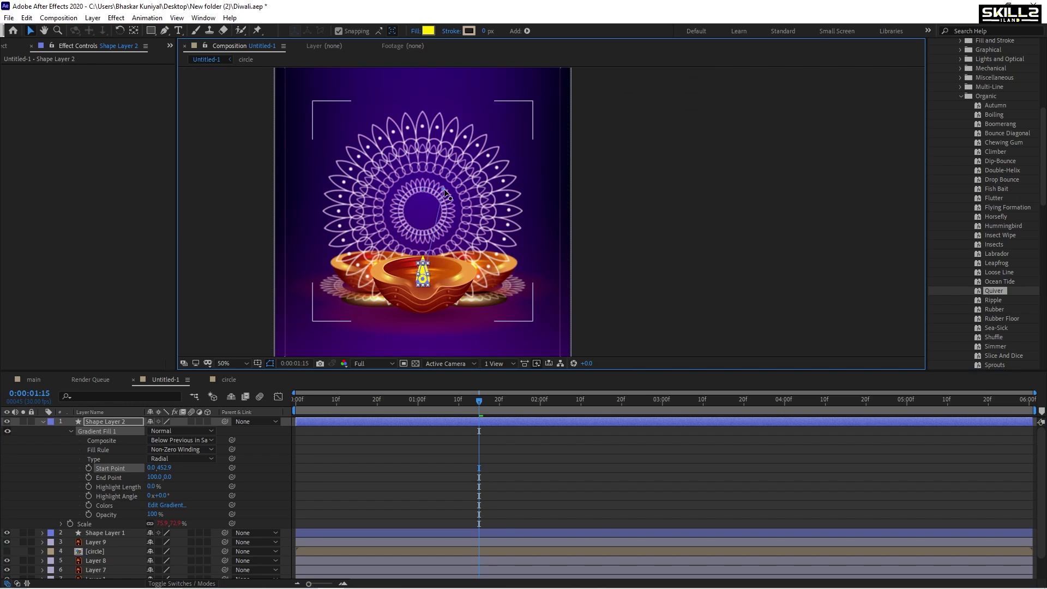
left_click_drag(442, 186, 426, 274)
scroll(426, 277, "up", 4)
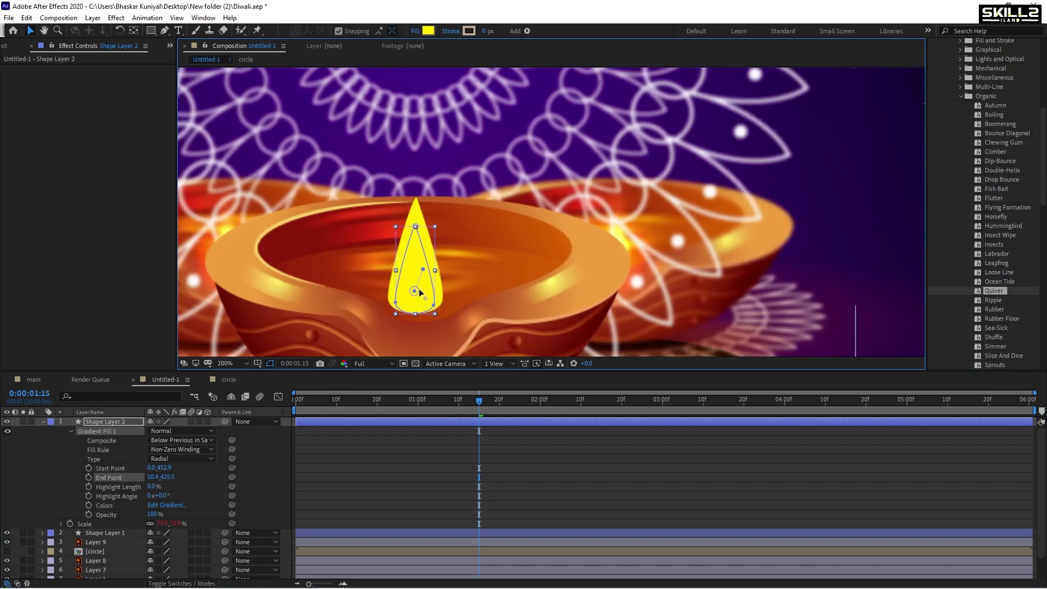
scroll(418, 289, "up", 2)
left_click_drag(408, 292, 411, 332)
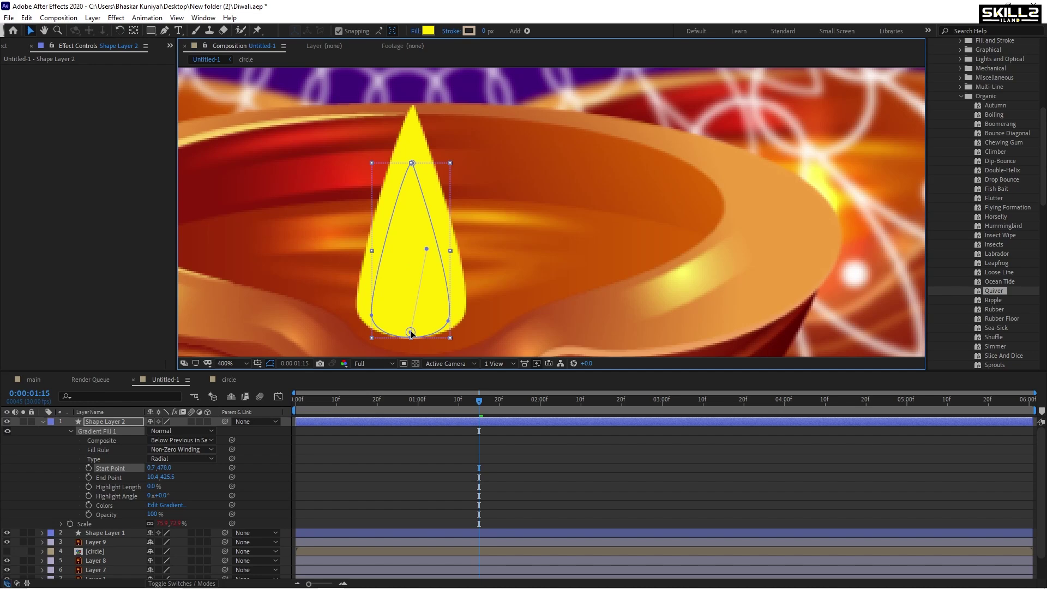
left_click_drag(426, 249, 413, 157)
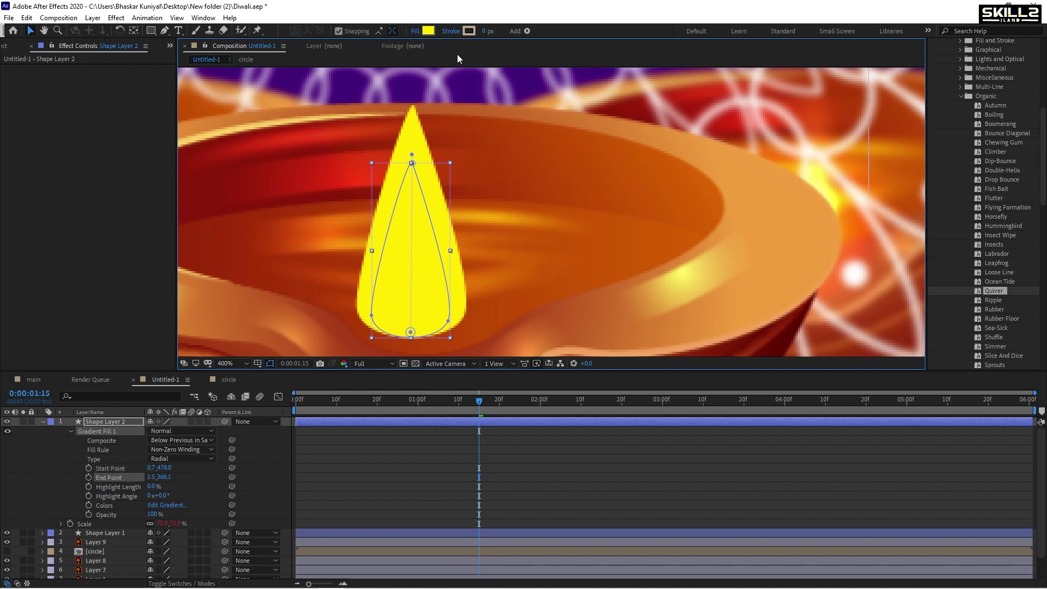
Step: Shift the inner flame's gradient colour stop toward orange and raise the gradient start to 2.0, 459.8
left_click(428, 31)
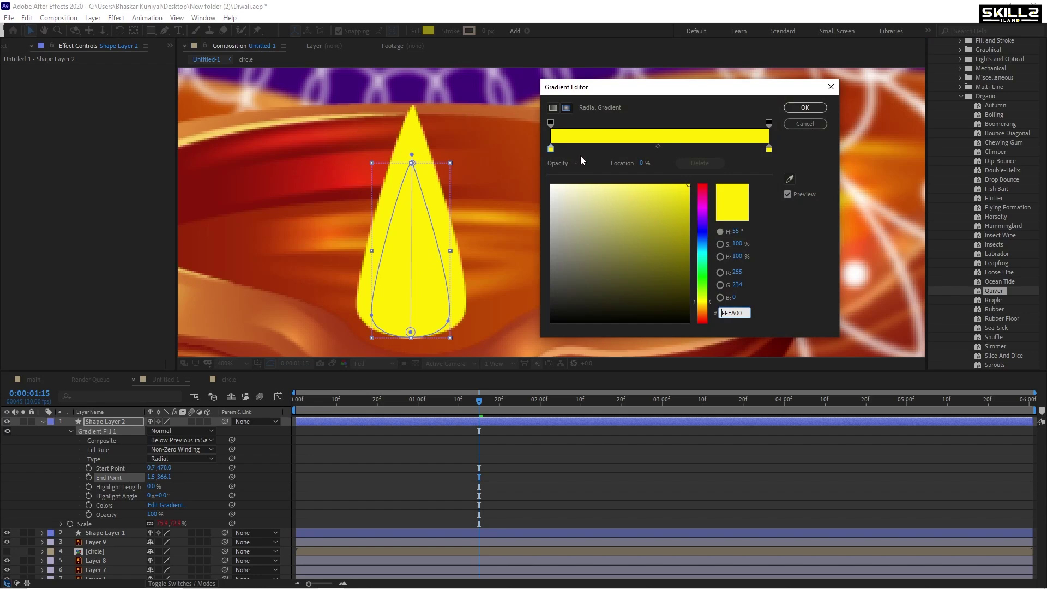
left_click(552, 149)
left_click_drag(705, 306, 706, 311)
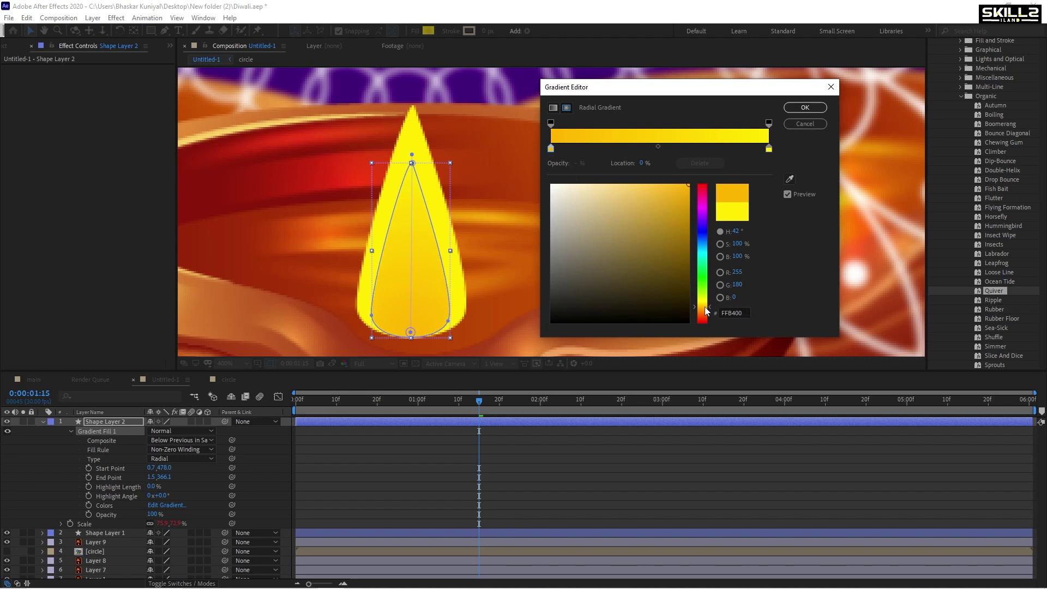
left_click_drag(704, 306, 704, 309)
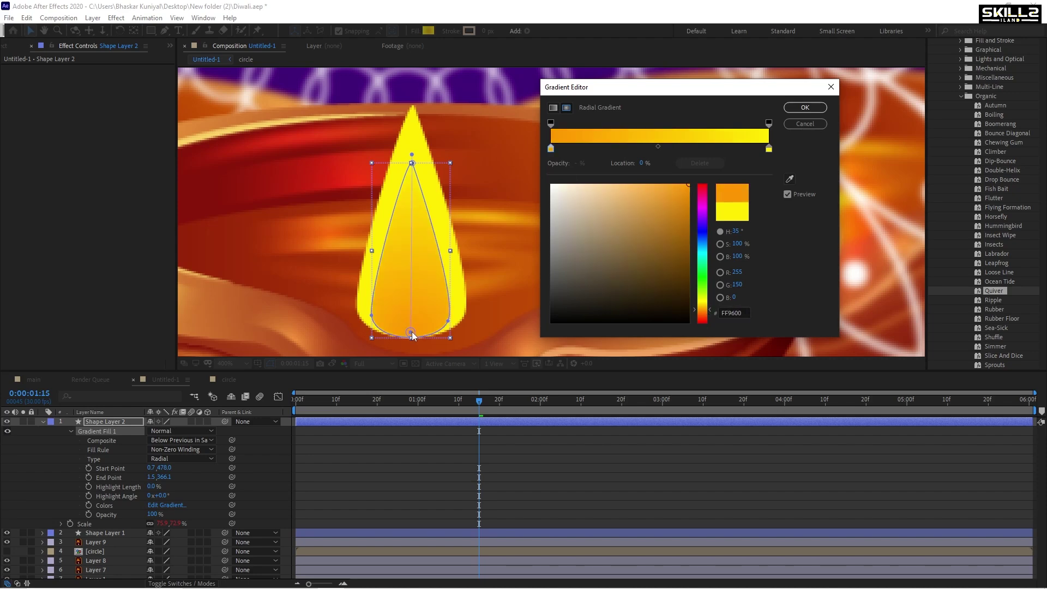
left_click(805, 108)
mouse_move(410, 332)
left_mouse_down()
mouse_move(412, 275)
mouse_move(413, 312)
left_mouse_up()
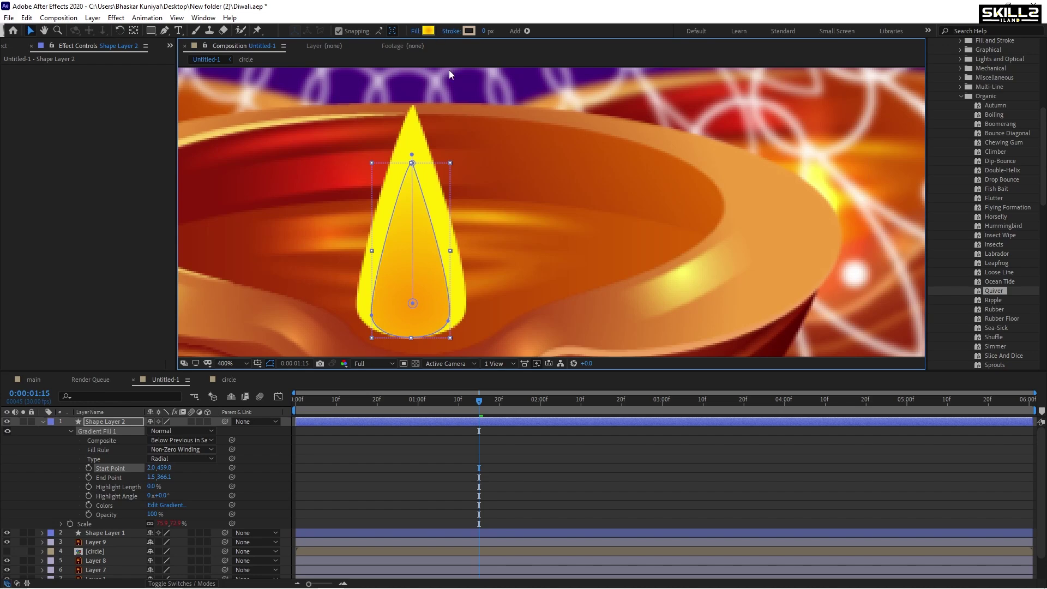
Step: Zoom the view to 200% and preview the flame animation from the first frame
left_click(511, 168)
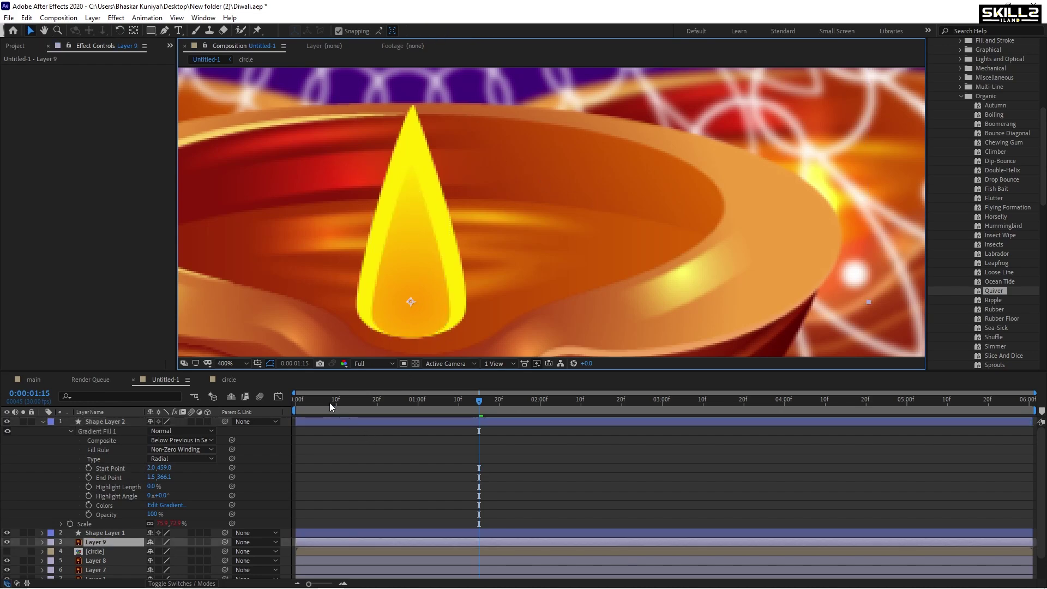
key("Home")
key("comma")
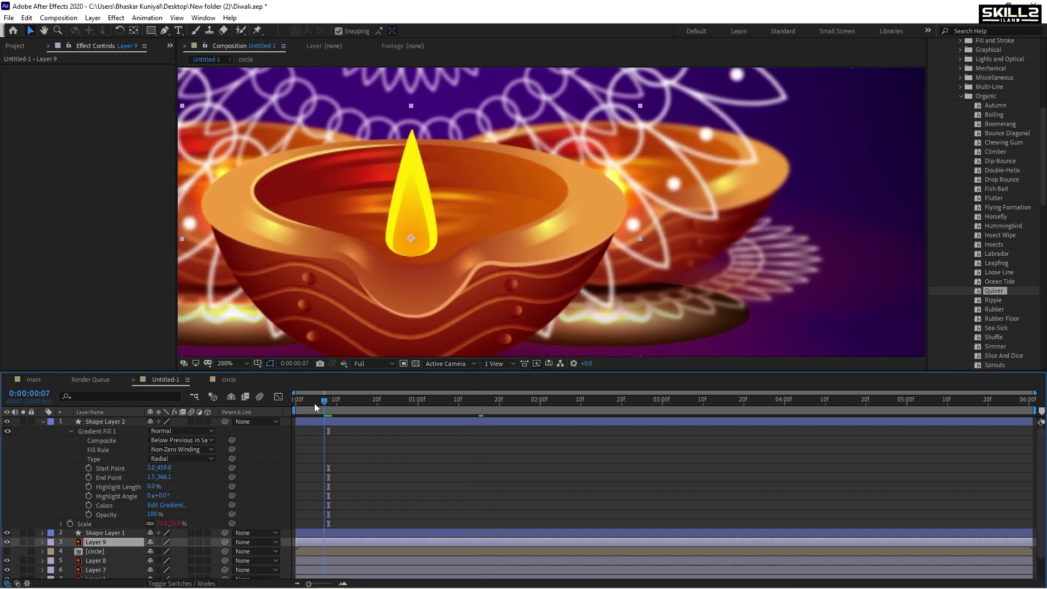
key("space")
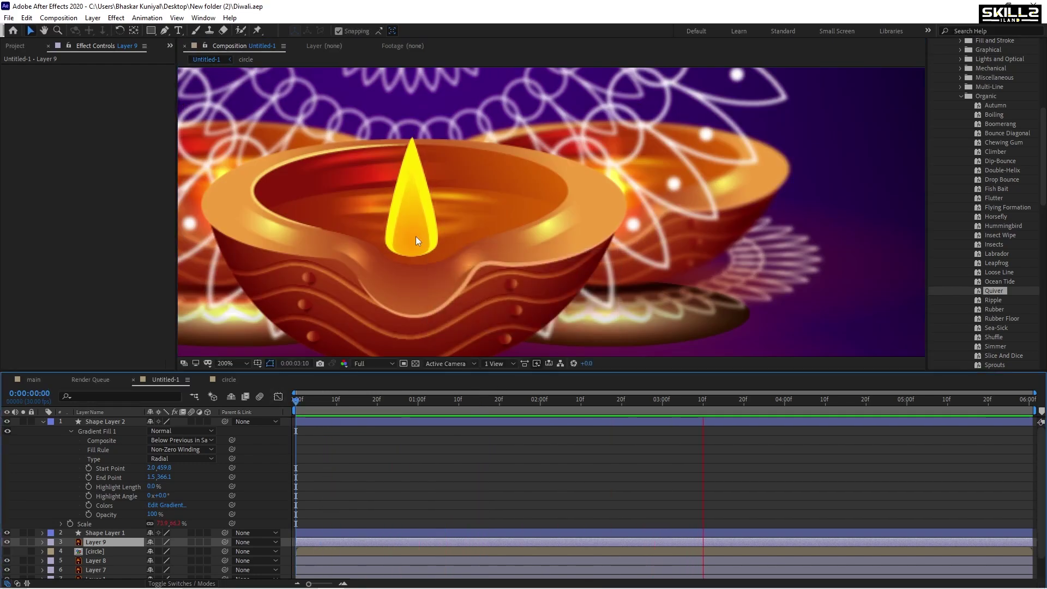
scroll(416, 236, "up", 2)
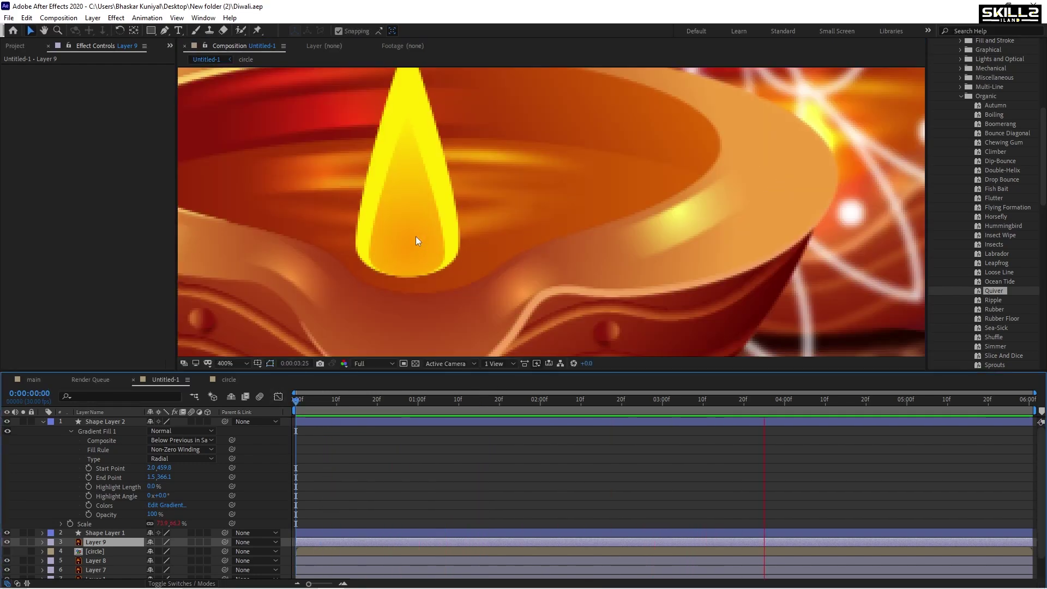
Step: Duplicate Shape Layer 1, move the copy to the top of the stack, and scale it to about 58%
left_click(43, 421)
left_click(106, 430)
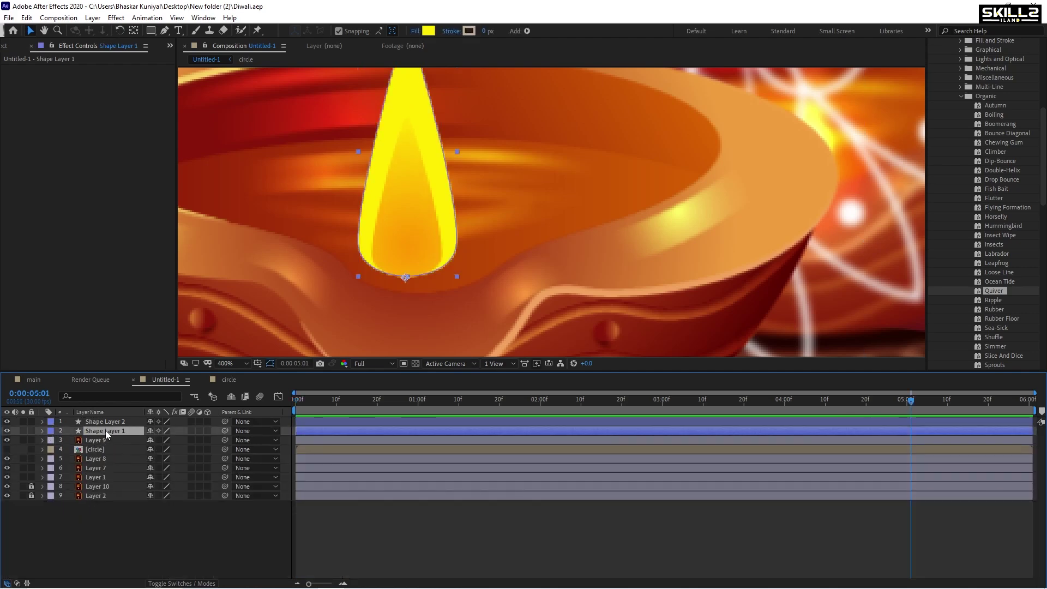
key("ctrl+d")
left_click_drag(106, 430, 108, 418)
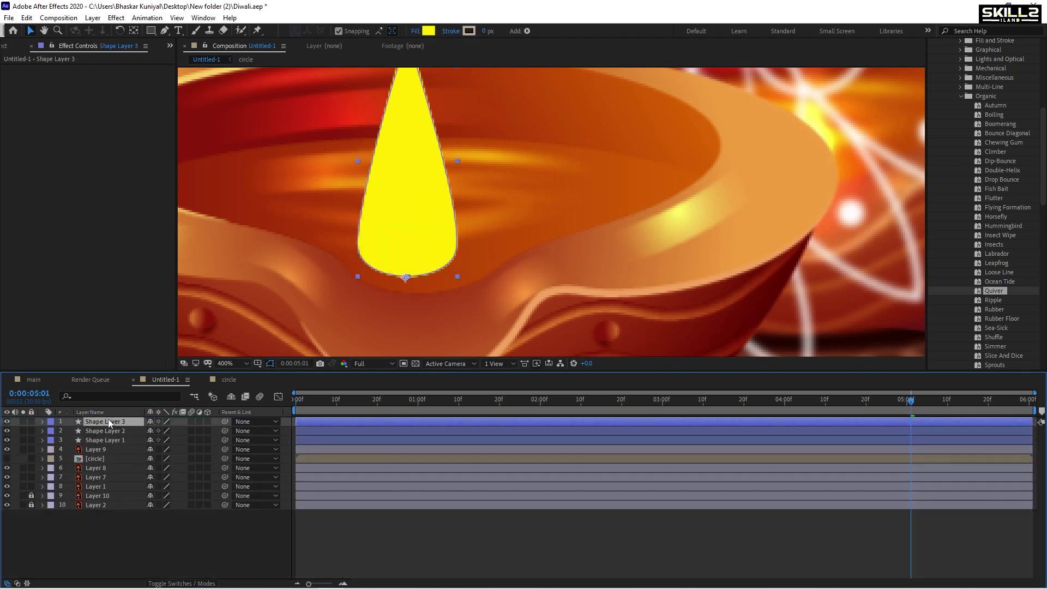
key("s")
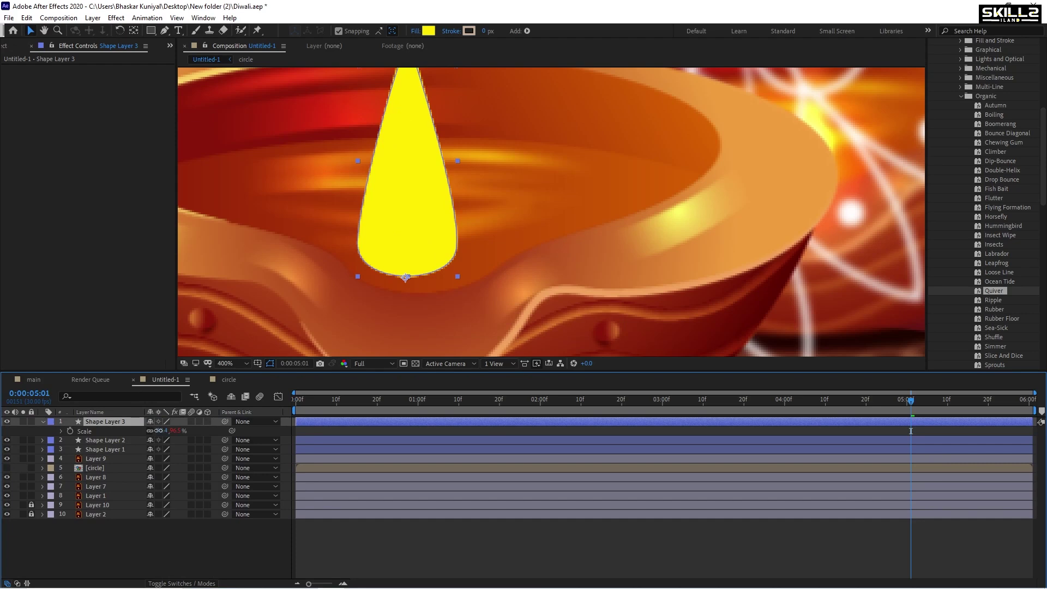
mouse_move(161, 431)
left_mouse_down()
mouse_move(135, 439)
mouse_move(210, 441)
left_mouse_up()
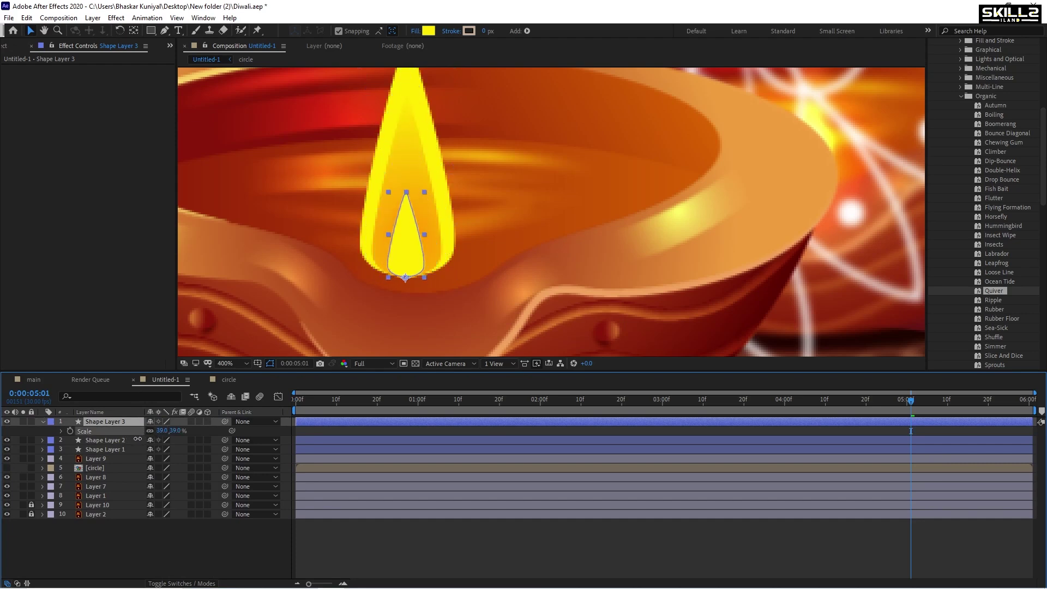
Step: Preview the animation with the new inner core, then stop playback and select Shape Layer 3
key("comma")
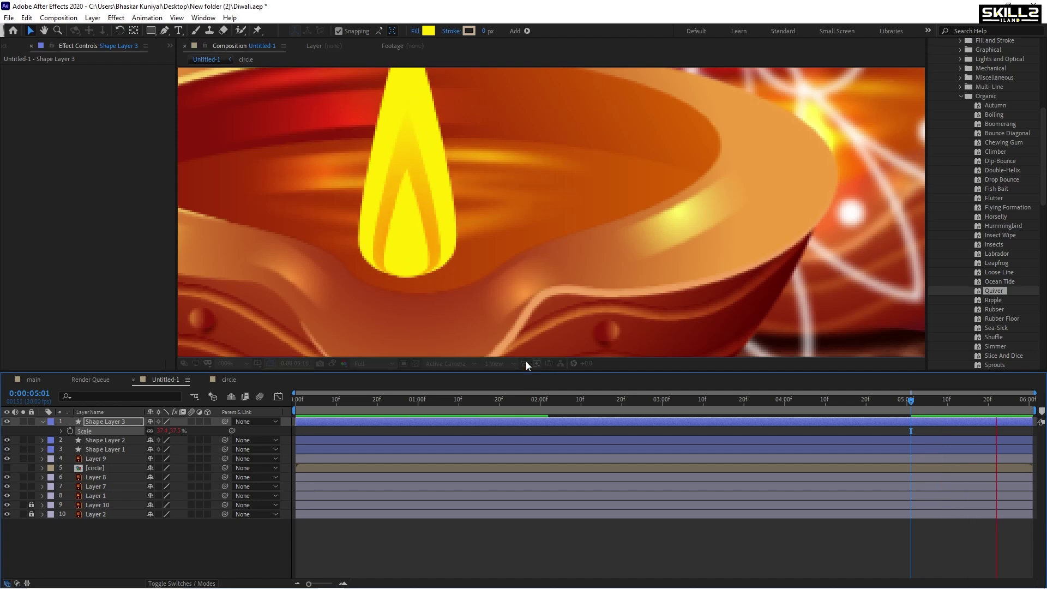
key("space")
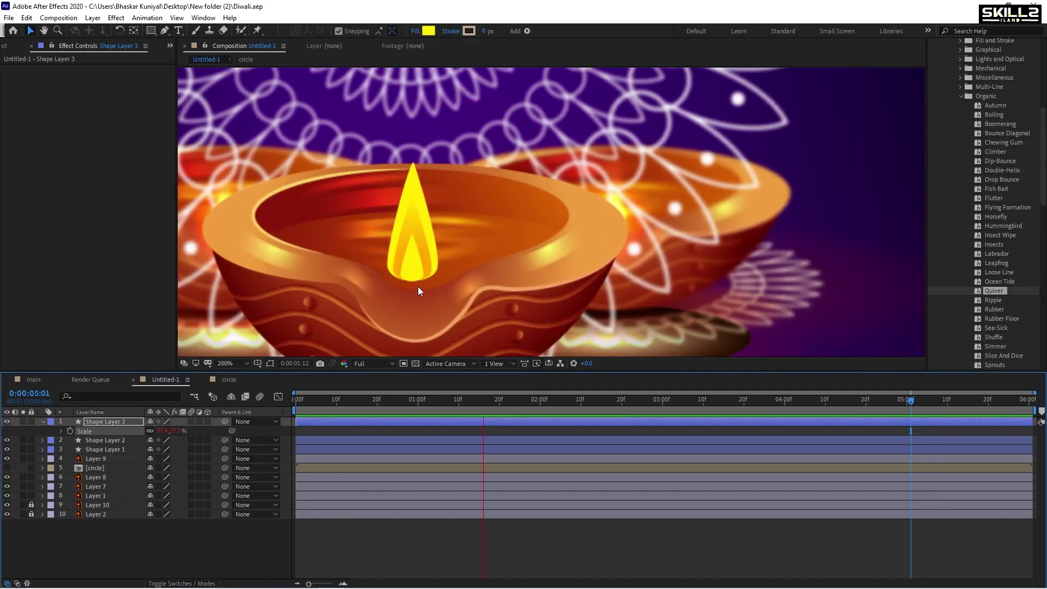
left_click(43, 422)
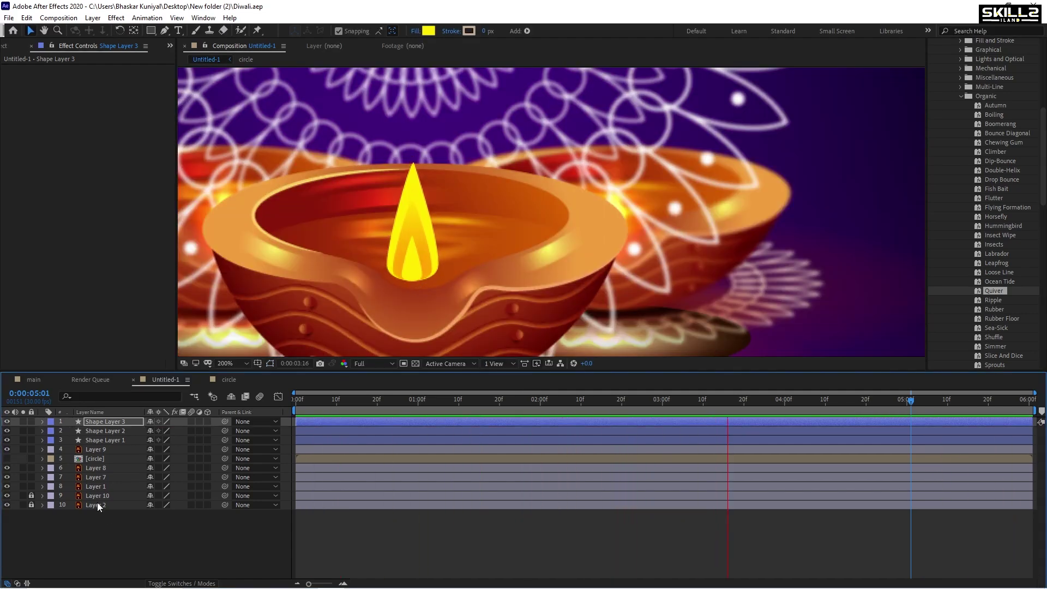
left_click(120, 529)
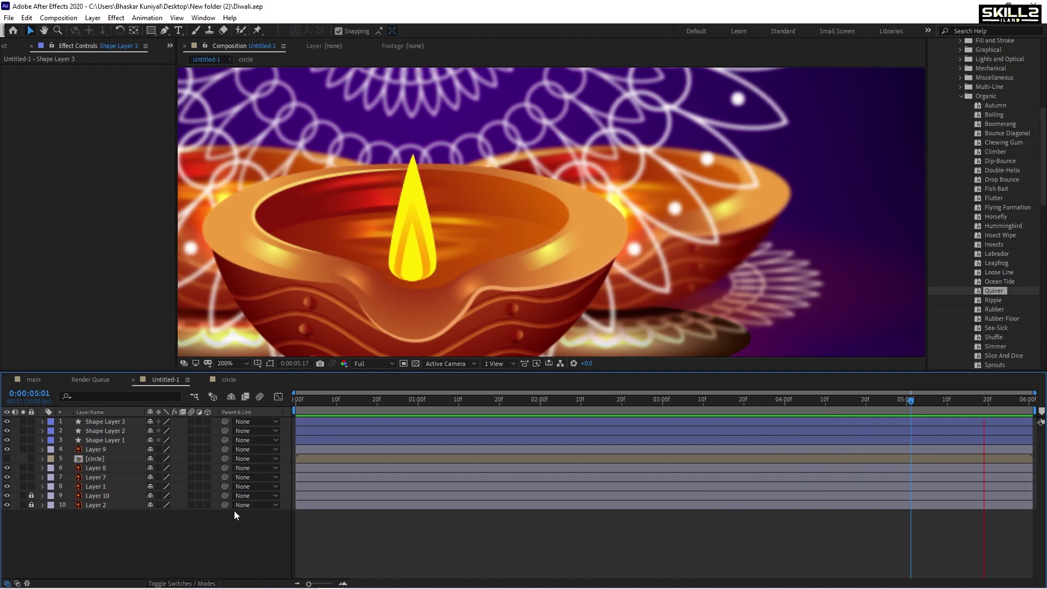
left_click(110, 421)
Step: Apply Gaussian Blur (Legacy) to Shape Layer 3 with Blurriness 3.0
scroll(414, 258, "up", 2)
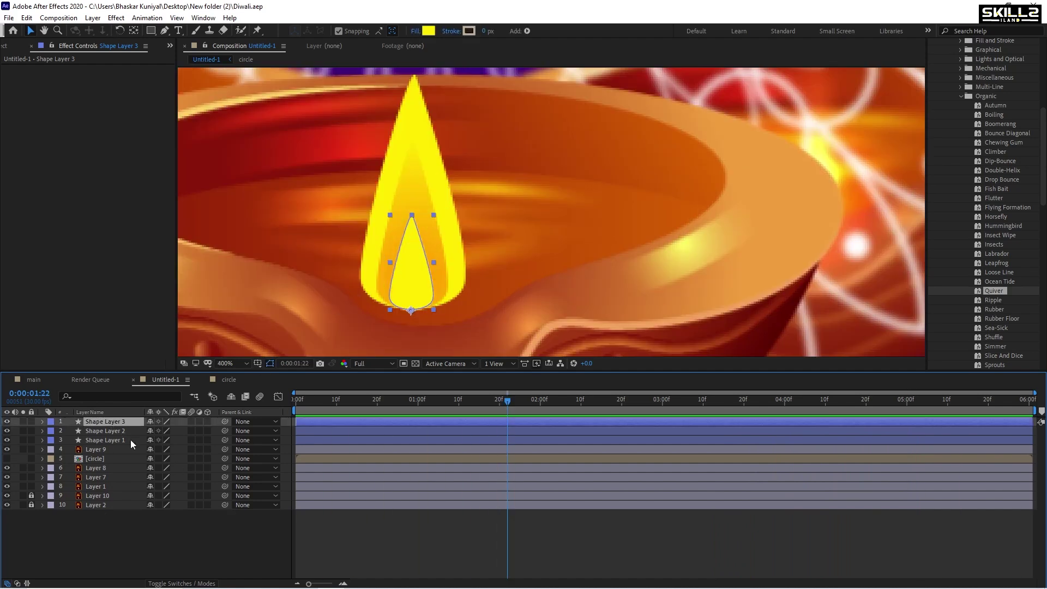
scroll(997, 136, "up", 5)
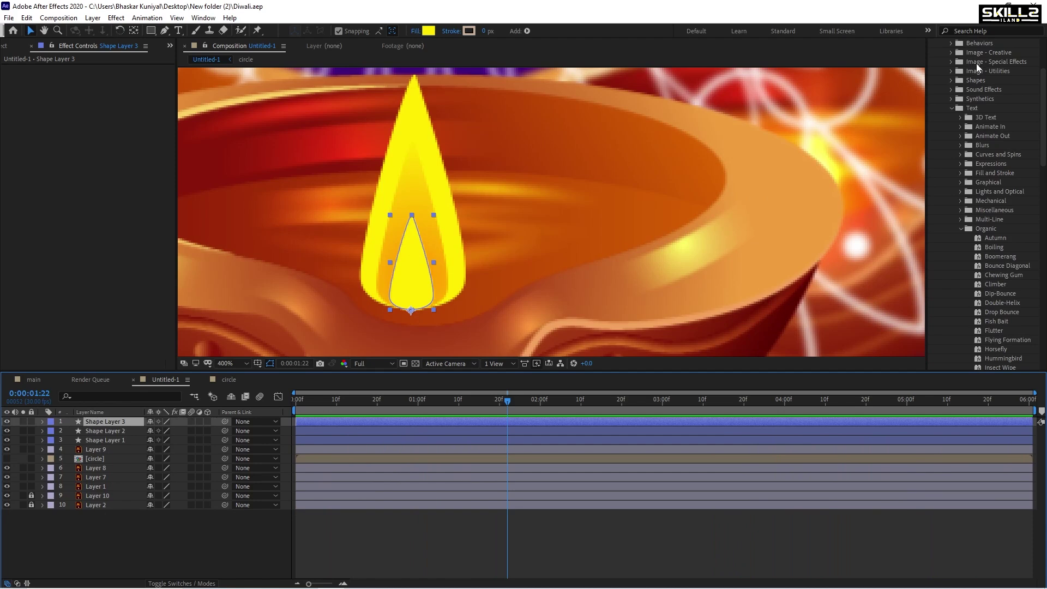
scroll(977, 66, "up", 4)
left_click(961, 89)
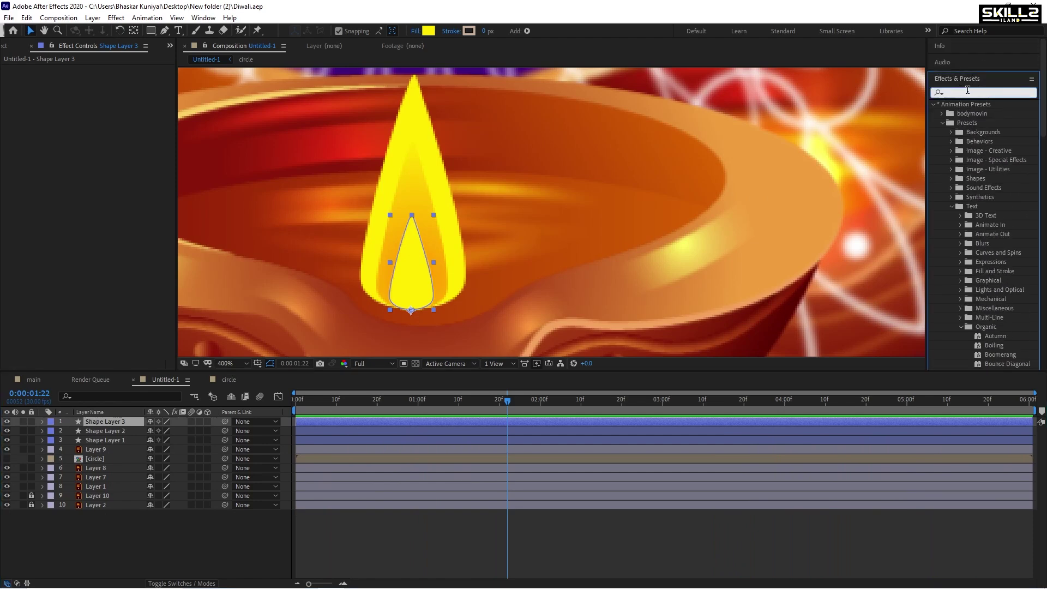
type("blur")
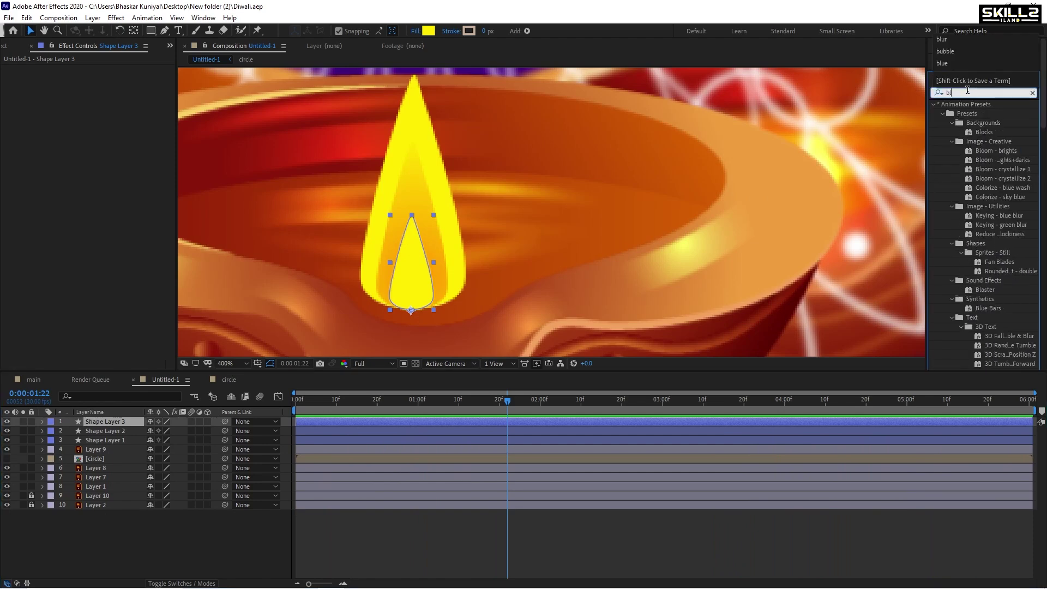
scroll(1009, 228, "down", 1)
scroll(1009, 229, "down", 4)
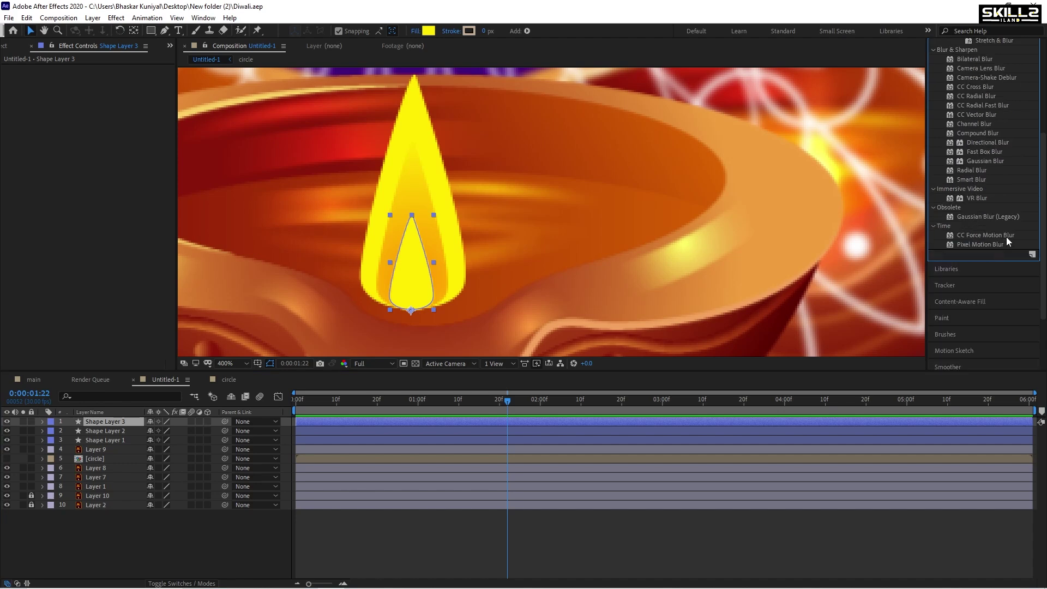
double_click(976, 217)
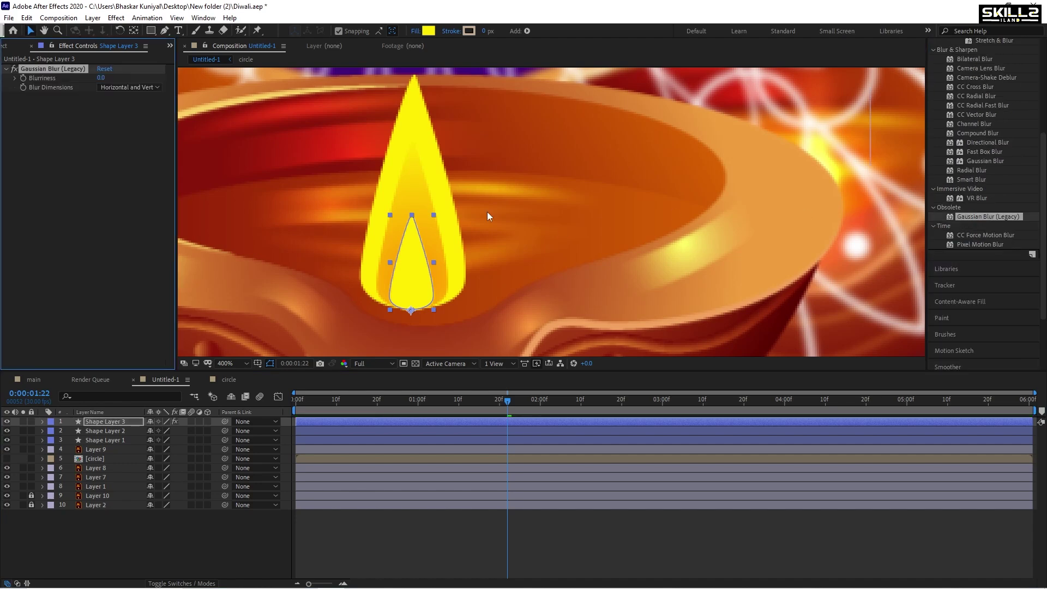
left_click_drag(102, 80, 123, 78)
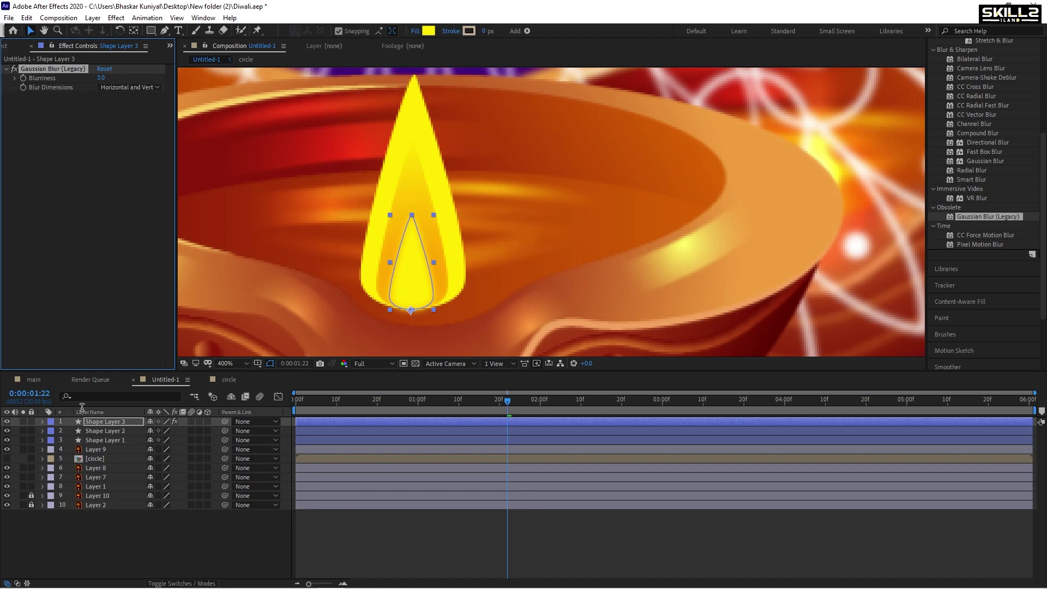
Step: Paste the same blur onto Shape Layer 2, save, and preview the softened flame
left_click(100, 431)
key("ctrl+v")
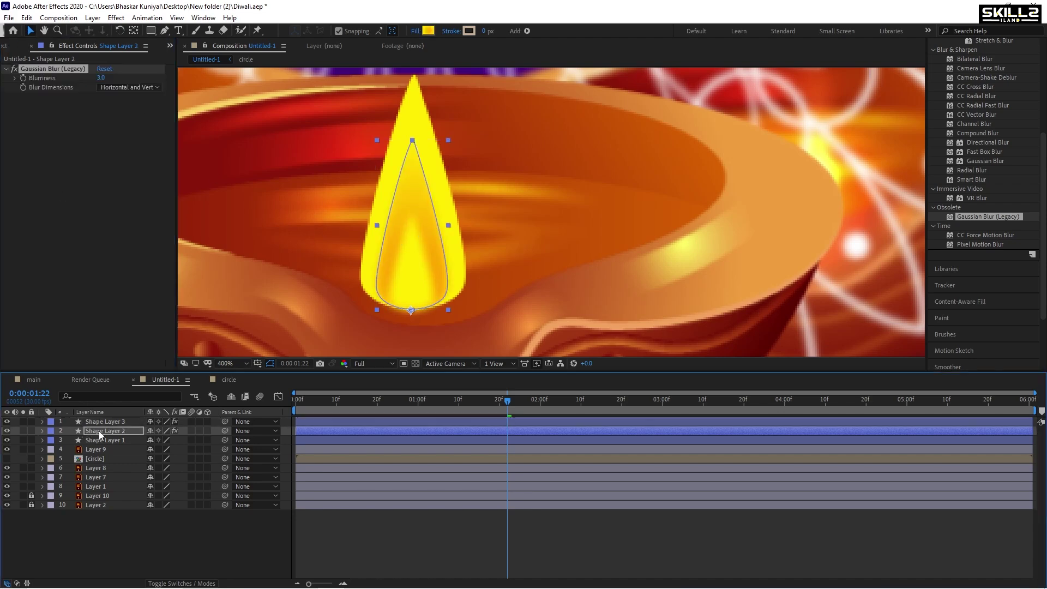
key("ctrl+s")
key("space")
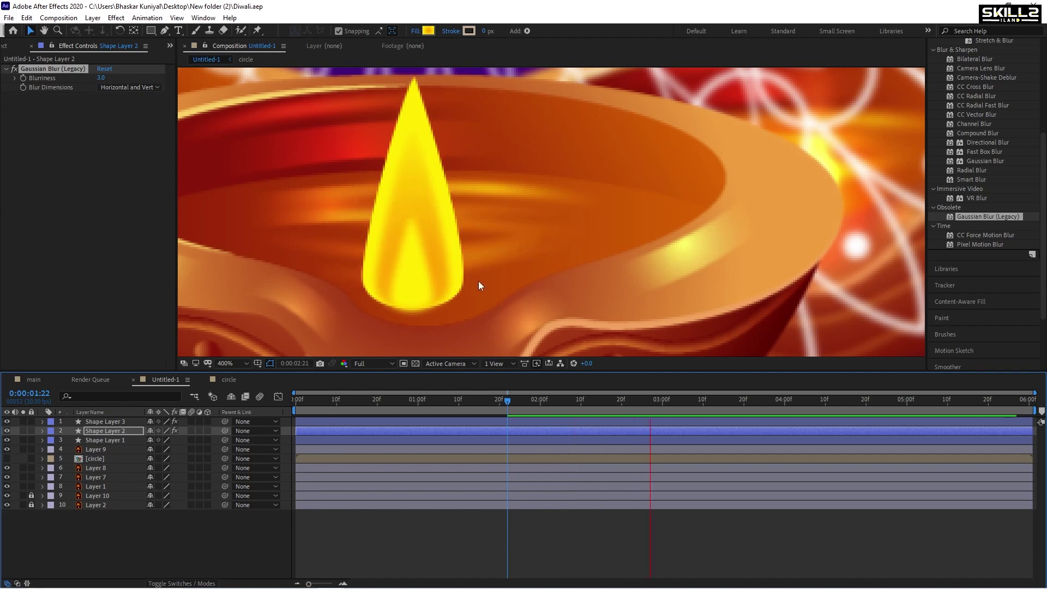
scroll(459, 286, "down", 2)
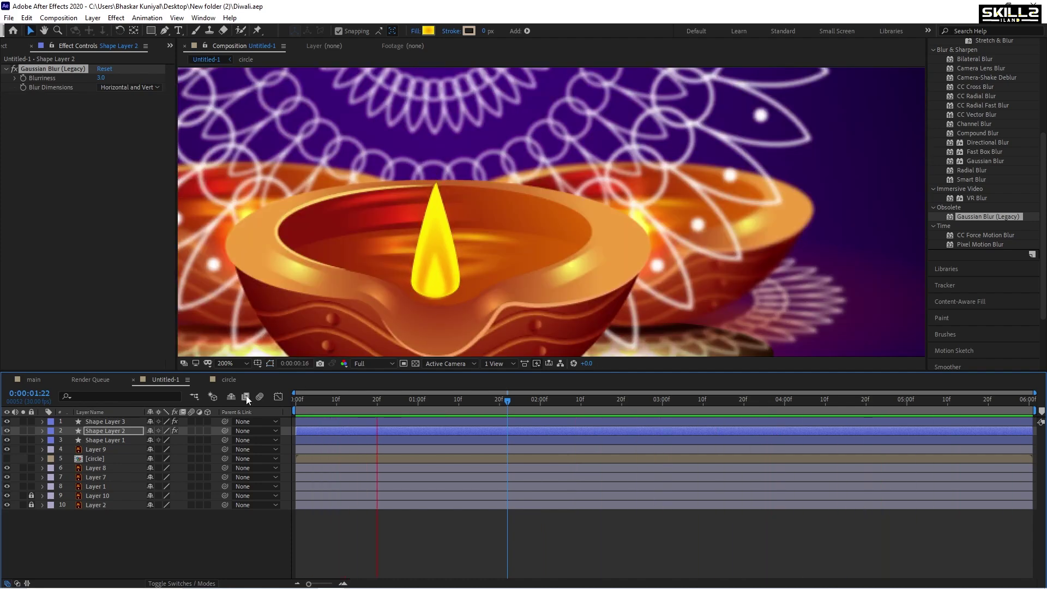
Step: Pre-compose Shape Layers 1, 2 and 3 into a single precomp named 'glow'
left_click(123, 531)
left_click(103, 441)
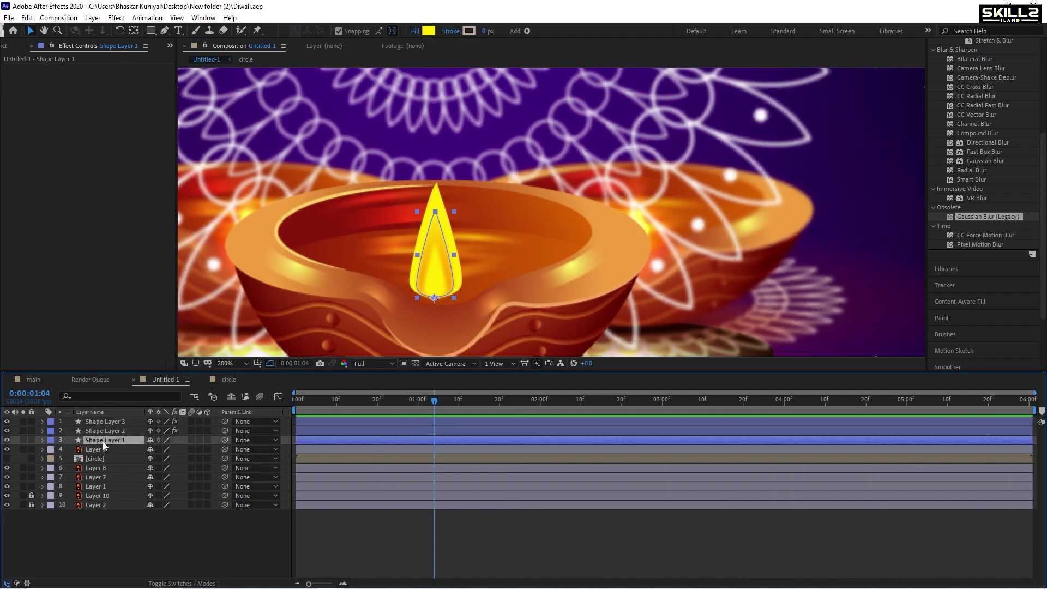
left_click(110, 423, "shift")
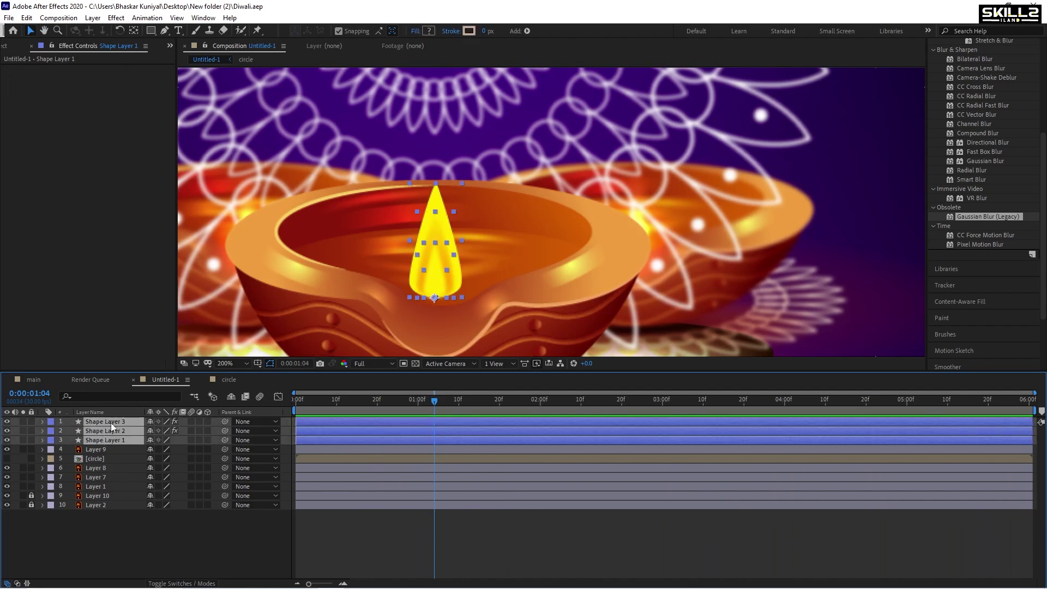
right_click(110, 423)
left_click(173, 374)
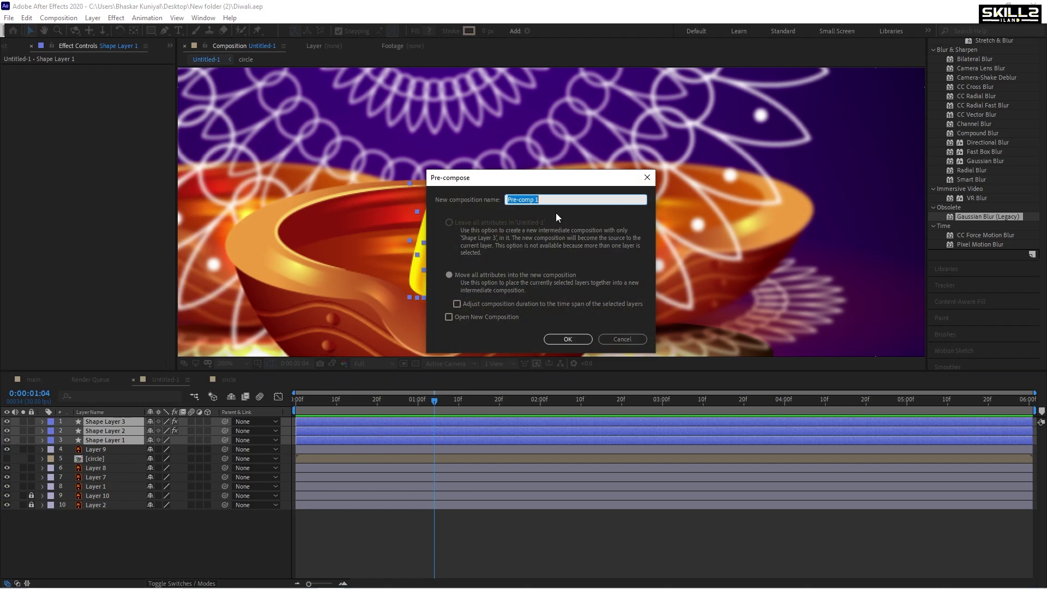
type("glow")
key("Return")
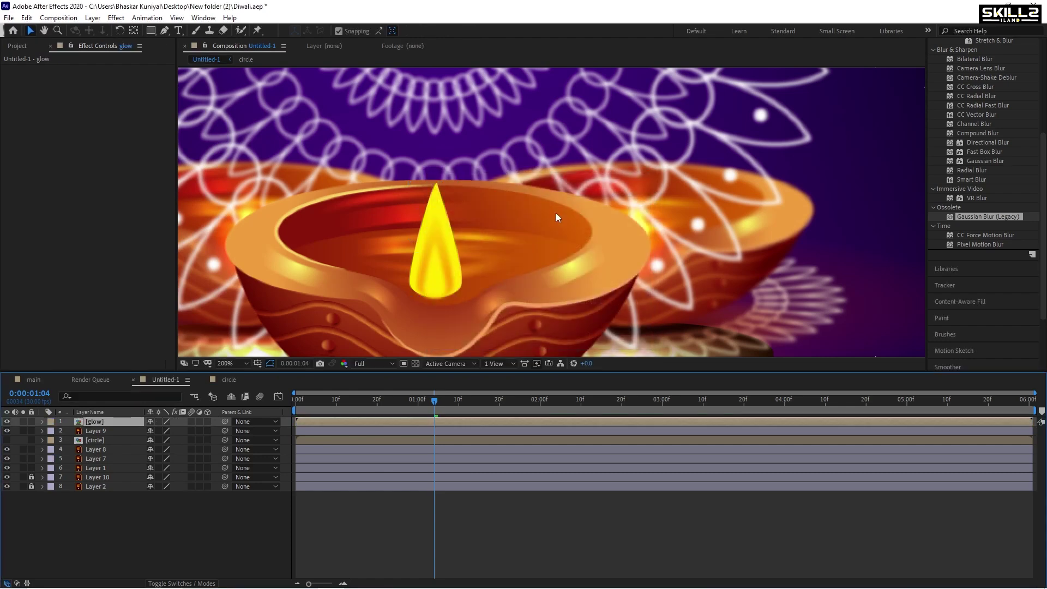
Step: Apply the Glow effect to the glow precomp, set Glow Threshold to 87.8%, and preview
scroll(954, 84, "up", 5)
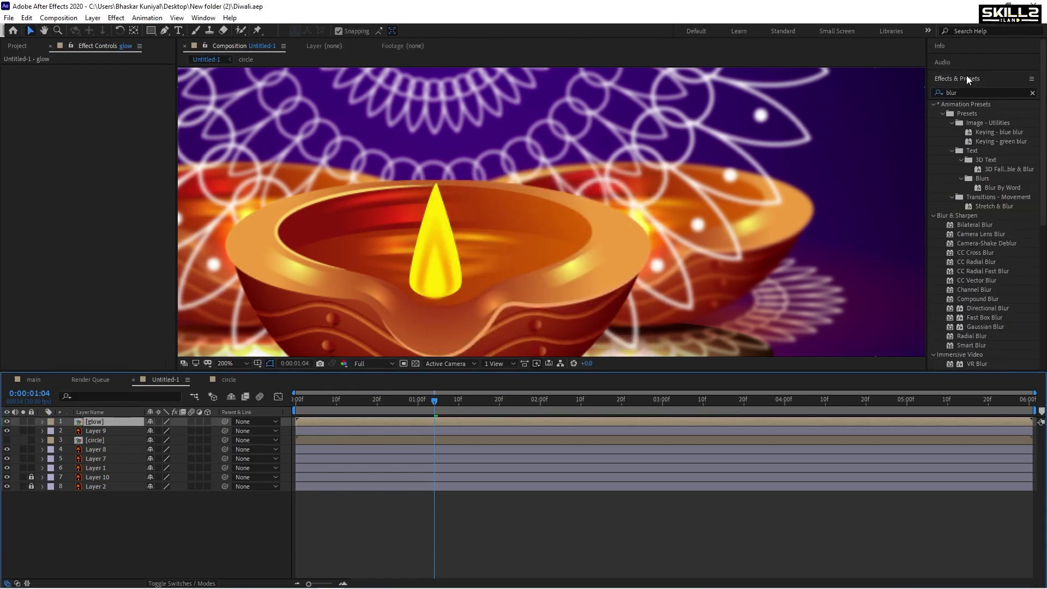
left_click(976, 93)
type("gl")
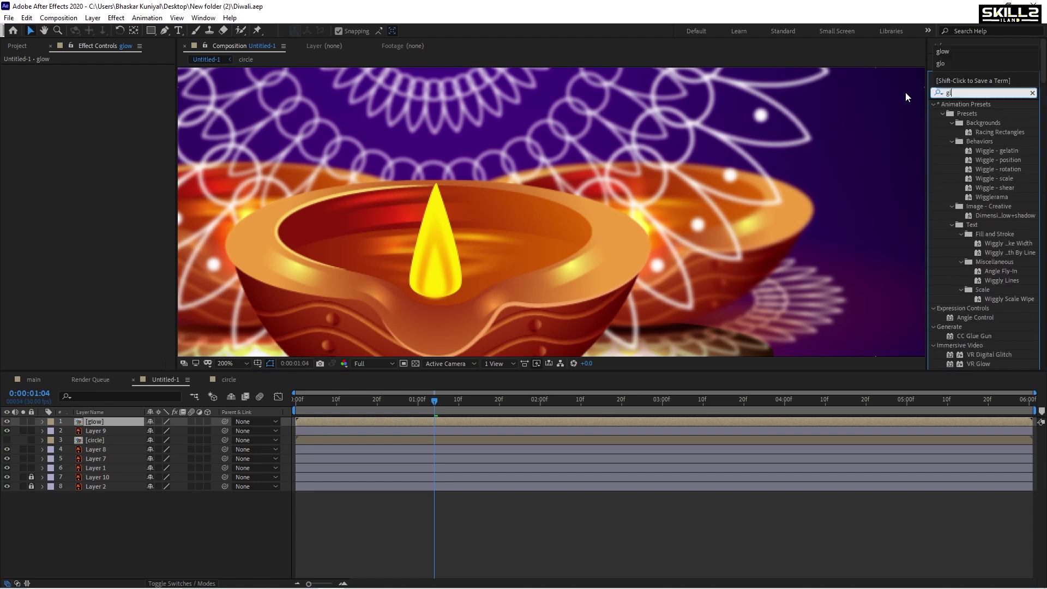
type("ow")
left_click(974, 170)
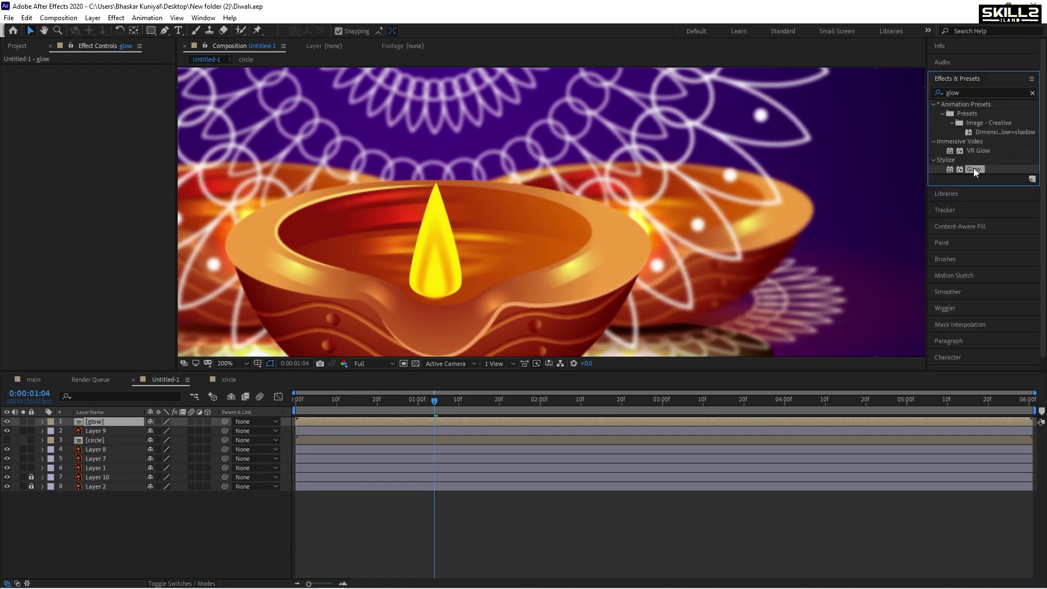
double_click(973, 169)
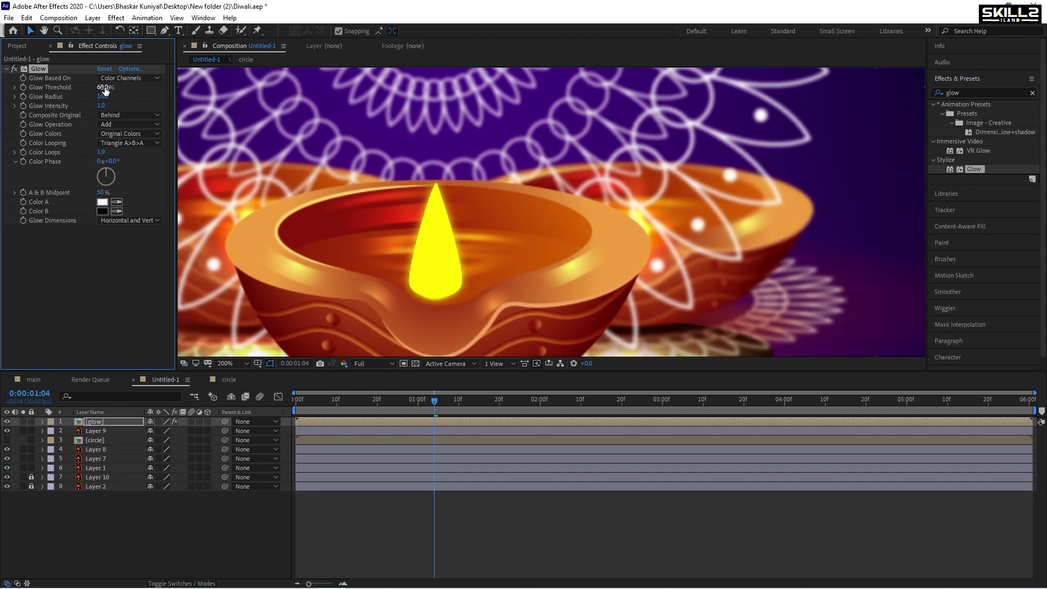
left_click_drag(105, 89, 96, 96)
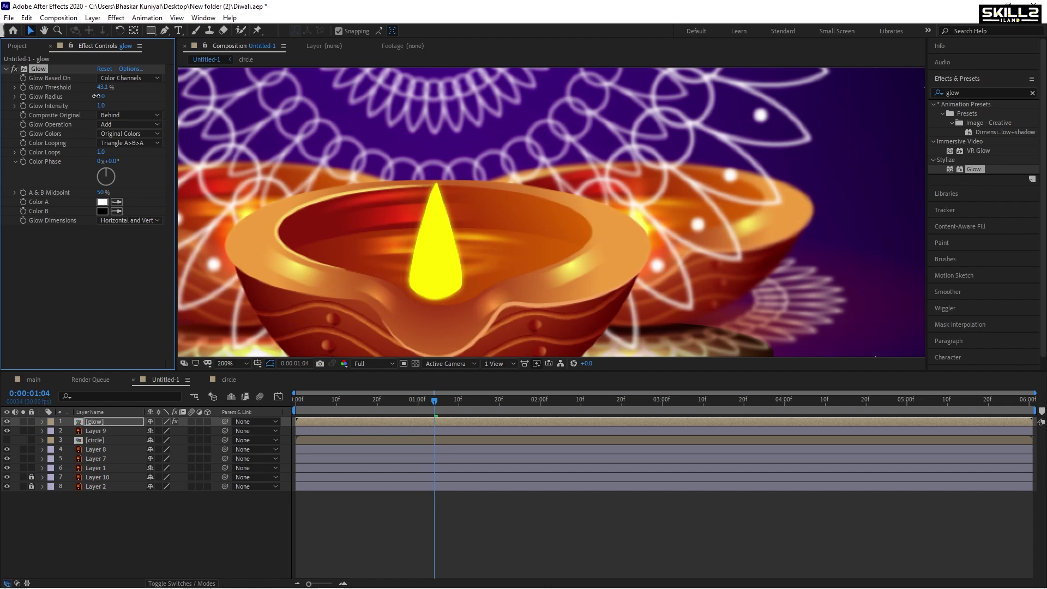
left_click_drag(98, 88, 333, 87)
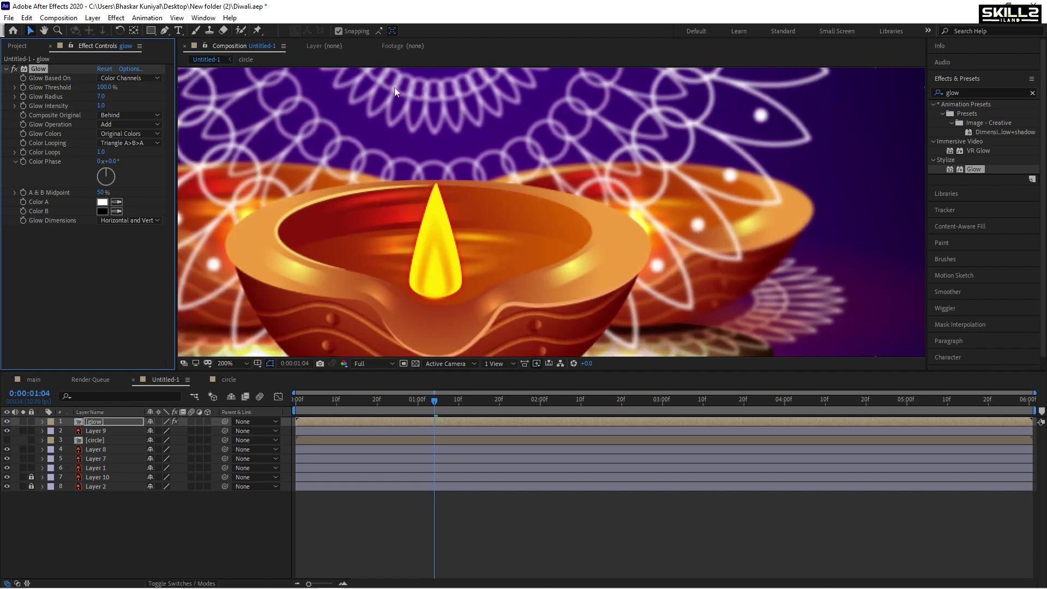
left_click_drag(110, 87, 90, 86)
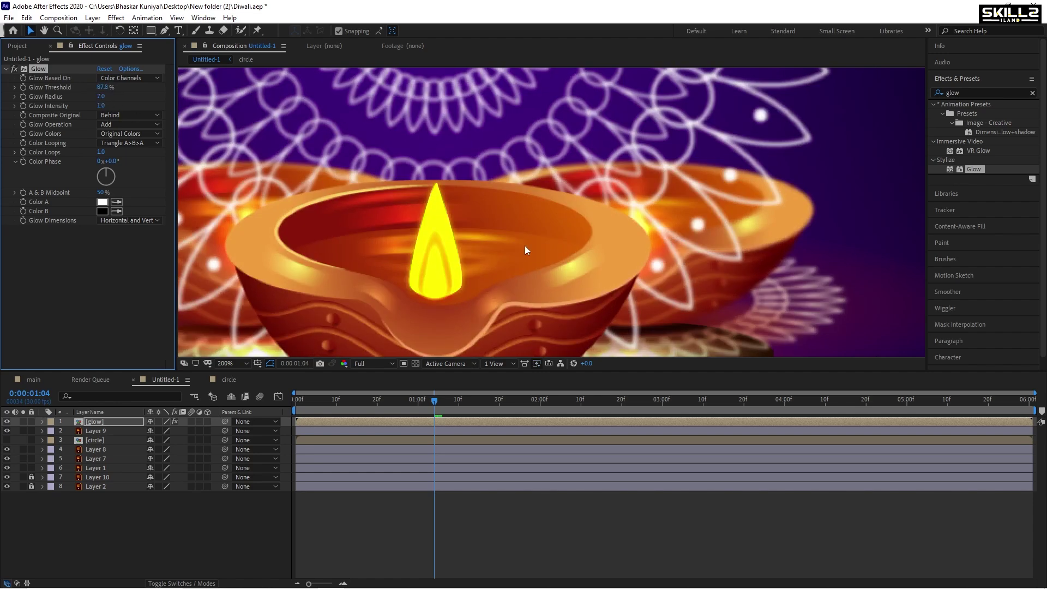
key("space")
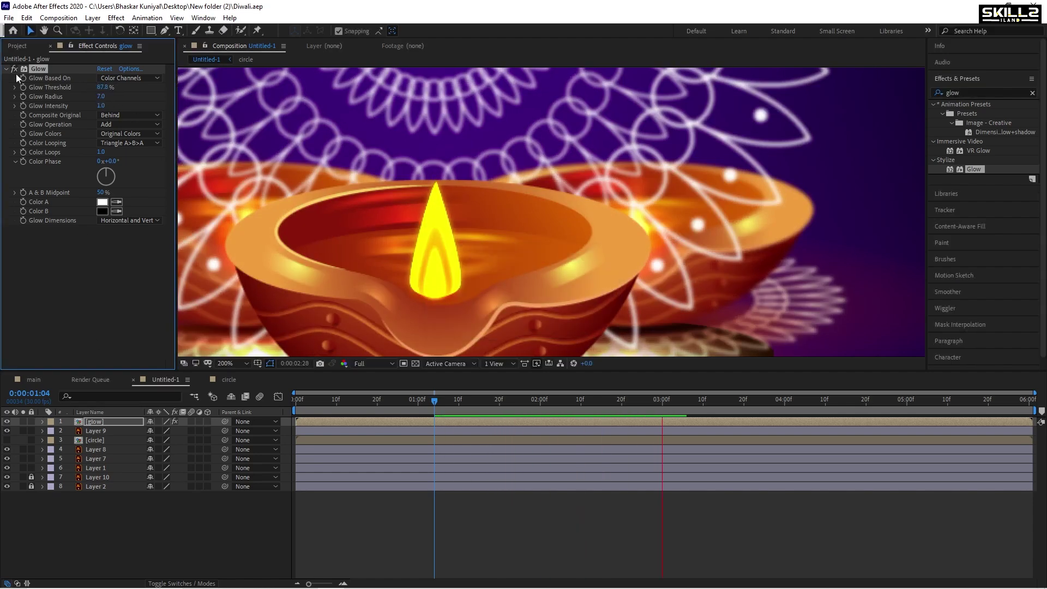
Step: Set Glow Radius to 30.0 and Glow Intensity to 0.8, leaving the glow basis unchanged
left_click(14, 67)
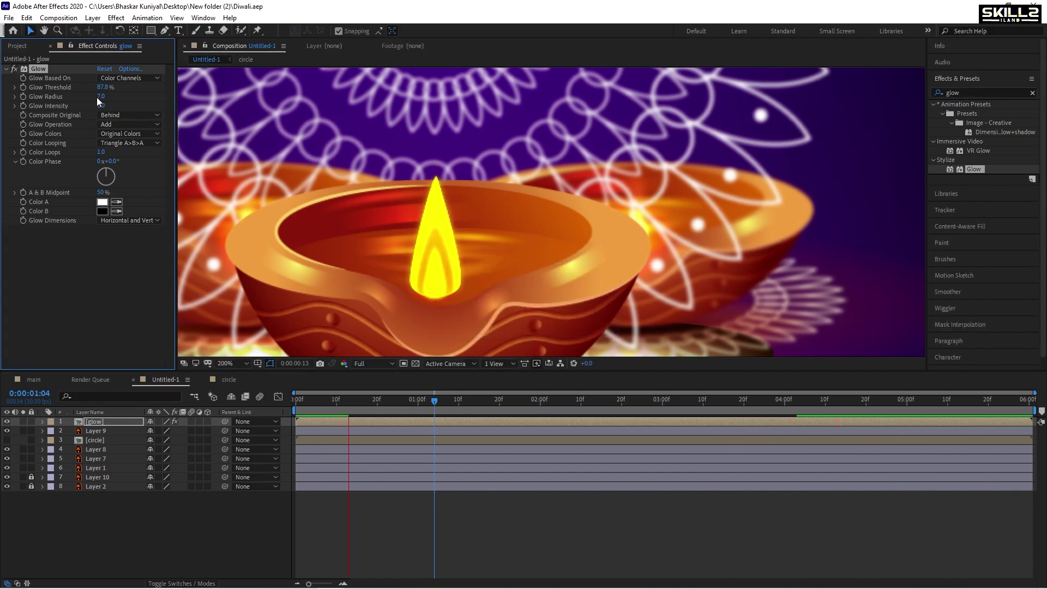
left_click_drag(100, 96, 129, 102)
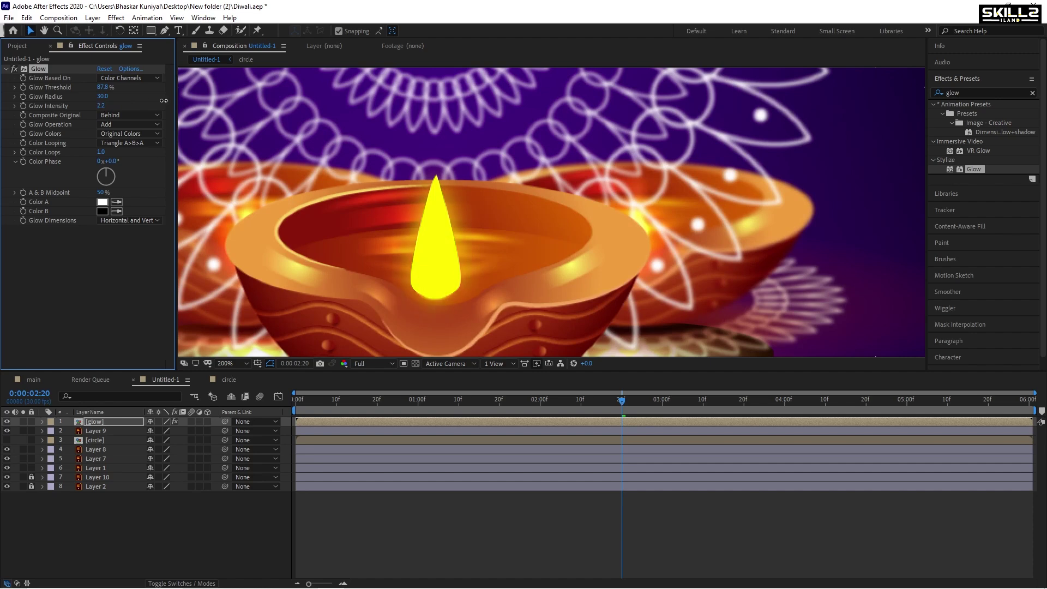
left_click_drag(101, 105, 90, 106)
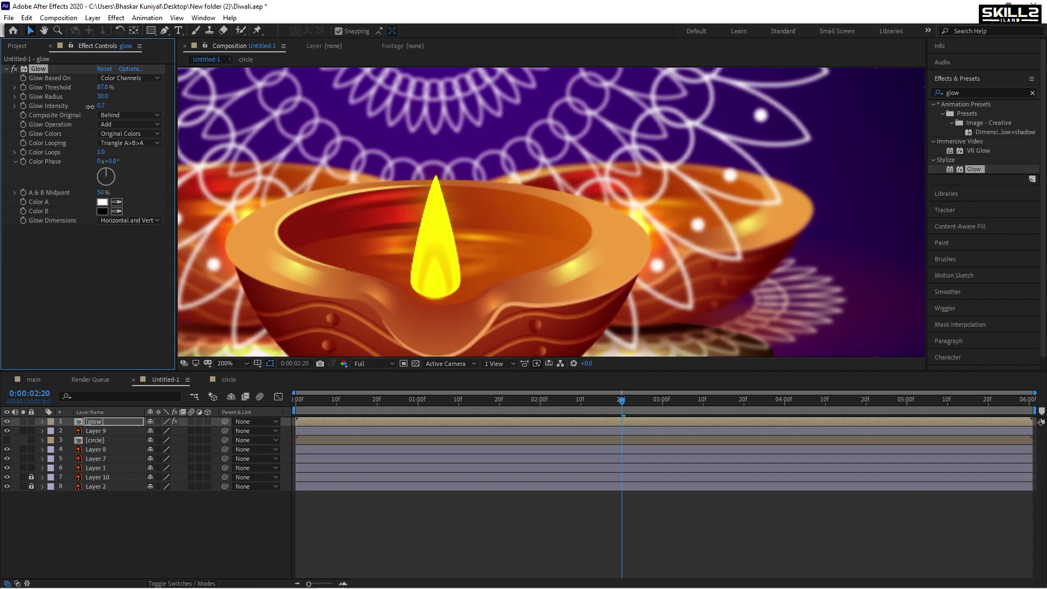
left_click(136, 78)
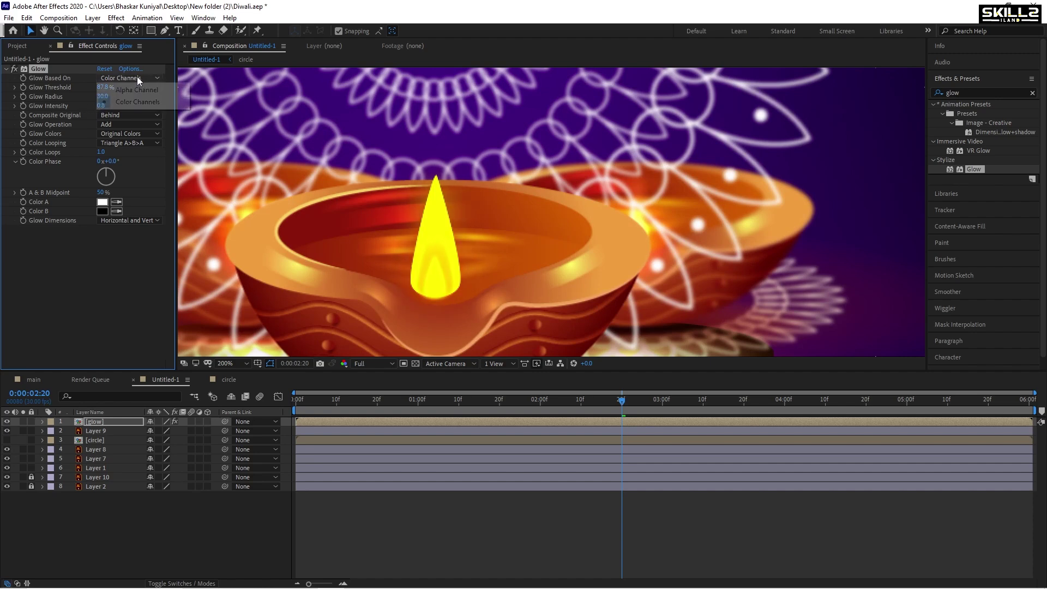
left_click(151, 188)
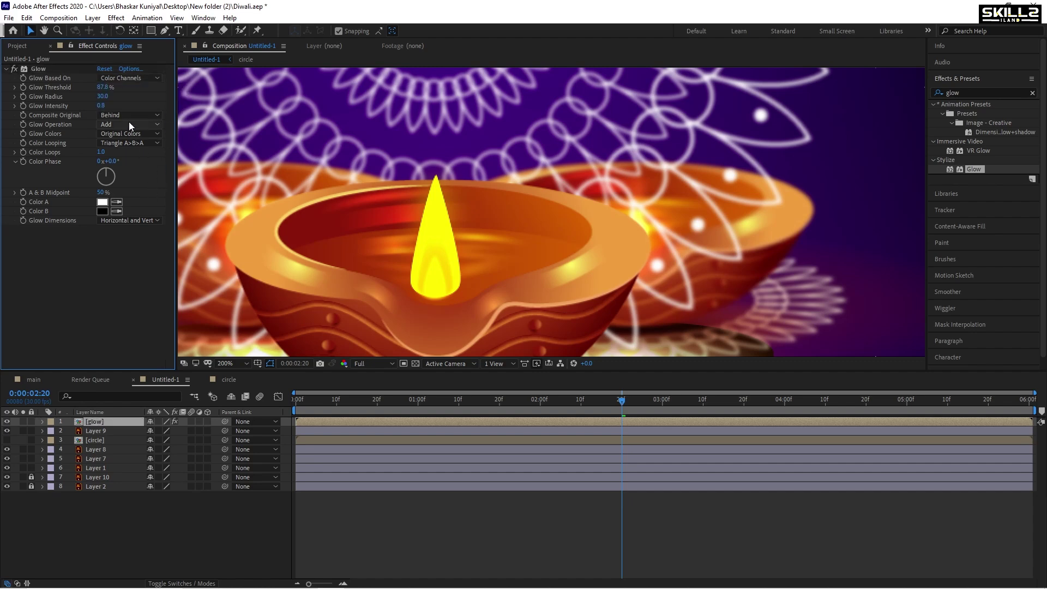
Step: Preview the animation with the adjusted glow, then stop playback
key("space")
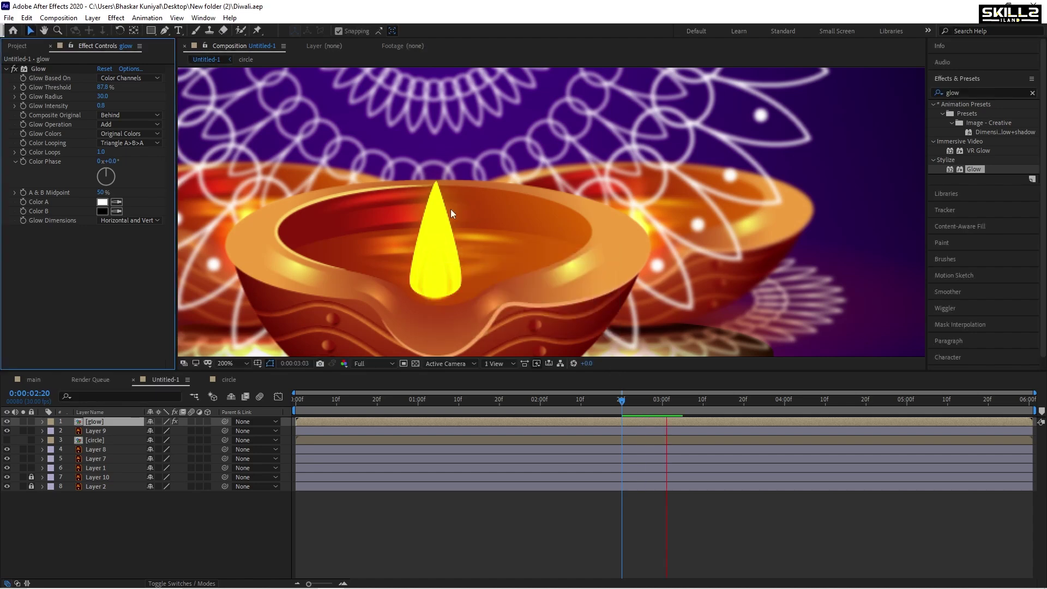
scroll(446, 235, "down", 2)
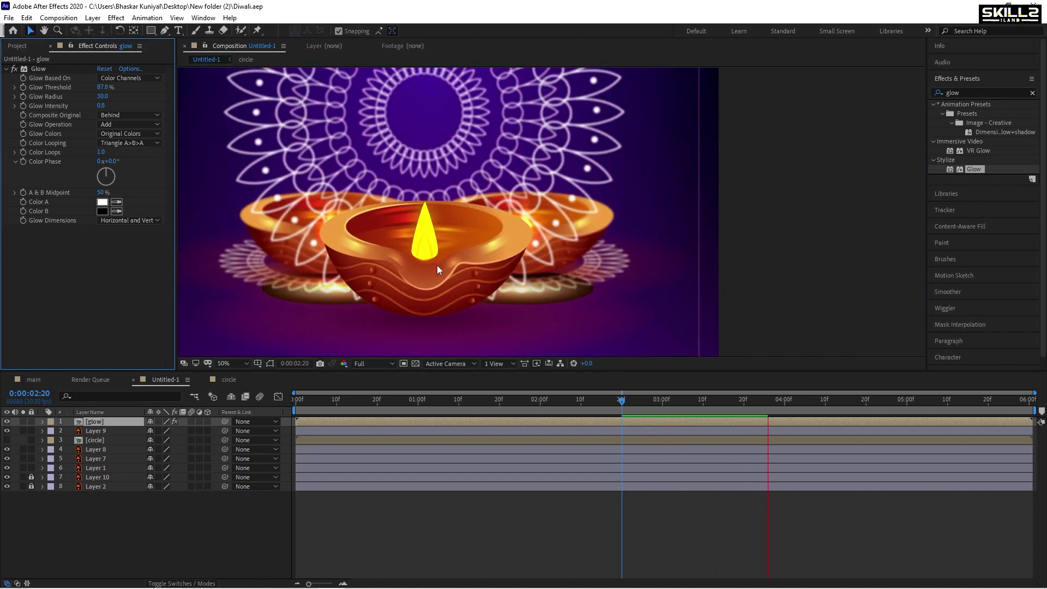
scroll(430, 252, "up", 2)
scroll(421, 267, "down", 2)
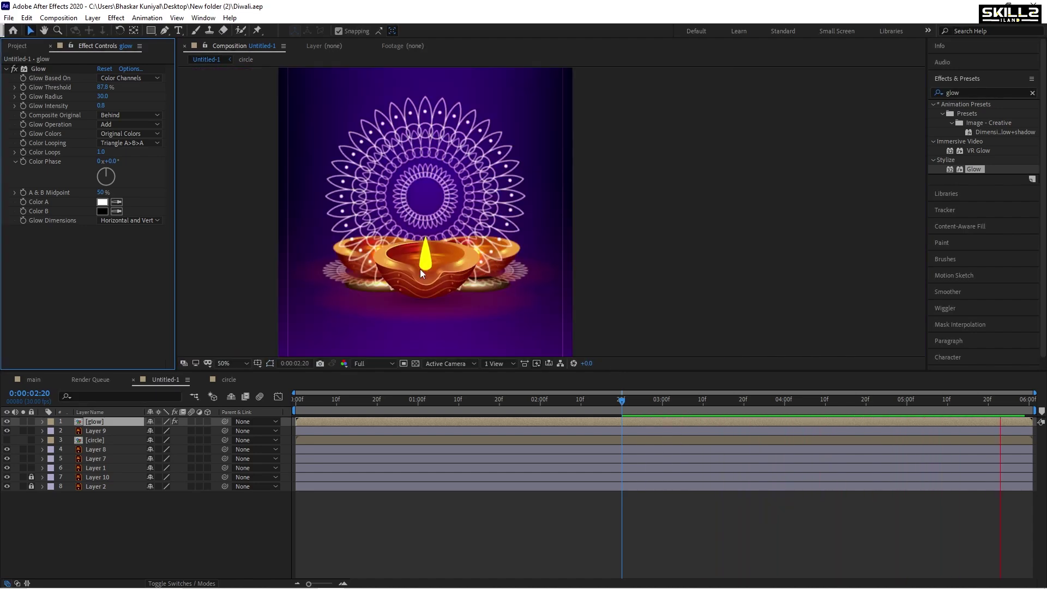
left_click(139, 509)
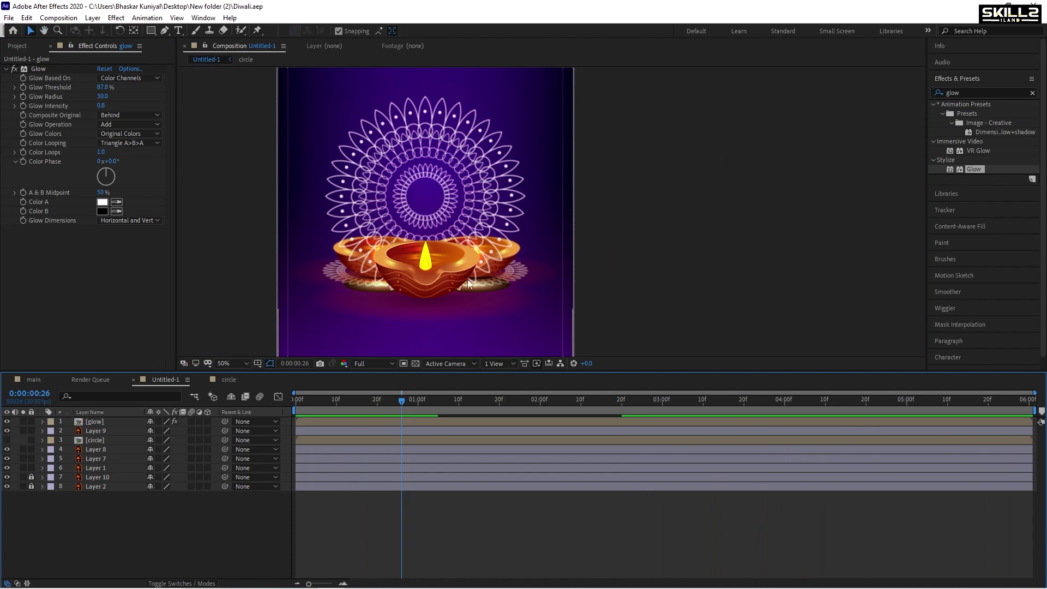
Step: Identify Layer 8 as the mandala and move it above the [circle] layer
scroll(434, 275, "up", 2)
left_click(99, 423)
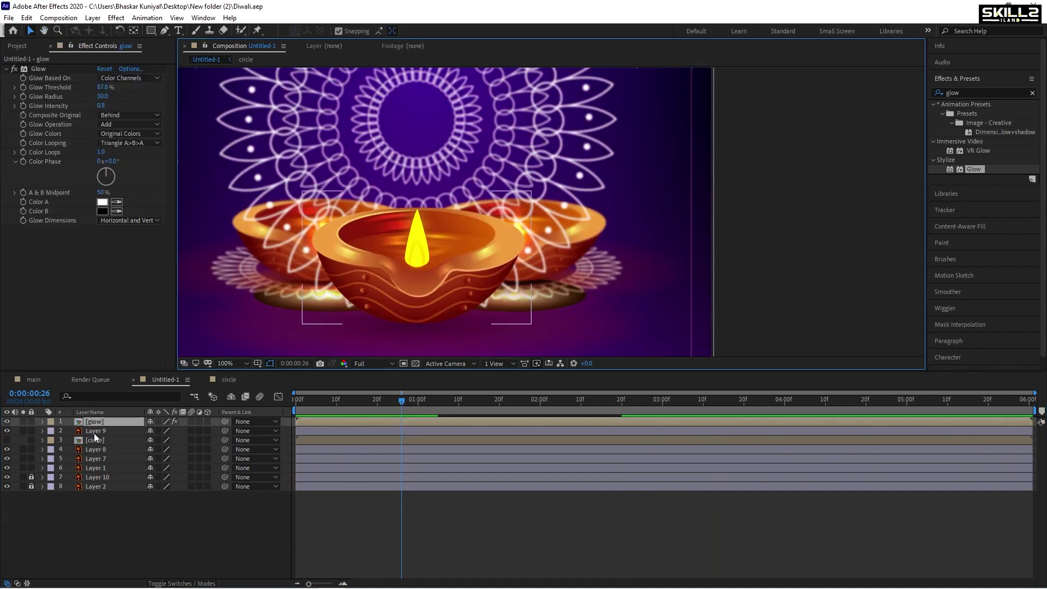
left_click(97, 431)
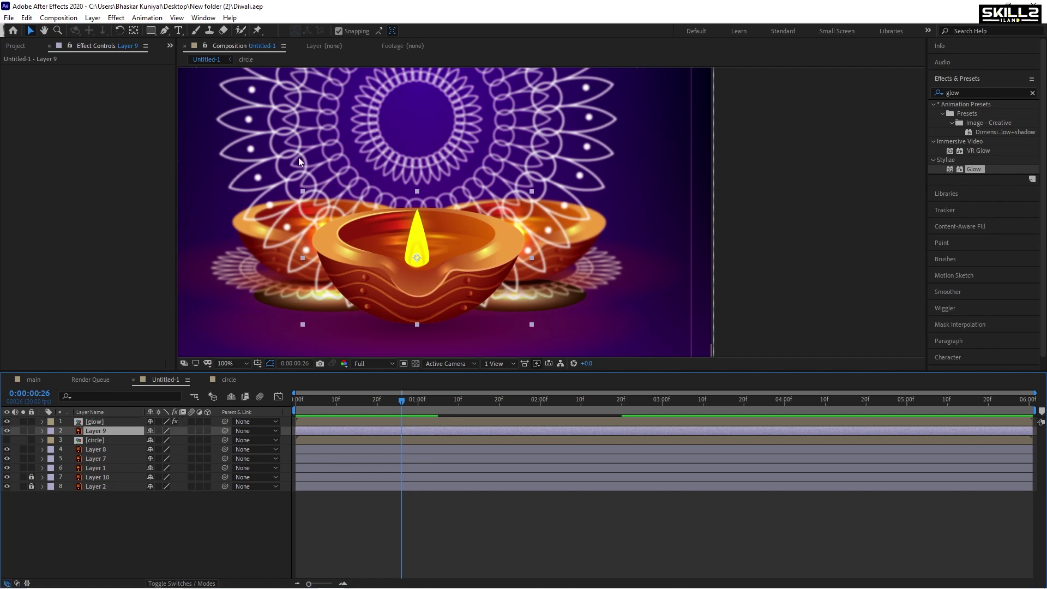
left_click(103, 423)
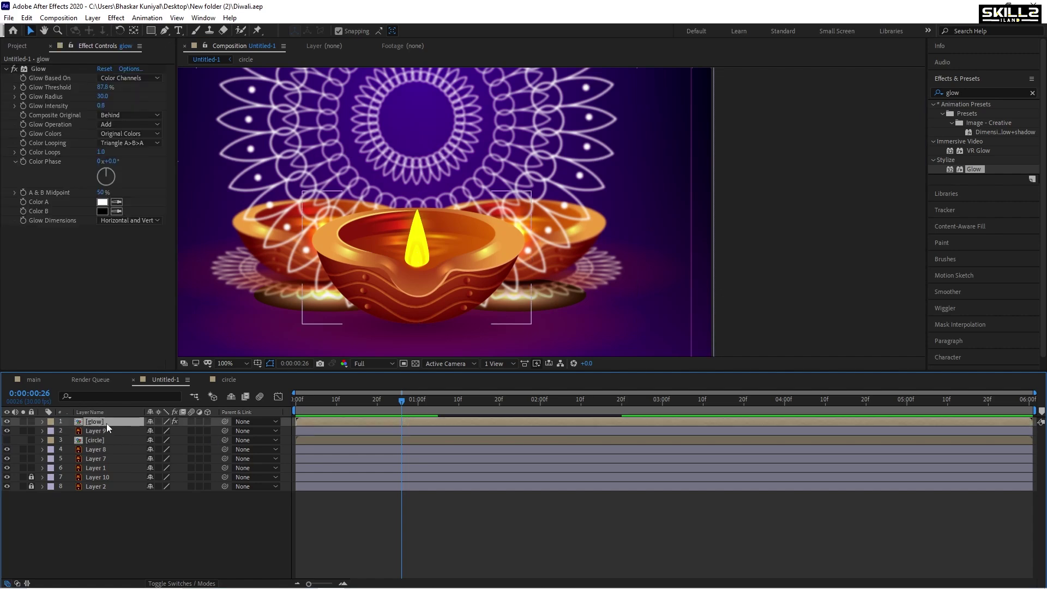
left_click(97, 430)
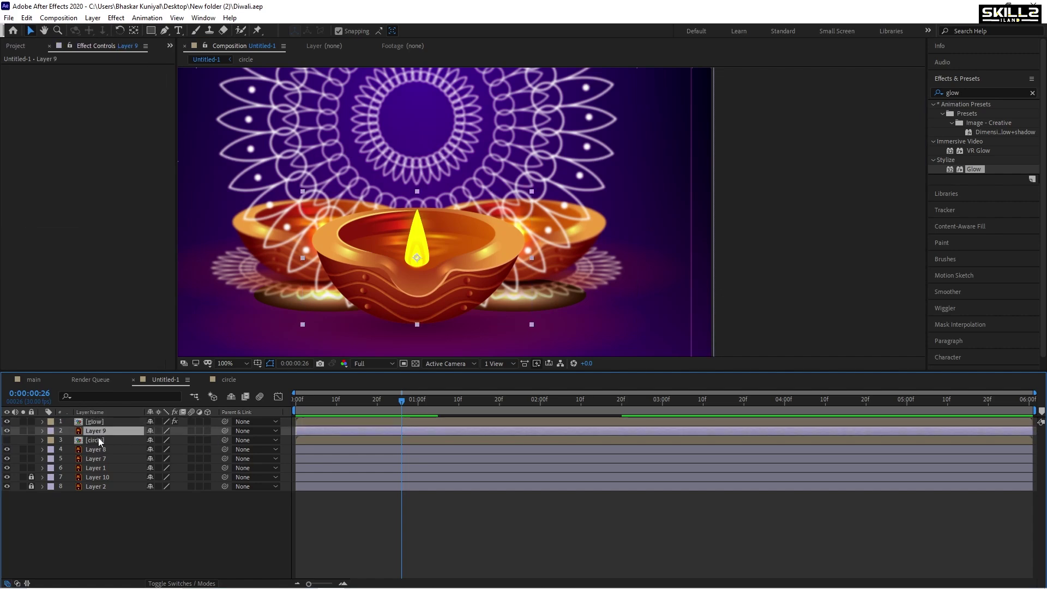
left_click(98, 440)
left_click(98, 449)
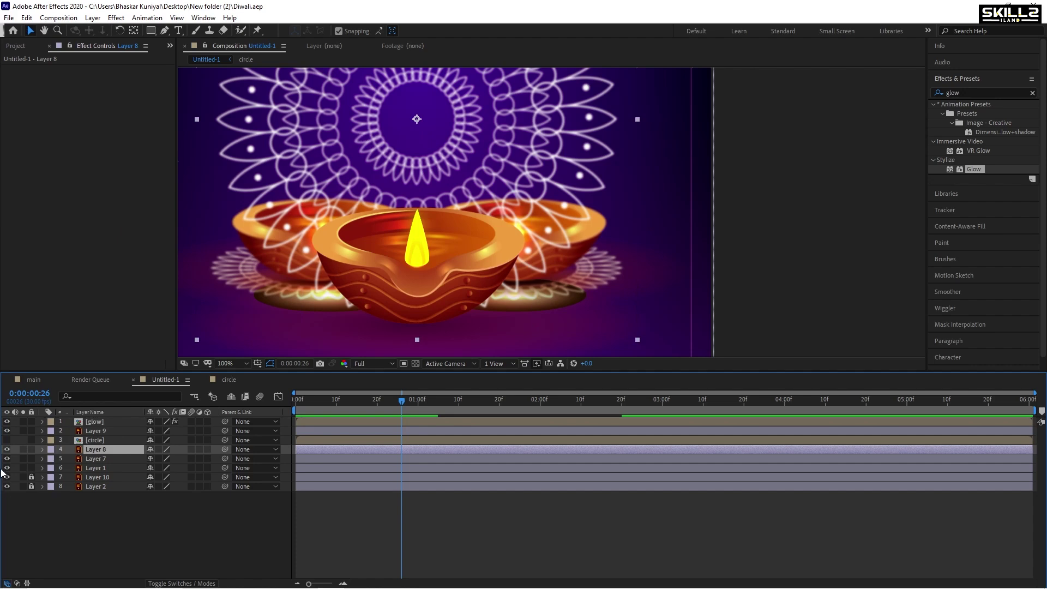
left_click(7, 449)
left_click(7, 449)
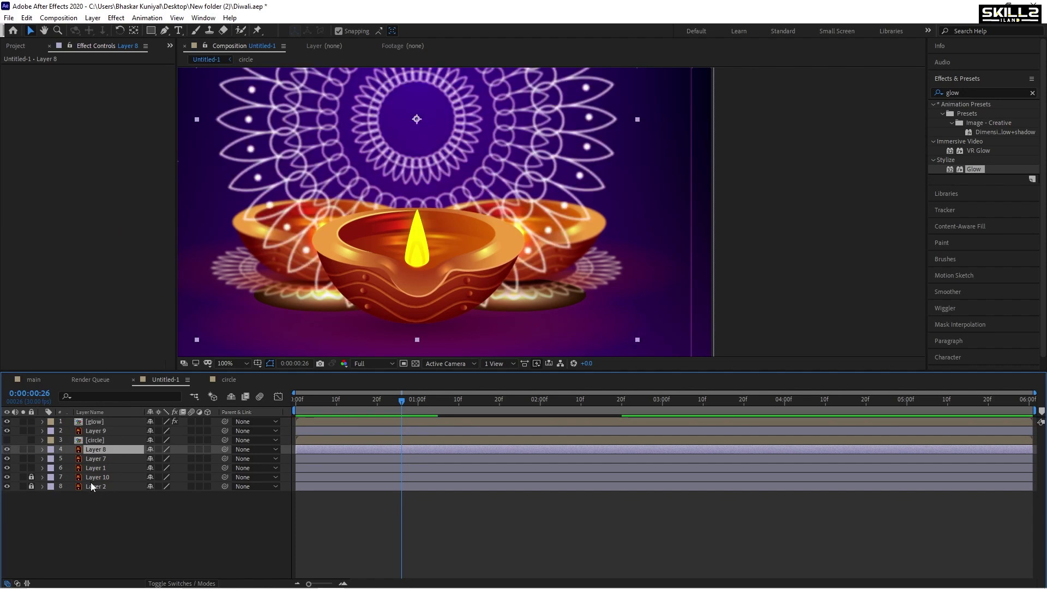
left_click_drag(93, 451, 97, 436)
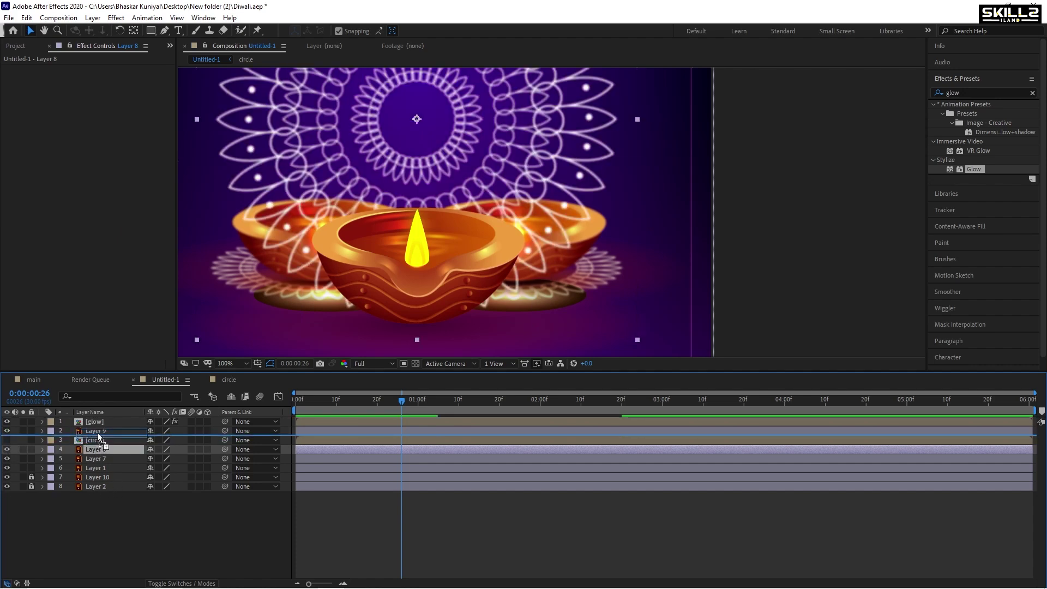
Step: Save, then nudge Layer 8's mandala down beneath the diya and scale it to 49%
key("ctrl+s")
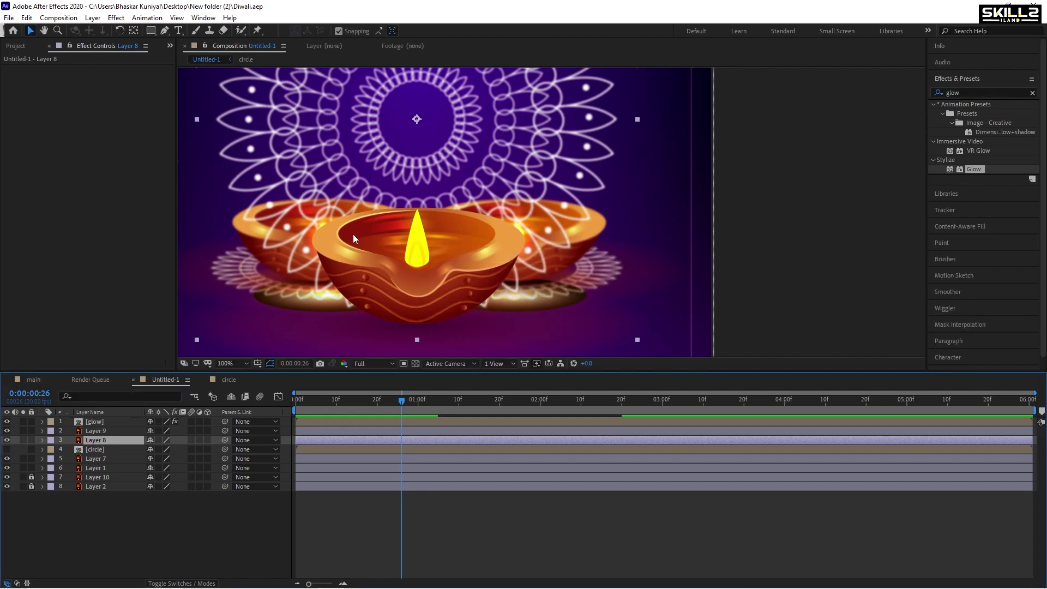
scroll(412, 220, "down", 2)
scroll(400, 246, "up", 2)
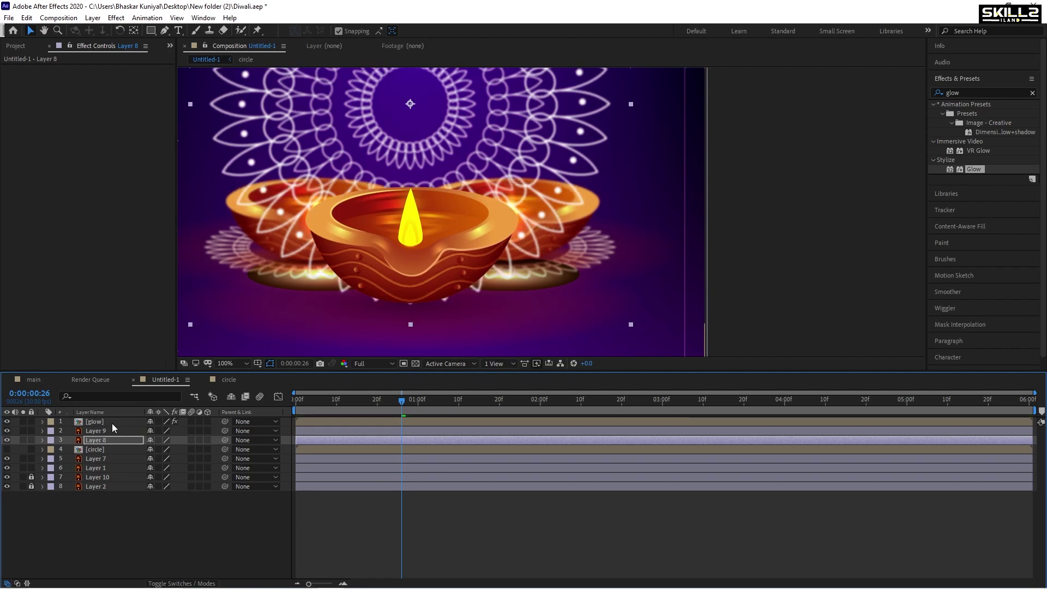
key("shift+Down")
key("shift+Down")
key("shift+Down")
key("shift+Down")
key("shift+Down")
key("shift+Down")
key("shift+Down")
key("shift+Down")
key("shift+Down")
key("shift+Down")
key("shift+Down")
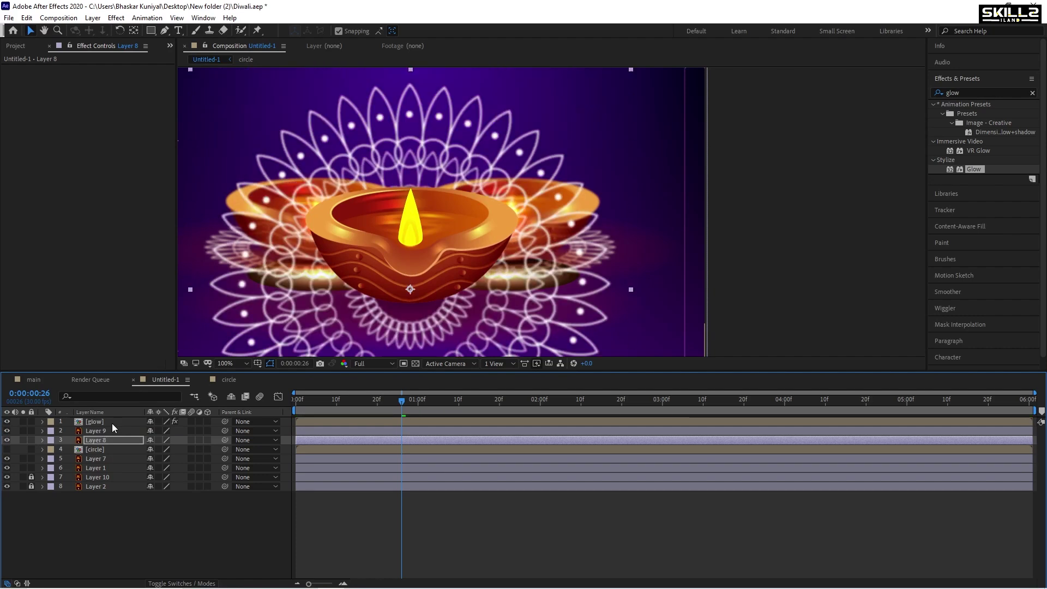
key("shift+Down")
key("shift+Down")
key("shift+Down")
key("shift+Down")
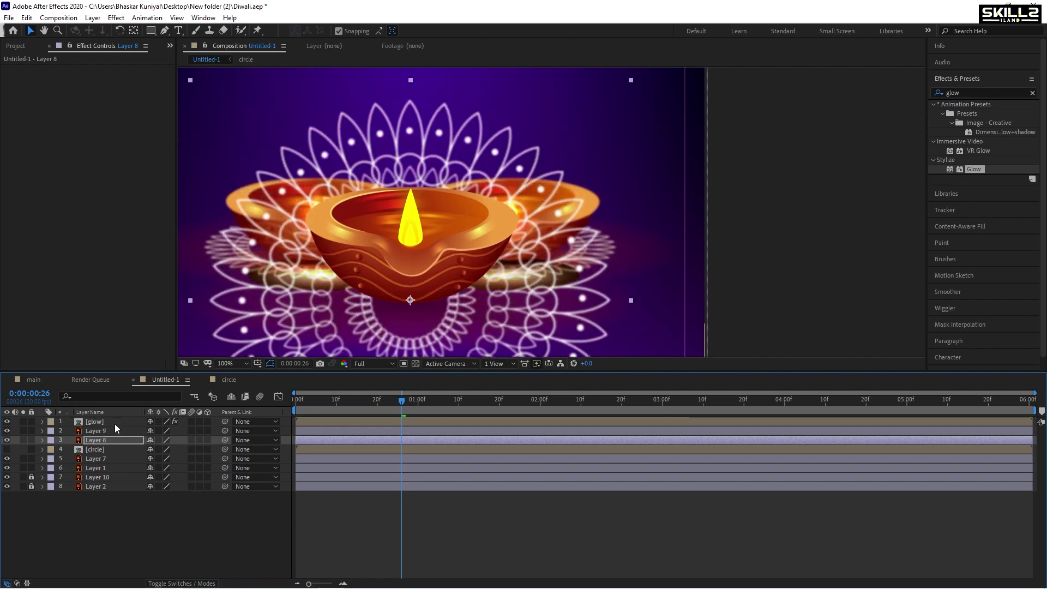
key("s")
left_click_drag(162, 450, 138, 448)
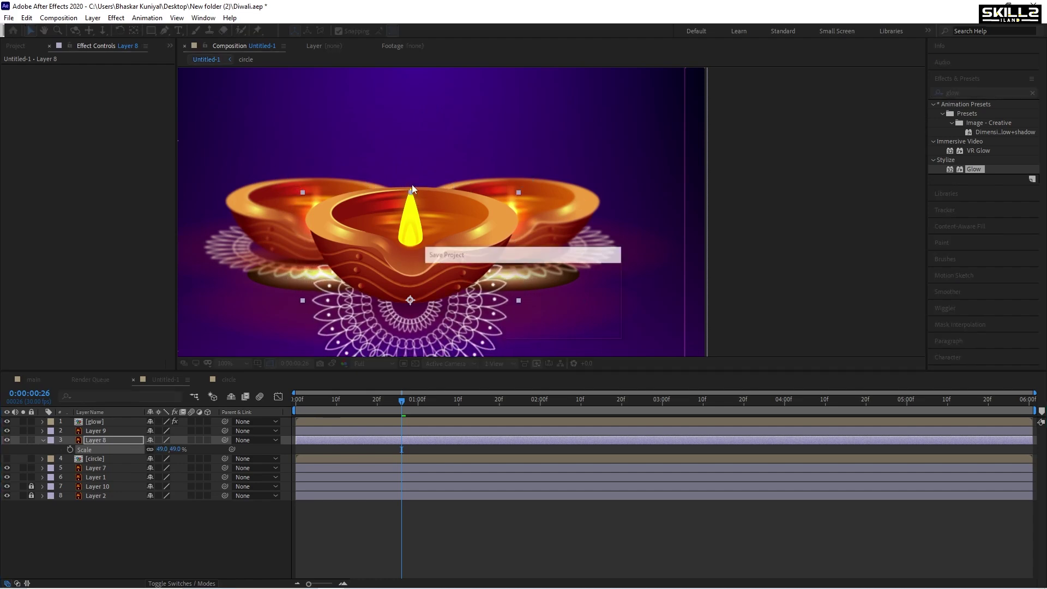
Step: Make the mandala (Layer 8) a 3D layer, reveal its rotation, and save the project
key("s")
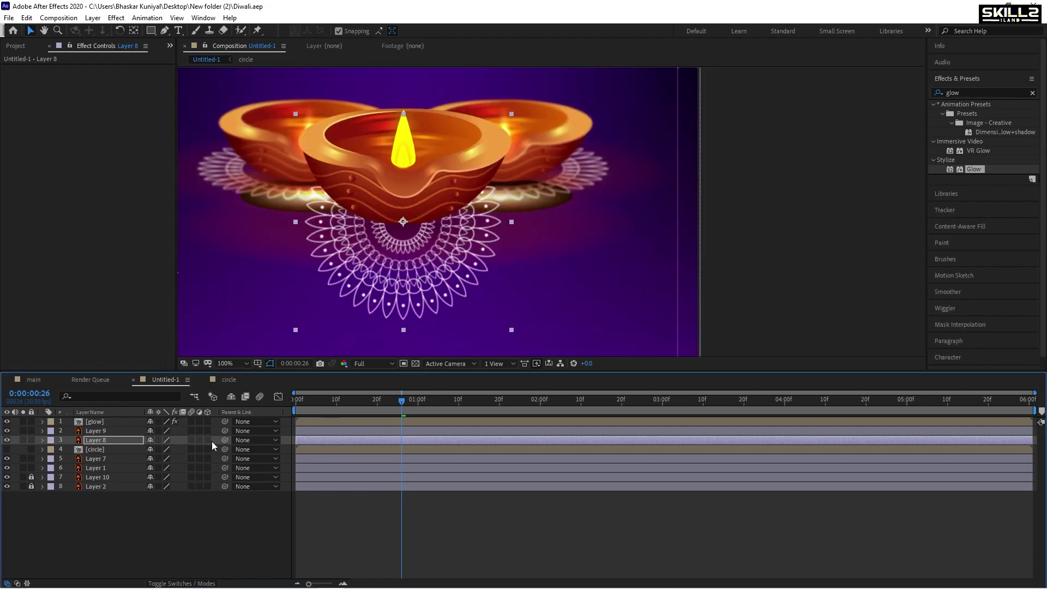
left_click(208, 440)
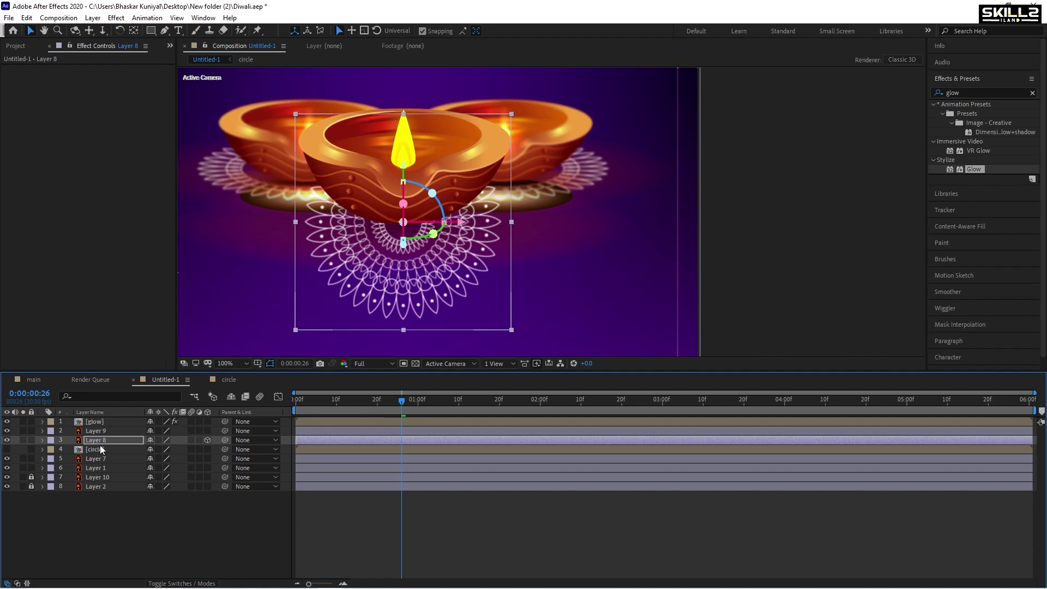
key("r")
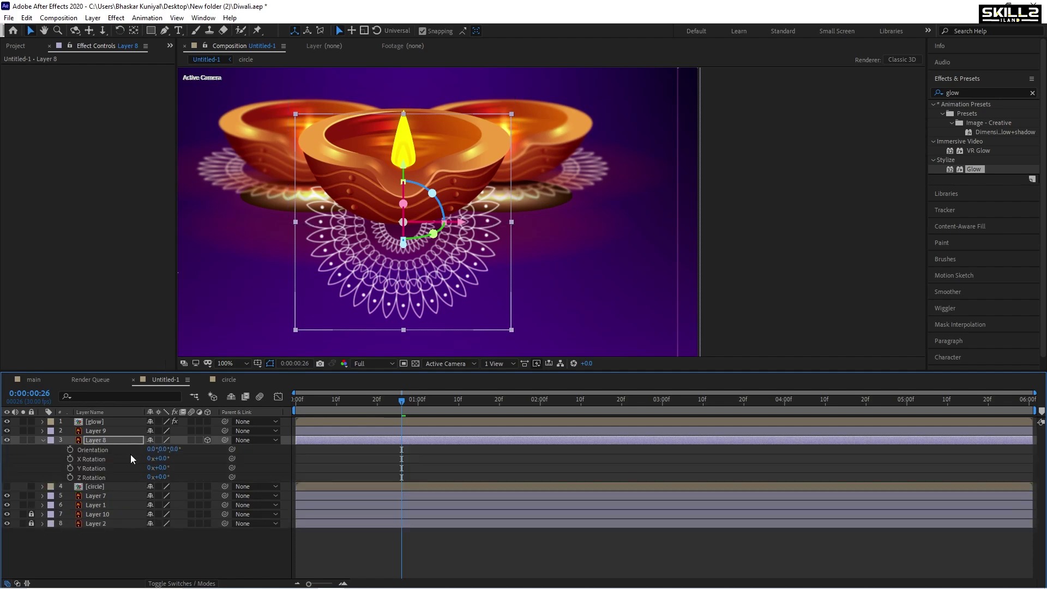
mouse_move(162, 470)
left_mouse_down()
mouse_move(156, 477)
mouse_move(110, 451)
left_mouse_up()
key("ctrl+z")
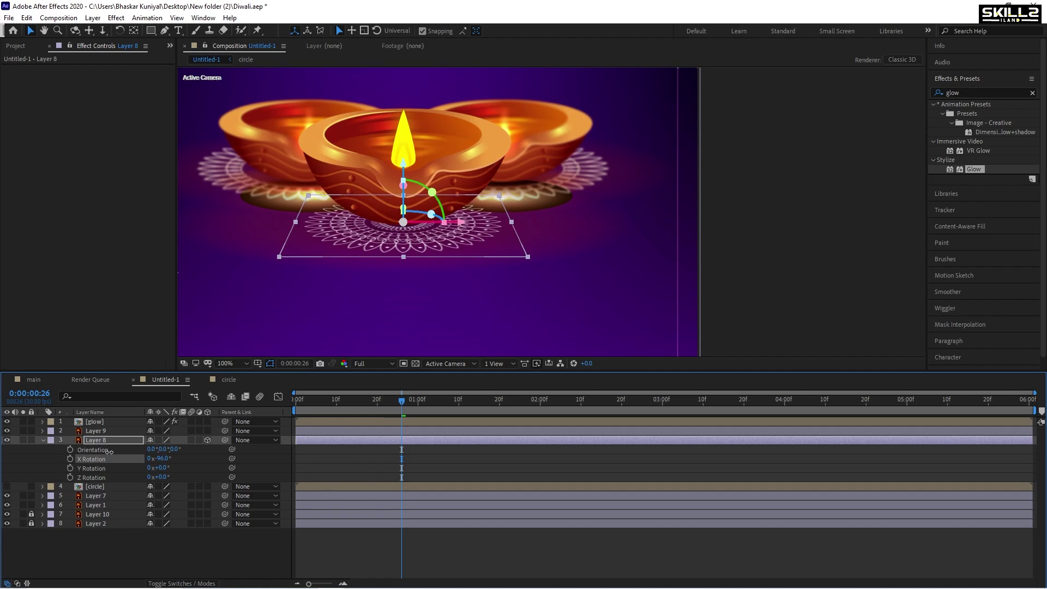
key("ctrl+s")
Step: Enable an expression on the mandala's Z Rotation, discarding a trial spin
left_click_drag(154, 469, 172, 477)
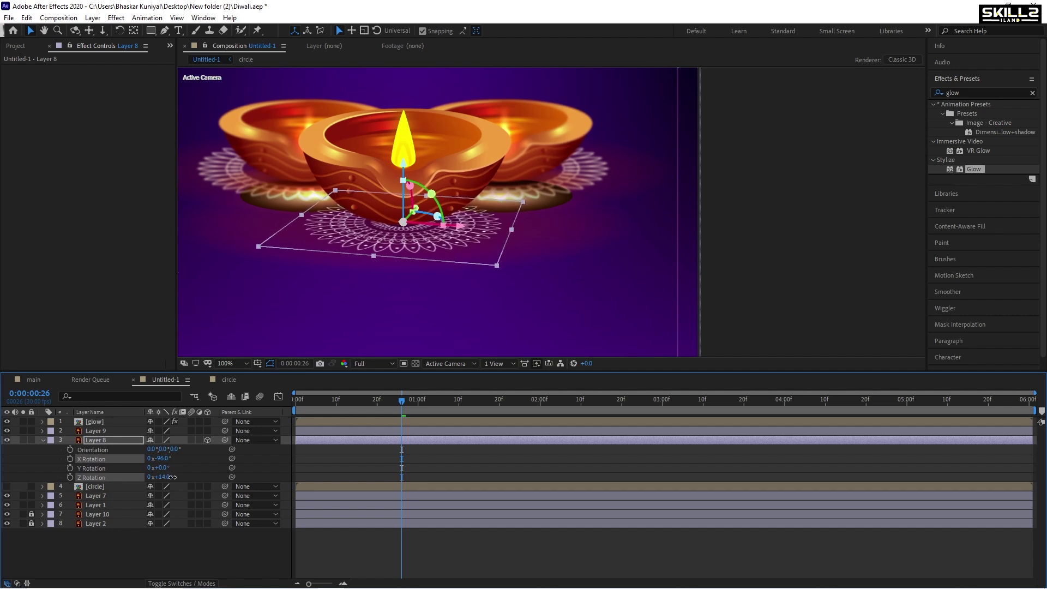
key("ctrl+z")
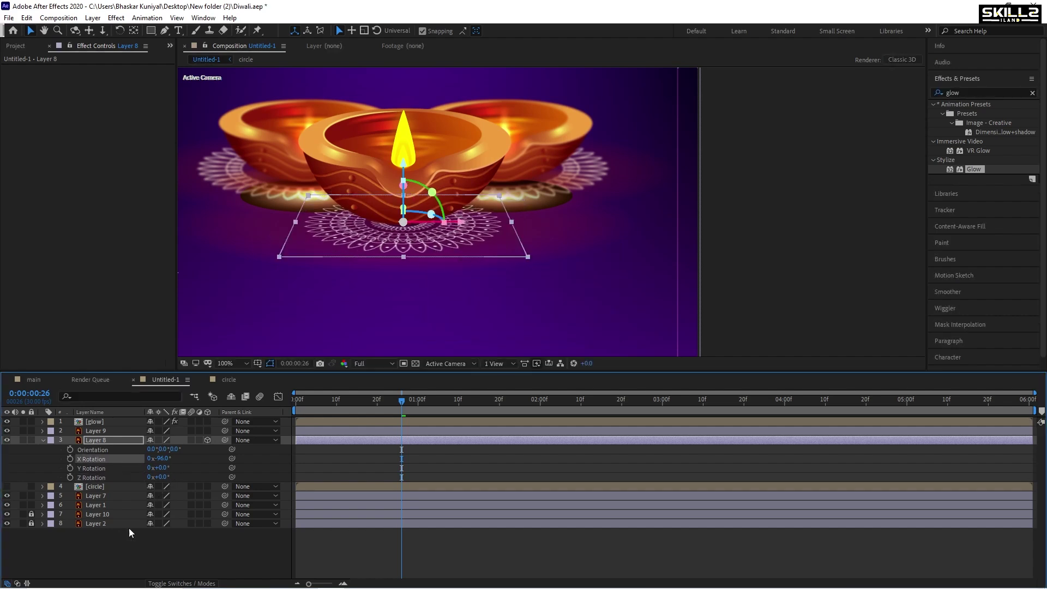
left_click(89, 554)
left_click(69, 477, "alt")
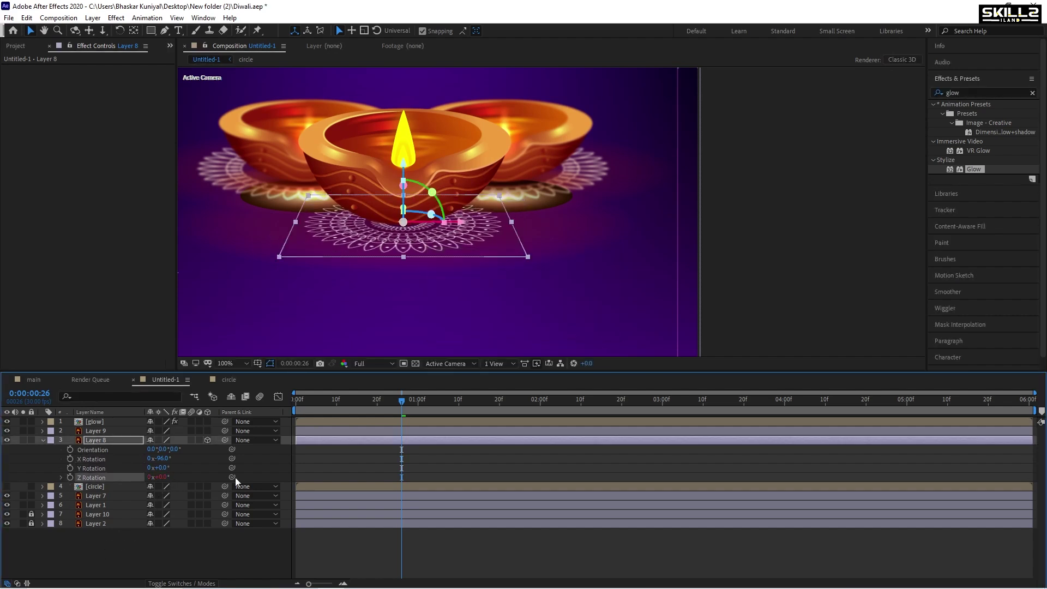
Step: Enter the time*10 expression on Z Rotation and preview the spinning mandala
type("tim")
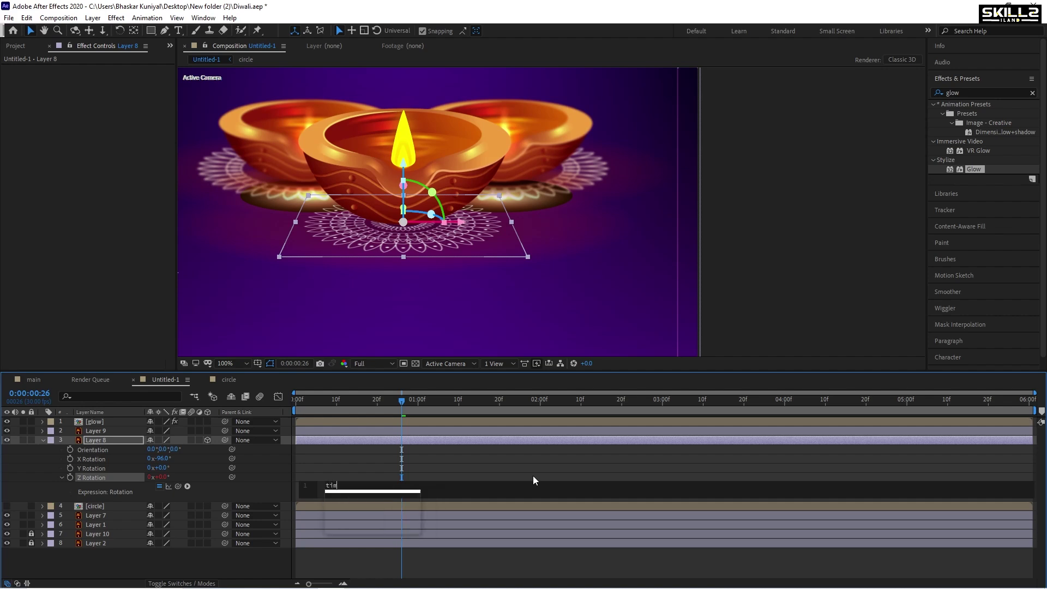
type("e*")
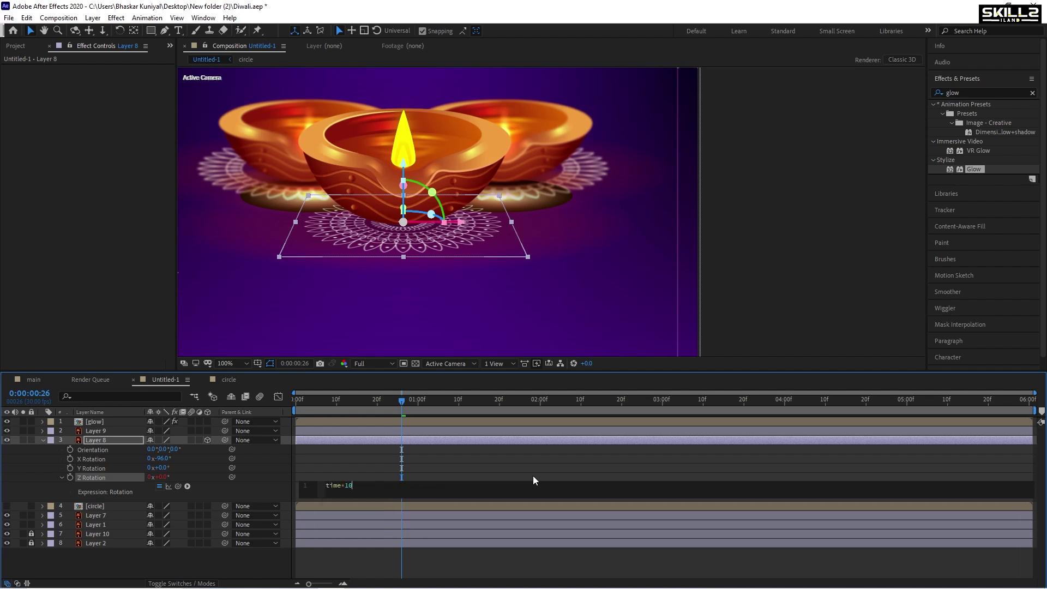
left_click(533, 476)
key("space")
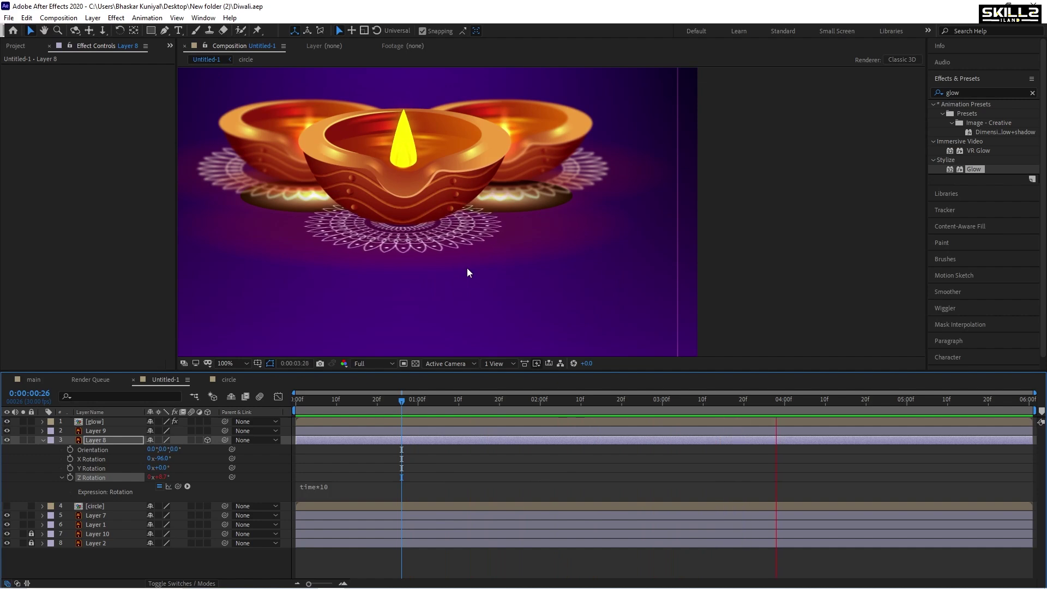
left_click(96, 433)
left_click(96, 440)
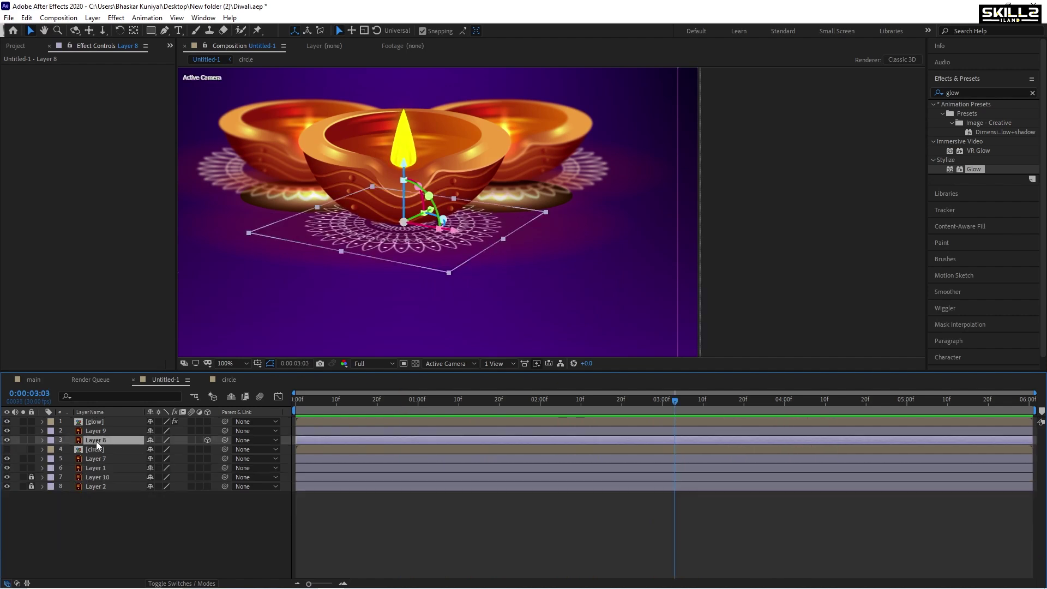
key("Return")
key("Return")
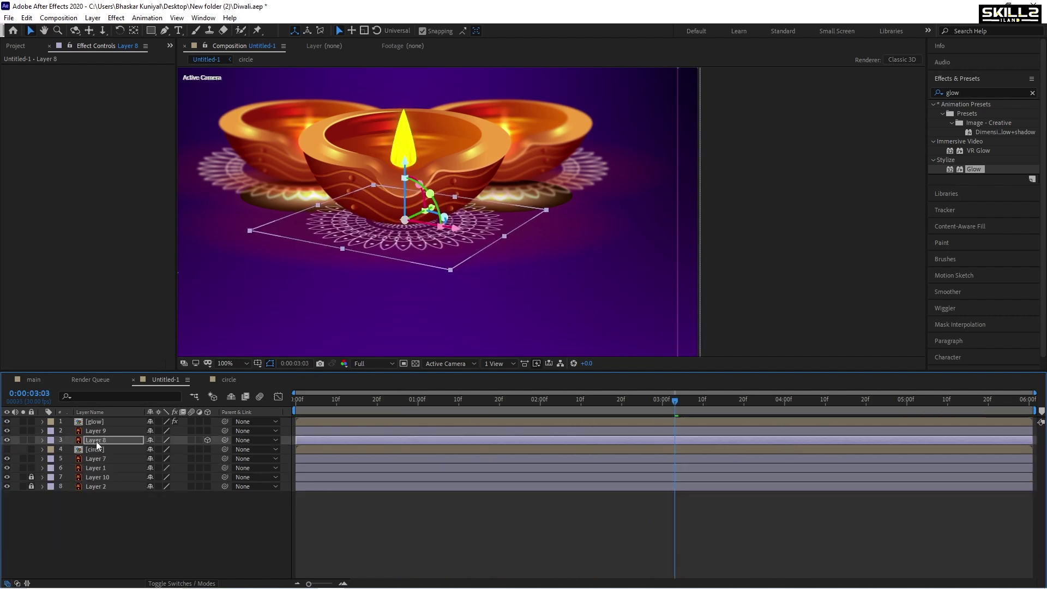
key("space")
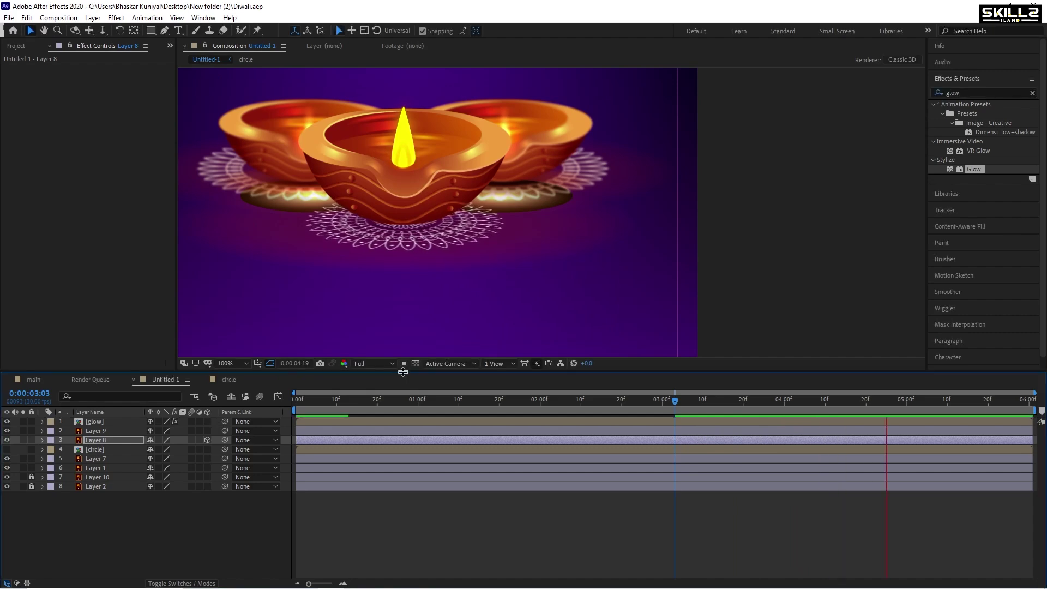
key("space")
Step: Tilt the mandala's X Rotation to -94° and preview the result
key("r")
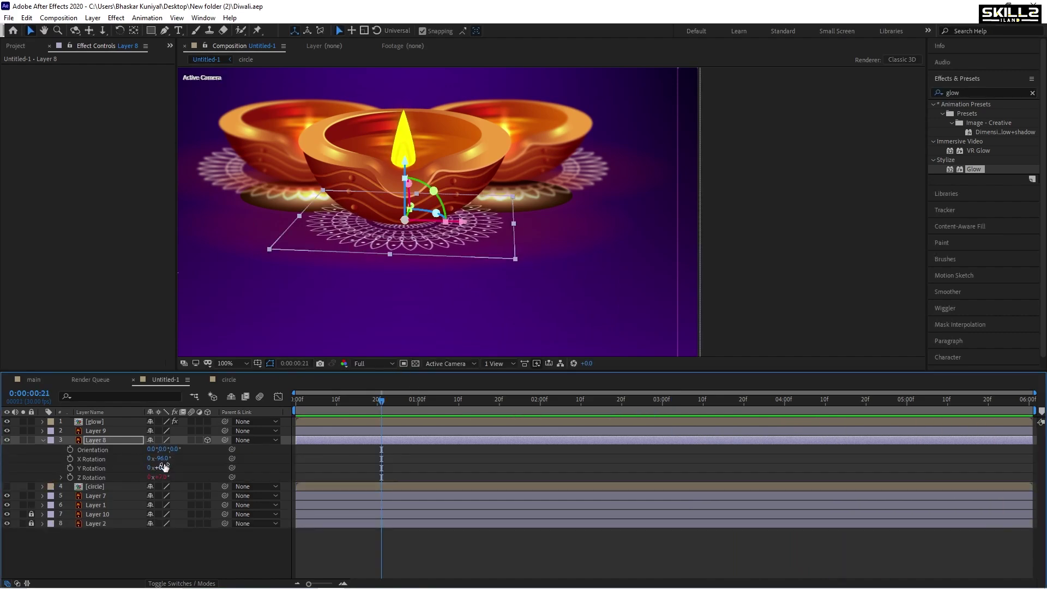
left_click_drag(160, 458, 174, 461)
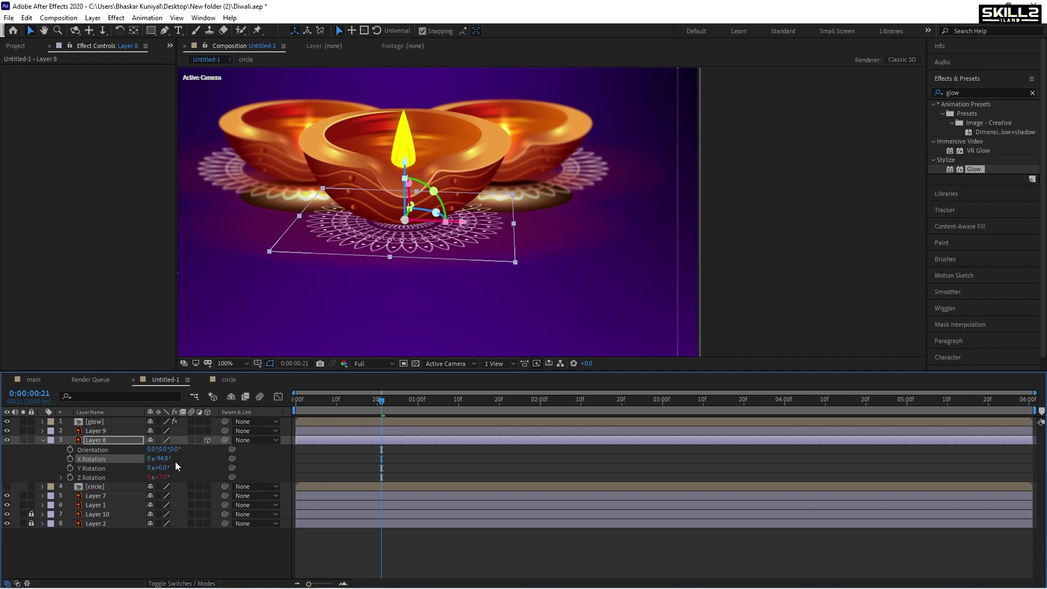
key("space")
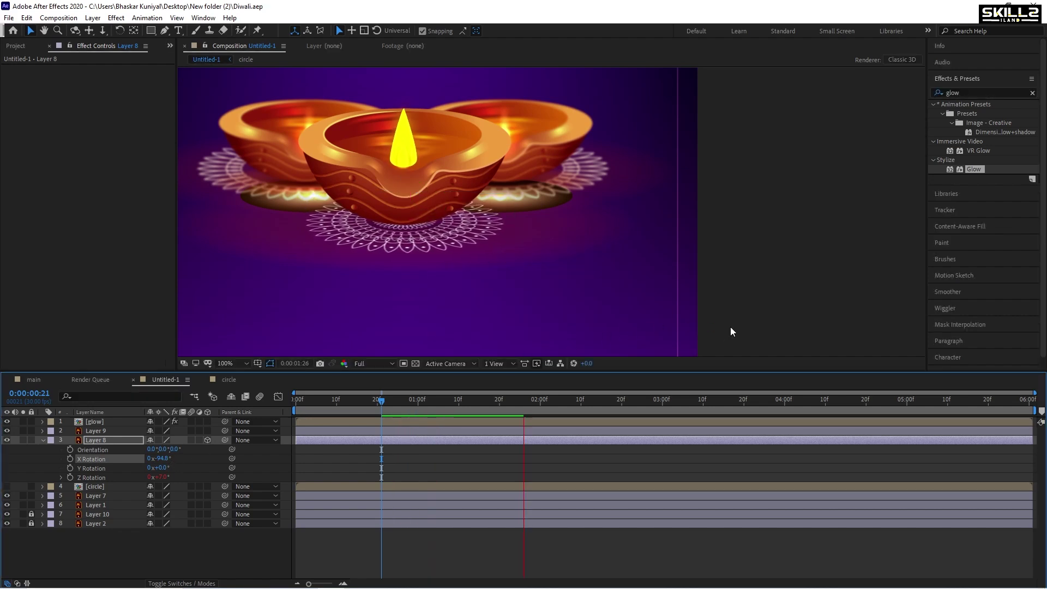
left_click(43, 440)
key("space")
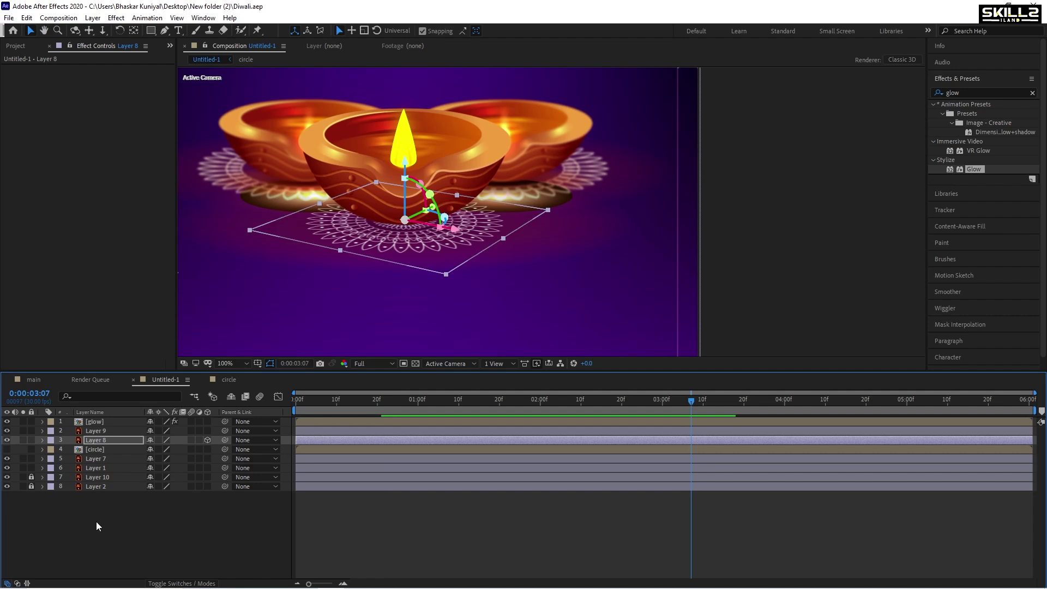
right_click(96, 521)
Step: Add a new shape layer and draw a yellow ellipse under the diya's base
mouse_move(136, 405)
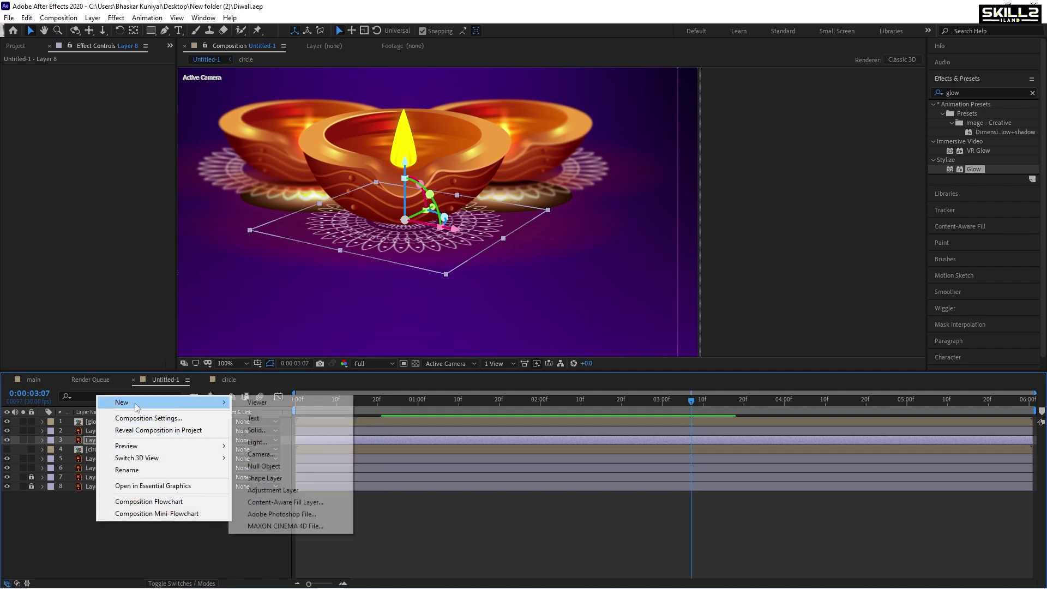
left_click(284, 474)
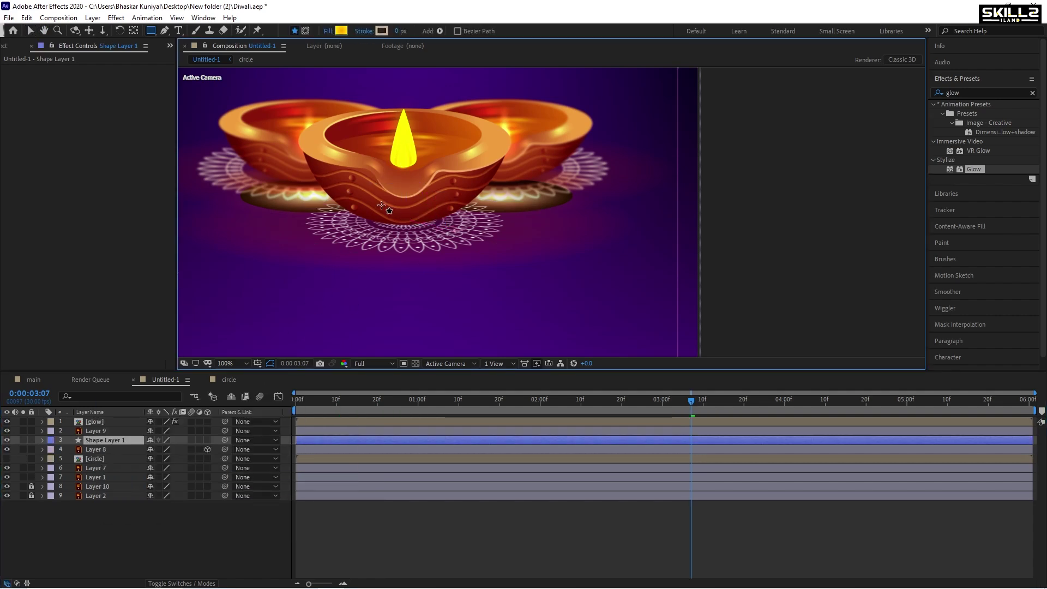
left_click_drag(150, 34, 189, 57)
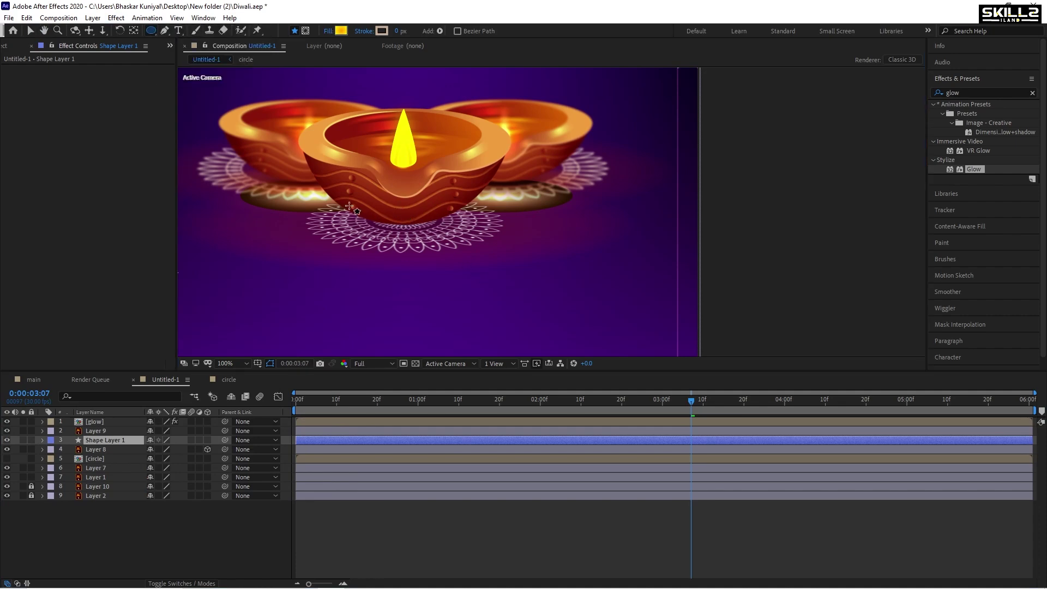
left_click_drag(343, 207, 485, 237)
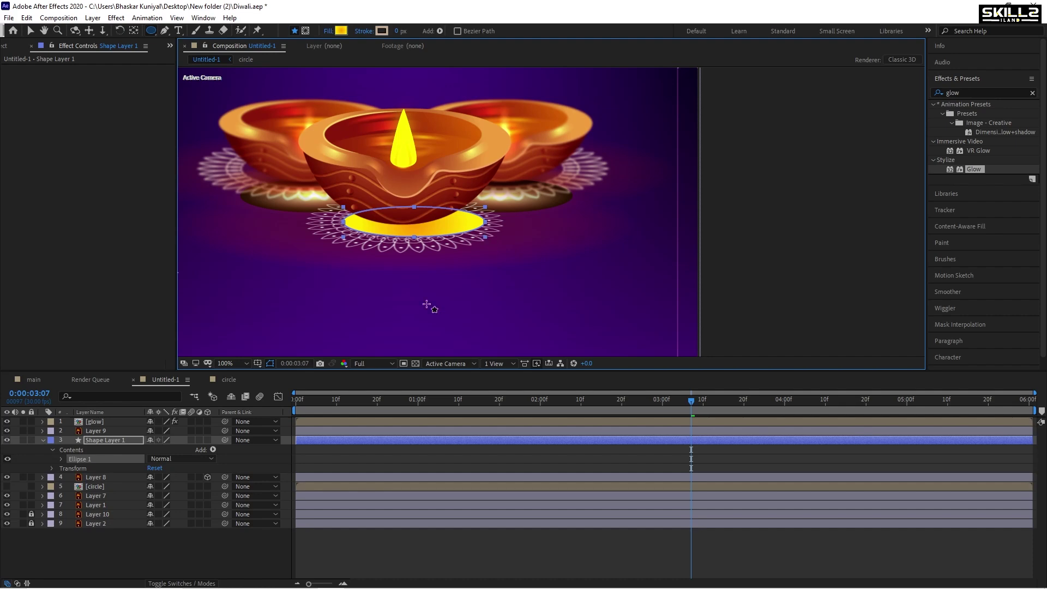
left_click(43, 440)
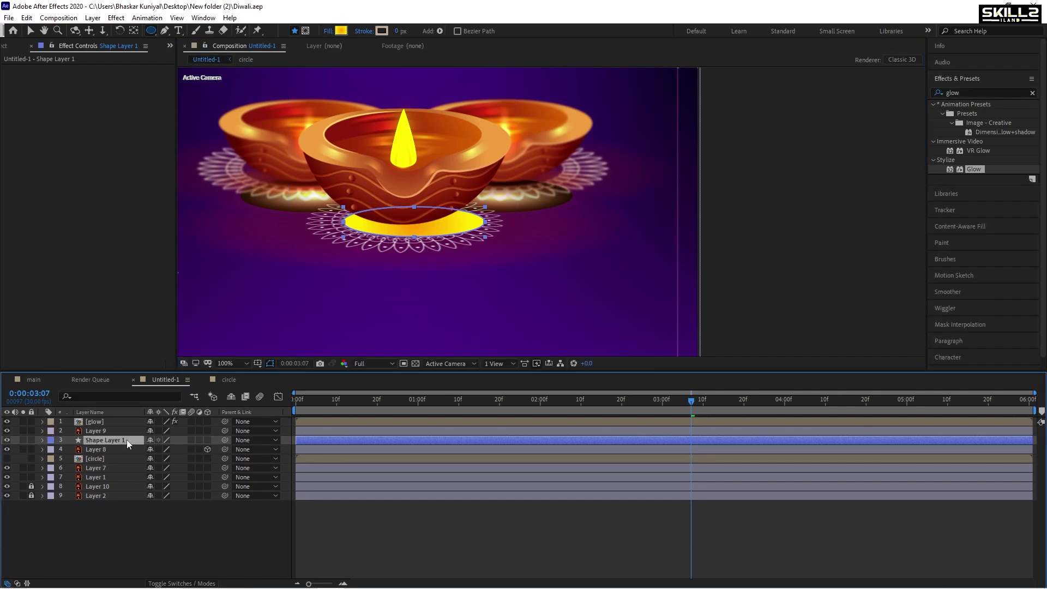
Step: Nudge the ellipse into place beneath the diya and save the project
key("v")
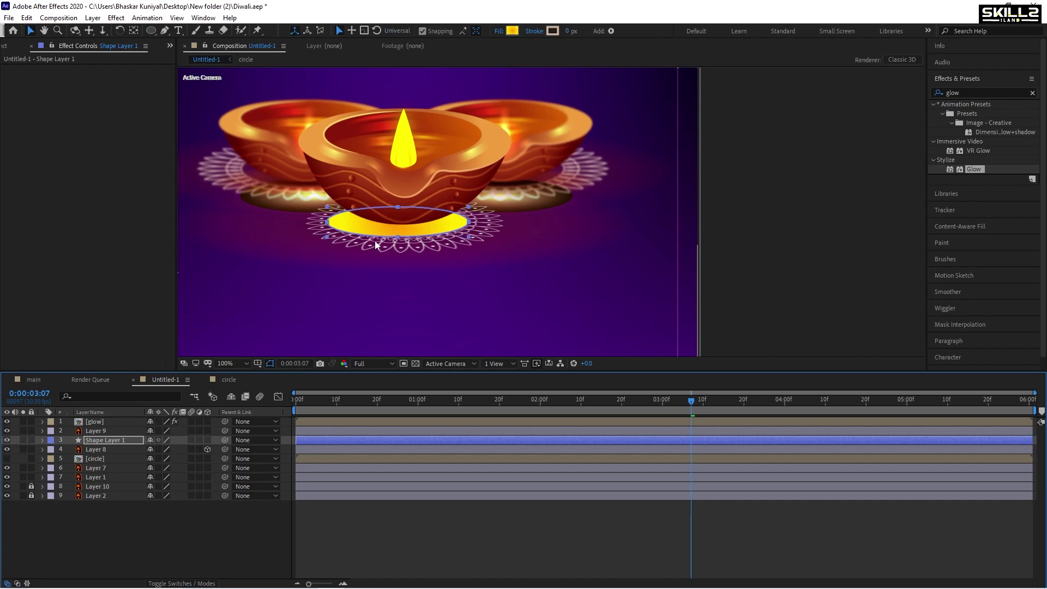
key("Left")
key("Left")
key("Left")
key("Left")
key("Left")
key("Left")
key("Right")
key("Right")
key("Right")
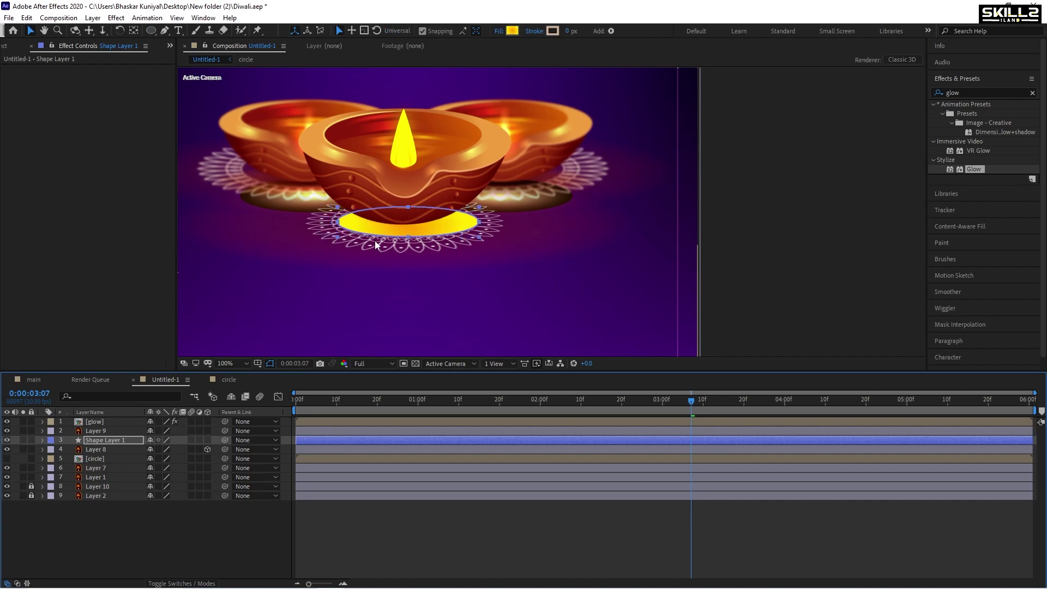
key("Right")
key("Right")
key("Right")
key("Up")
key("Up")
key("Up")
key("Up")
key("Down")
key("Down")
key("Down")
key("Down")
key("Down")
key("Down")
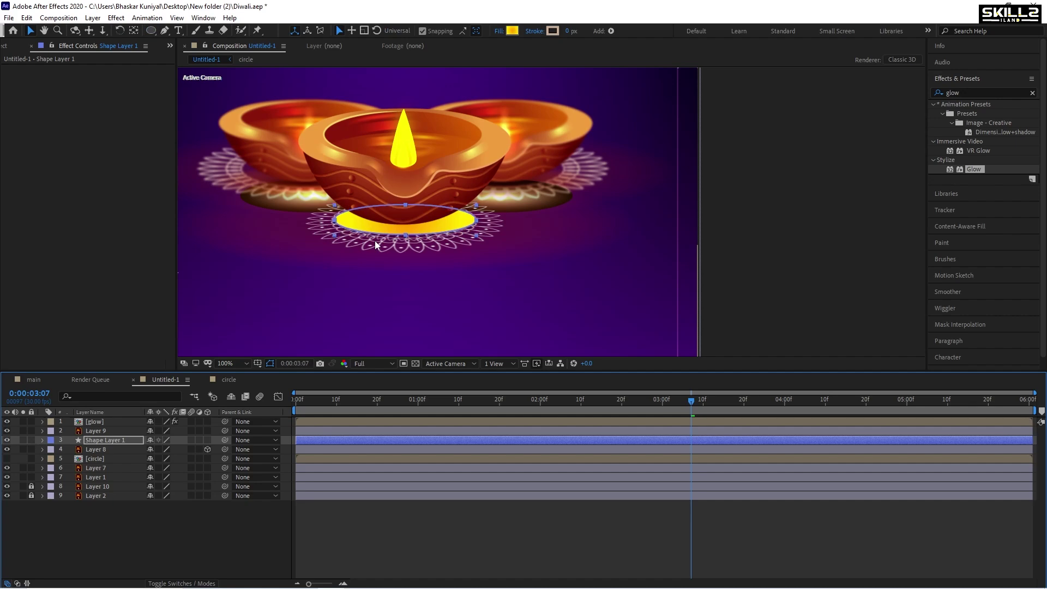
key("ctrl+s")
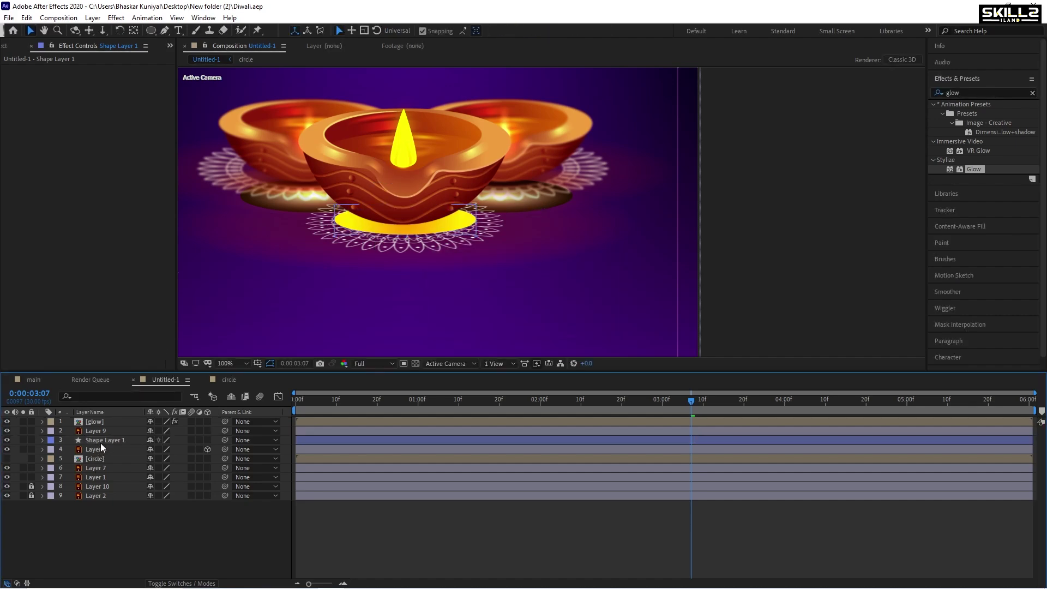
left_click(104, 440)
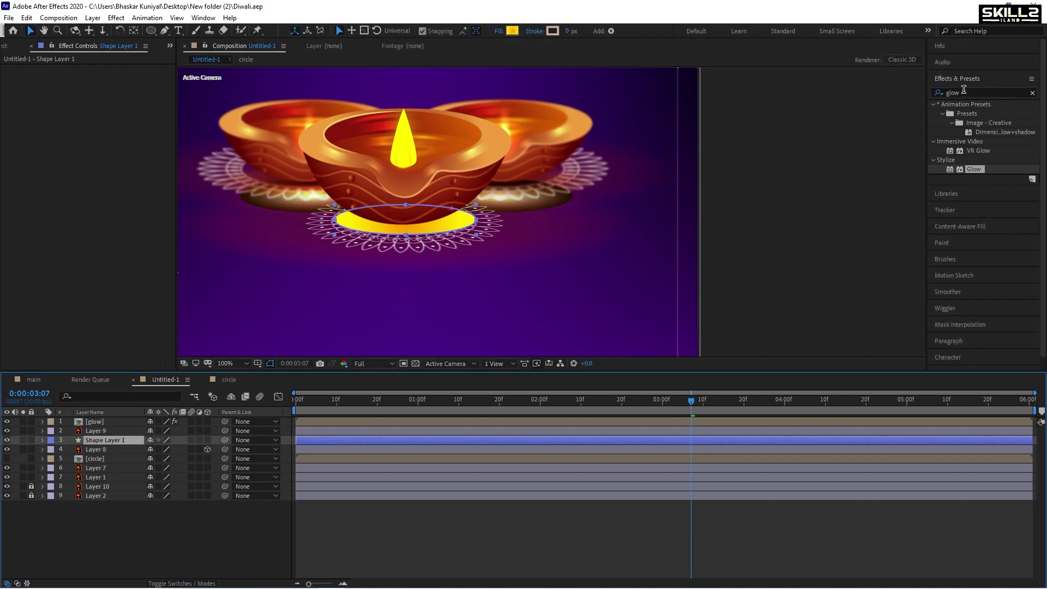
Step: Set the ellipse gradient fill's left colour stop to black 000000
left_click(512, 30)
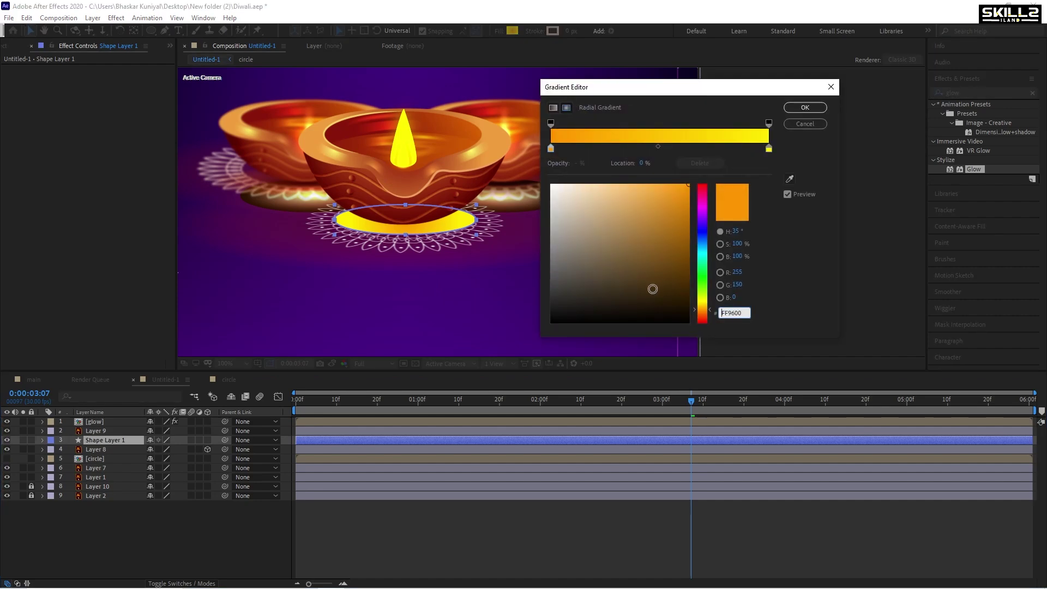
left_click_drag(653, 289, 528, 328)
left_click(805, 107)
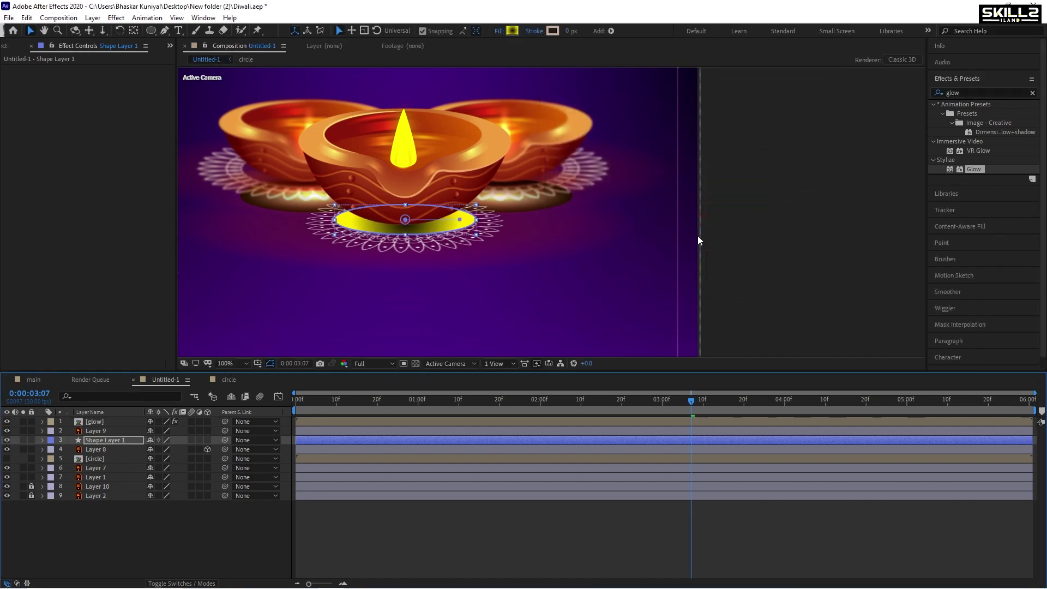
Step: Make the right gradient stop black at 0% opacity so the shadow fades out at the edge
left_click(512, 30)
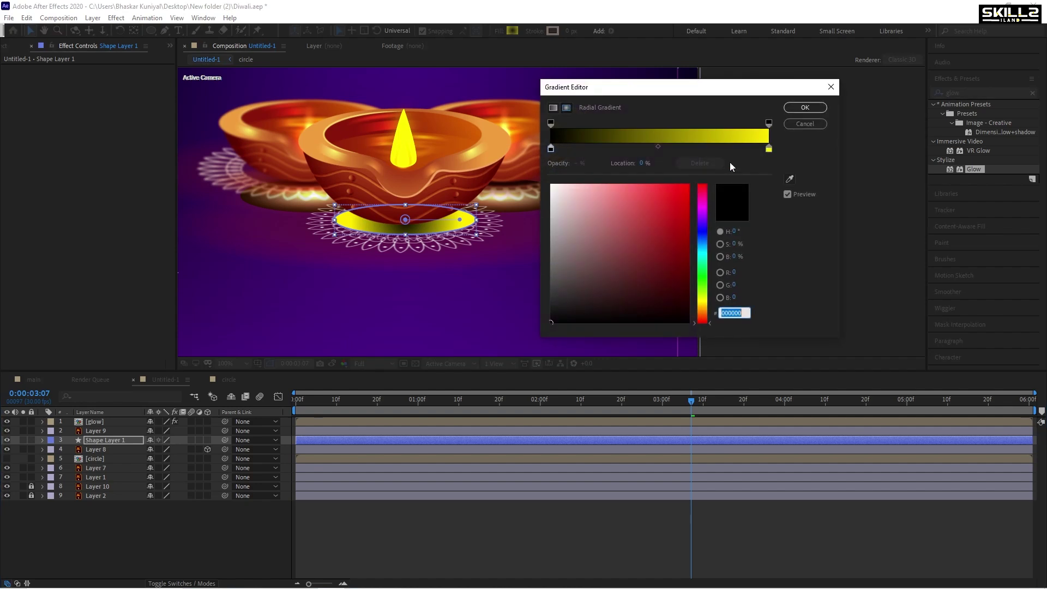
left_click(768, 148)
left_click_drag(640, 272, 505, 346)
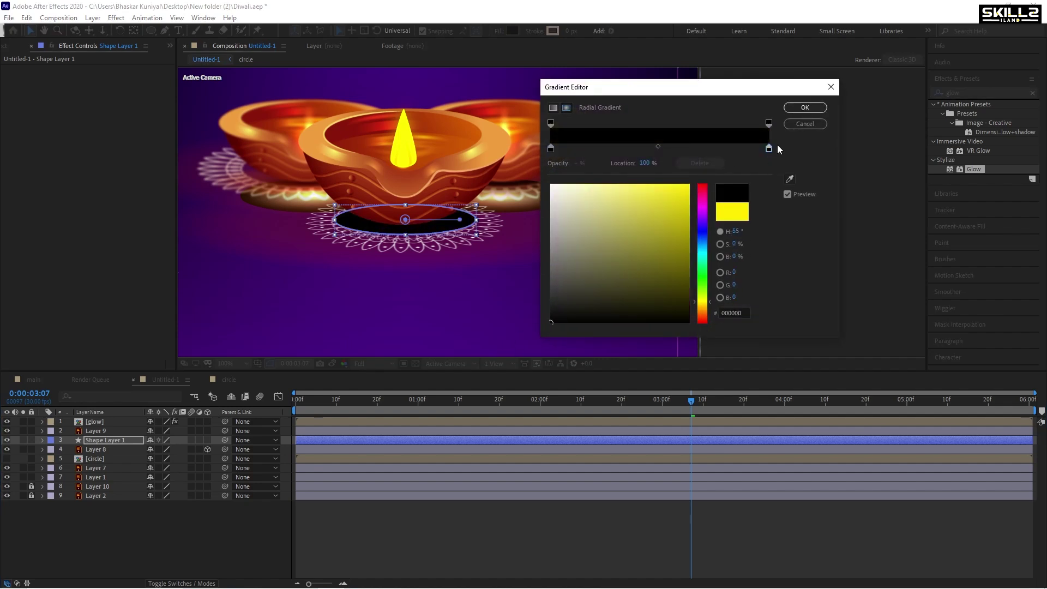
left_click(769, 124)
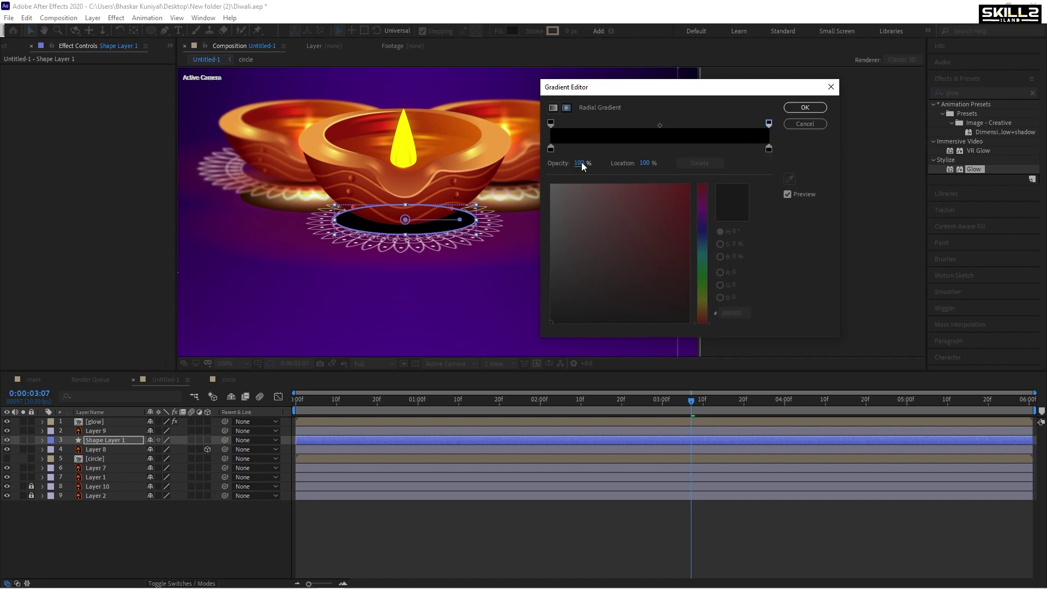
left_click_drag(582, 166, 550, 166)
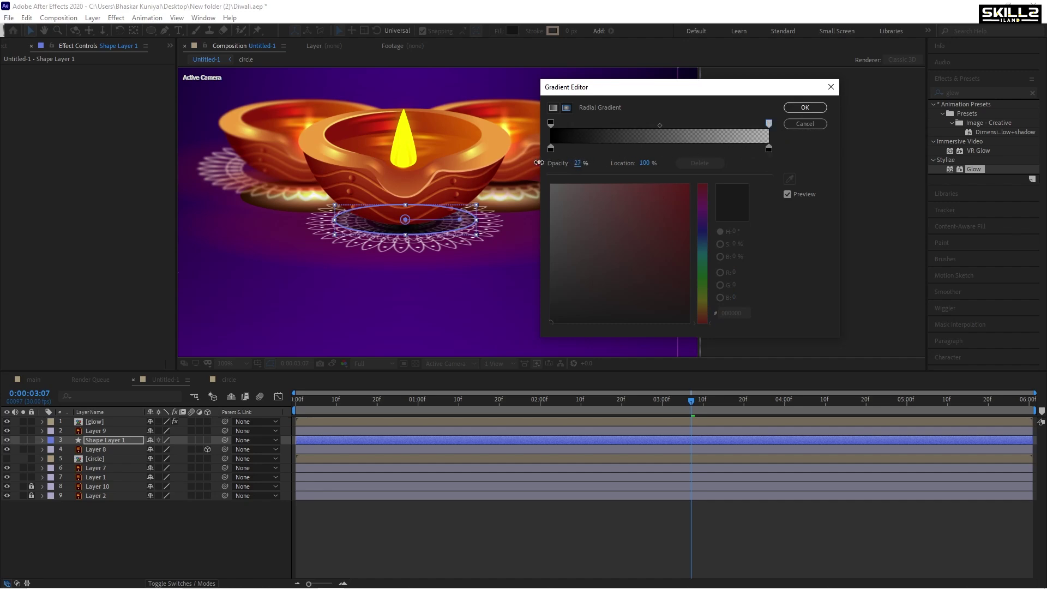
left_click(806, 108)
left_click(97, 439)
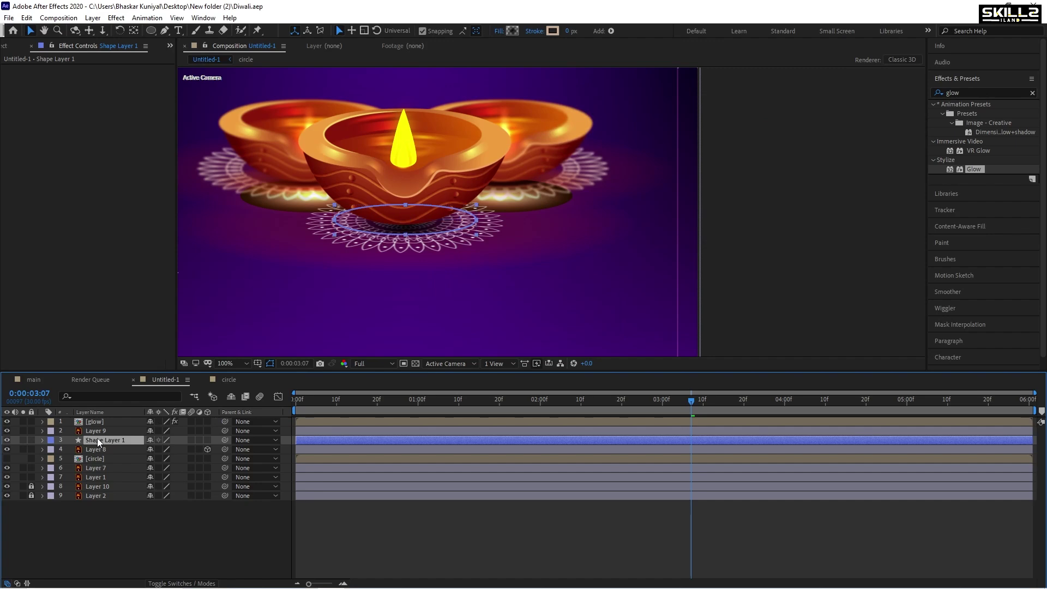
Step: Drop Shape Layer 1 beneath Layer 8's mandala and scrub its Scale up to 150%
left_click_drag(98, 441, 98, 452)
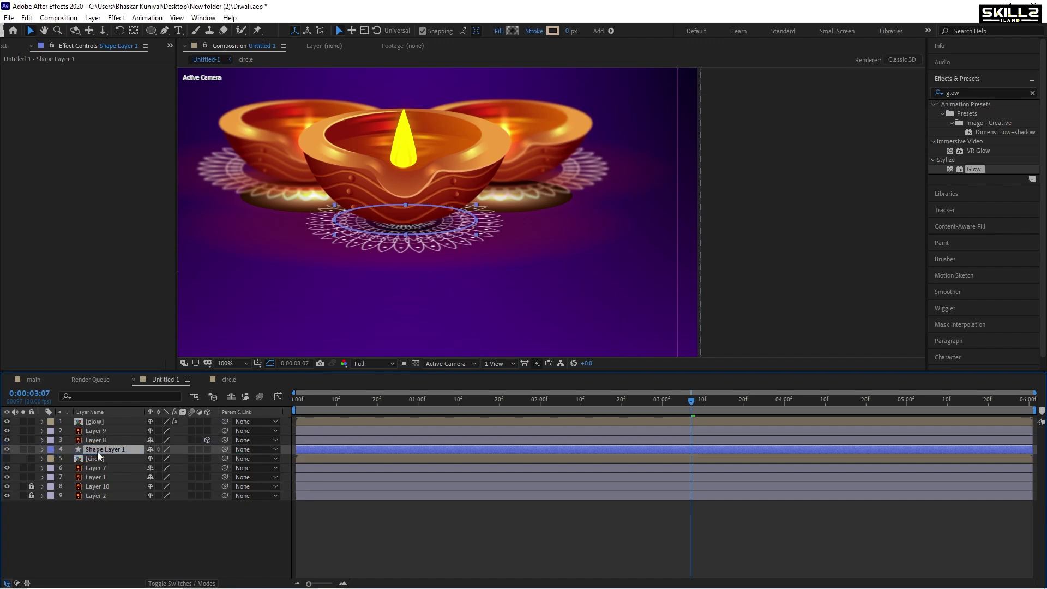
left_click(104, 449)
key("s")
left_click_drag(165, 458, 166, 459)
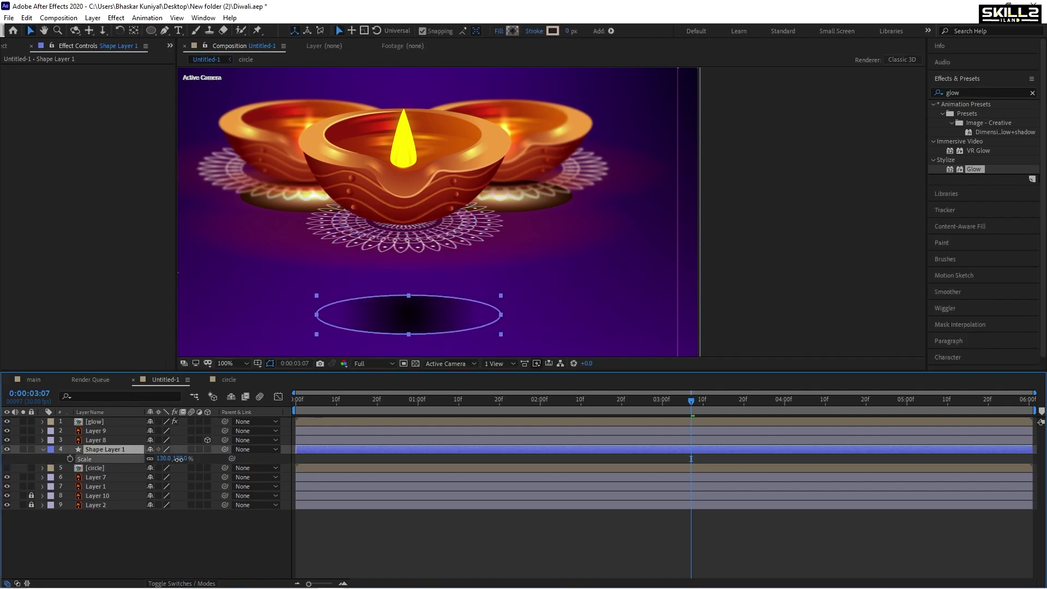
left_click(135, 30)
left_click_drag(162, 460, 191, 460)
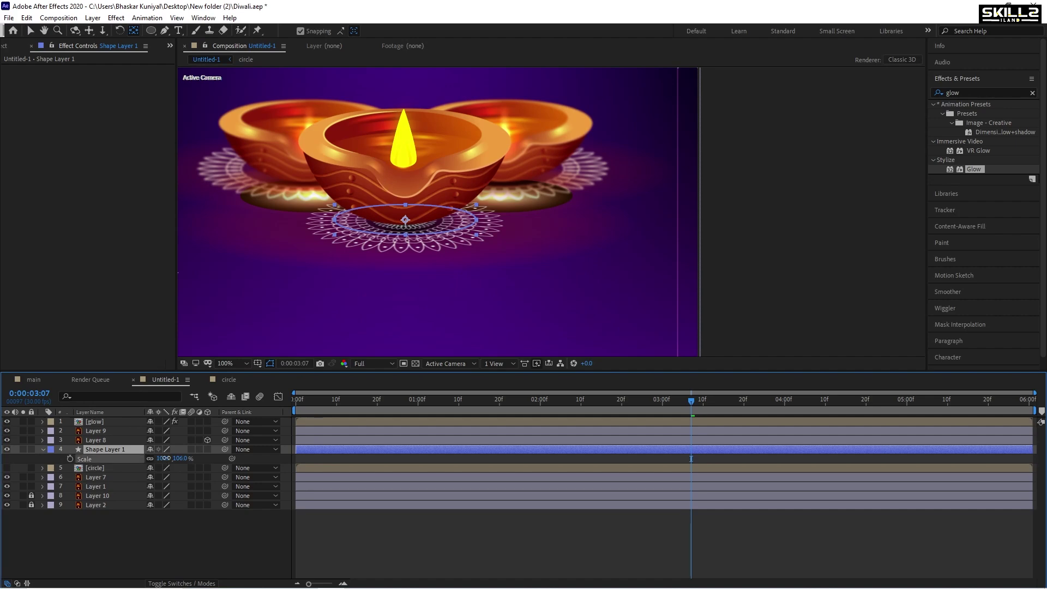
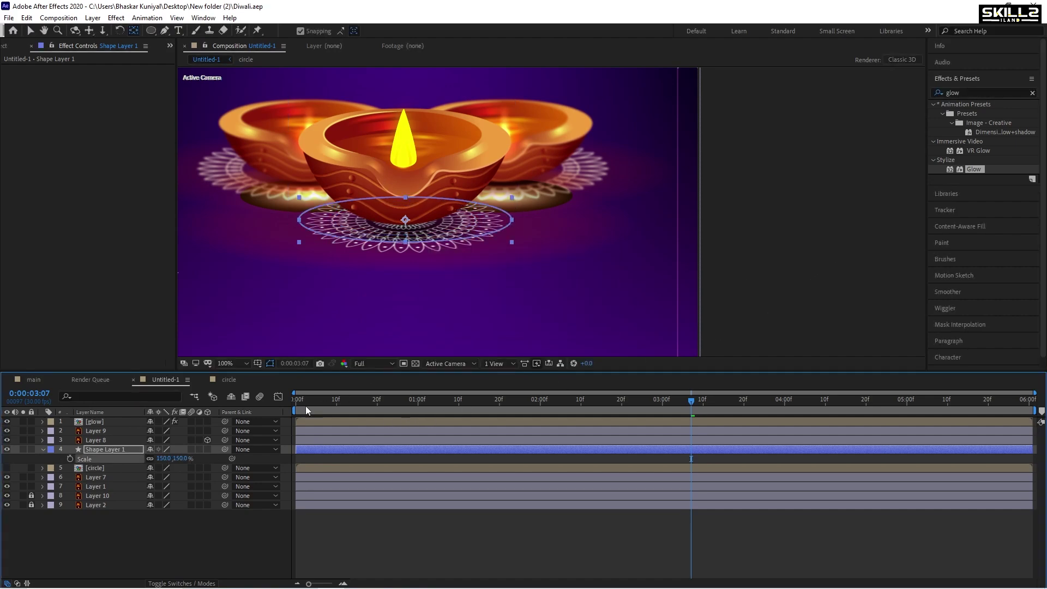
Step: Set Shape Layer 1's opacity to 50%
scroll(408, 233, "up", 1)
type("t")
left_click(166, 461)
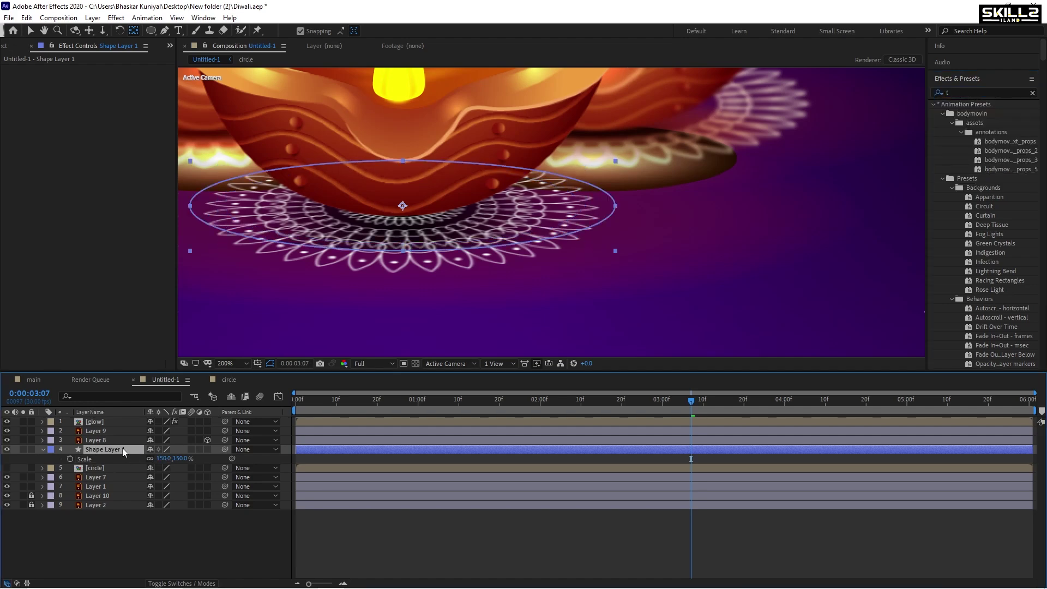
key("t")
left_click(155, 459)
type("50")
key("Return")
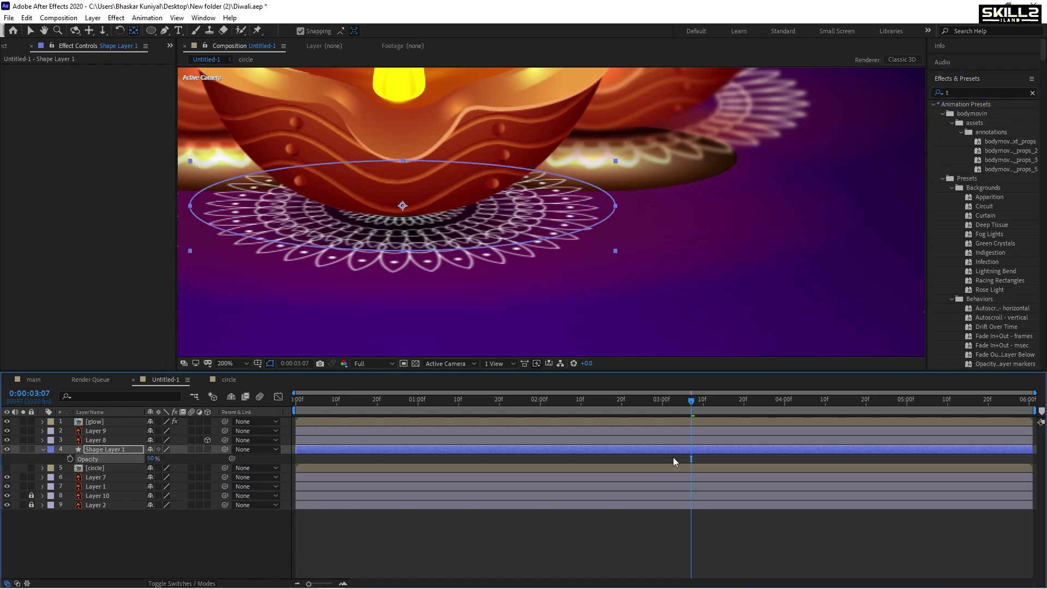
Step: Search Effects & Presets for 'blur'
left_click(974, 93)
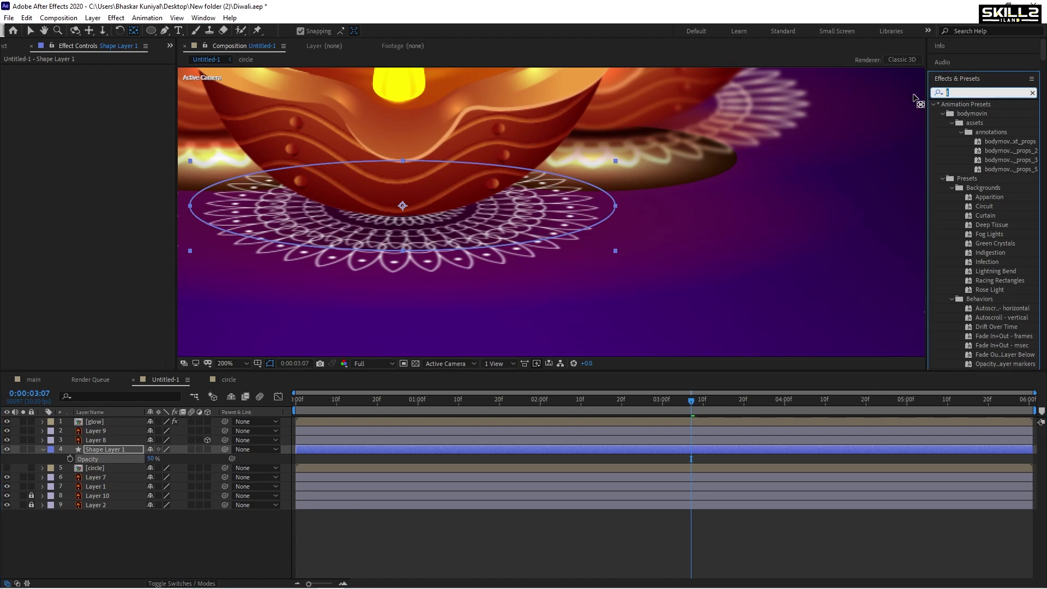
type("blur")
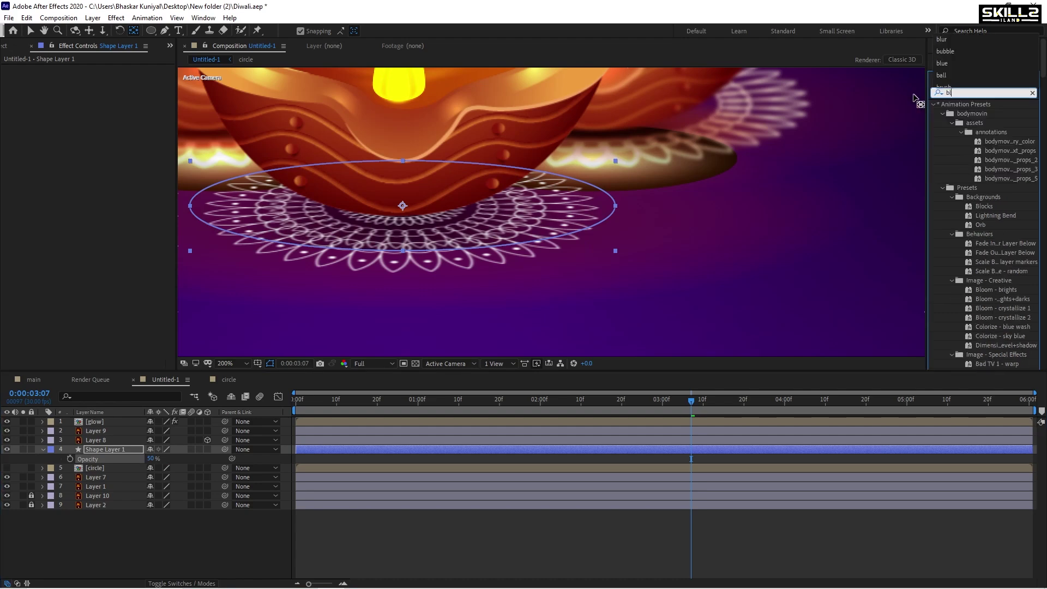
scroll(988, 248, "down", 3)
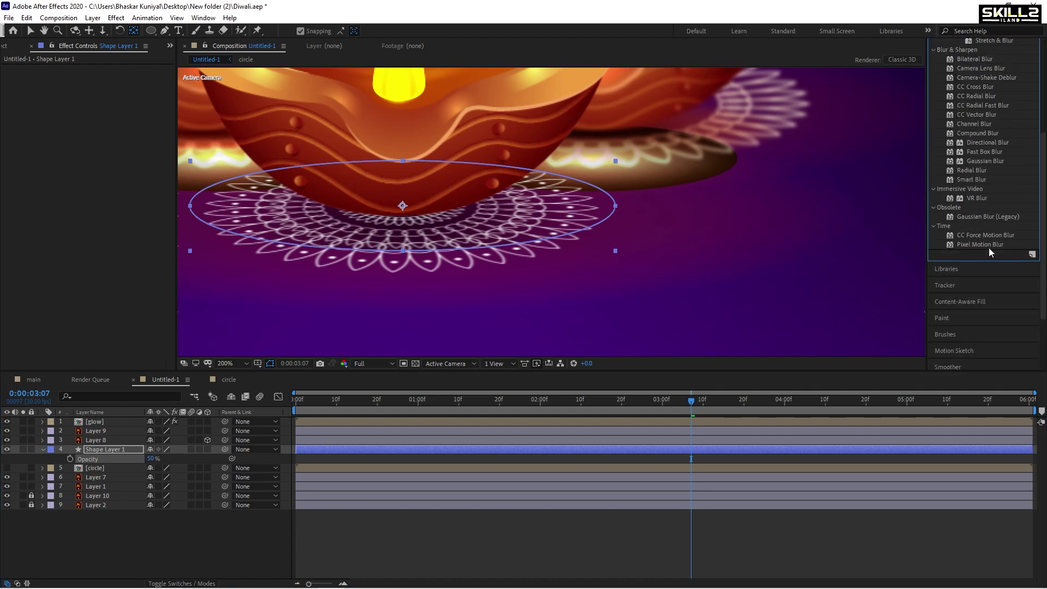
Step: Apply Gaussian Blur (Legacy) to the ellipse with blurriness 8.1
double_click(984, 216)
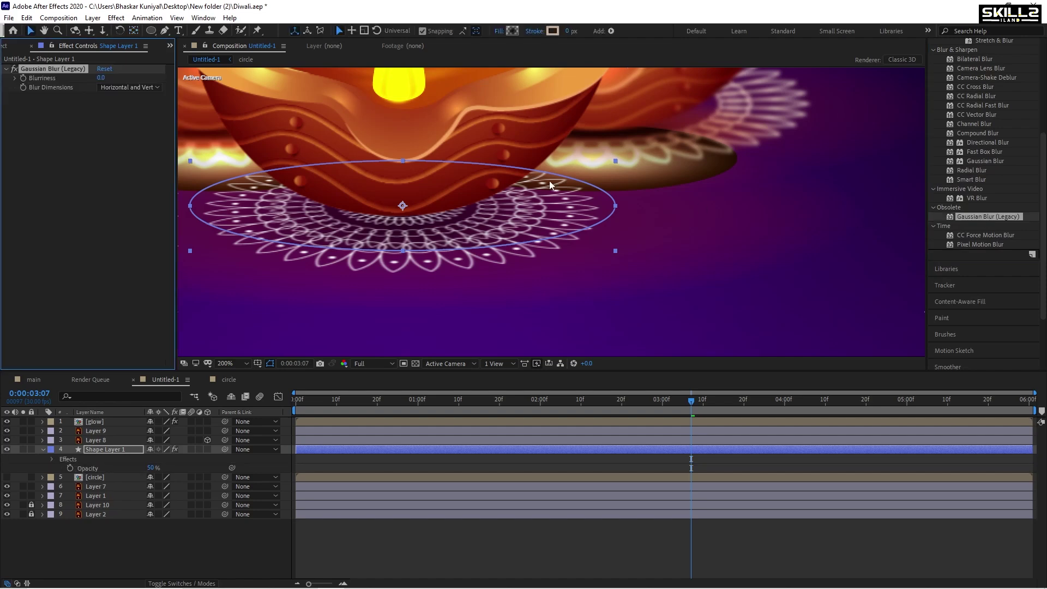
left_click_drag(101, 77, 111, 77)
scroll(498, 270, "down", 1)
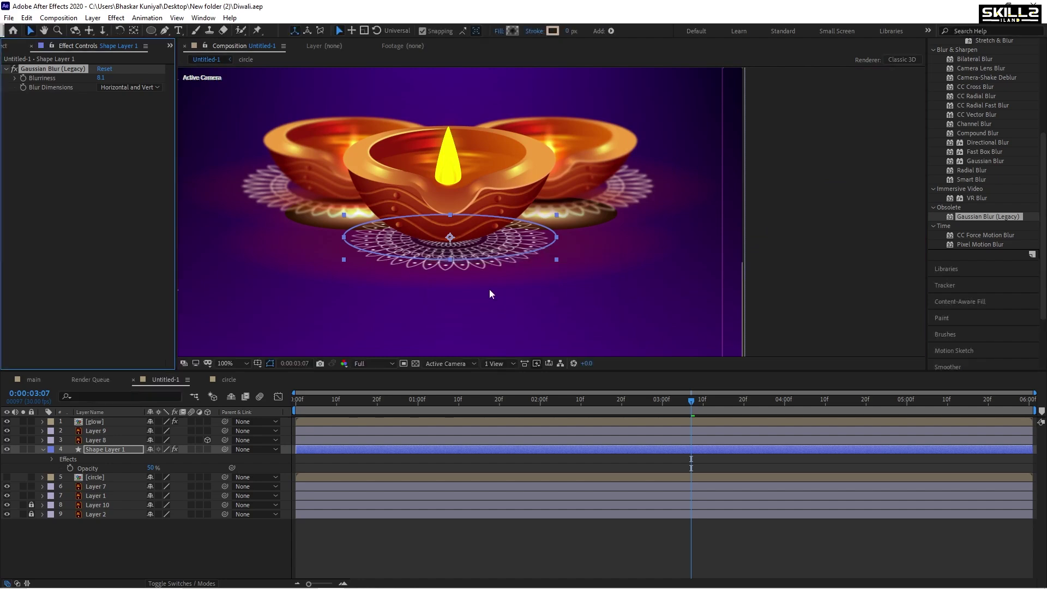
left_click(105, 450)
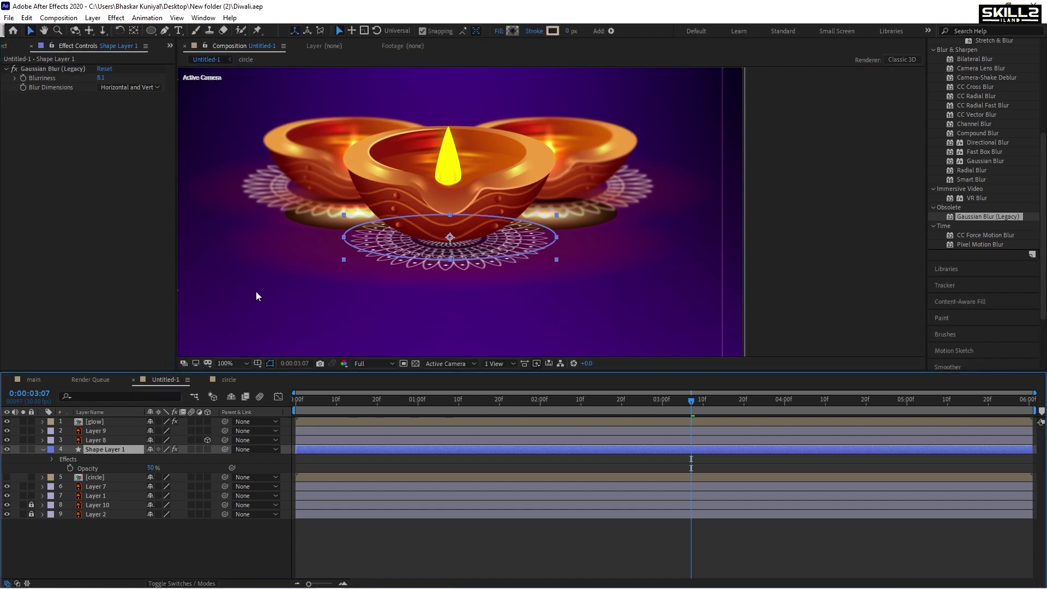
Step: Set the gradient fill's start stop to the purple sampled from the backdrop
left_click(512, 31)
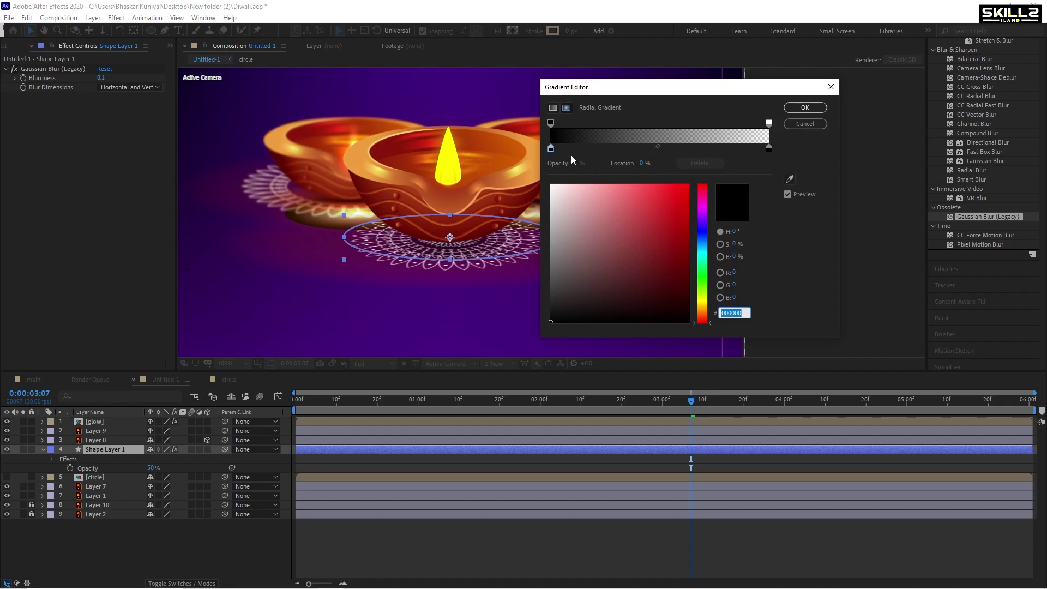
left_click(551, 150)
left_click(789, 179)
left_click(333, 243)
left_click(802, 110)
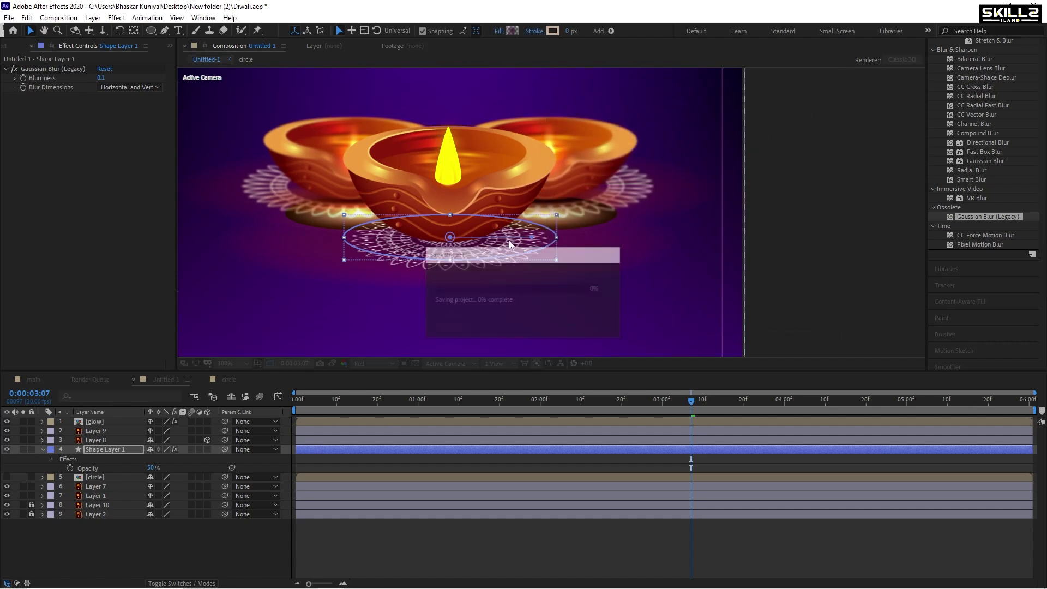
Step: Set both gradient colour stops to the same purple hex value
scroll(478, 254, "up", 1)
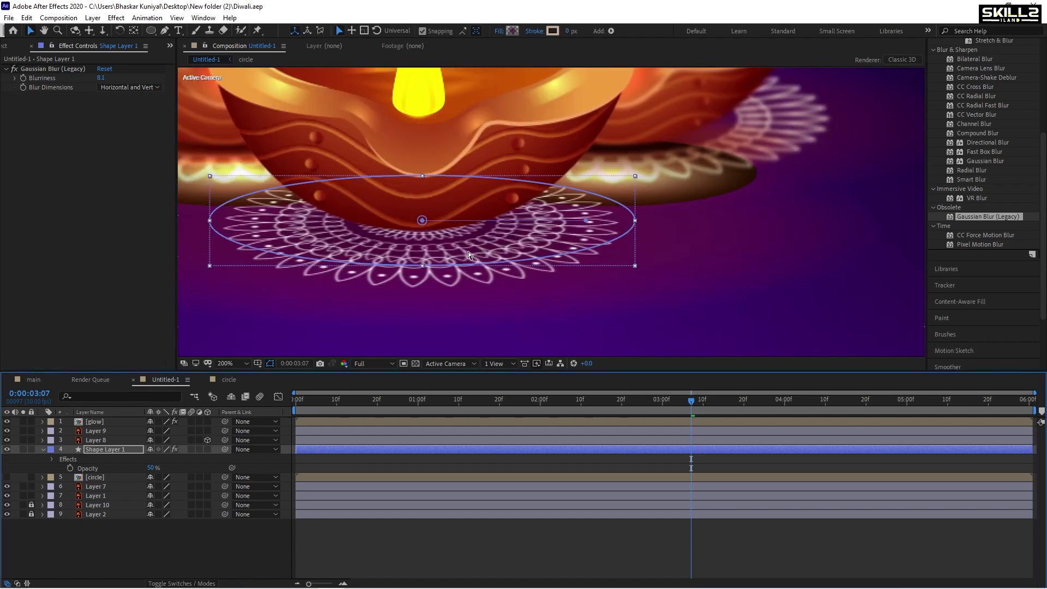
left_click(512, 32)
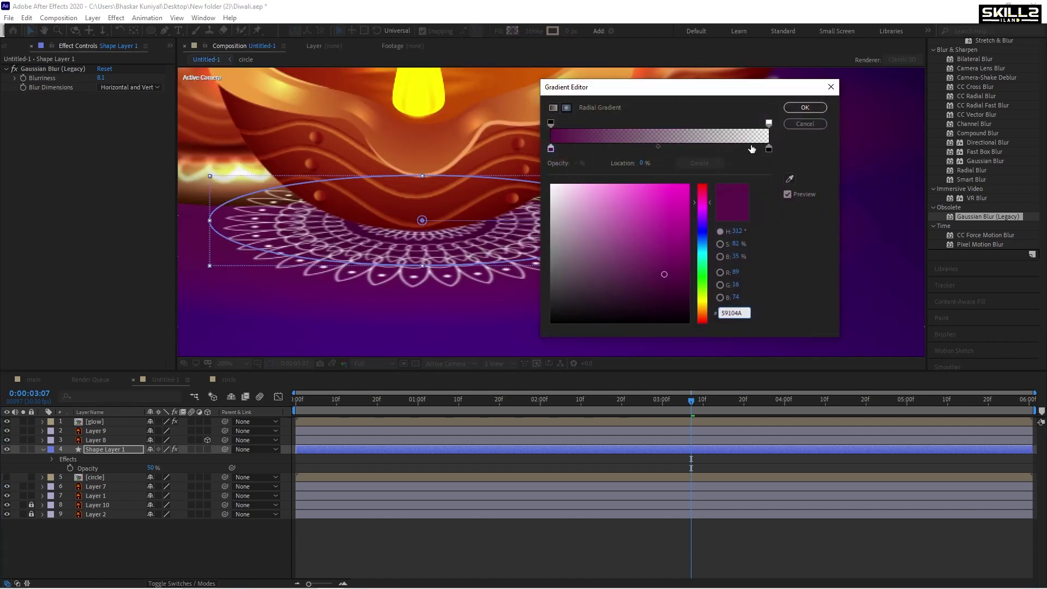
left_click(552, 148)
left_click(731, 311)
left_click(769, 150)
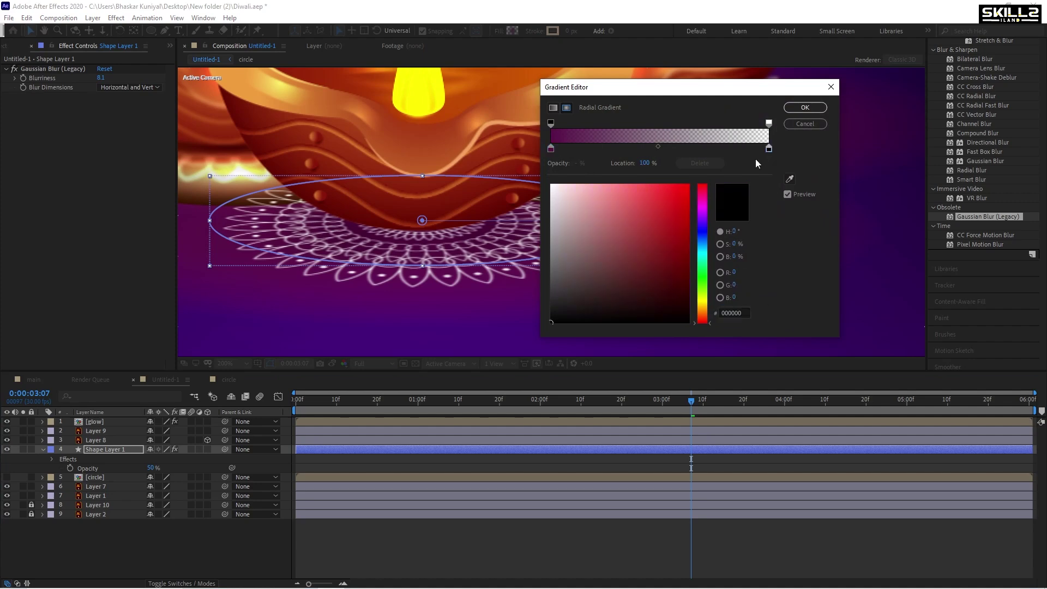
left_click(734, 311)
key("Return")
Step: Save the project and make Layer 7's purple backdrop visible again
key("ctrl+s")
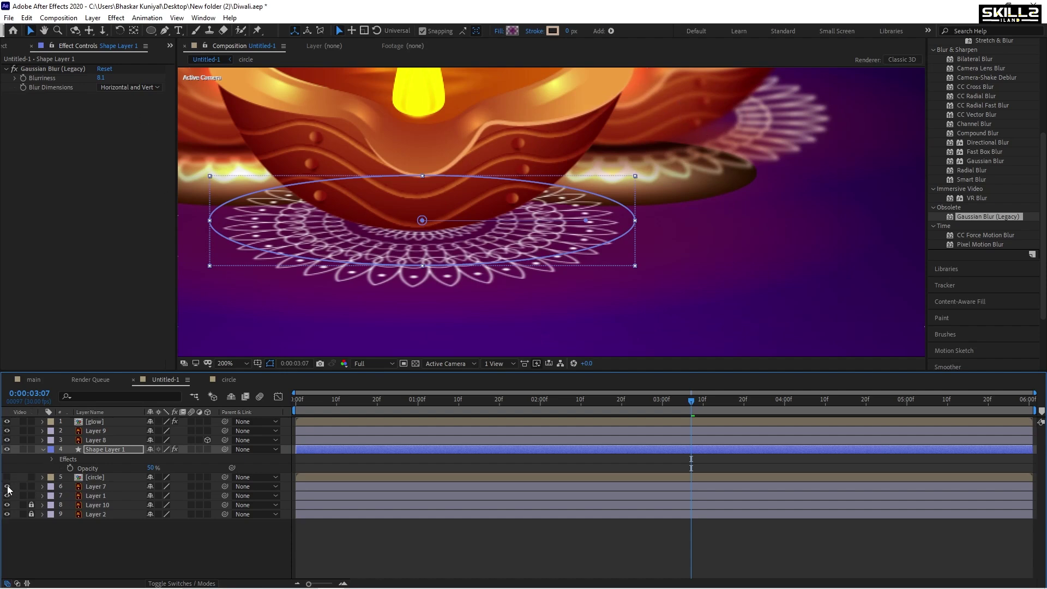
left_click(7, 486)
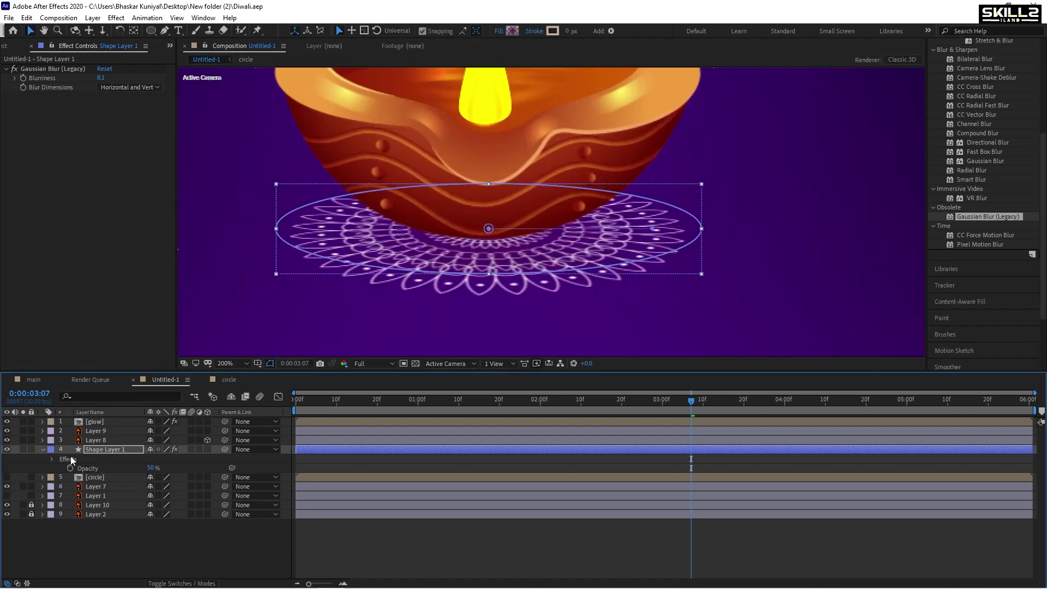
left_click(43, 449)
left_click(109, 539)
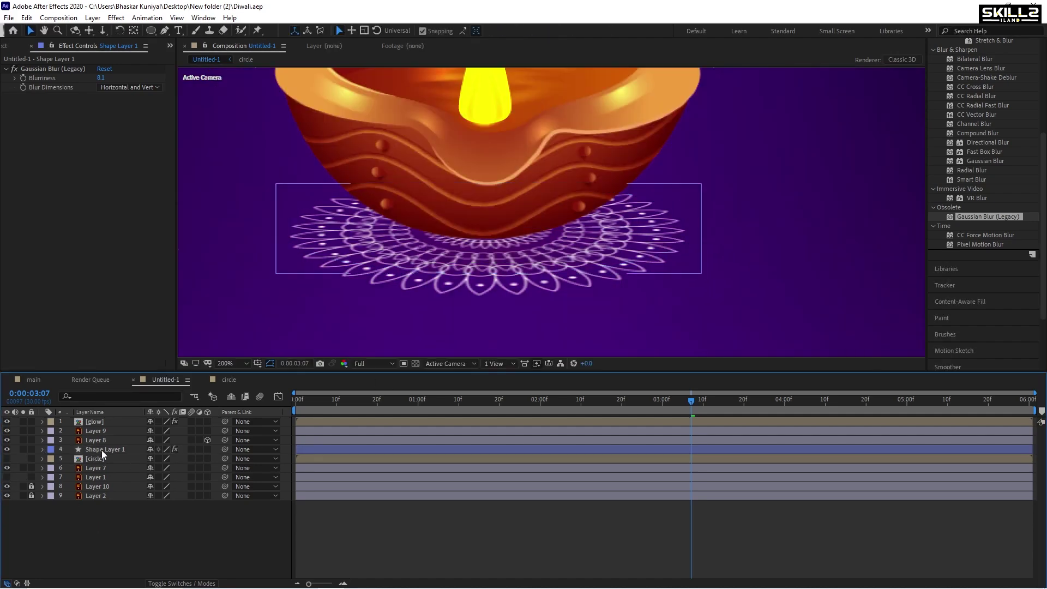
left_click(102, 450)
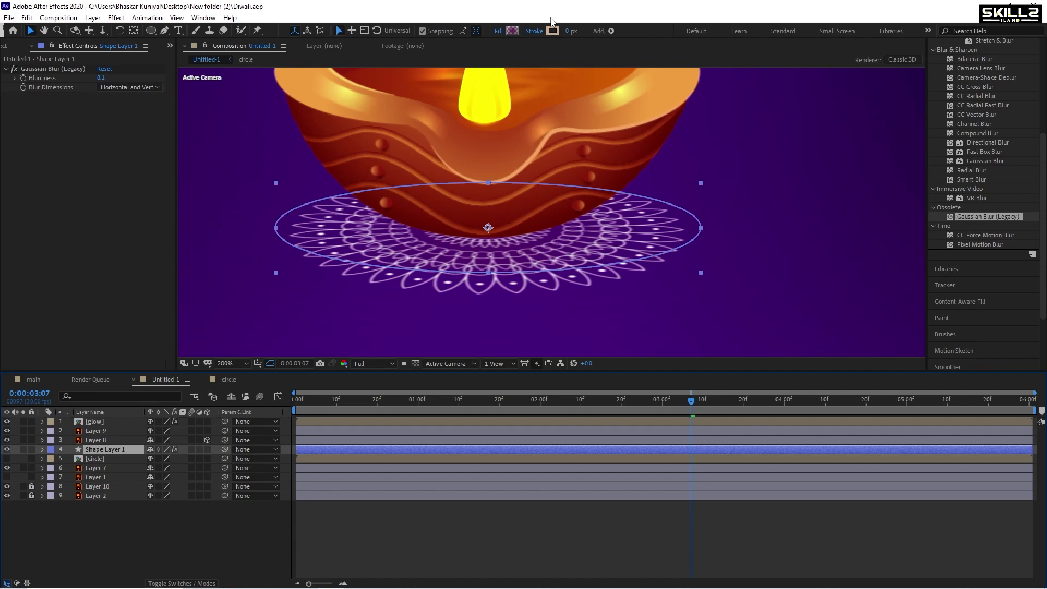
Step: Set the gradient's end opacity stop to 0% so the fill fades to transparent
left_click(512, 31)
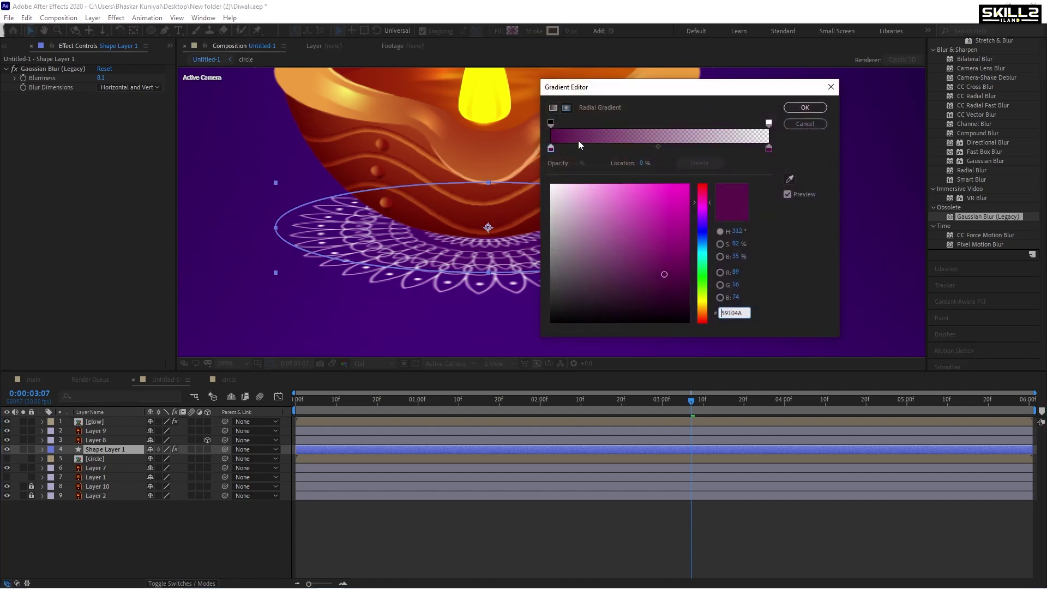
left_click(769, 124)
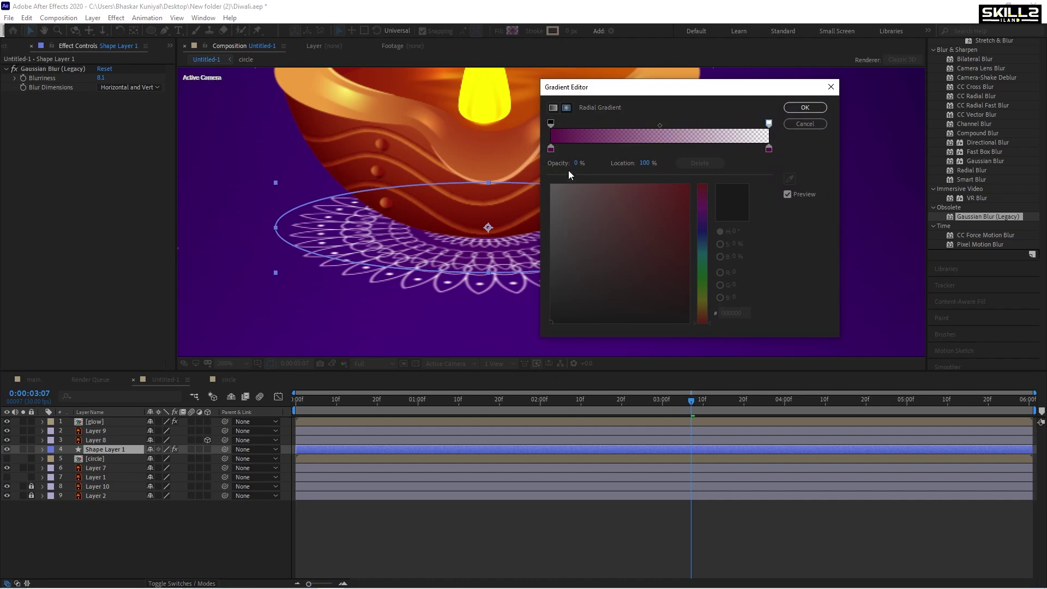
left_click(821, 109)
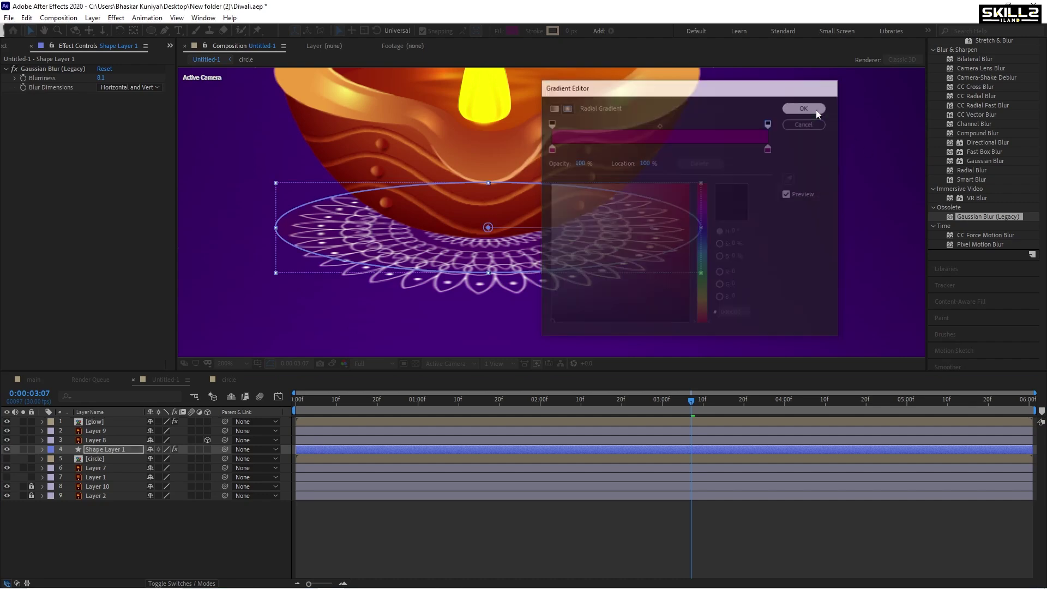
Step: Scale the ellipse to about 226% and nudge it slightly down
key("s")
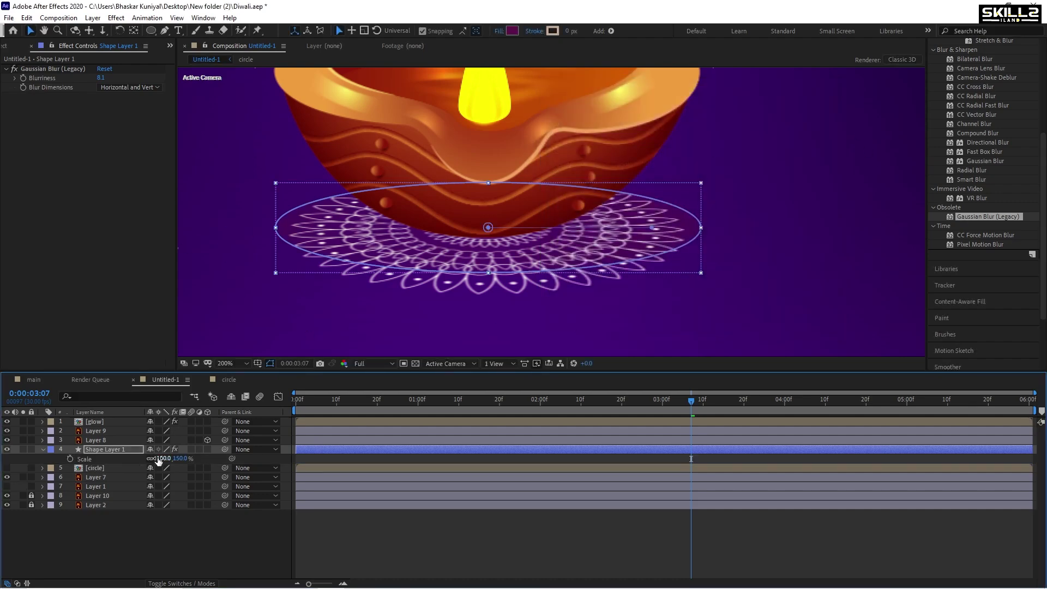
left_click_drag(161, 459, 204, 458)
key("shift+Down")
key("shift+Down")
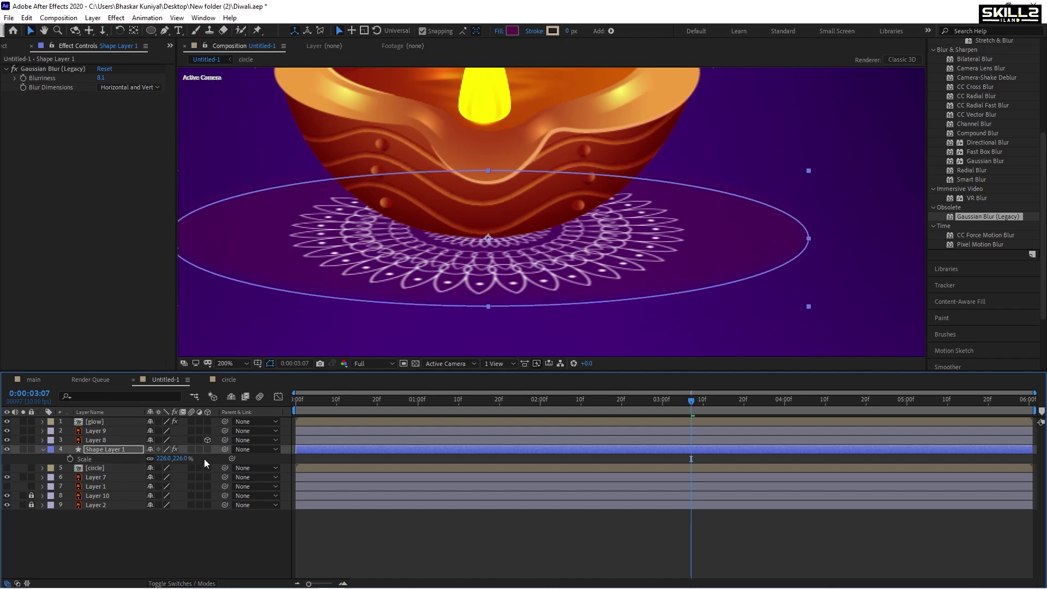
key("shift+Down")
scroll(443, 198, "down", 2)
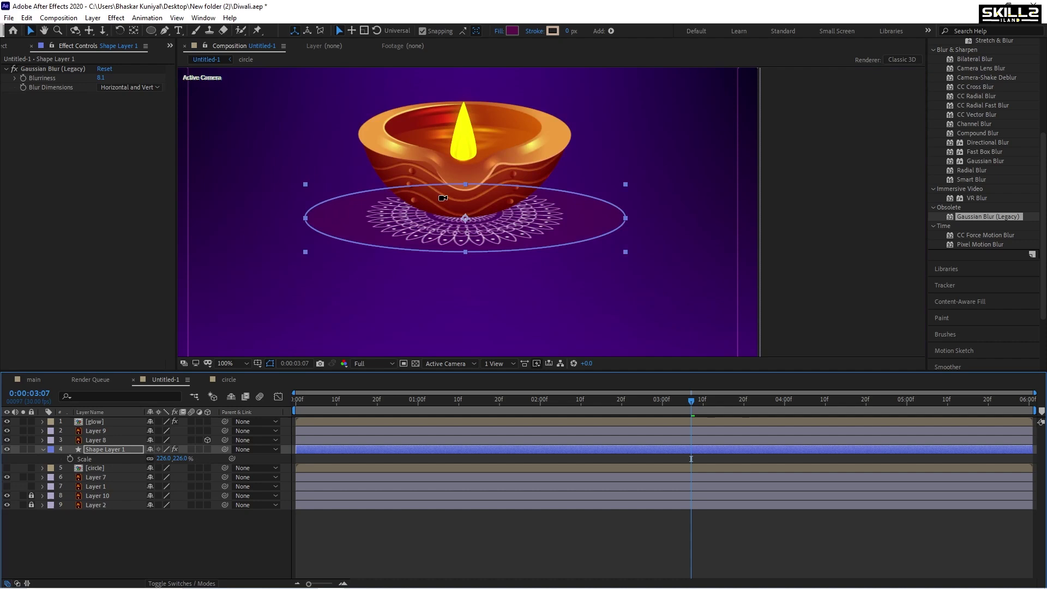
left_click(59, 529)
left_click(98, 447)
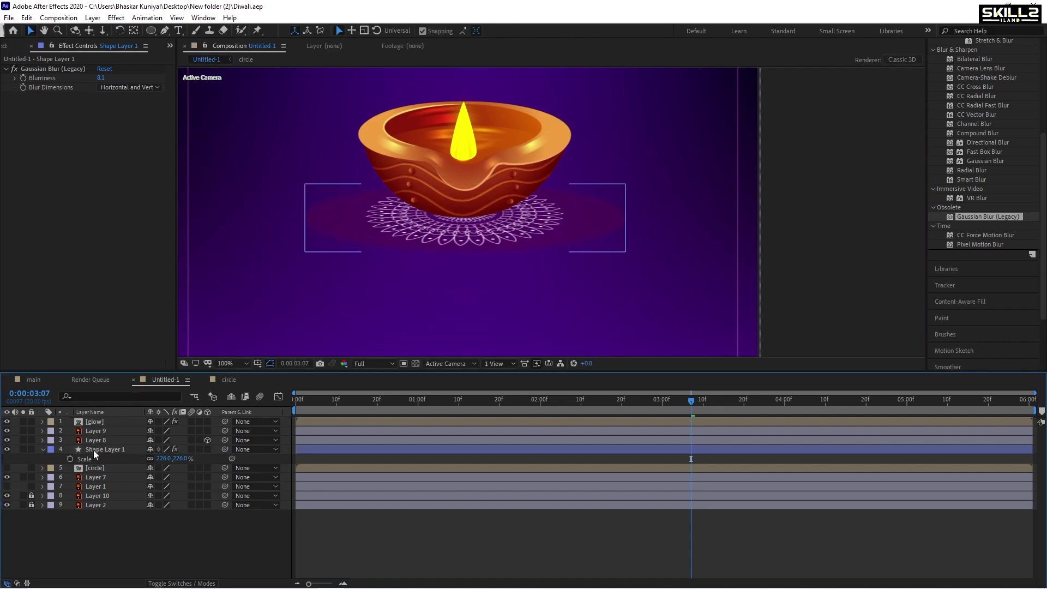
left_click(93, 450)
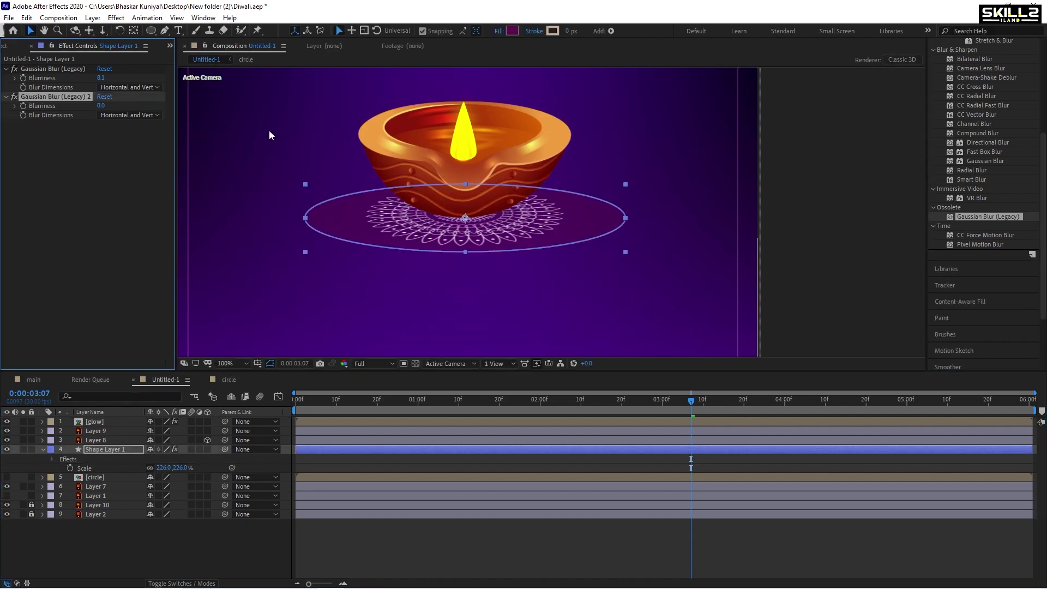
Step: Raise the ellipse's Gaussian blurriness to 33.2
left_click_drag(100, 77, 122, 77)
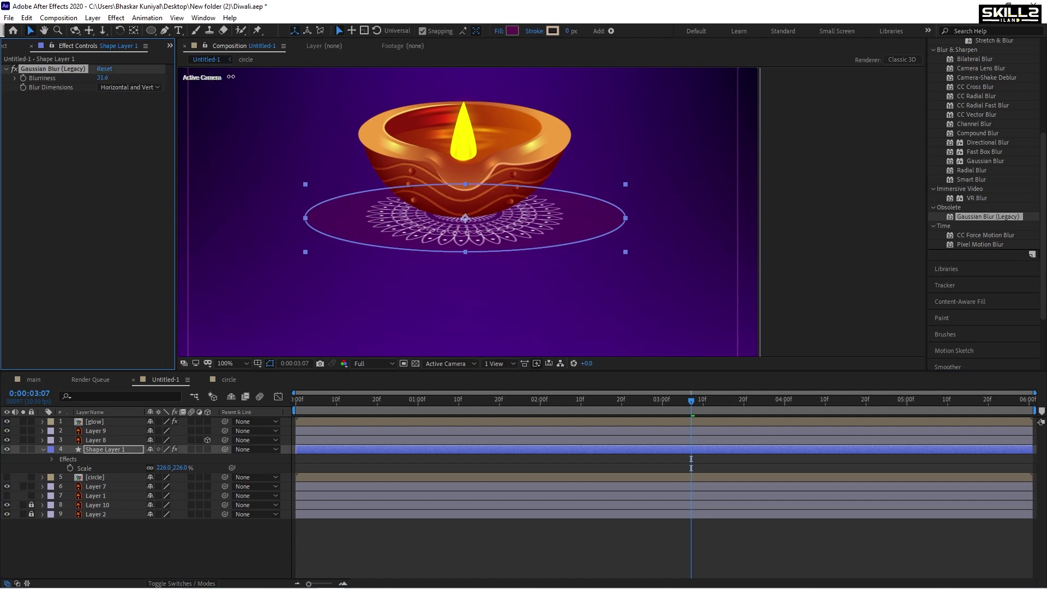
left_click_drag(231, 77, 237, 77)
left_click(792, 195)
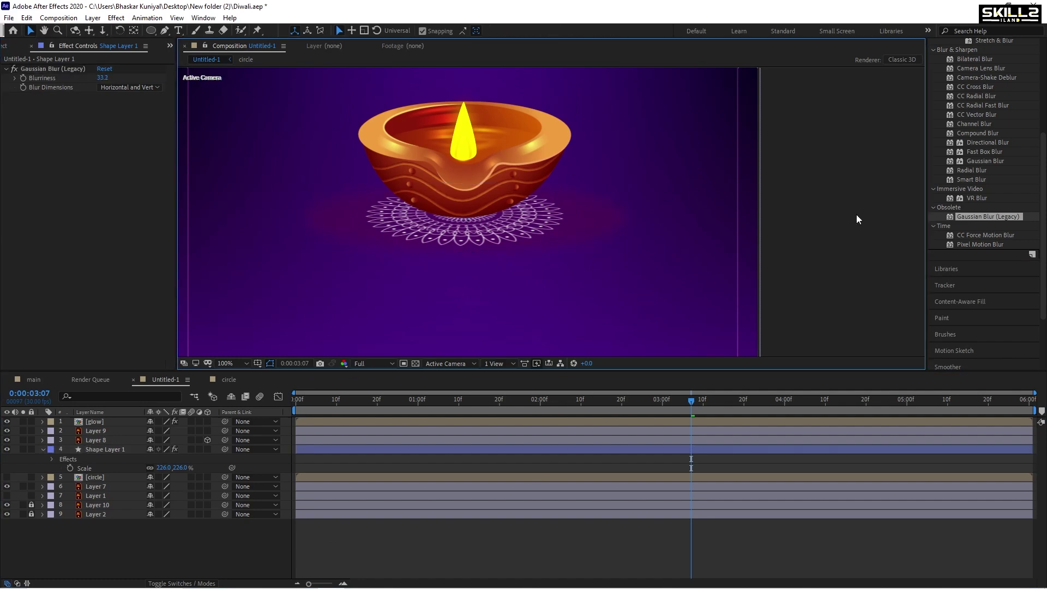
scroll(415, 220, "up", 1)
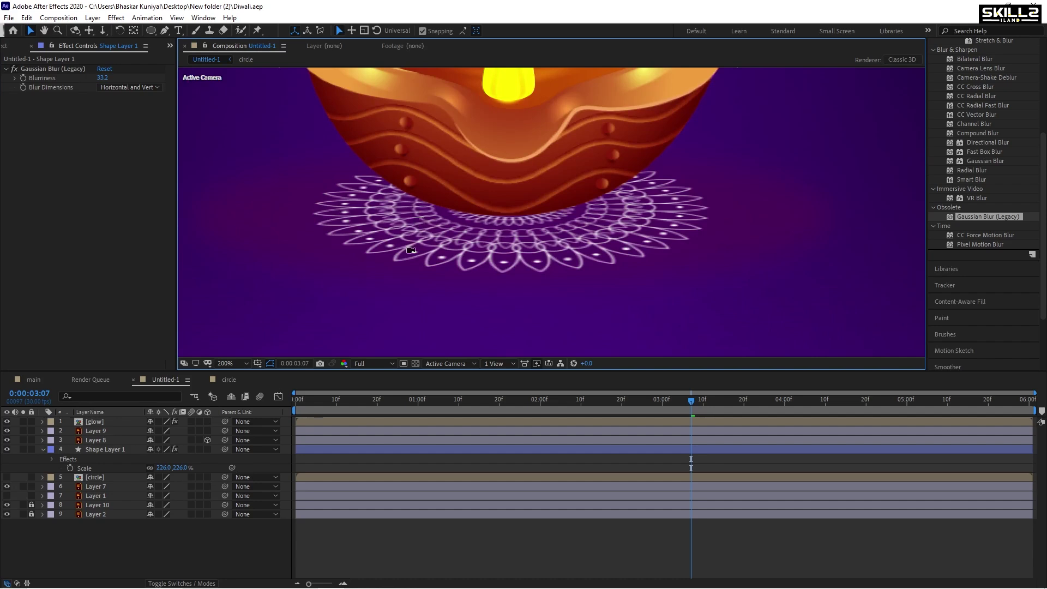
scroll(411, 251, "down", 1)
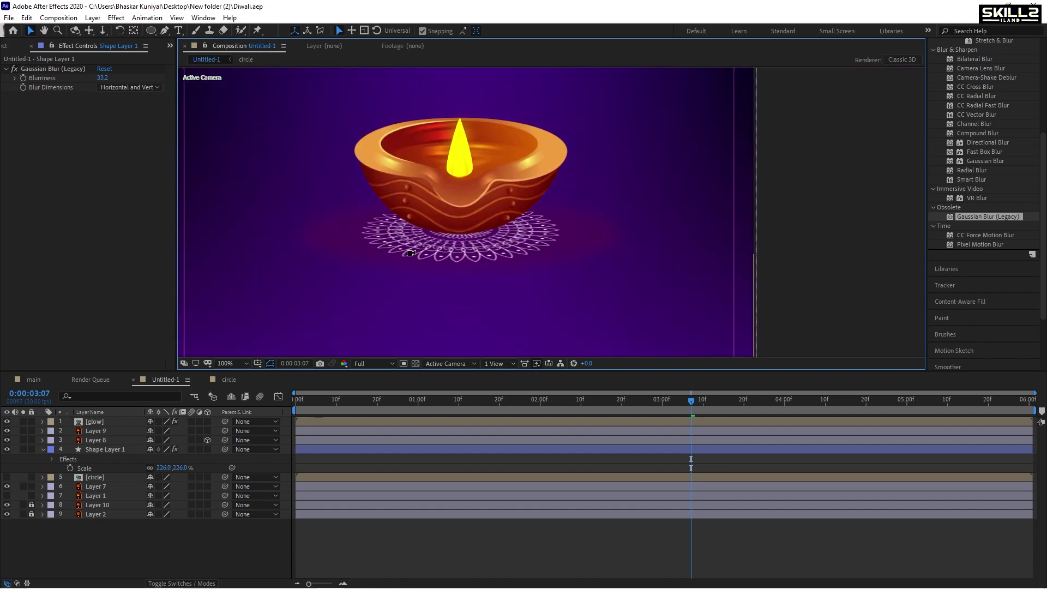
Step: Raise Shape Layer 1's opacity to 100%
left_click(107, 450)
key("t")
left_click_drag(158, 460, 186, 459)
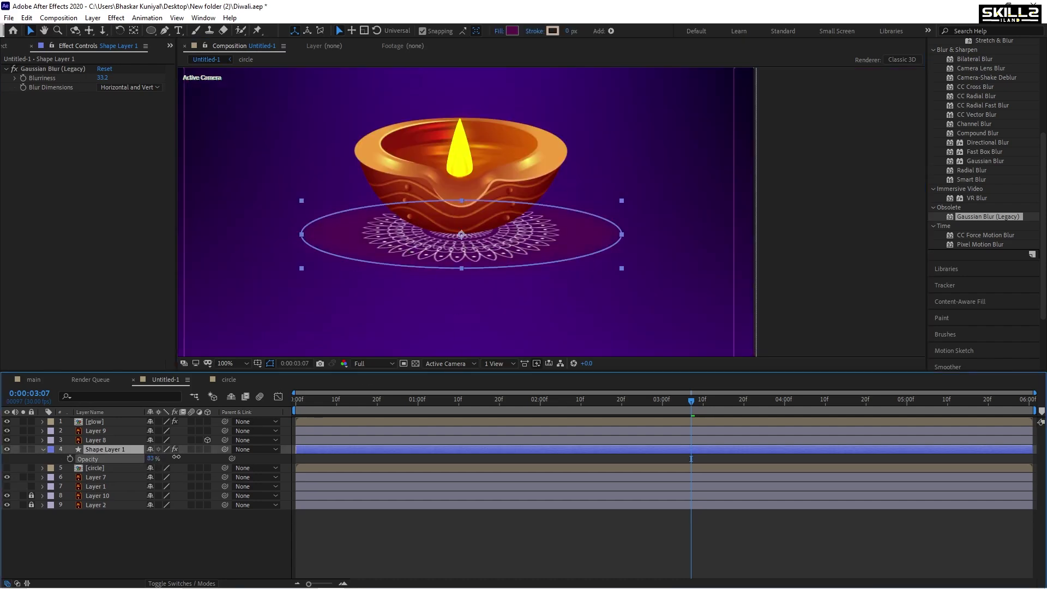
left_click(801, 268)
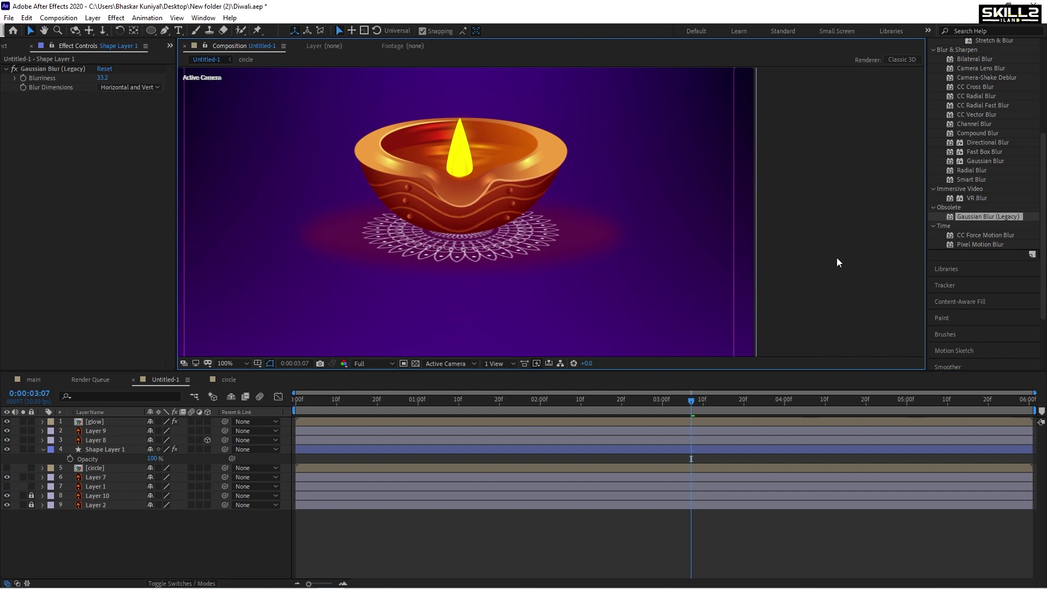
Step: Lower the ellipse gradient's outer opacity stop to about 65%
left_click(408, 231)
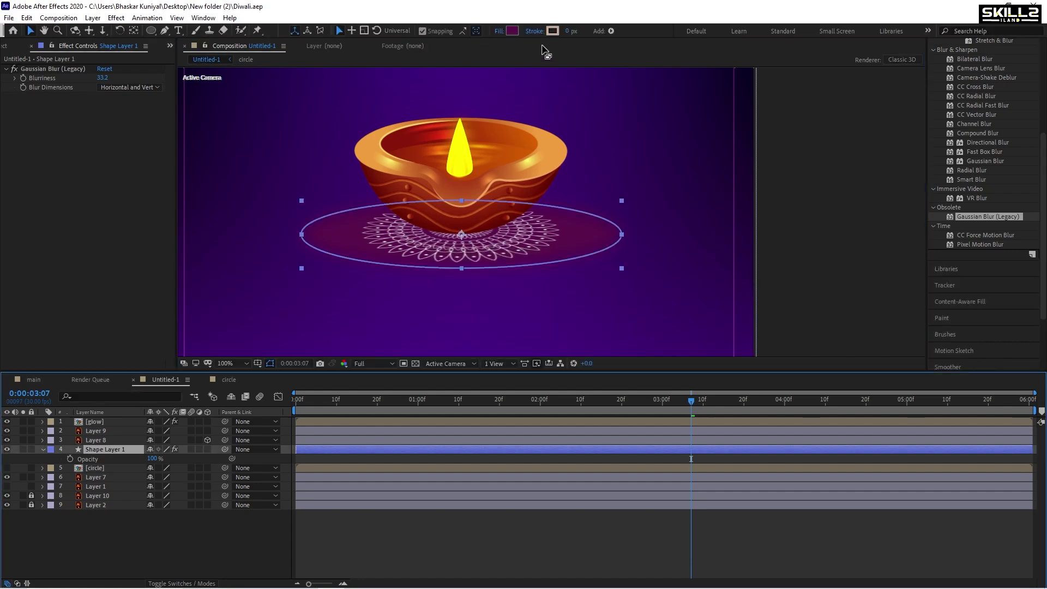
left_click(512, 30)
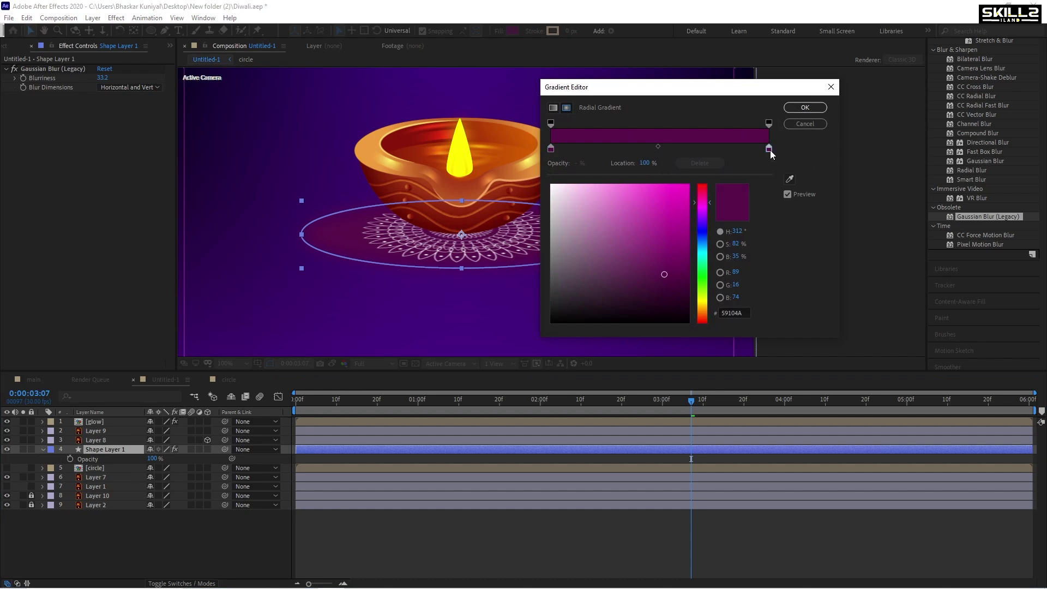
left_click(769, 123)
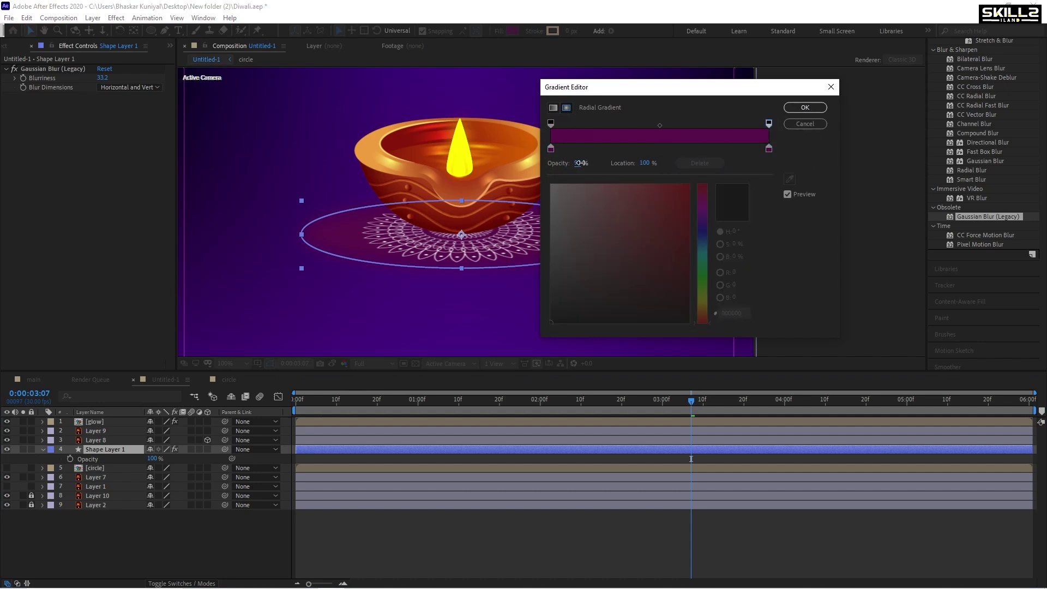
left_click_drag(579, 163, 559, 162)
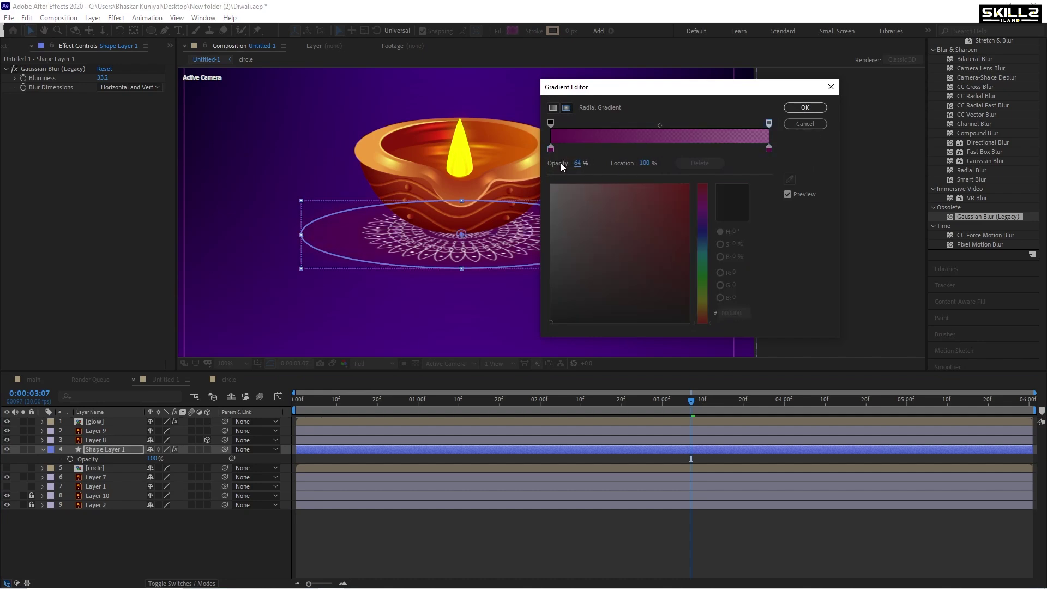
left_click(804, 108)
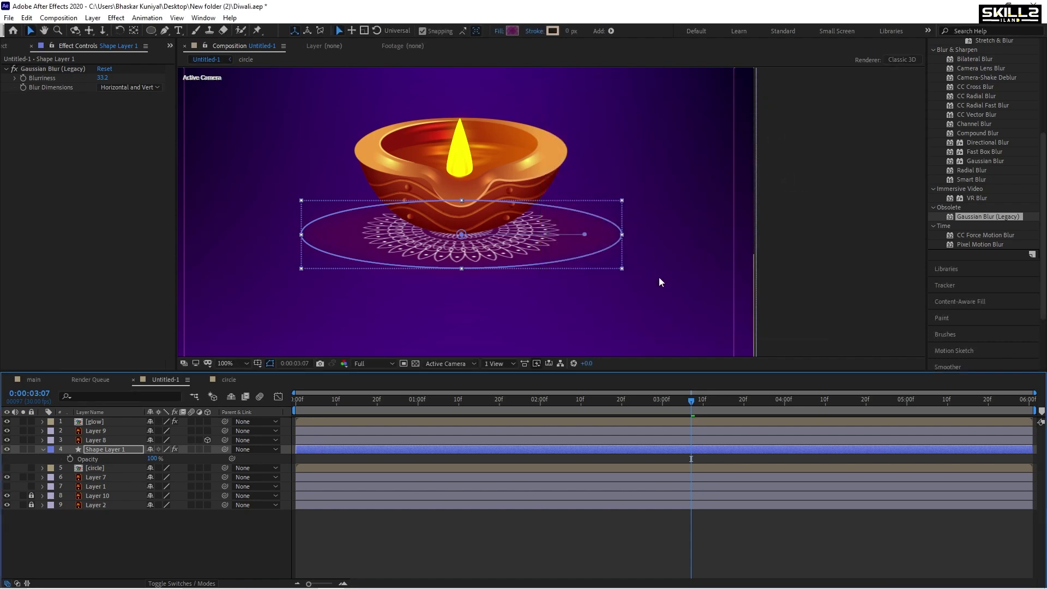
Step: Deselect the ellipse and save the project
left_click(805, 255)
key("ctrl+s")
scroll(462, 249, "down", 2)
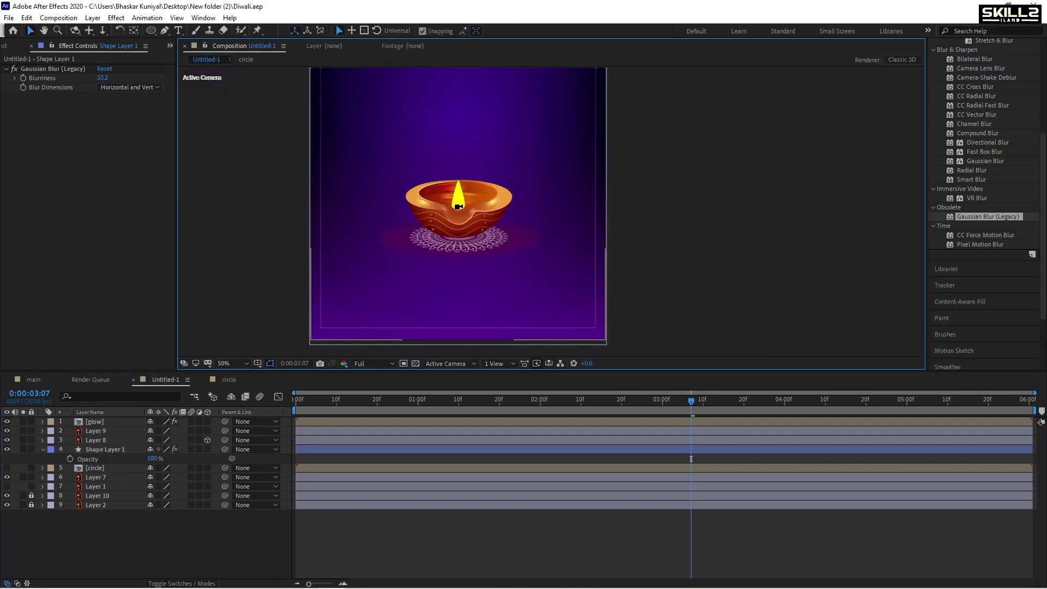
Step: Preview the animation from the start, then select the glow through Shape Layer 1 layers
scroll(458, 206, "up", 2)
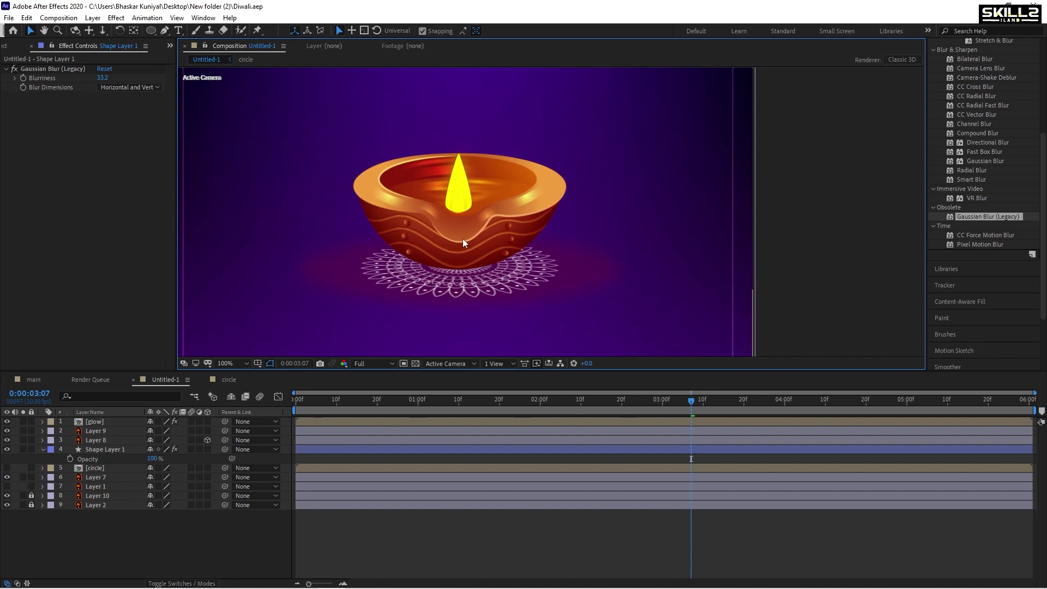
key("Home")
key("space")
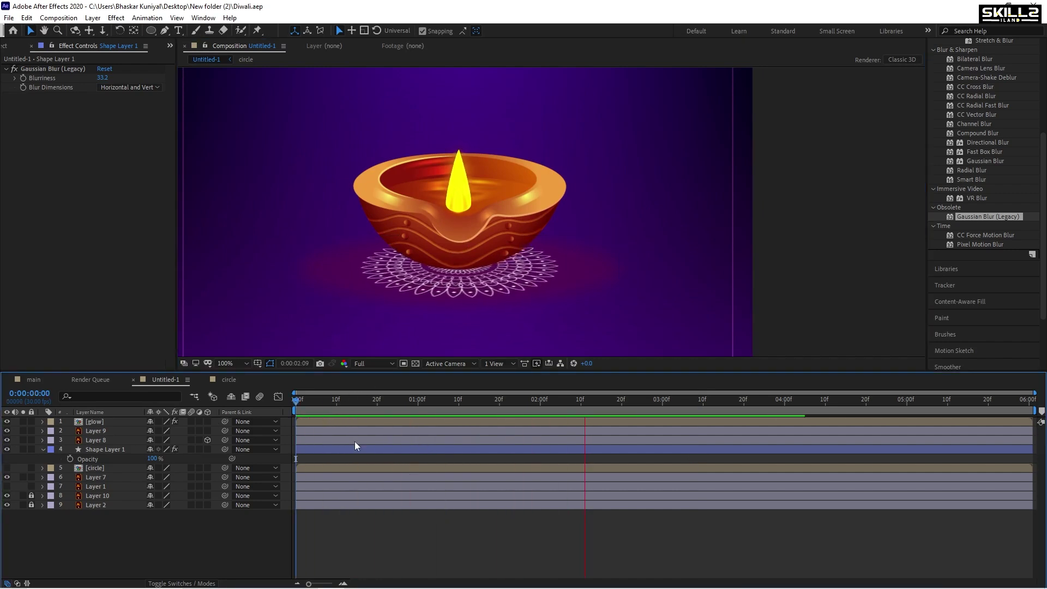
key("space")
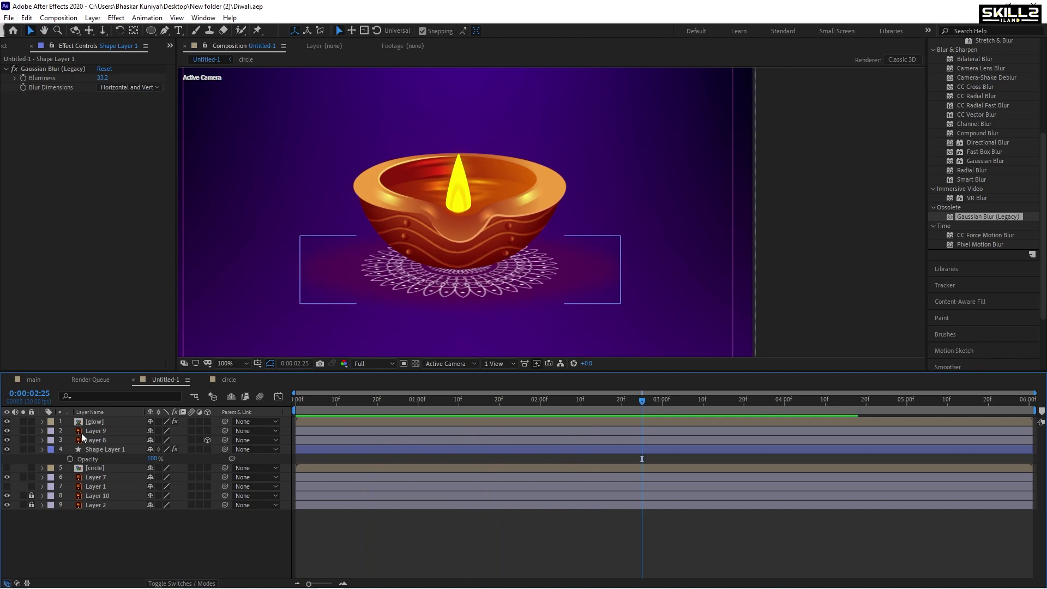
left_click(95, 421)
left_click(101, 450, "shift")
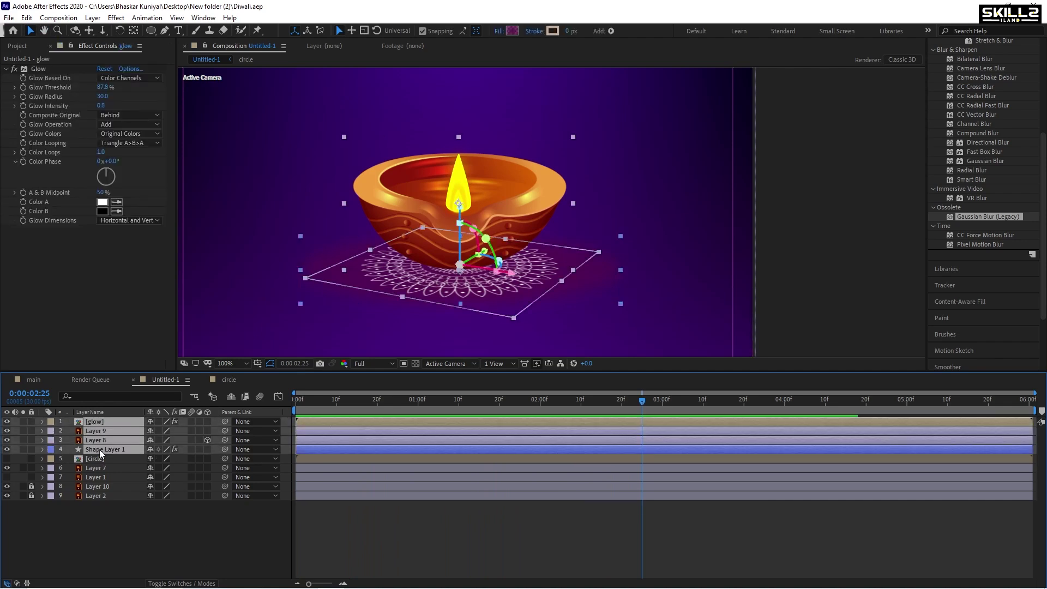
Step: Pre-compose the glow through Shape Layer 1 layers into a composition named 'diya'
left_click(8, 449)
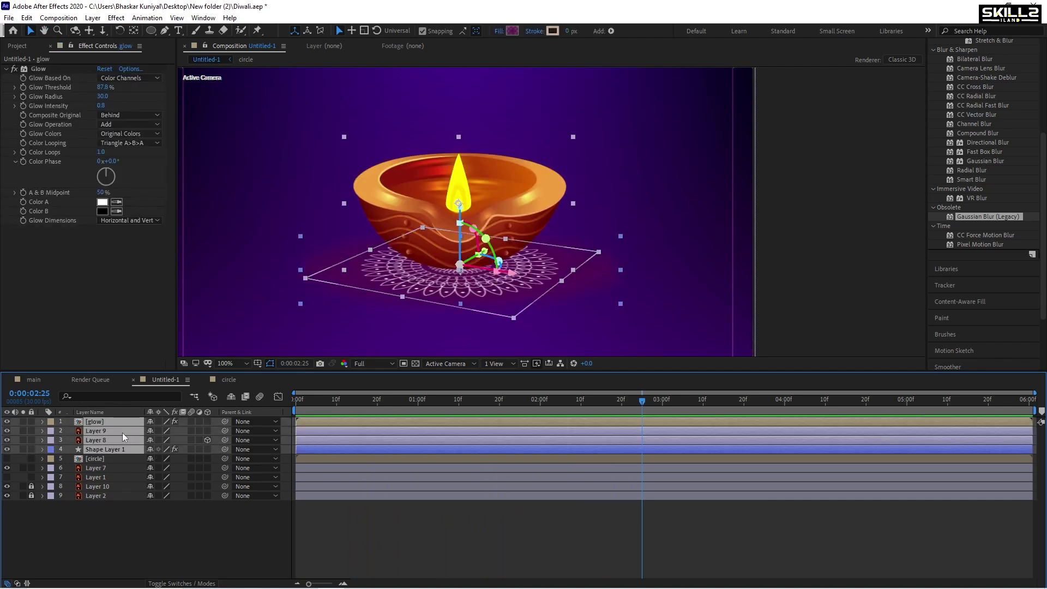
right_click(125, 437)
left_click(159, 372)
type("diya")
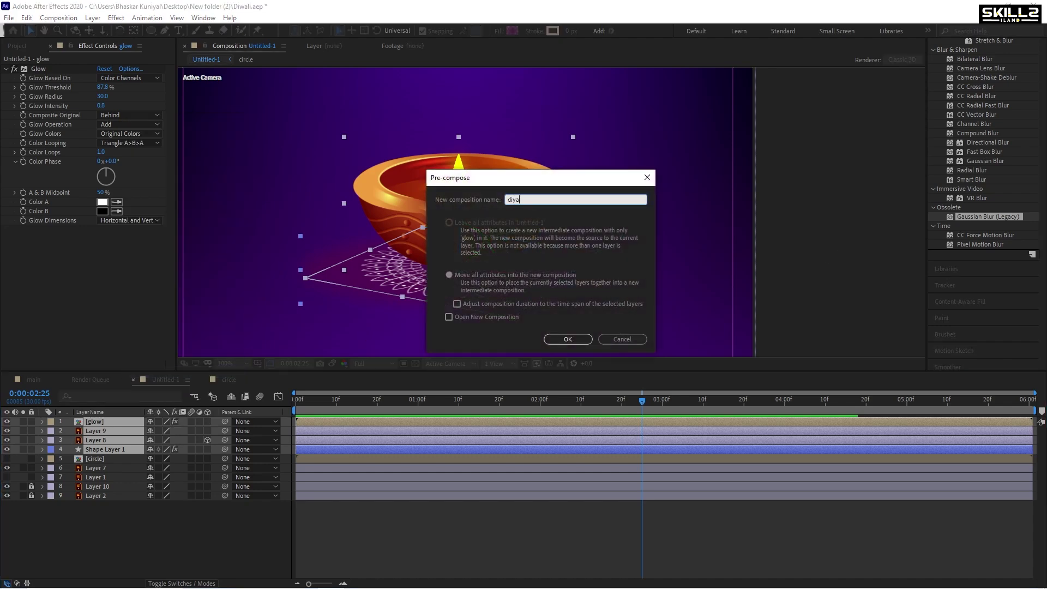
key("Return")
Step: Duplicate the diya layer and move the copy to the left
scroll(395, 234, "down", 2)
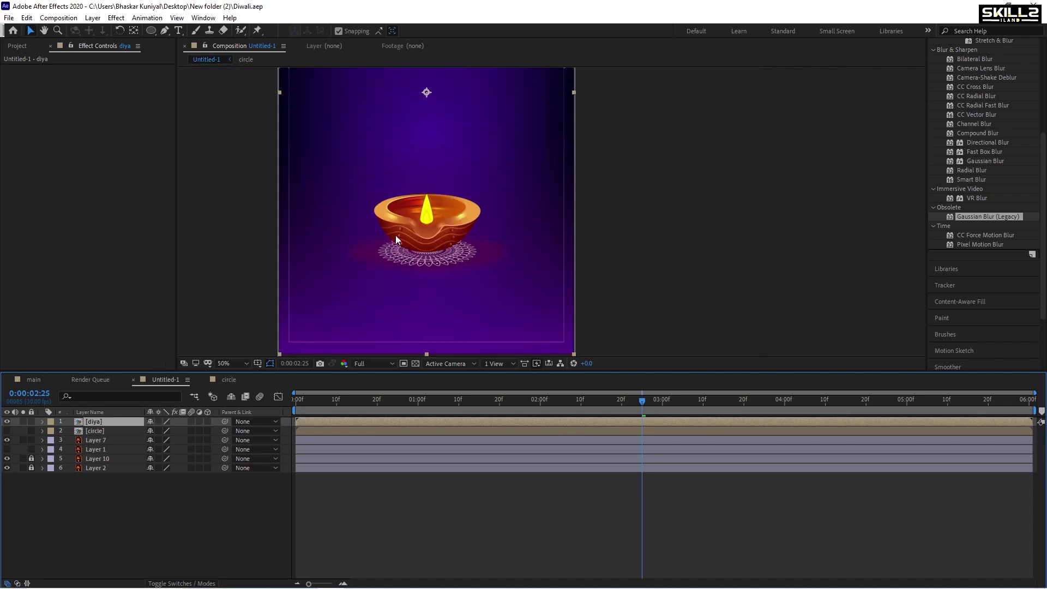
left_click(7, 450)
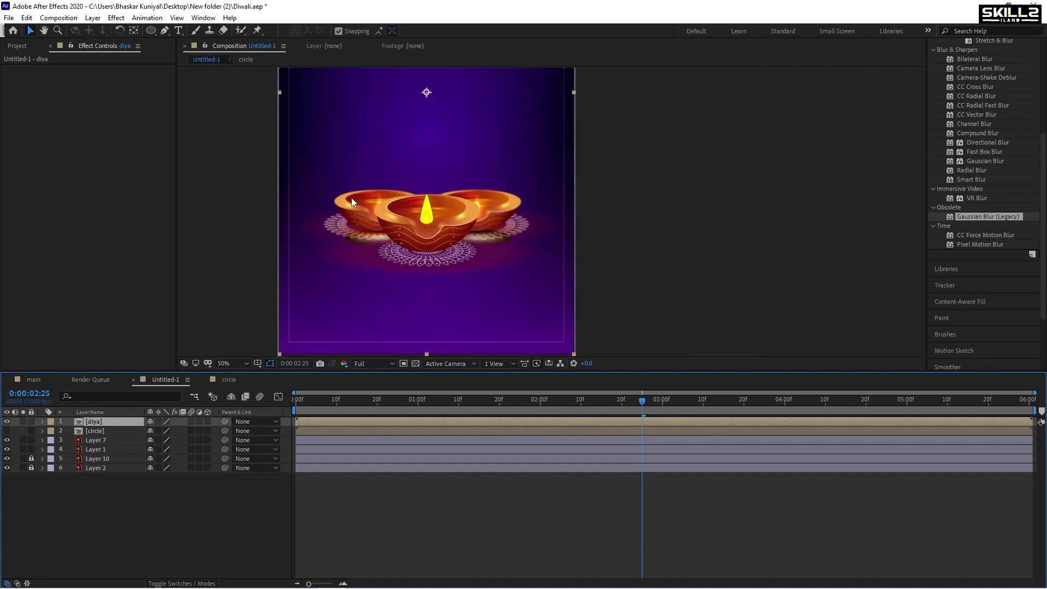
key("ctrl+d")
left_click(103, 429)
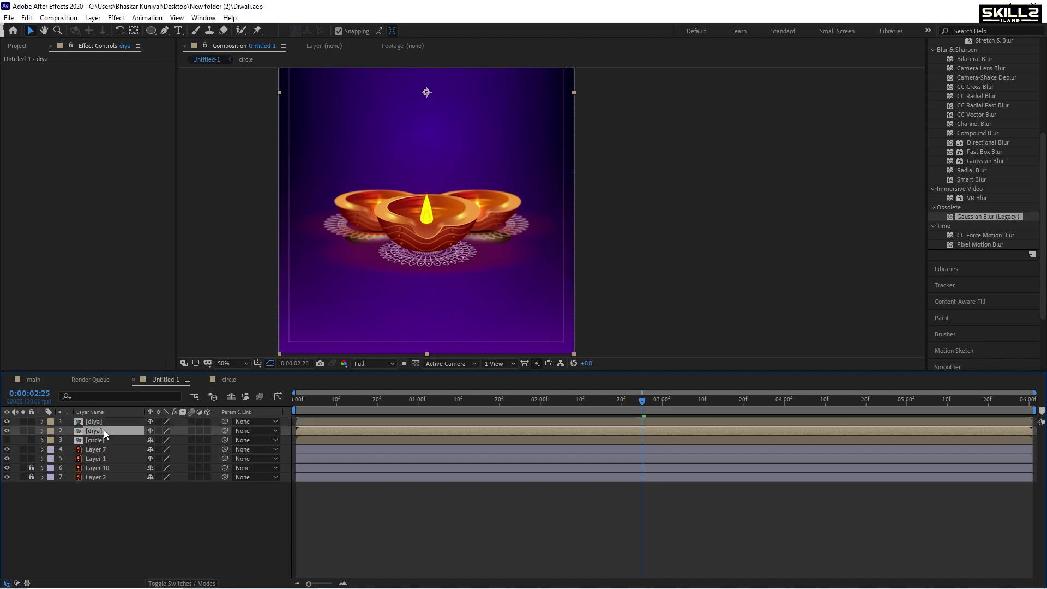
key("shift+Left")
key("shift+Left")
key("shift+Left")
key("shift+Left")
key("shift+Left")
key("shift+Left")
key("shift+Left")
key("shift+Left")
key("shift+Left")
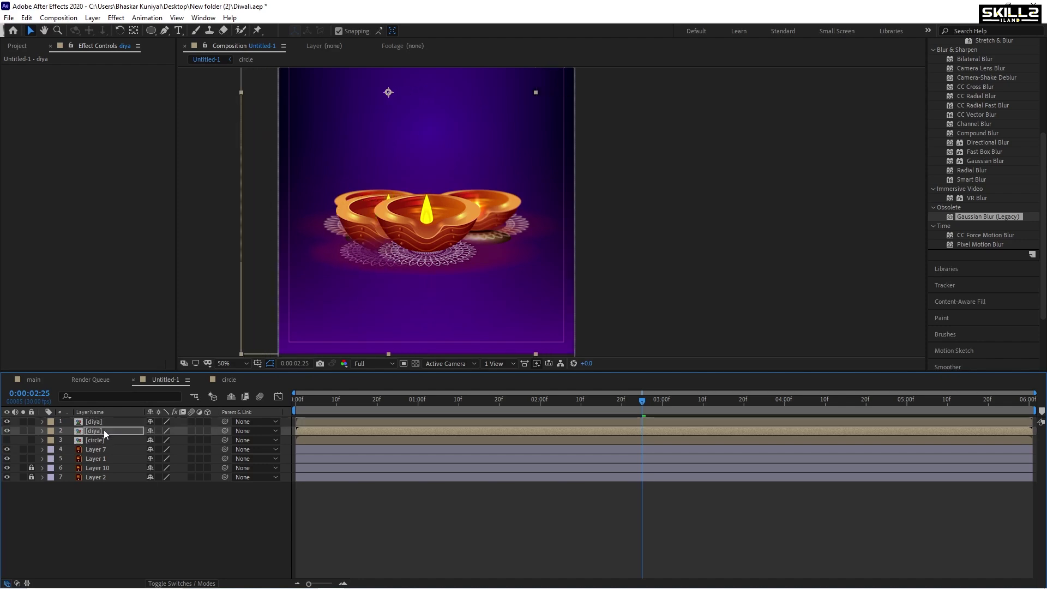
key("shift+Left")
key("shift+Left")
key("shift+Left")
key("shift+Up")
key("shift+Up")
key("shift+Up")
key("shift+Left")
key("shift+Left")
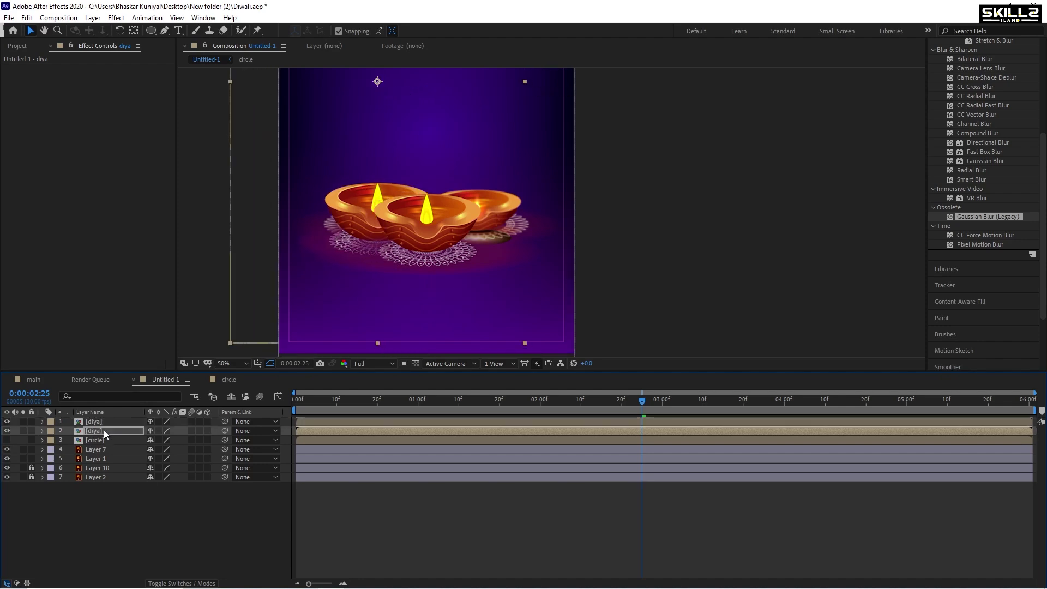
Step: Scale the left diya copy to 86.8% and fine-tune its position
key("s")
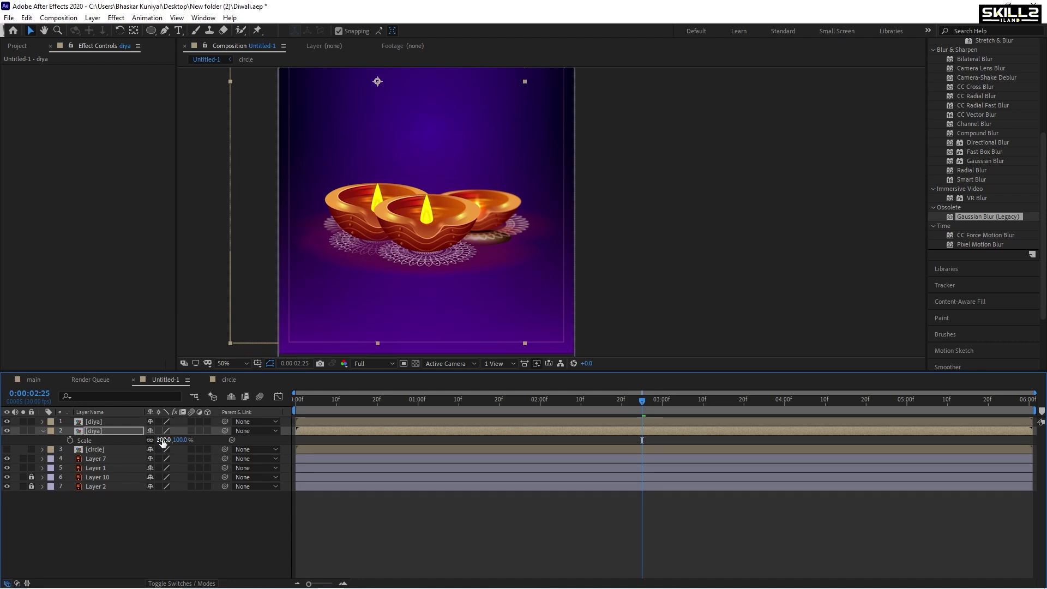
left_click_drag(163, 441, 91, 440)
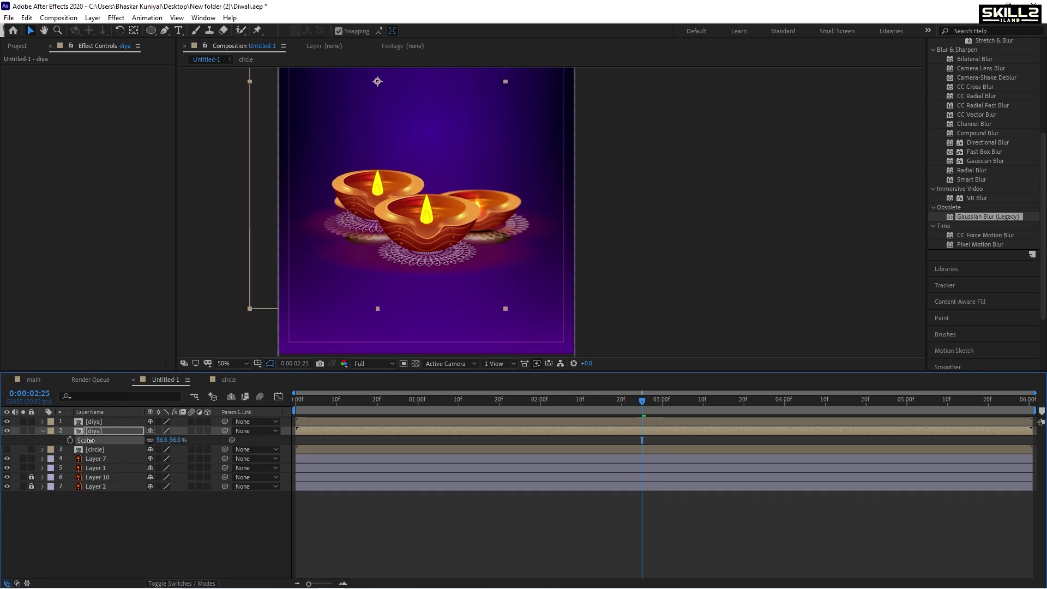
key("shift+Down")
key("shift+Down")
key("shift+Down")
key("shift+Down")
key("shift+Down")
key("shift+Down")
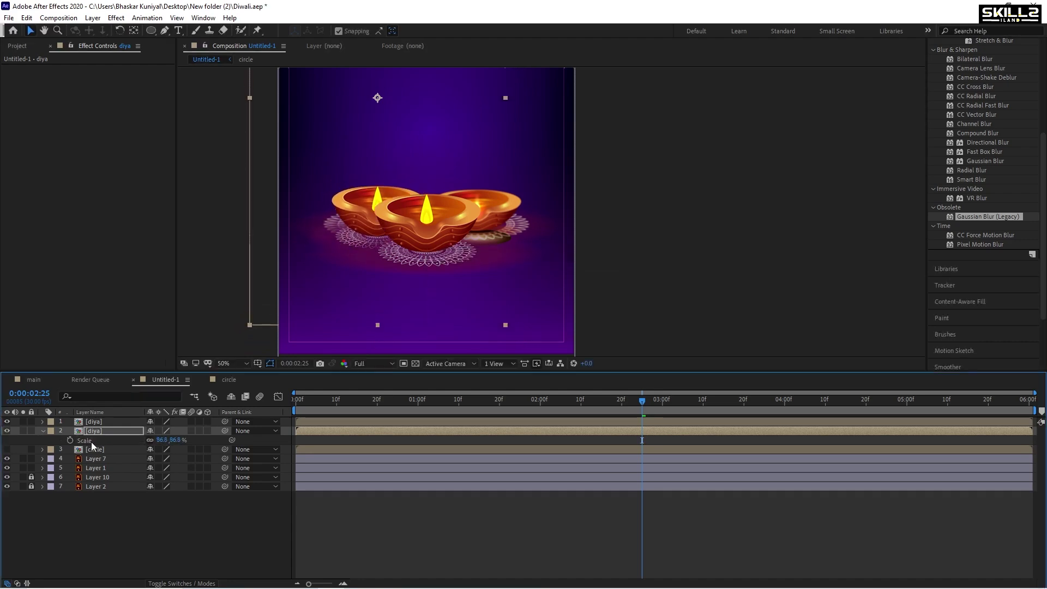
key("shift+Up")
key("shift+Up")
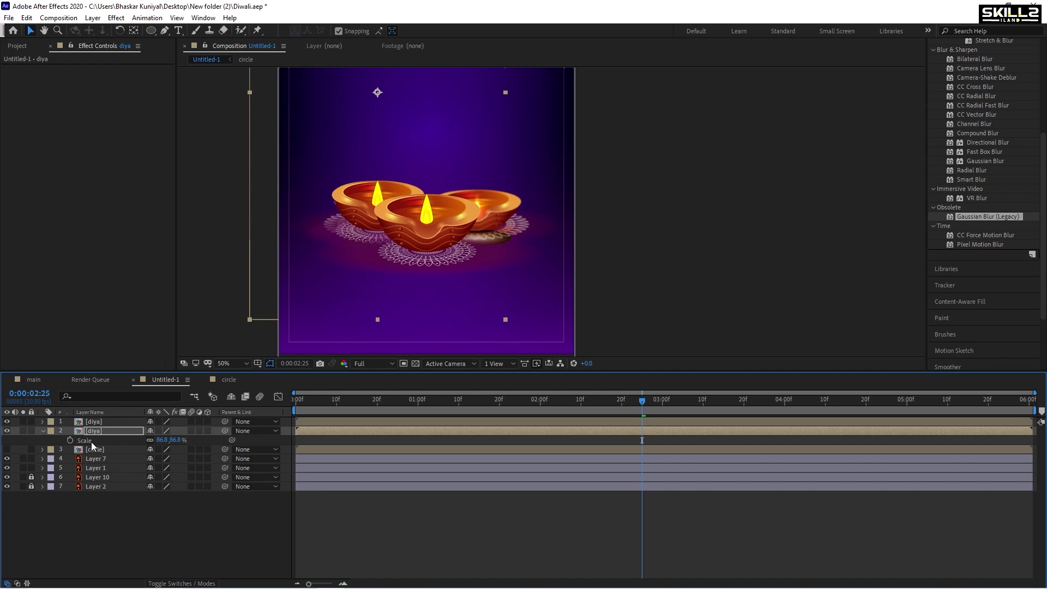
key("shift+Up")
key("shift+Up")
key("shift+Left")
key("shift+Left")
key("shift+Left")
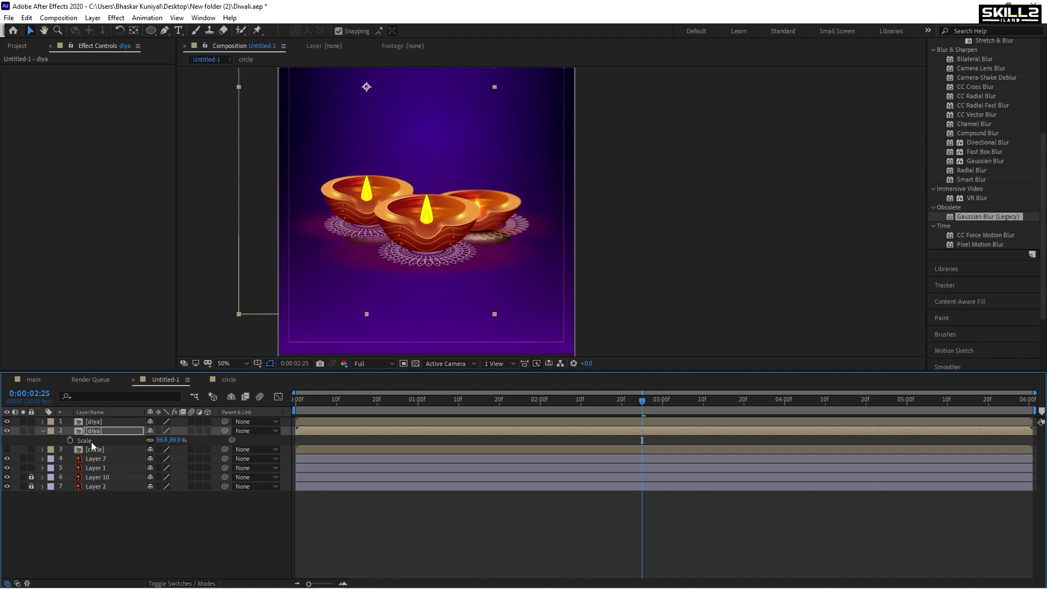
key("shift+Left")
key("Right")
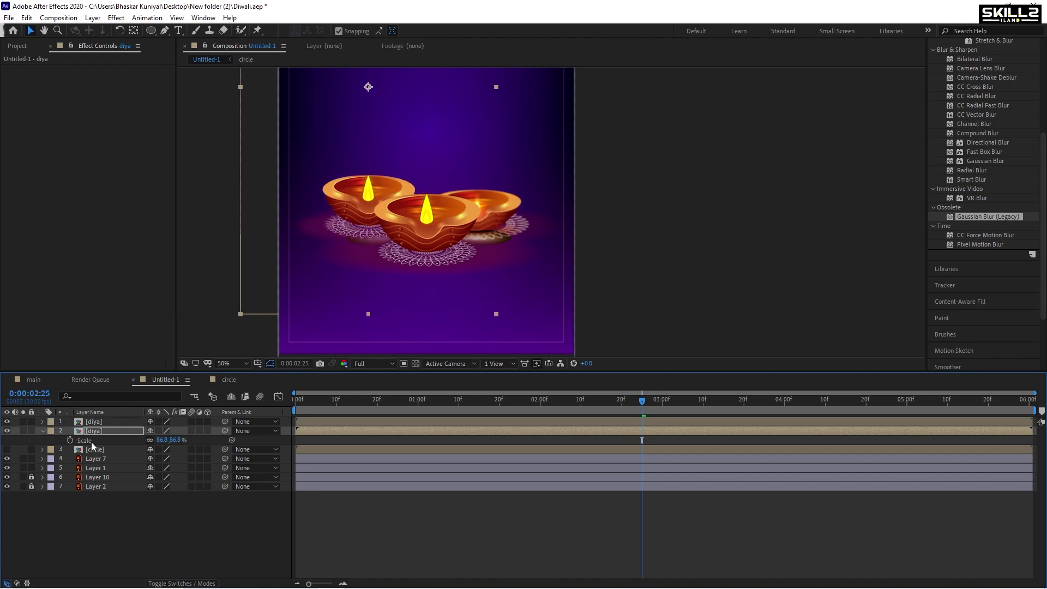
Step: Duplicate the smaller diya and place the new copy on the right
left_click(100, 430)
key("ctrl+d")
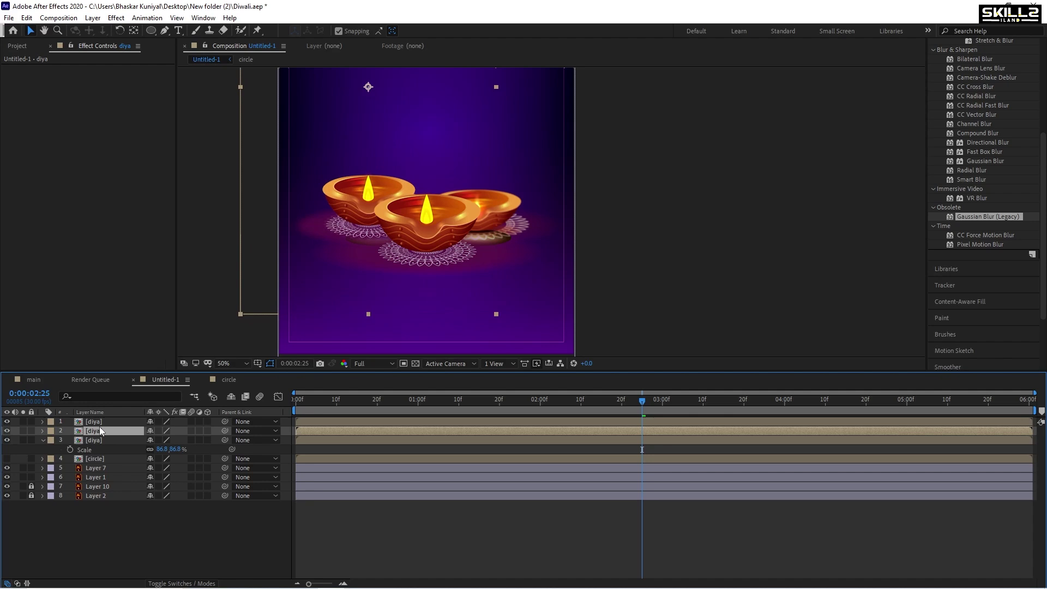
key("shift+Right")
key("shift+Right")
key("shift+Right")
key("shift+Right")
key("shift+Right")
key("shift+Right")
key("shift+Right")
key("shift+Right")
key("shift+Right")
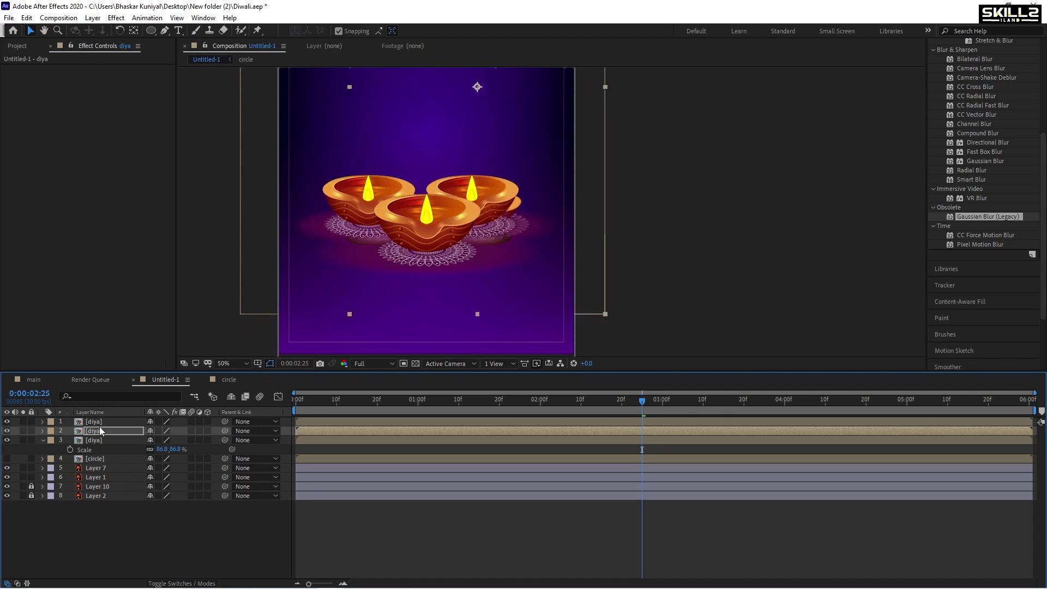
key("shift+Right")
key("shift+Right")
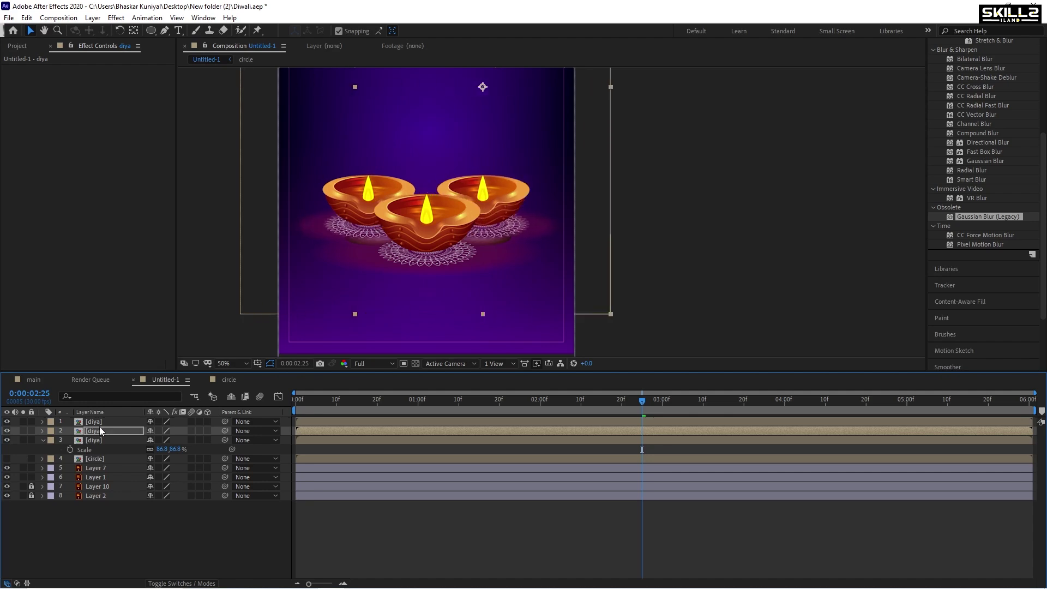
key("shift+Left")
key("shift+Left")
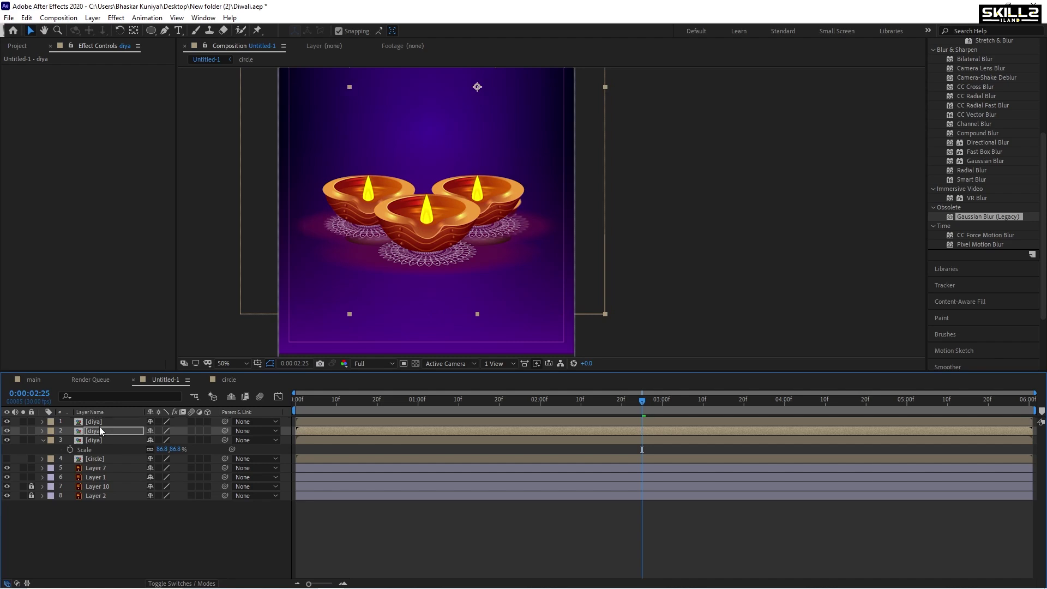
key("Right")
key("Right")
key("Right")
key("Right")
key("Right")
key("Right")
key("Right")
key("Right")
Step: Save the project and preview the three diyas
key("ctrl+s")
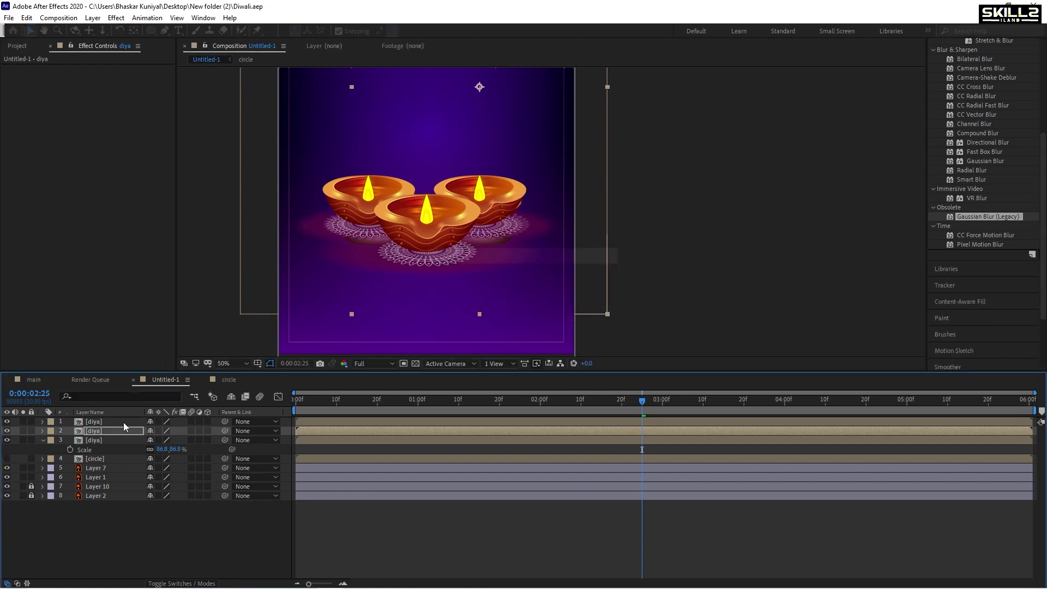
key("space")
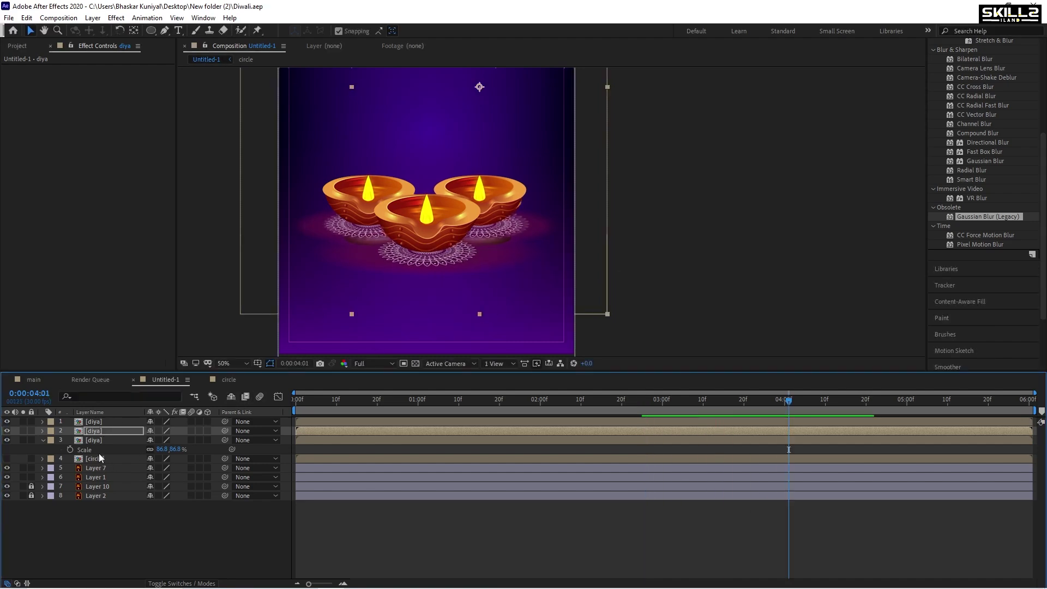
left_click(90, 458)
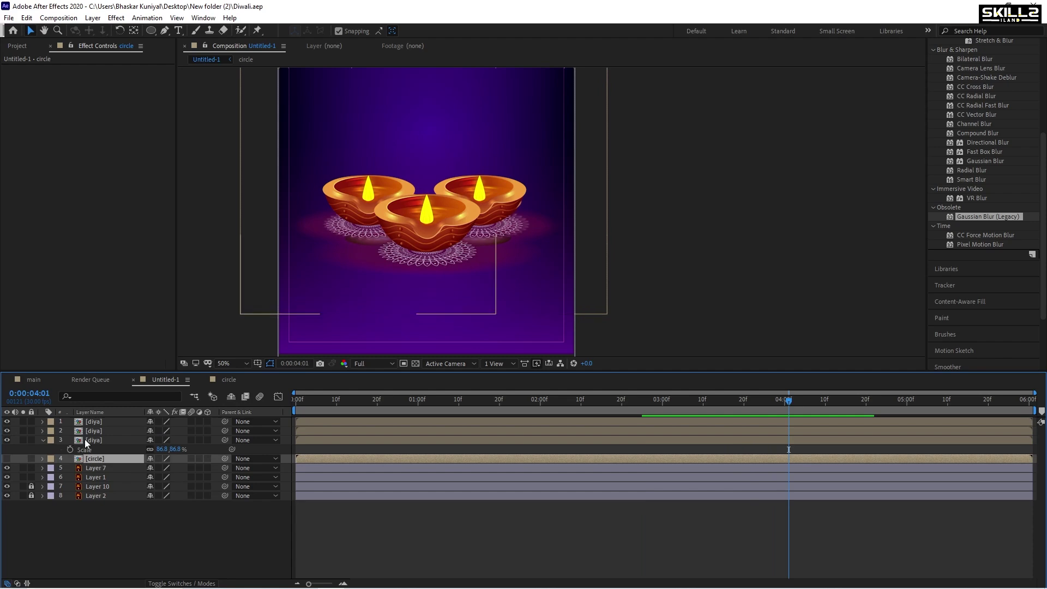
Step: Hide Layer 1 and show the circle layer's gold 'HAPPY DIWALI' mandala title
left_click(43, 440)
left_click(94, 459)
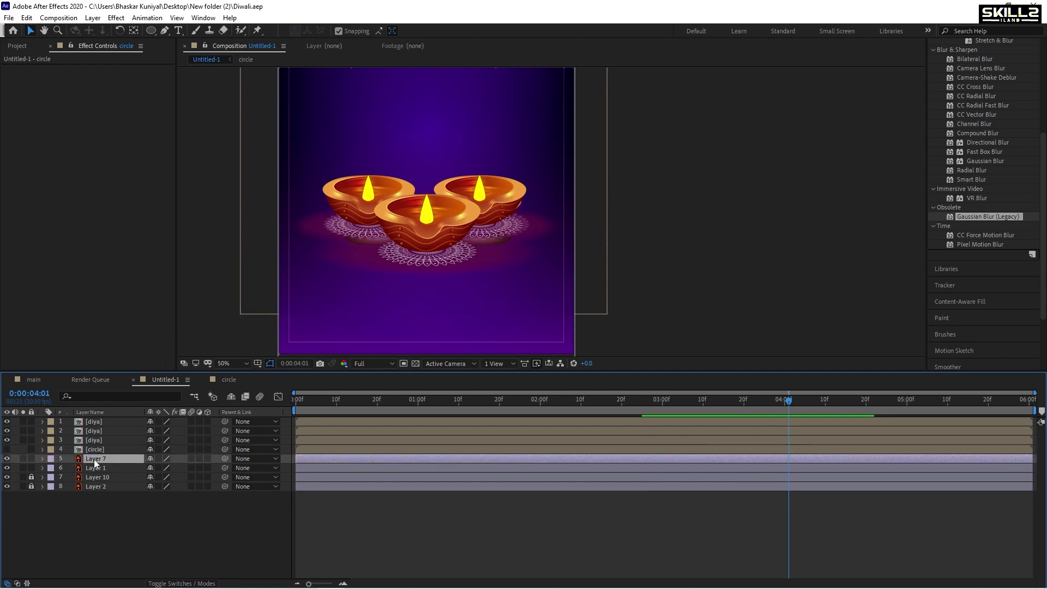
left_click(7, 468)
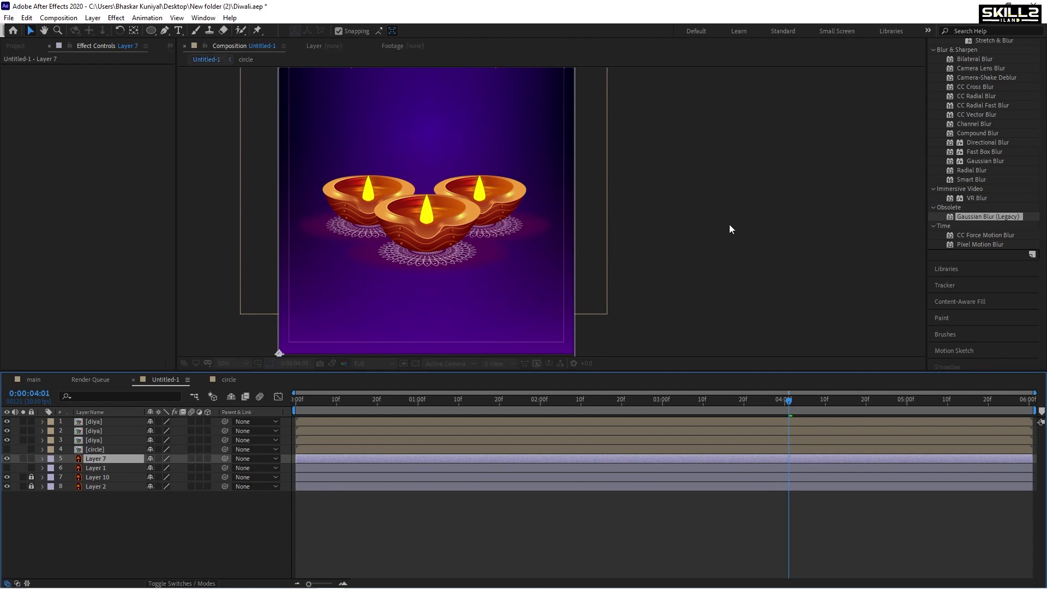
scroll(463, 267, "down", 2)
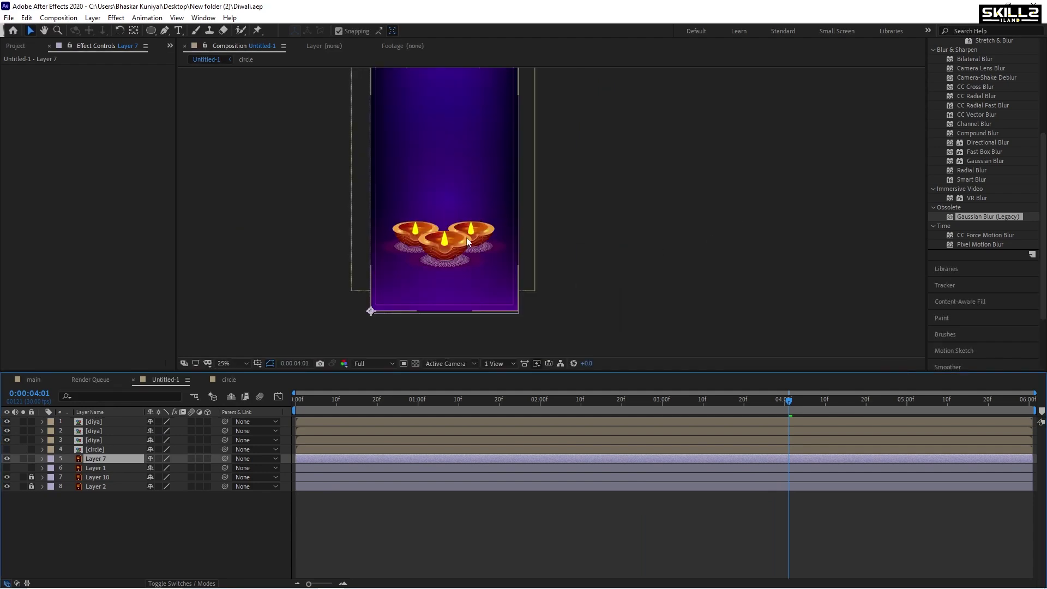
left_click(8, 449)
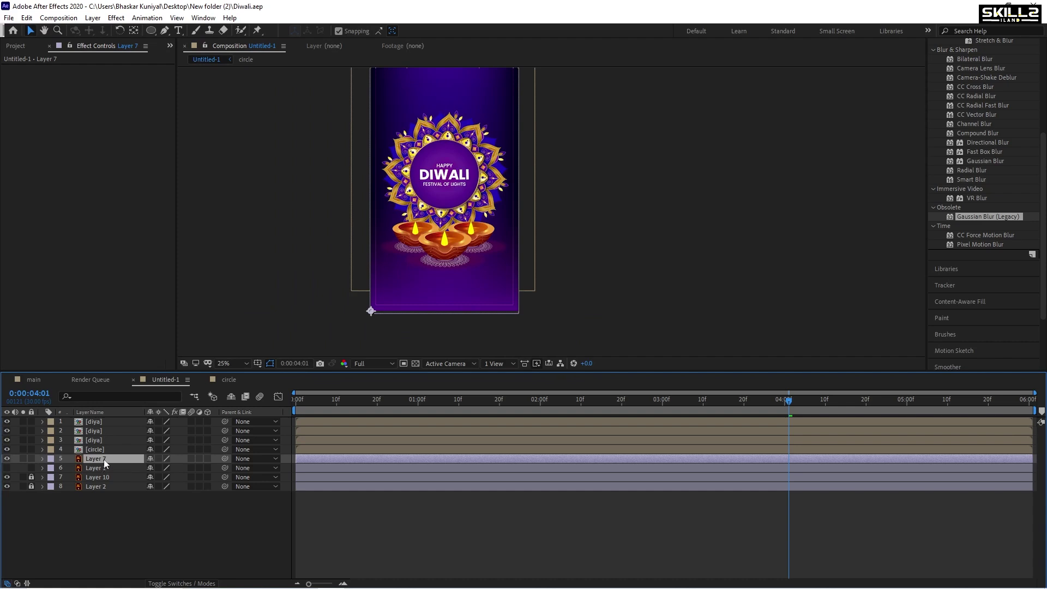
left_click(413, 217)
scroll(413, 217, "up", 1)
scroll(413, 217, "down", 1)
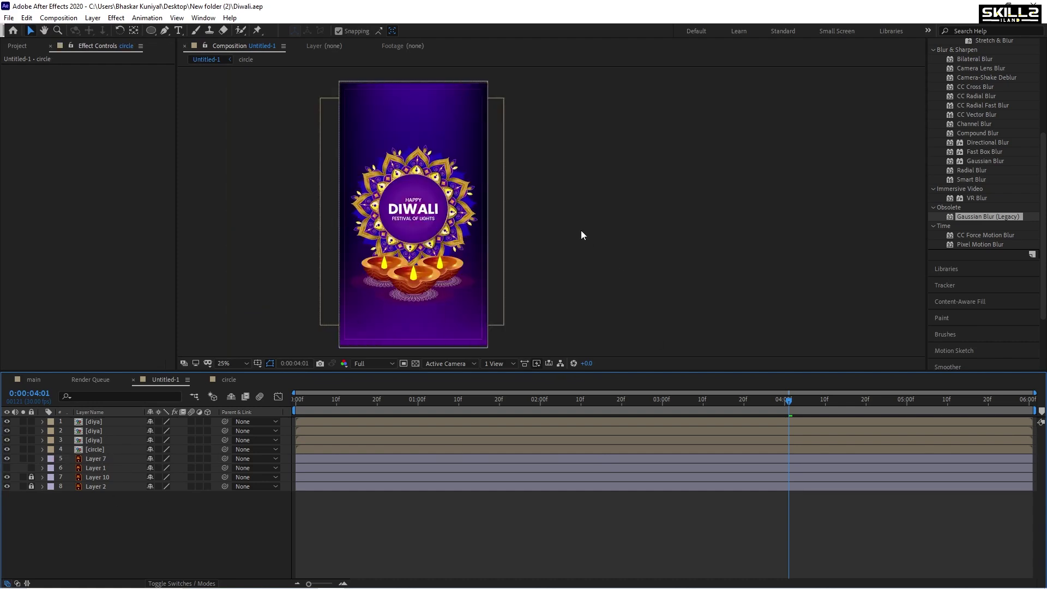
Step: Open the Pexels website in a new browser tab
mouse_move(254, 587)
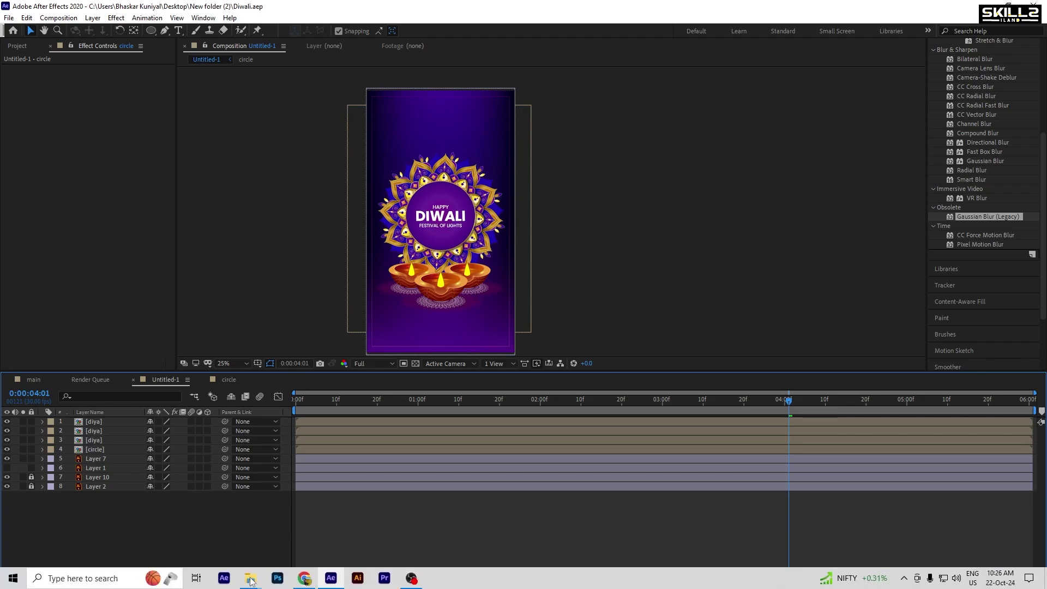
left_click(304, 579)
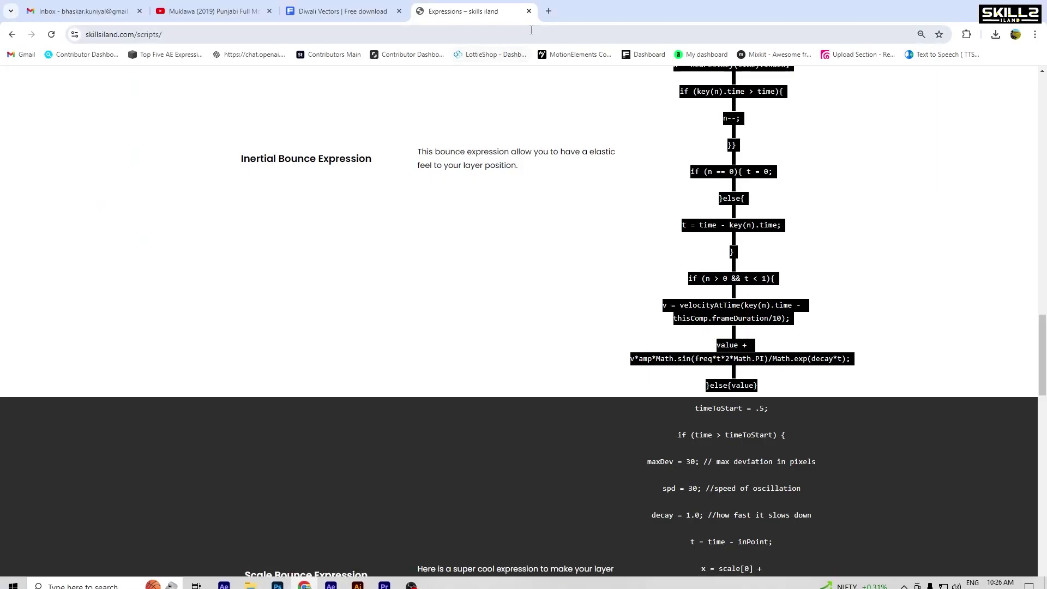
key("ctrl+t")
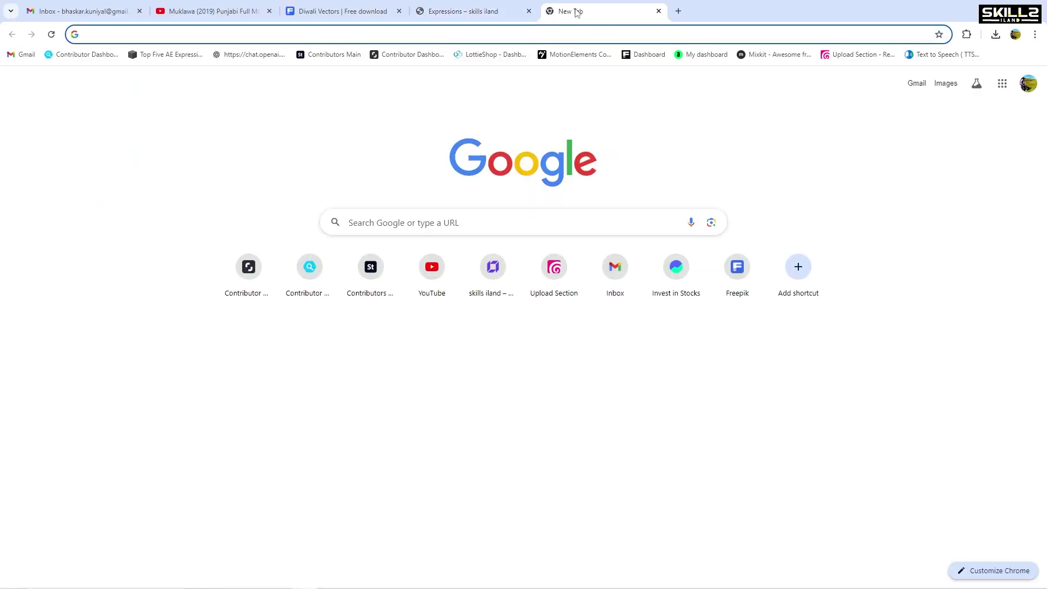
type("pexel")
key("Return")
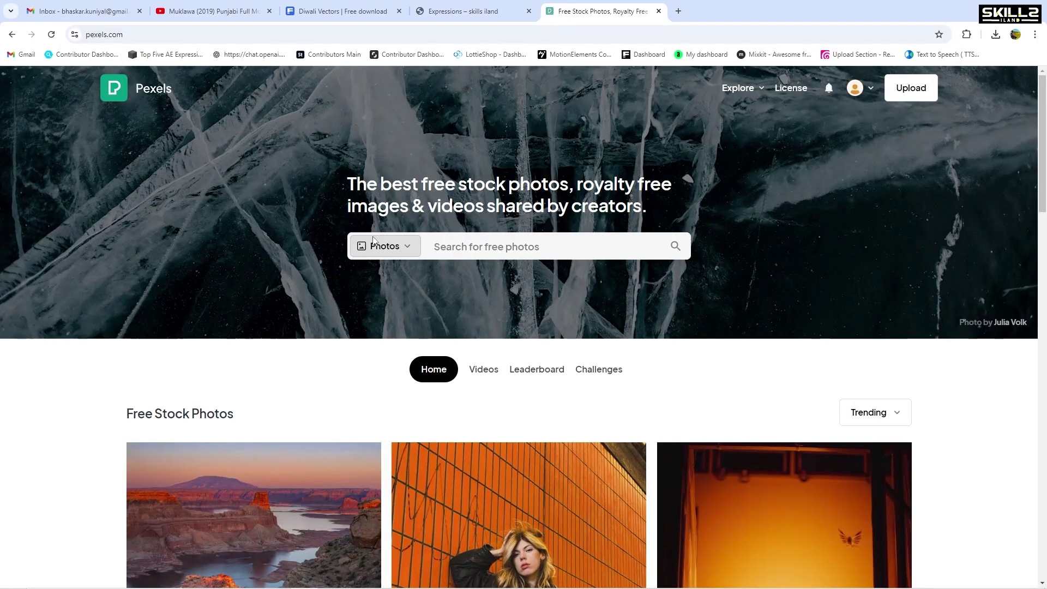
Step: Search Pexels videos for 'particle'
left_click(384, 246)
left_click(398, 296)
left_click(500, 252)
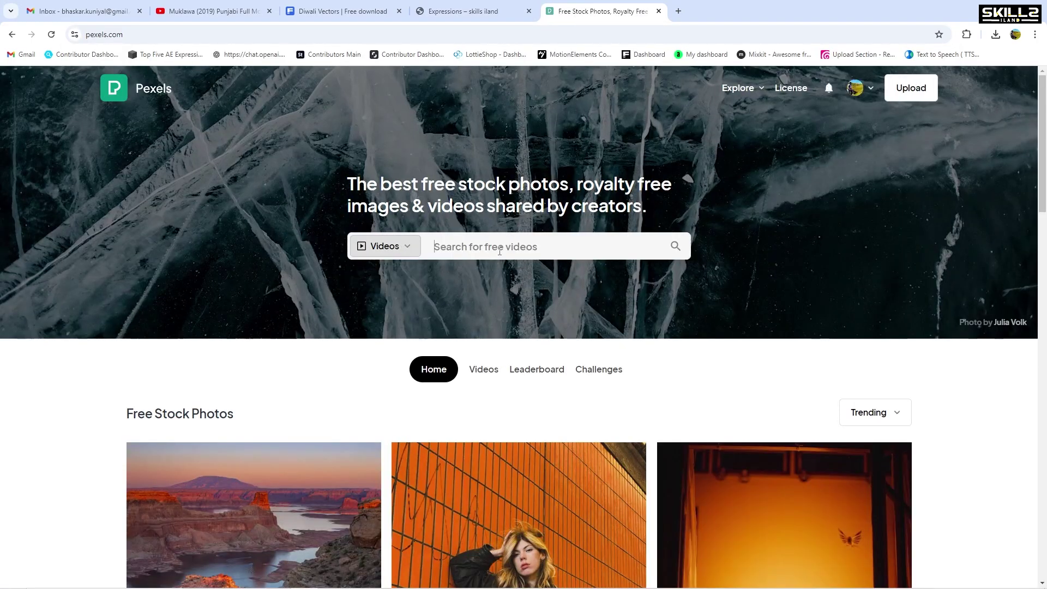
left_click(499, 251)
type("part")
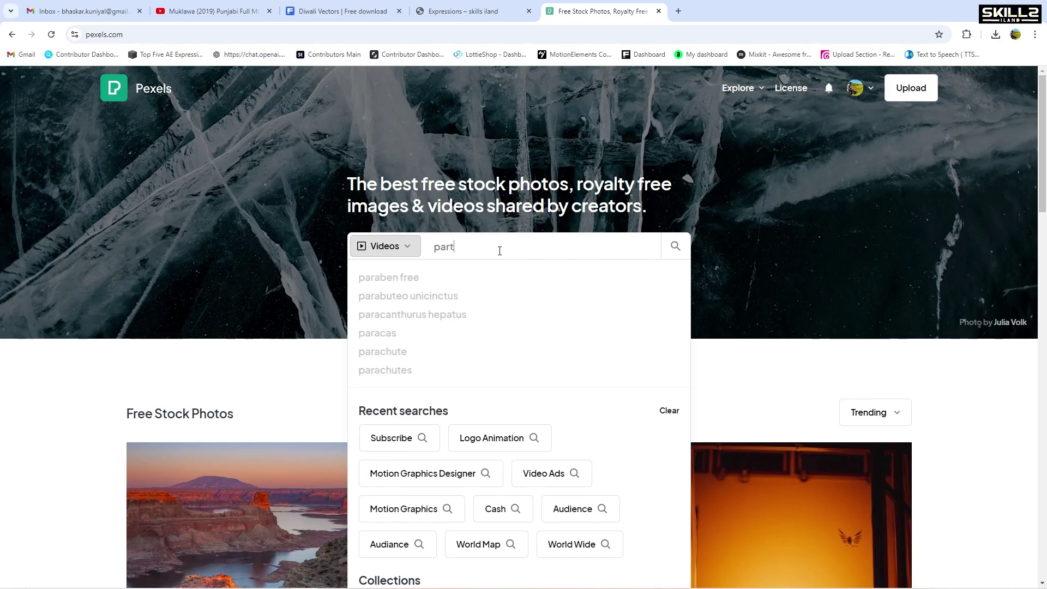
type("icle")
key("Return")
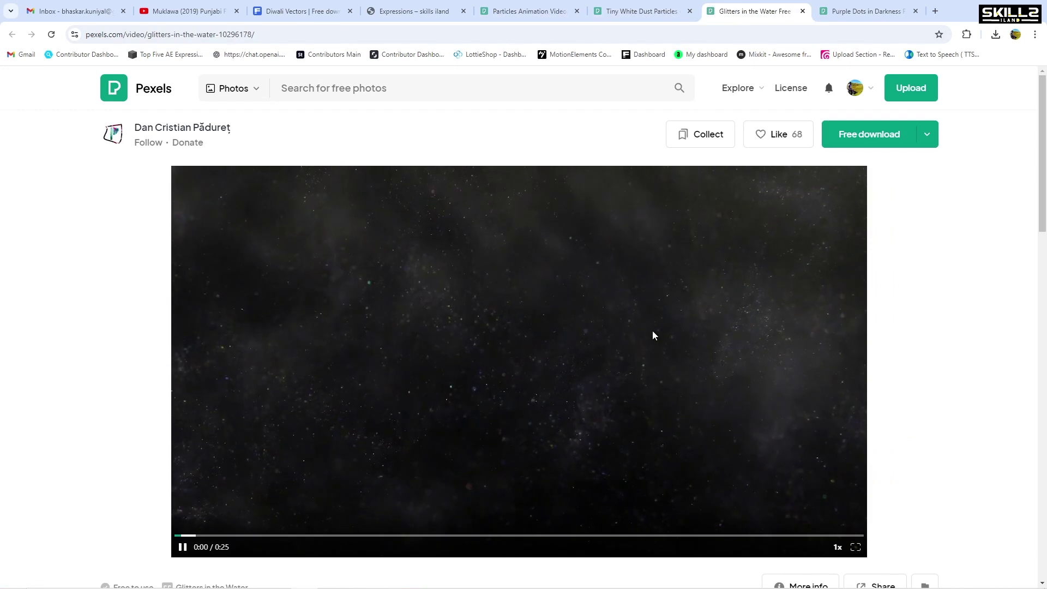
Step: Download Tiny White Dust Particles in Full HD and close its tab
key("ctrl+Tab")
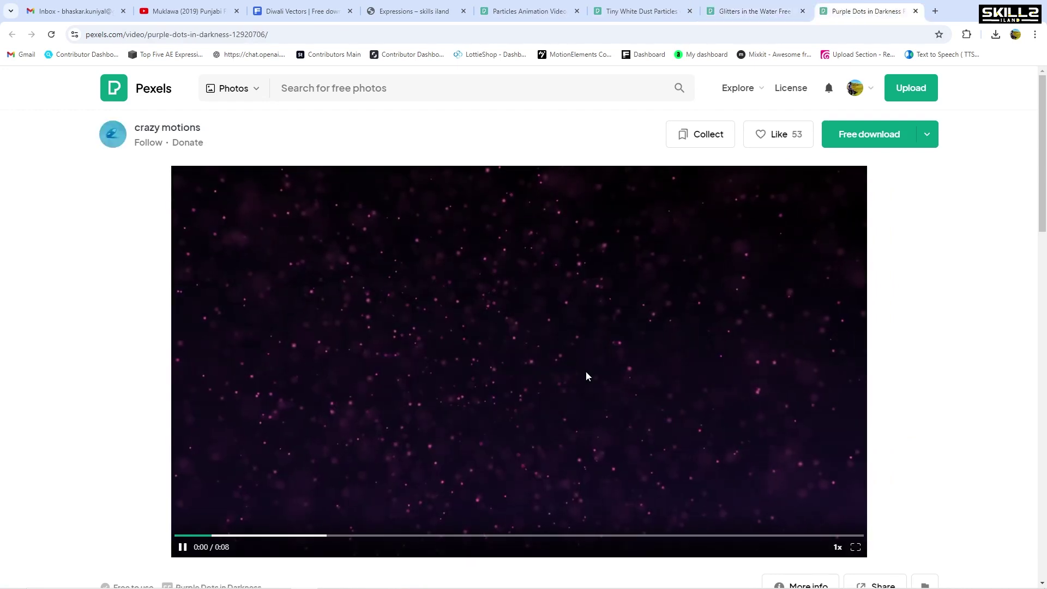
left_click(640, 11)
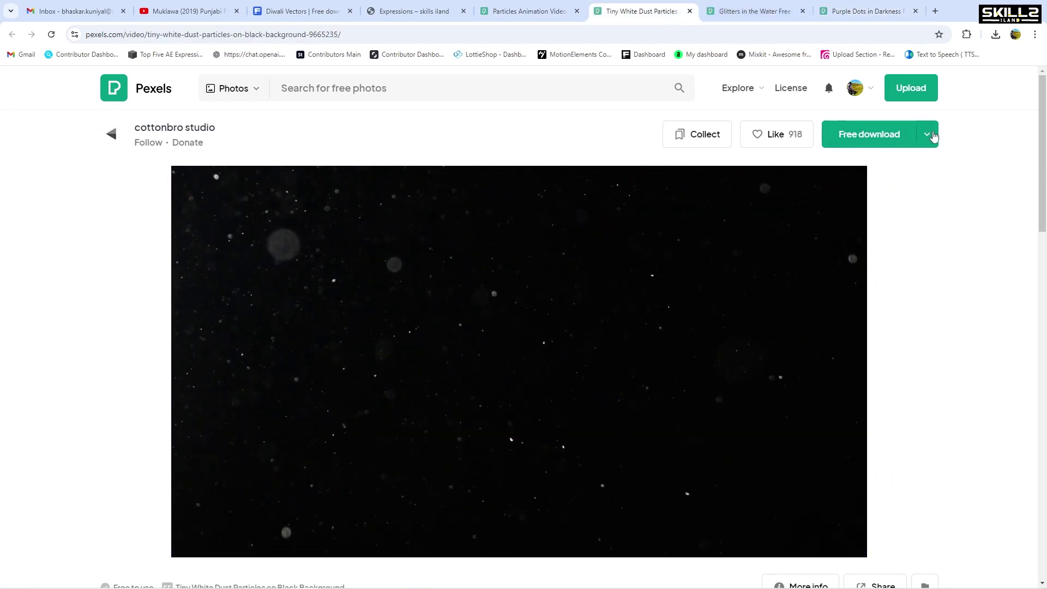
left_click(927, 134)
left_click(844, 319)
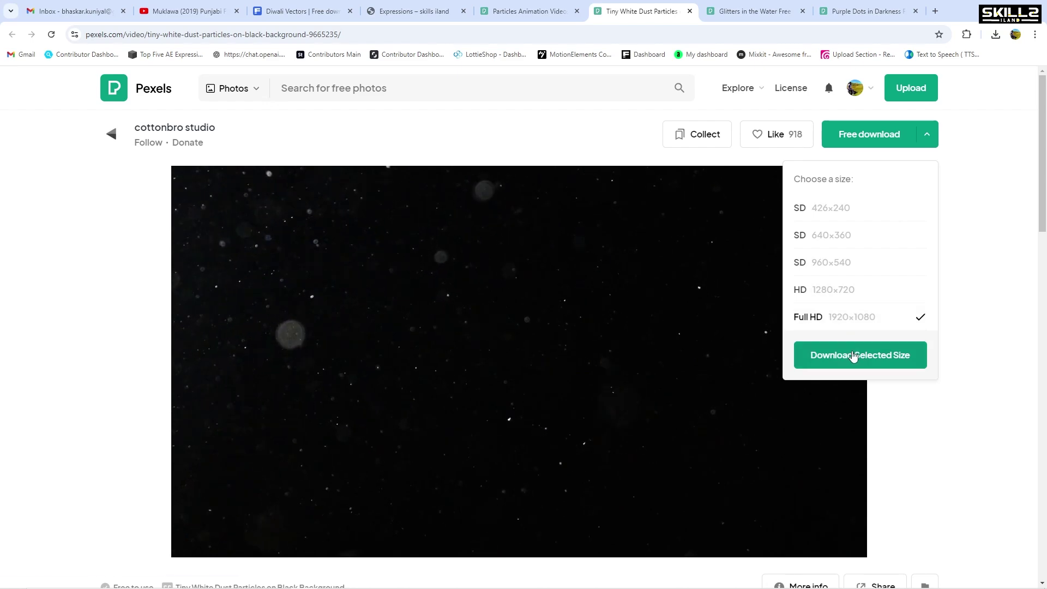
left_click(860, 355)
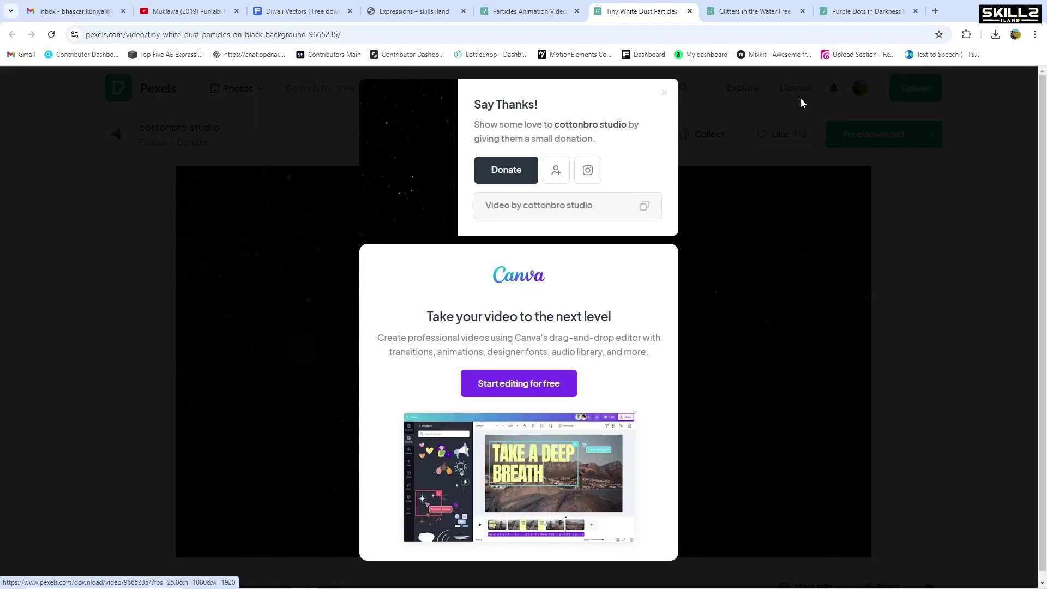
left_click(704, 13)
Step: Download Glitters in the Water and Purple Dots in Darkness in Full HD, closing both tabs
left_click(927, 137)
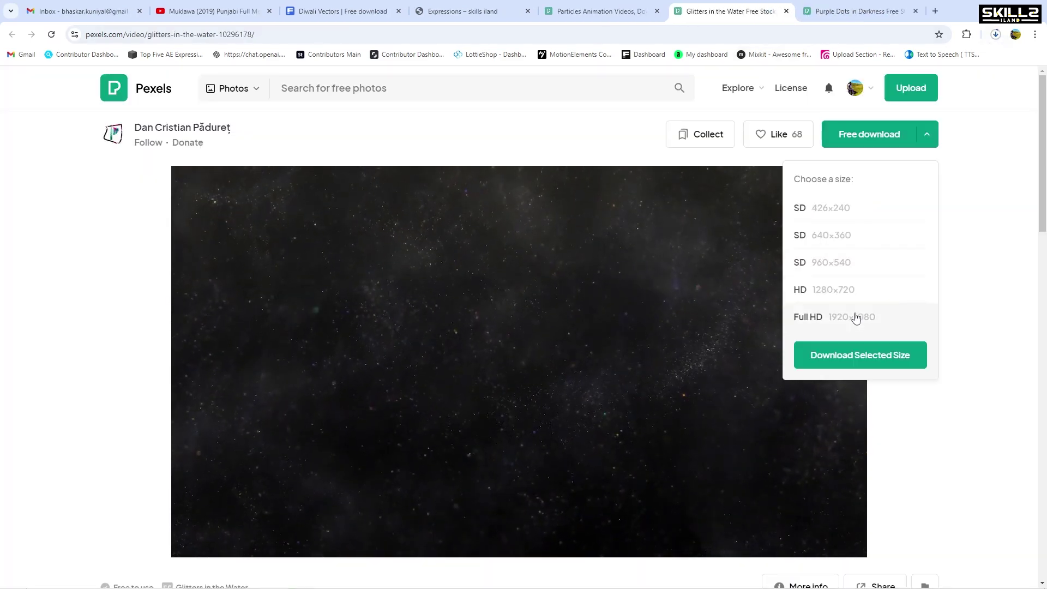
left_click(857, 317)
left_click(859, 355)
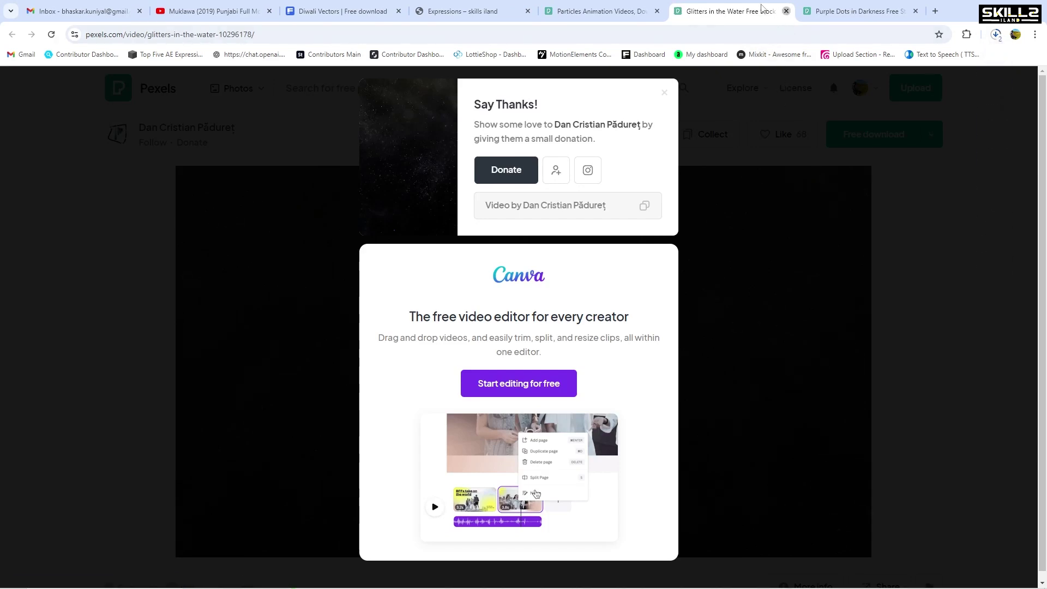
left_click(786, 11)
left_click(926, 136)
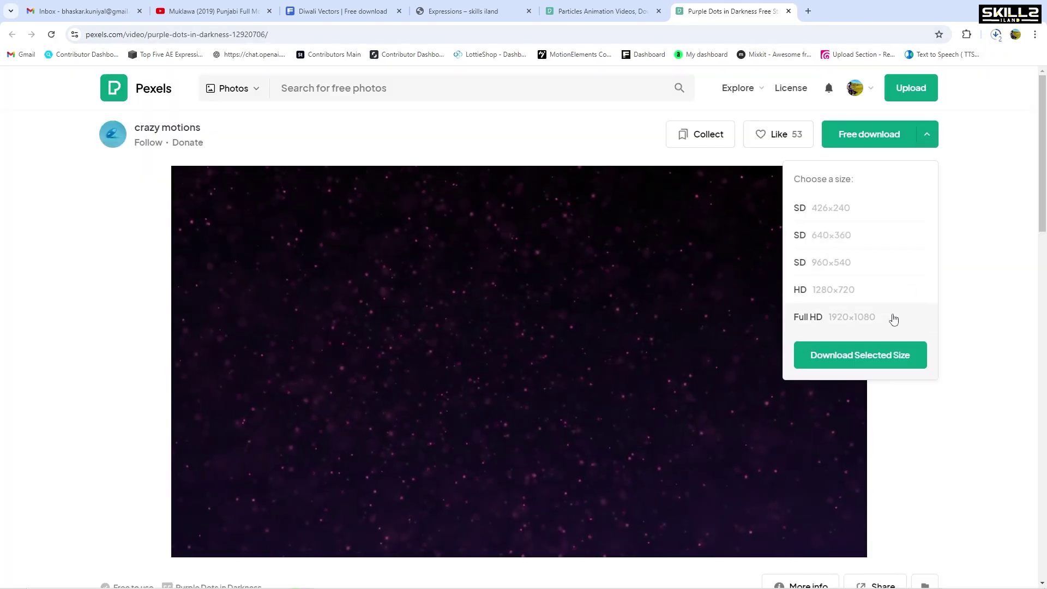
left_click(868, 323)
left_click(860, 355)
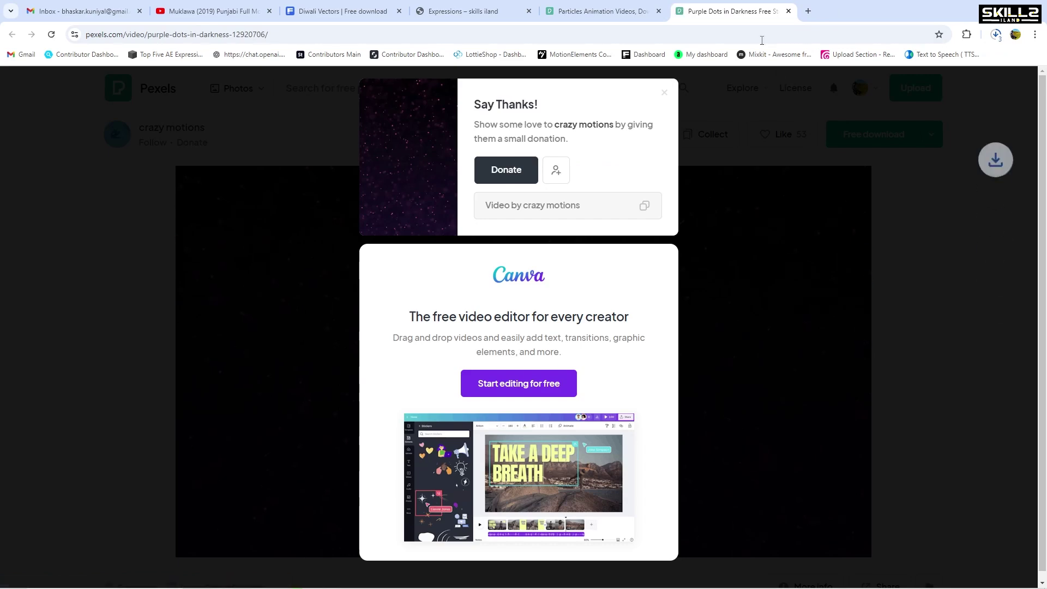
left_click(789, 11)
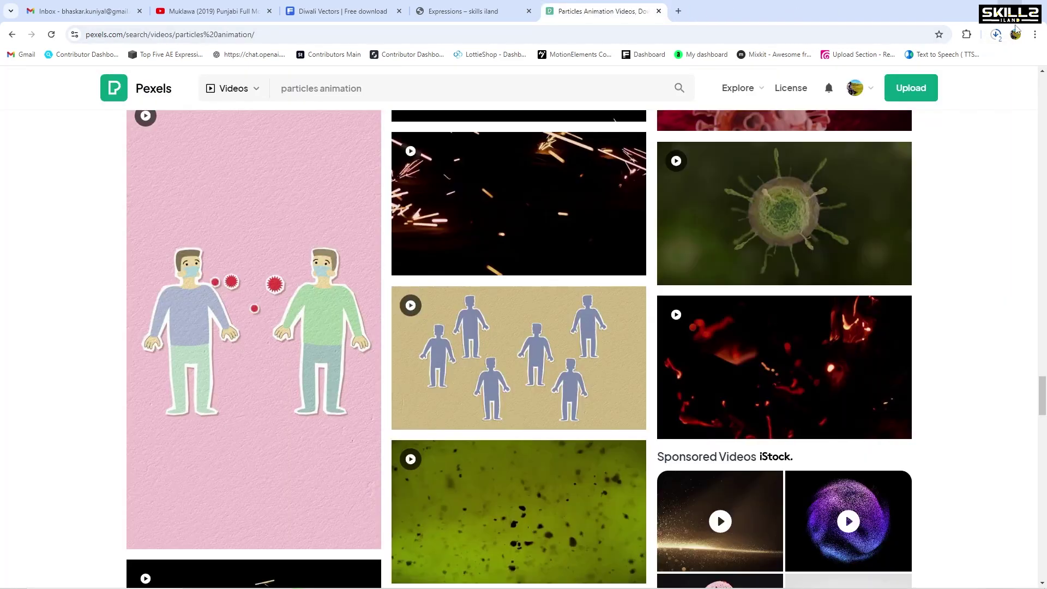
Step: Drag the three downloaded particle MP4s from the Downloads folder into the After Effects Project panel
left_click(659, 11)
key("alt+Tab")
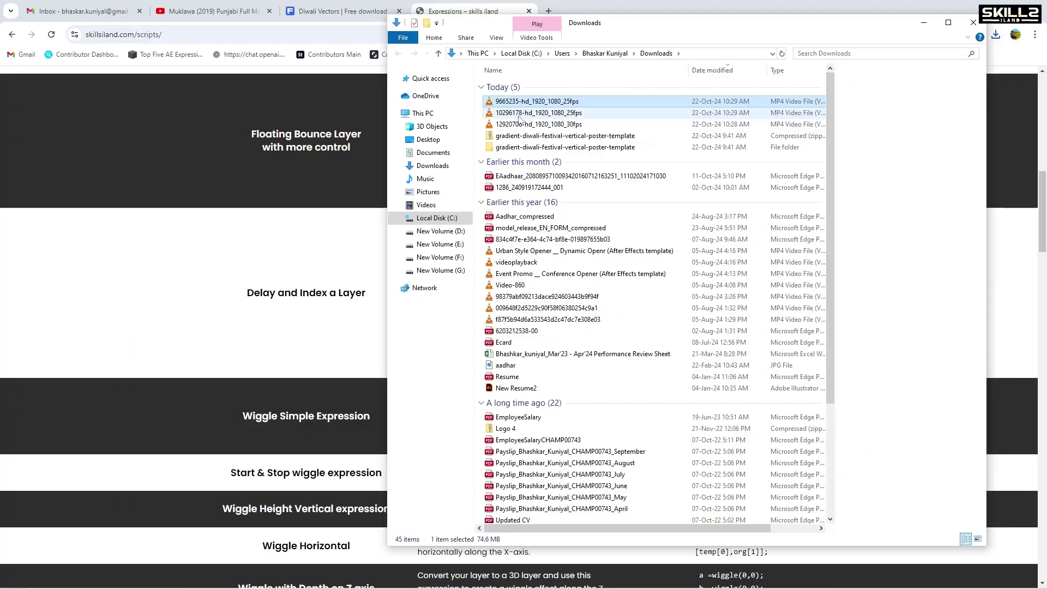
left_click(540, 124, "shift")
key("alt+Tab")
mouse_move(600, 111)
left_mouse_down()
mouse_move(606, 135)
mouse_move(89, 235)
mouse_move(16, 47)
mouse_move(86, 283)
left_mouse_up()
key("alt+Tab")
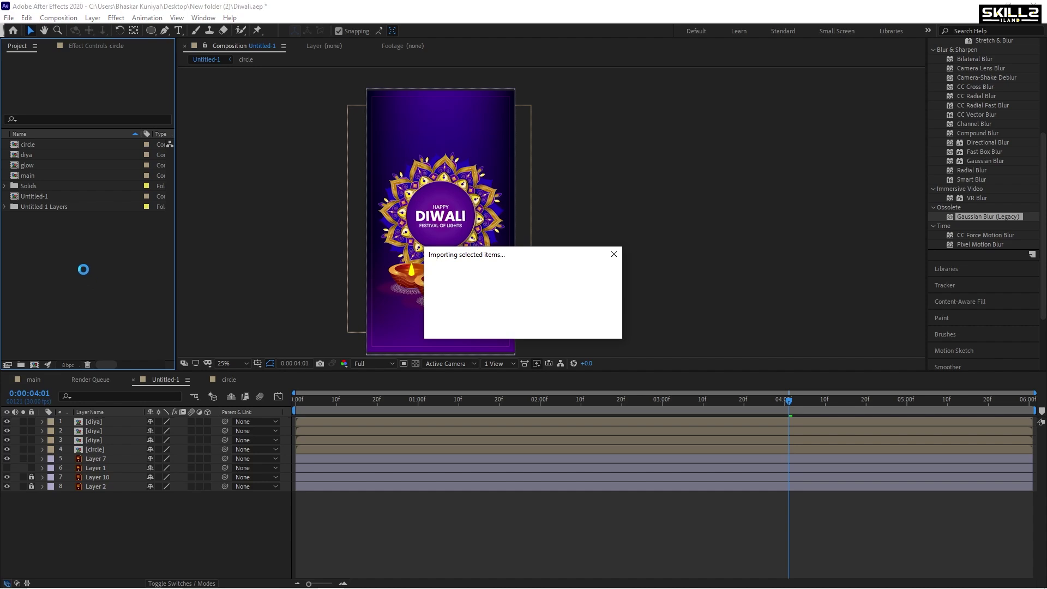
Step: Compare the three clips, then add the 9665235 dust particle clip to the poster timeline beneath Layer 1
left_click(45, 251)
left_click(85, 164)
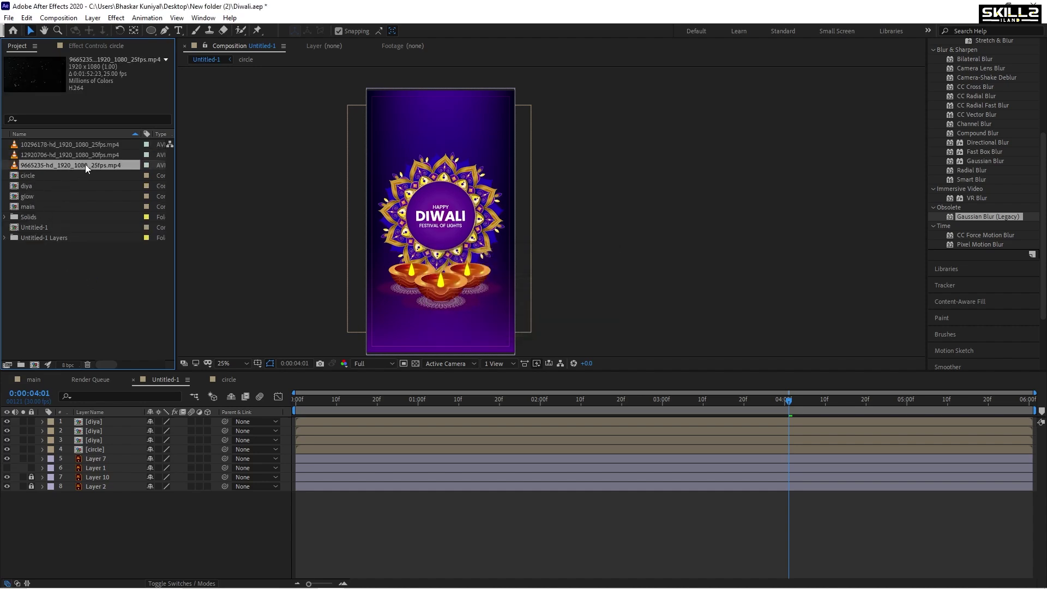
left_click(89, 156)
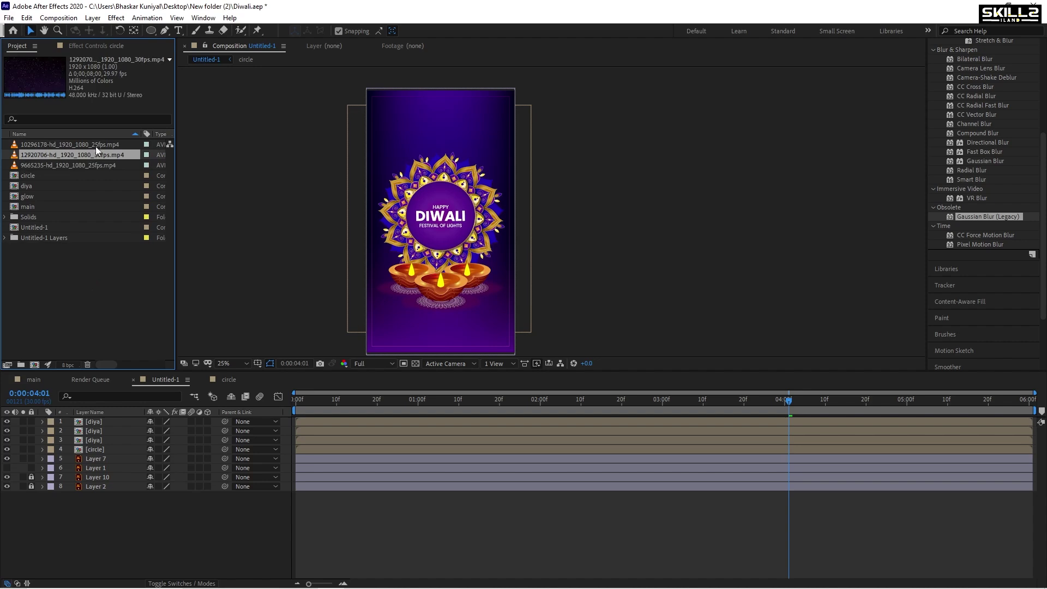
left_click(96, 146)
left_click_drag(93, 165, 102, 421)
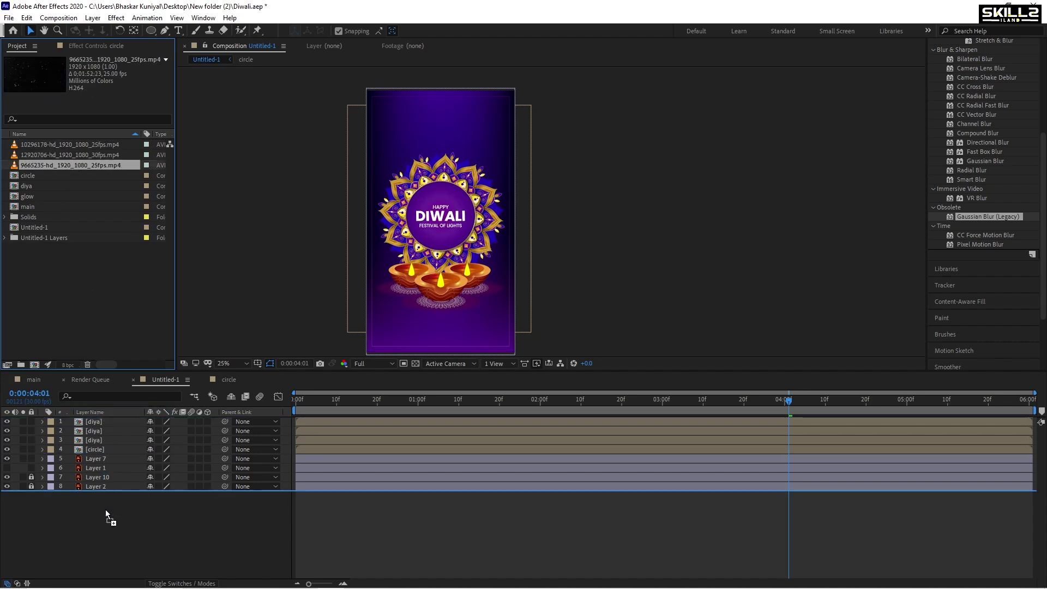
mouse_move(102, 421)
left_mouse_down()
mouse_move(105, 510)
mouse_move(100, 475)
left_mouse_up()
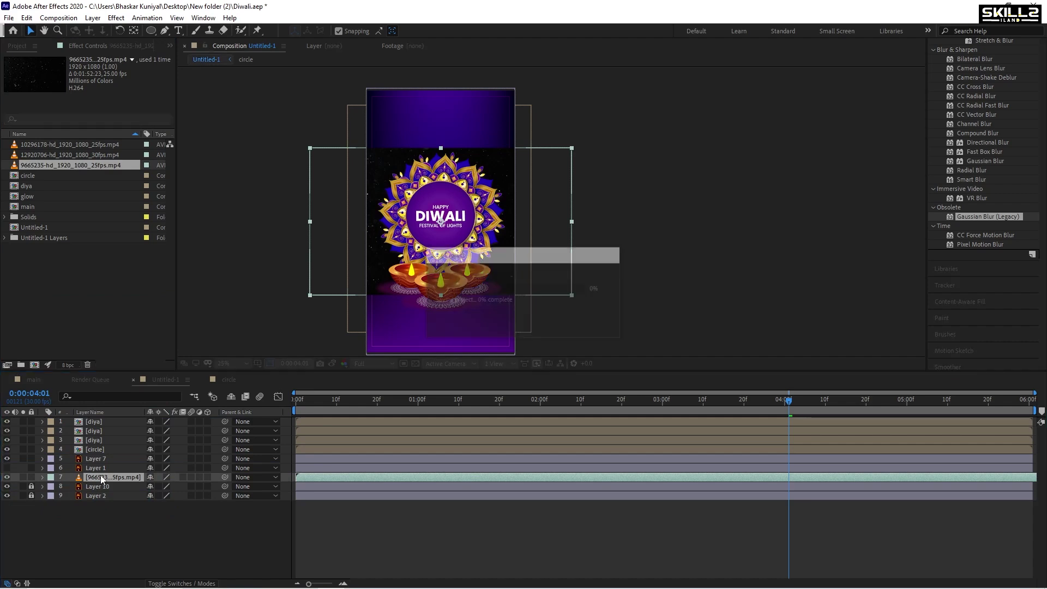
key("r")
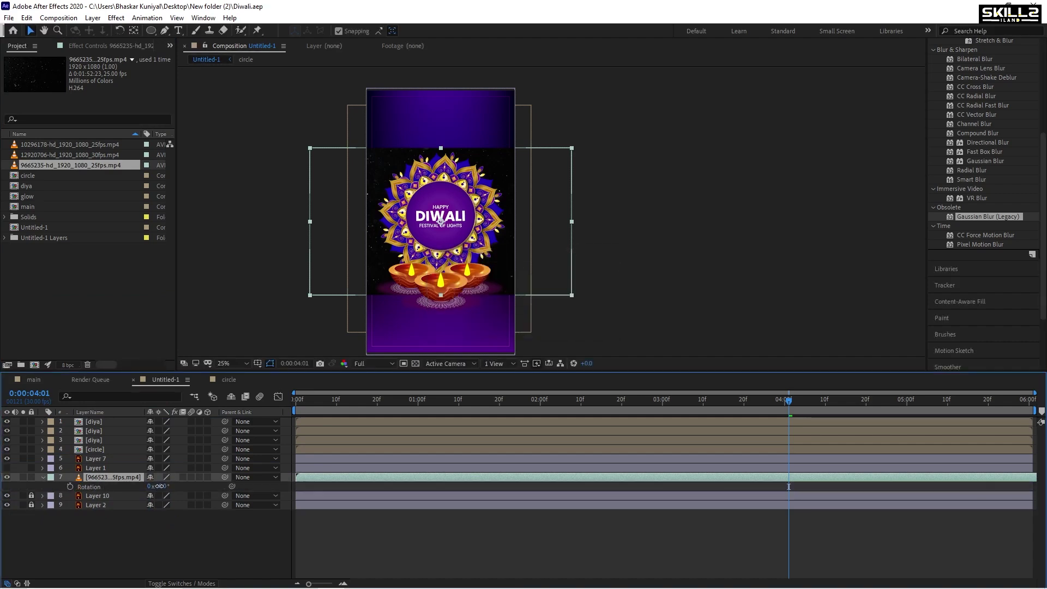
Step: Rotate the dust particle layer and set its blend mode to Add, saving the project
key("Return")
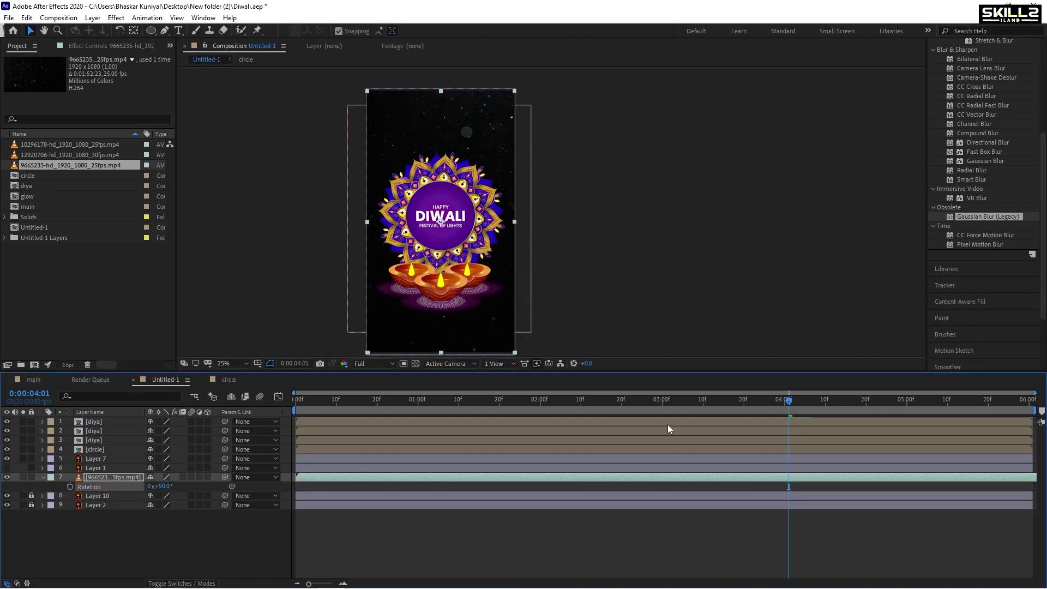
key("ctrl+s")
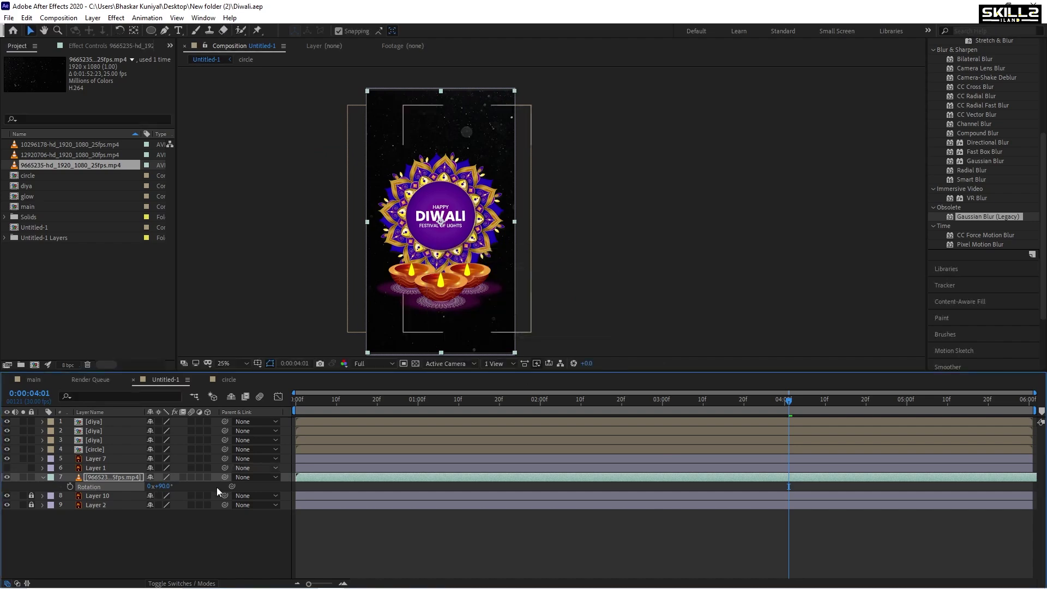
left_click(44, 477)
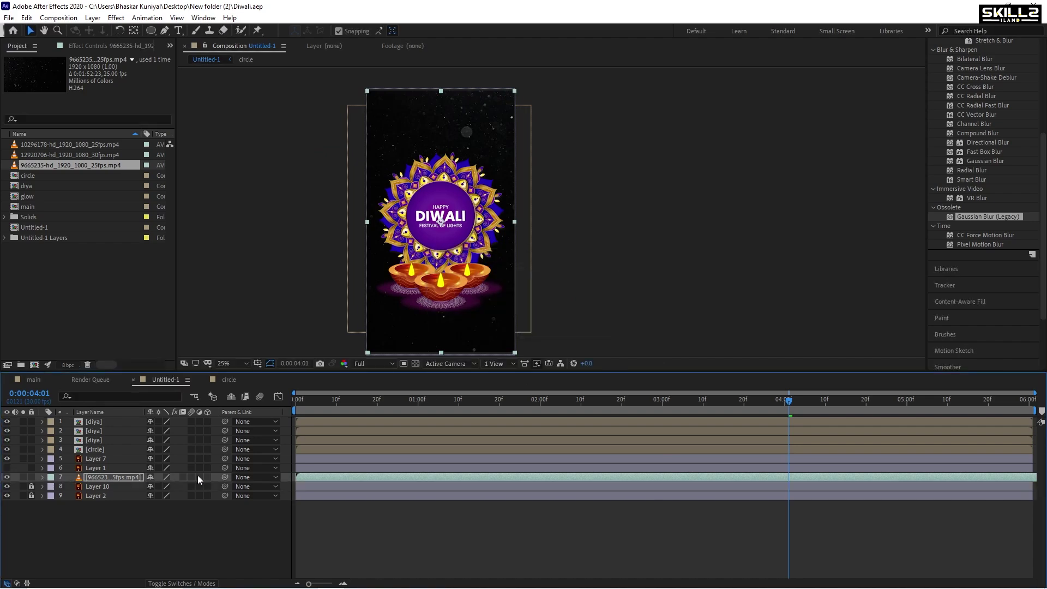
key("F4")
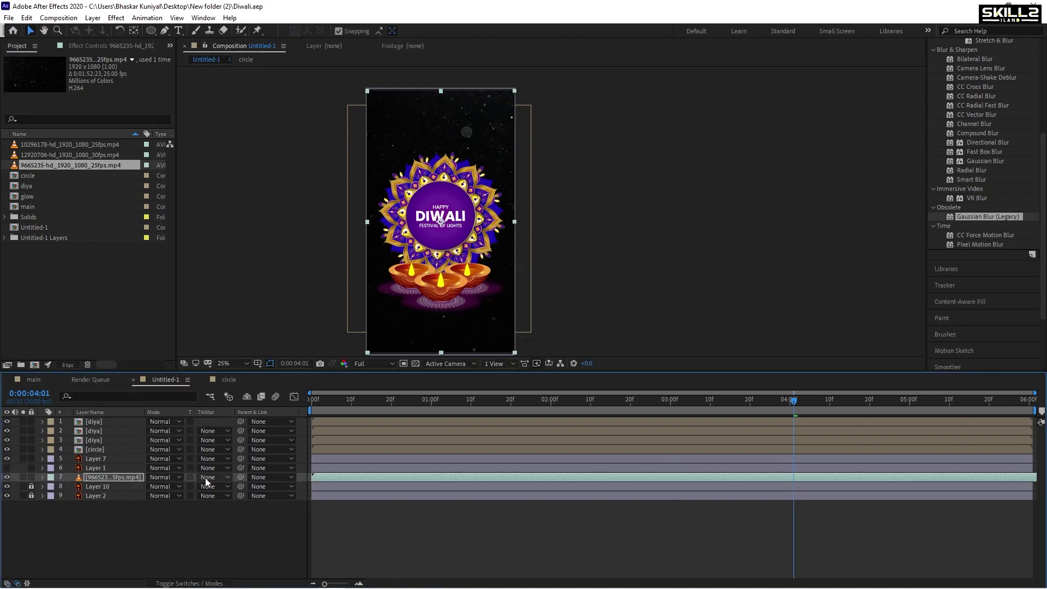
left_click(179, 477)
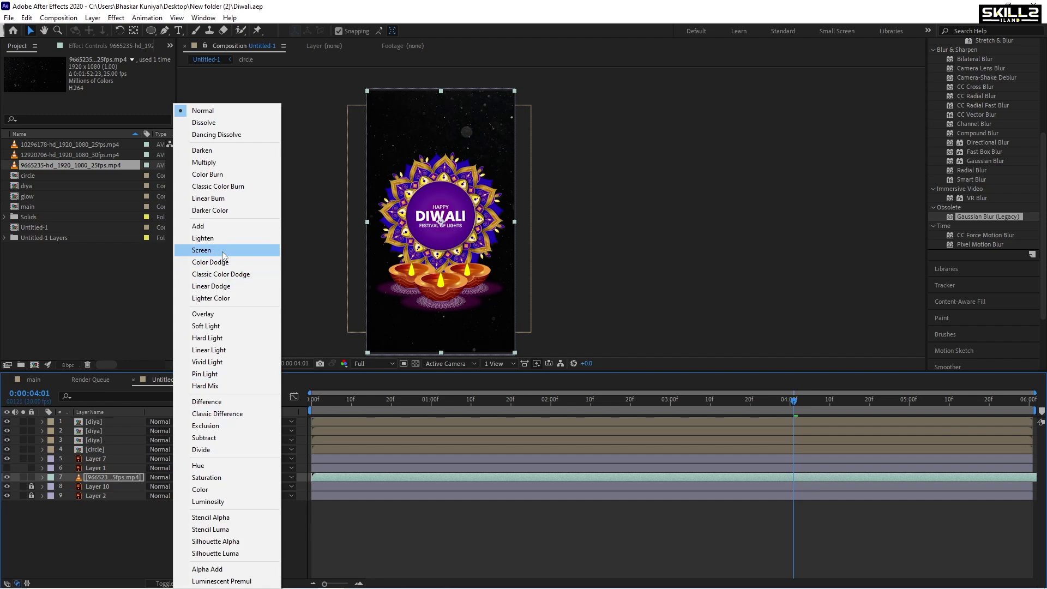
left_click(225, 228)
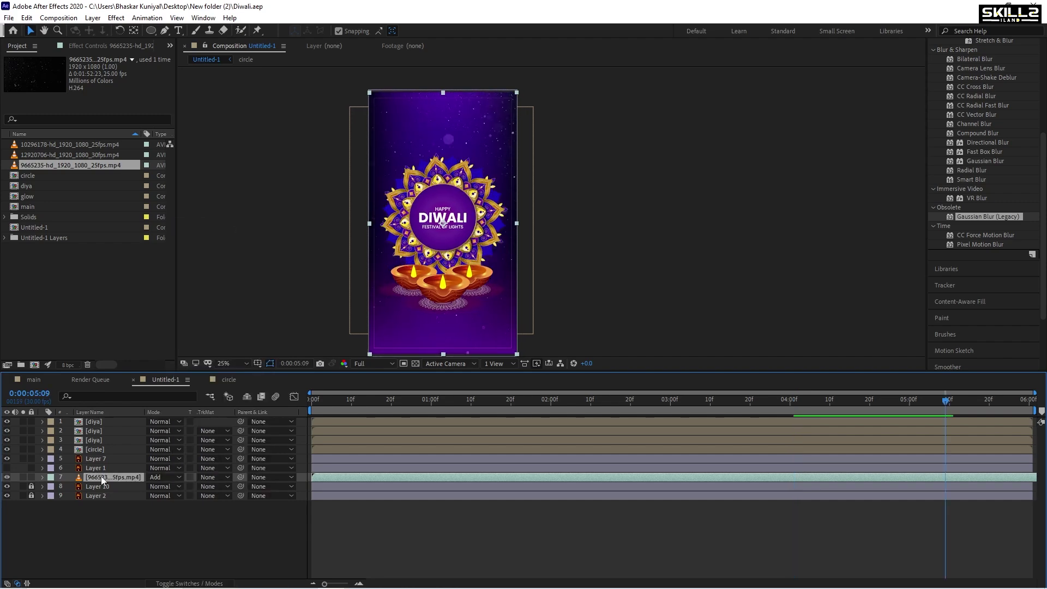
Step: Confirm the layer's -90° rotation, preview and save, then set its opacity to 50%
key("r")
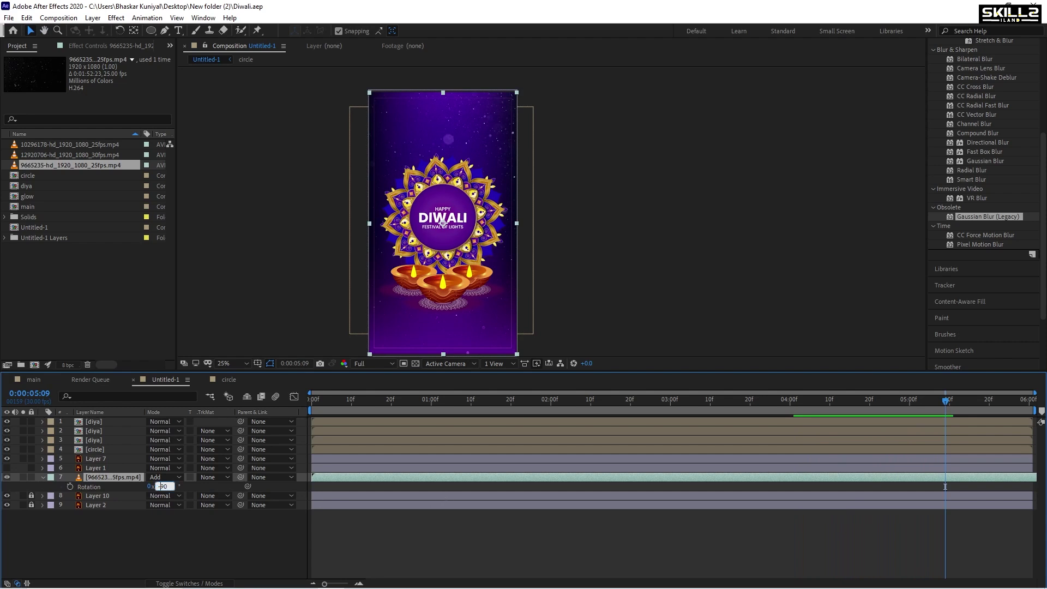
key("Return")
key("space")
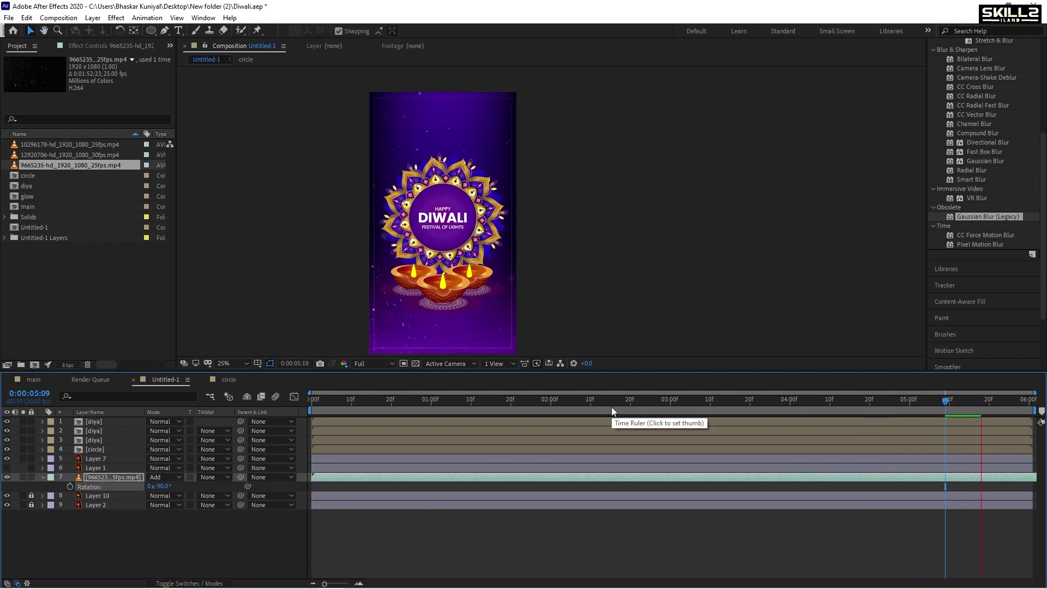
key("ctrl+s")
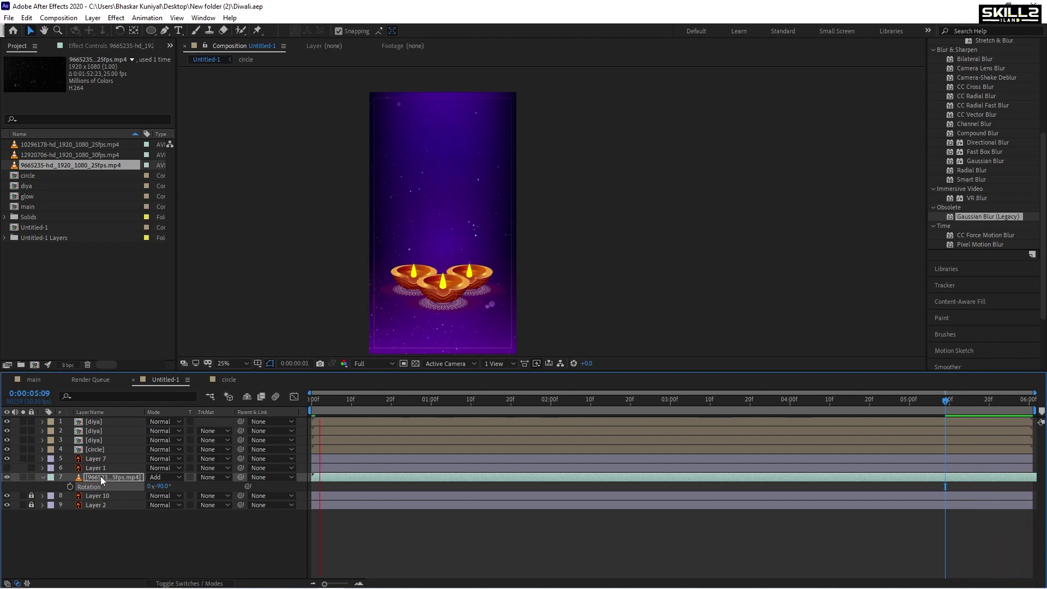
key("t")
left_click(155, 486)
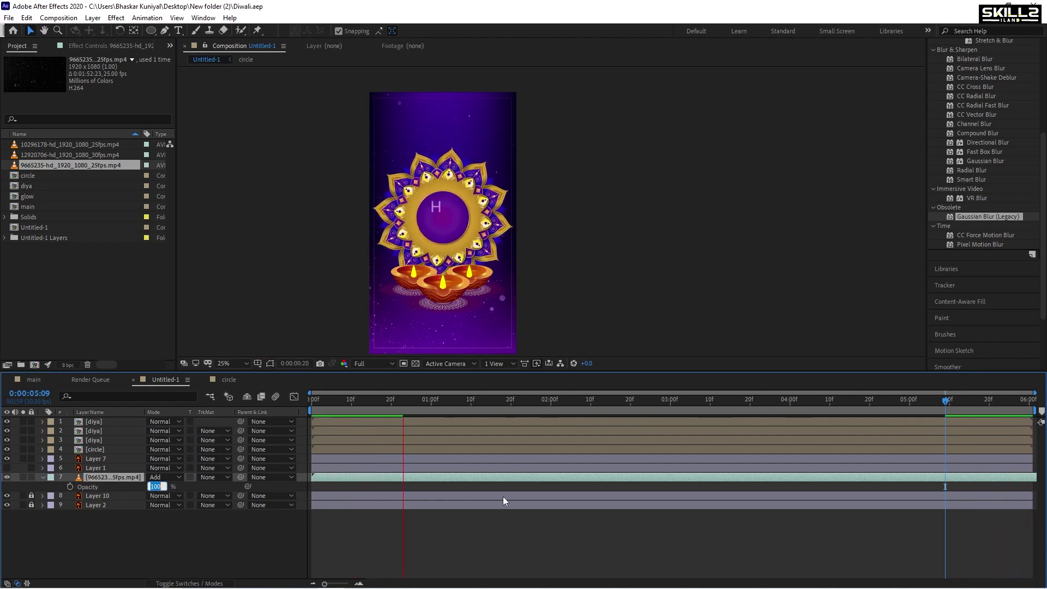
type("50")
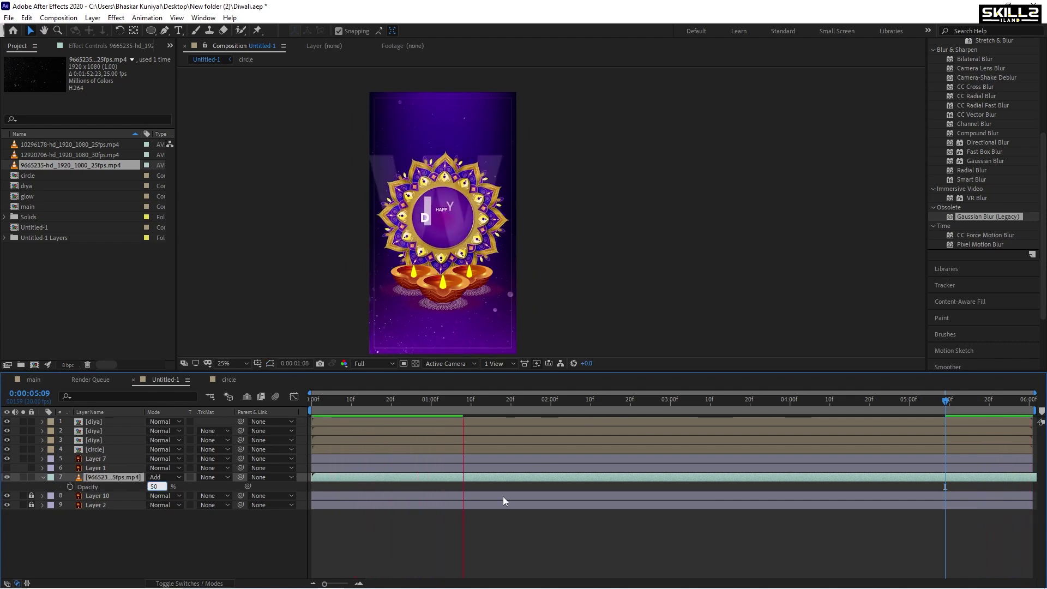
key("Return")
Step: Apply Hue/Saturation to the dust layer with Colorize on and saturation 79, then preview
left_click(987, 93)
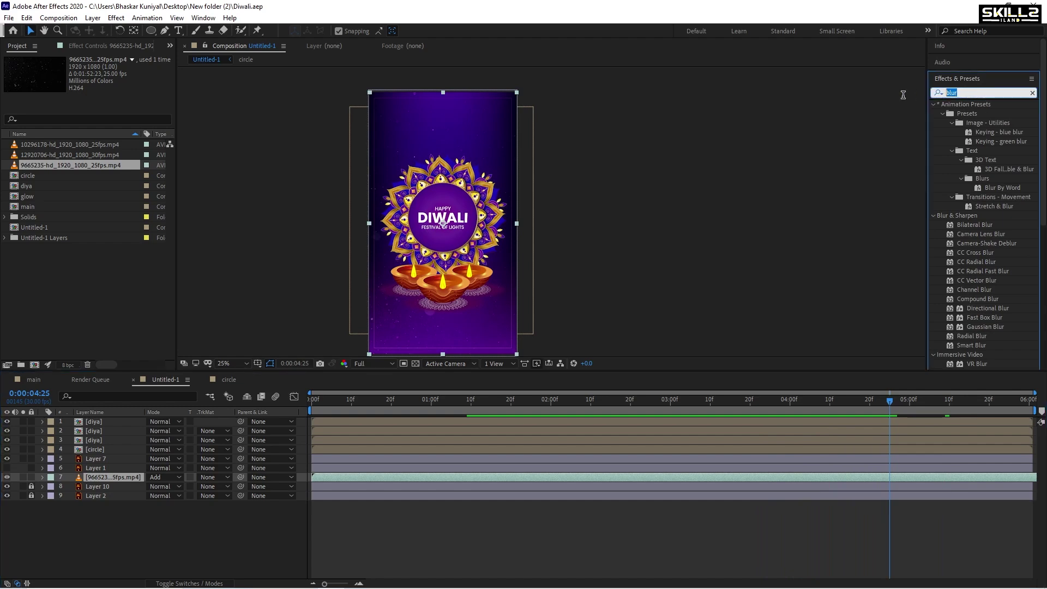
type("hue")
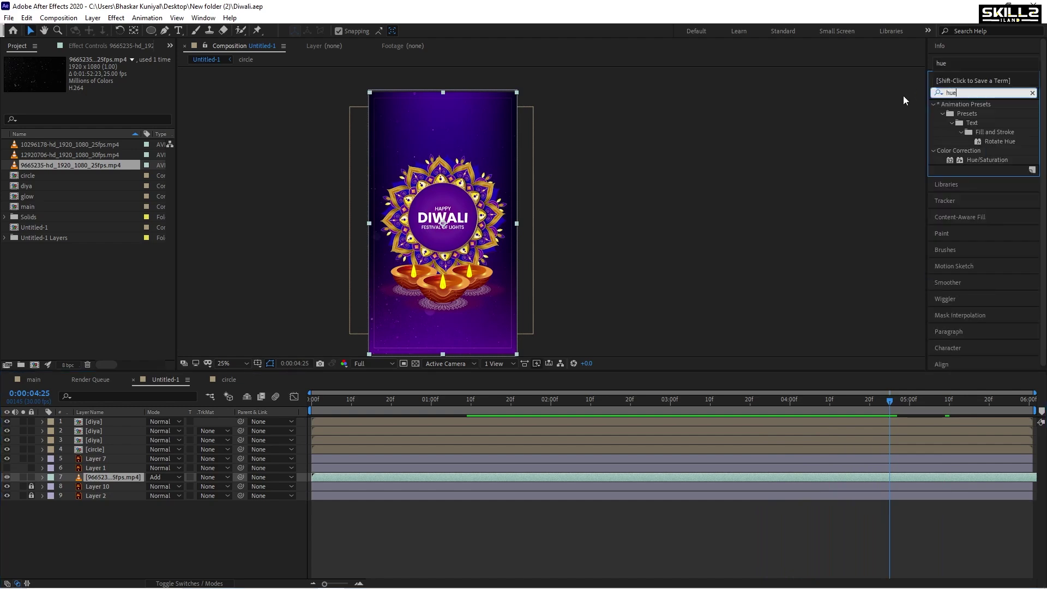
double_click(996, 159)
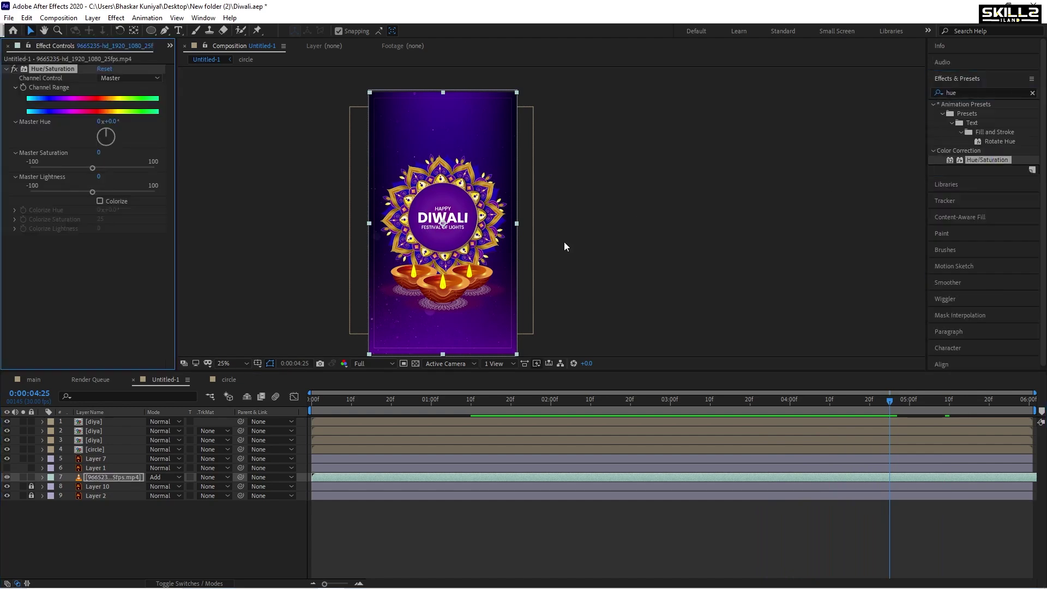
left_click(100, 201)
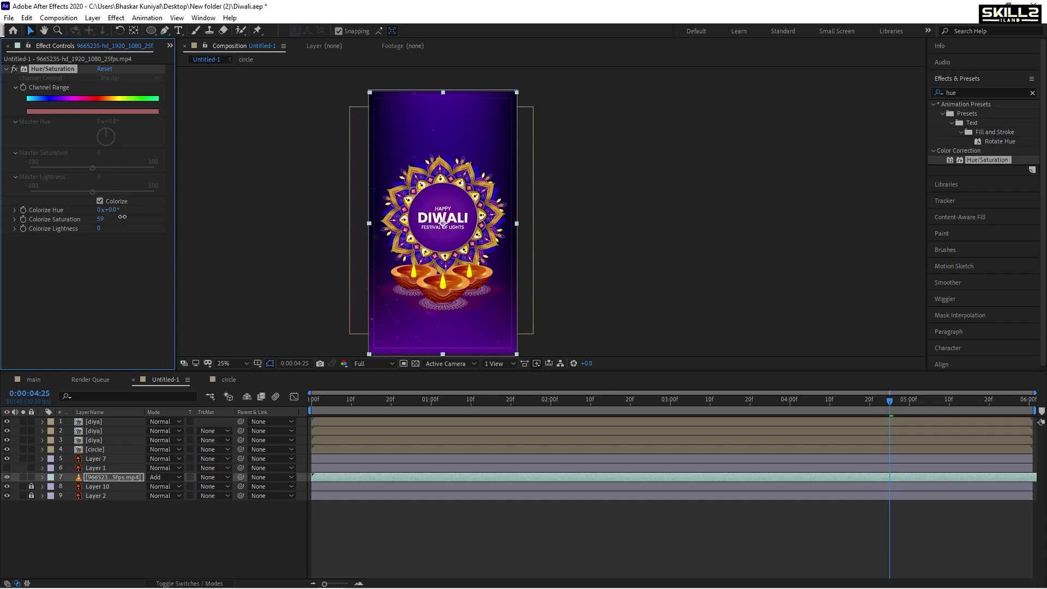
left_click_drag(126, 217, 130, 216)
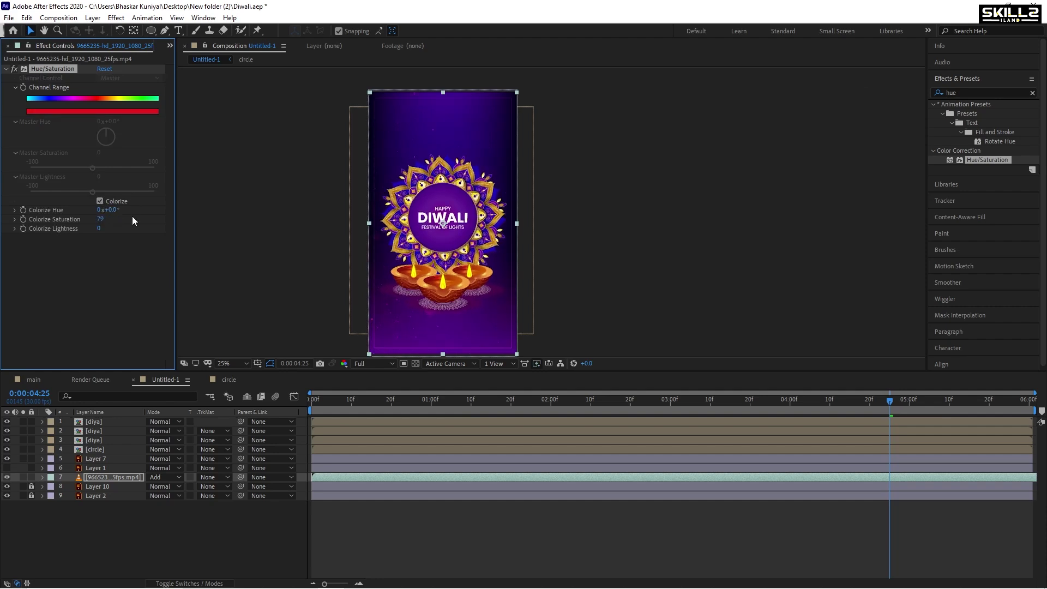
key("space")
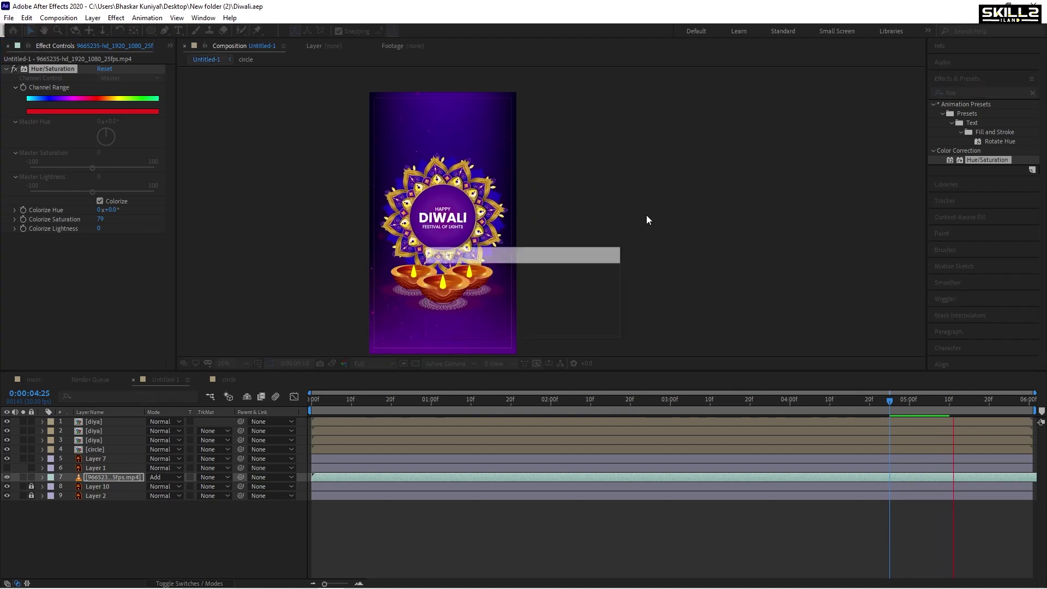
key("space")
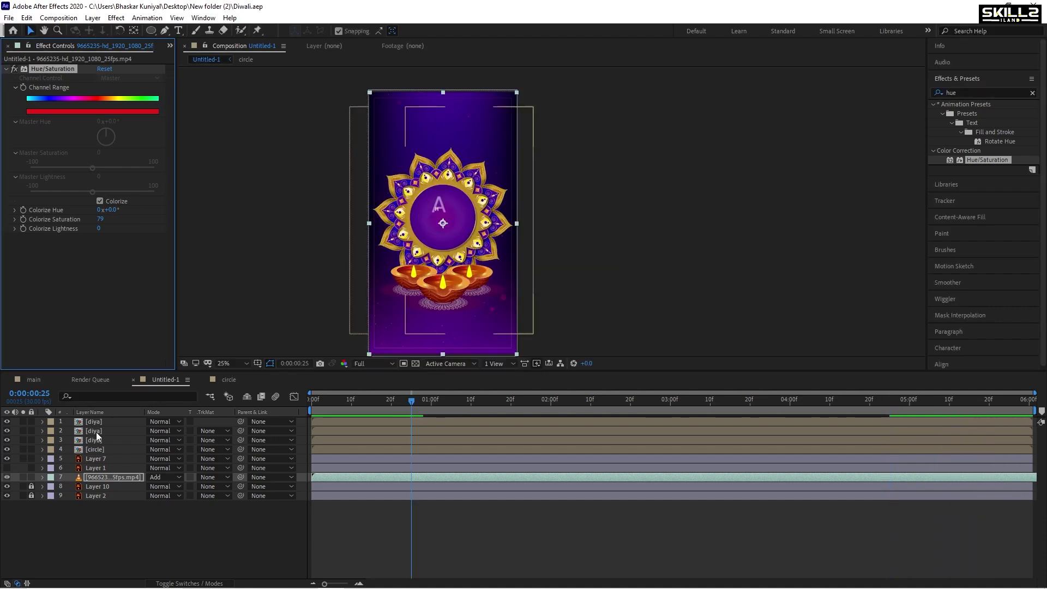
Step: Open the circle precomp, hide the purple circle Layer 4, and save the project
double_click(96, 450)
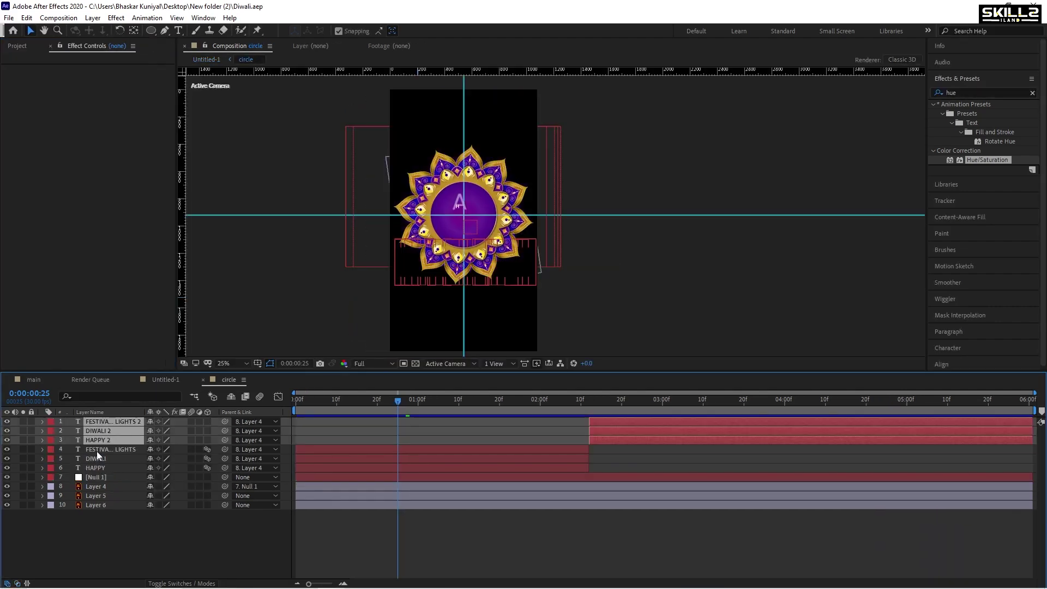
left_click(108, 539)
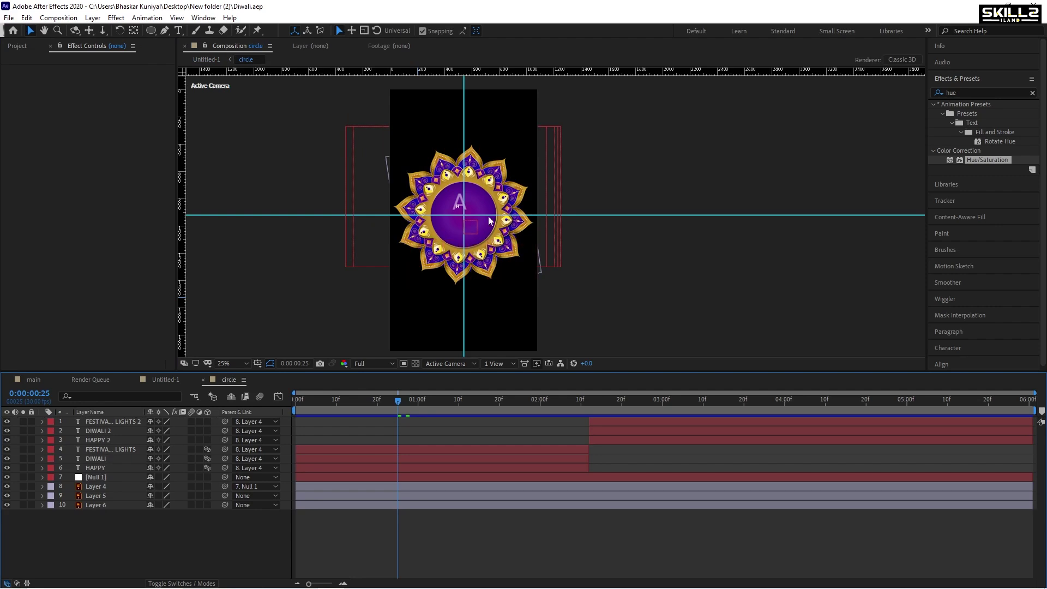
left_click(99, 458)
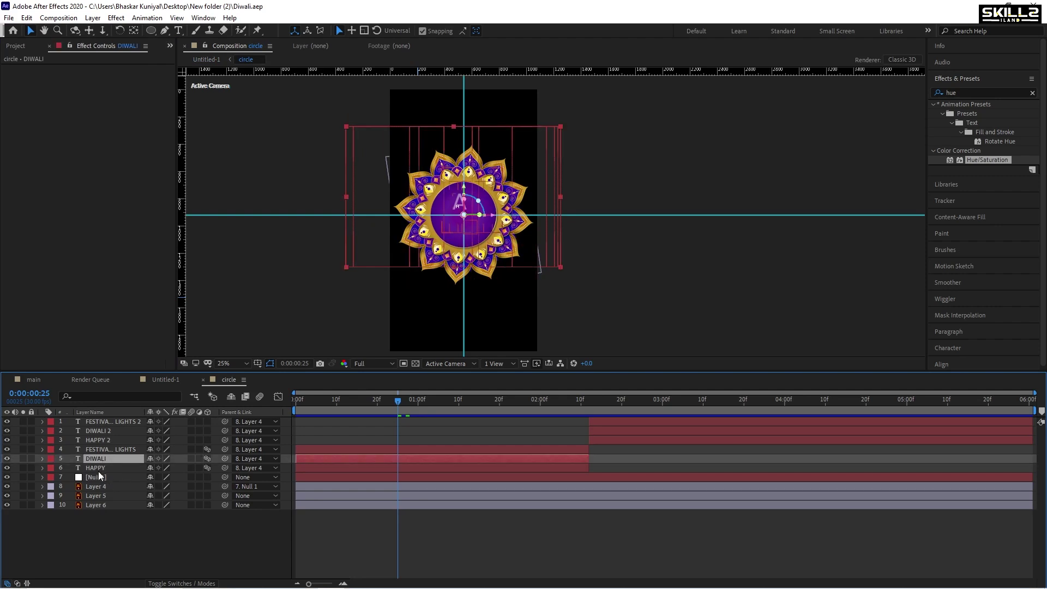
left_click(97, 486)
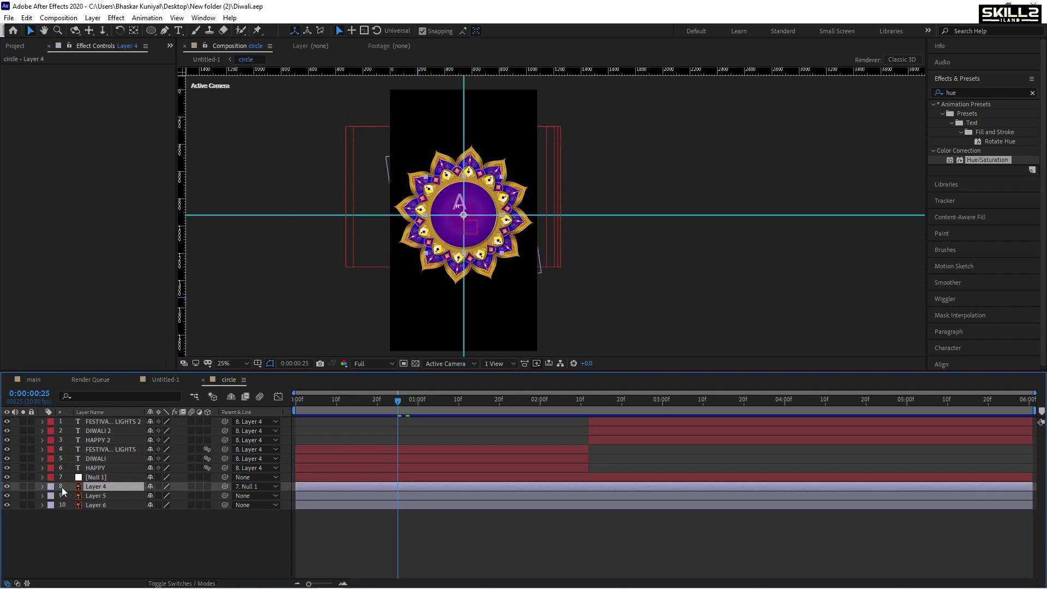
left_click(8, 486)
key("ctrl+s")
Step: Add the 12920706 star footage to the circle comp and place it below a duplicate of Layer 4
key("ctrl+0")
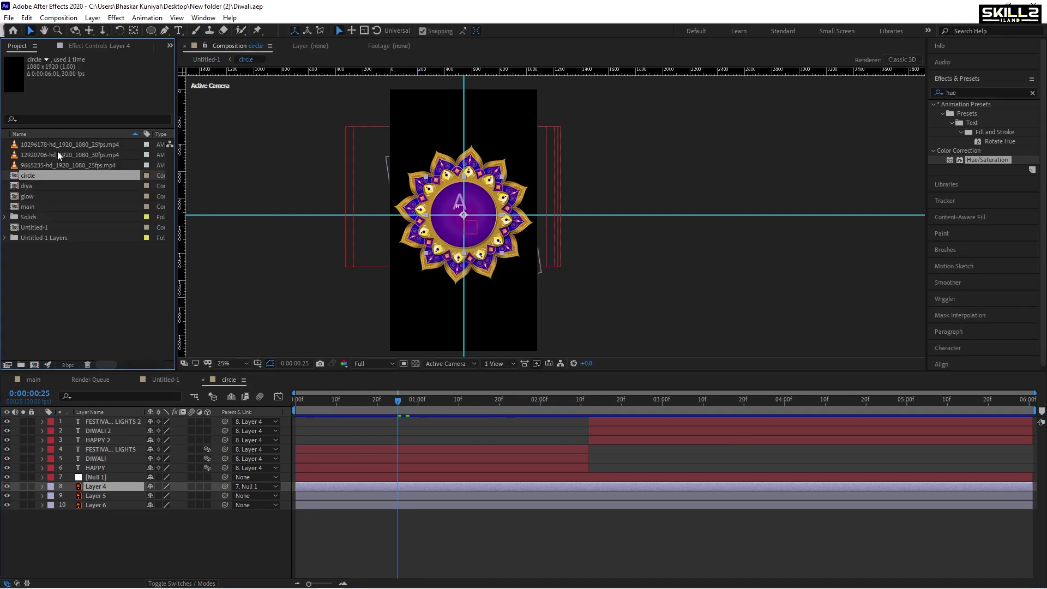
left_click(56, 156)
left_click(76, 146)
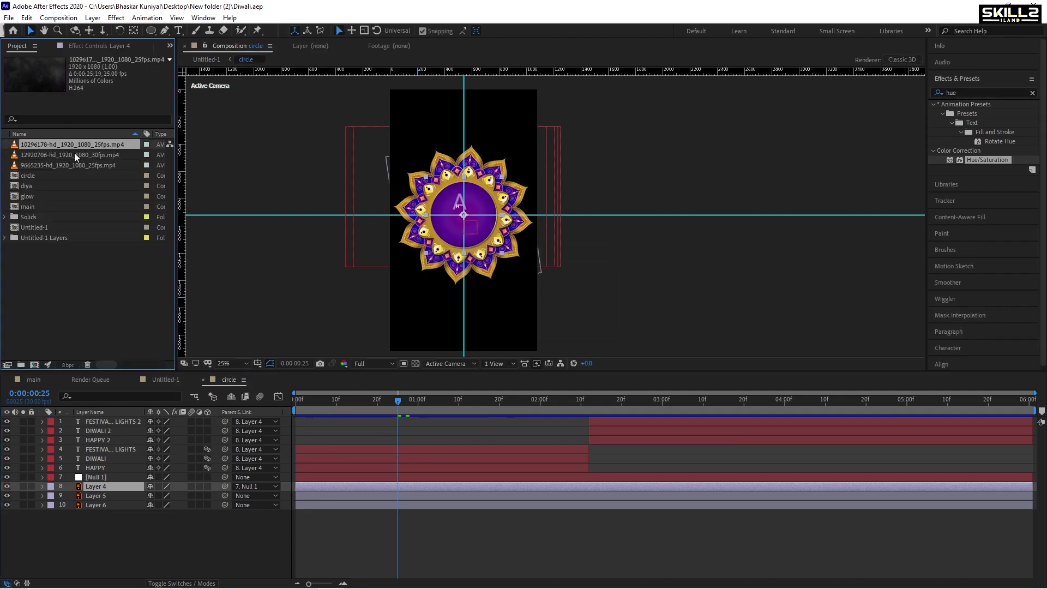
left_click(71, 155)
mouse_move(65, 156)
left_mouse_down()
mouse_move(86, 489)
mouse_move(100, 487)
left_mouse_up()
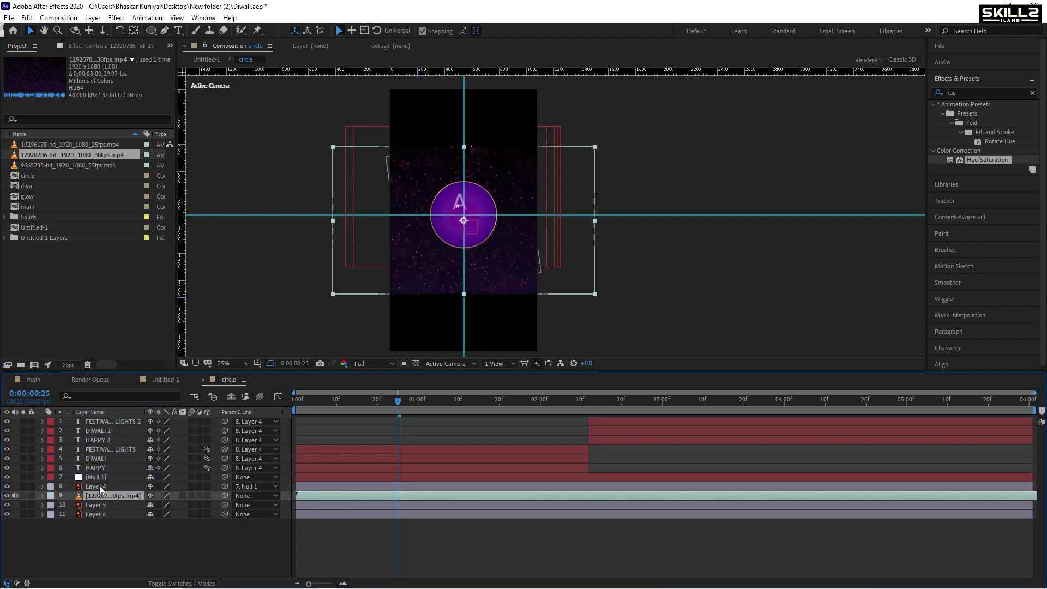
key("period")
key("period")
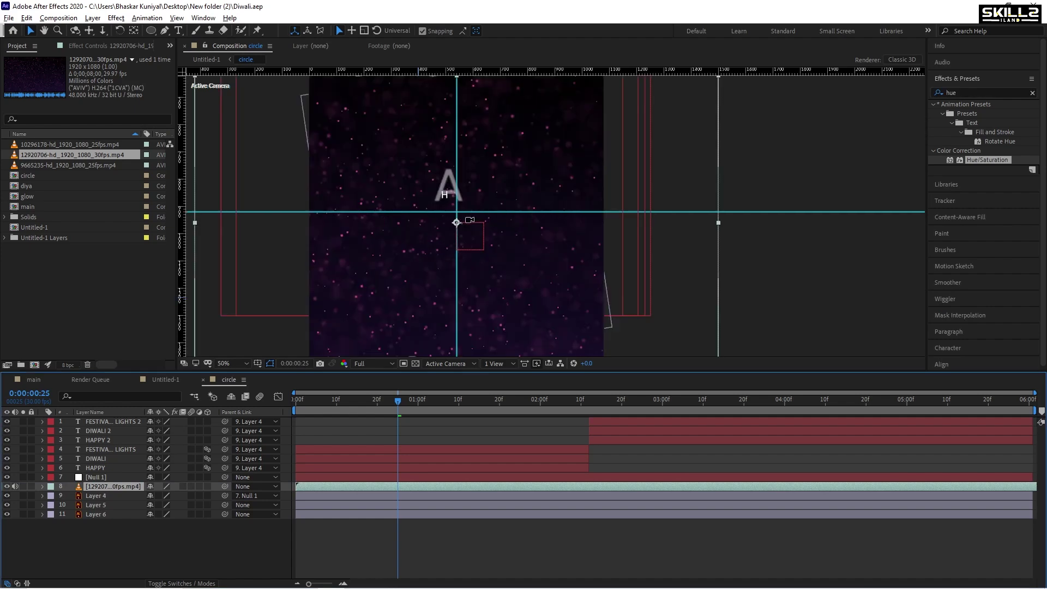
left_click(93, 495)
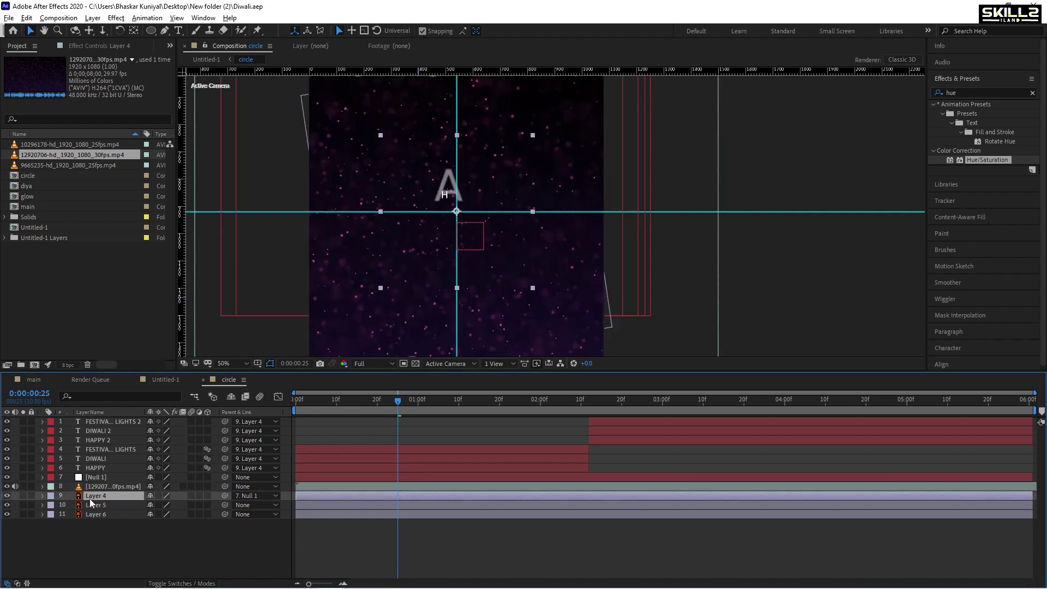
key("ctrl+d")
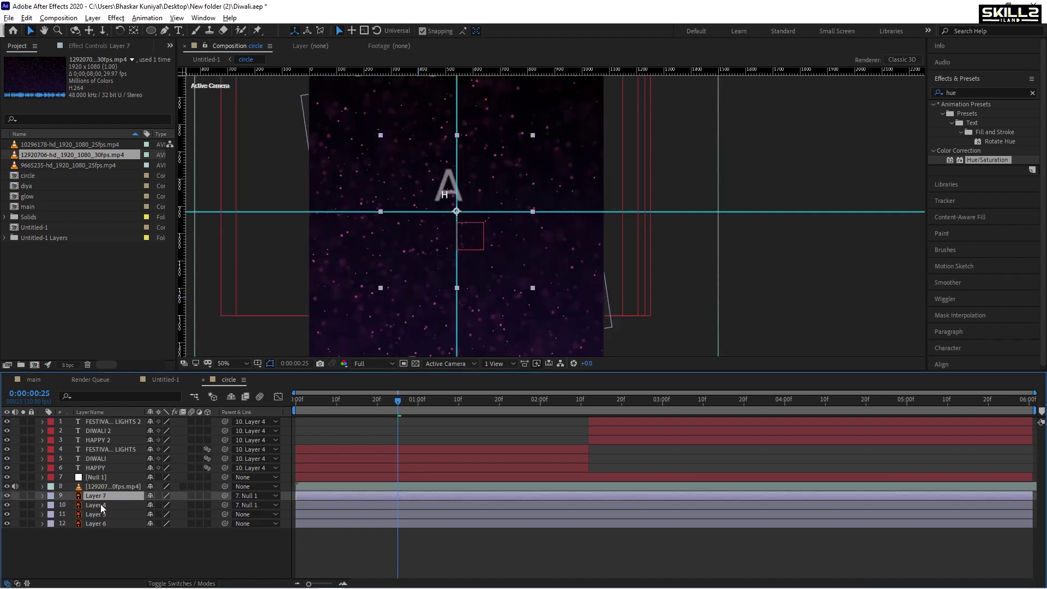
left_click_drag(99, 486, 99, 497)
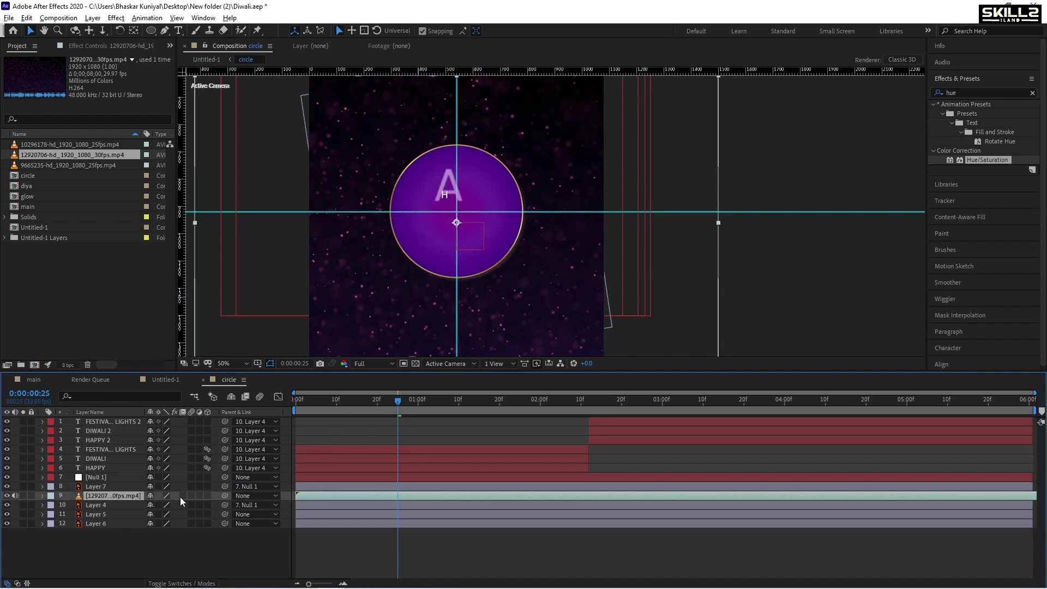
Step: Set the star footage's track matte to Alpha Matte Layer 7 and its mode to Add, then preview
key("F4")
left_click(211, 496)
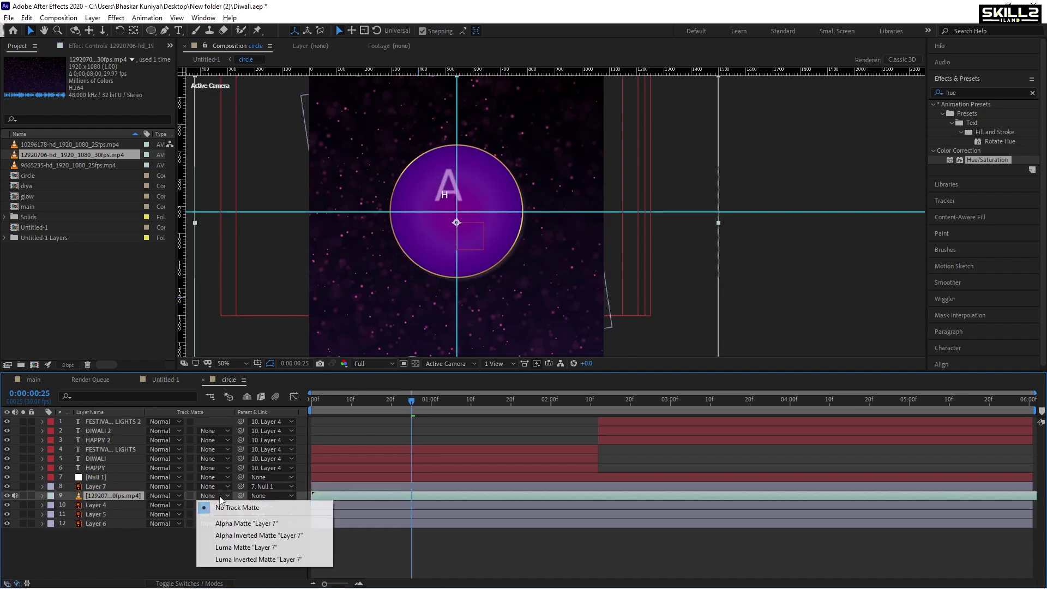
left_click(224, 525)
key("ctrl+s")
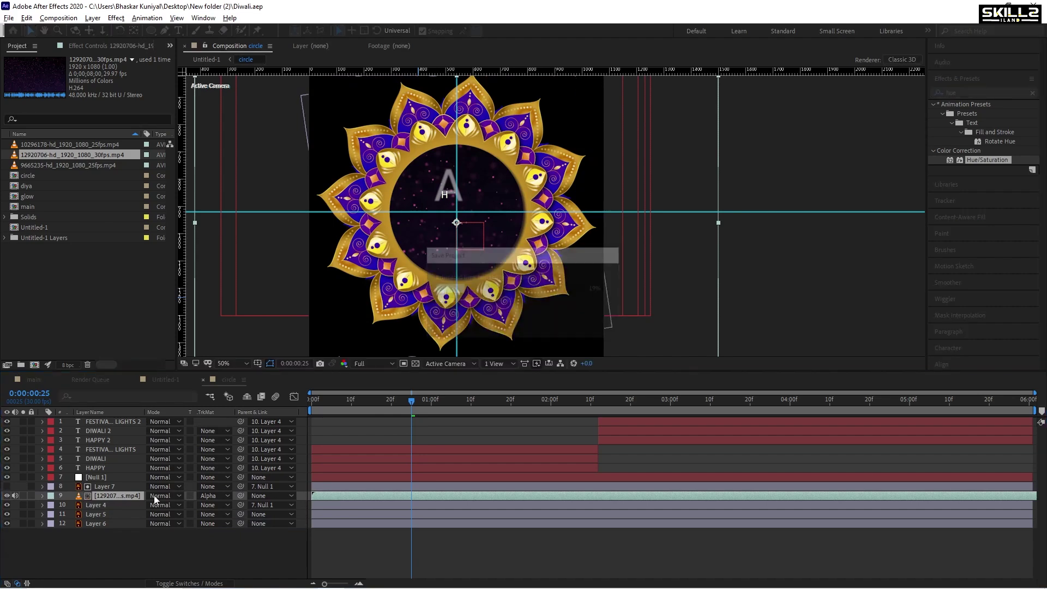
left_click(171, 495)
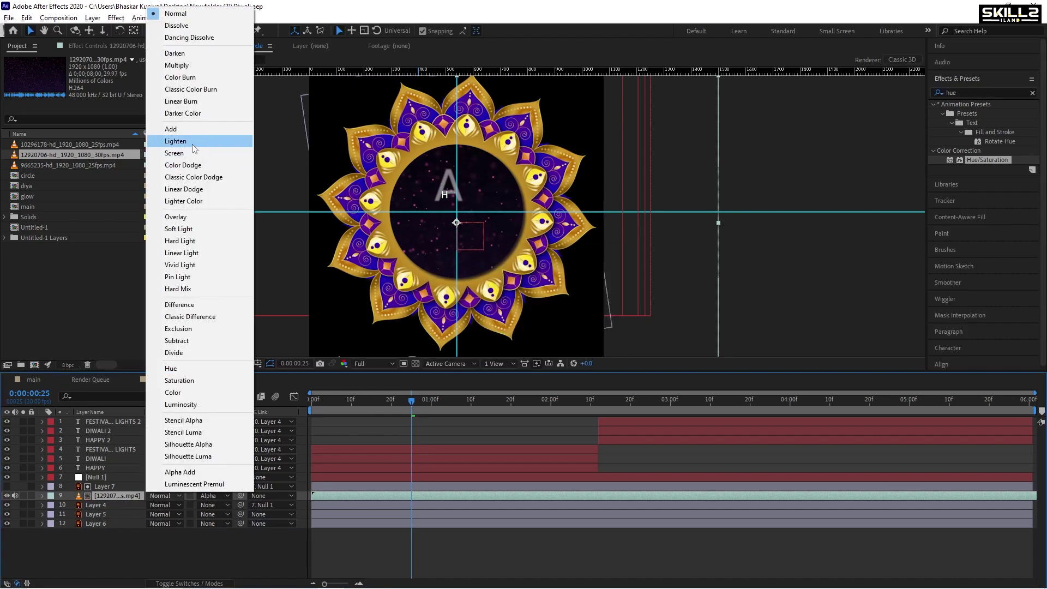
left_click(178, 132)
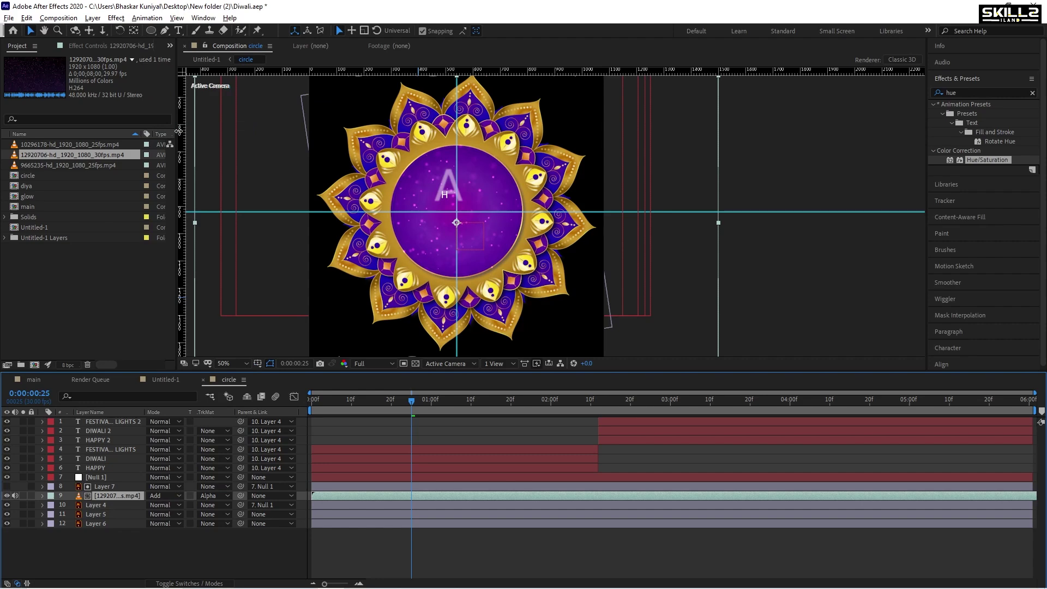
key("ctrl+s")
key("space")
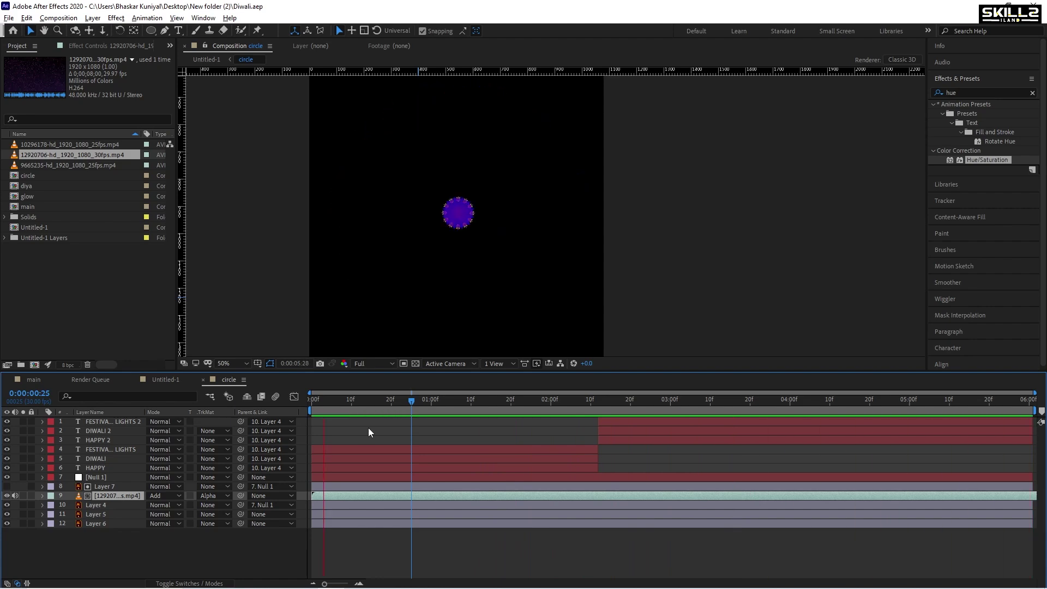
key("space")
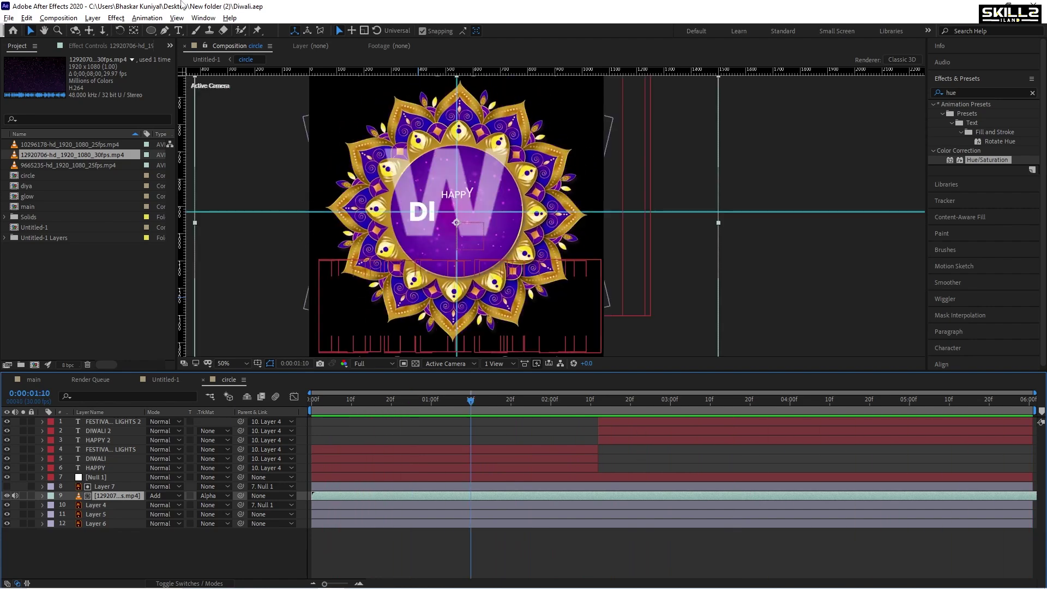
left_click(55, 17)
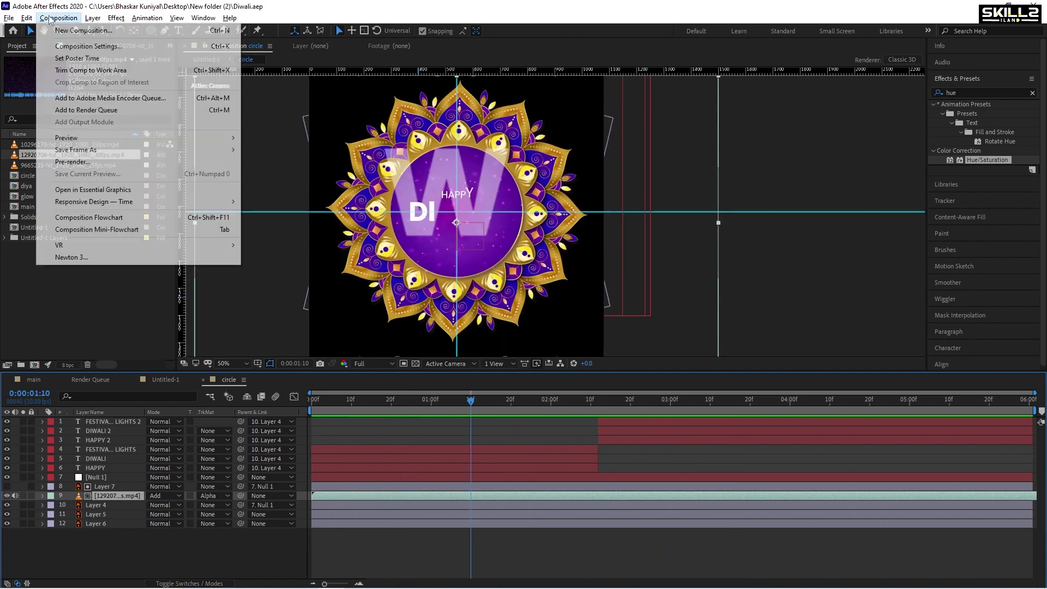
Step: Set the circle comp duration to 0:00:10:01 and extend all layers to the comp end
left_click(105, 46)
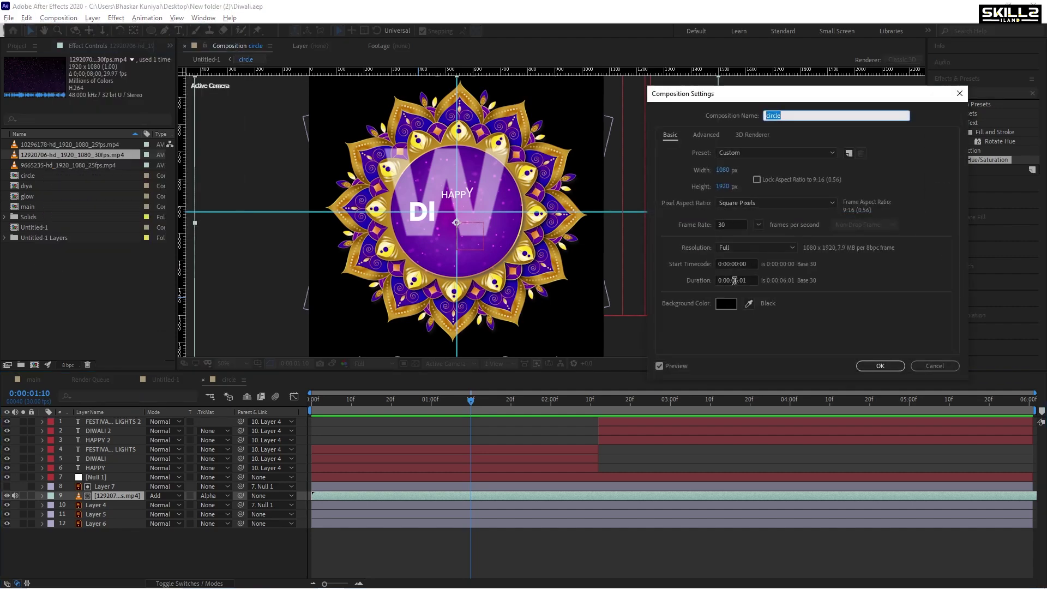
left_click(735, 280)
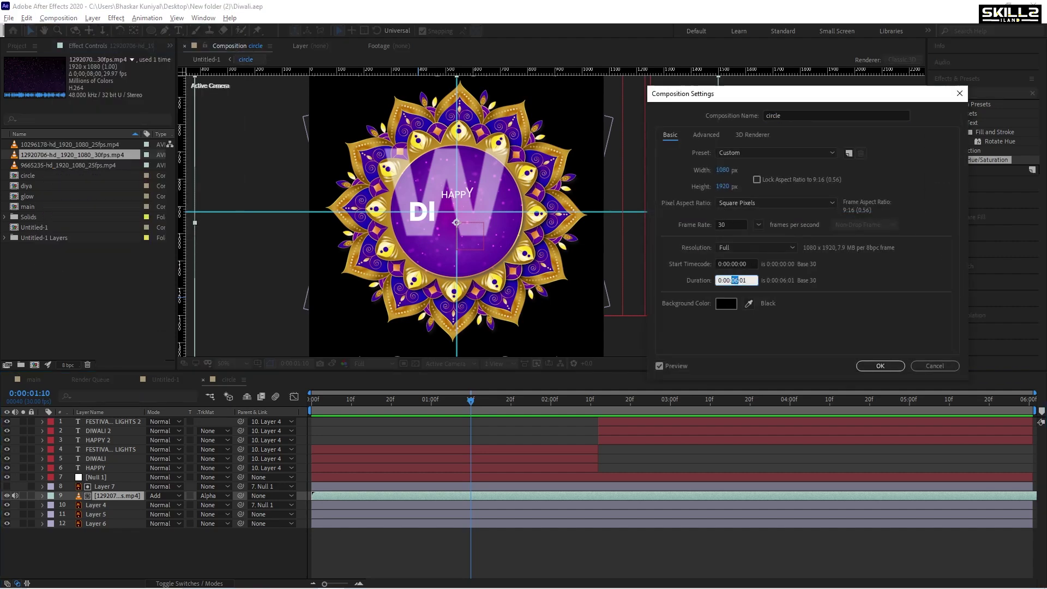
key("Return")
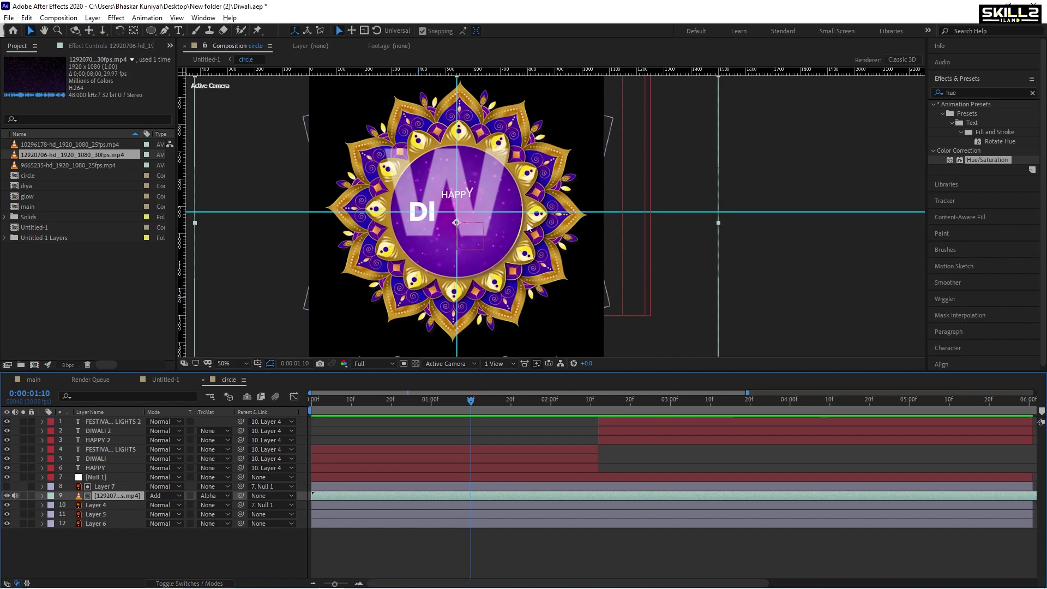
key("ctrl+a")
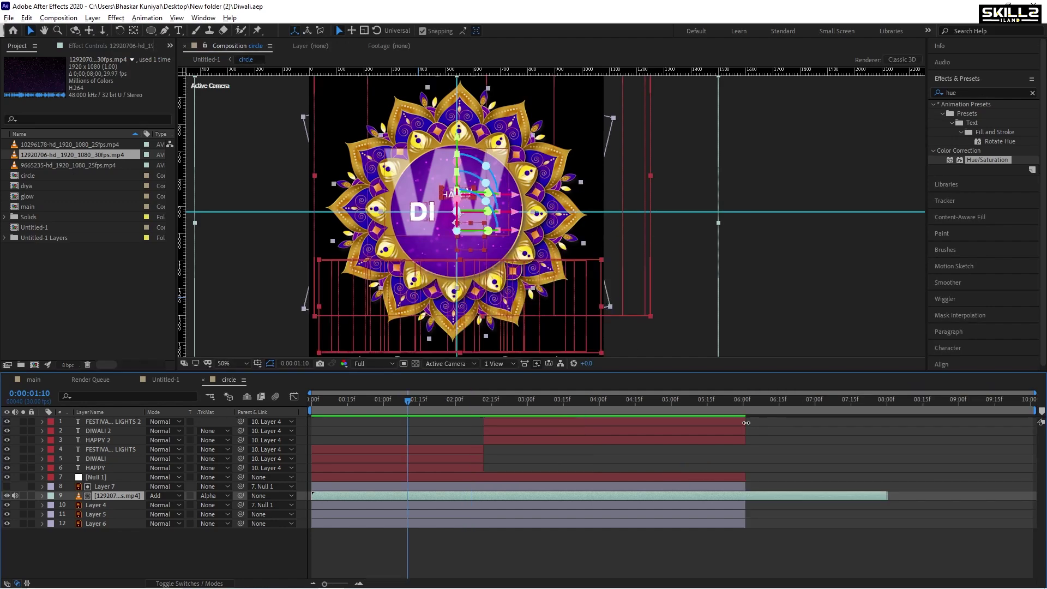
mouse_move(746, 419)
left_mouse_down()
mouse_move(745, 440)
mouse_move(1036, 421)
left_mouse_up()
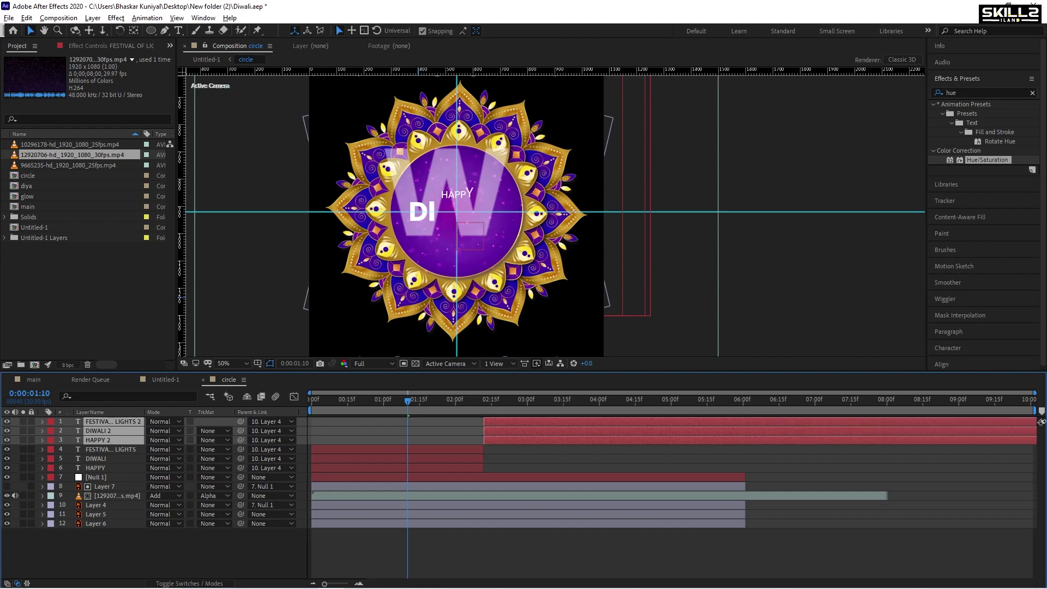
left_click(732, 478)
left_click(735, 522, "shift")
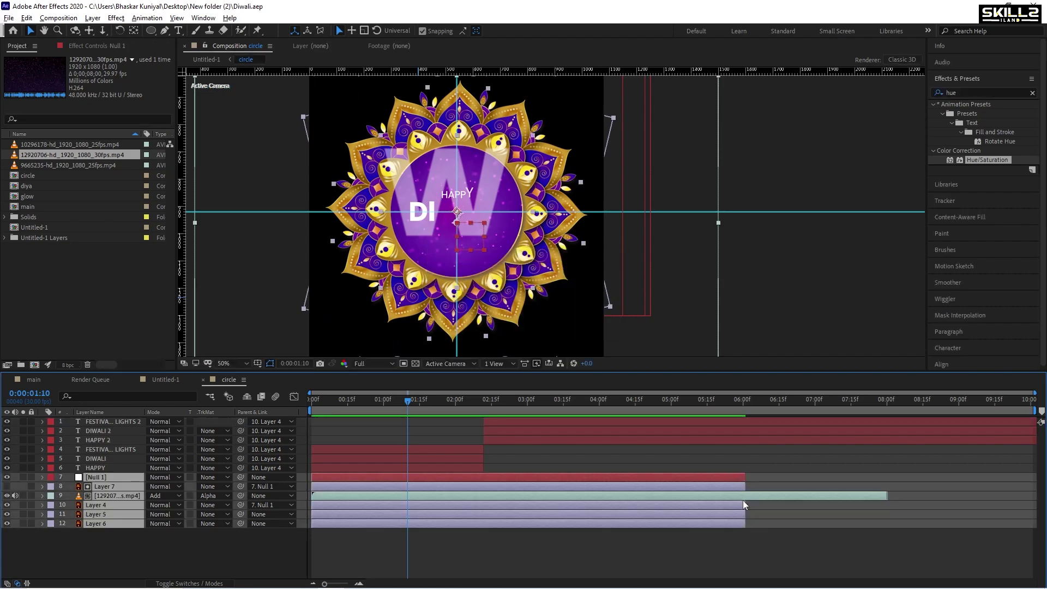
left_click_drag(744, 503, 1036, 503)
key("ctrl+s")
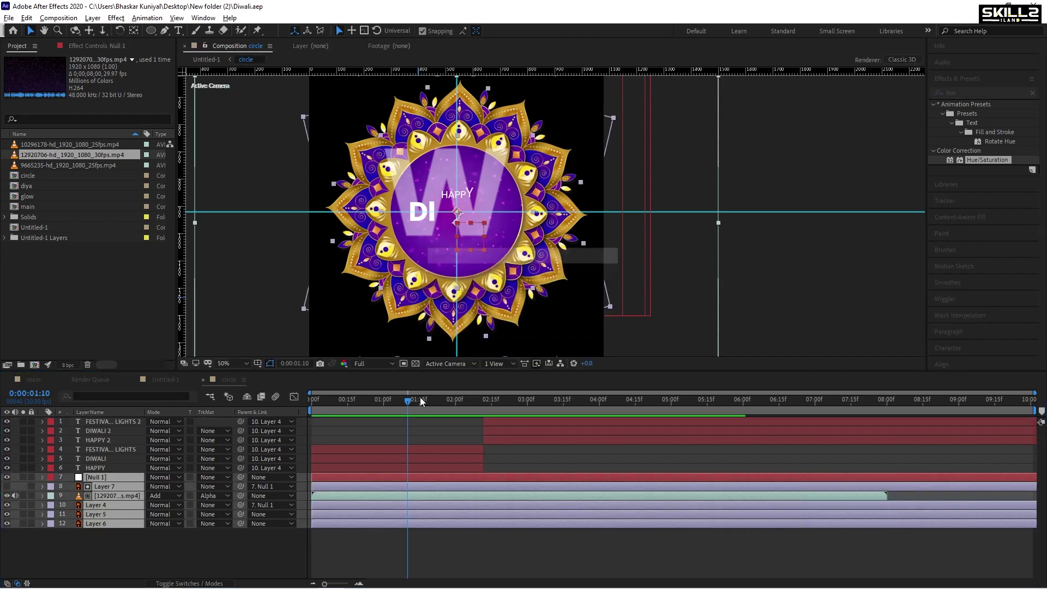
Step: Set the overlay video clip layer's opacity to 50% and preview the result
left_click(312, 401)
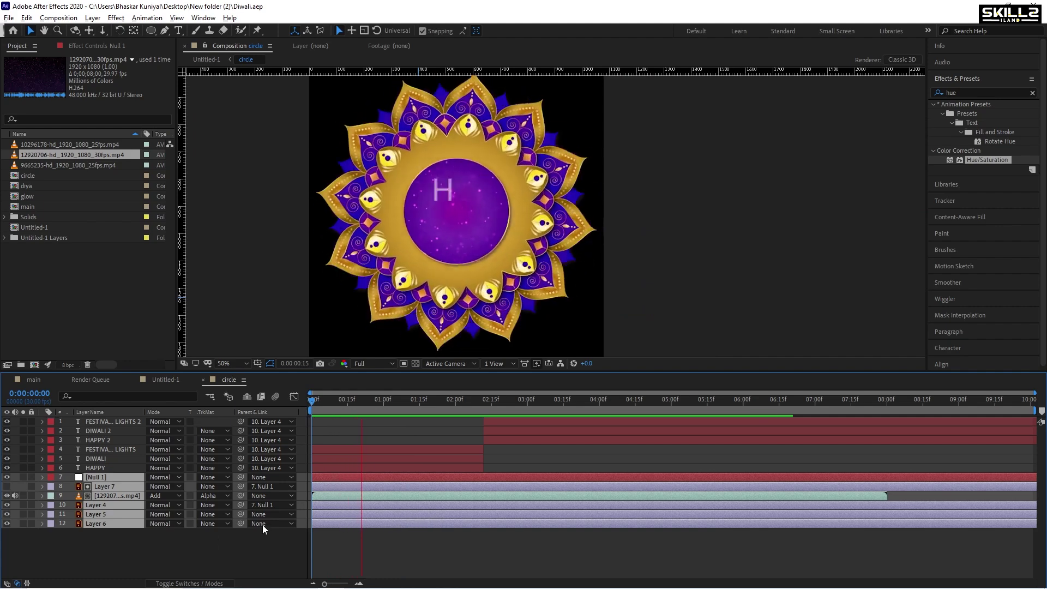
left_click(137, 547)
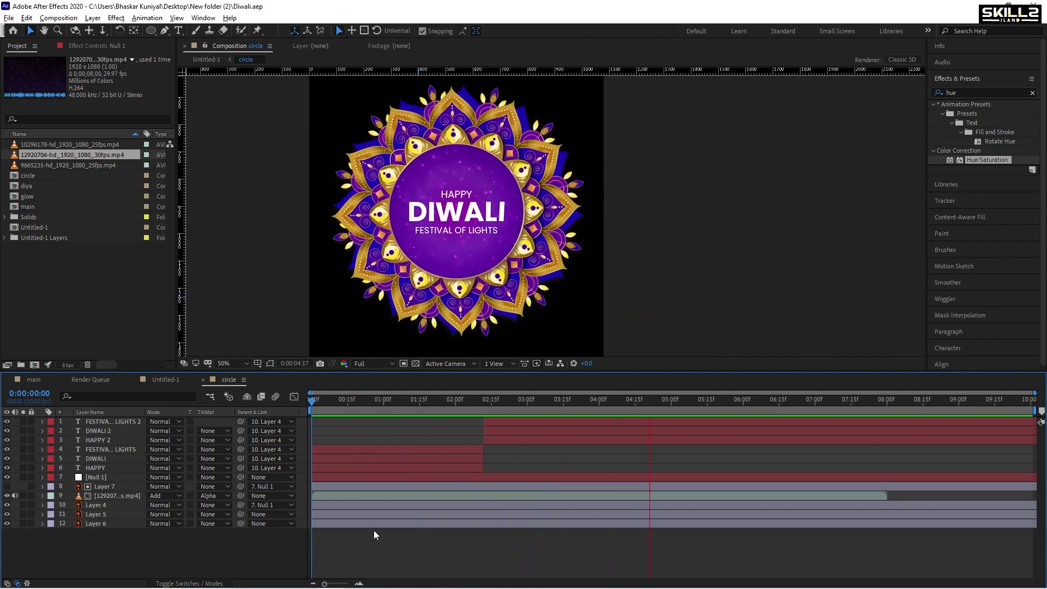
left_click(339, 497)
key("t")
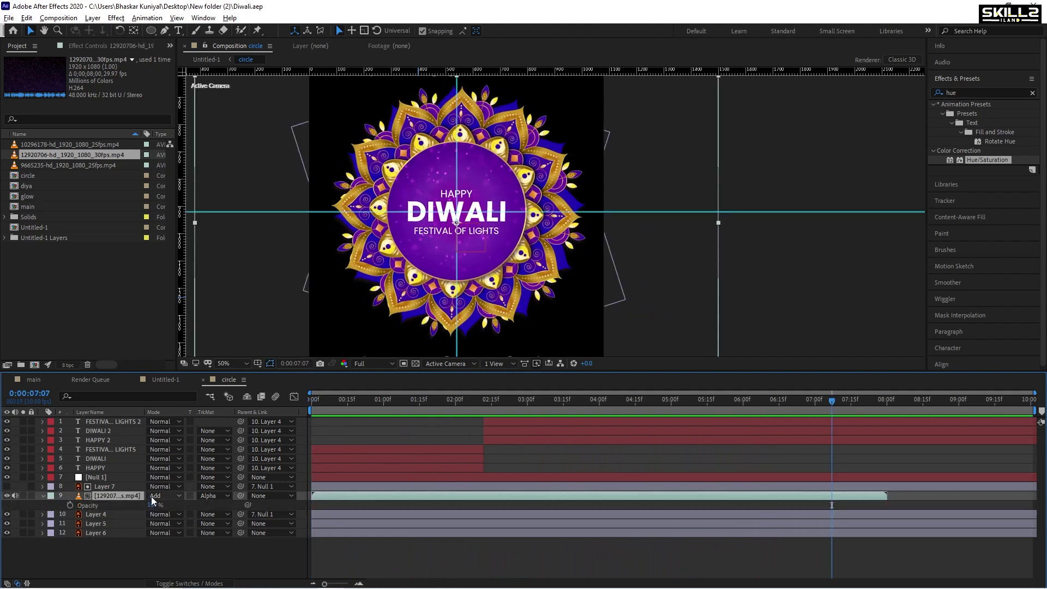
left_click(152, 504)
type("50")
key("Return")
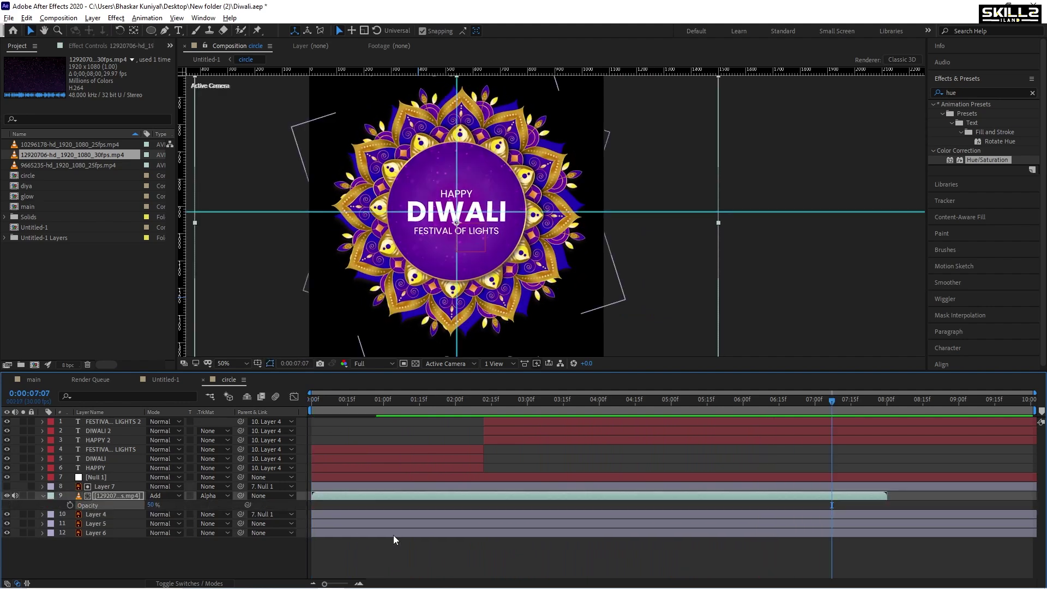
key("space")
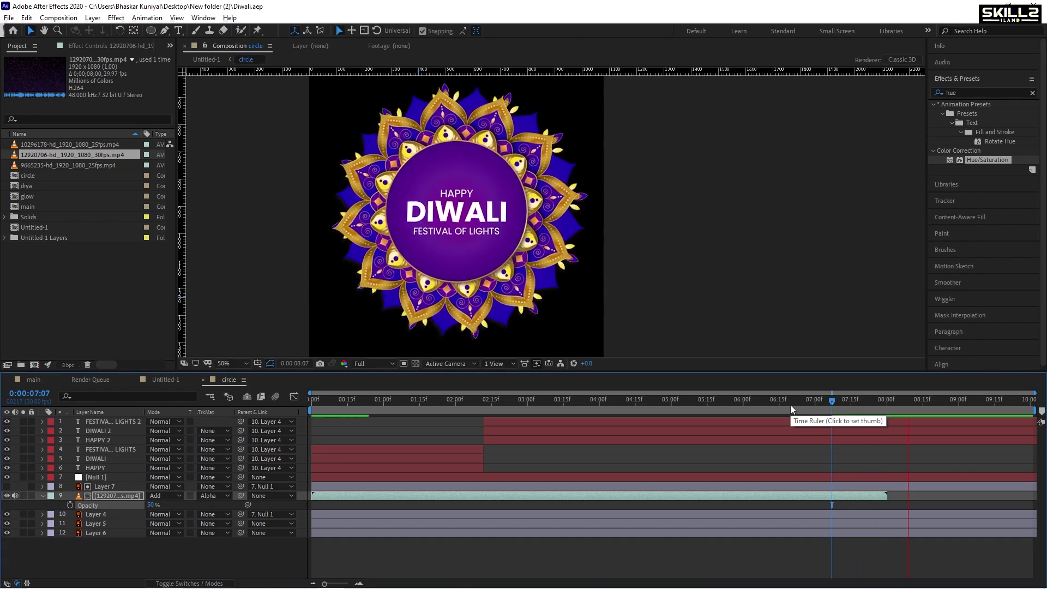
left_click(760, 501)
Step: Duplicate Layer 7 with its matted clip and remove the copy's Scale keyframes
left_click(119, 487)
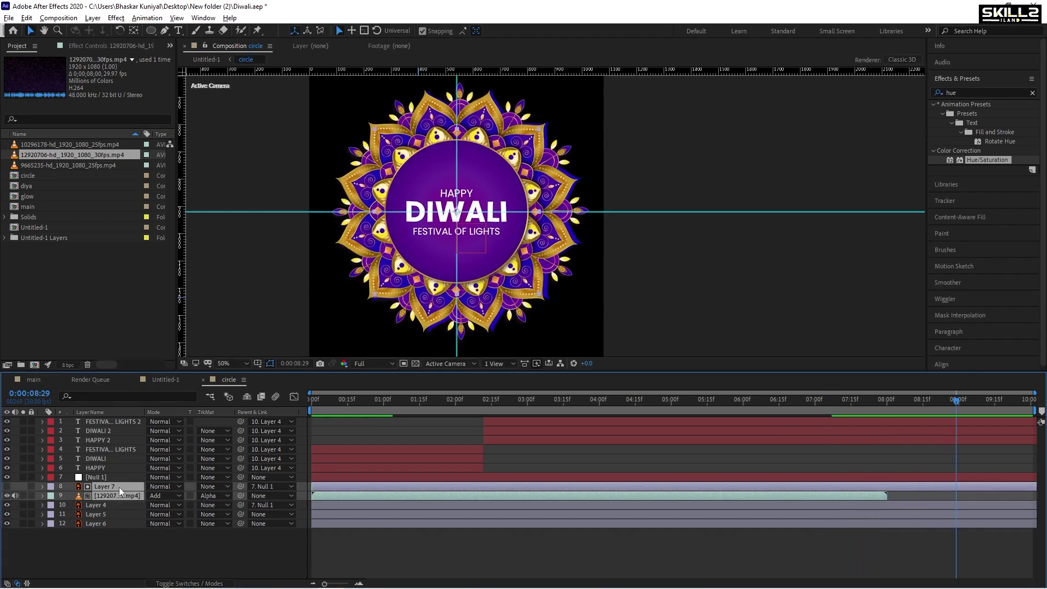
key("ctrl+d")
left_click_drag(398, 493, 973, 492)
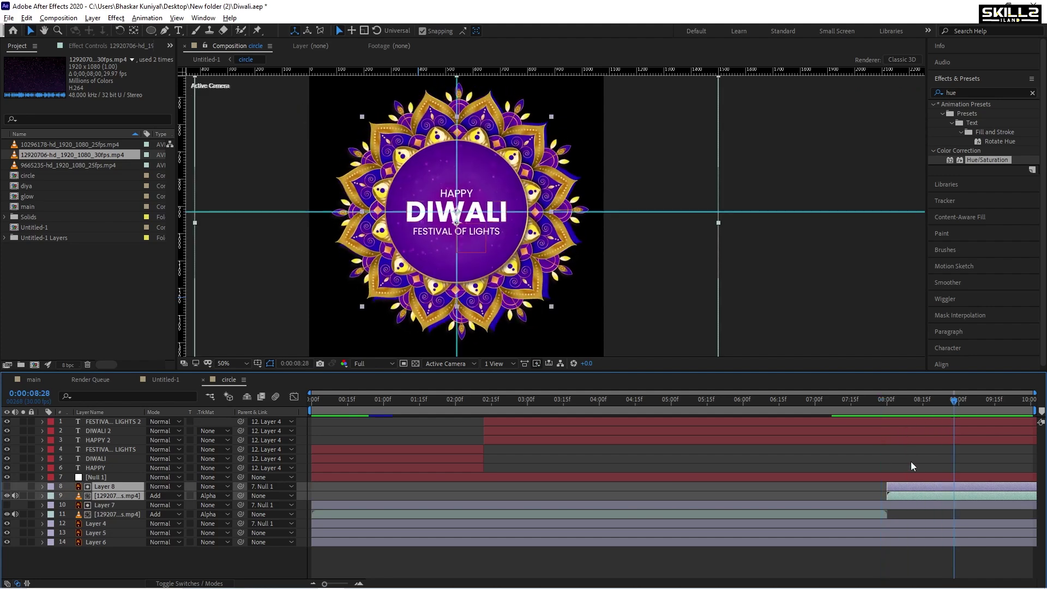
key("ctrl+z")
left_click(351, 485)
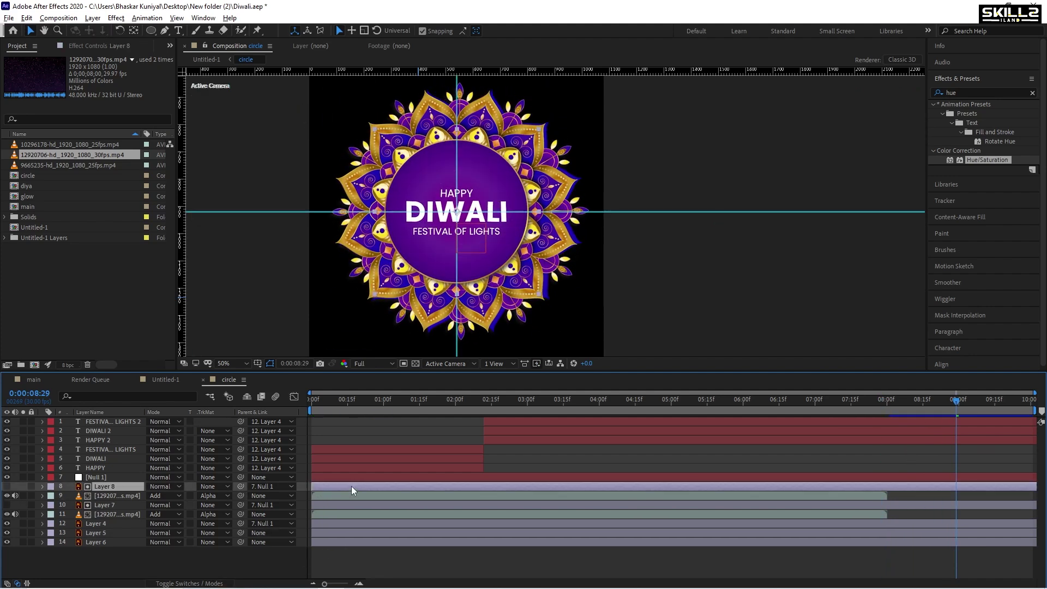
key("u")
left_click(458, 410)
left_click(636, 405)
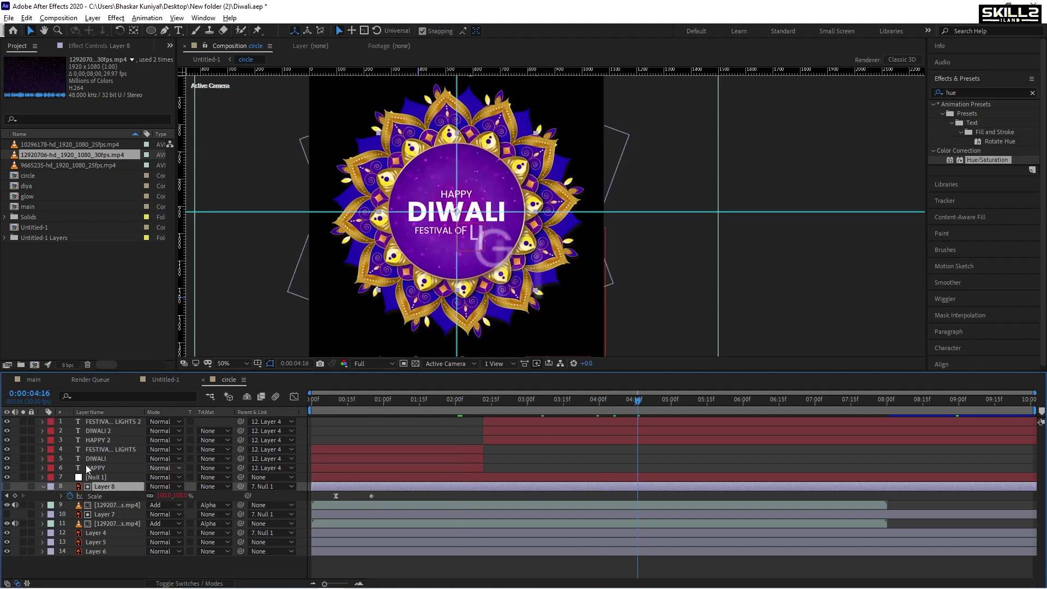
left_click(65, 494)
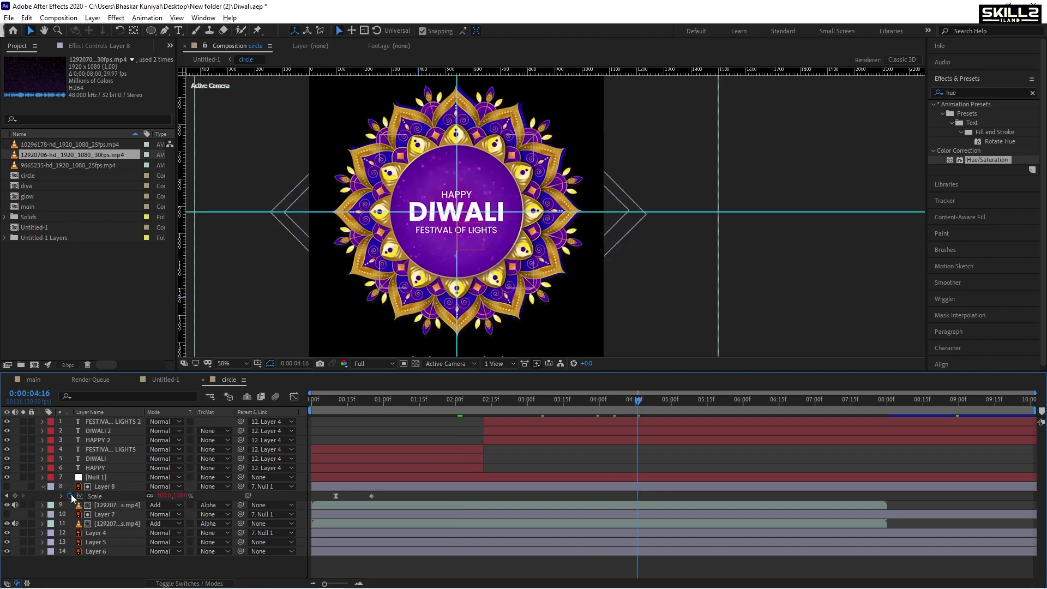
left_click(69, 493)
key("ctrl+s")
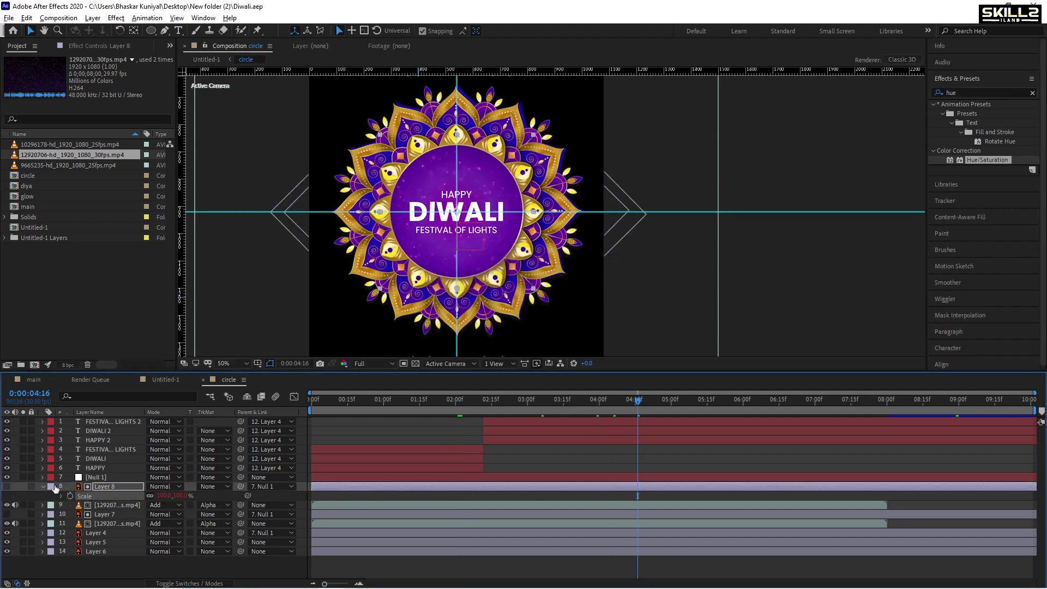
left_click(43, 487)
Step: Move the duplicate pair to start at 8 seconds and preview the join between clips
left_click(455, 496)
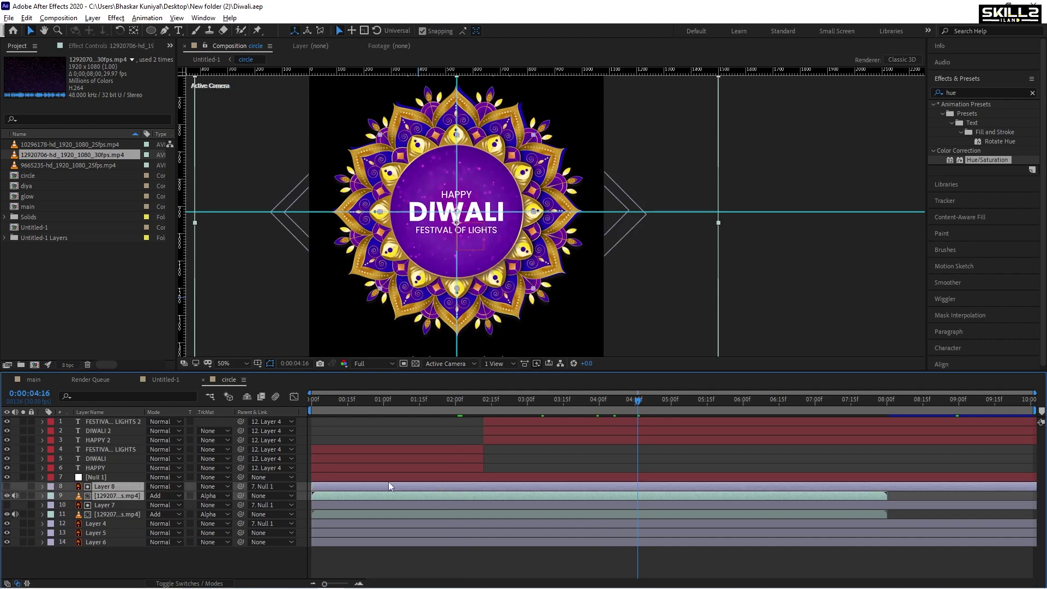
mouse_move(382, 481)
left_mouse_down()
mouse_move(793, 500)
mouse_move(895, 489)
left_mouse_up()
mouse_move(324, 489)
left_mouse_down()
mouse_move(912, 489)
mouse_move(898, 489)
left_mouse_up()
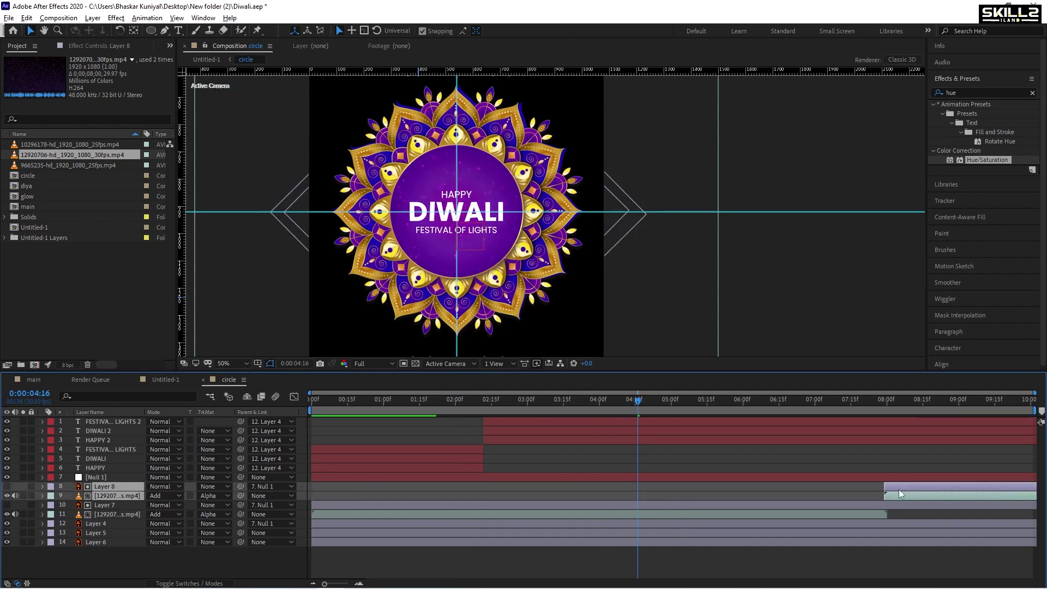
left_click(859, 404)
key("space")
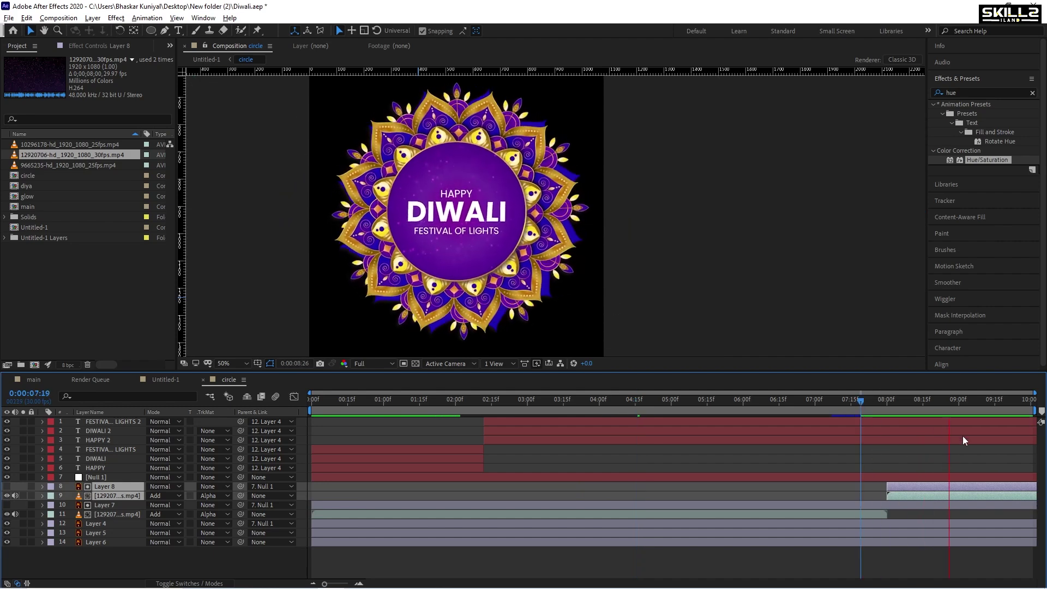
left_click_drag(891, 408, 886, 407)
key("equal")
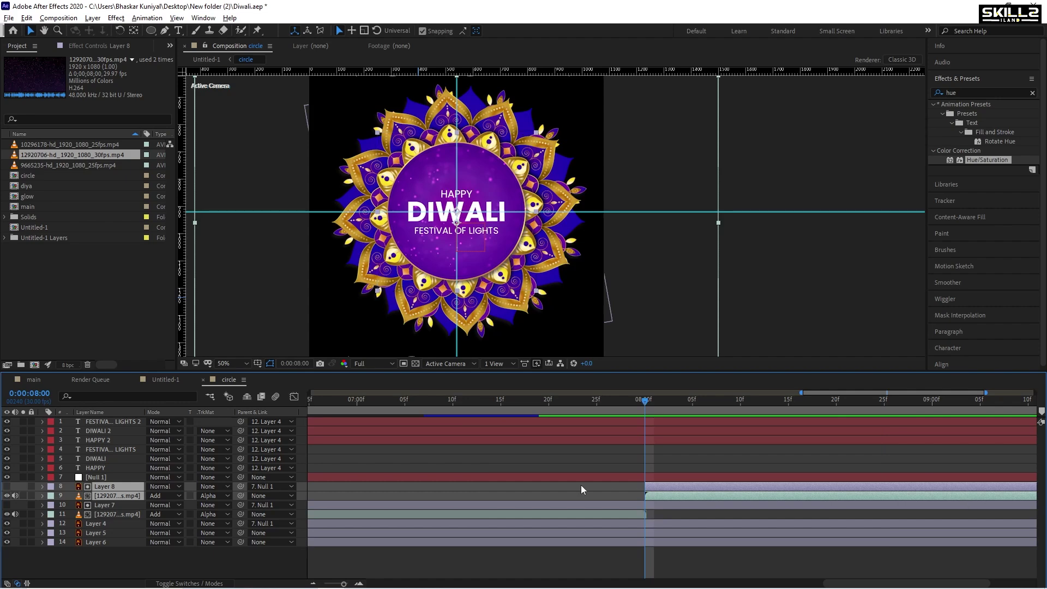
key("equal")
left_click(690, 513)
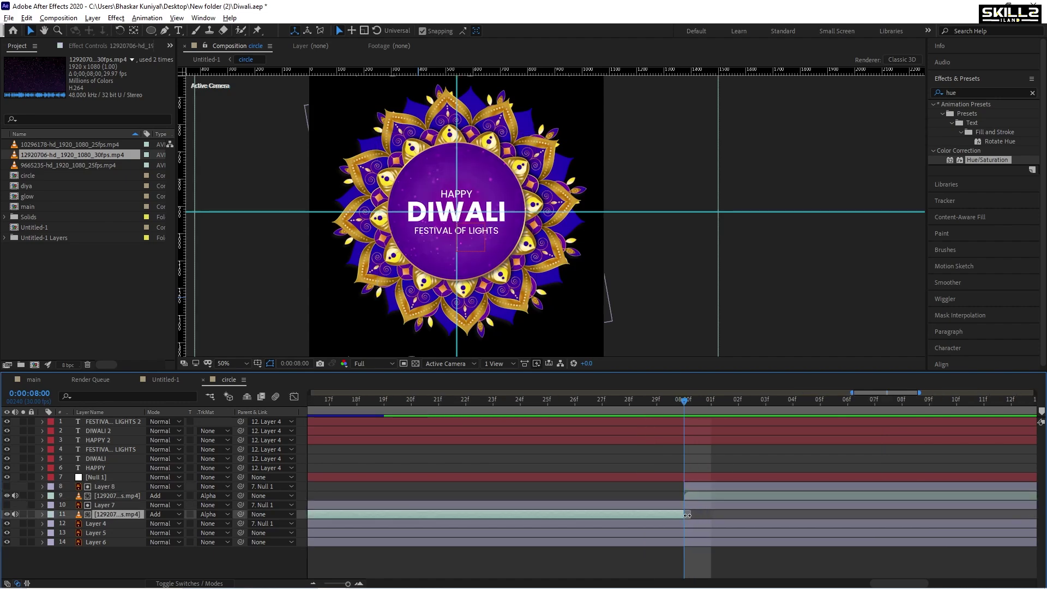
left_click(626, 407)
key("space")
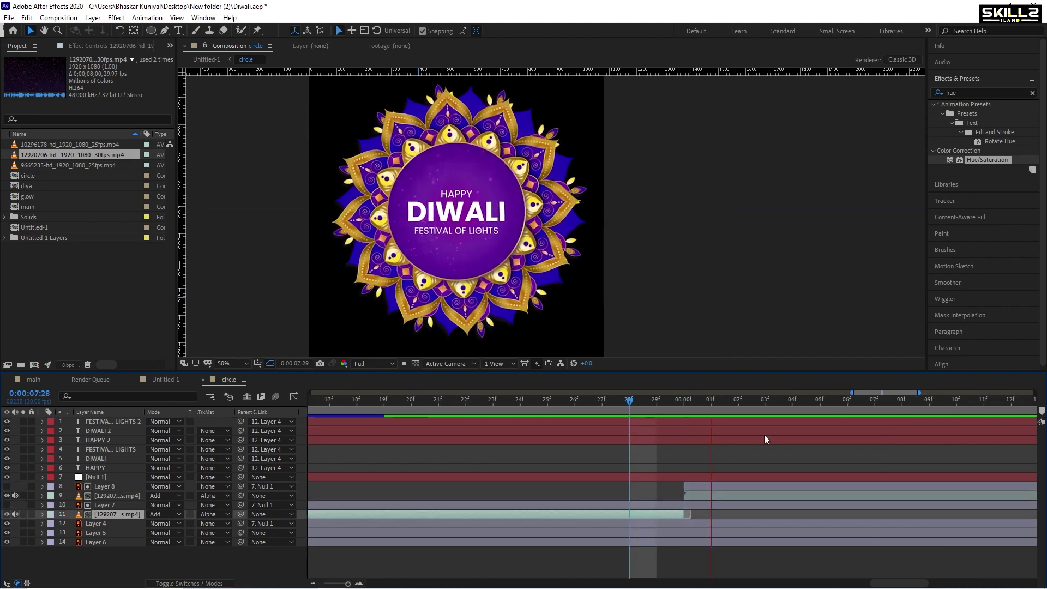
key("semicolon")
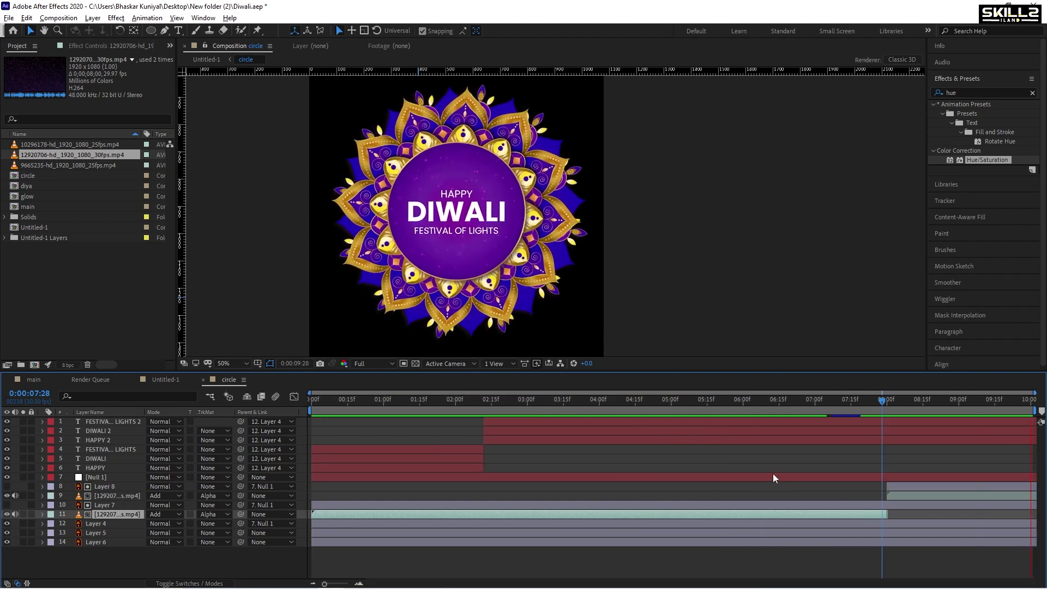
Step: Set the diya comp duration to 10 seconds and extend its layers to the end
left_click(169, 379)
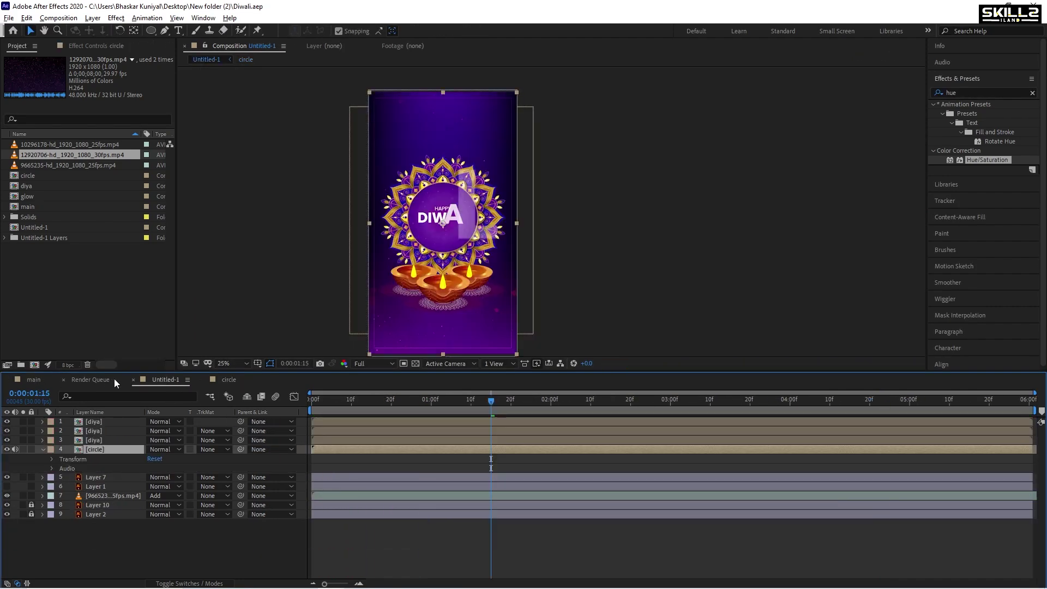
double_click(98, 431)
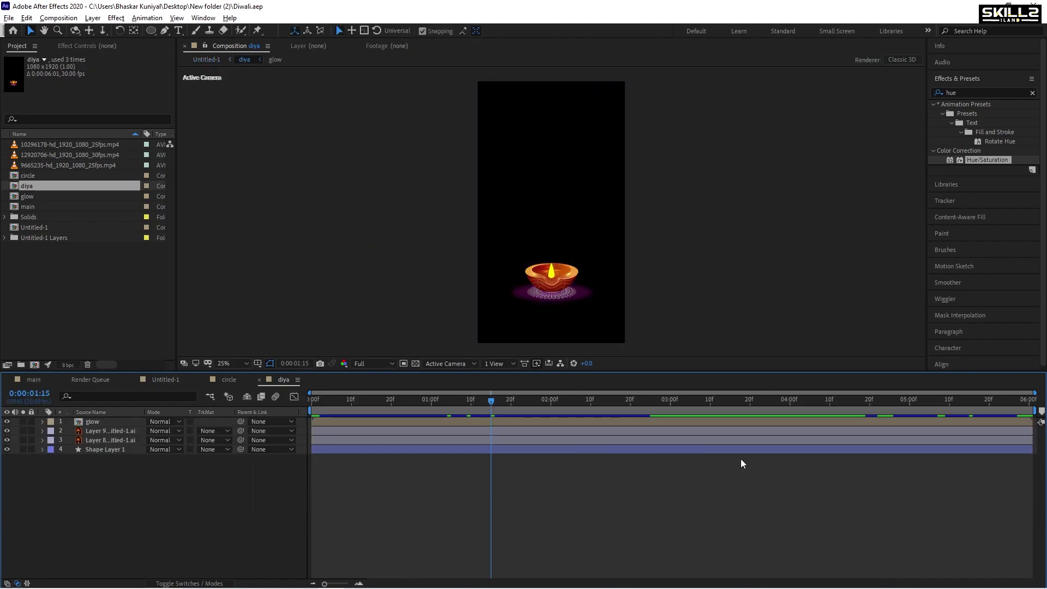
left_click(58, 17)
left_click(86, 47)
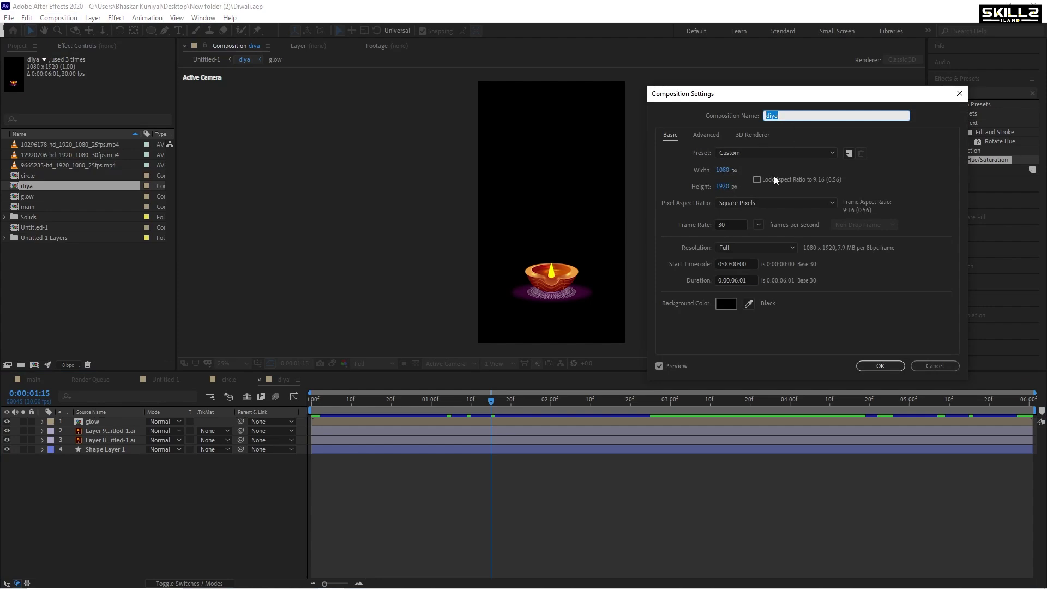
left_click(740, 279)
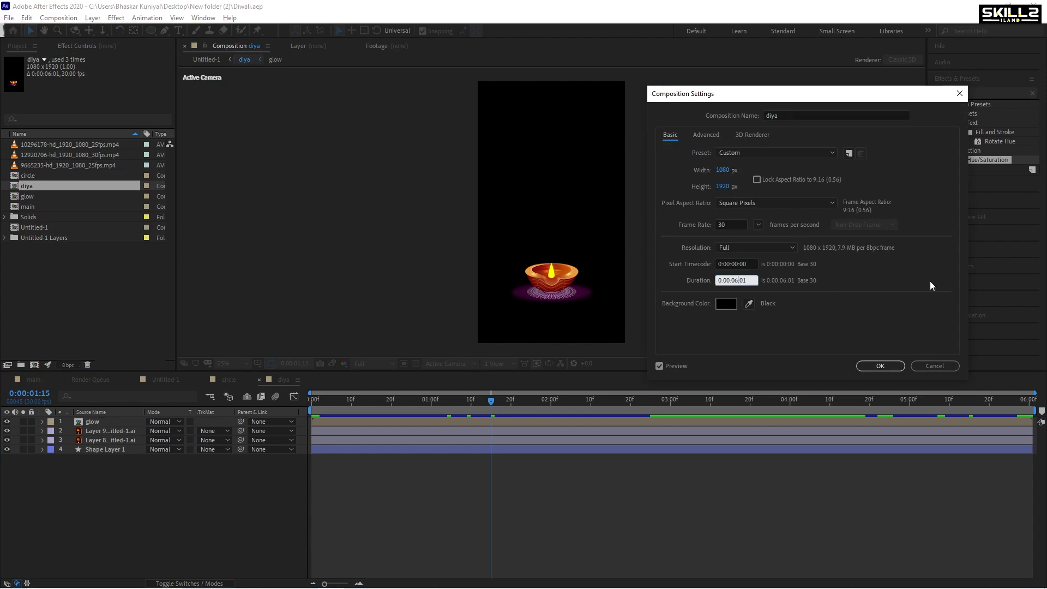
type("10")
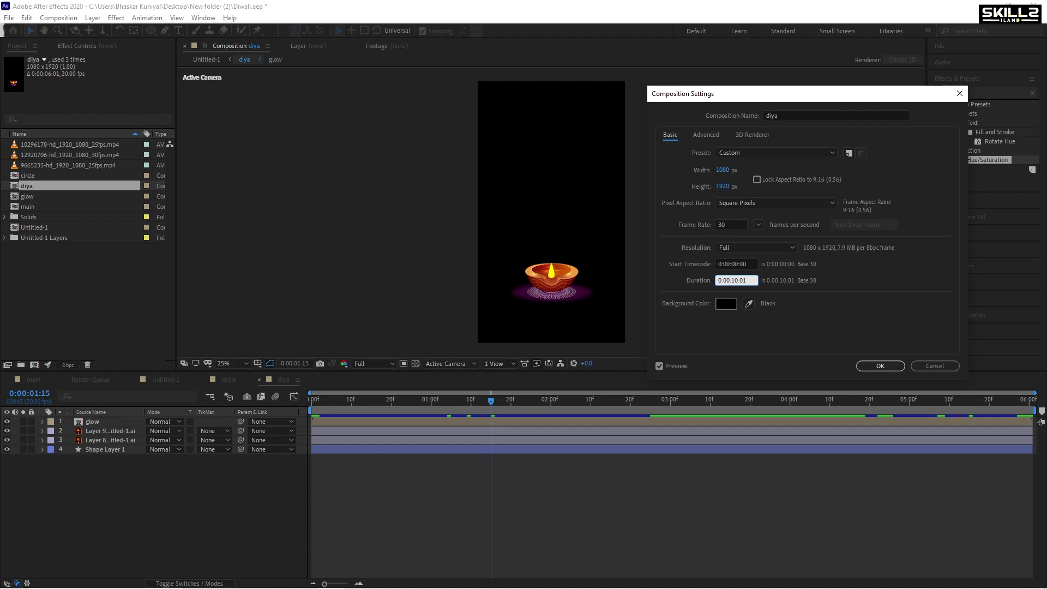
key("Return")
key("ctrl+a")
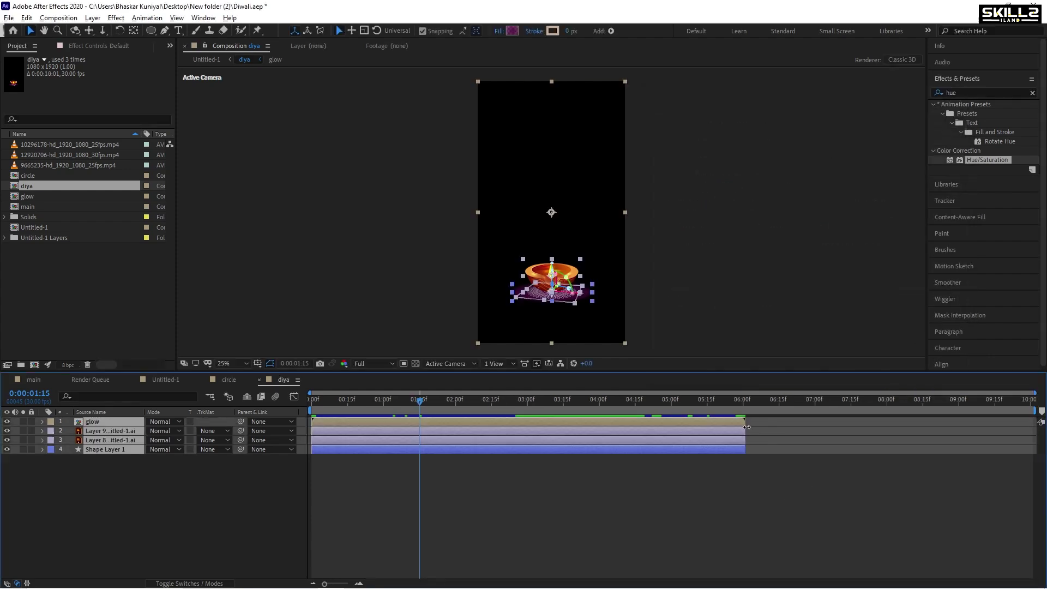
left_click_drag(745, 430, 1036, 431)
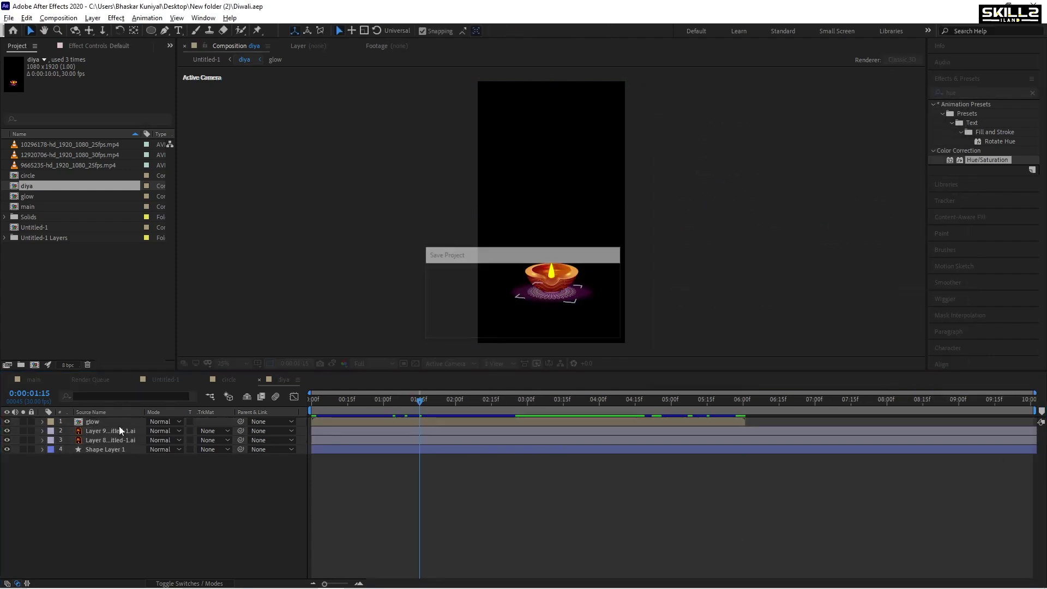
Step: Make the glow comp 10 seconds long, extend its three shape layers, and return to Untitled-1
double_click(98, 422)
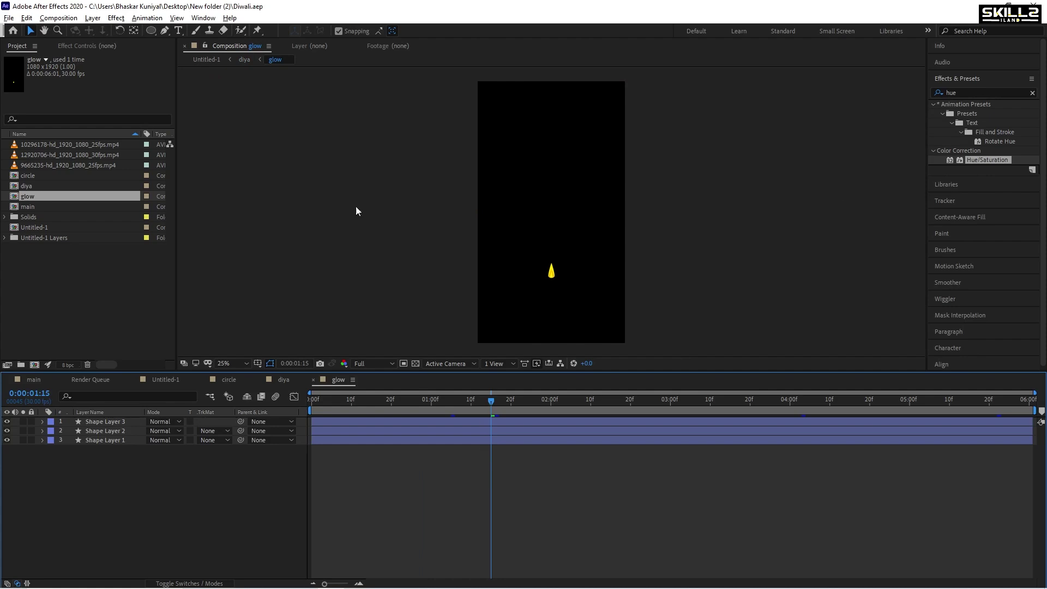
left_click(58, 17)
left_click(66, 45)
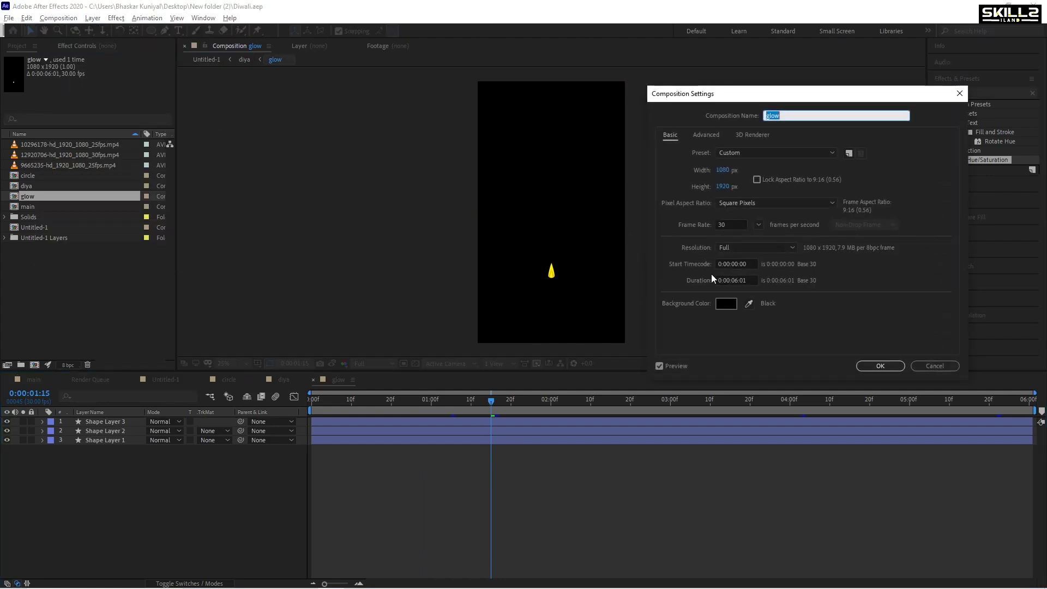
left_click(737, 279)
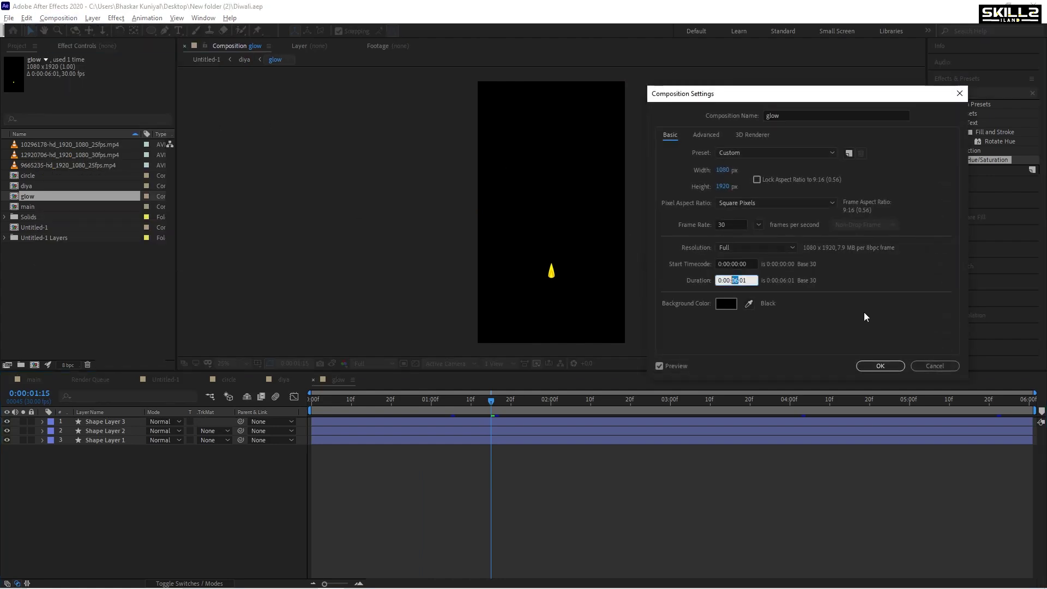
key("Return")
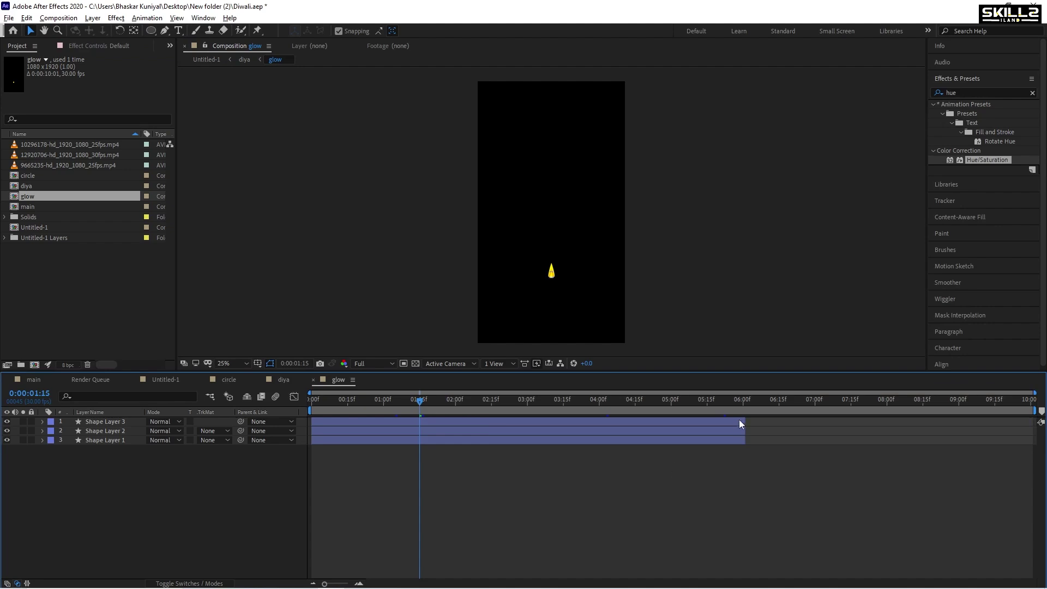
key("ctrl+a")
left_click_drag(744, 421, 1038, 421)
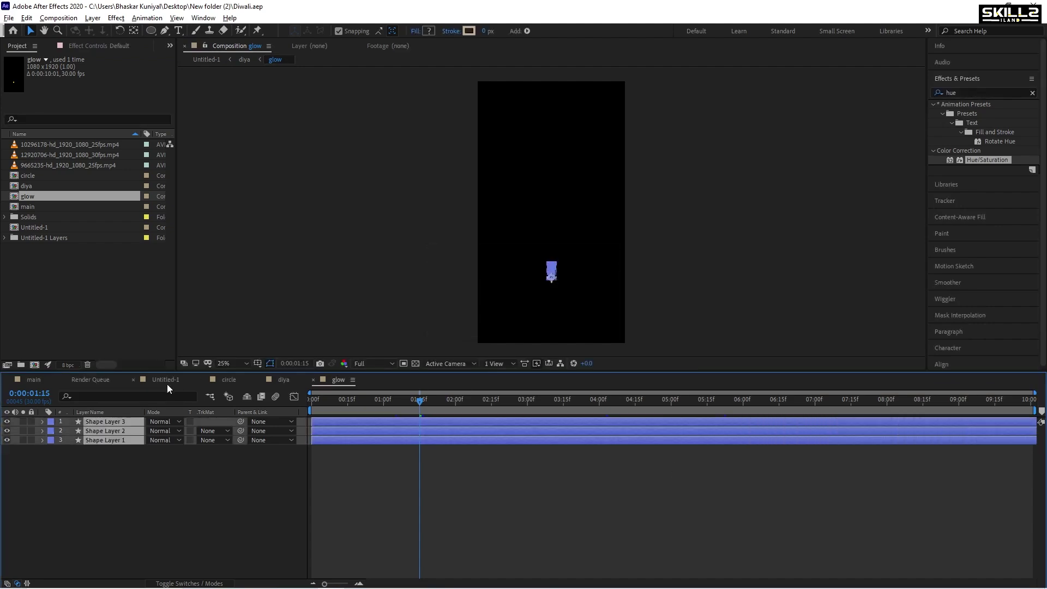
left_click(166, 379)
Step: Collapse the circle layer's properties and preview the composition from the first frame
left_click(43, 449)
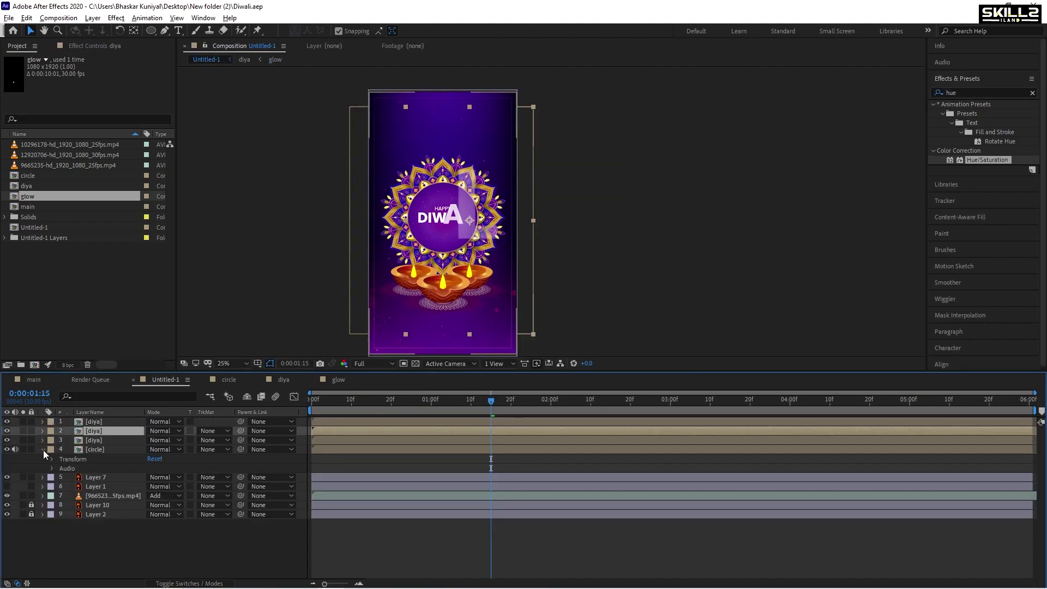
left_click_drag(338, 403, 257, 402)
key("space")
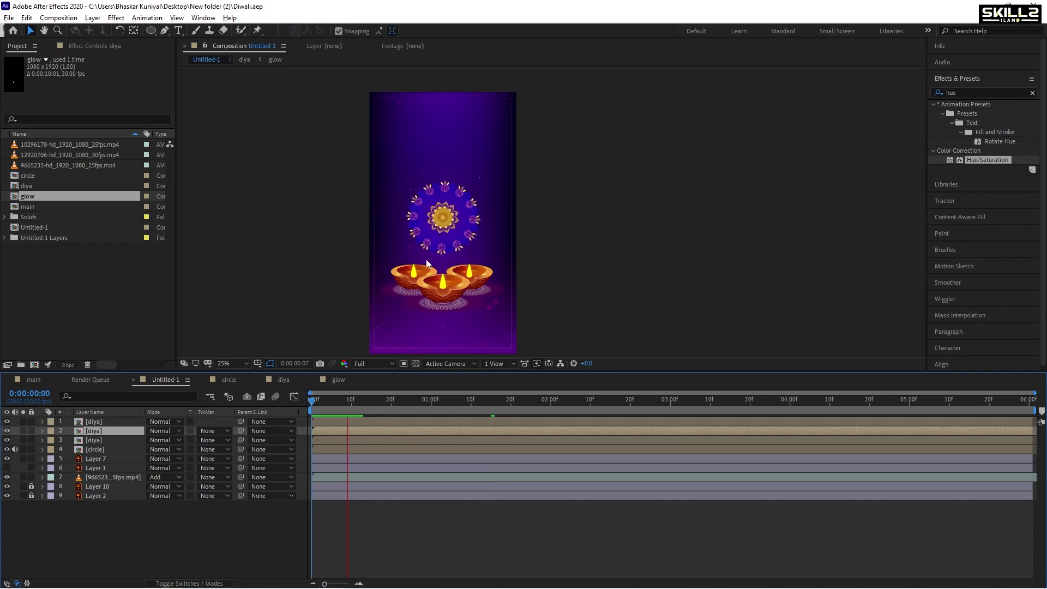
scroll(427, 241, "up", 2)
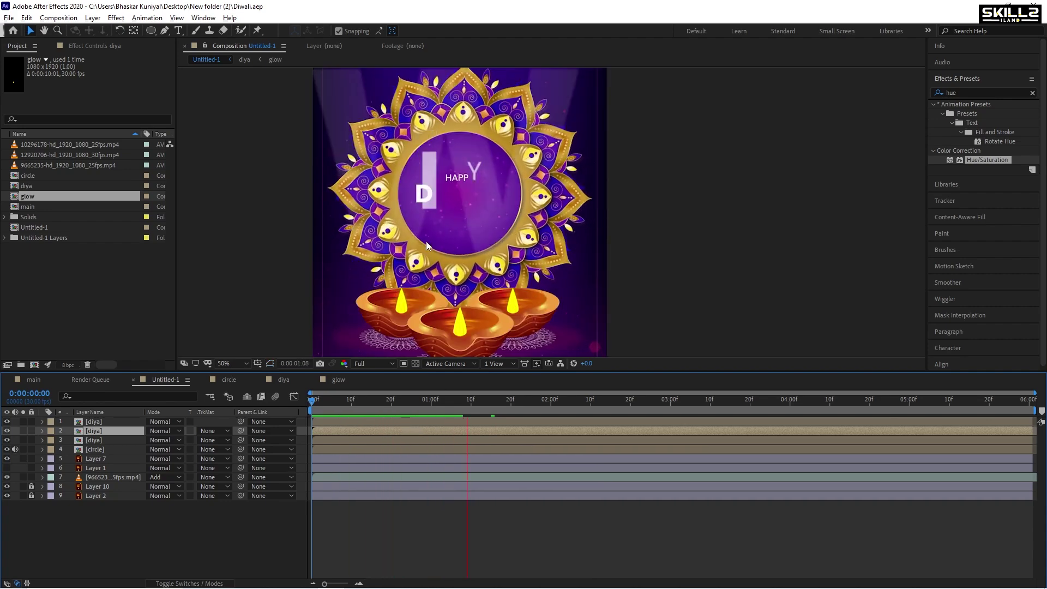
scroll(427, 241, "down", 2)
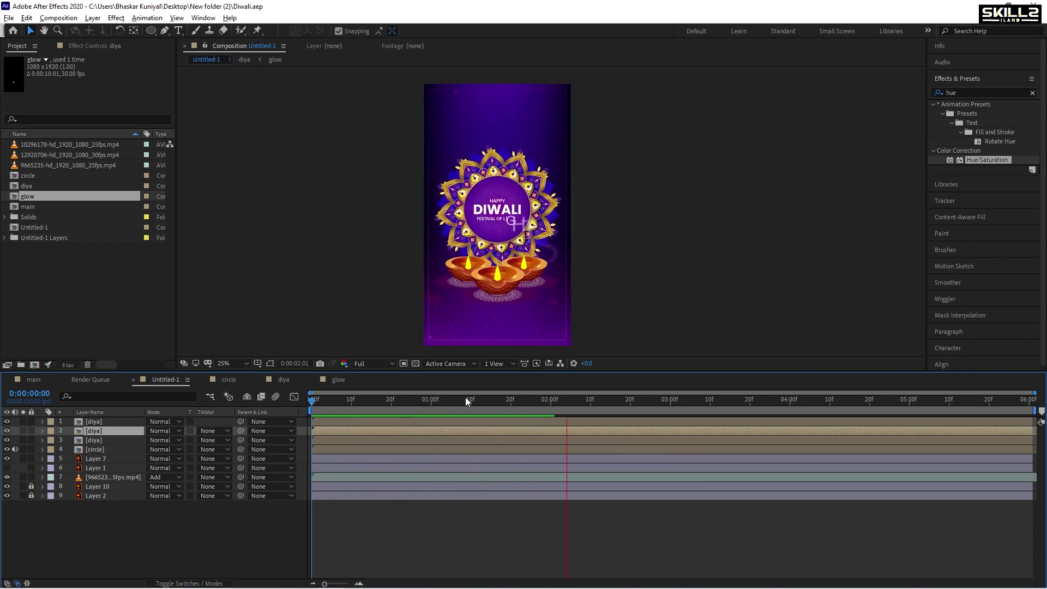
left_click(515, 399)
Step: Set the Untitled-1 composition duration to 10 seconds in Composition Settings
left_click(59, 18)
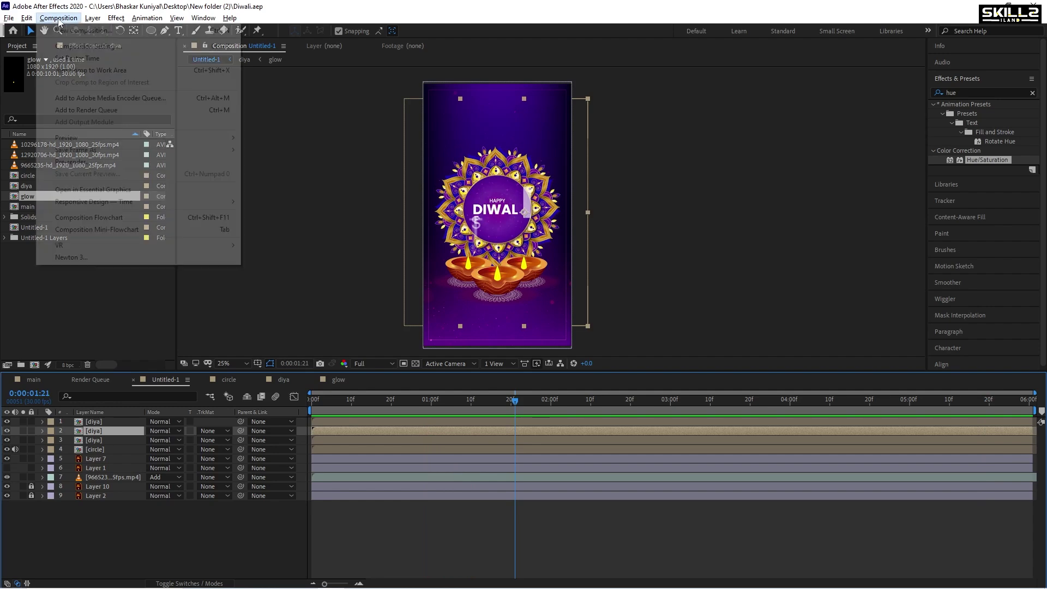
left_click(66, 43)
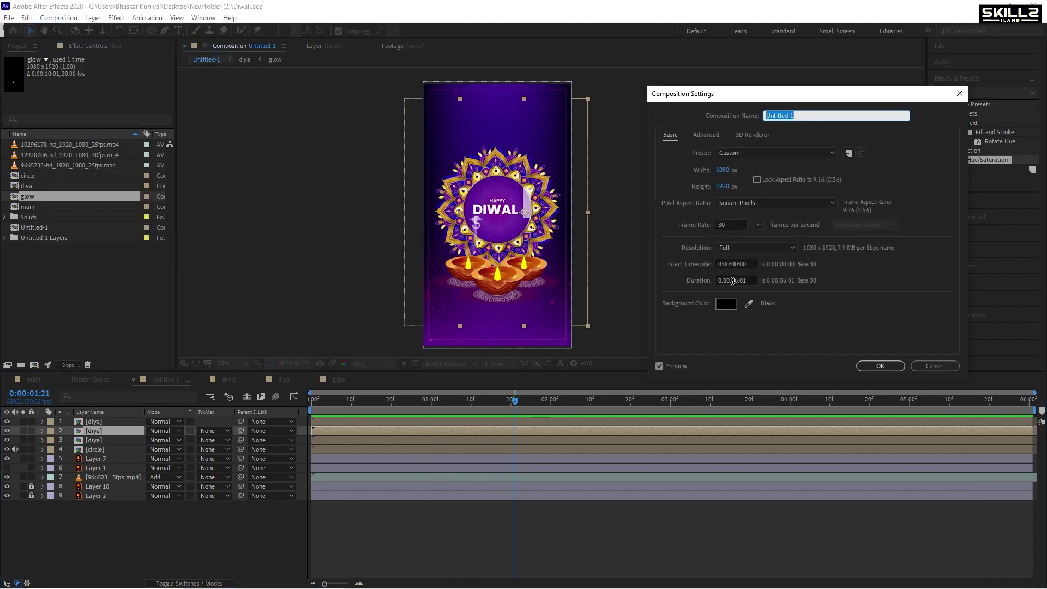
left_click(734, 281)
double_click(734, 280)
type("1")
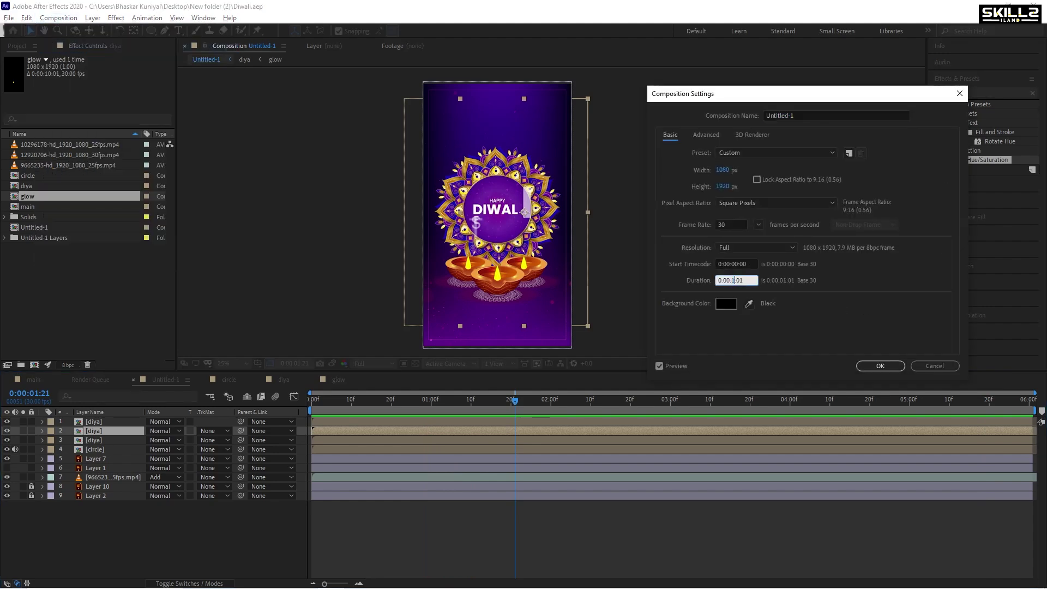
key("Return")
Step: Extend all layers' out-points to 10:00, briefly unlocking and relocking Layer 10 and Layer 2
key("ctrl+a")
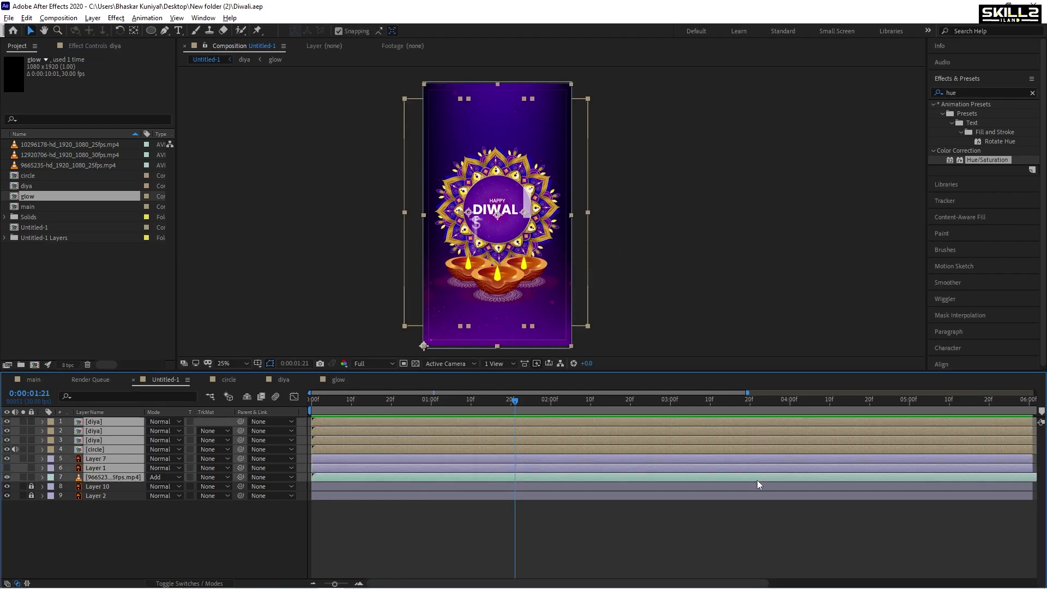
key("minus")
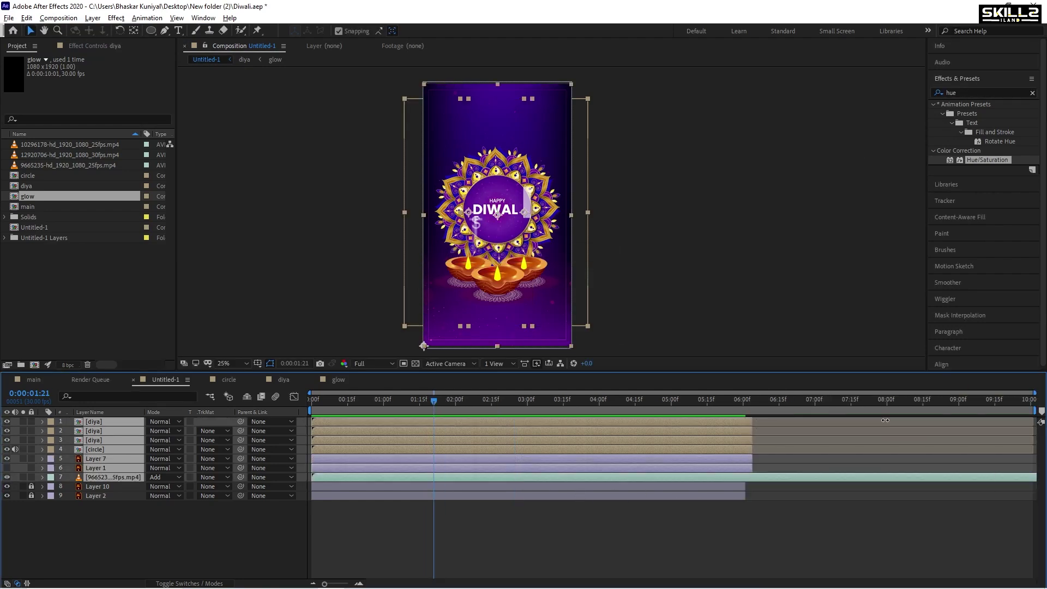
left_click_drag(751, 423, 1033, 423)
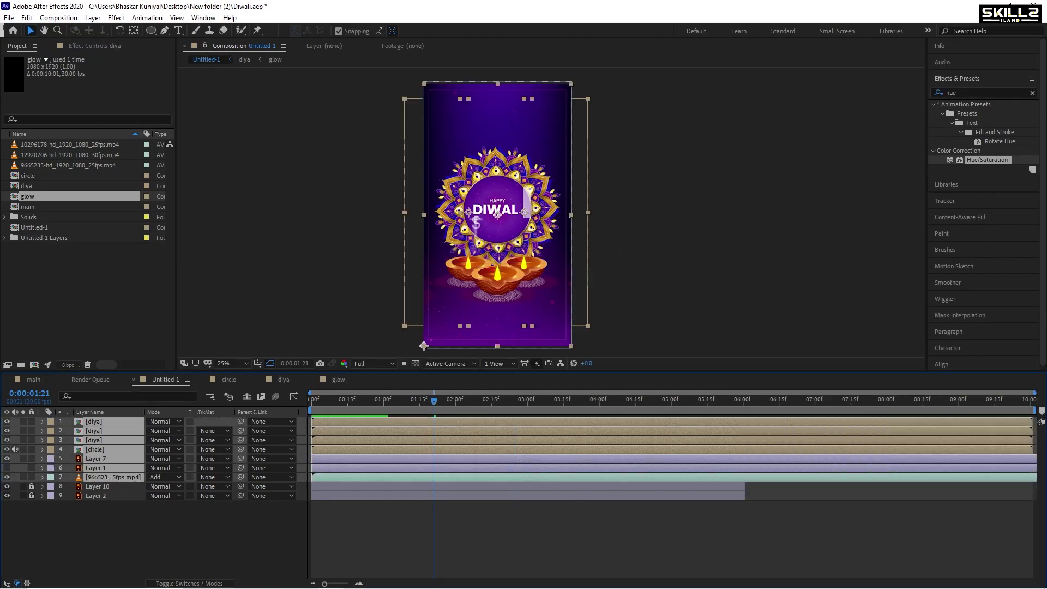
left_click(31, 486)
left_click(31, 495)
left_click(624, 486)
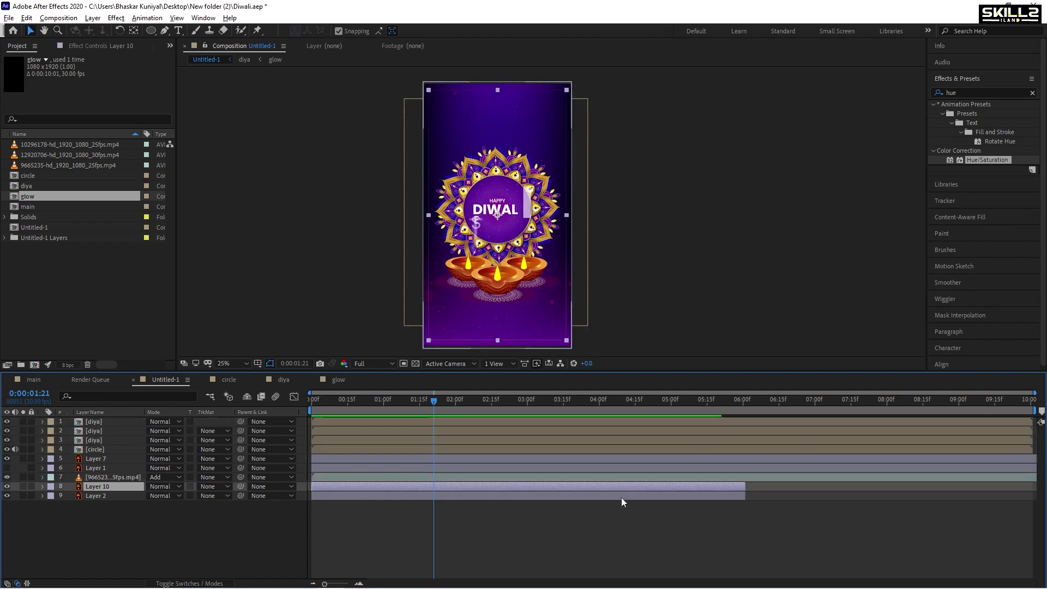
left_click(620, 495, "shift")
left_click_drag(740, 491, 1033, 490)
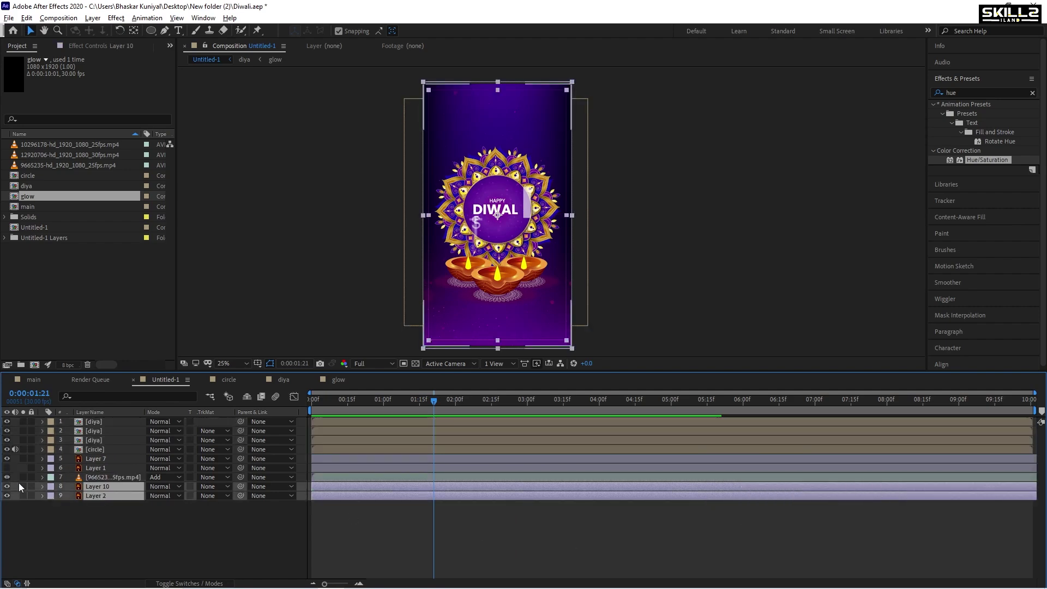
left_click_drag(30, 486, 31, 495)
Step: Save the project, preview the composition, and set the view back to 25%
key("ctrl+s")
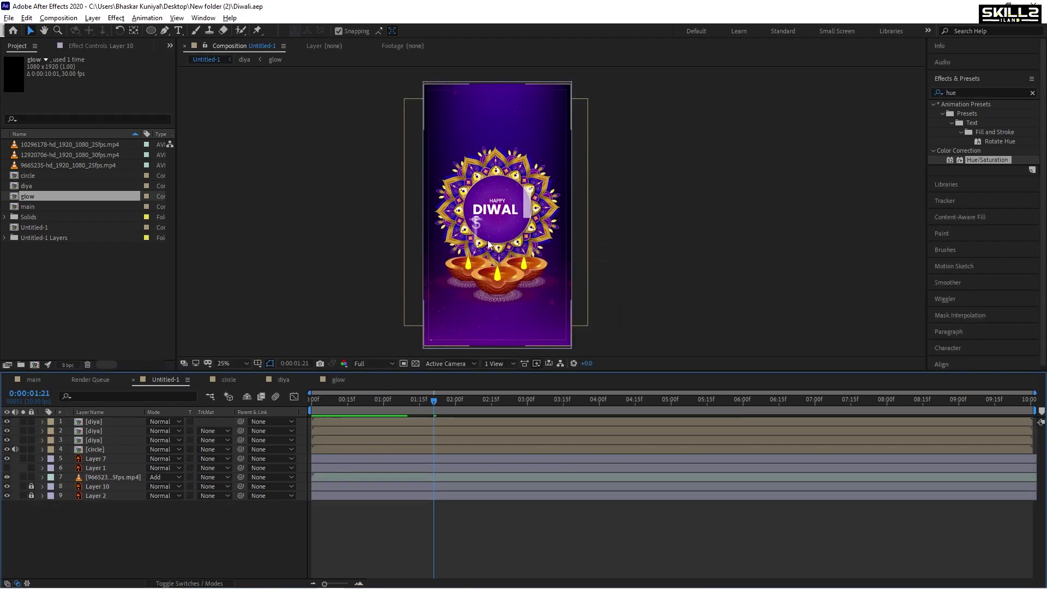
key("space")
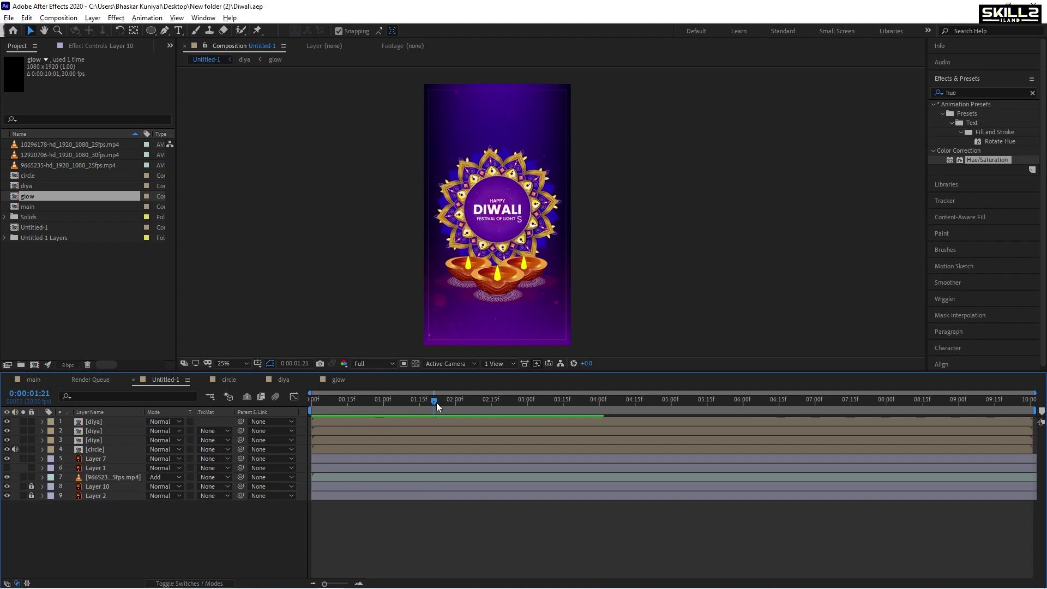
left_click(313, 404)
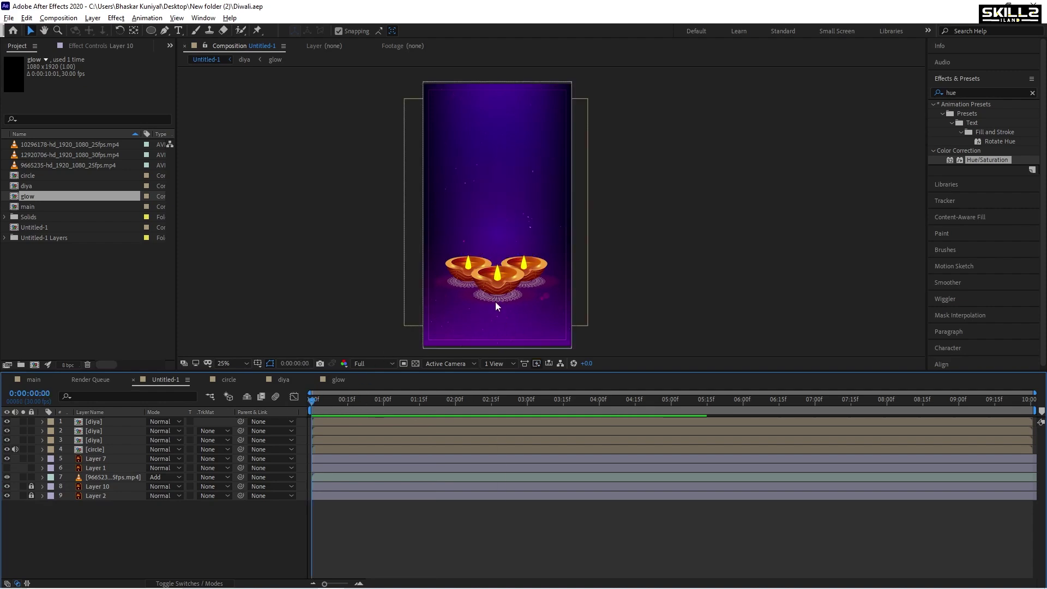
scroll(495, 303, "up", 2)
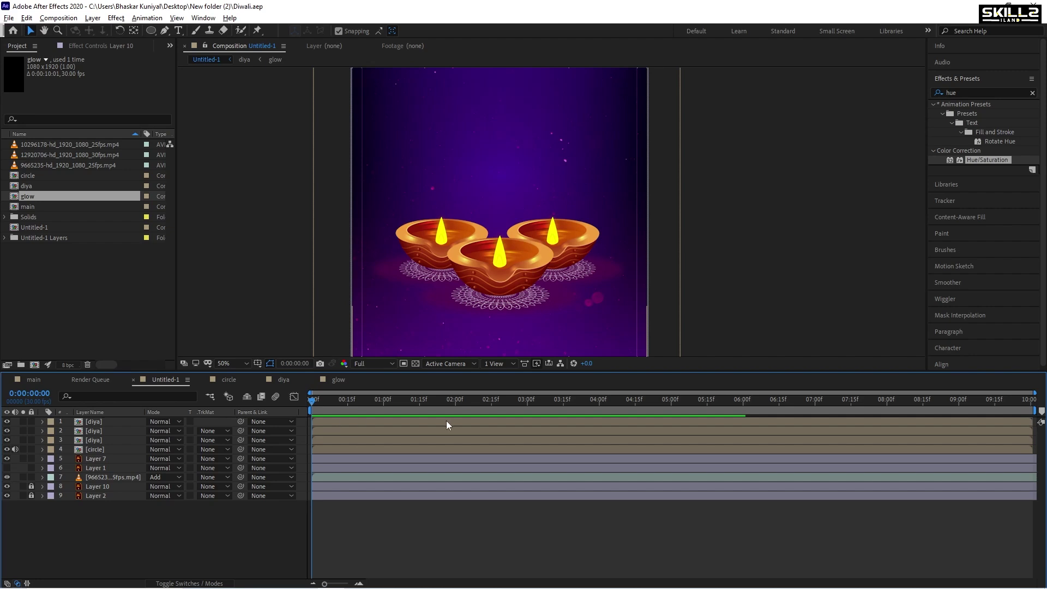
key("comma")
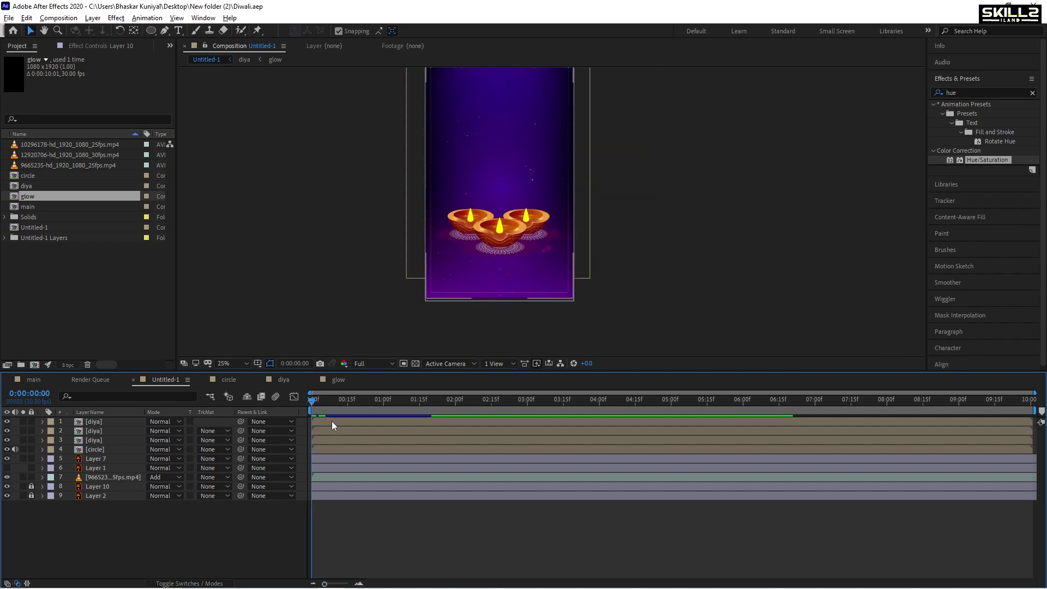
Step: Add Position keyframes at 0:00 and 0:23 on the three diya layers
left_click_drag(332, 421, 319, 442)
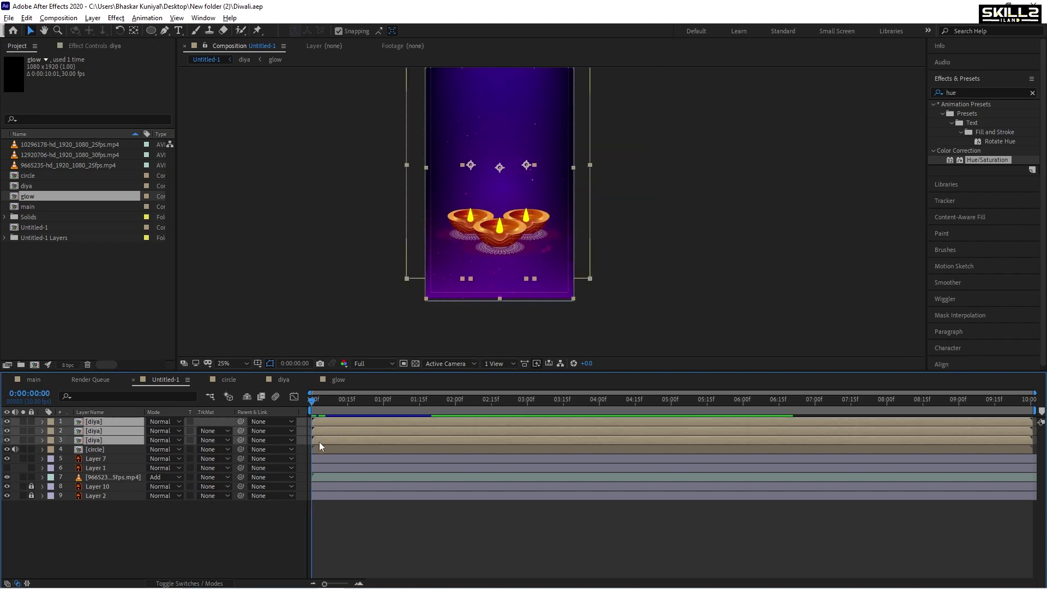
key("p")
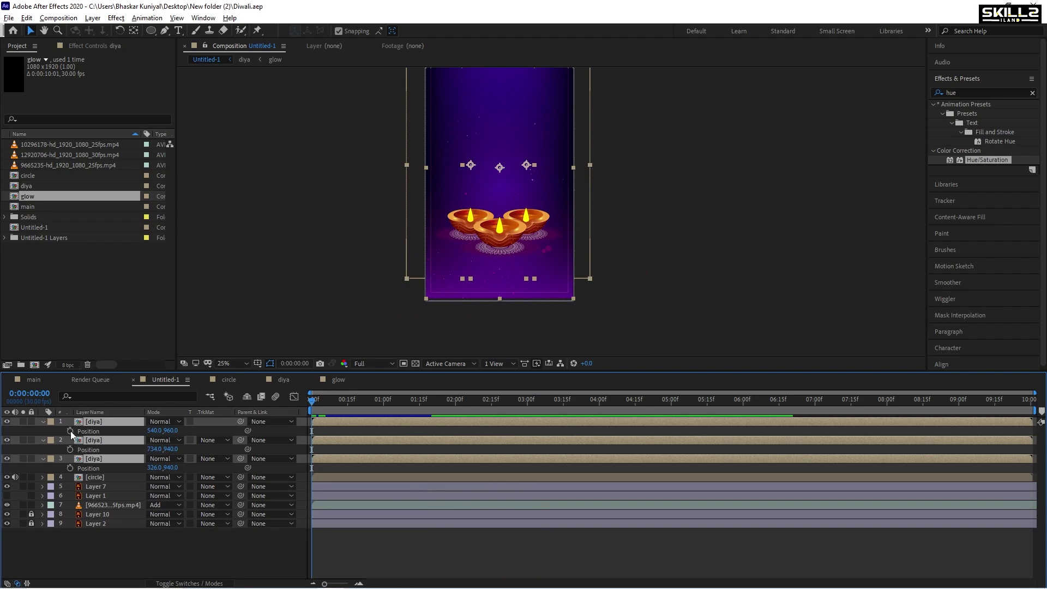
left_click(70, 431)
left_click_drag(377, 405, 366, 405)
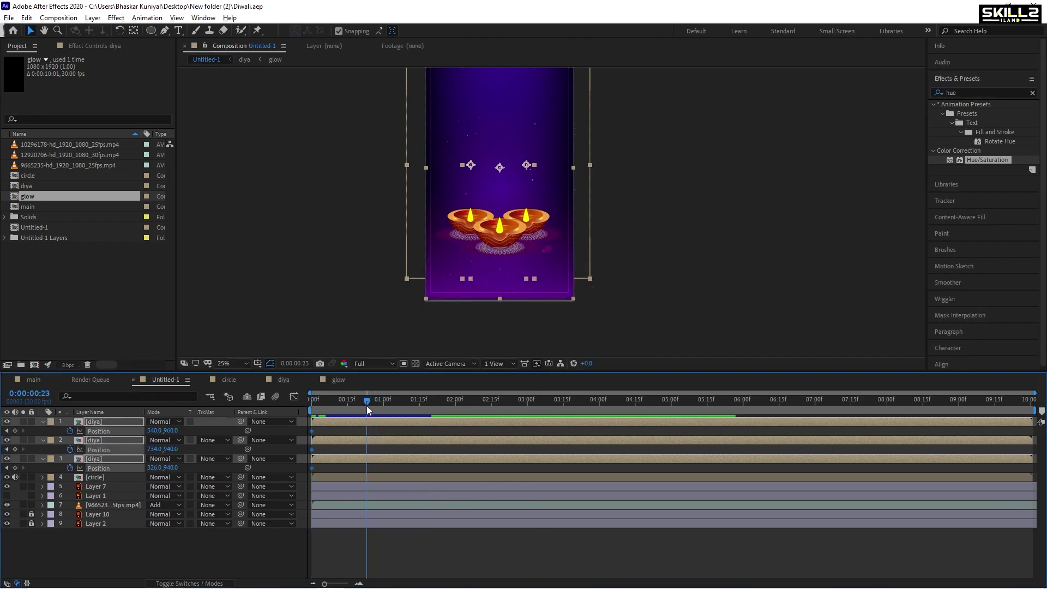
left_click(14, 431)
key("Home")
key("ctrl+s")
Step: Move the diyas' first-frame position down below the bottom of the frame
left_click(336, 453)
left_click(345, 421, "shift")
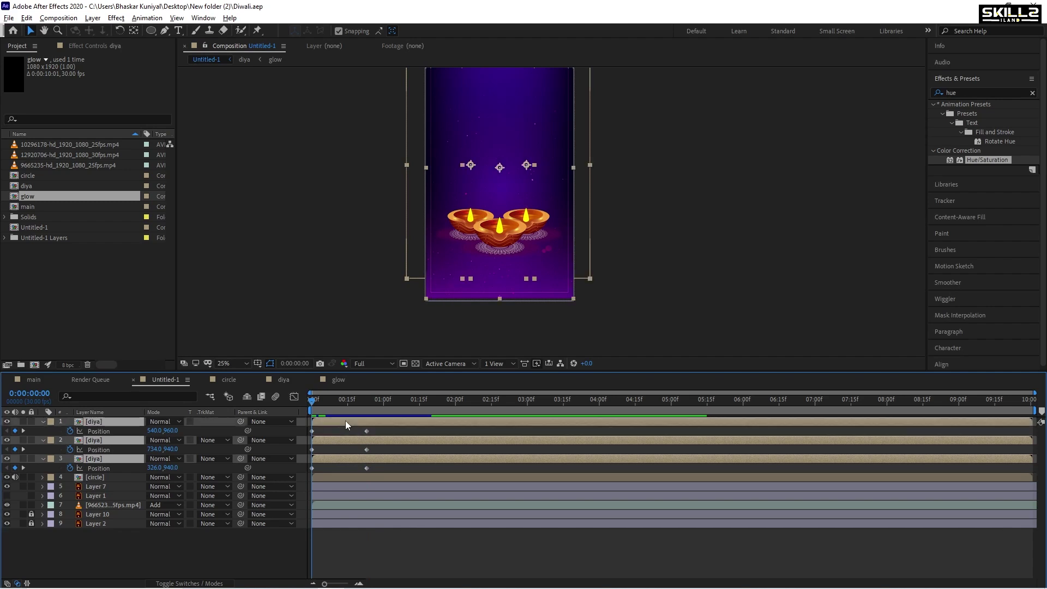
key("shift+Down")
key("shift+Down")
key("shift+Down")
key("shift+Down")
key("shift+Down")
key("shift+Down")
key("shift+Down")
key("shift+Down")
key("shift+Down")
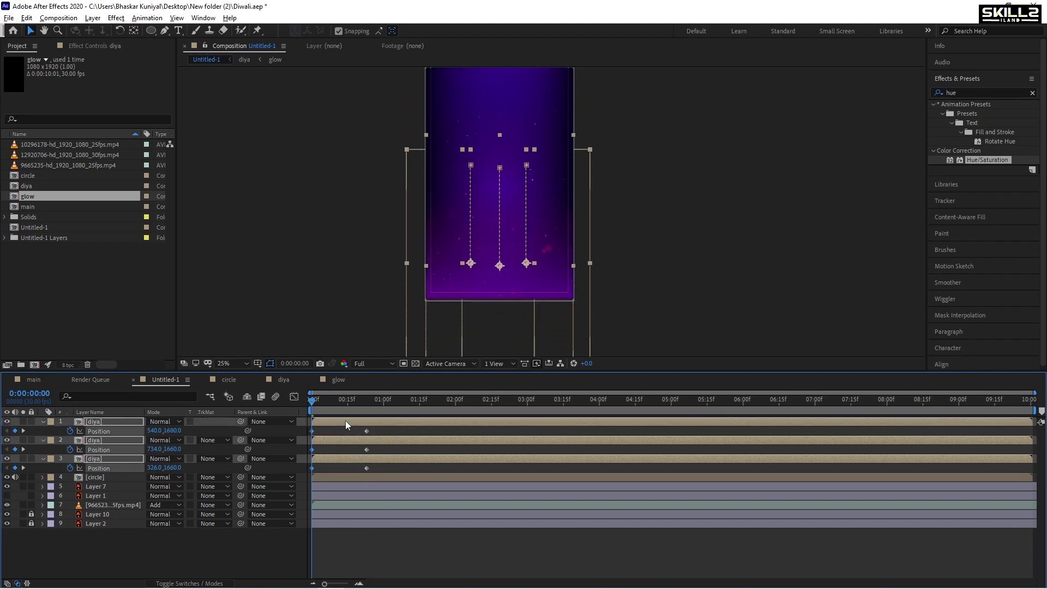
key("shift+Down")
key("shift+Down")
key("shift+Down")
key("shift+Down")
key("shift+Down")
key("shift+Down")
key("ctrl+s")
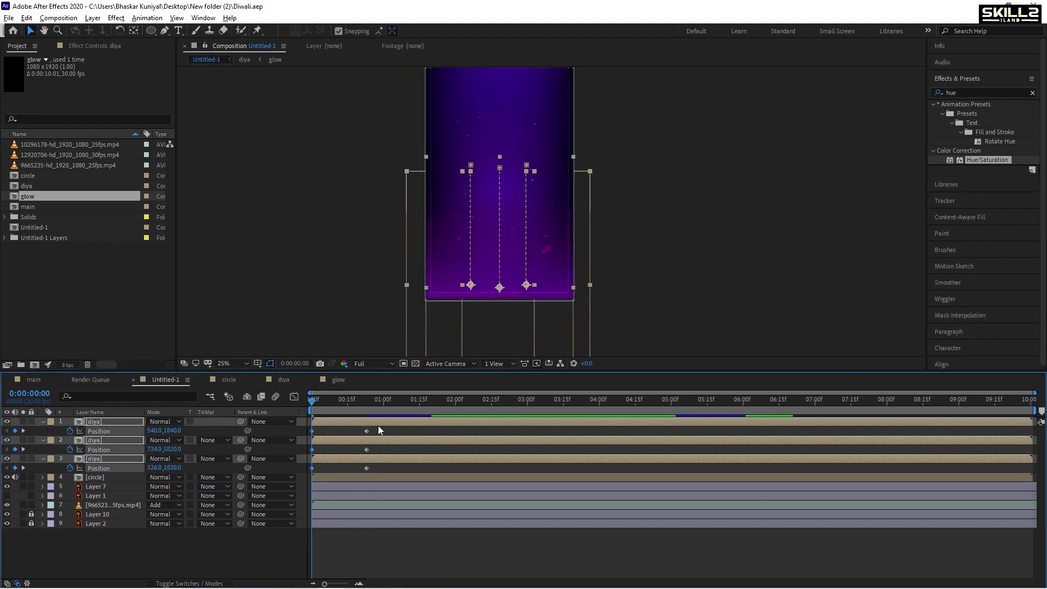
Step: Apply Easy Ease to all the diyas' Position keyframes, check the speed graph, and preview
left_click(376, 430)
left_click_drag(376, 439, 293, 472)
key("F9")
left_click(294, 398)
left_click_drag(339, 501, 284, 563)
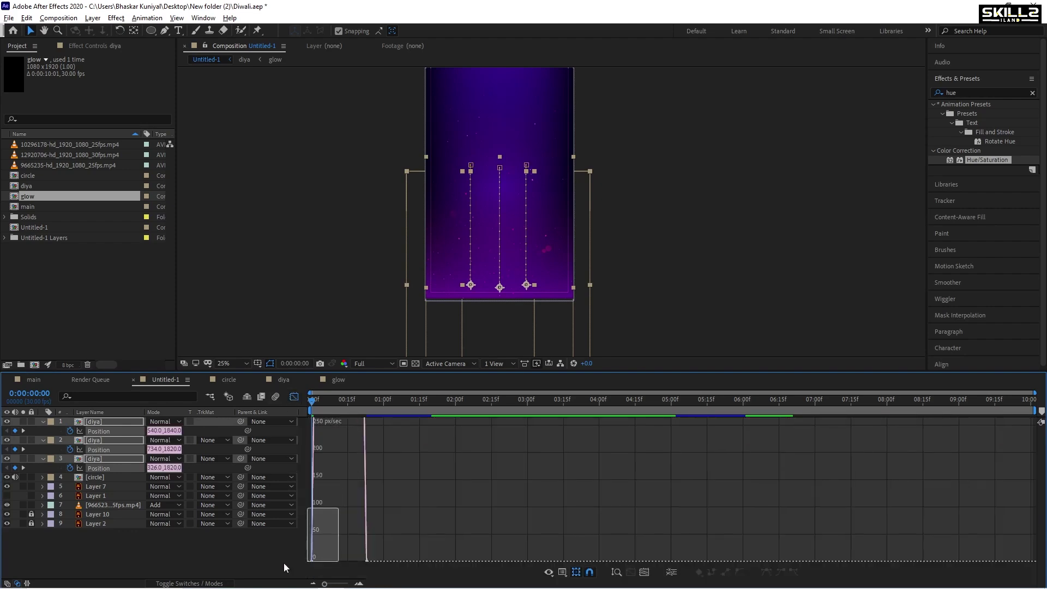
left_click(292, 397)
key("space")
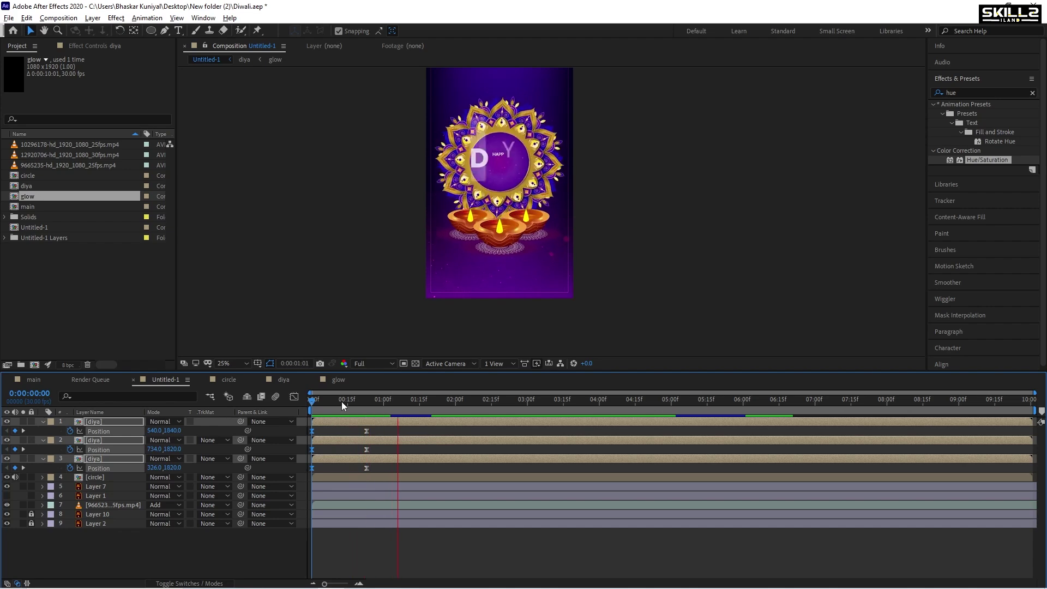
Step: Shift the diyas' end Position keyframes to one second, preview the rise, and save
key("space")
key("space")
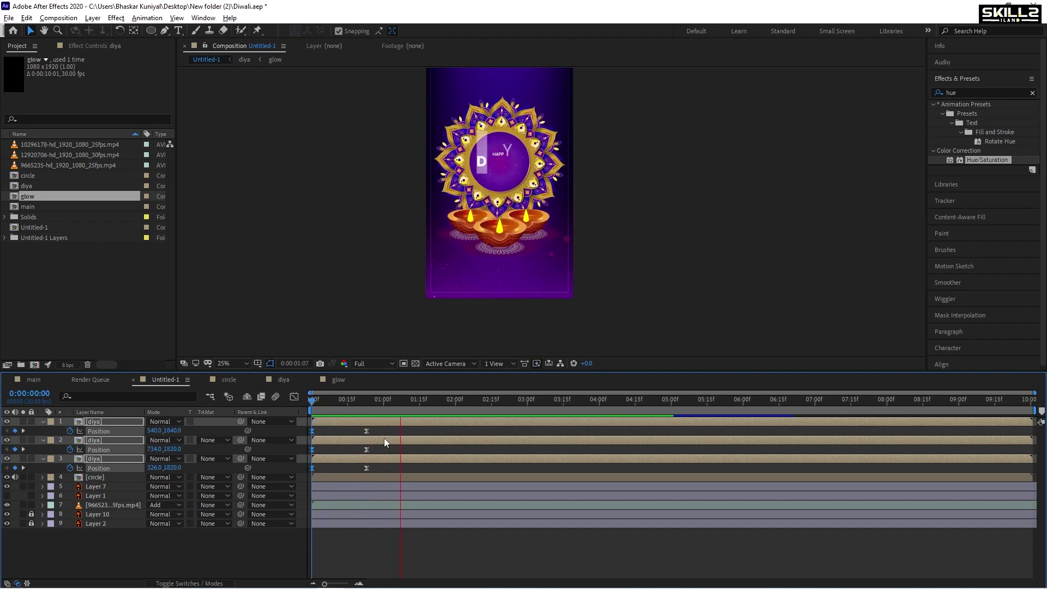
mouse_move(384, 426)
left_mouse_down()
mouse_move(353, 472)
mouse_move(380, 468)
left_mouse_up()
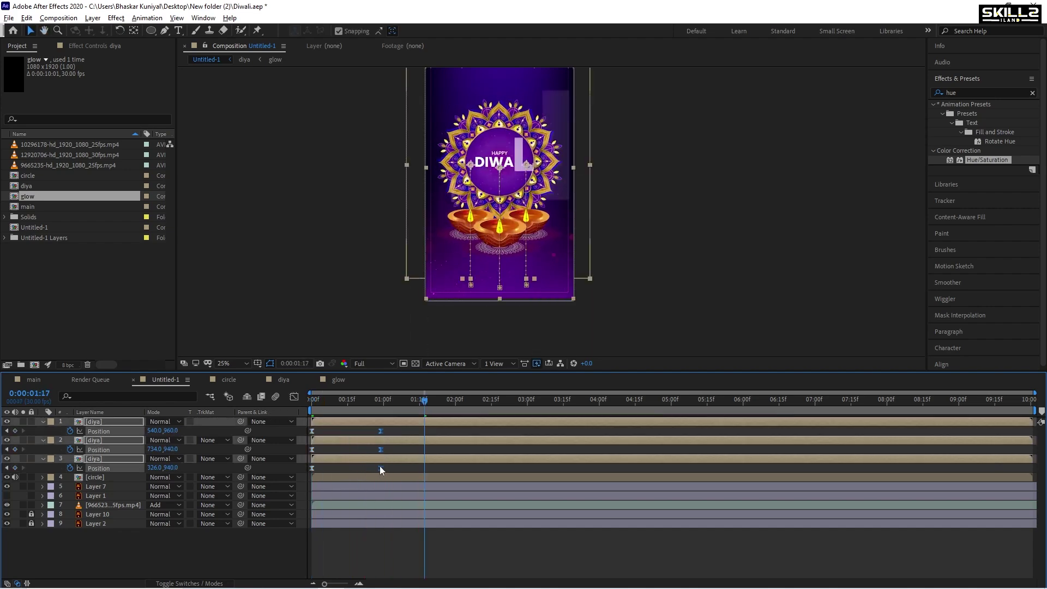
key("space")
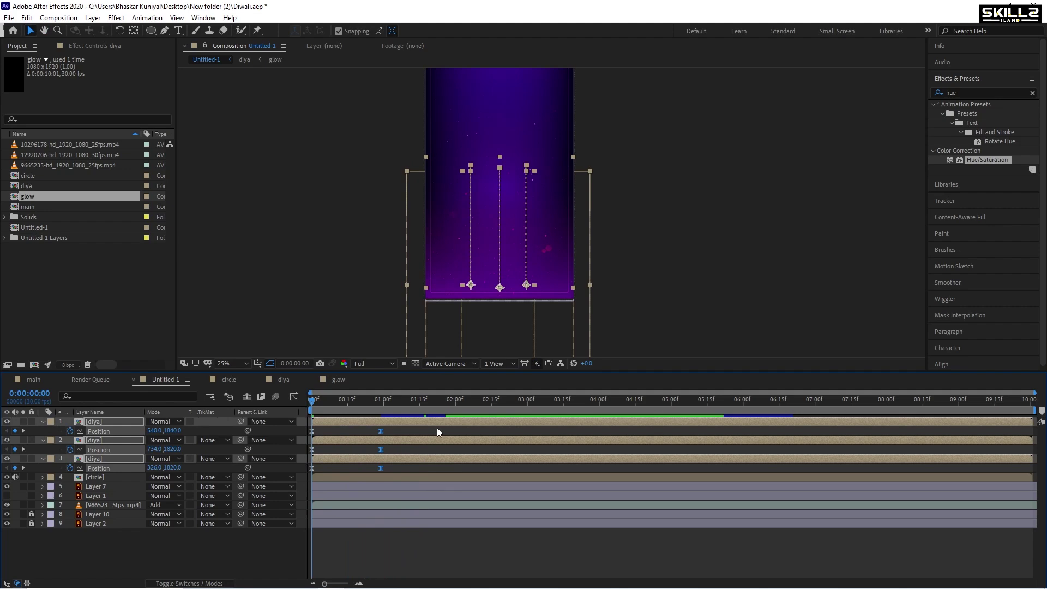
key("space")
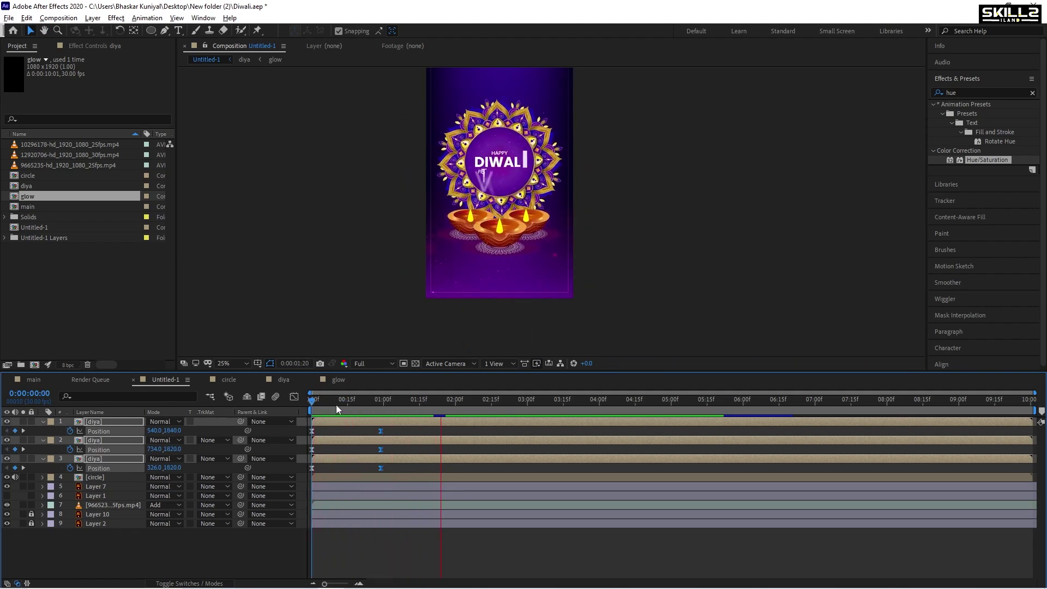
key("space")
key("space")
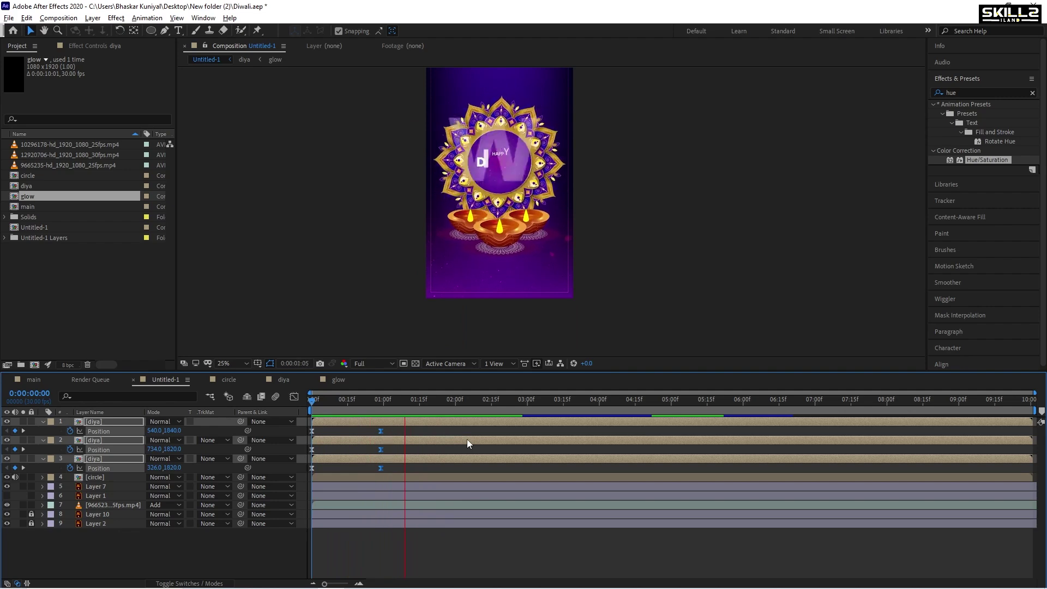
key("space")
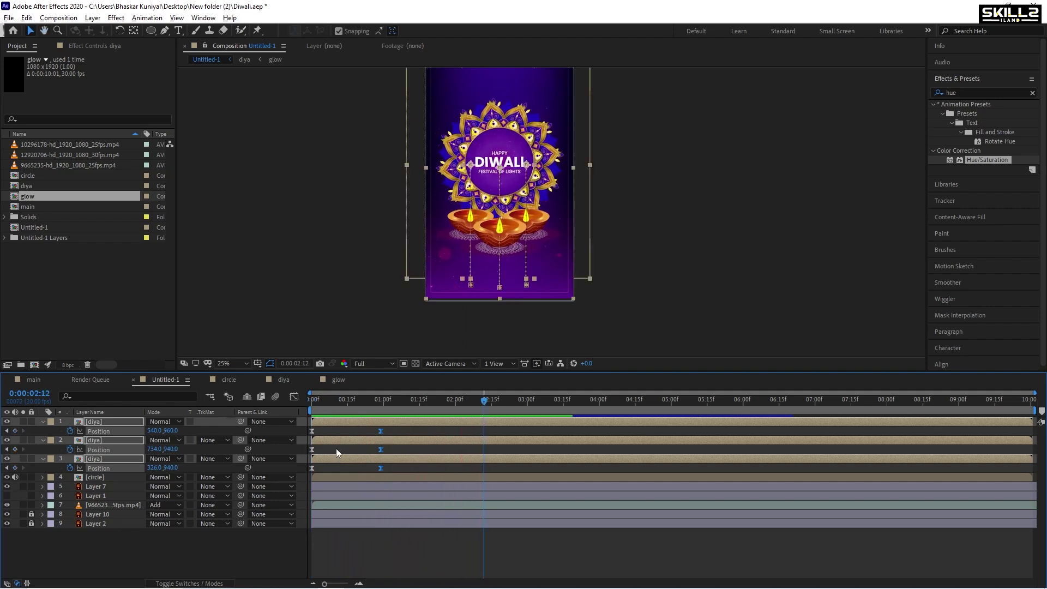
key("ctrl+s")
Step: Delay the second and first diyas' Position keyframes so the lamps rise in sequence
left_click(337, 458)
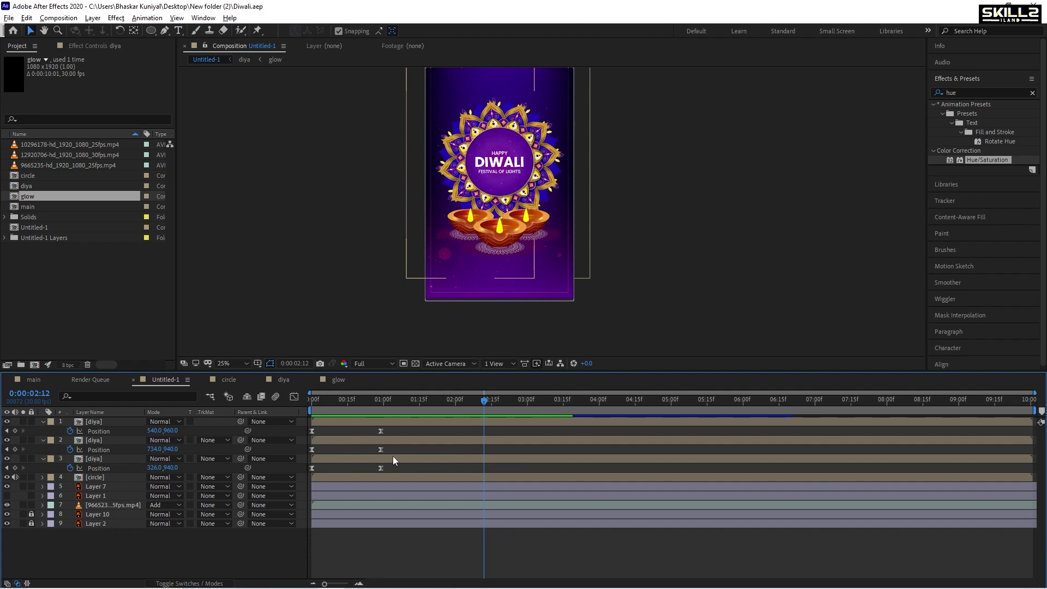
left_click_drag(396, 447, 306, 455)
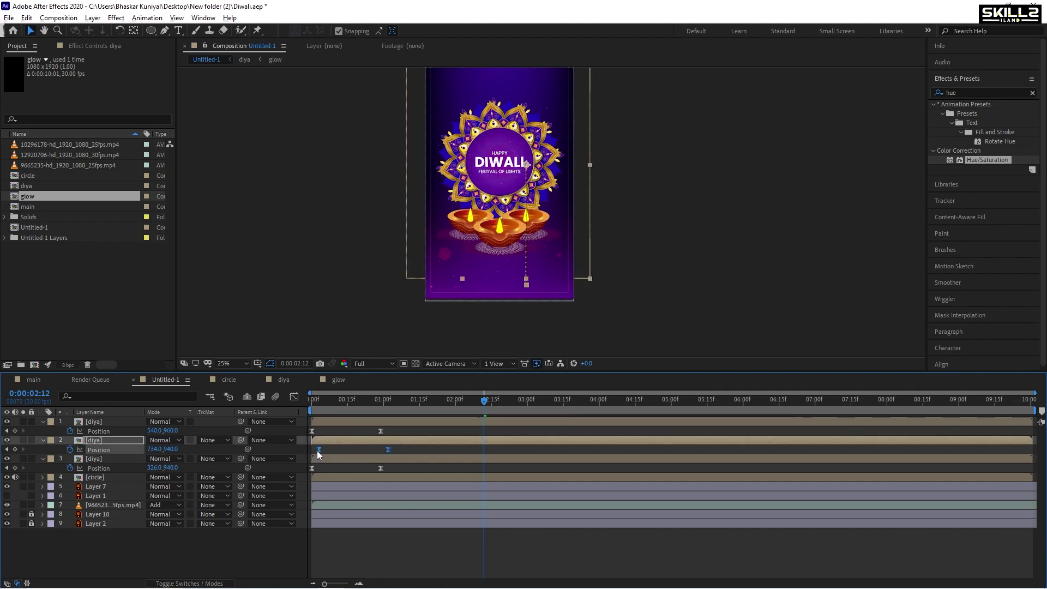
left_click_drag(316, 451, 328, 450)
mouse_move(414, 428)
left_mouse_down()
mouse_move(311, 432)
mouse_move(338, 431)
left_mouse_up()
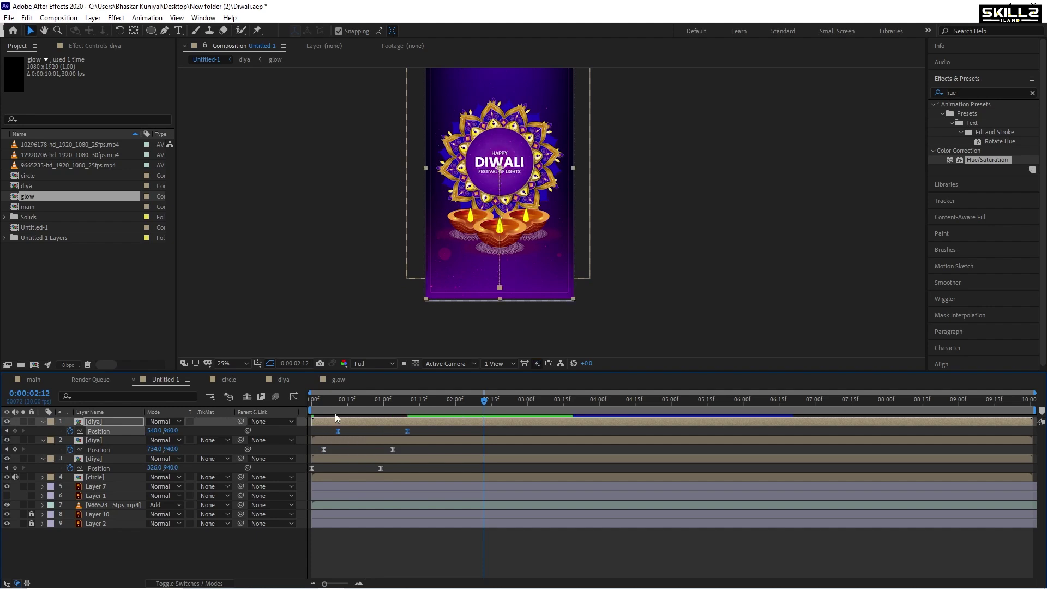
key("space")
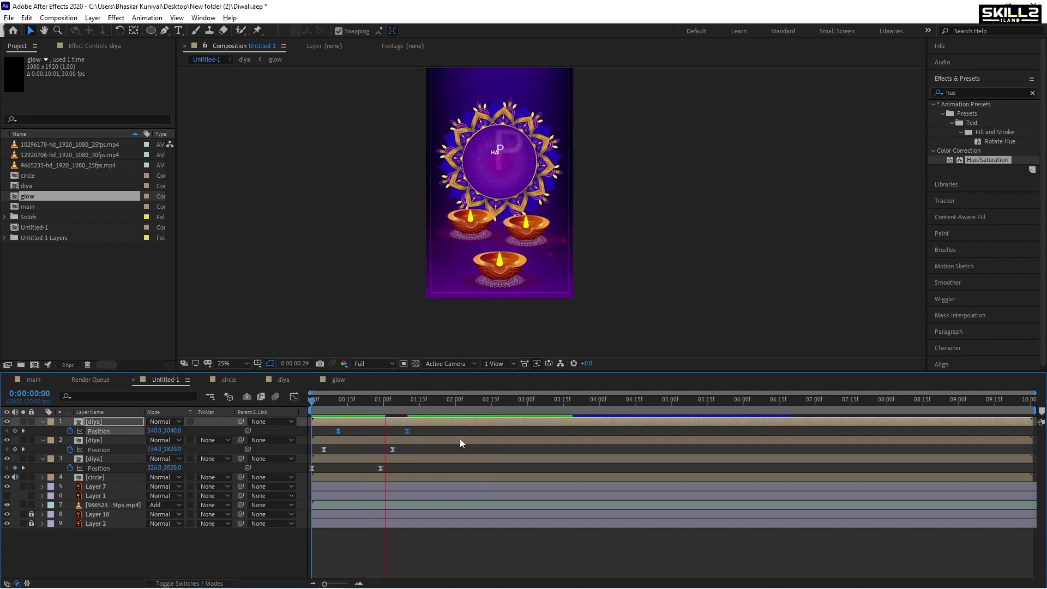
key("space")
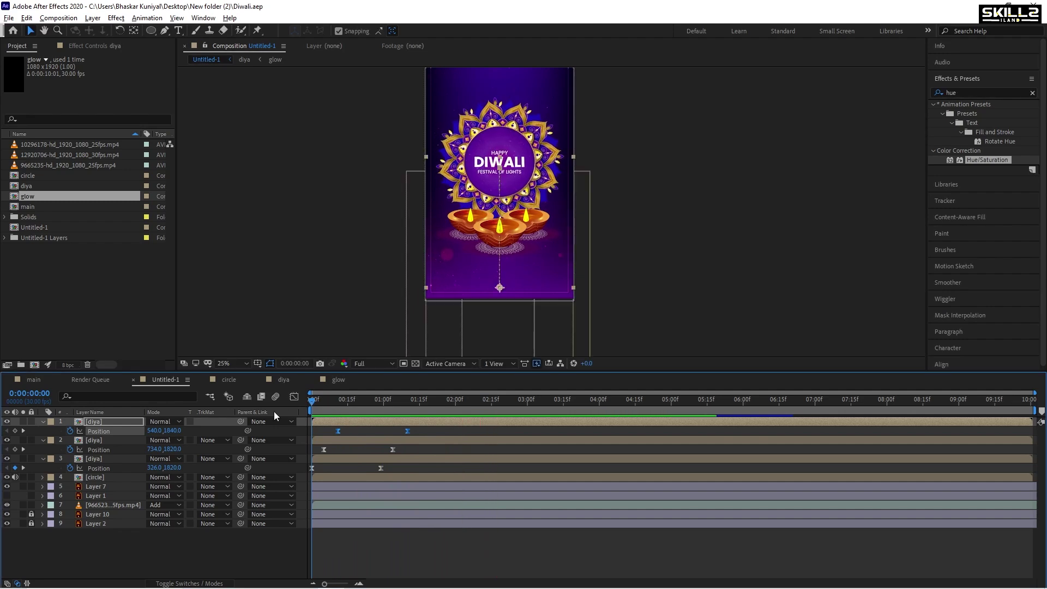
key("space")
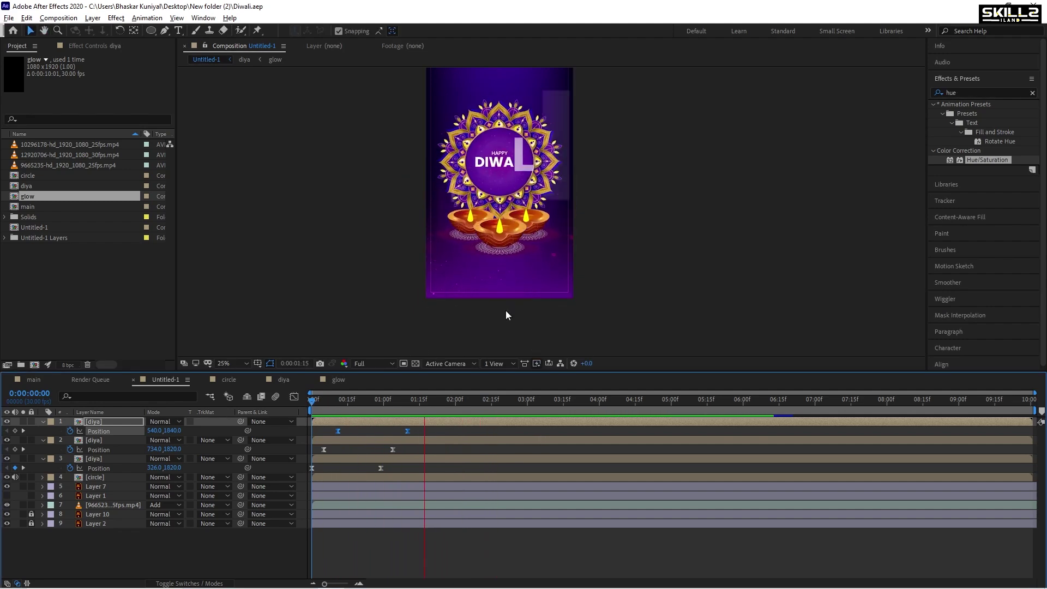
Step: Stop the preview and collapse all layers' Position properties
scroll(513, 230, "up", 2)
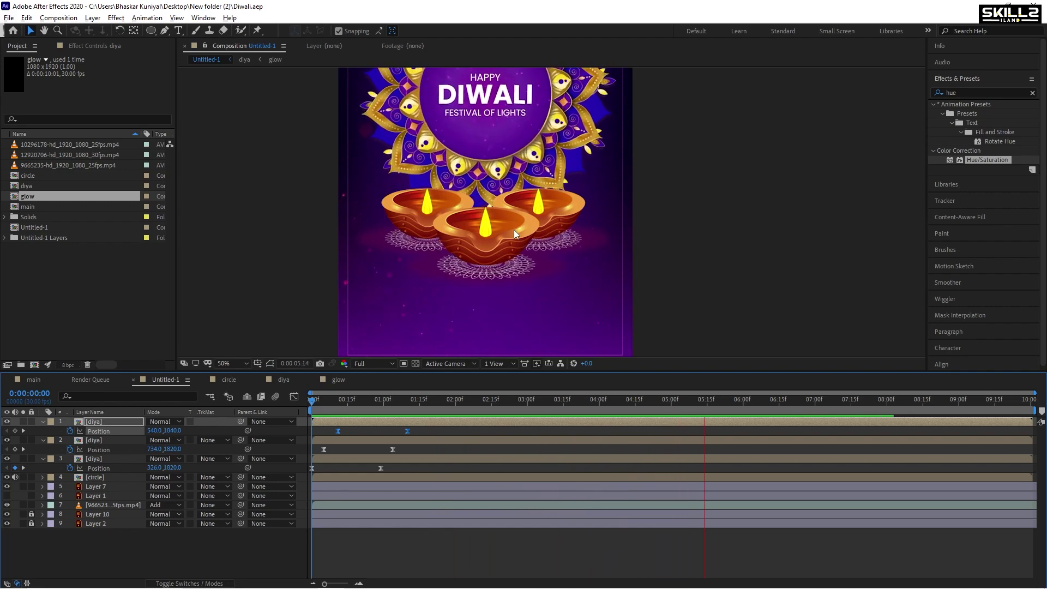
key("space")
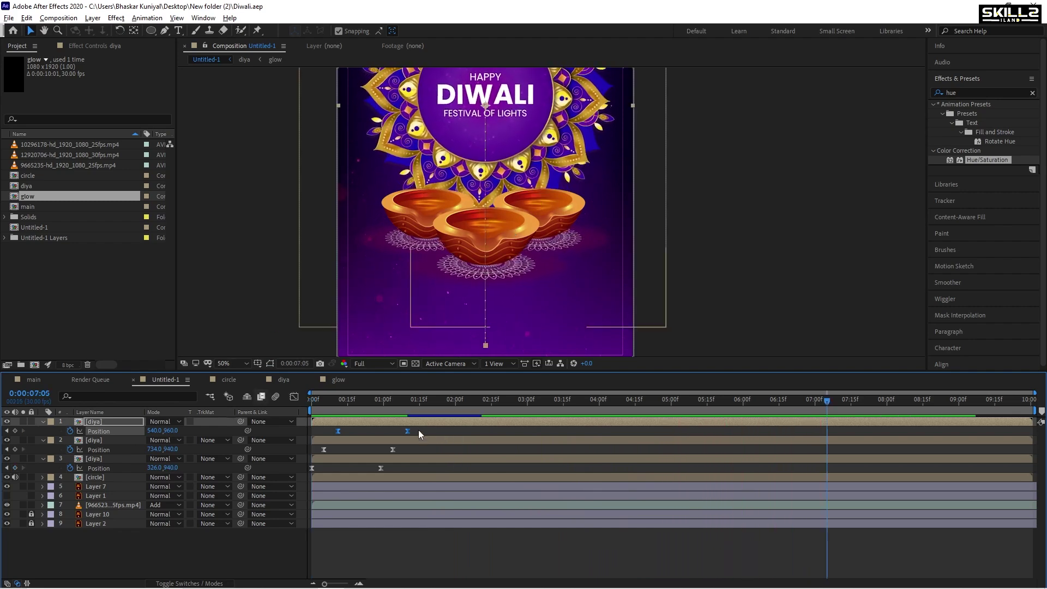
key("ctrl+a")
left_click(42, 421)
Step: Open the diya precomp and then the glow precomp holding the flame
left_click(93, 536)
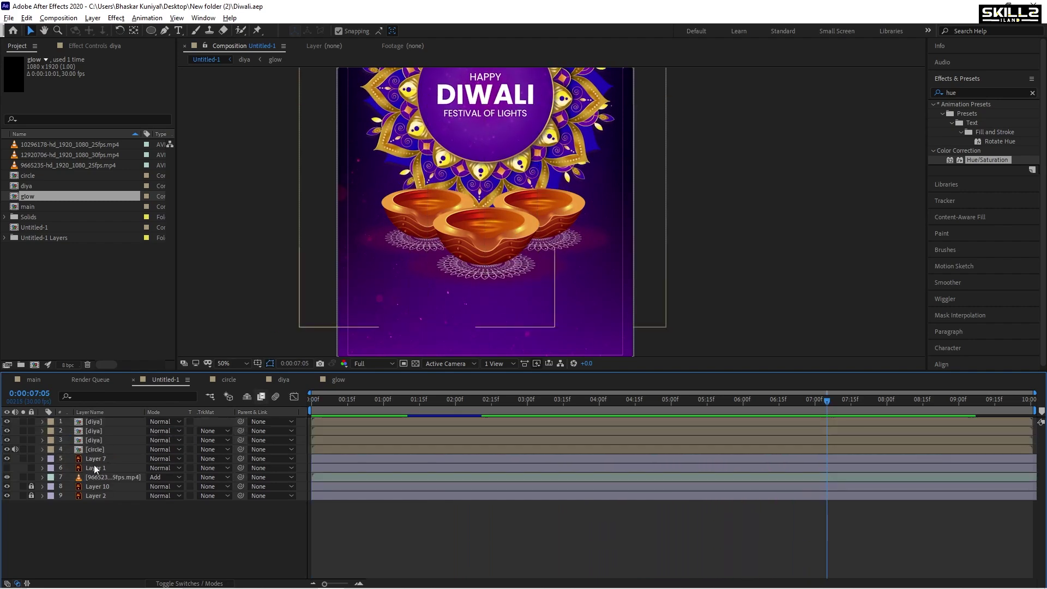
double_click(100, 425)
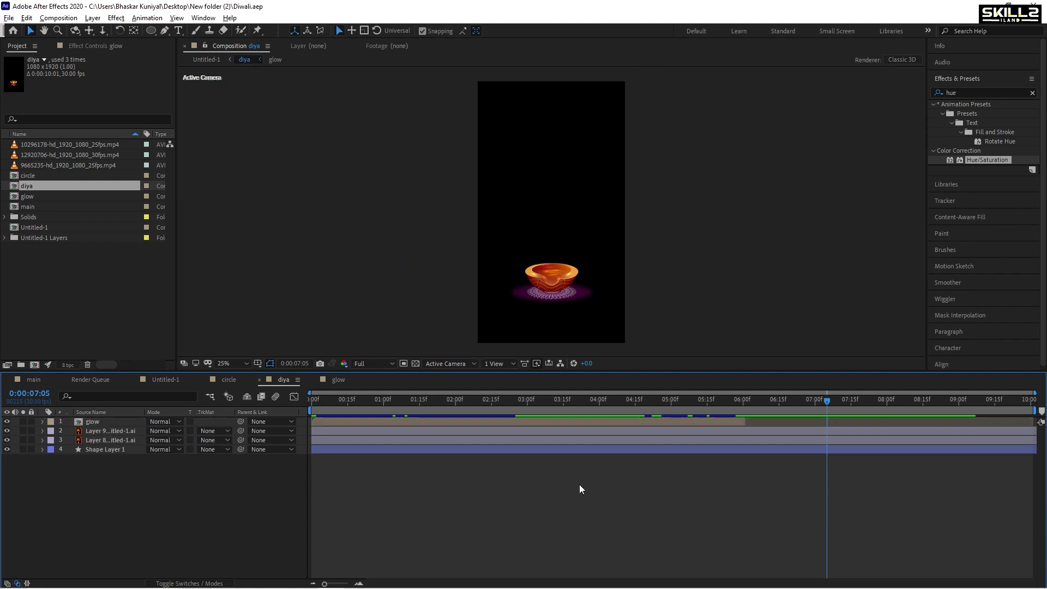
left_click(748, 422)
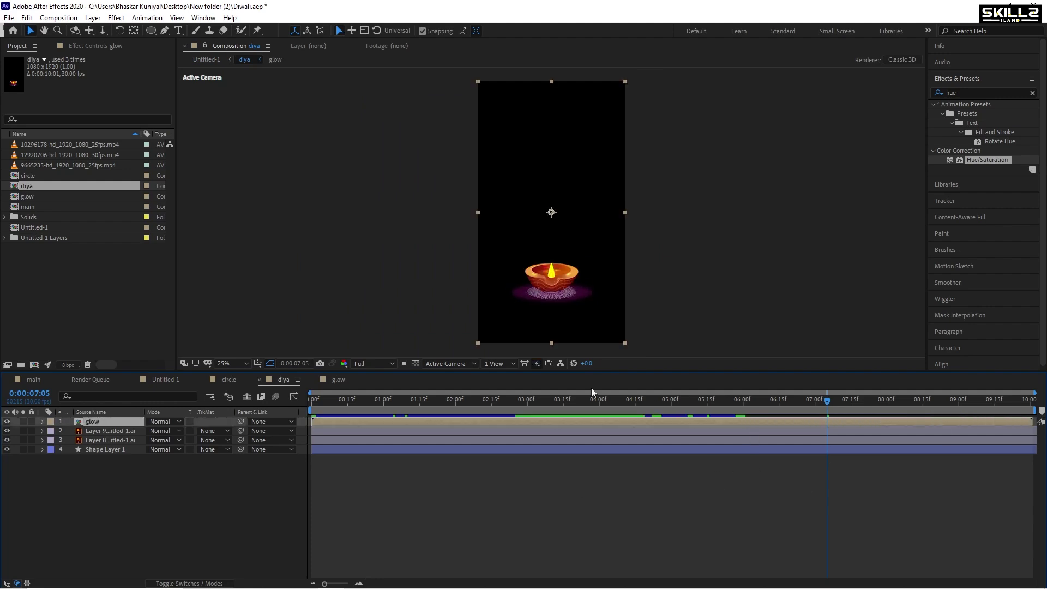
scroll(573, 277, "up", 2)
scroll(548, 280, "up", 2)
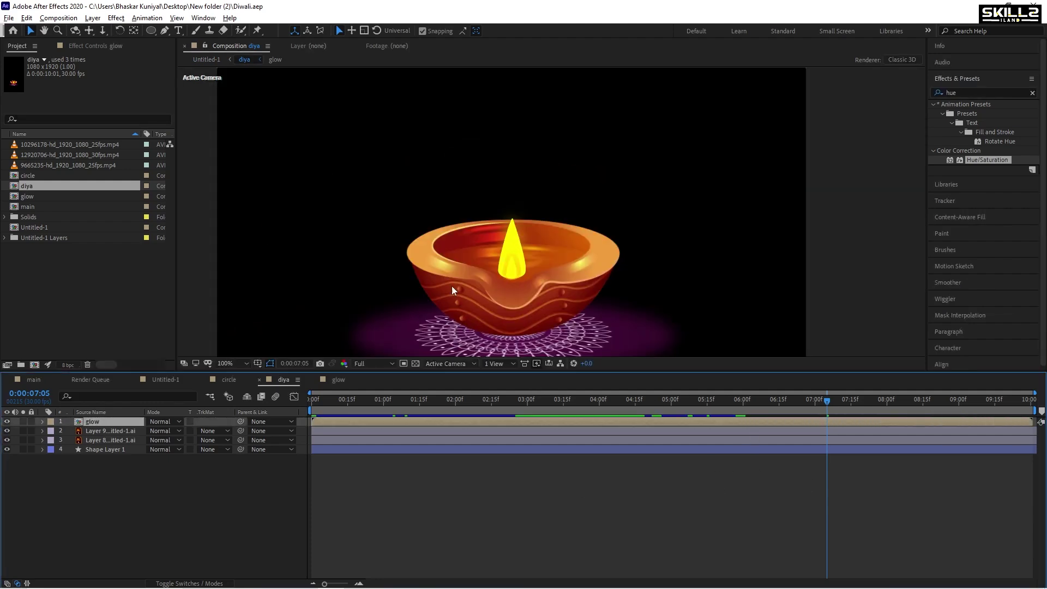
double_click(108, 422)
scroll(564, 267, "up", 2)
scroll(547, 288, "up", 4)
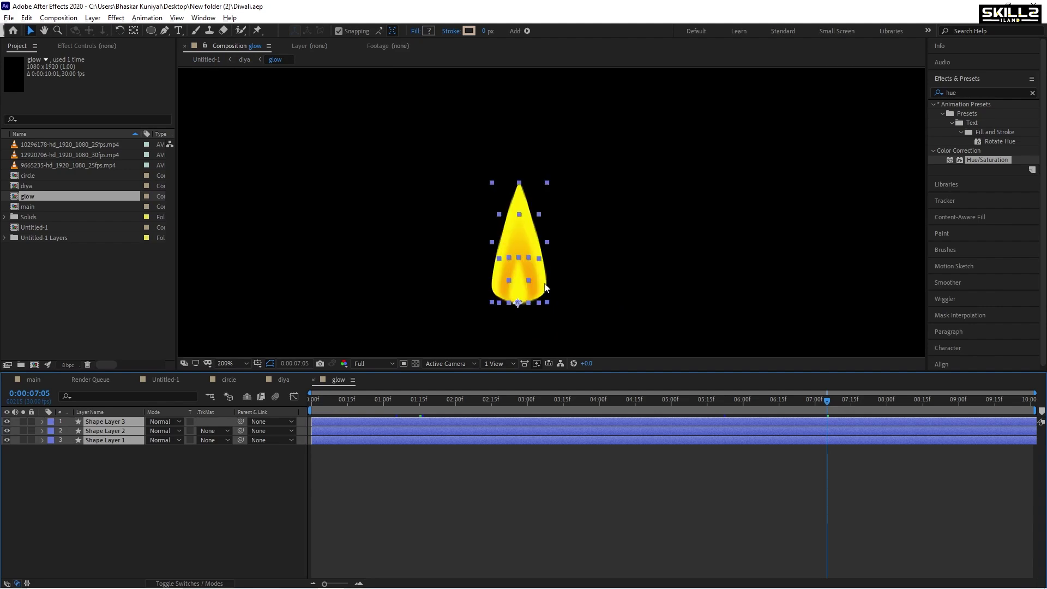
Step: Change Shape Layer 1's Scale expression to wiggle(2,20) and preview the flickering flame
left_click(107, 477)
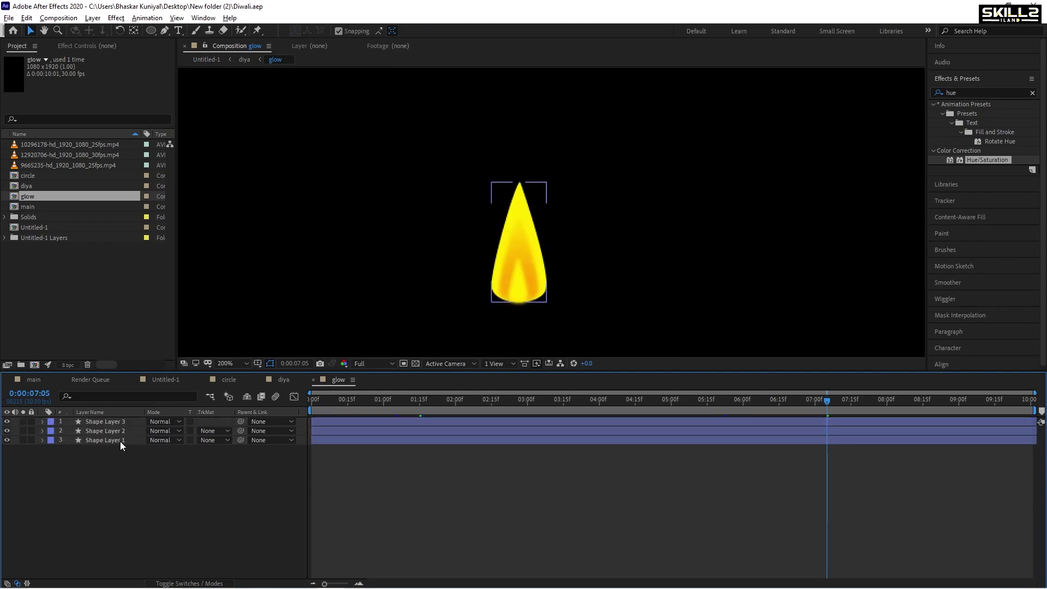
left_click(526, 197)
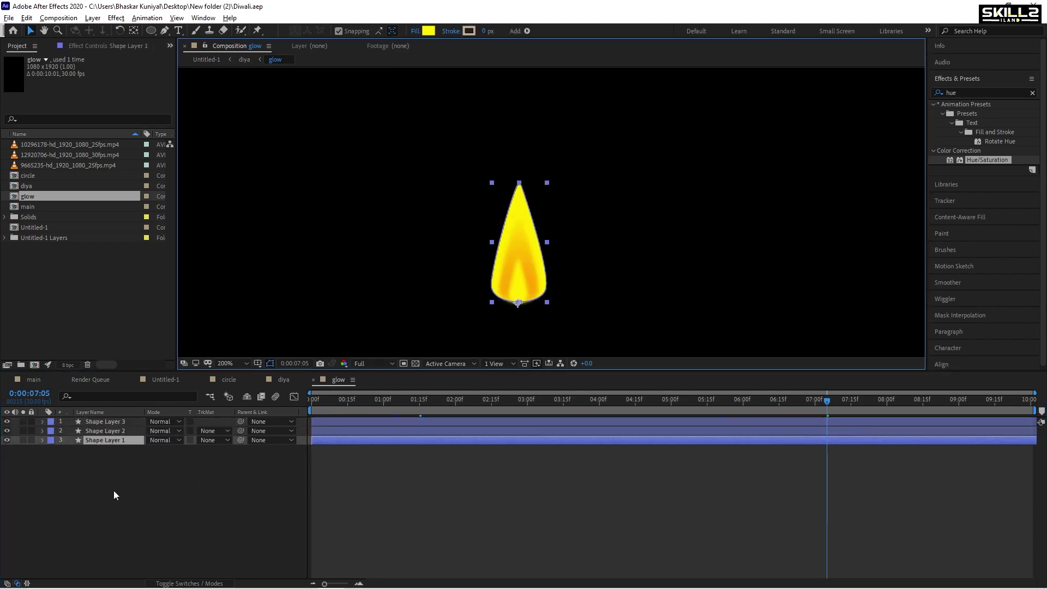
key("s")
left_click(61, 450)
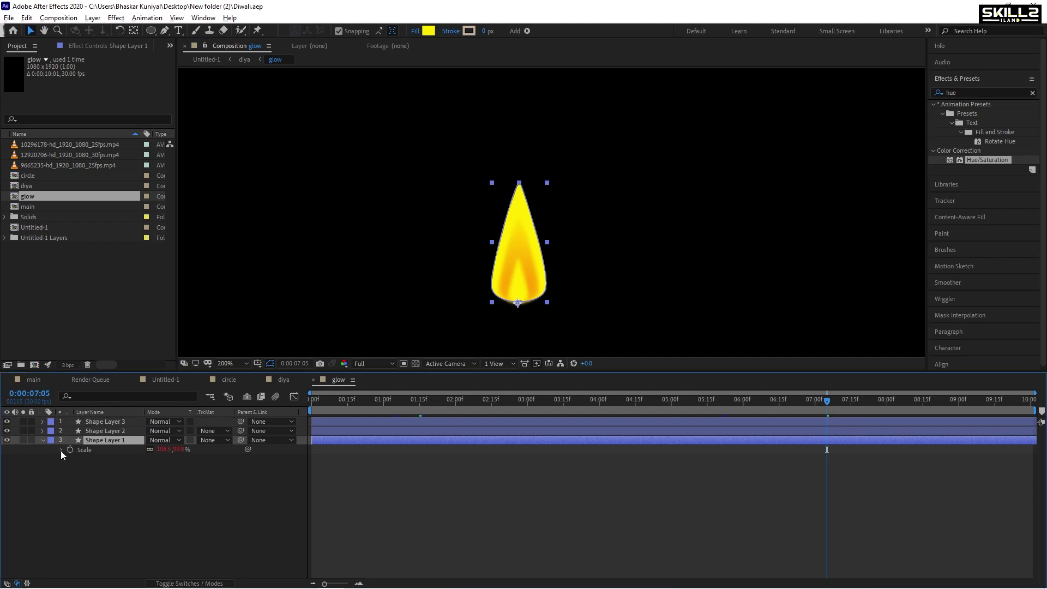
type("wiggle(2,10)")
type("wiggle(2,20)")
left_click(355, 459)
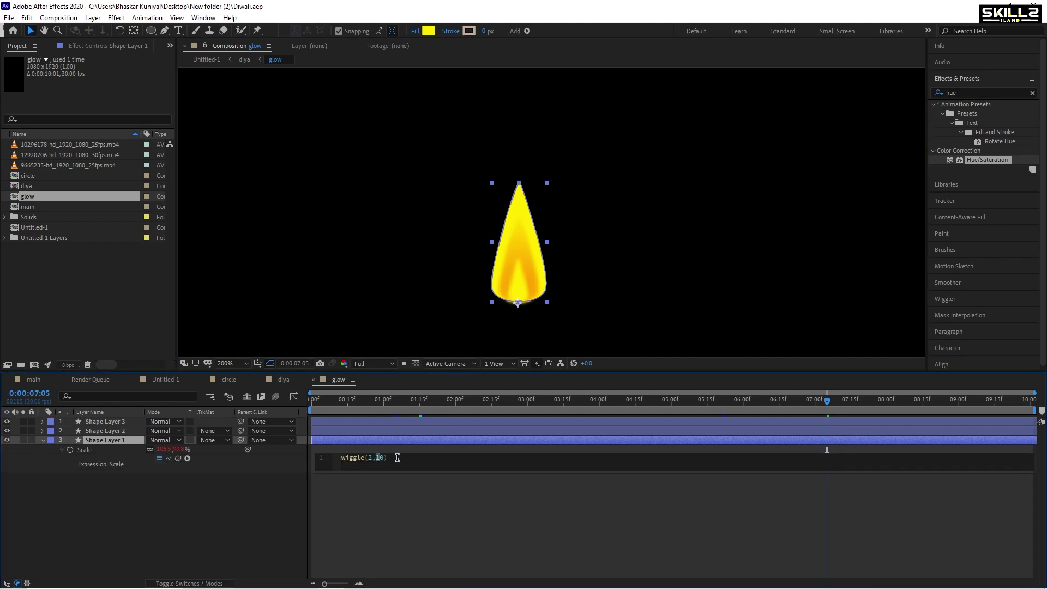
key("KP_Enter")
key("space")
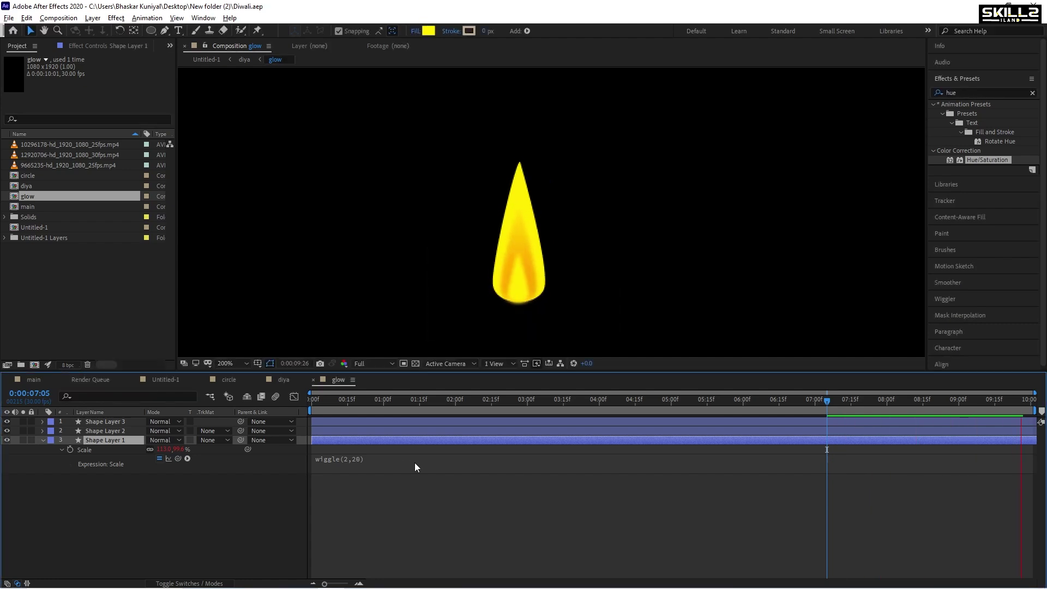
Step: Return to Untitled-1 and preview the Diwali poster animation from 0:00 with the view zoomed out
left_click(166, 380)
left_click_drag(372, 403, 311, 403)
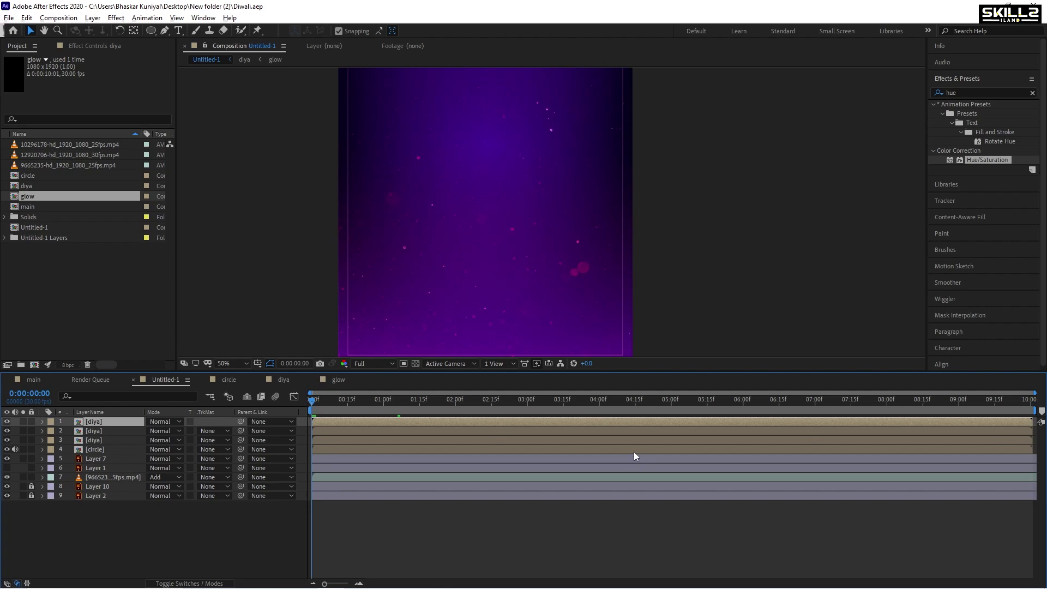
key("space")
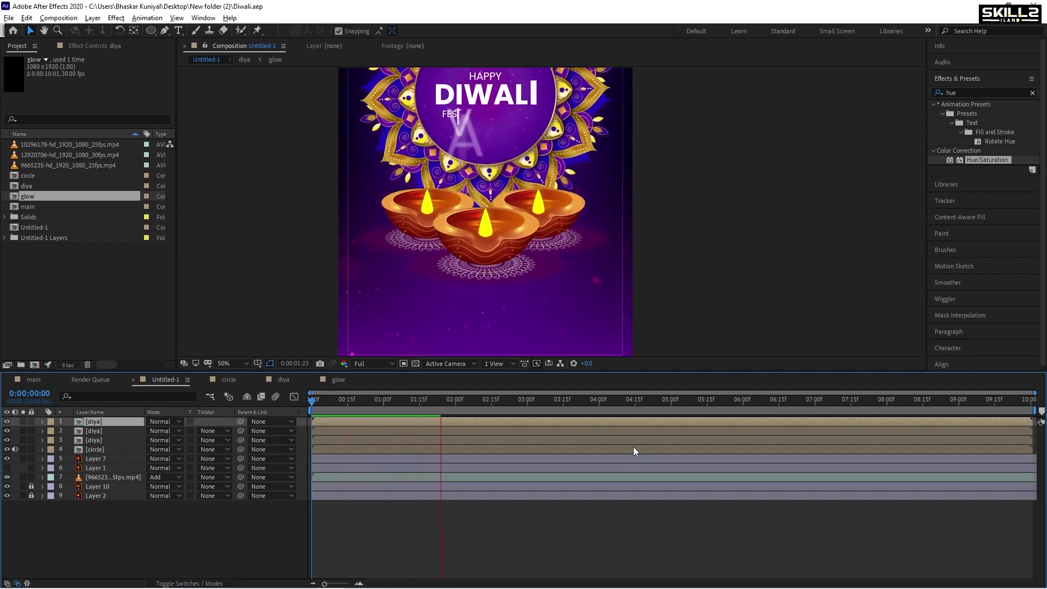
left_click(371, 401)
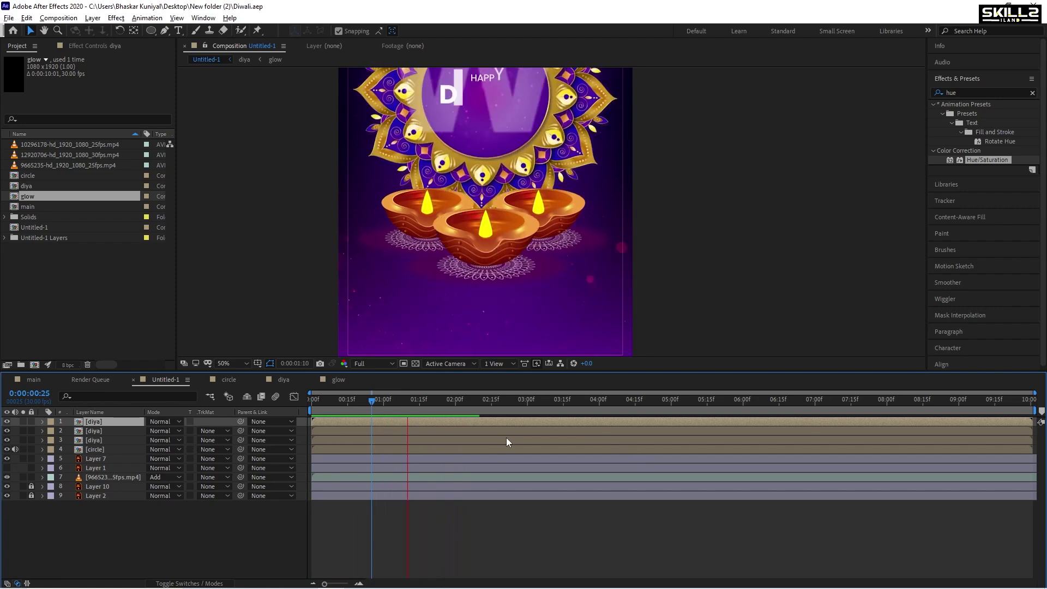
key("comma")
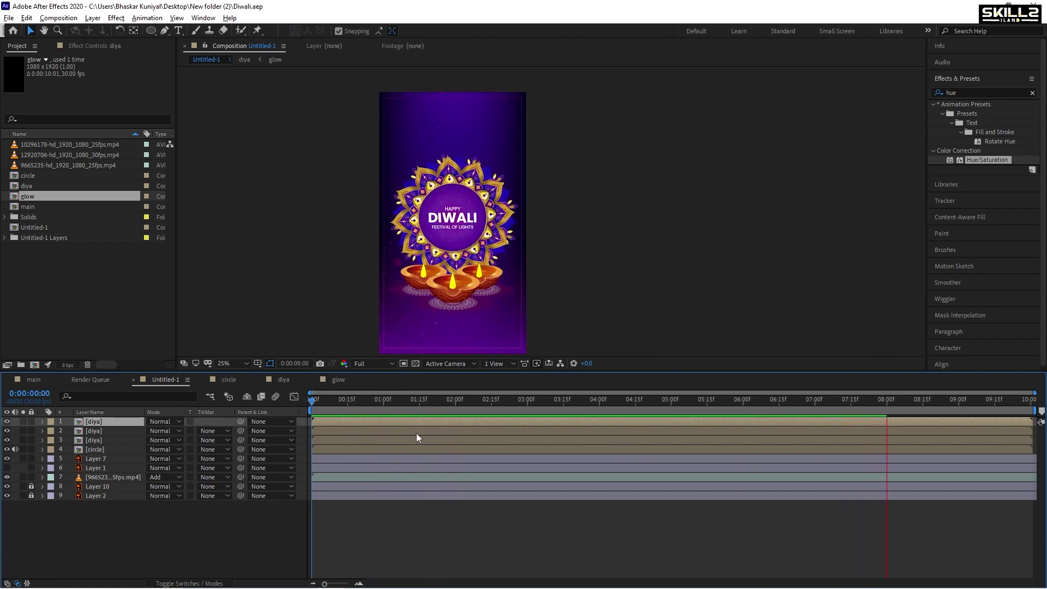
key("space")
mouse_move(426, 588)
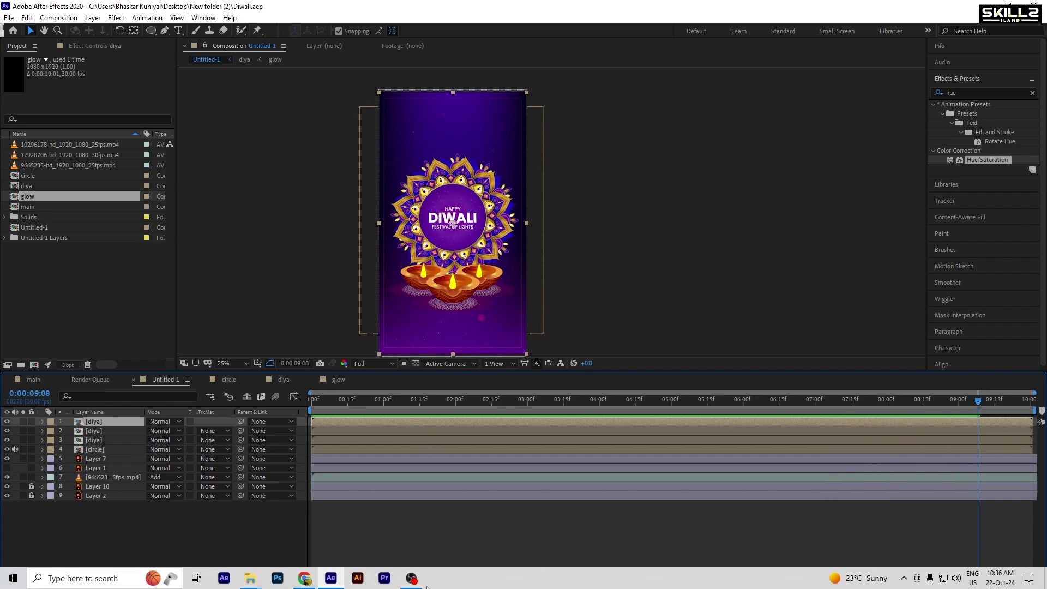
Step: Switch to the browser and scroll the Skills Iland Courses page to the two After Effects courses
left_click(304, 578)
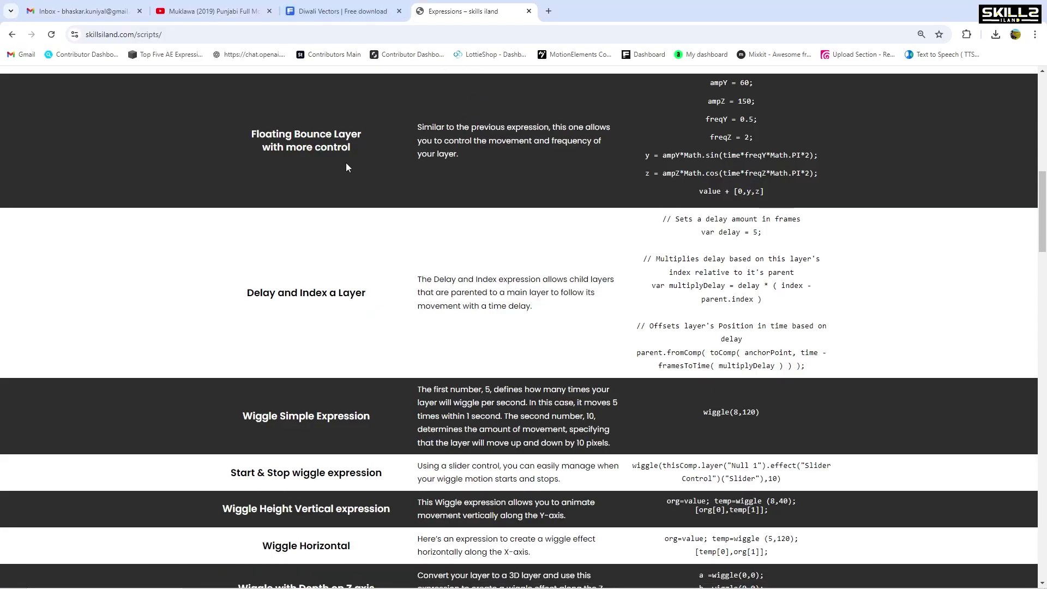
scroll(345, 171, "up", 10)
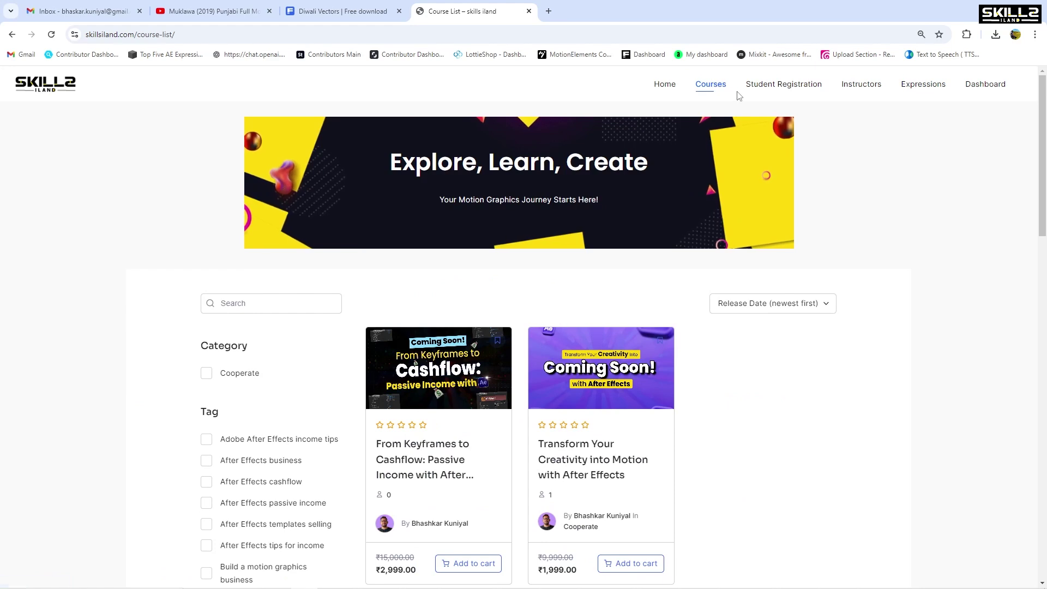
scroll(713, 202, "down", 1)
scroll(713, 202, "down", 2)
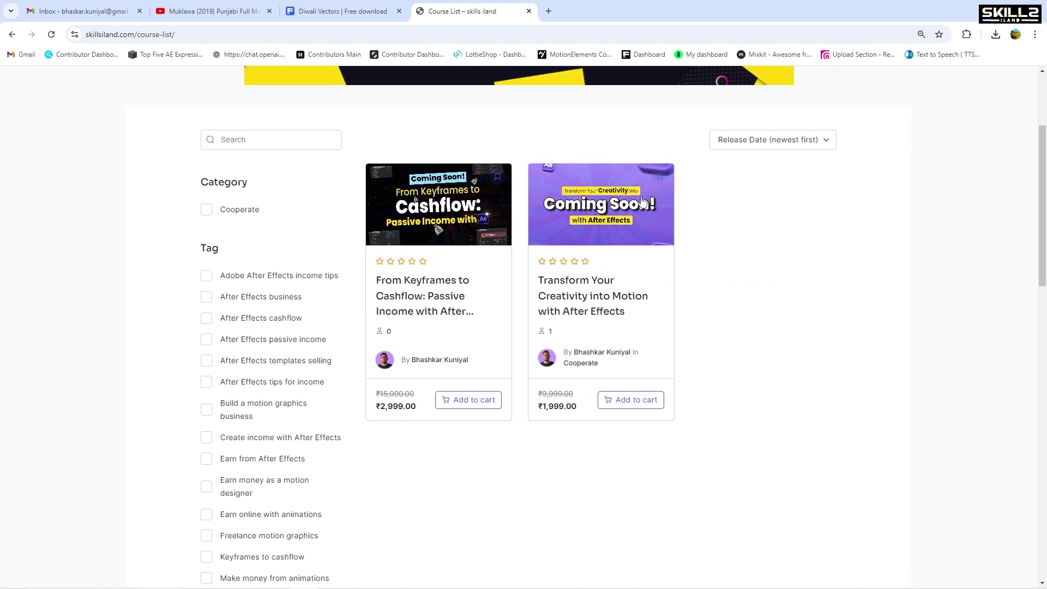